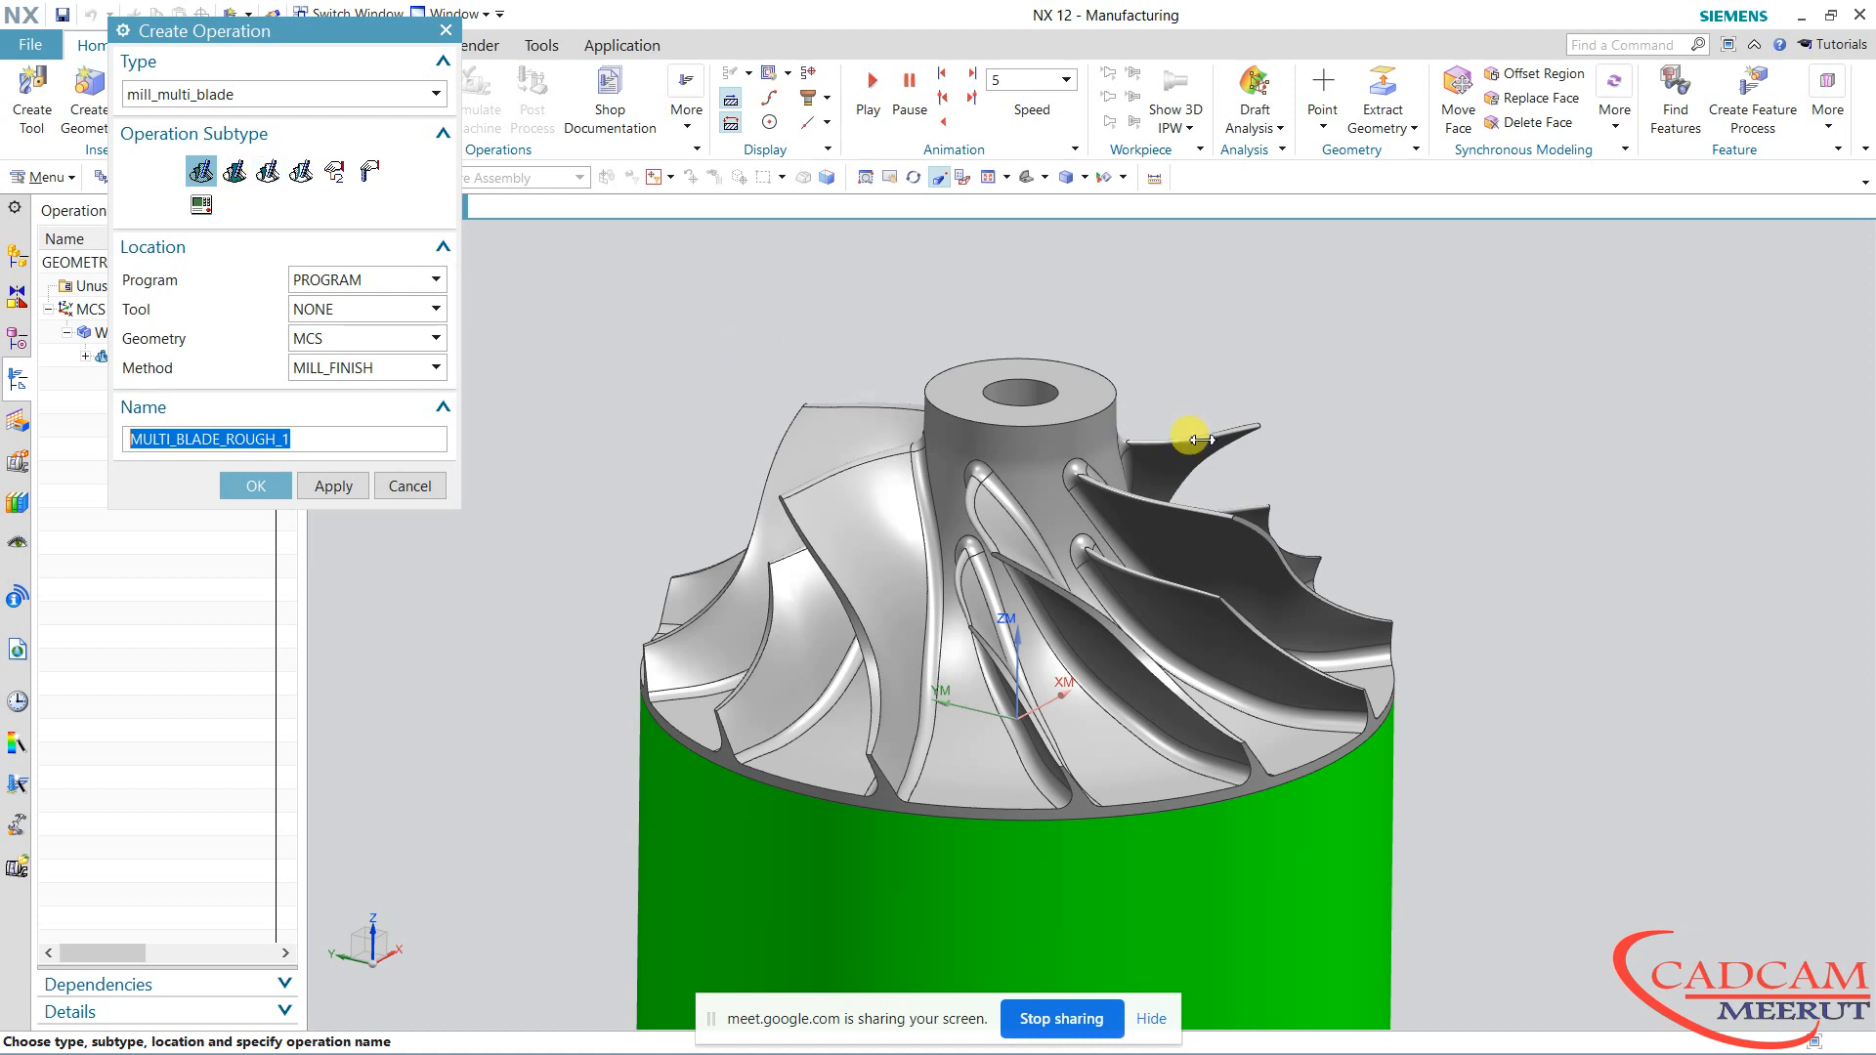
left_click(408, 487)
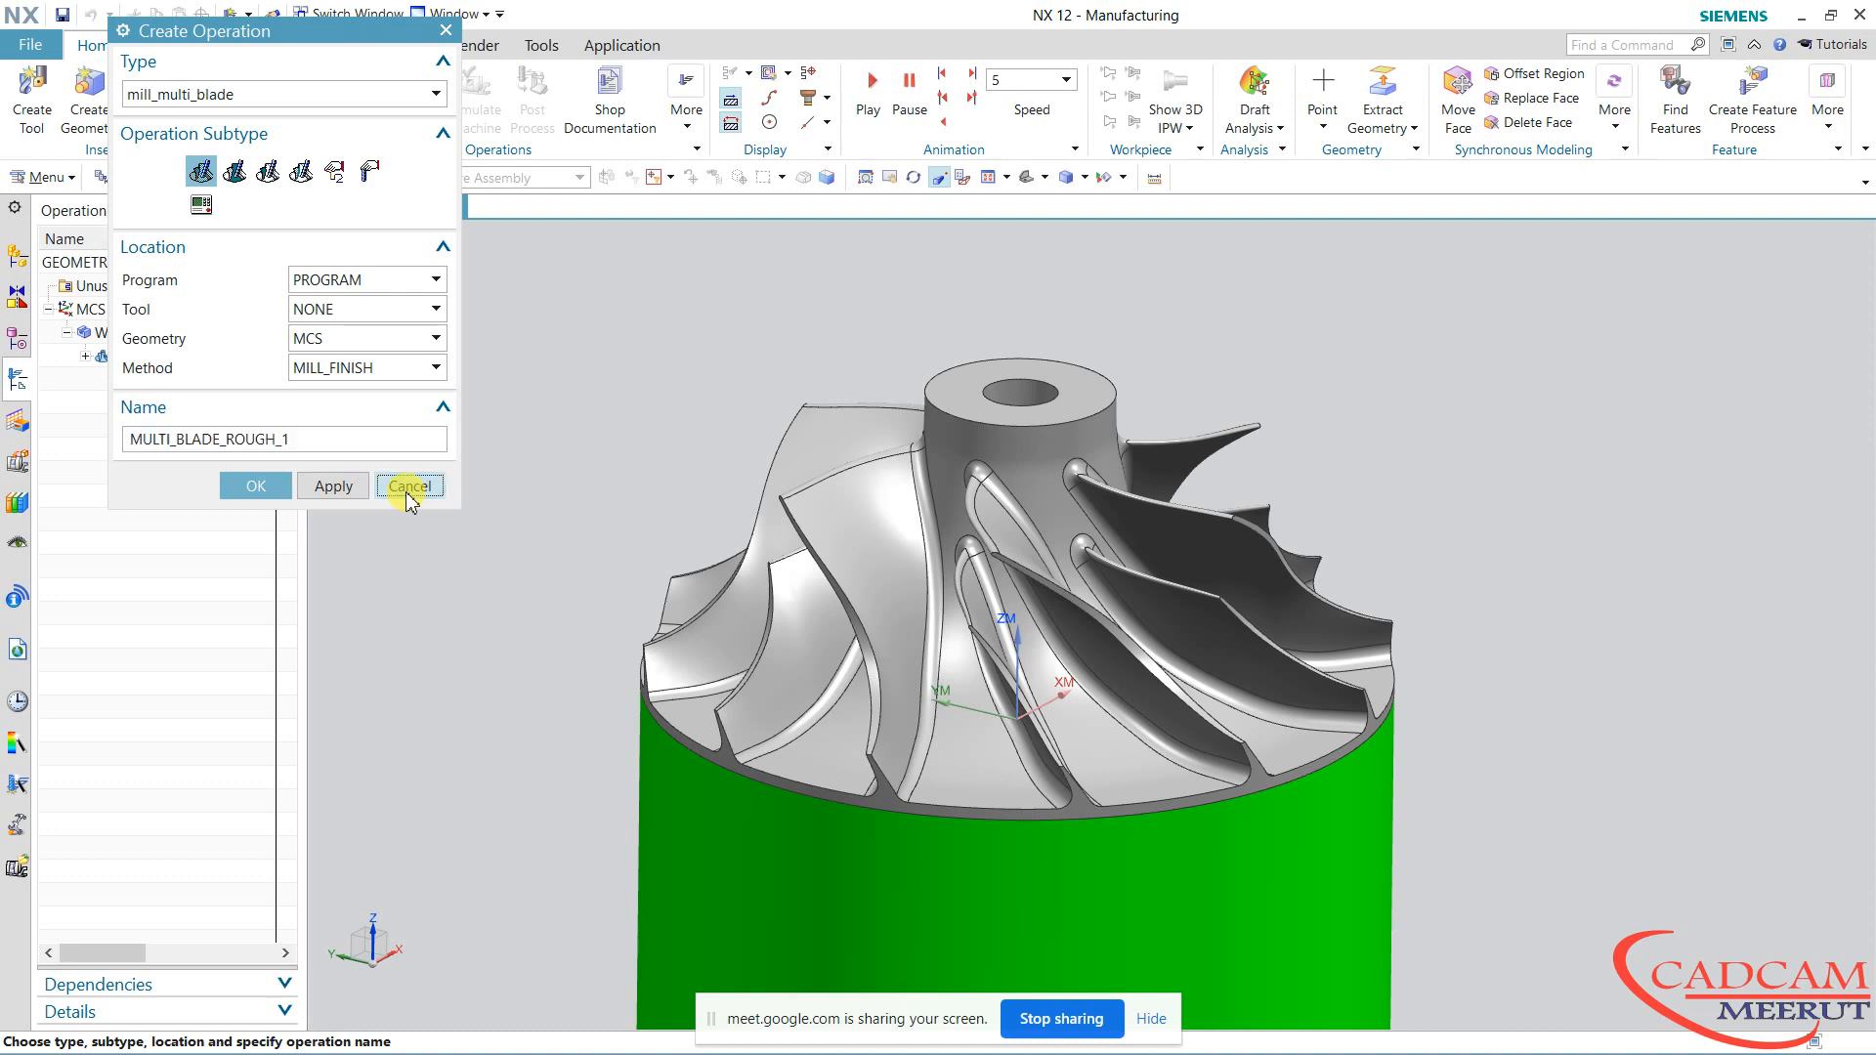
middle_click_drag(1134, 345, 1185, 332)
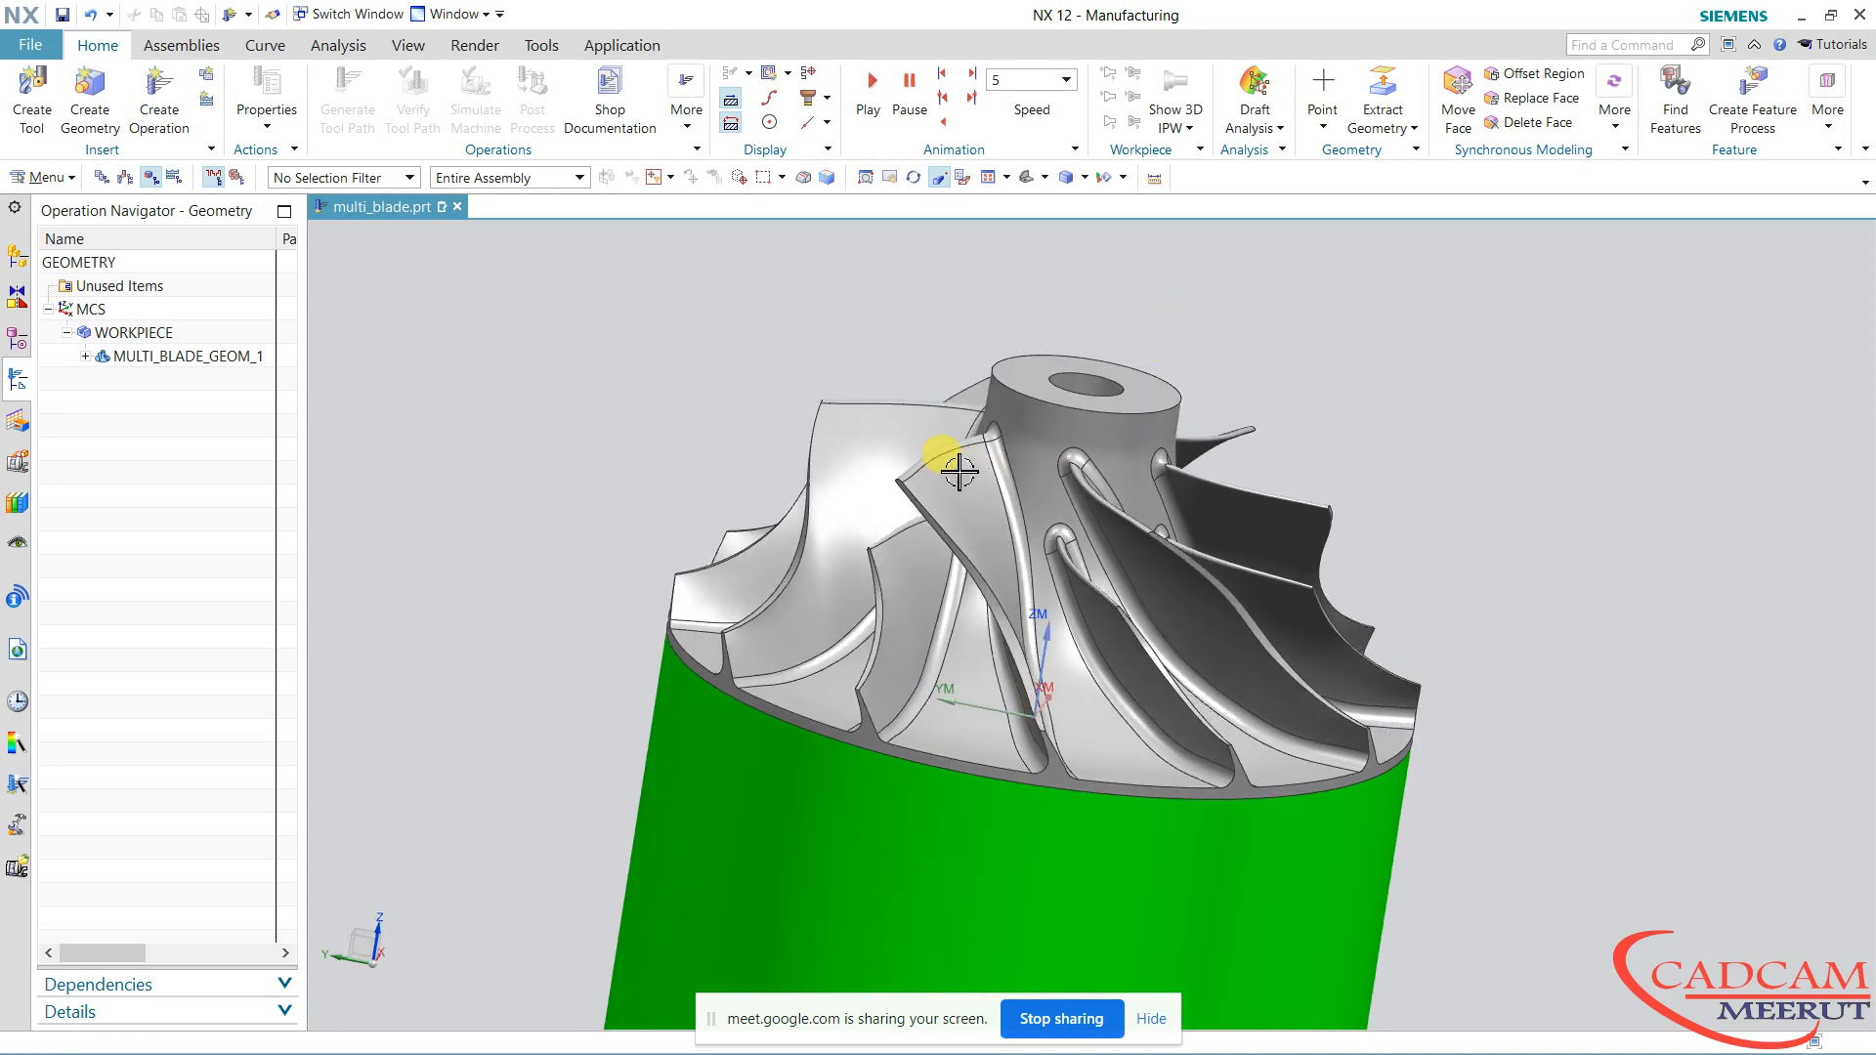
middle_click_drag(1193, 731, 1348, 343)
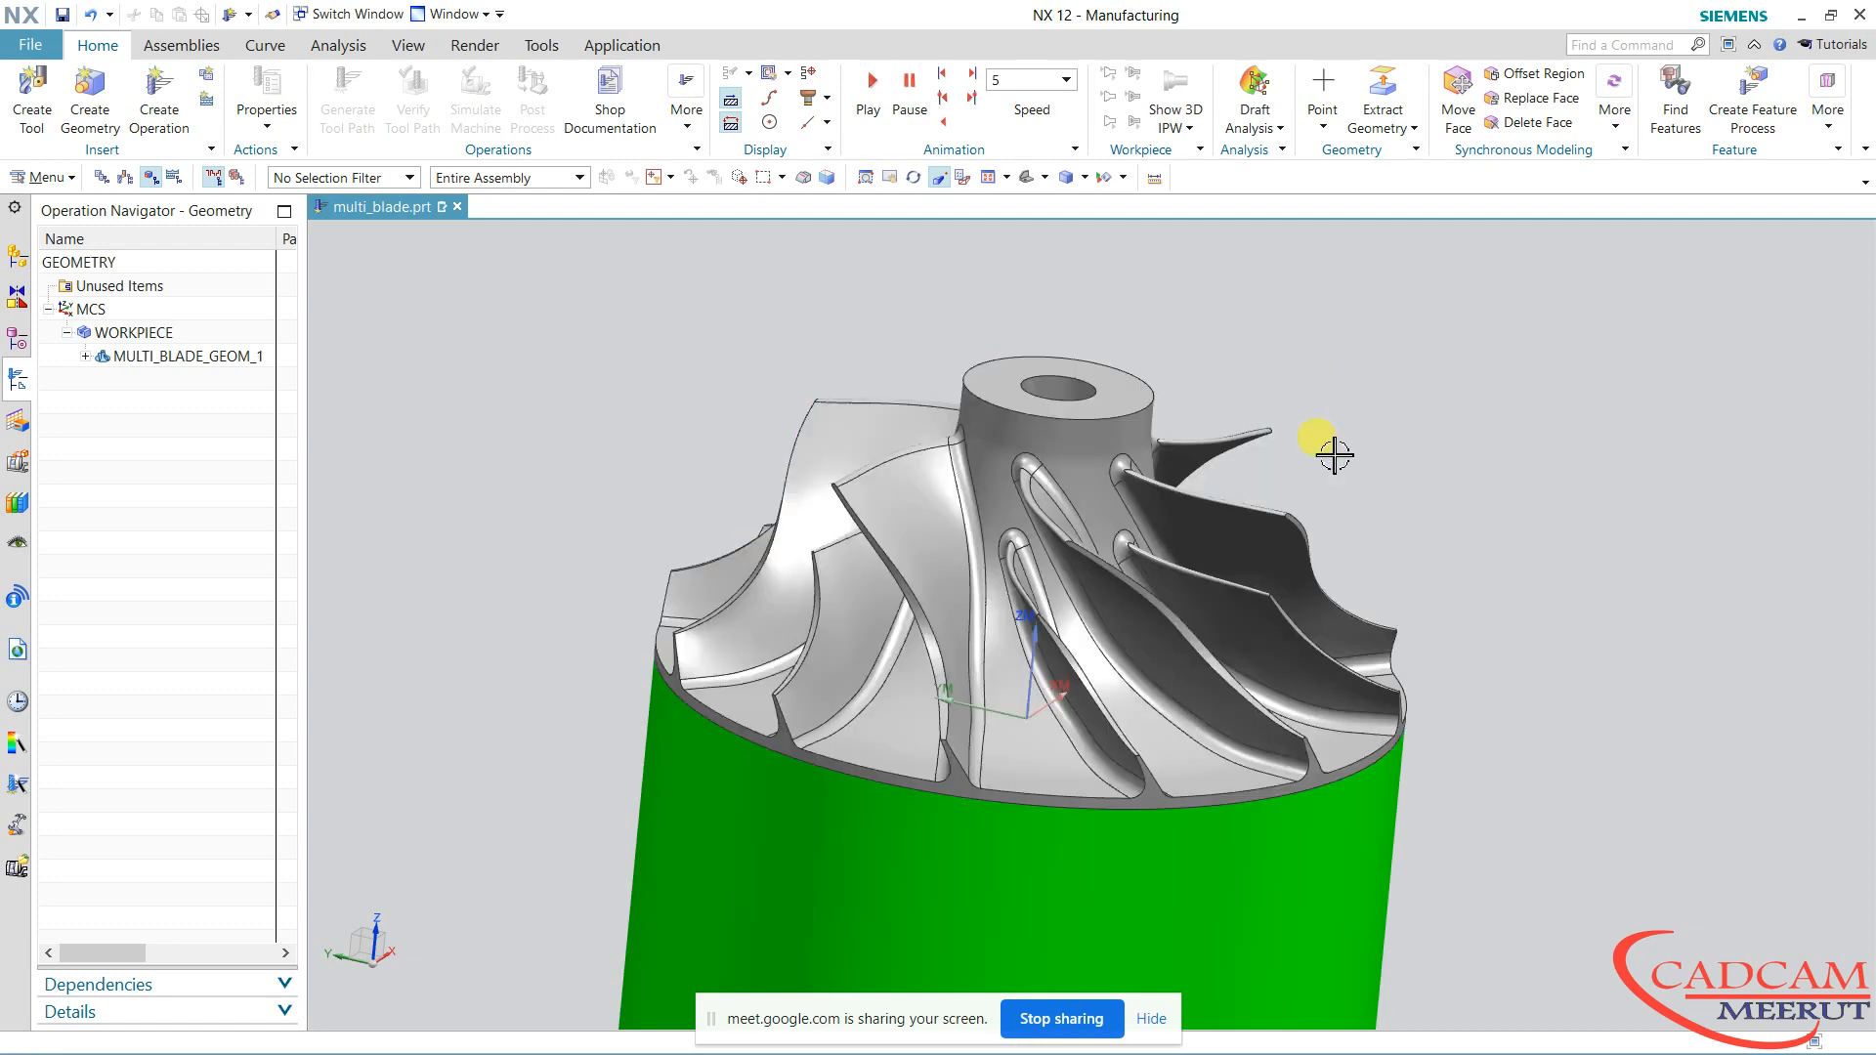
middle_click_drag(1331, 444, 997, 528)
middle_click_drag(820, 412, 1141, 554)
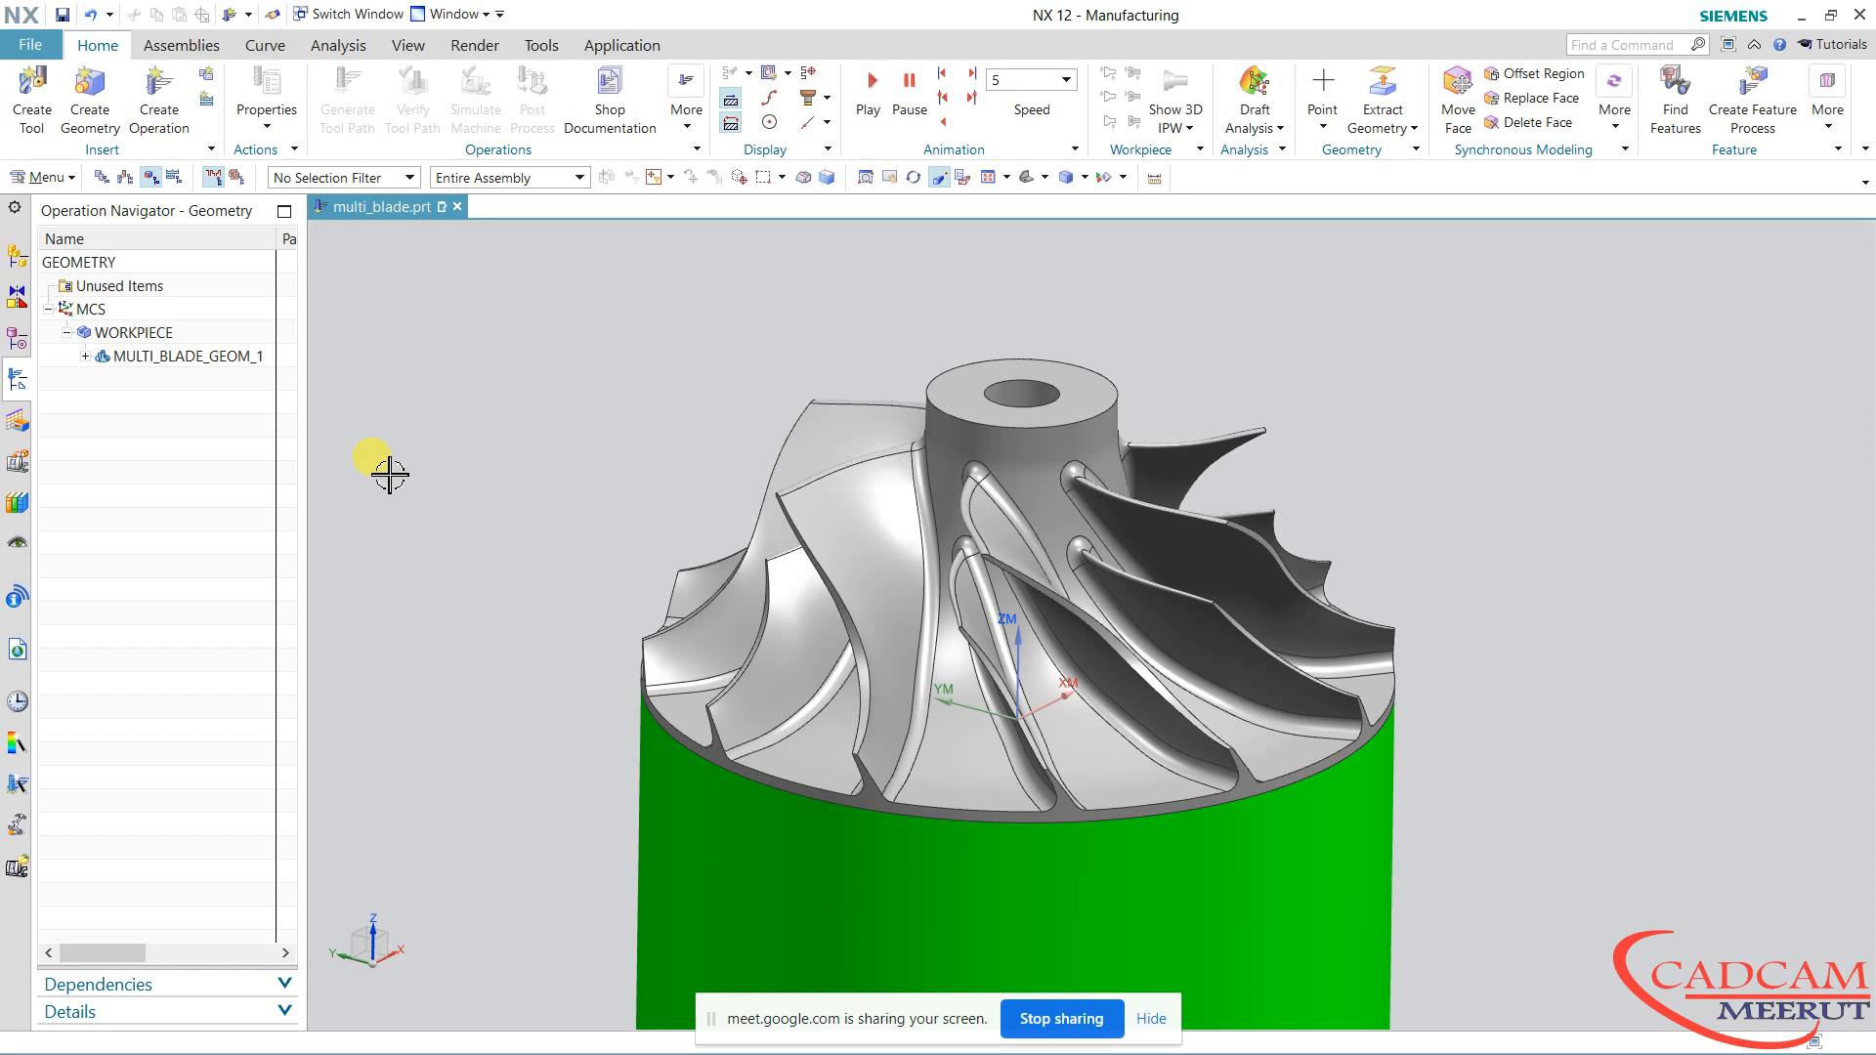
left_click(90, 98)
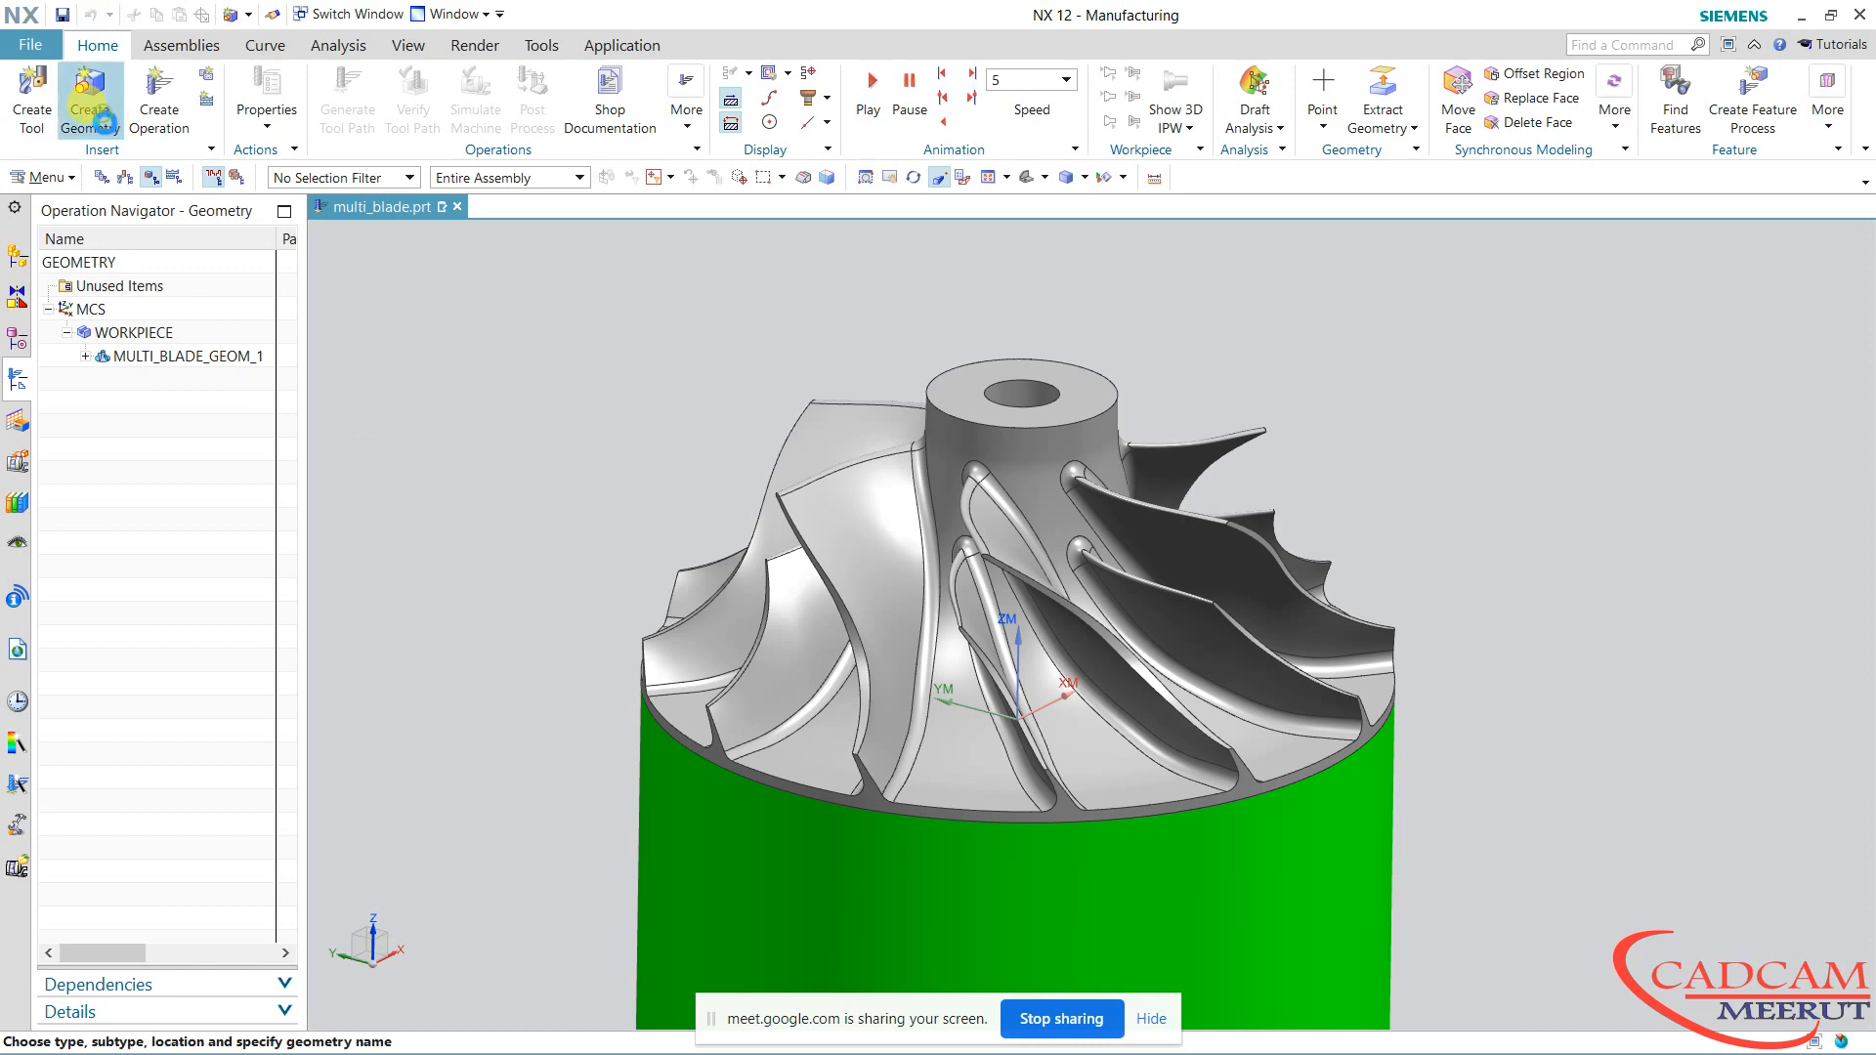
left_click(292, 99)
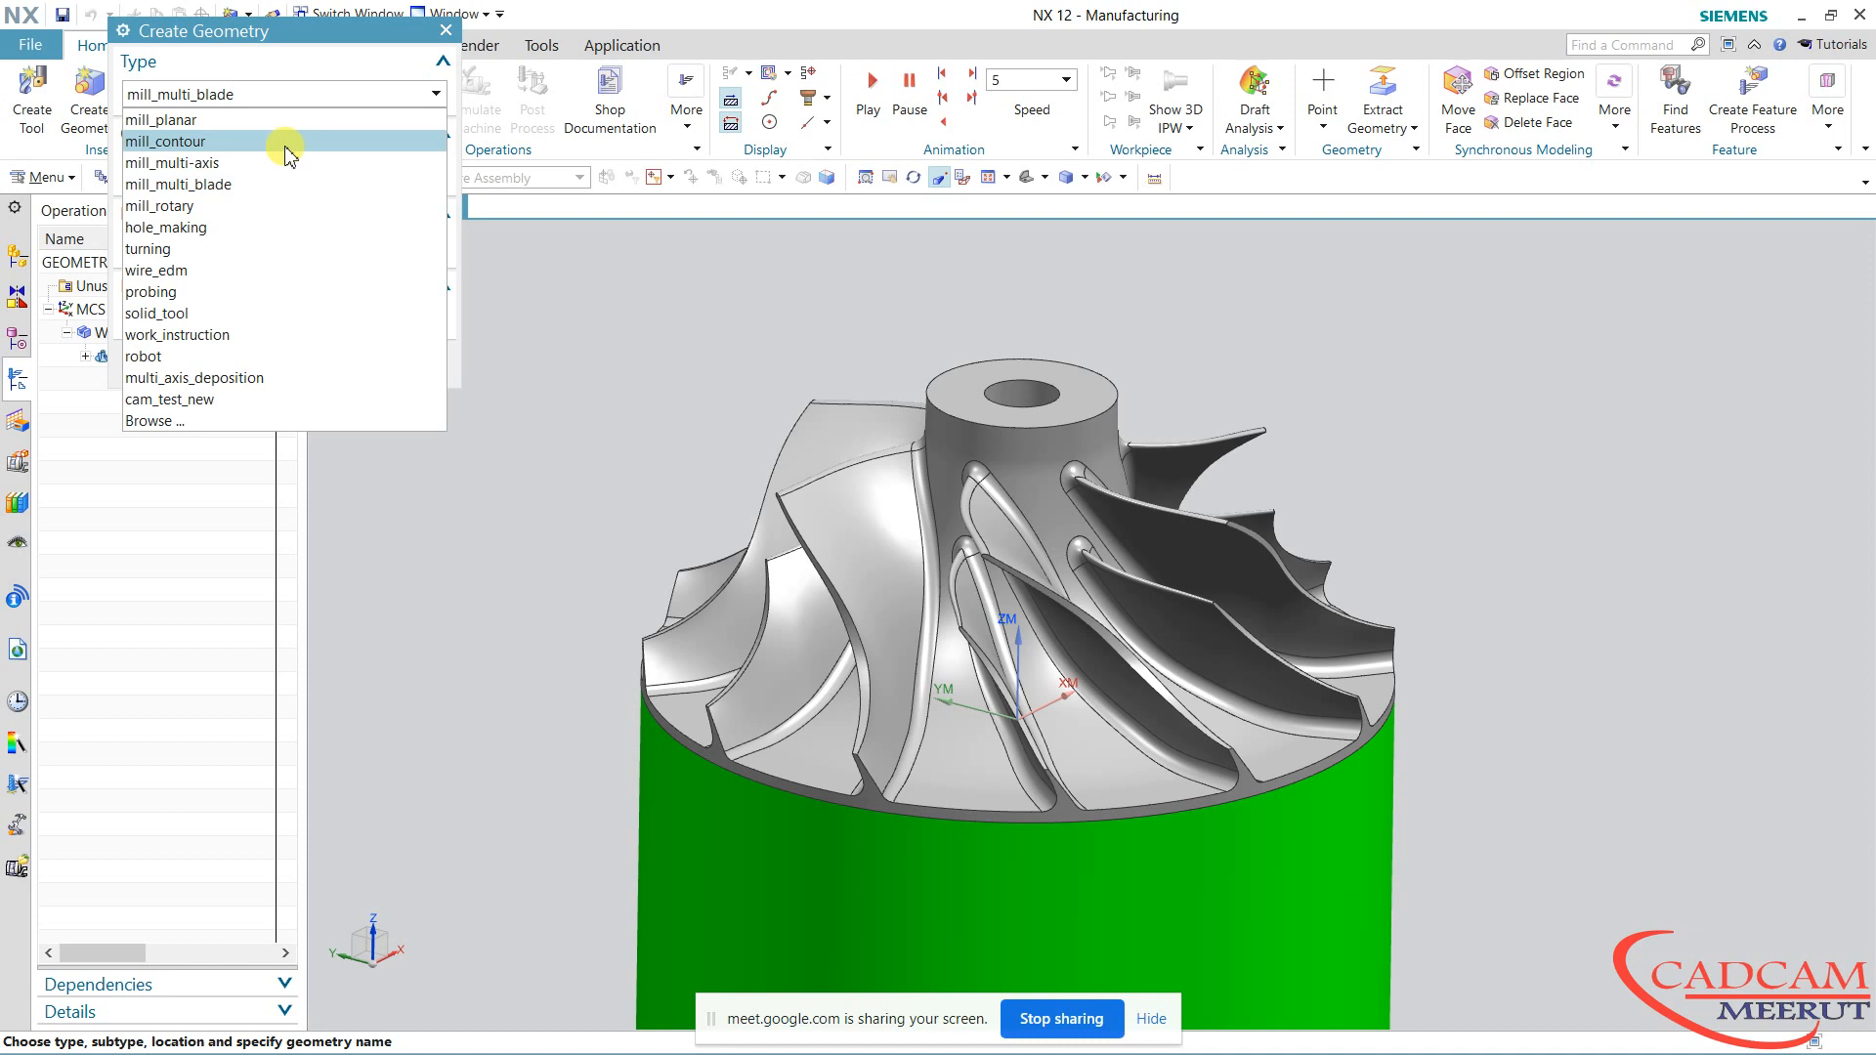
left_click(285, 143)
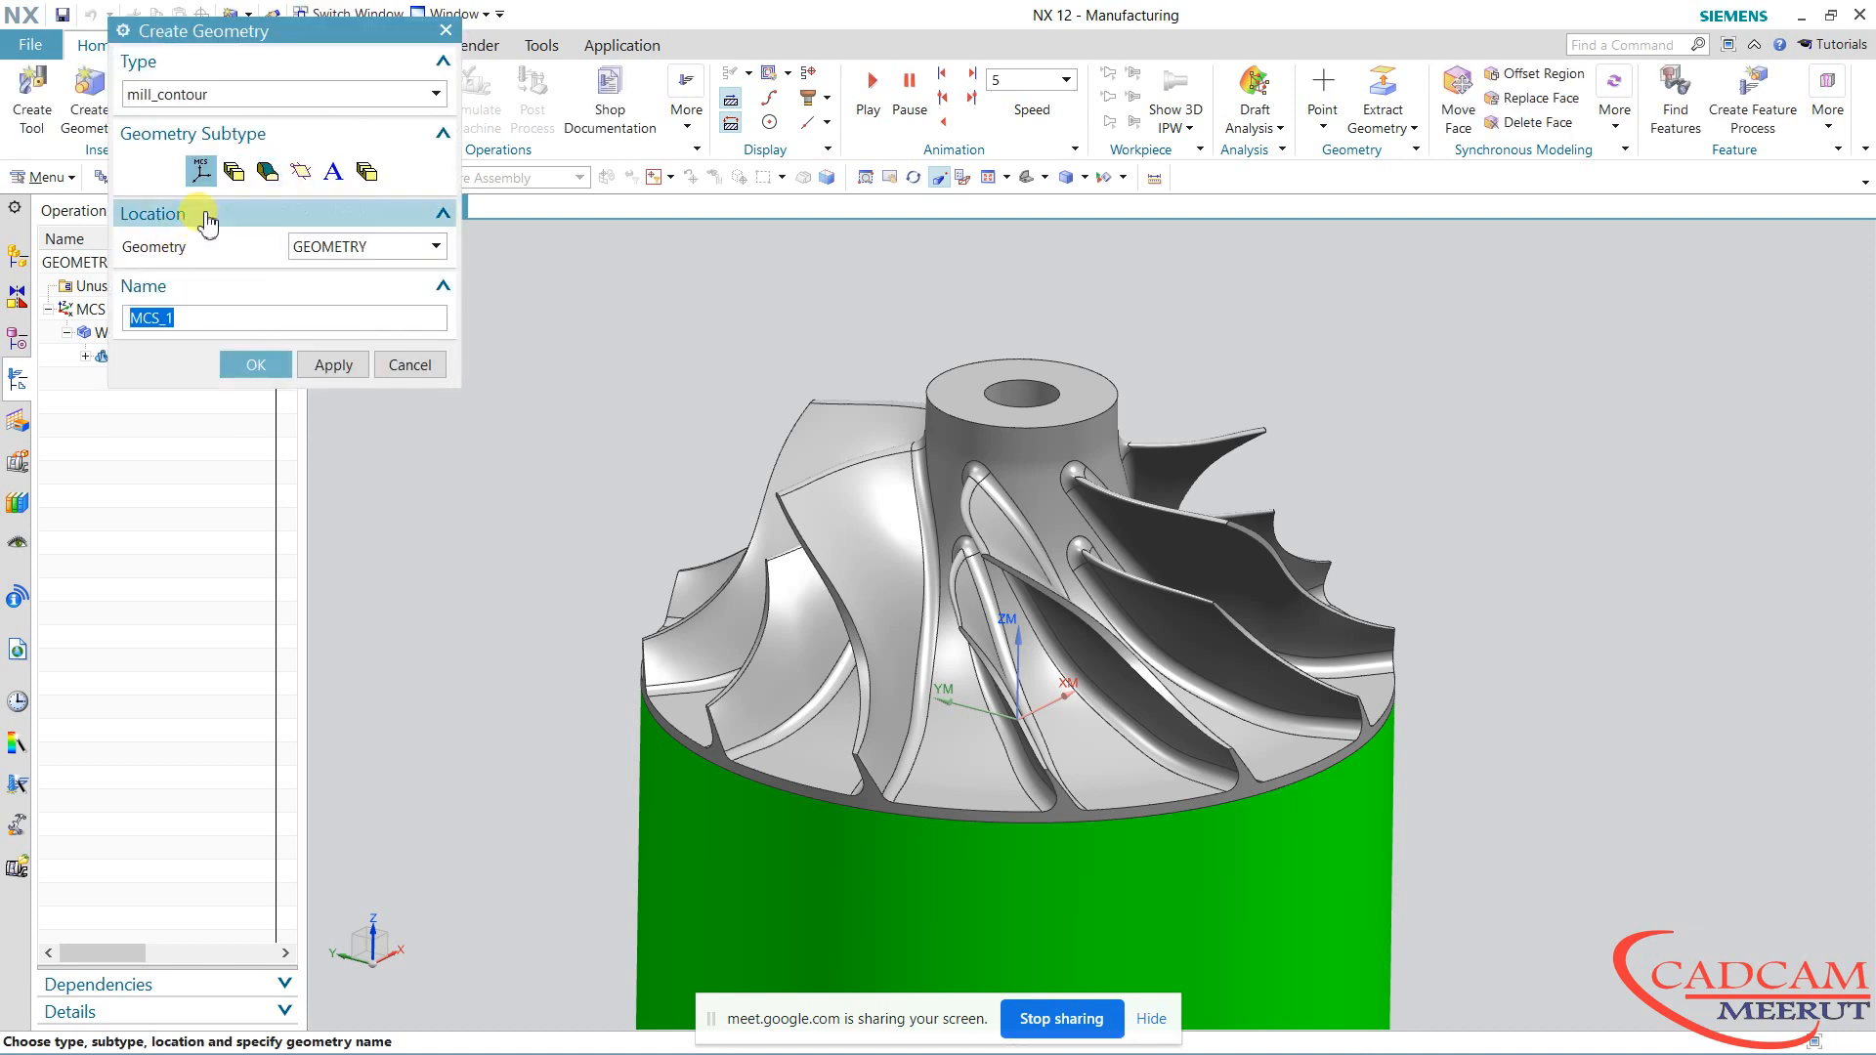
left_click(277, 98)
left_click(262, 185)
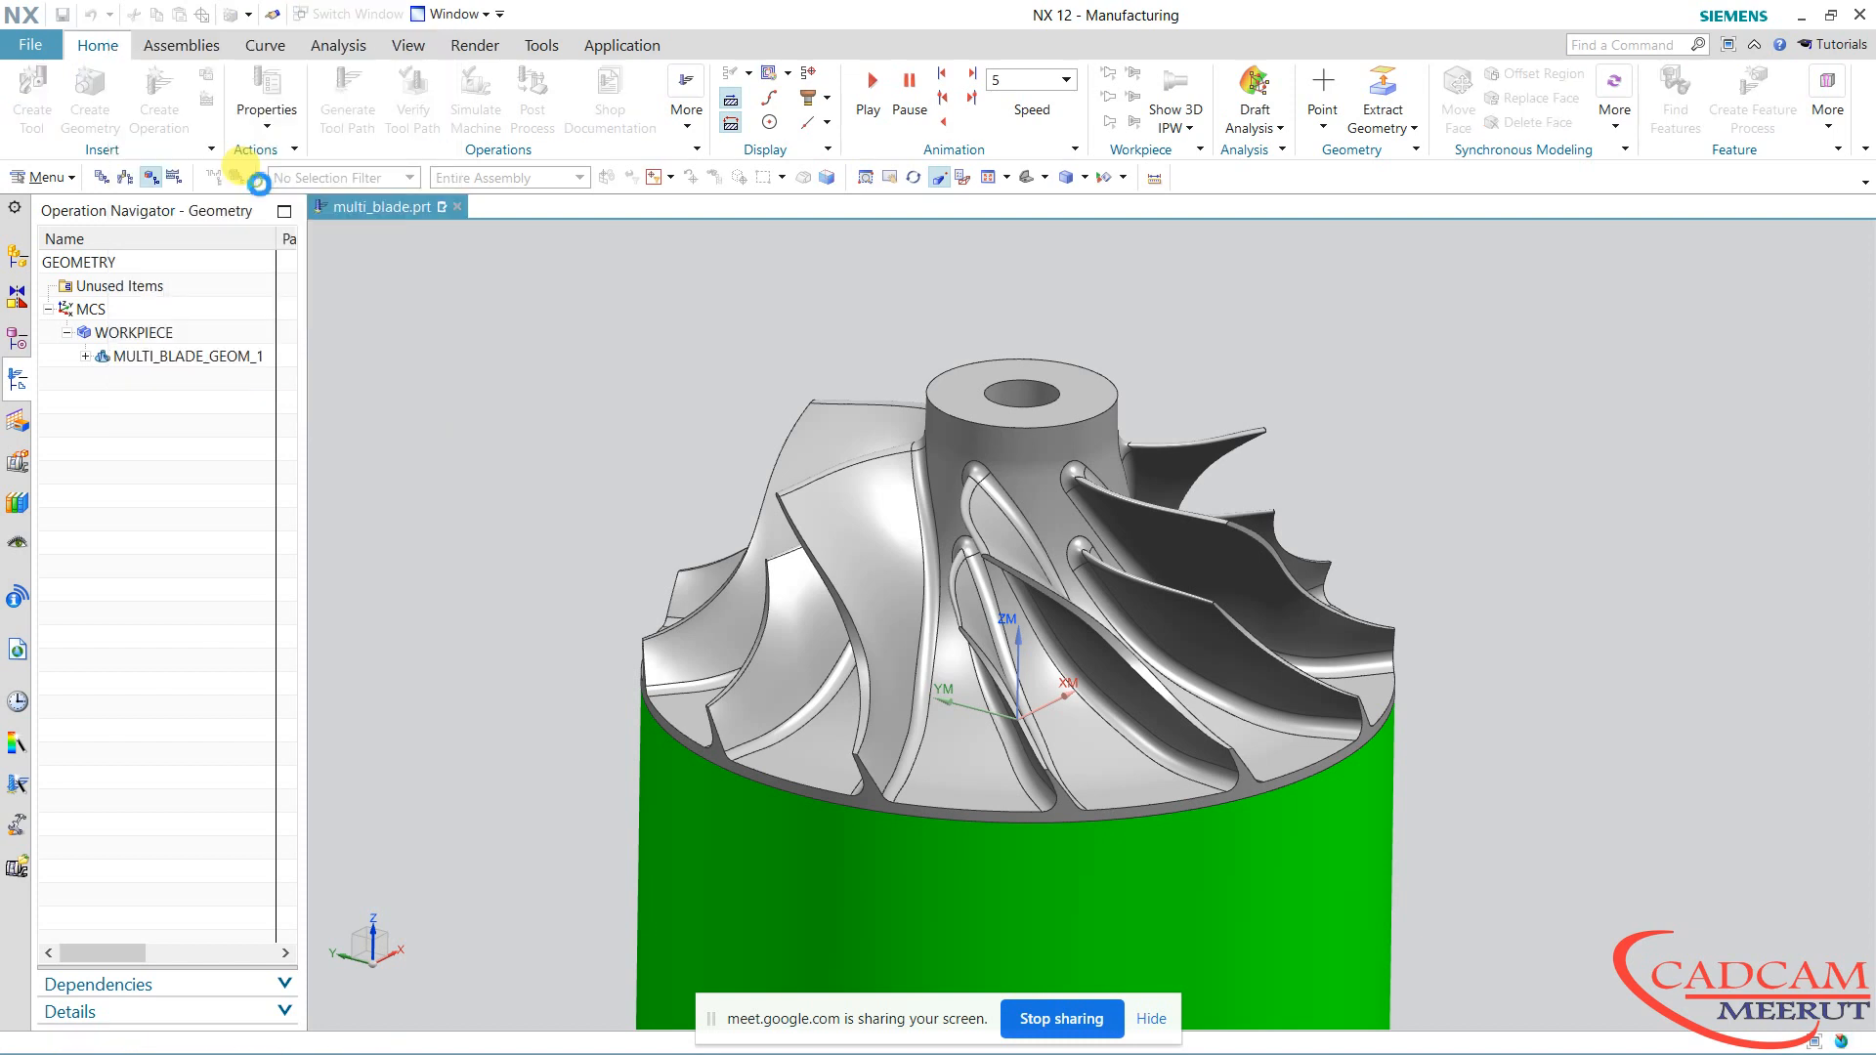
left_click(318, 176)
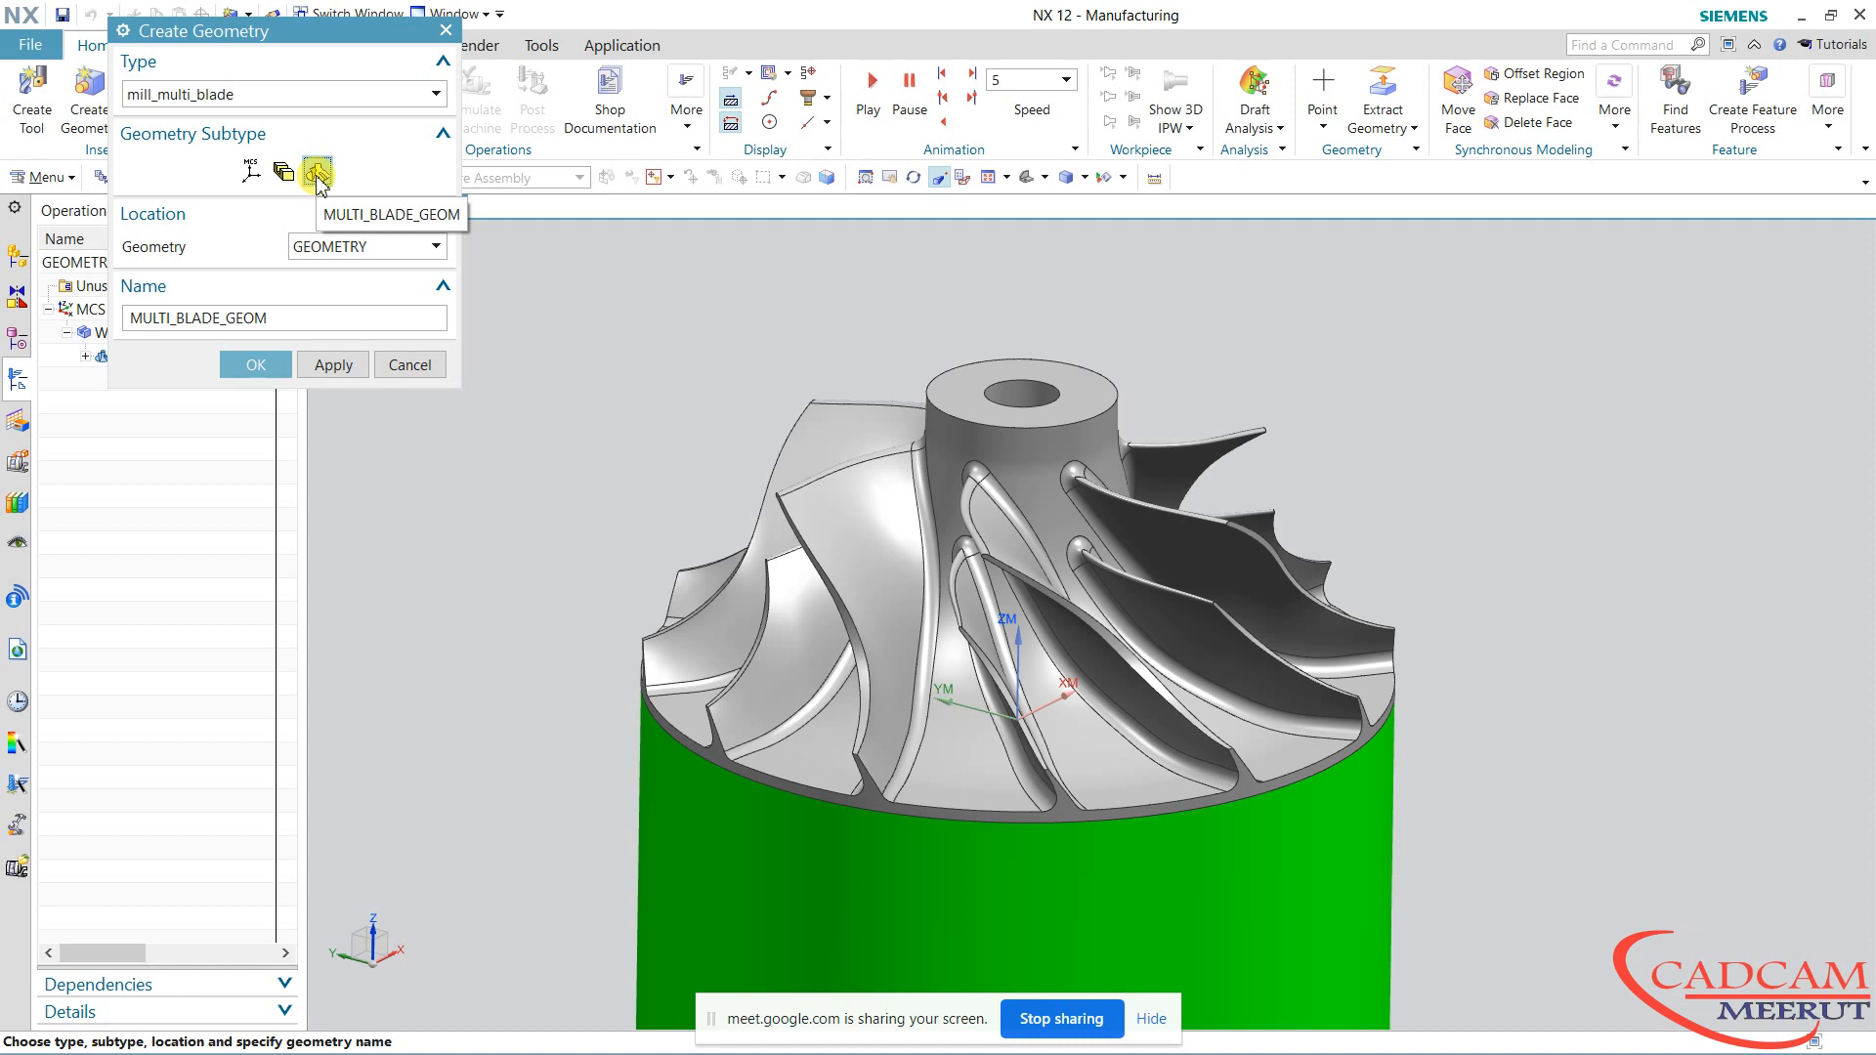
left_click_drag(266, 36, 402, 37)
left_click(552, 368)
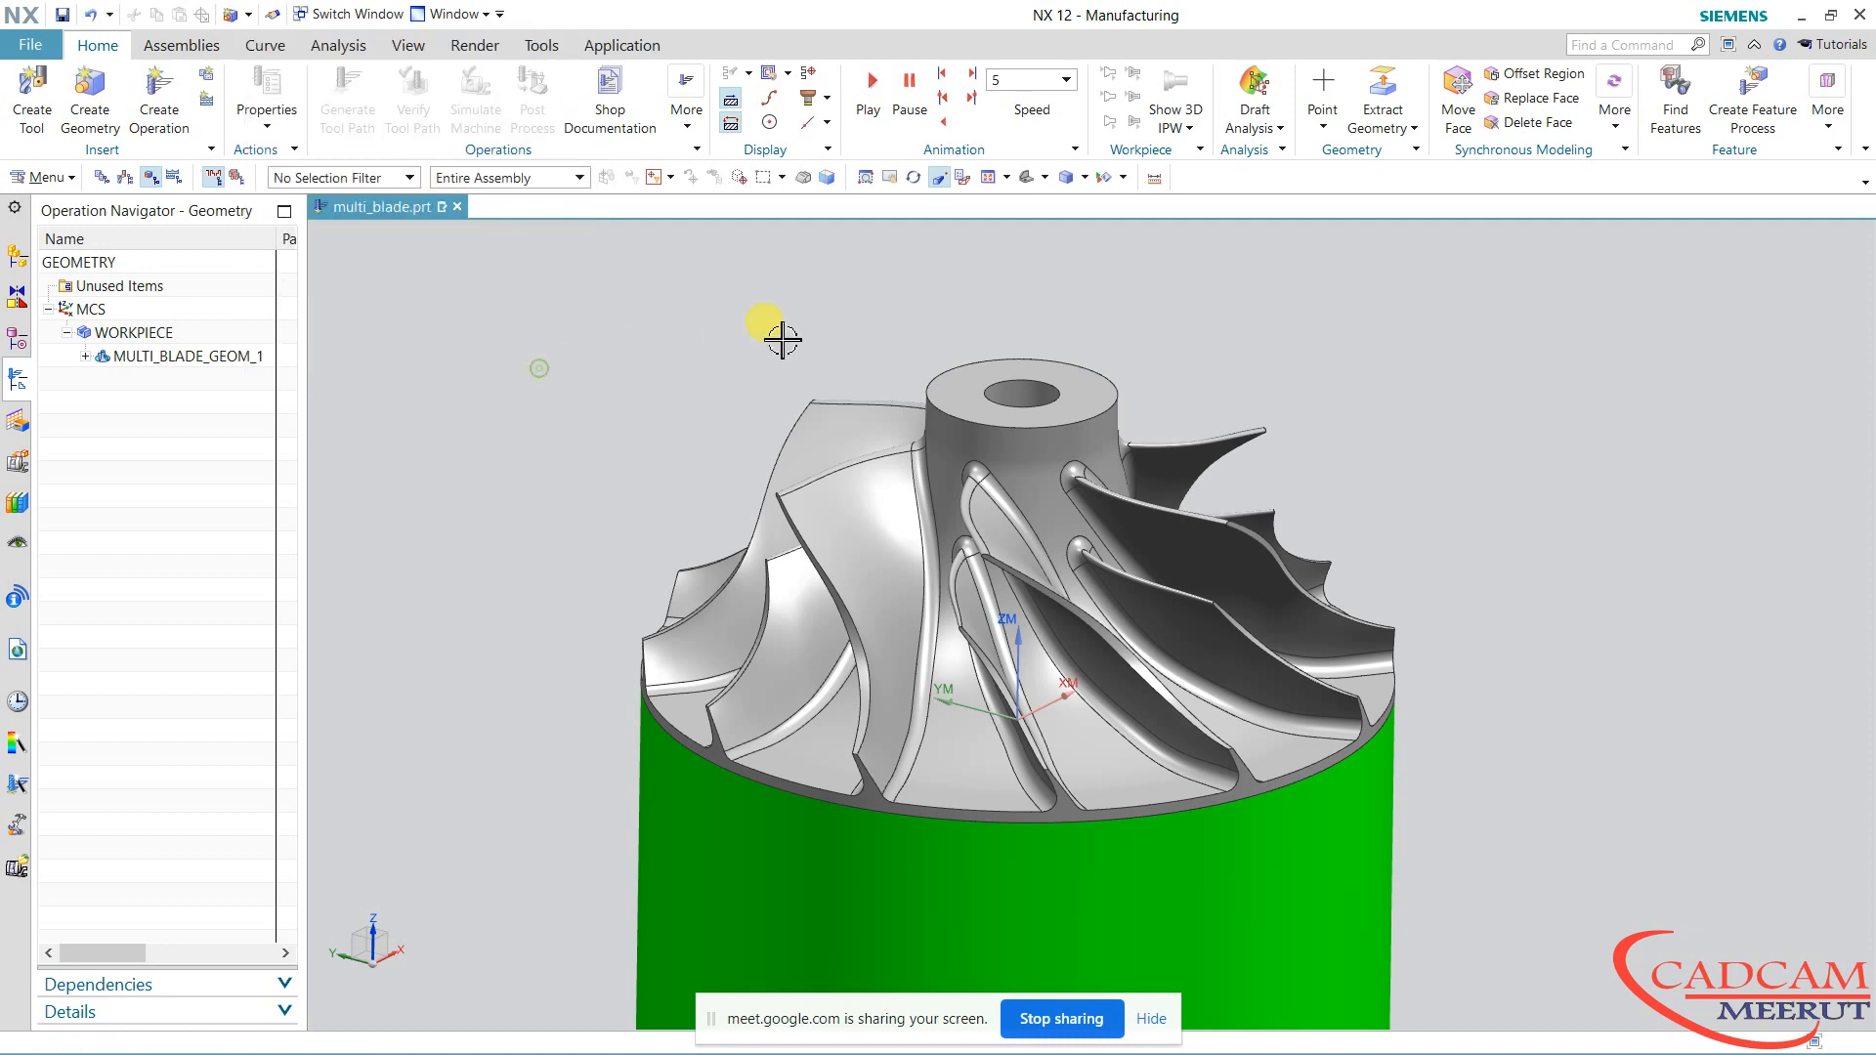
Show the hidden Revolve (30) body from the model history around the impeller
left_click(19, 422)
left_click(16, 342)
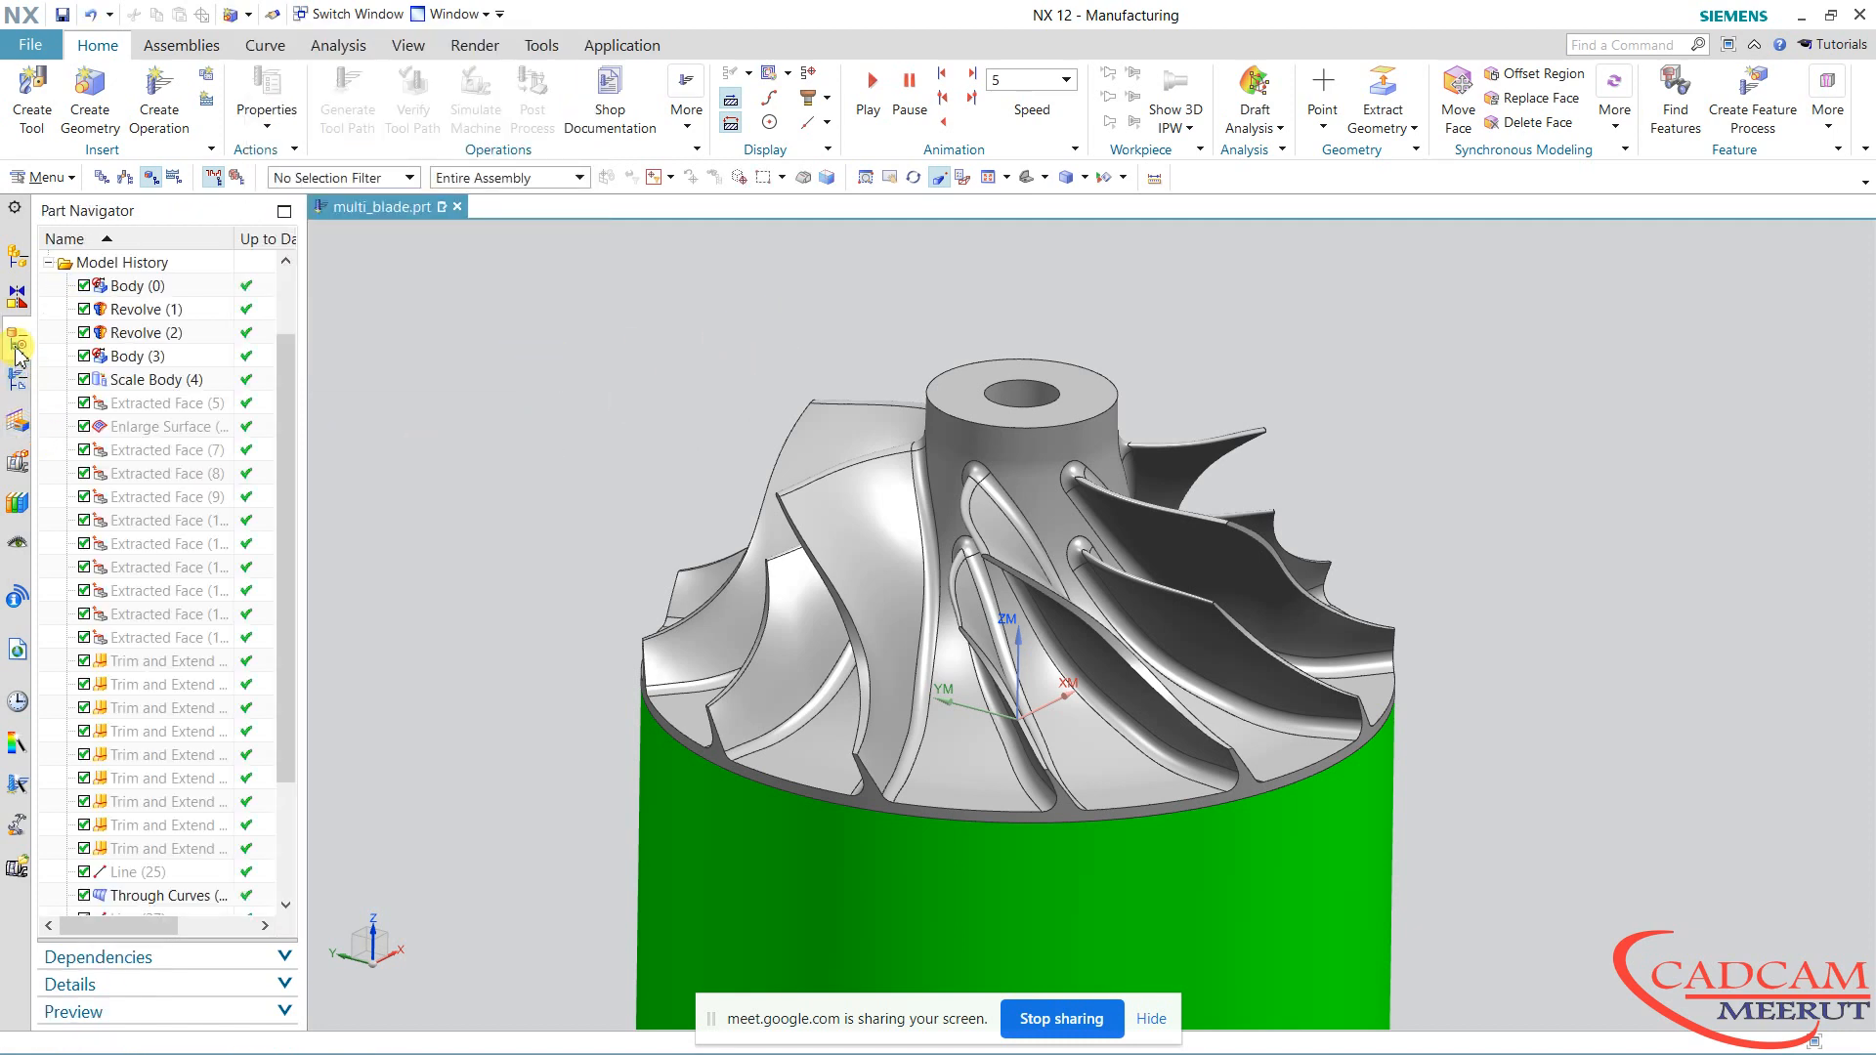
scroll(210, 601, "down", 3)
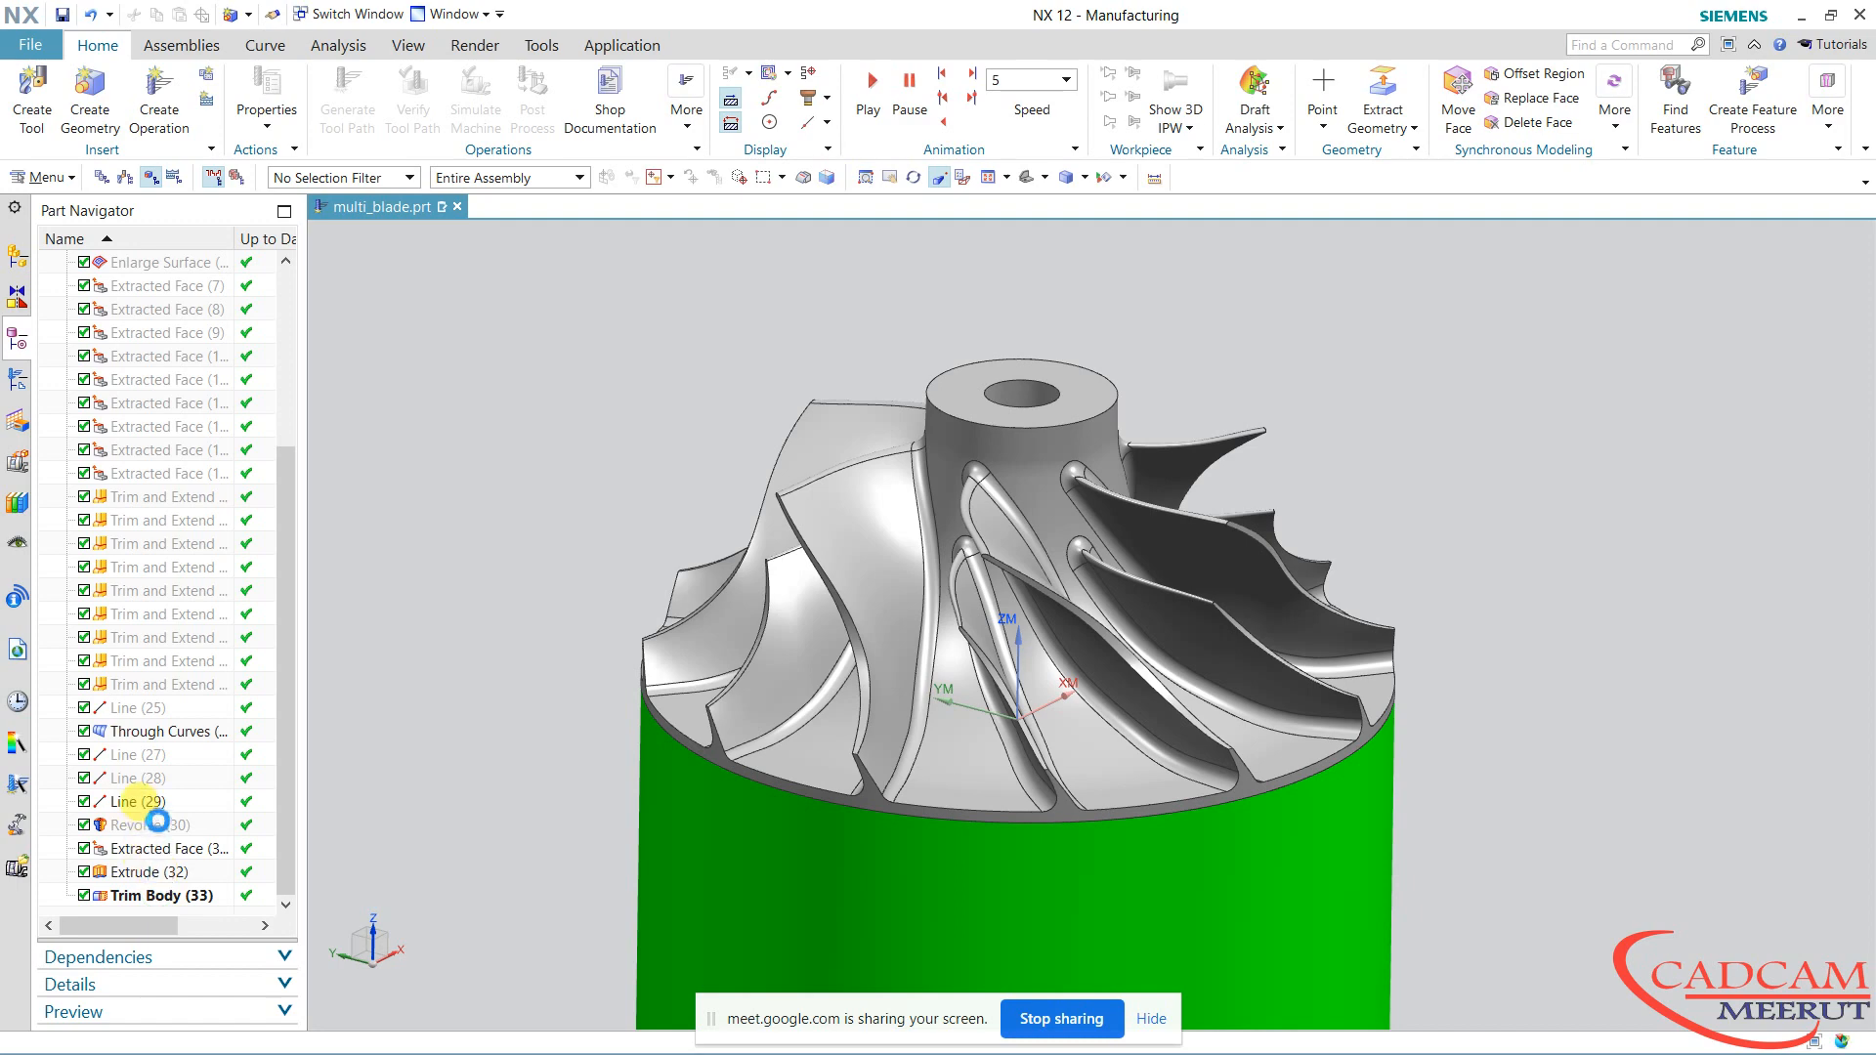
left_click(150, 826)
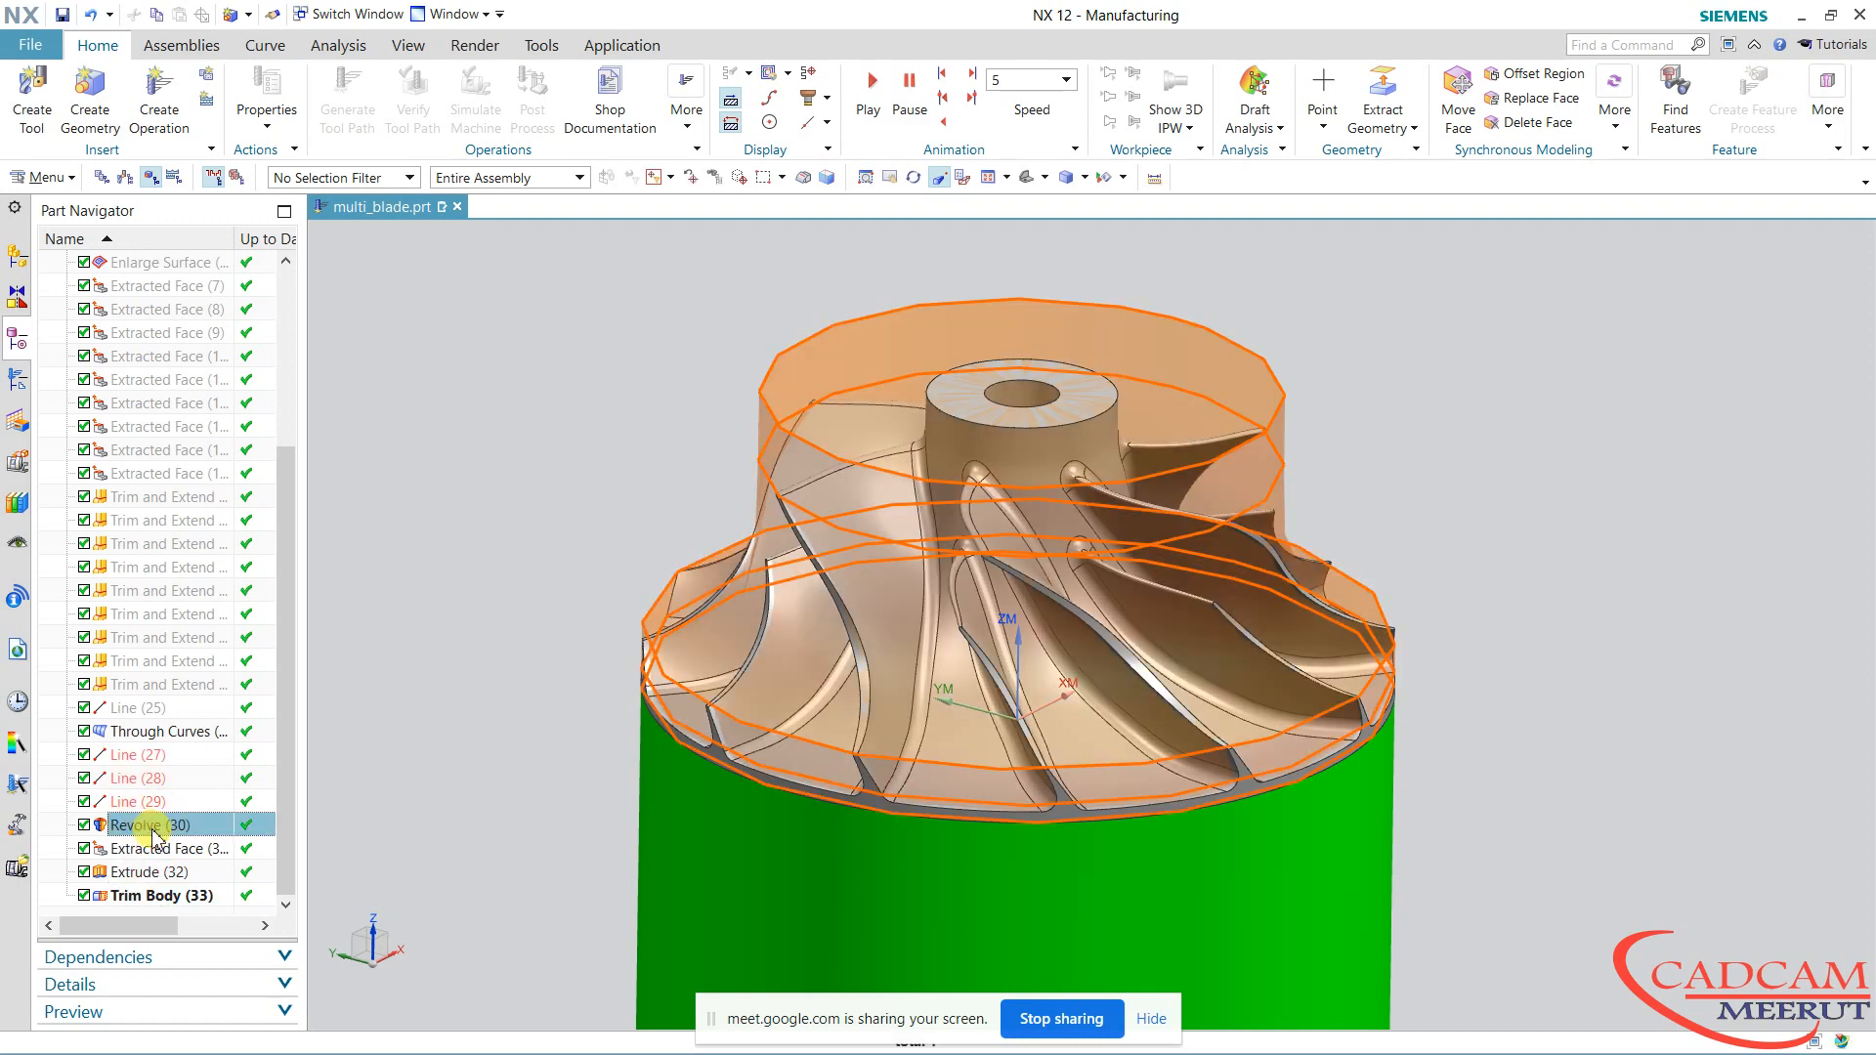
right_click(152, 832)
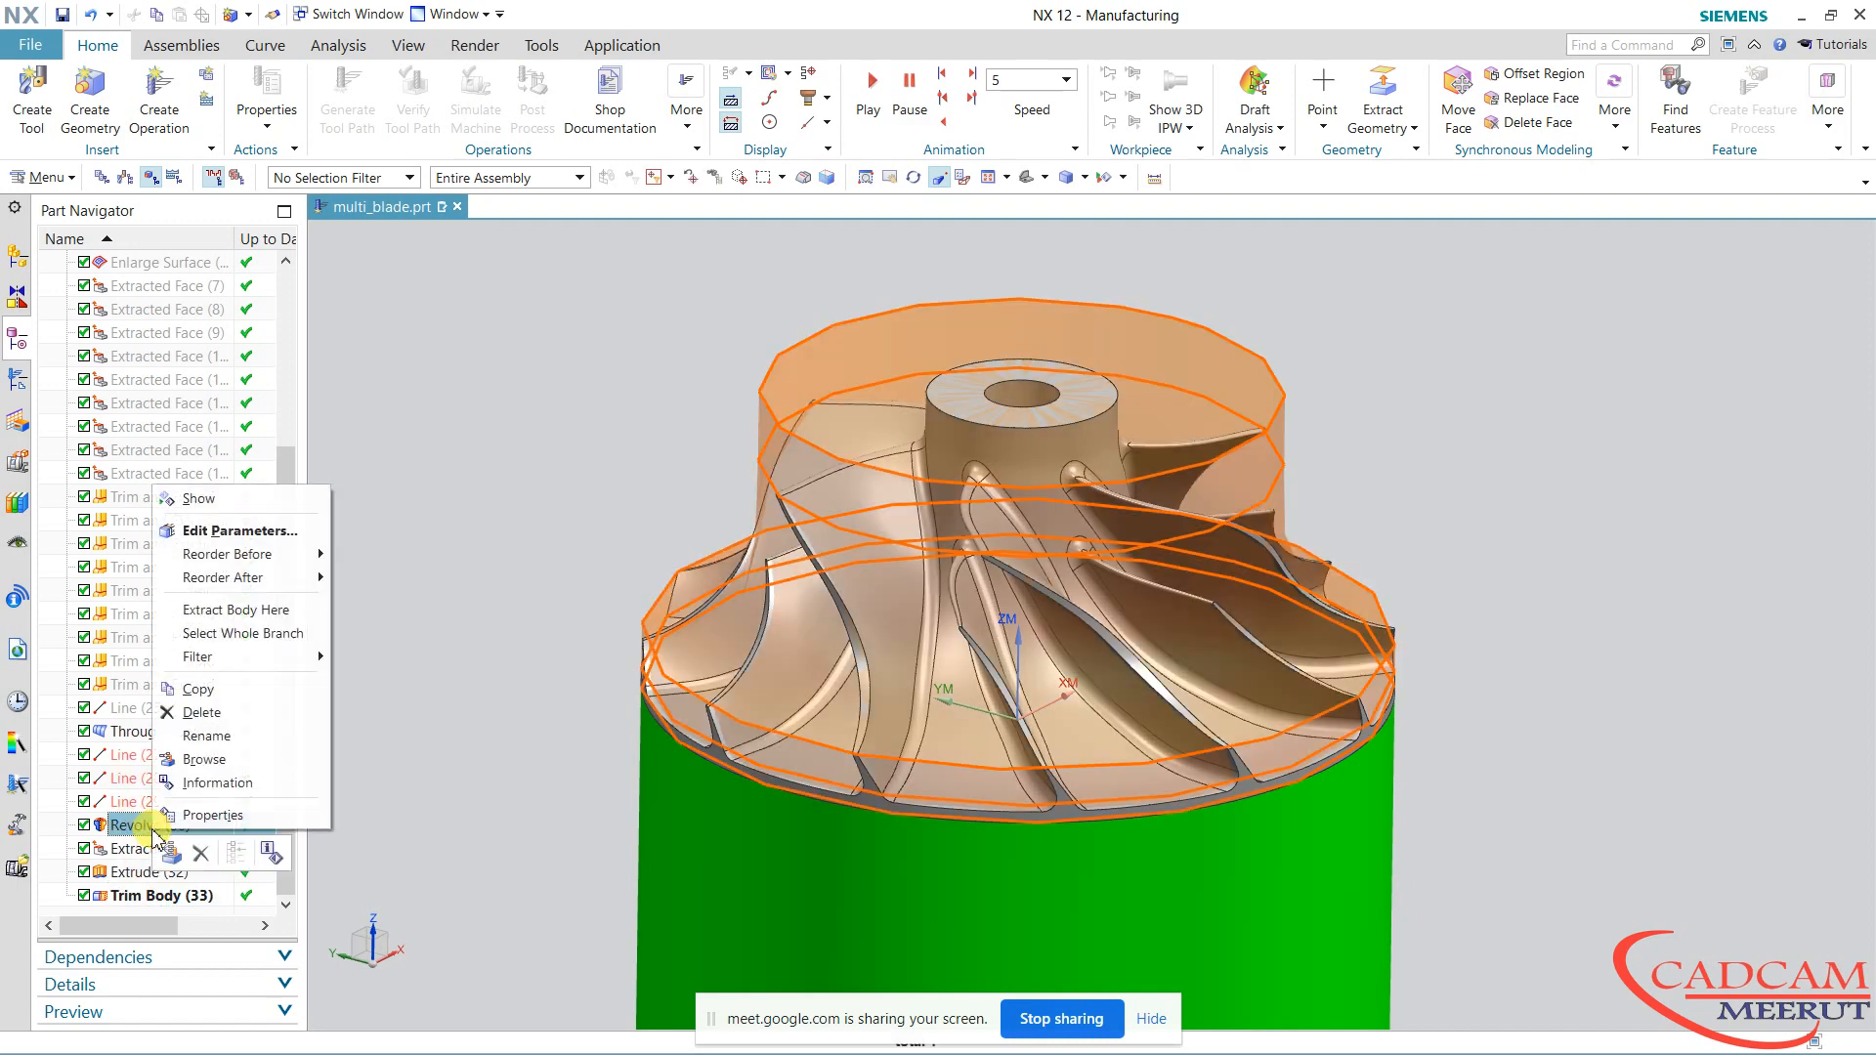
left_click(219, 508)
left_click(408, 510)
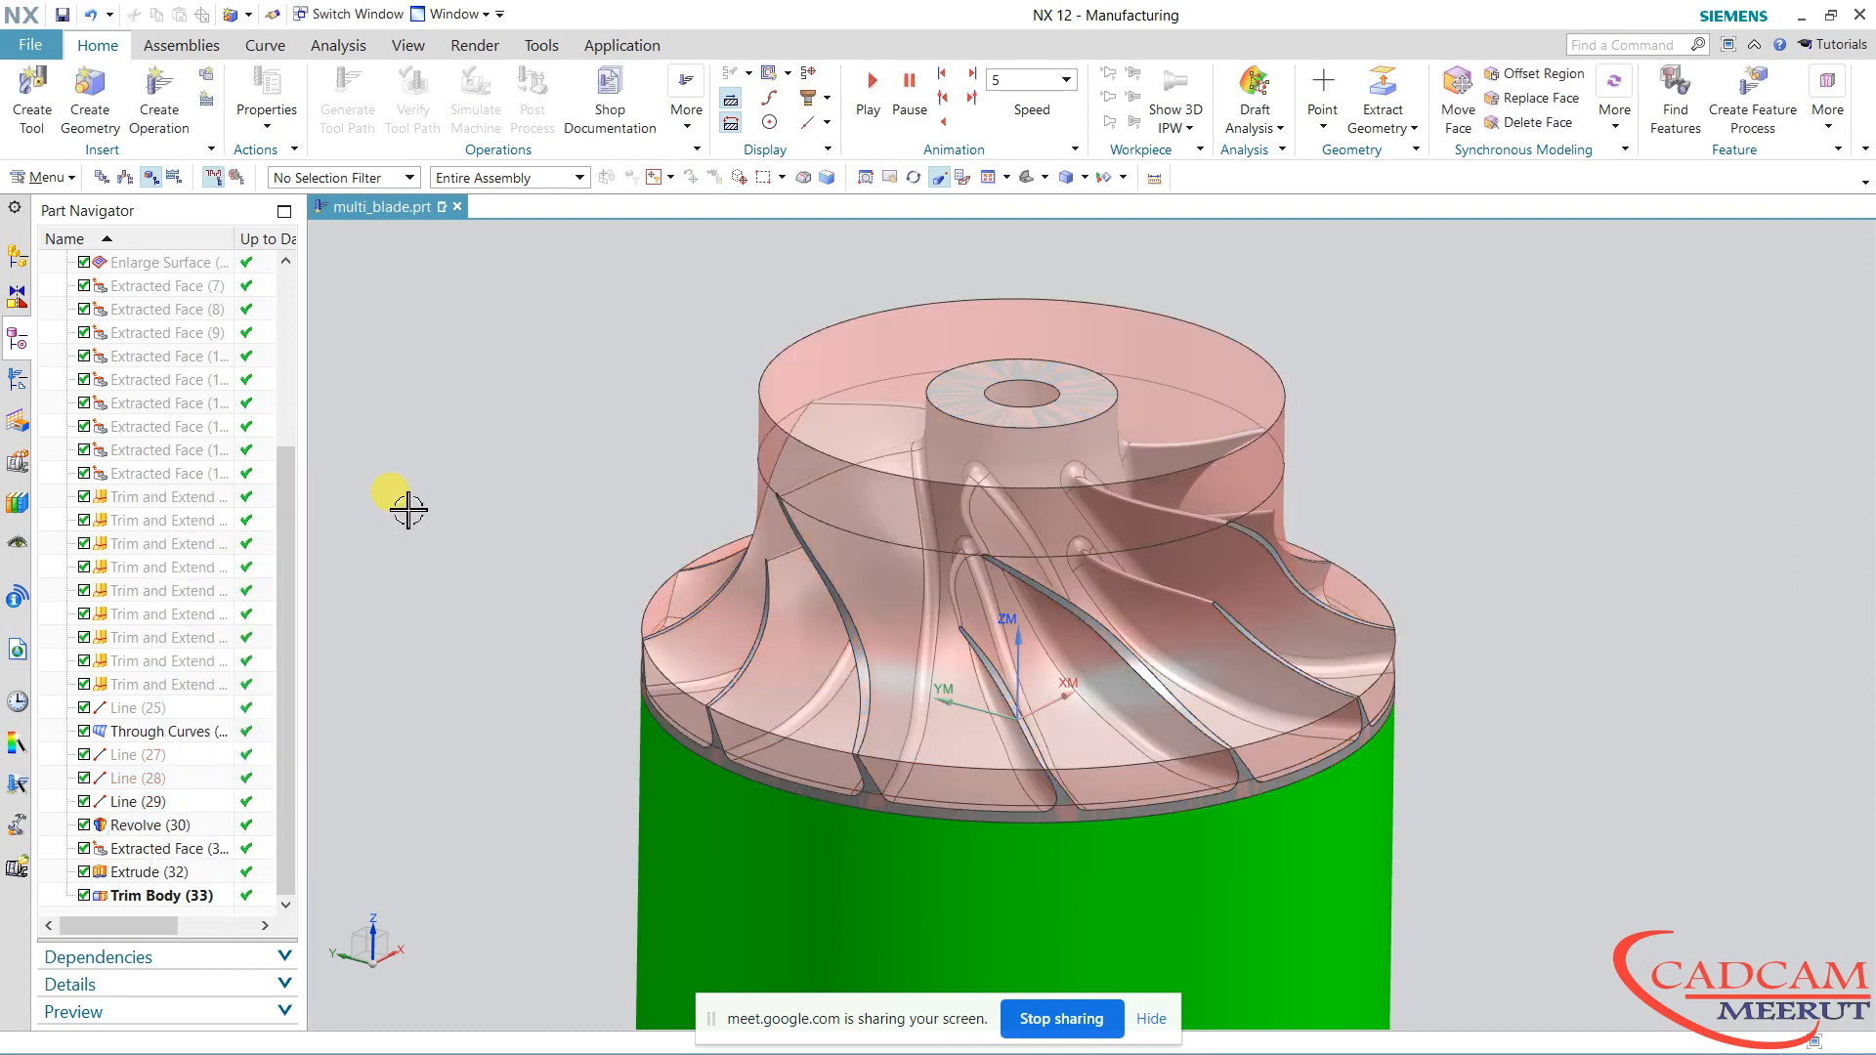
Create a mill_multi_blade workpiece geometry named WORKPIECE_1 under MCS
left_click(19, 379)
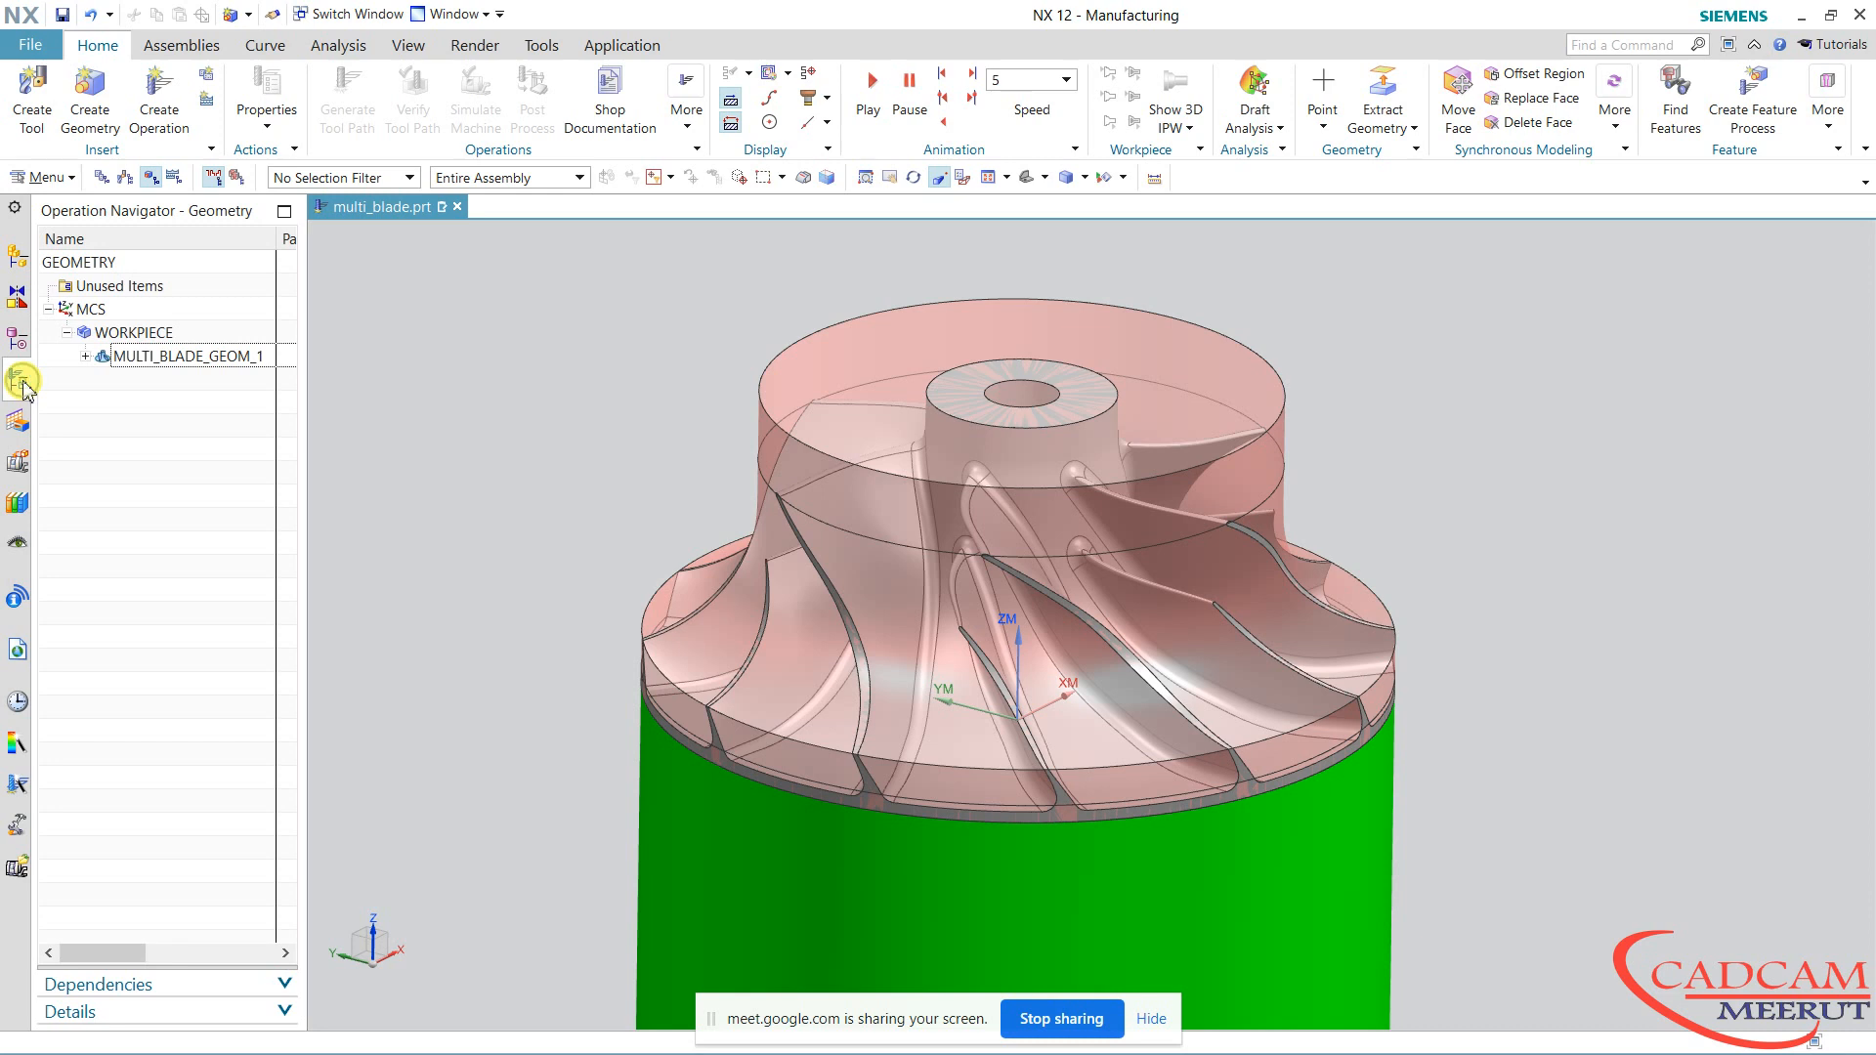
left_click(90, 98)
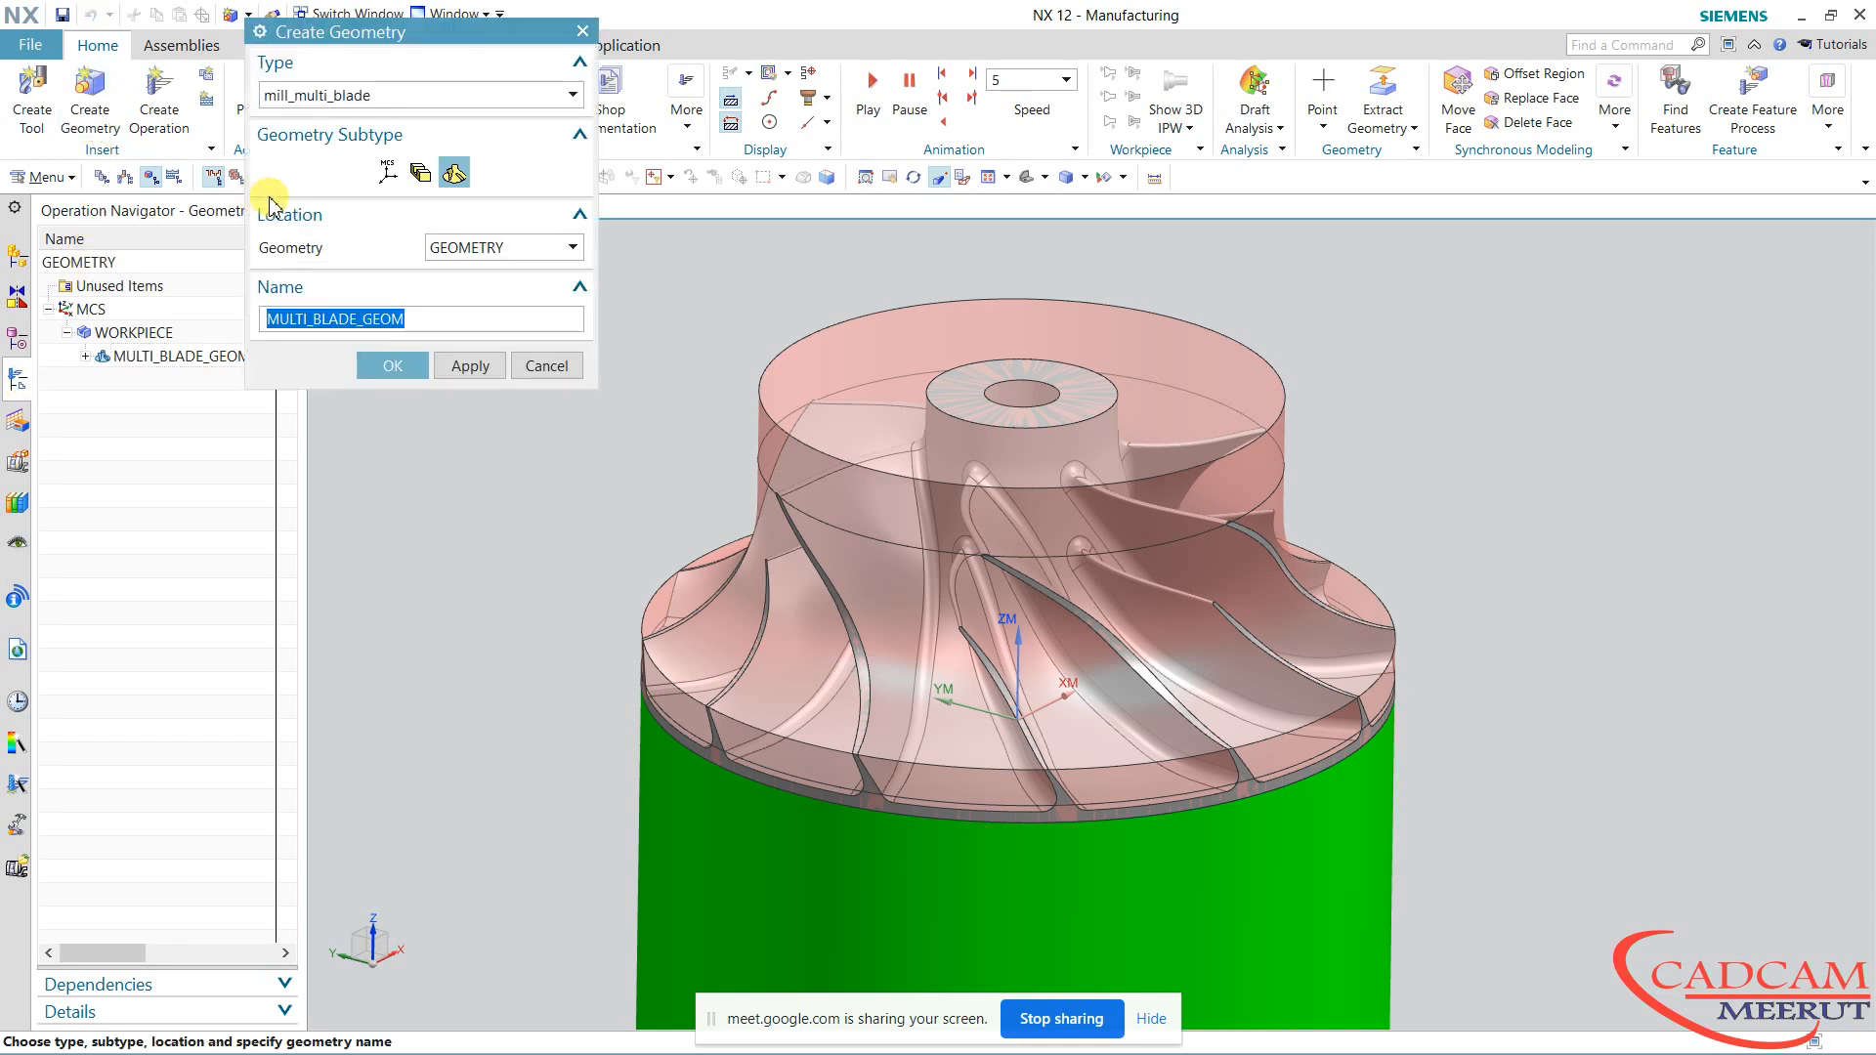
left_click(420, 173)
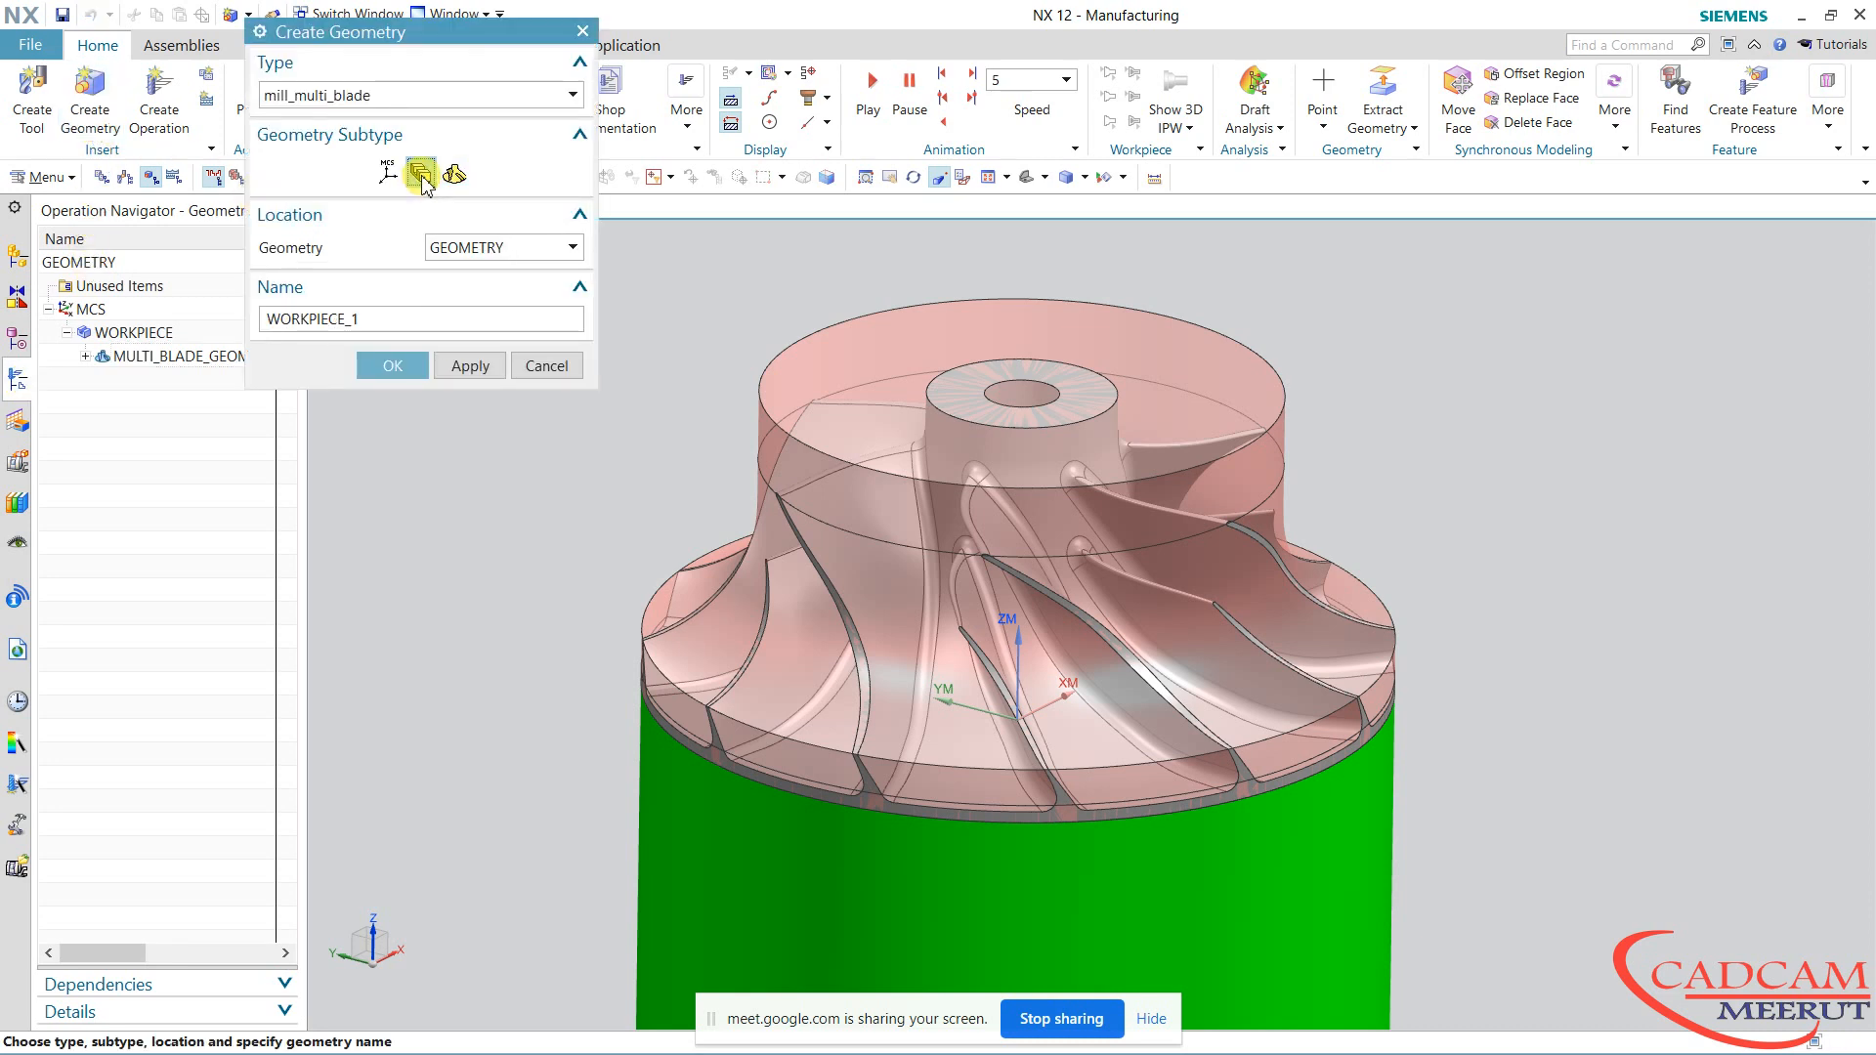
left_click(487, 247)
left_click(491, 294)
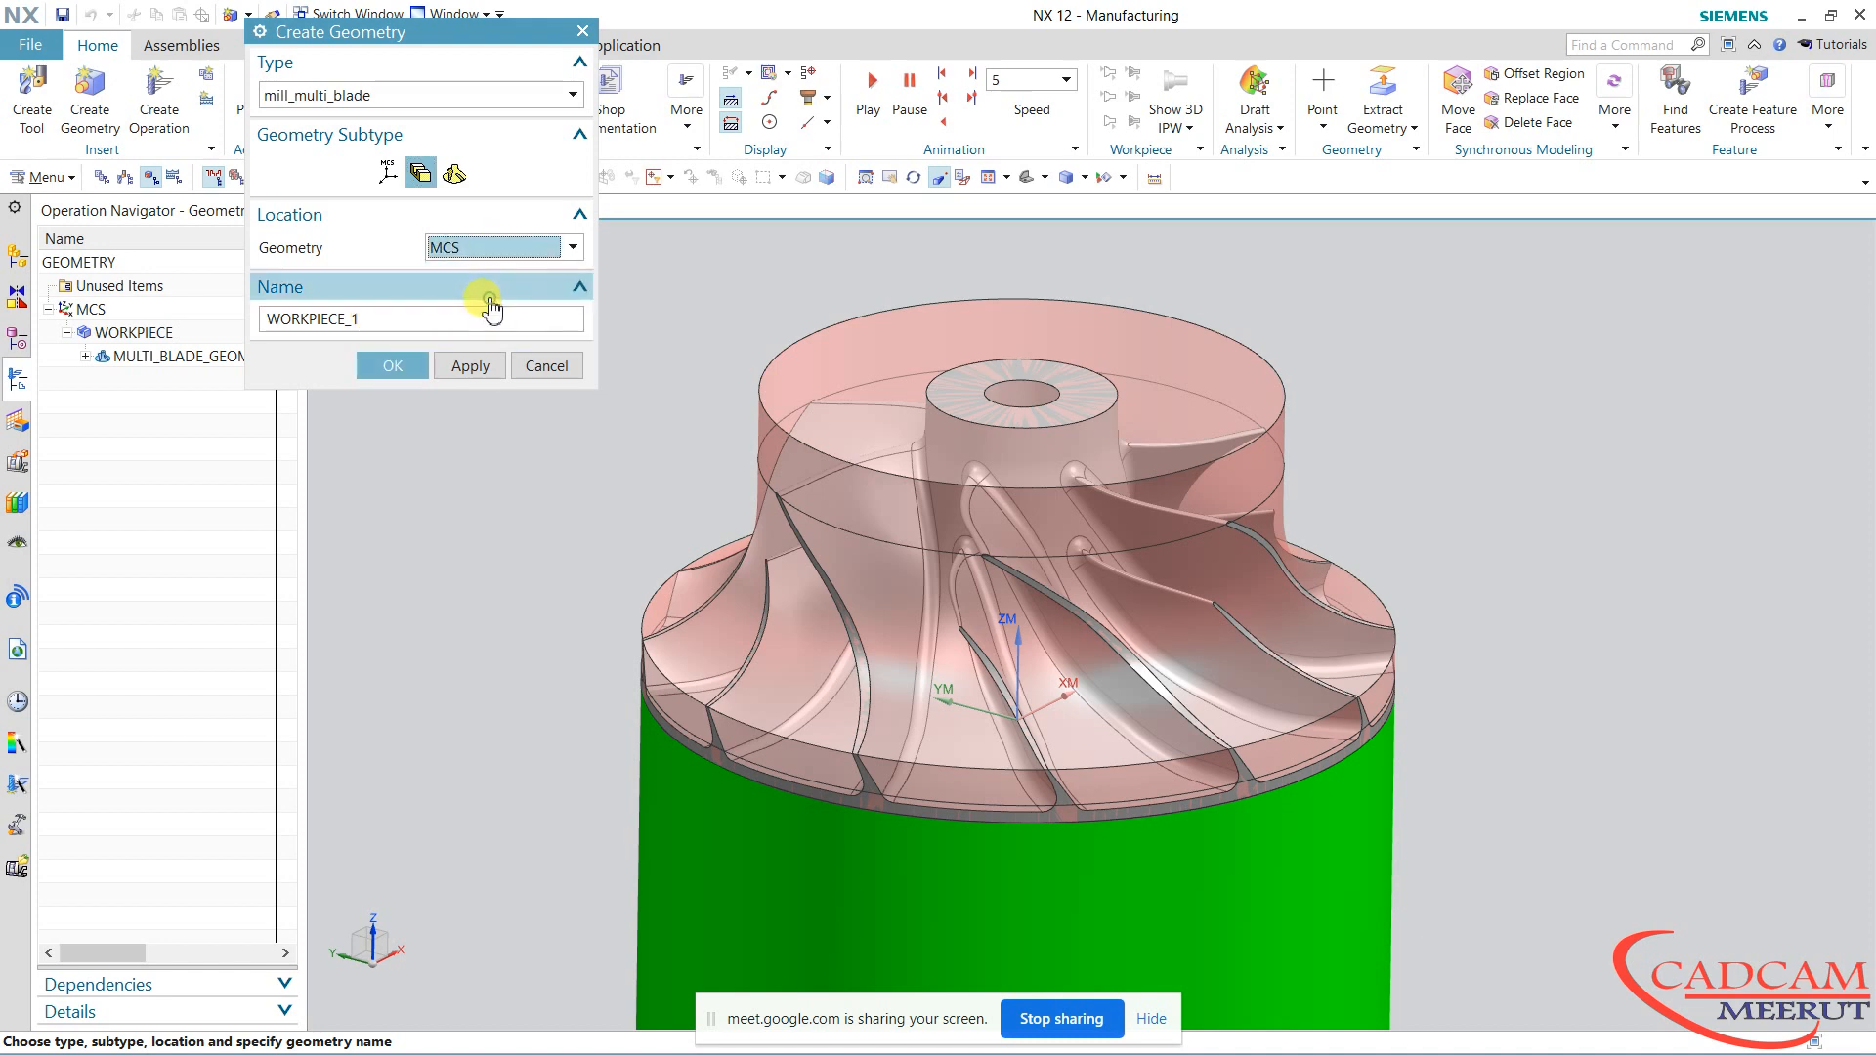
left_click(386, 365)
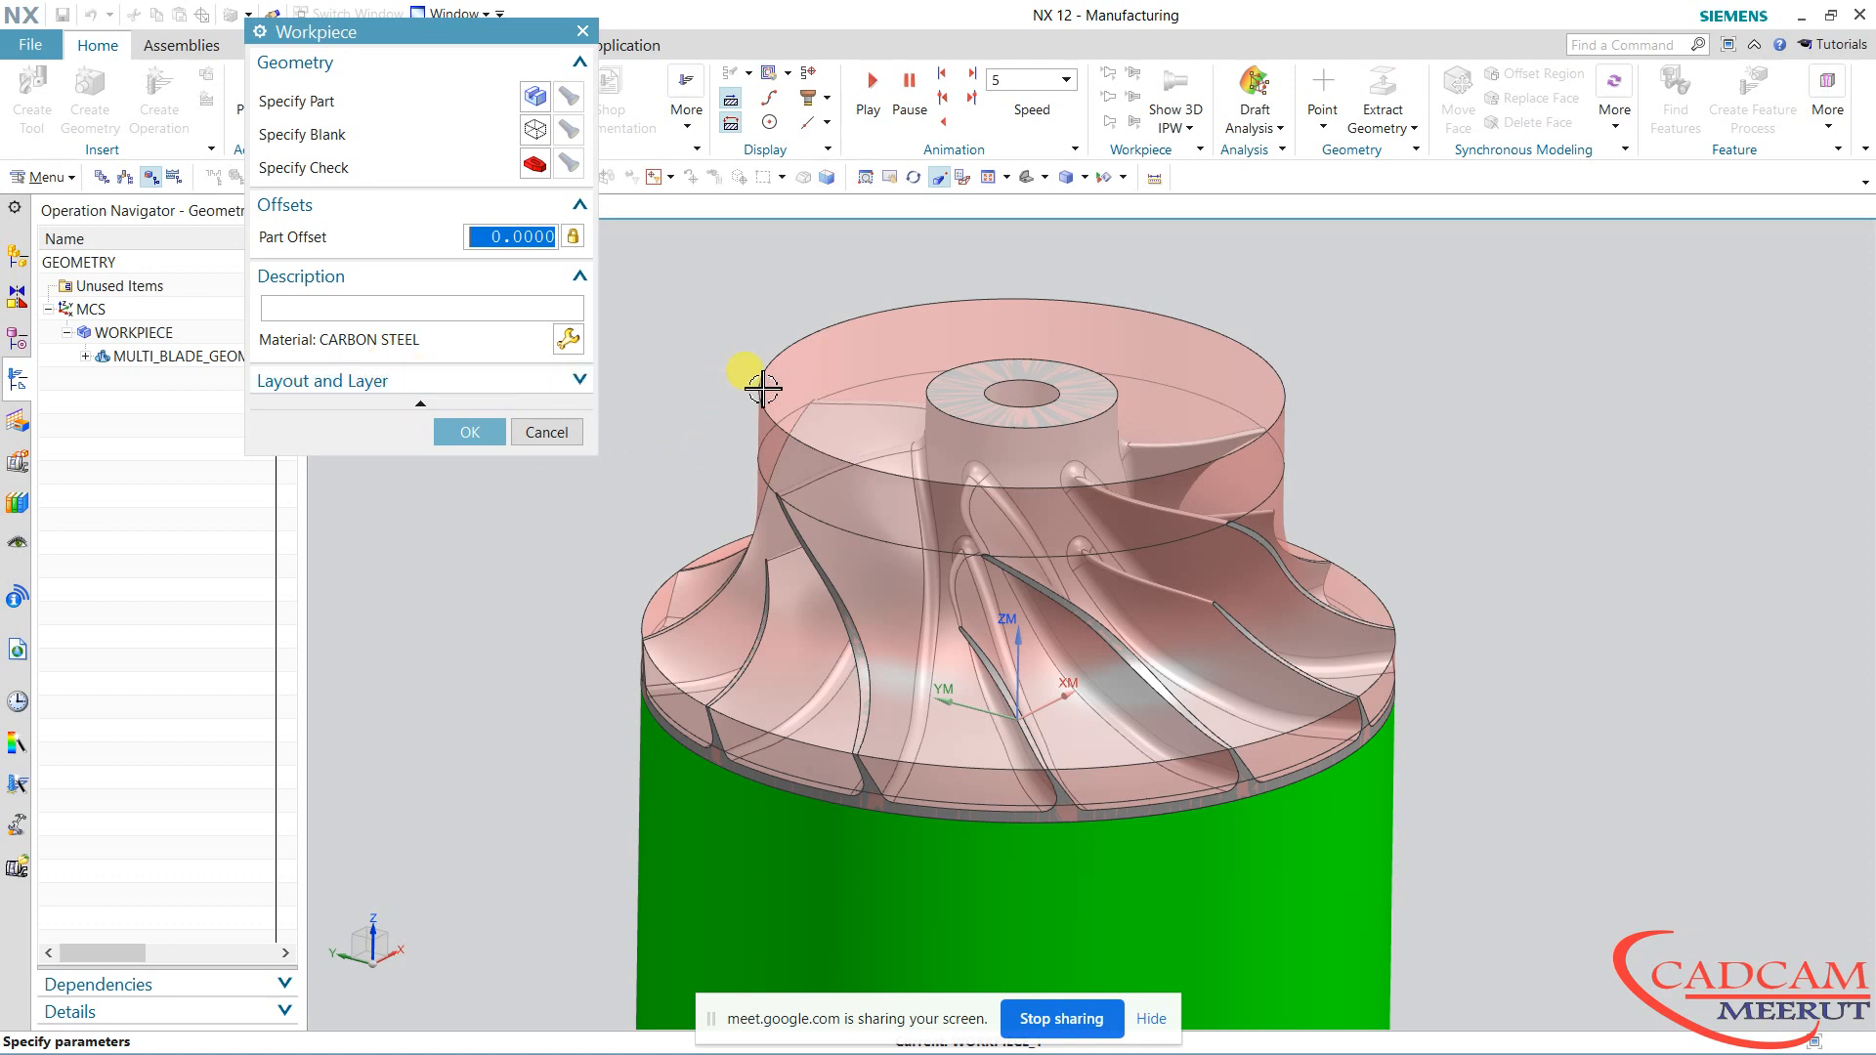
Specify the impeller body as the workpiece's part geometry and the transparent revolved body around it as the blank
left_click(535, 104)
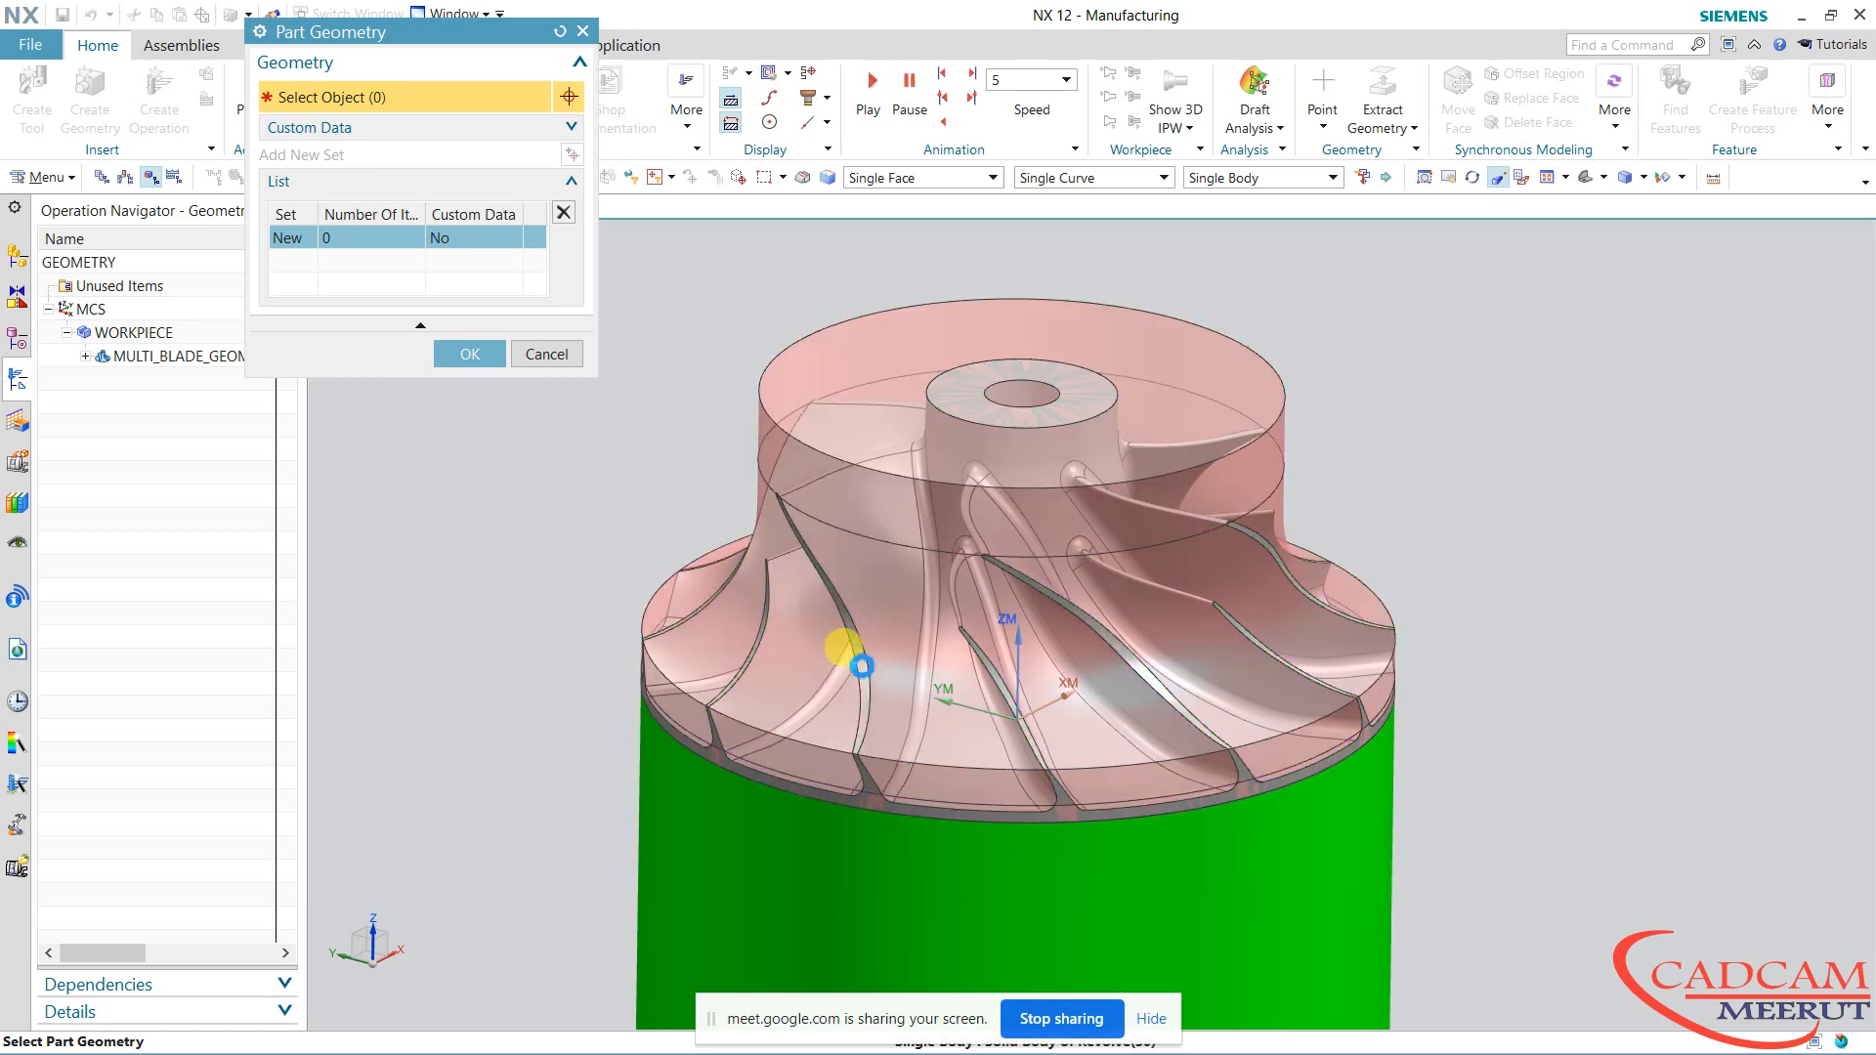
left_click(840, 653)
left_click(938, 708)
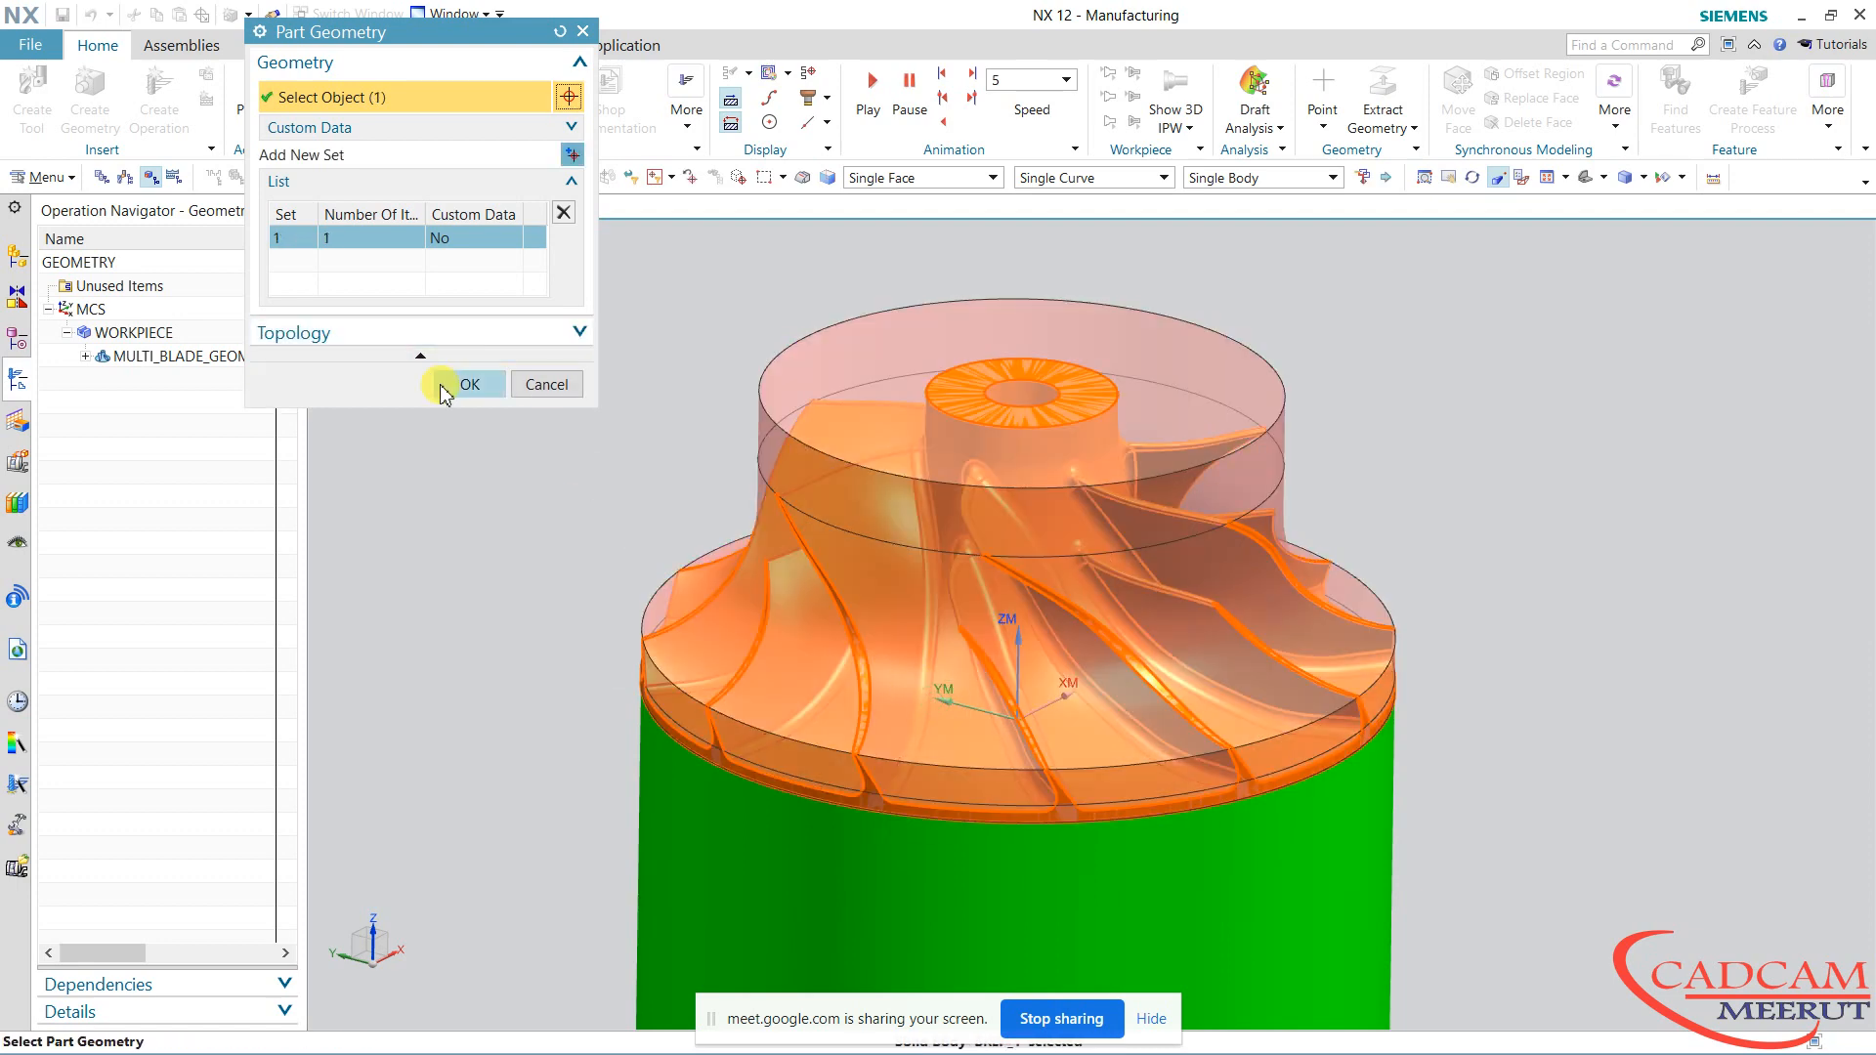
left_click(458, 382)
left_click(535, 134)
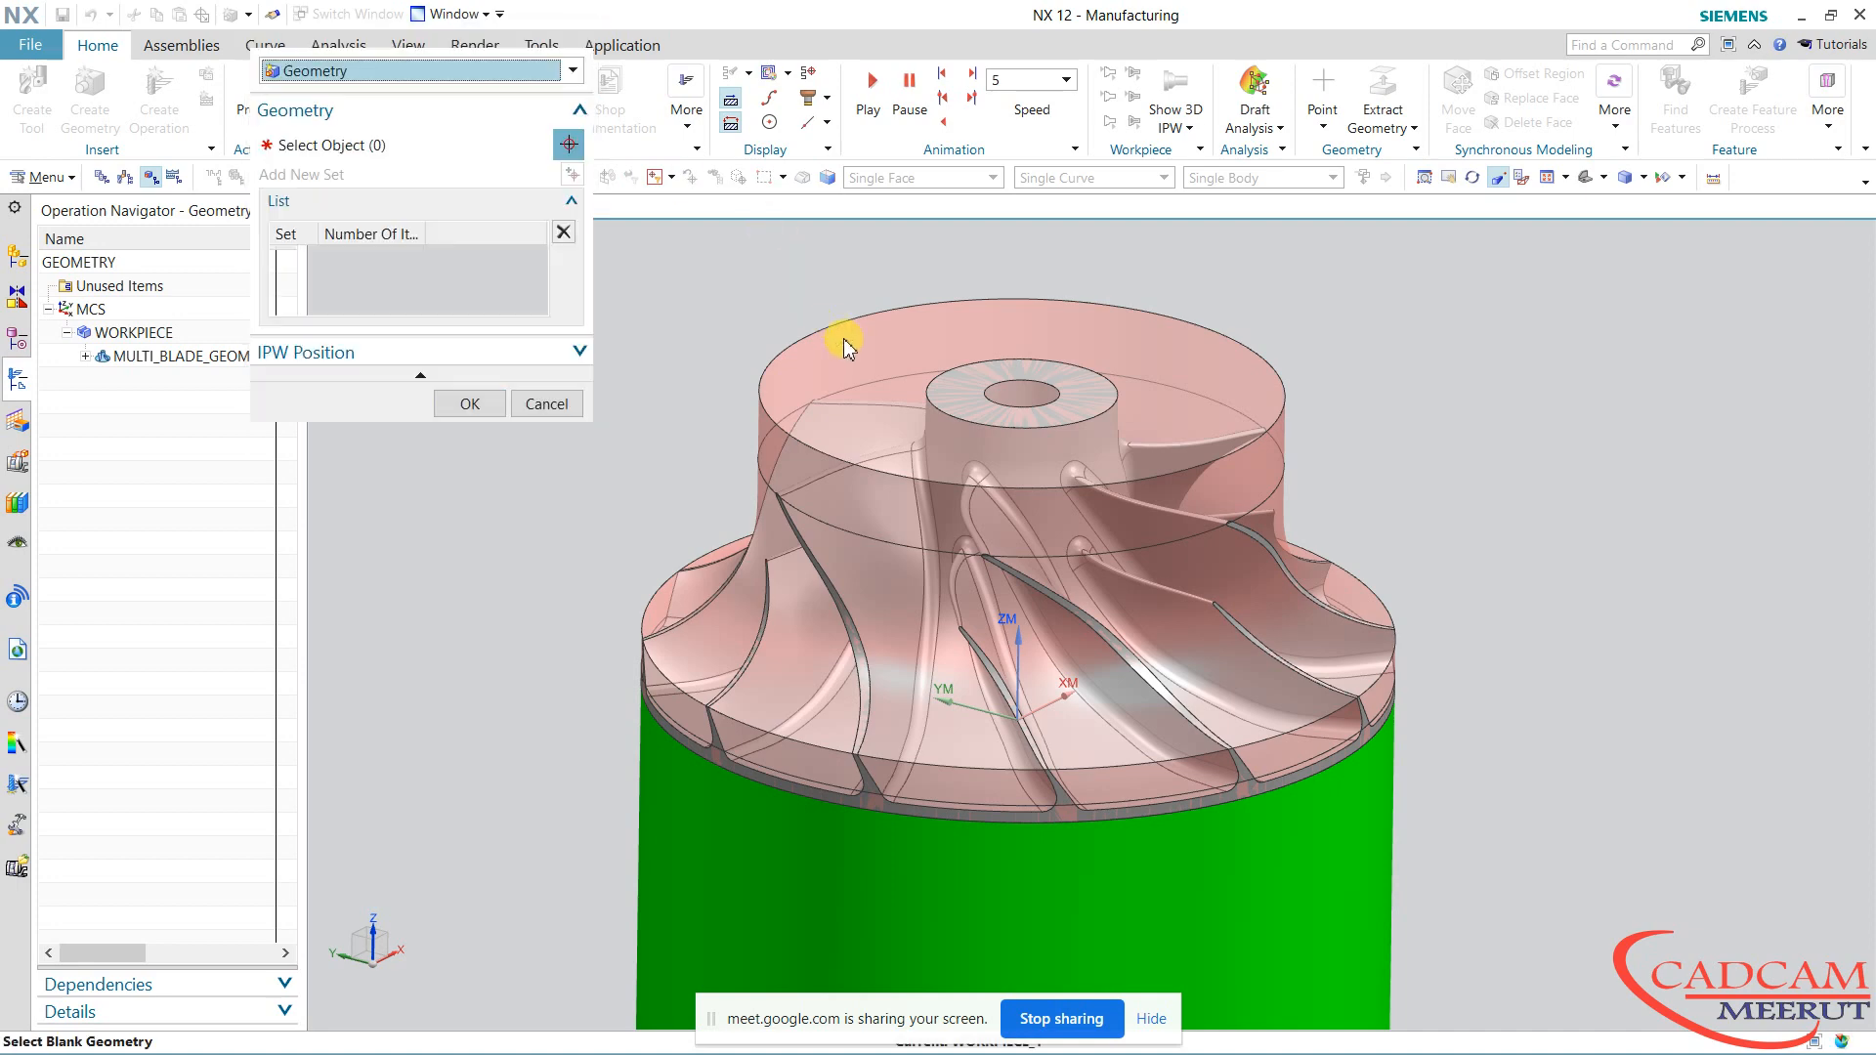
left_click(842, 335)
left_click(474, 433)
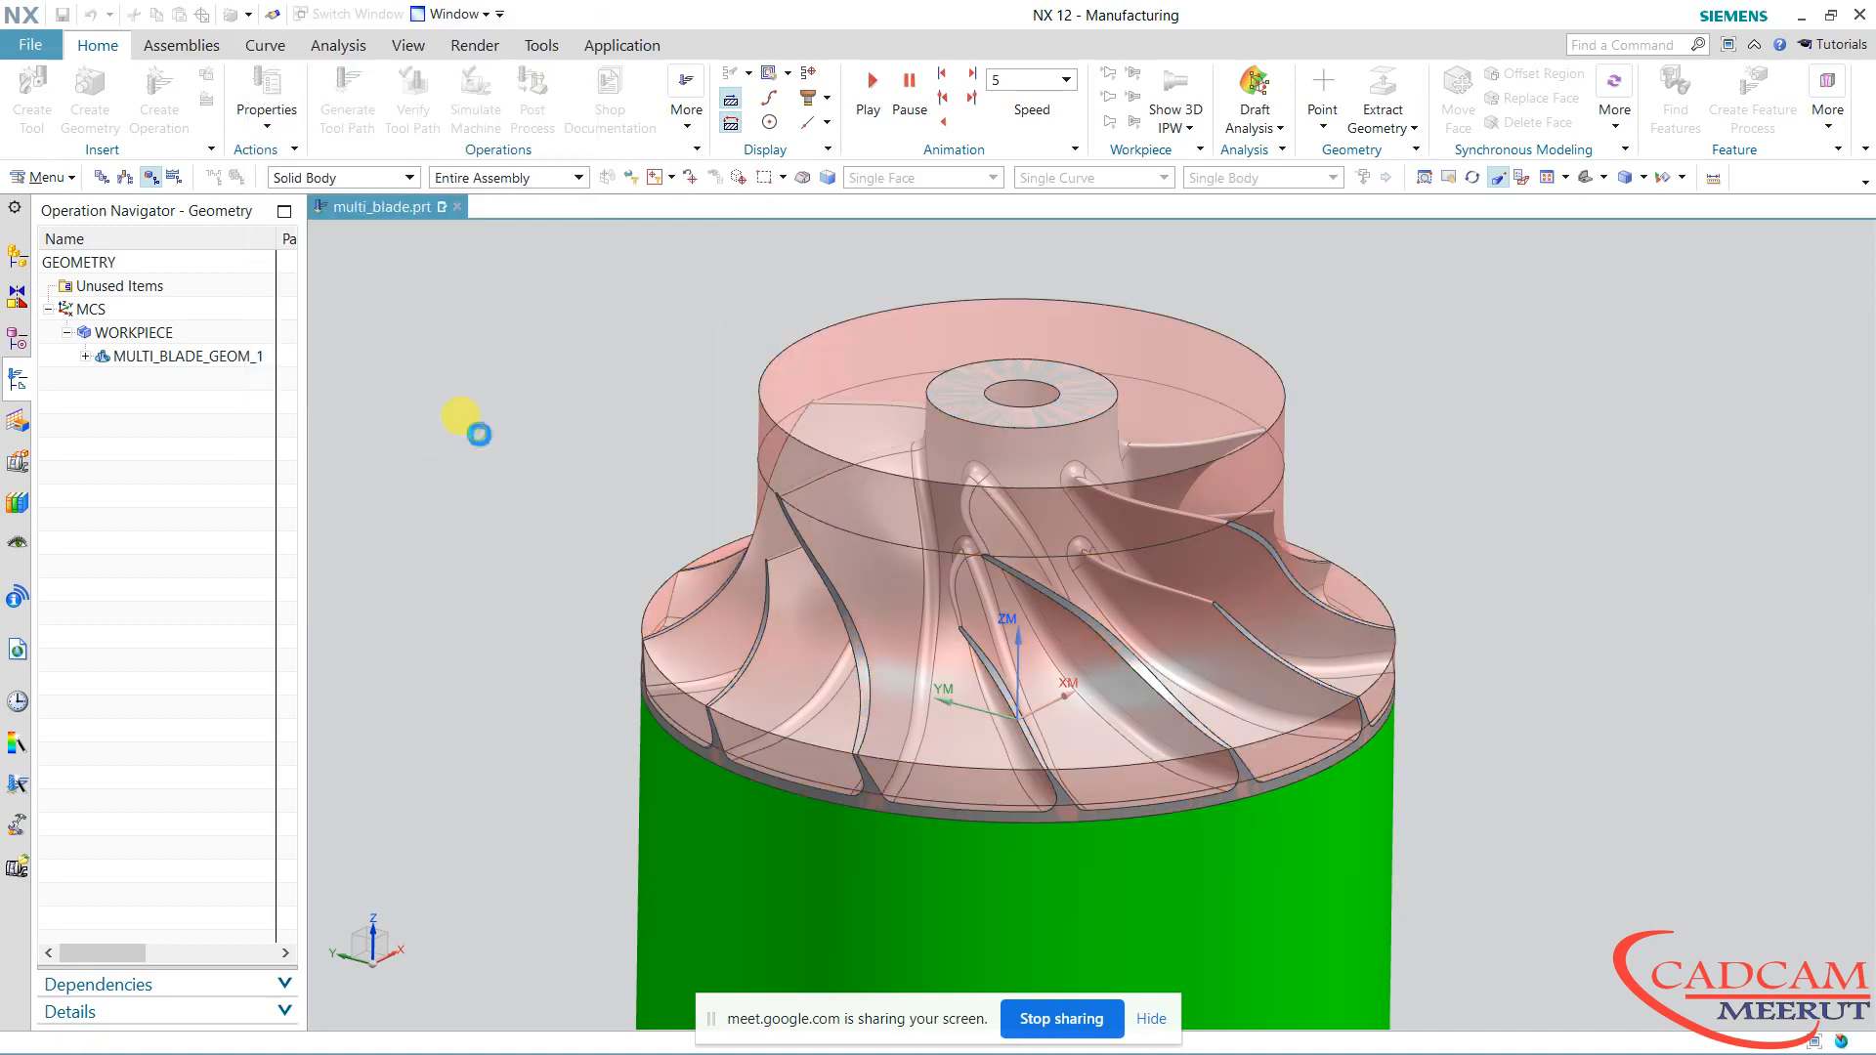
Specify the green cylinder below the impeller as check geometry and accept the workpiece definition
left_click(556, 167)
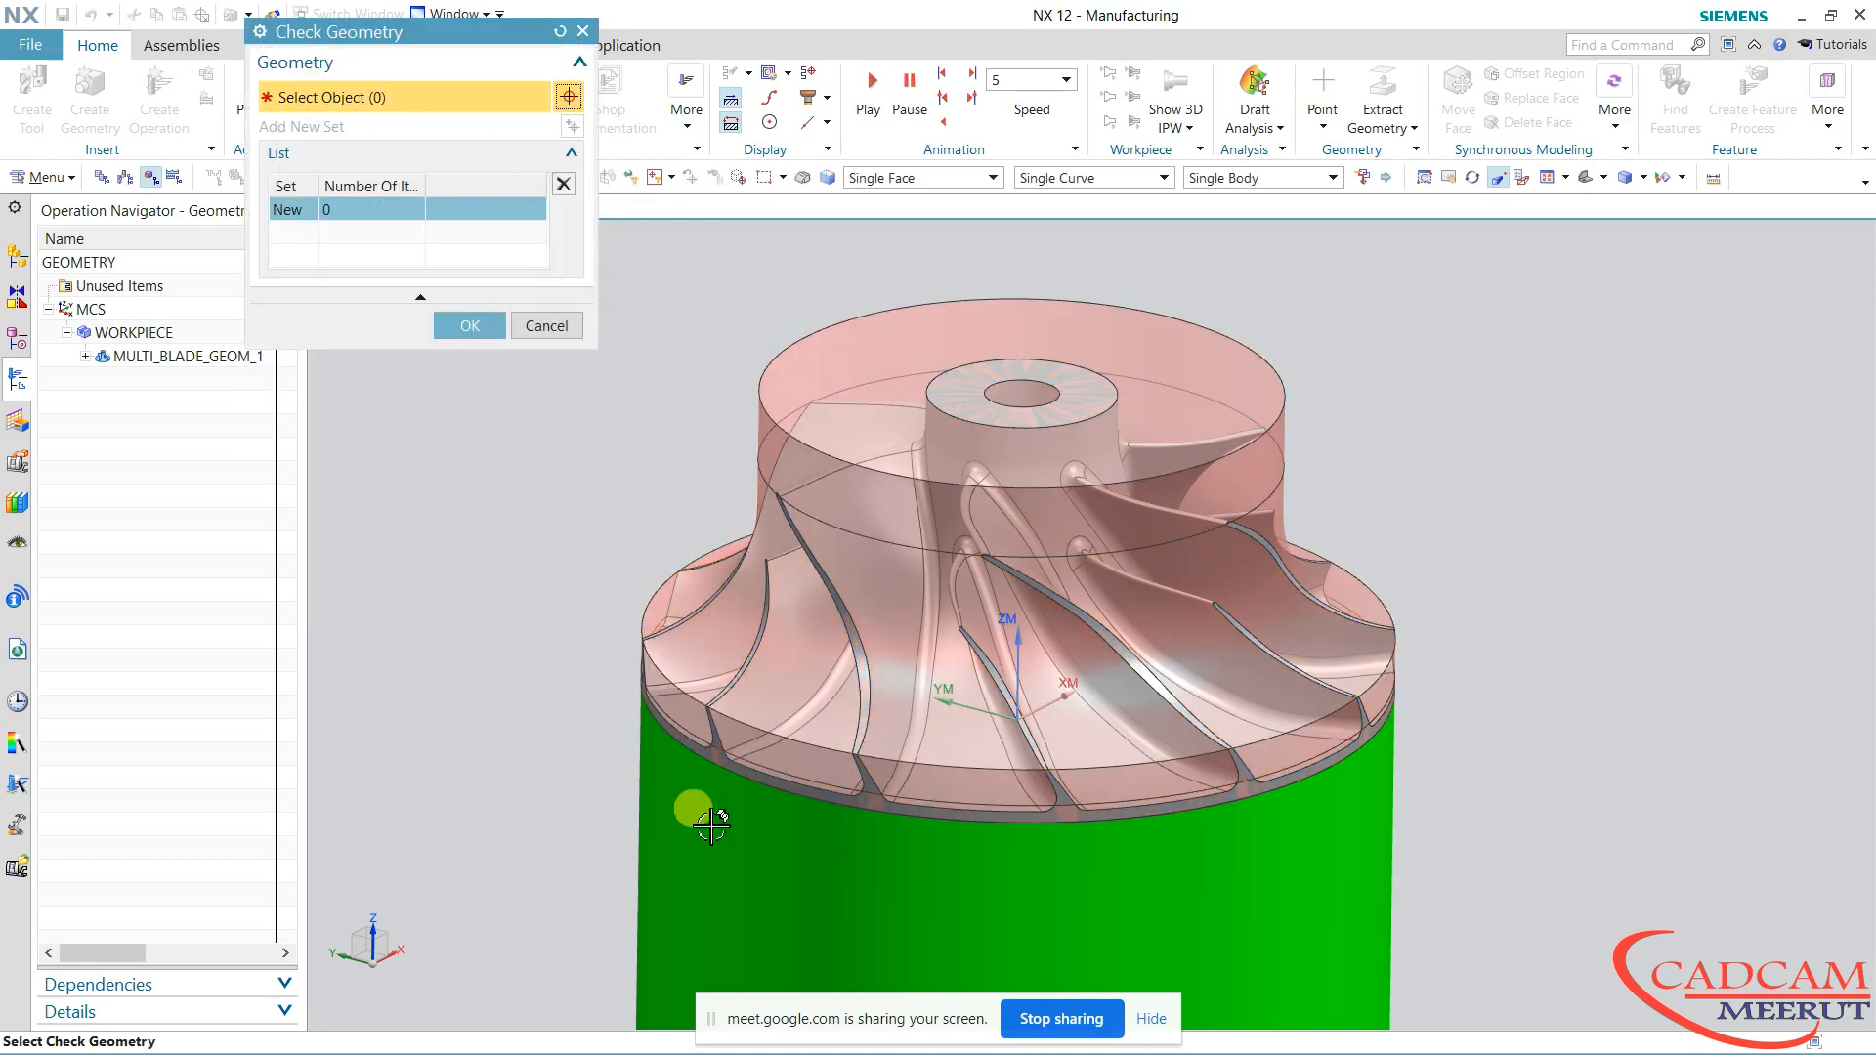
left_click(754, 772)
scroll(1290, 532, "down", 5)
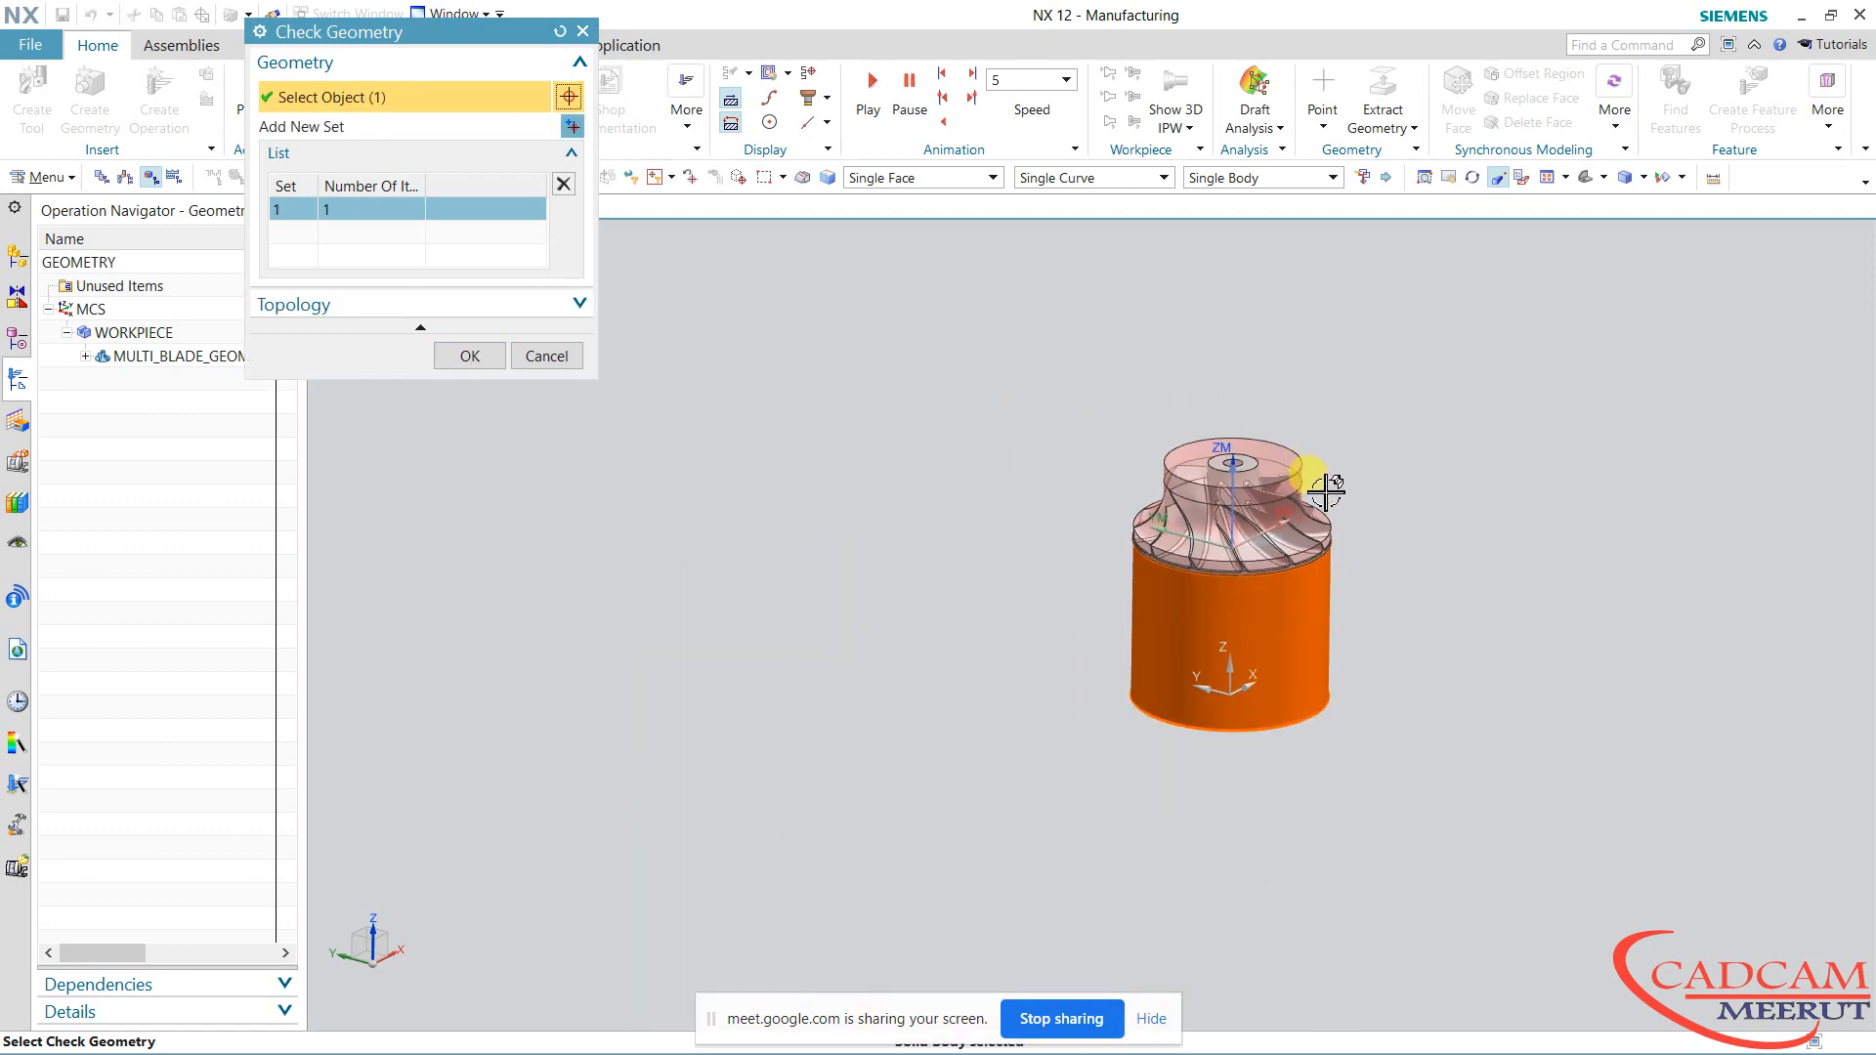
left_click(469, 356)
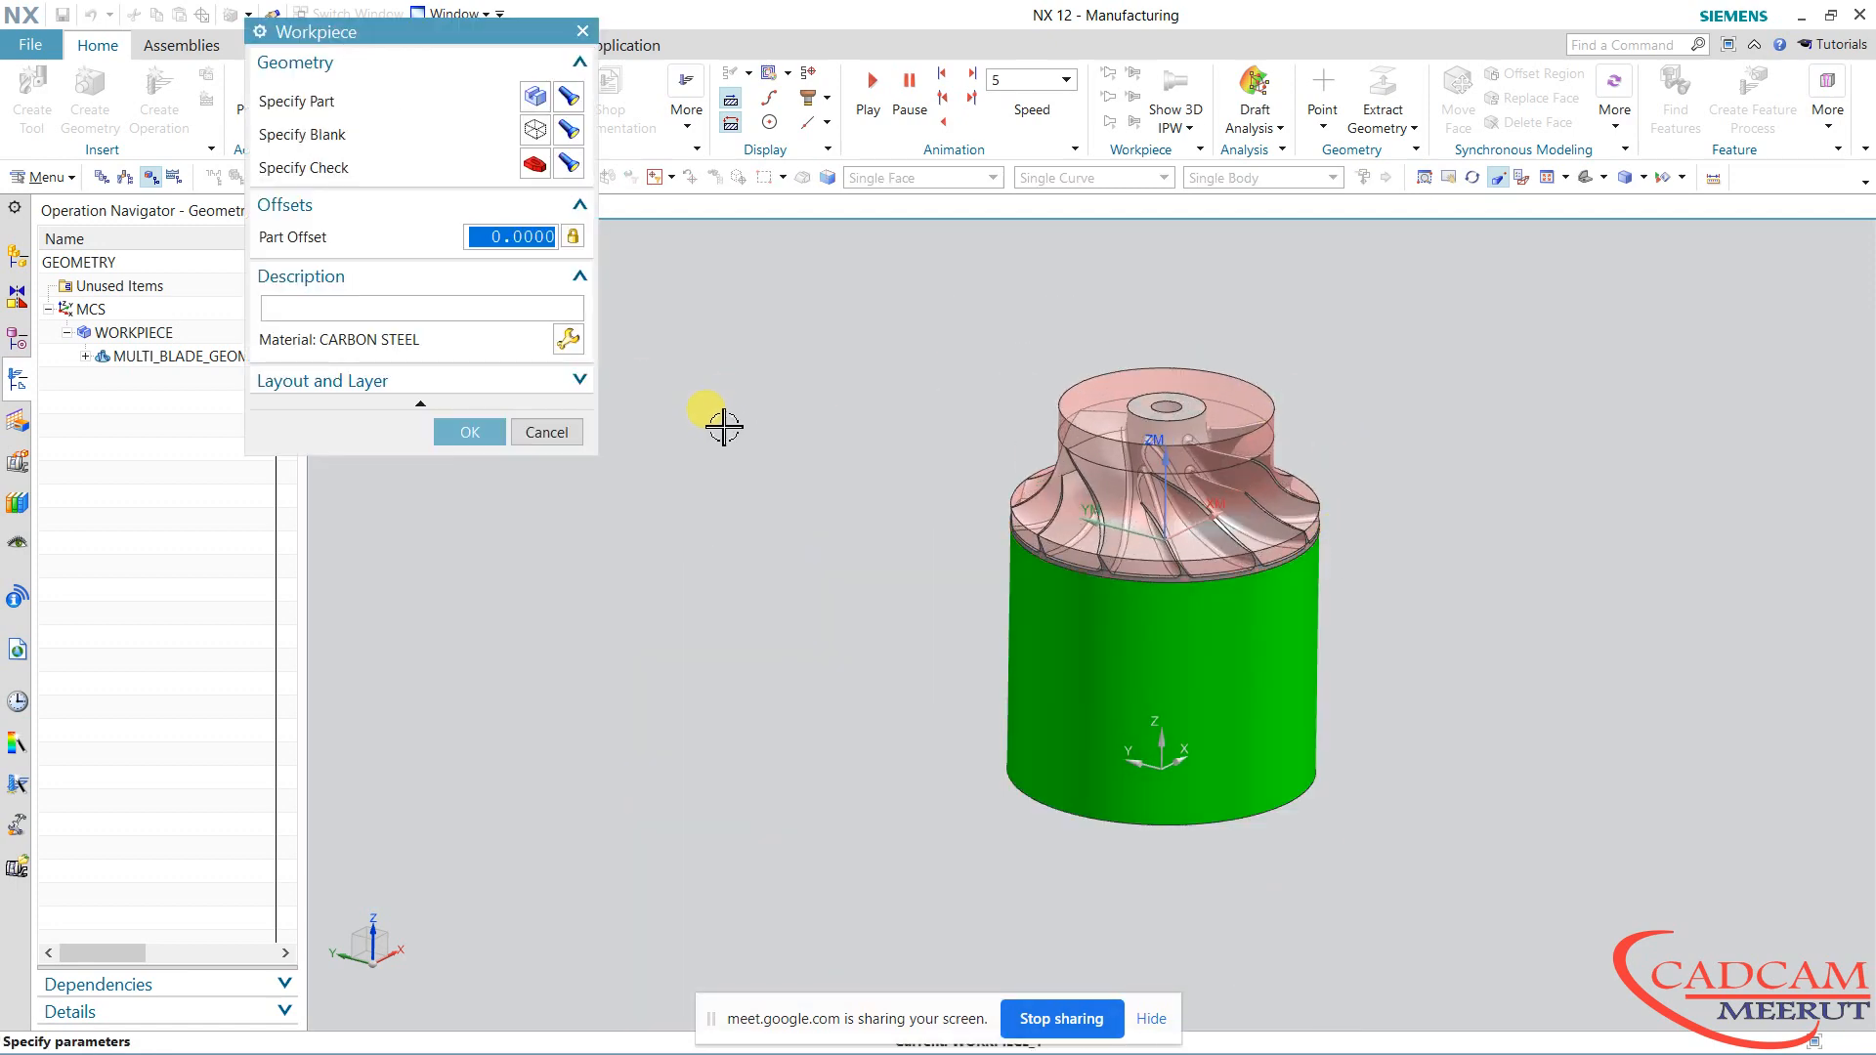
left_click(472, 432)
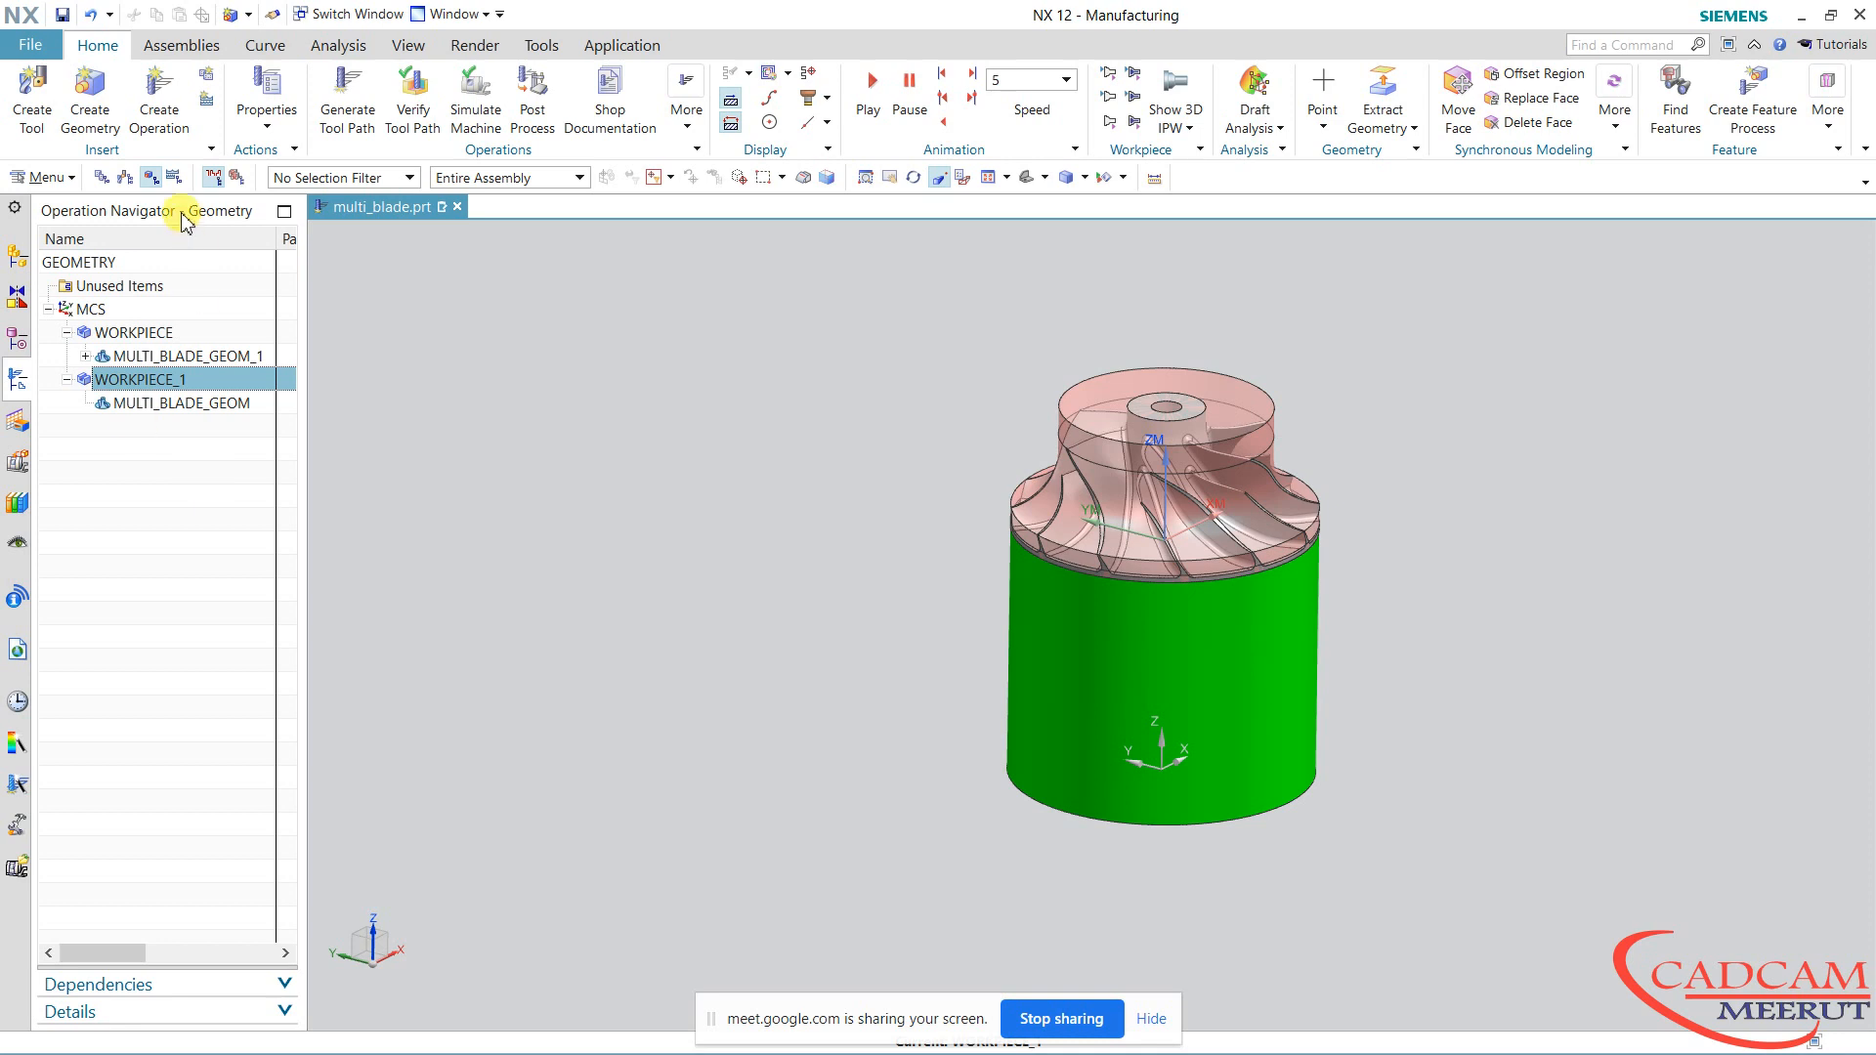
left_click(156, 103)
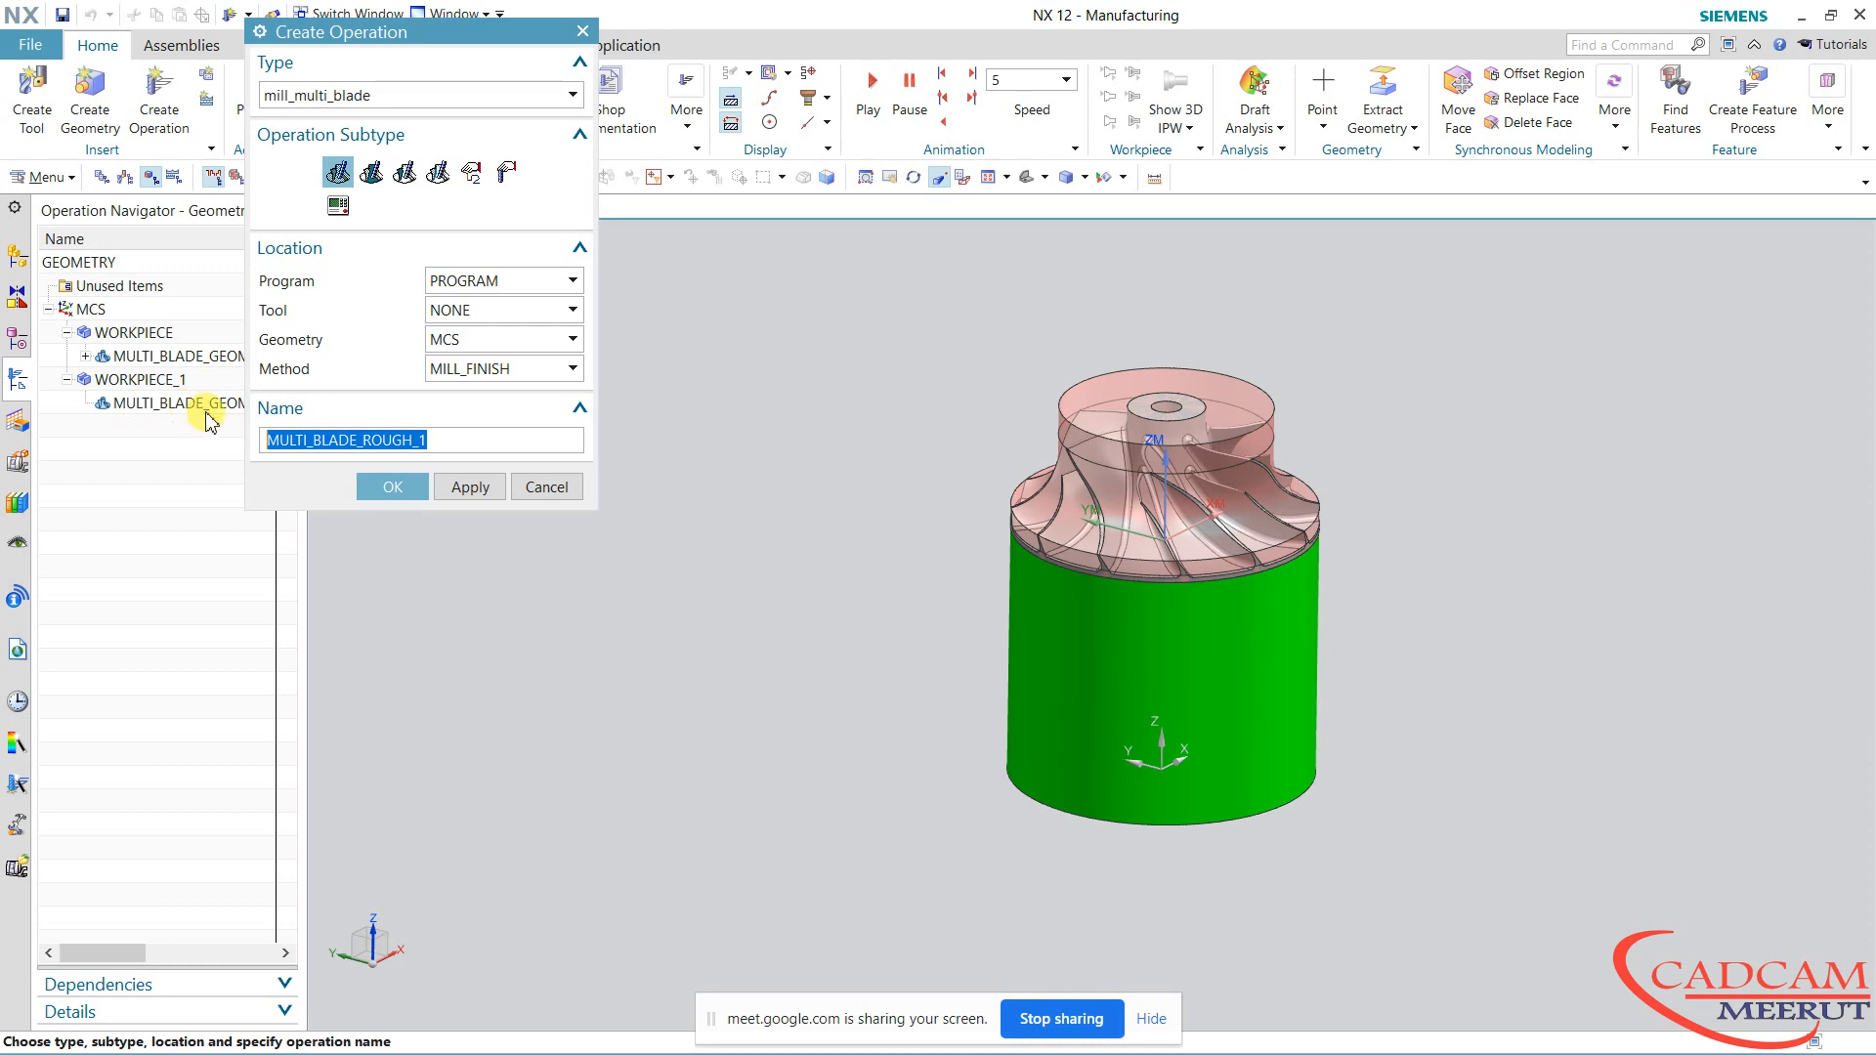
left_click(544, 486)
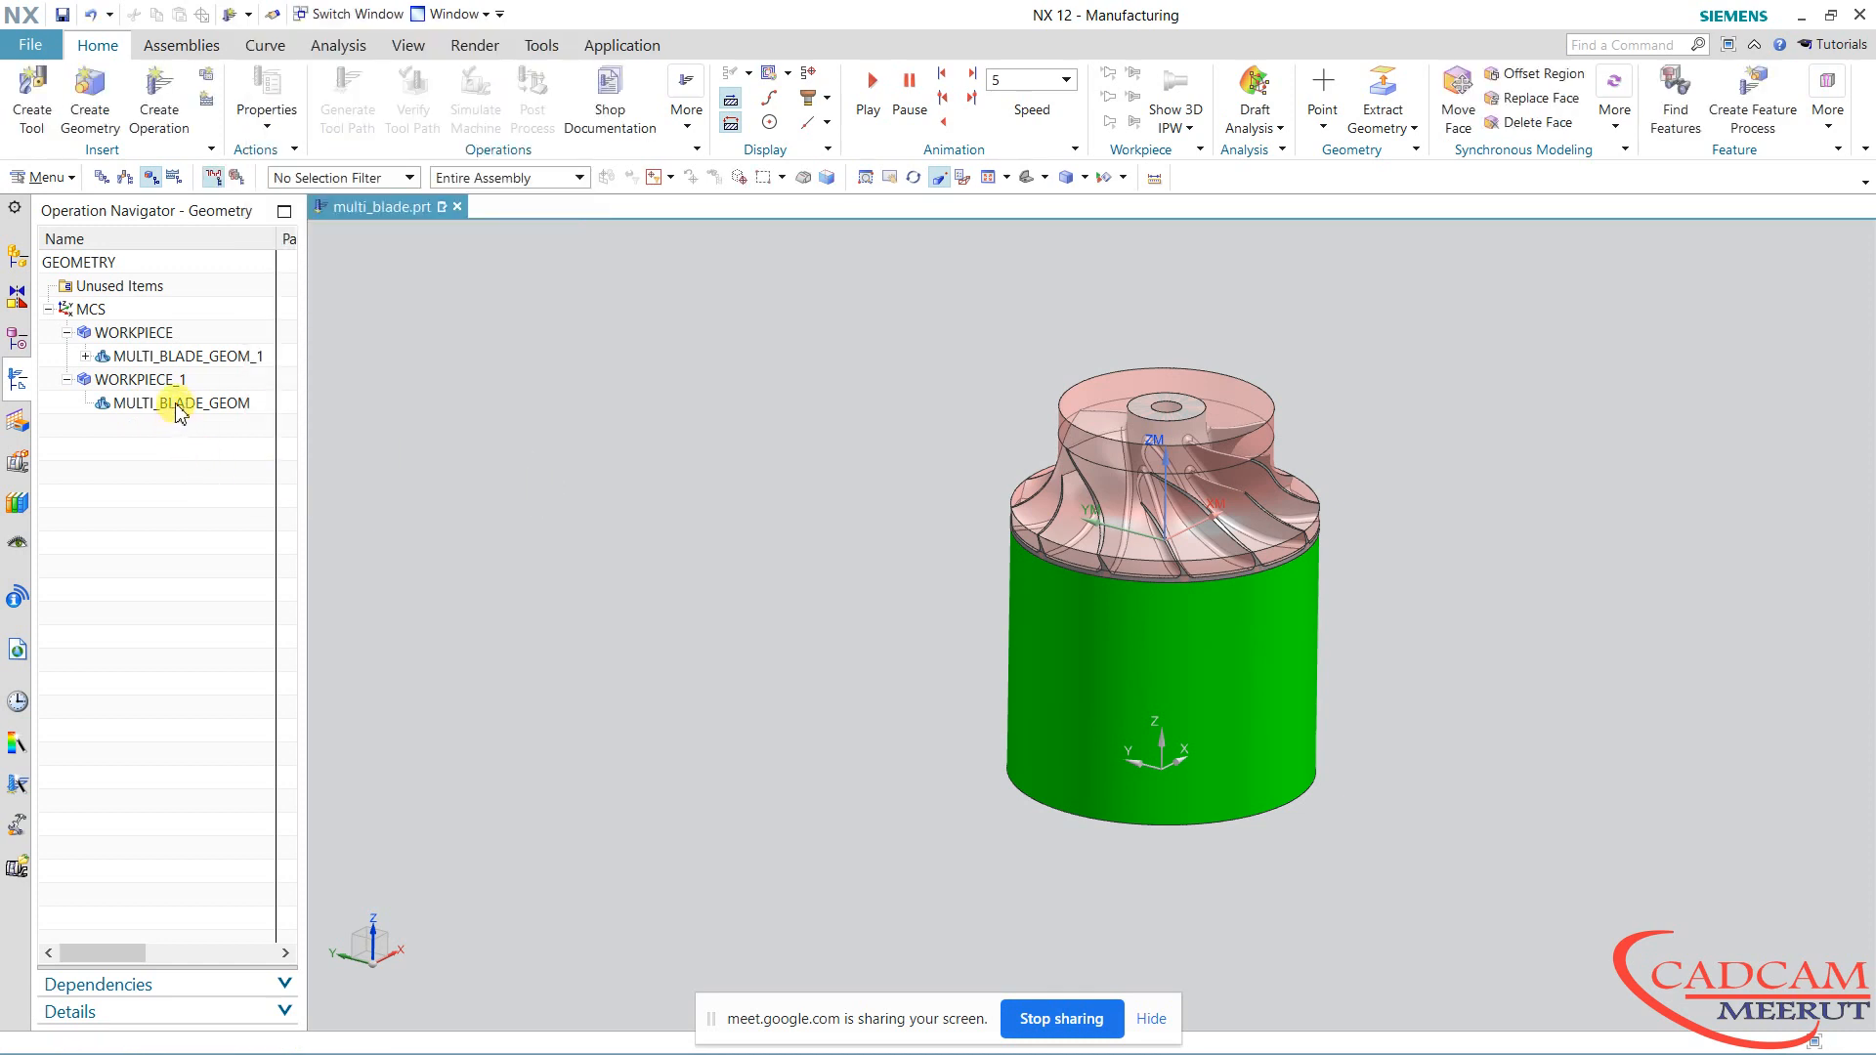
left_click(89, 117)
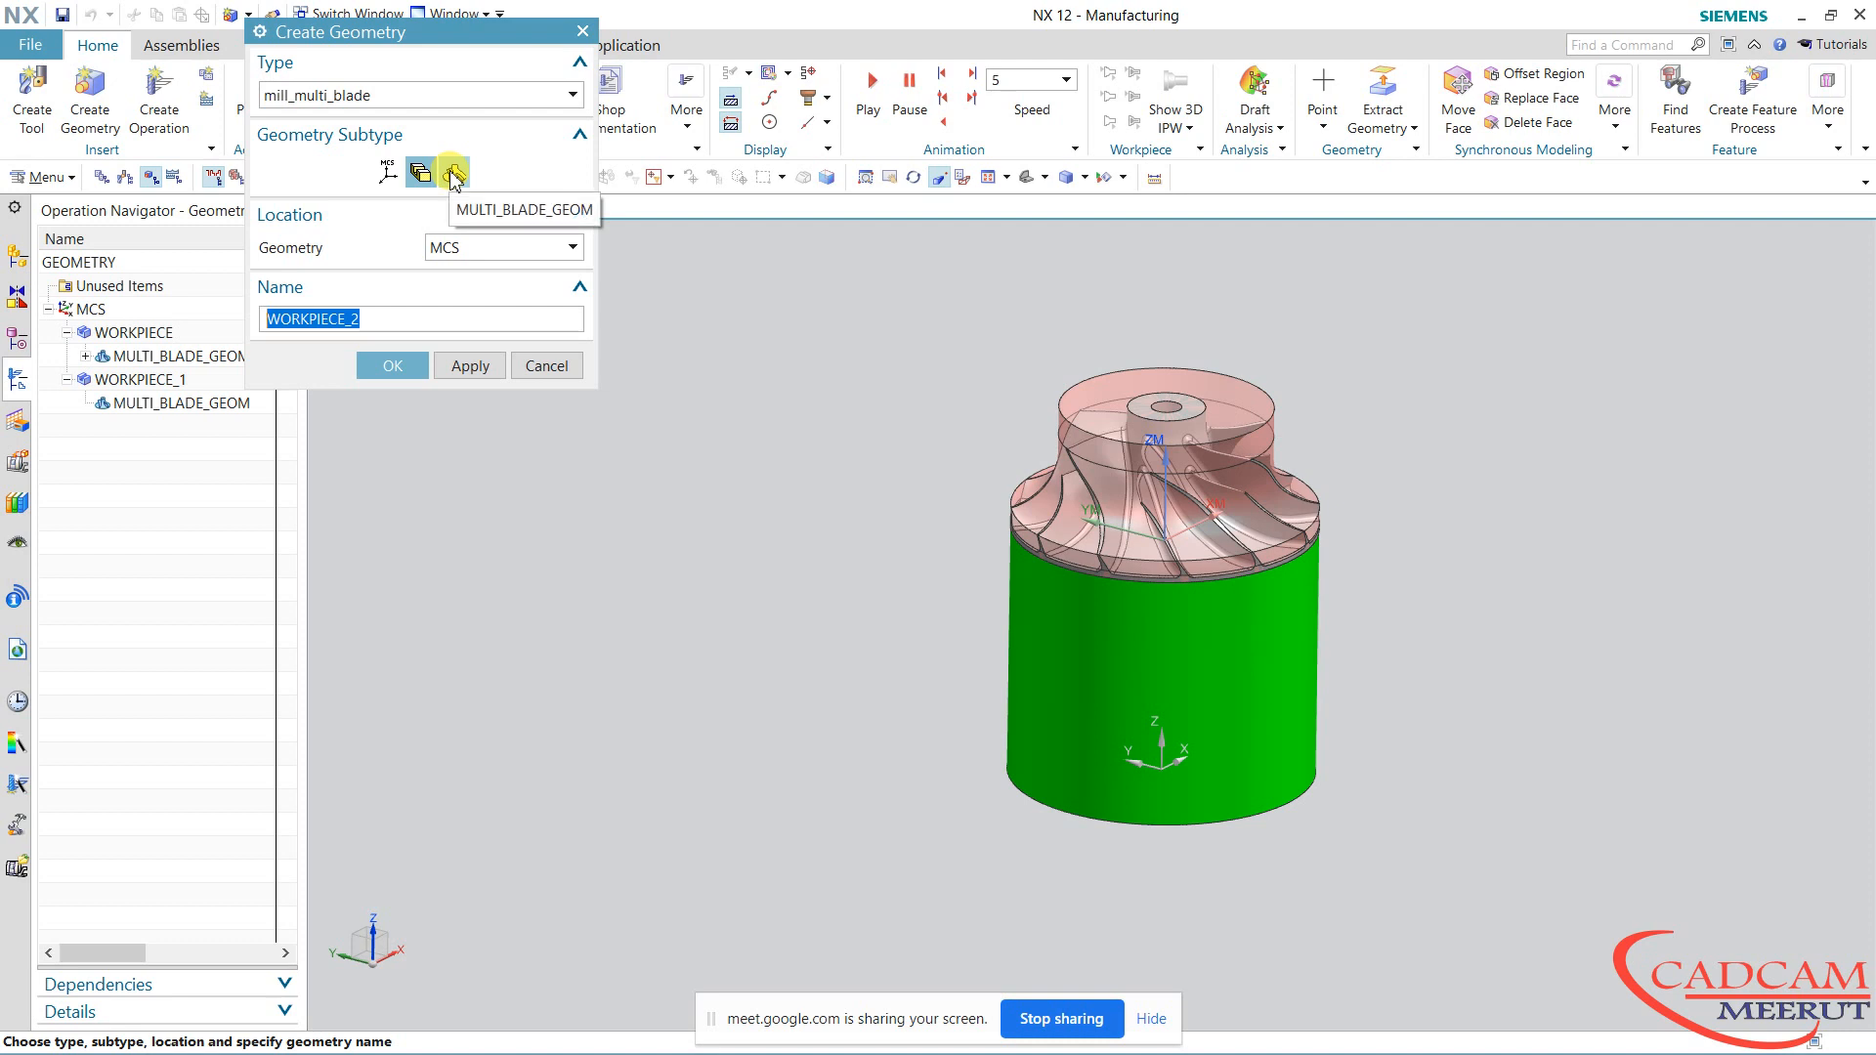
left_click(546, 365)
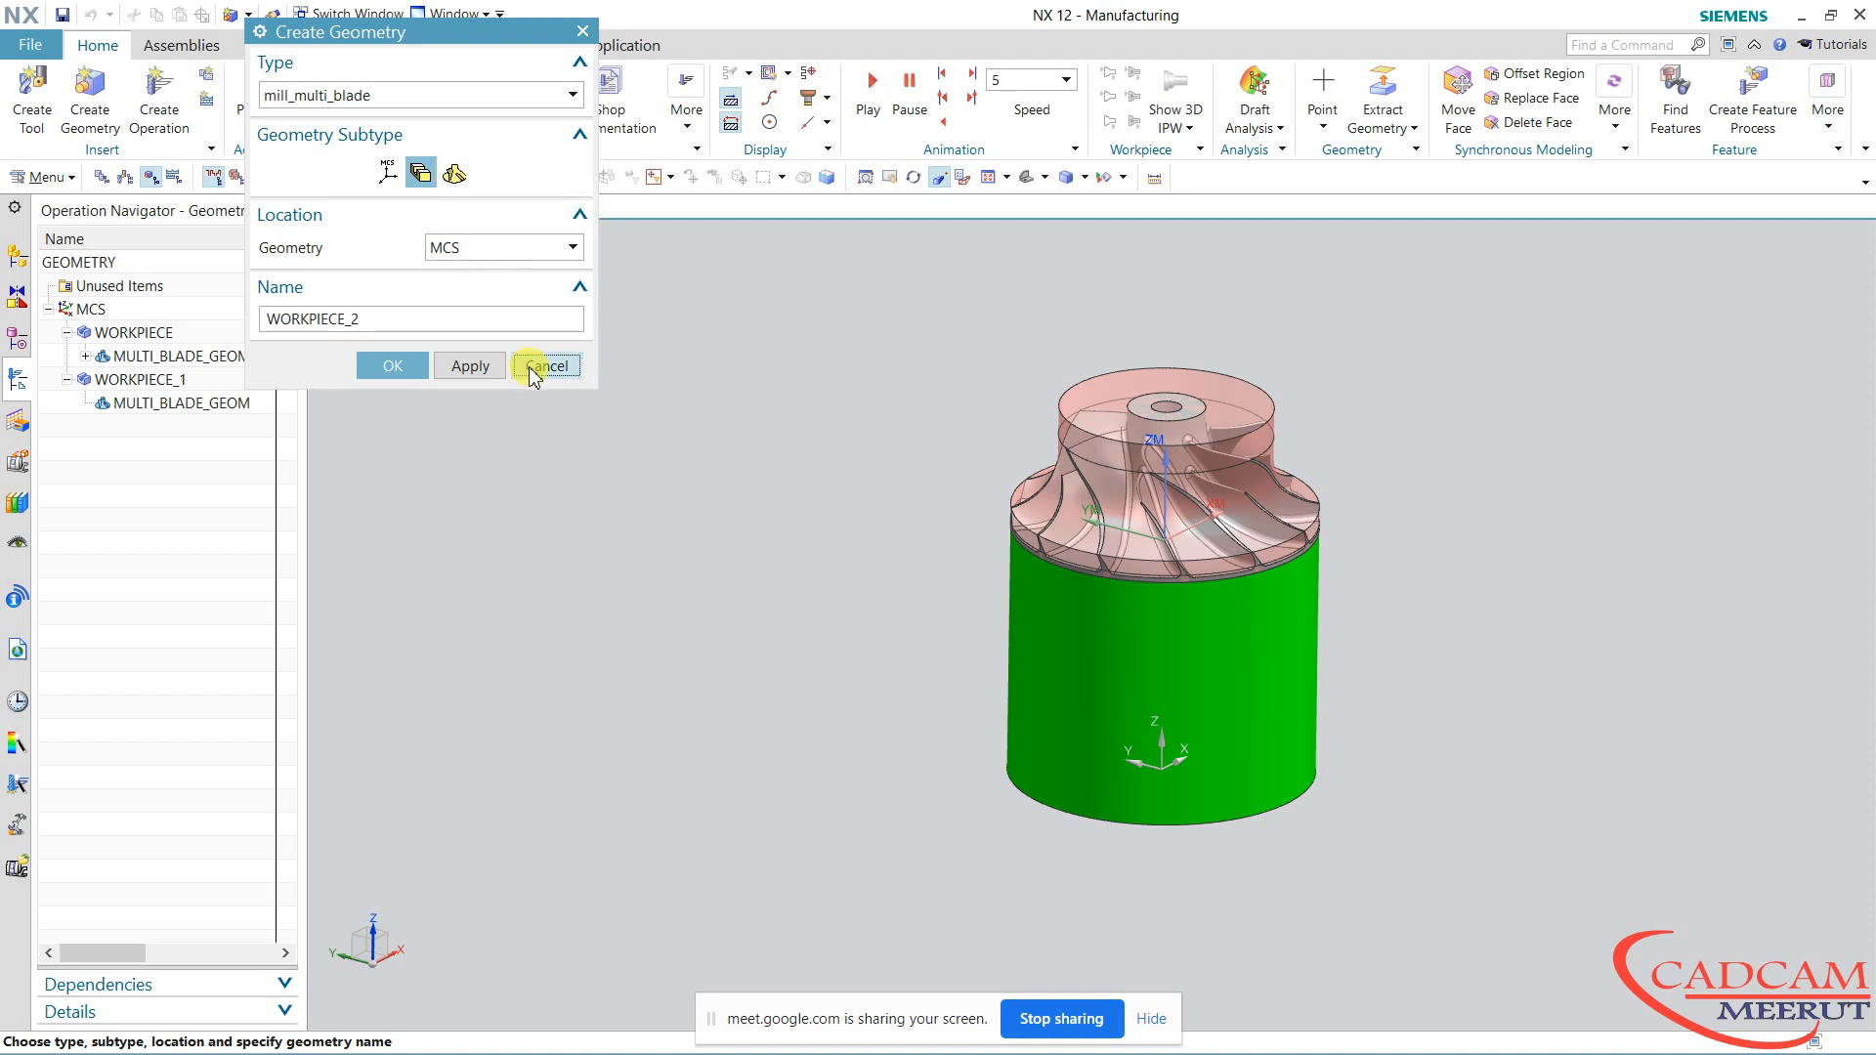
Open MULTI_BLADE_GEOM under WORKPIECE_1 for editing and keep +ZM as its axis of rotation
double_click(227, 404)
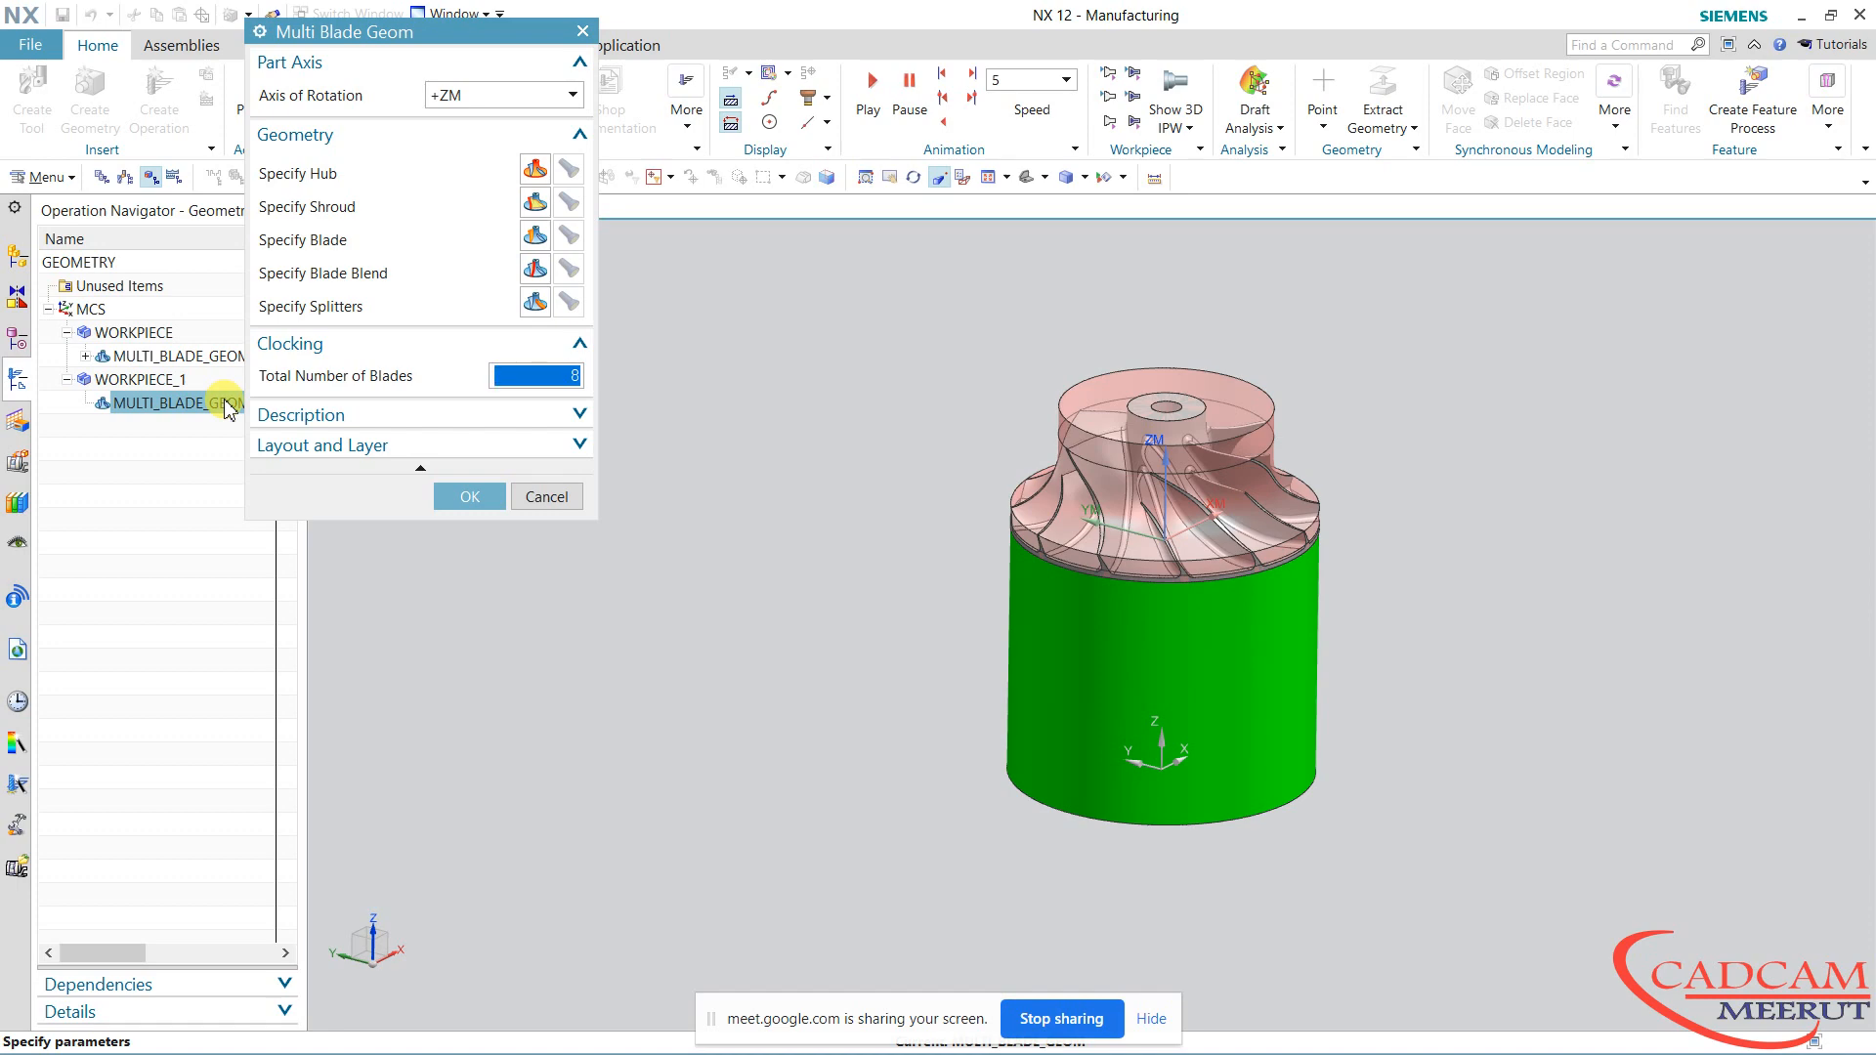
scroll(1258, 341, "up", 3)
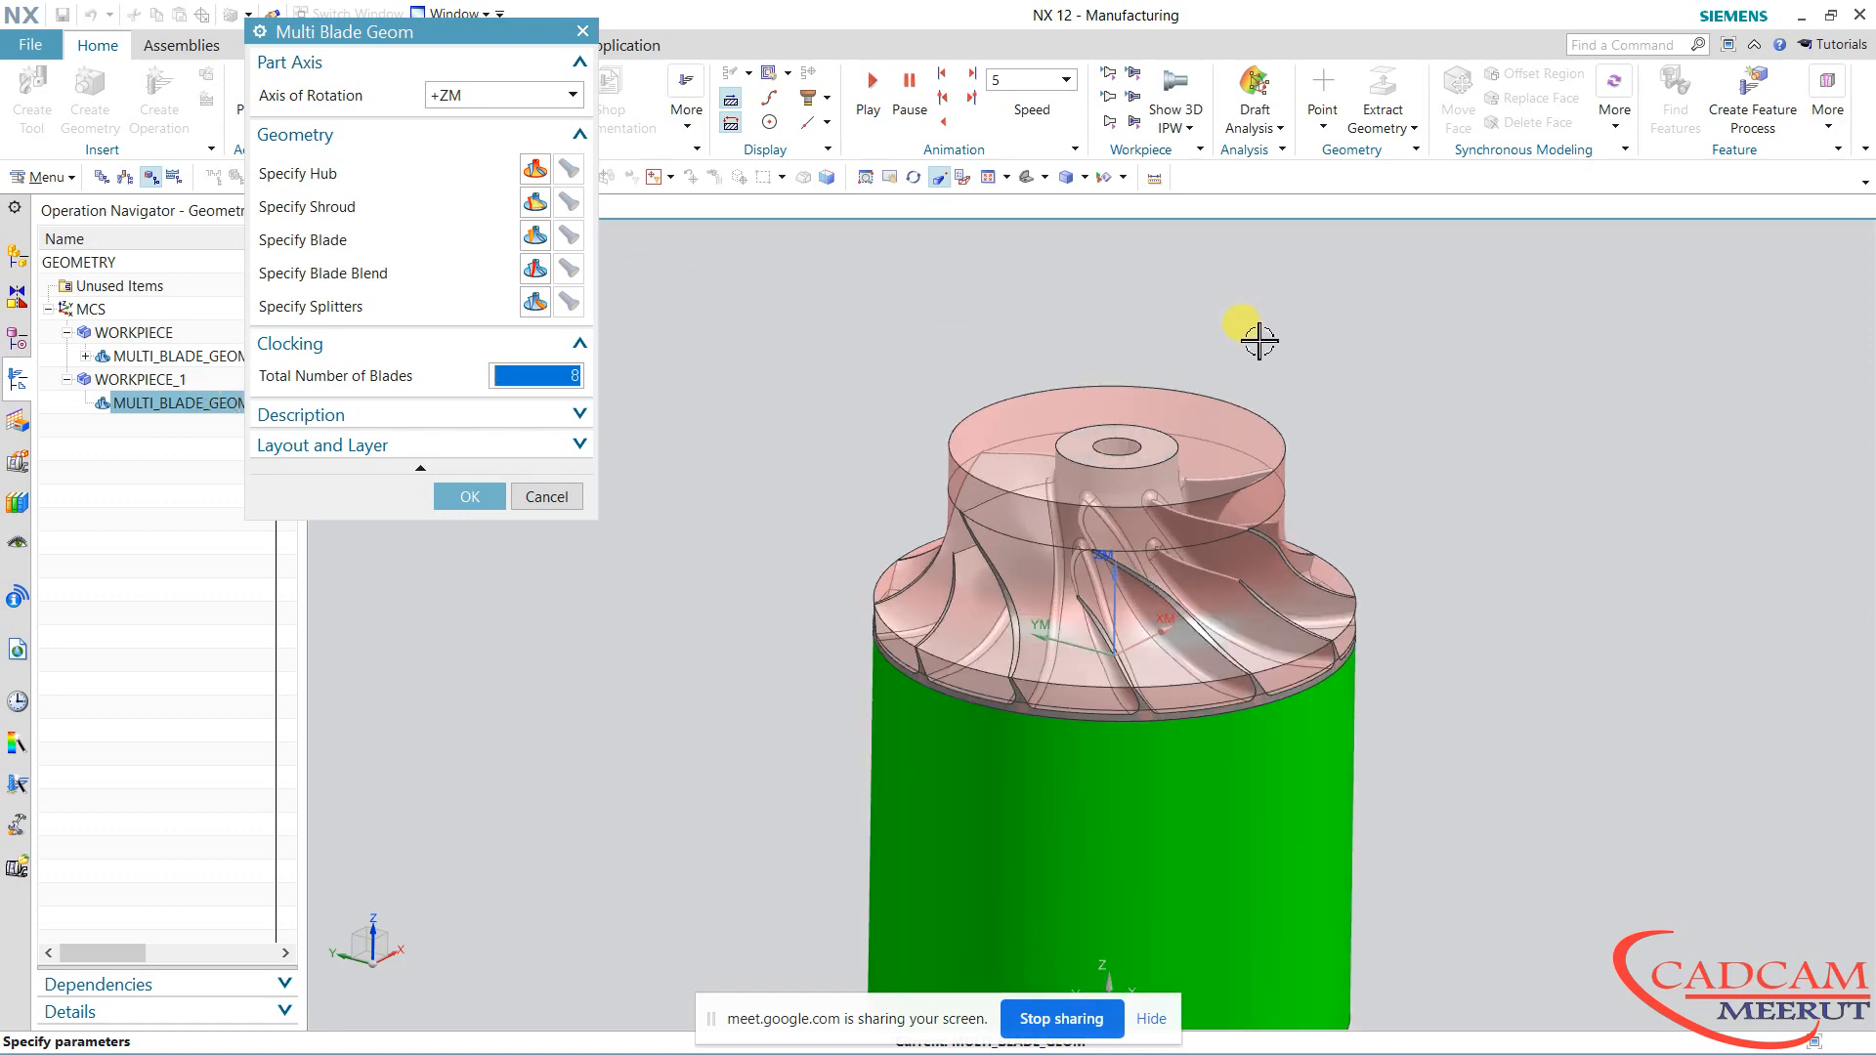
mouse_move(1258, 341)
middle_mouse_down()
mouse_move(1293, 406)
mouse_move(1252, 440)
mouse_move(1264, 335)
mouse_move(1243, 363)
mouse_move(1278, 291)
mouse_move(1267, 331)
middle_mouse_up()
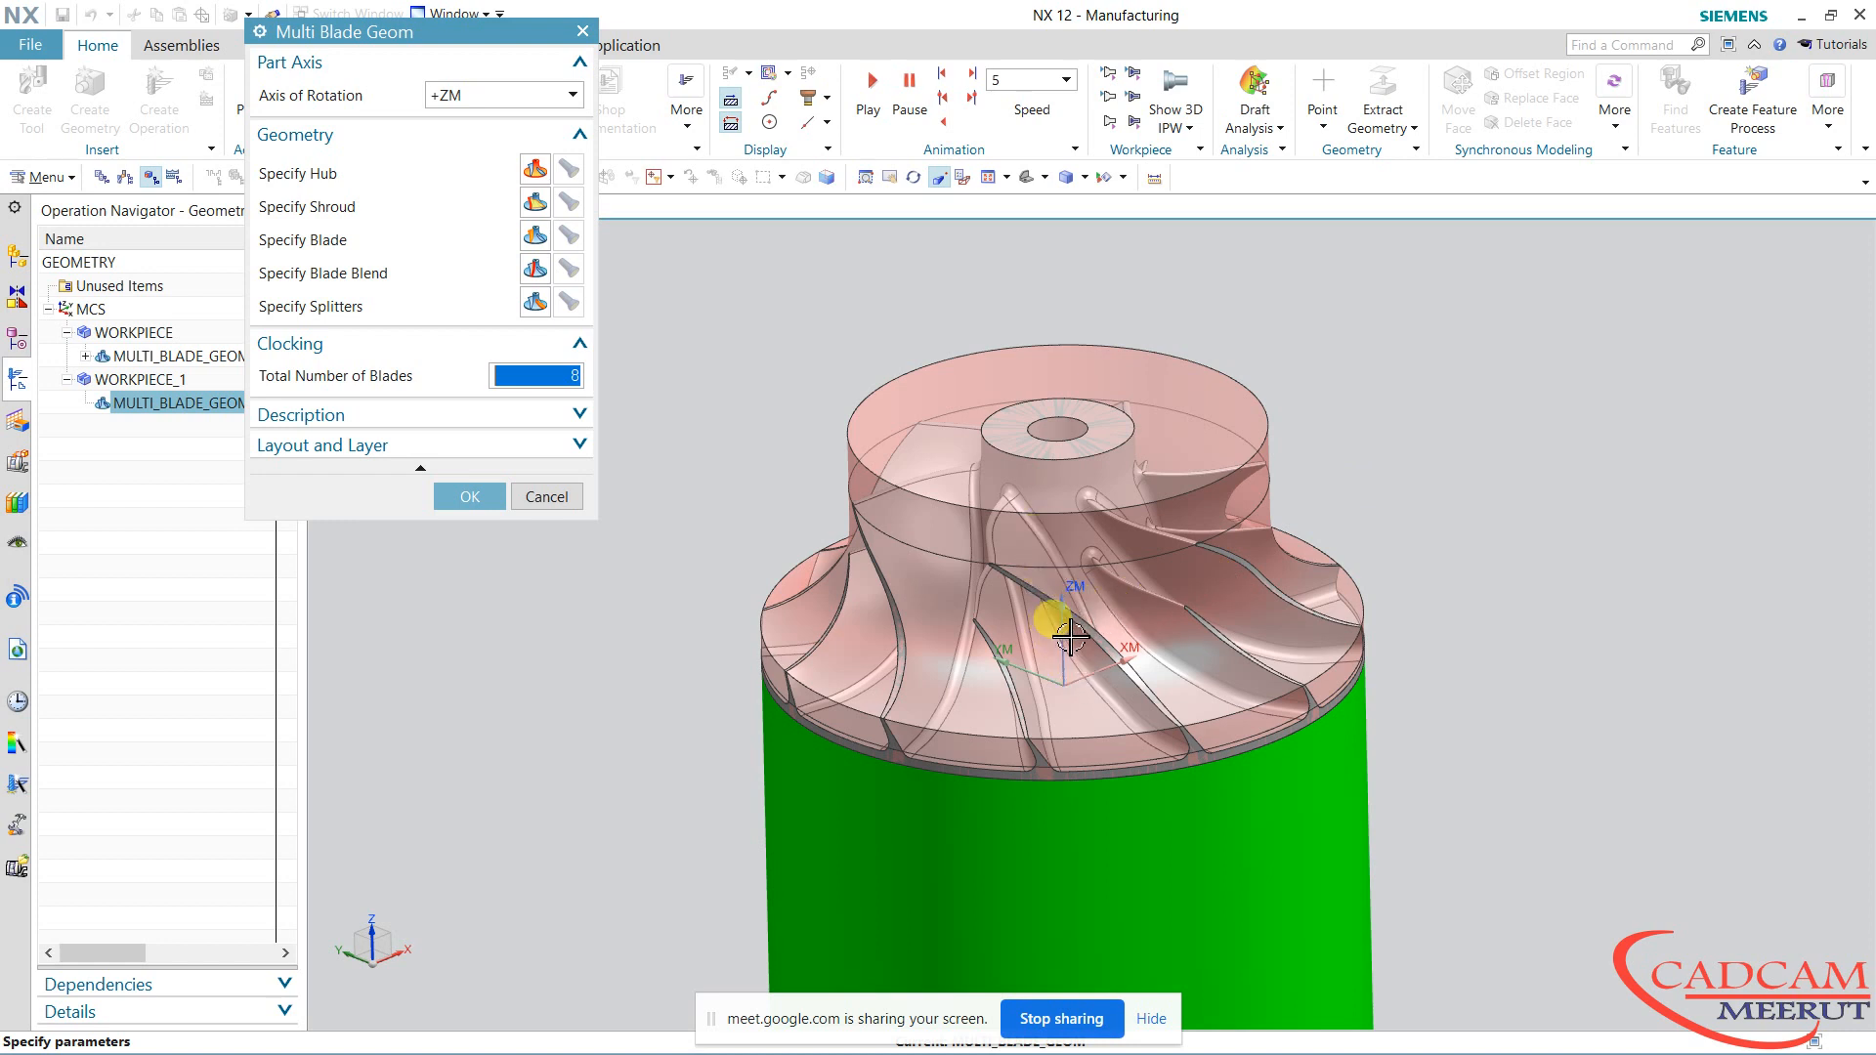
left_click(481, 97)
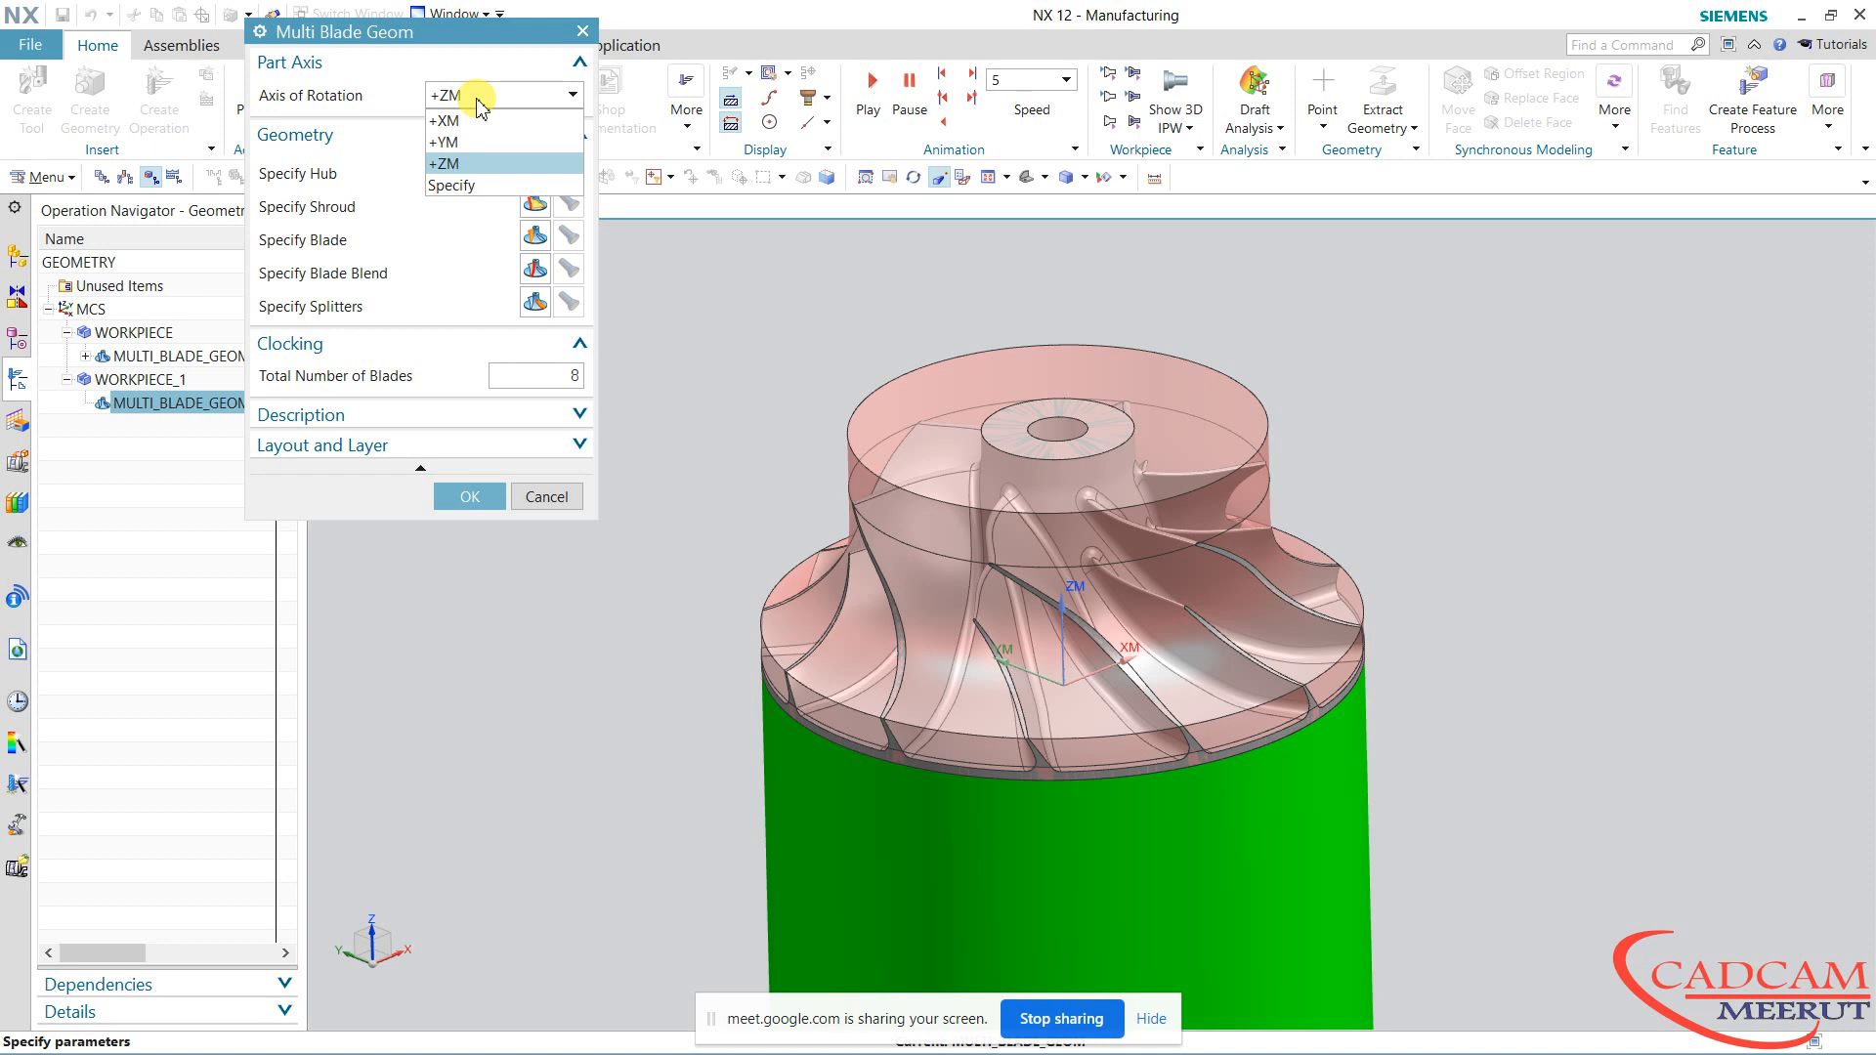
left_click(480, 98)
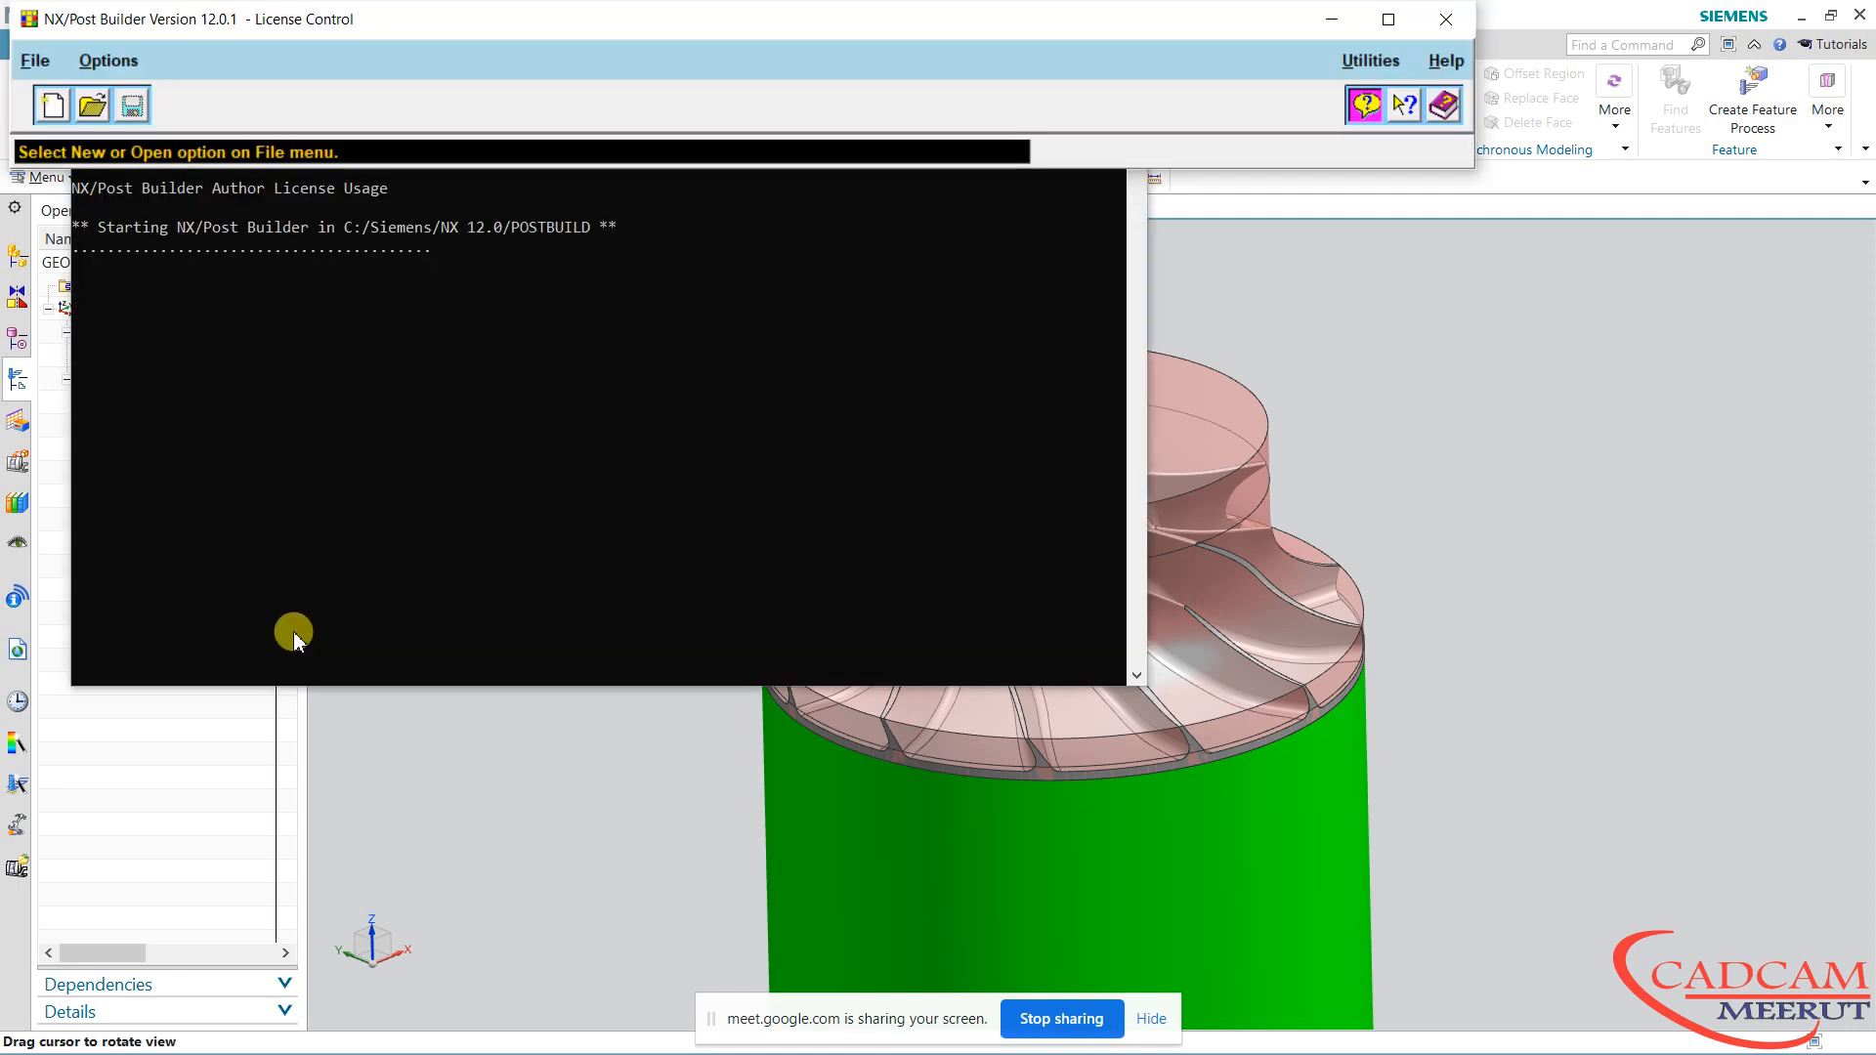
Switch to NX/Post Builder and view the machine tool diagram of a new 5-Axis with Dual Rotary Heads mill post, discarding the post unsaved
key("super")
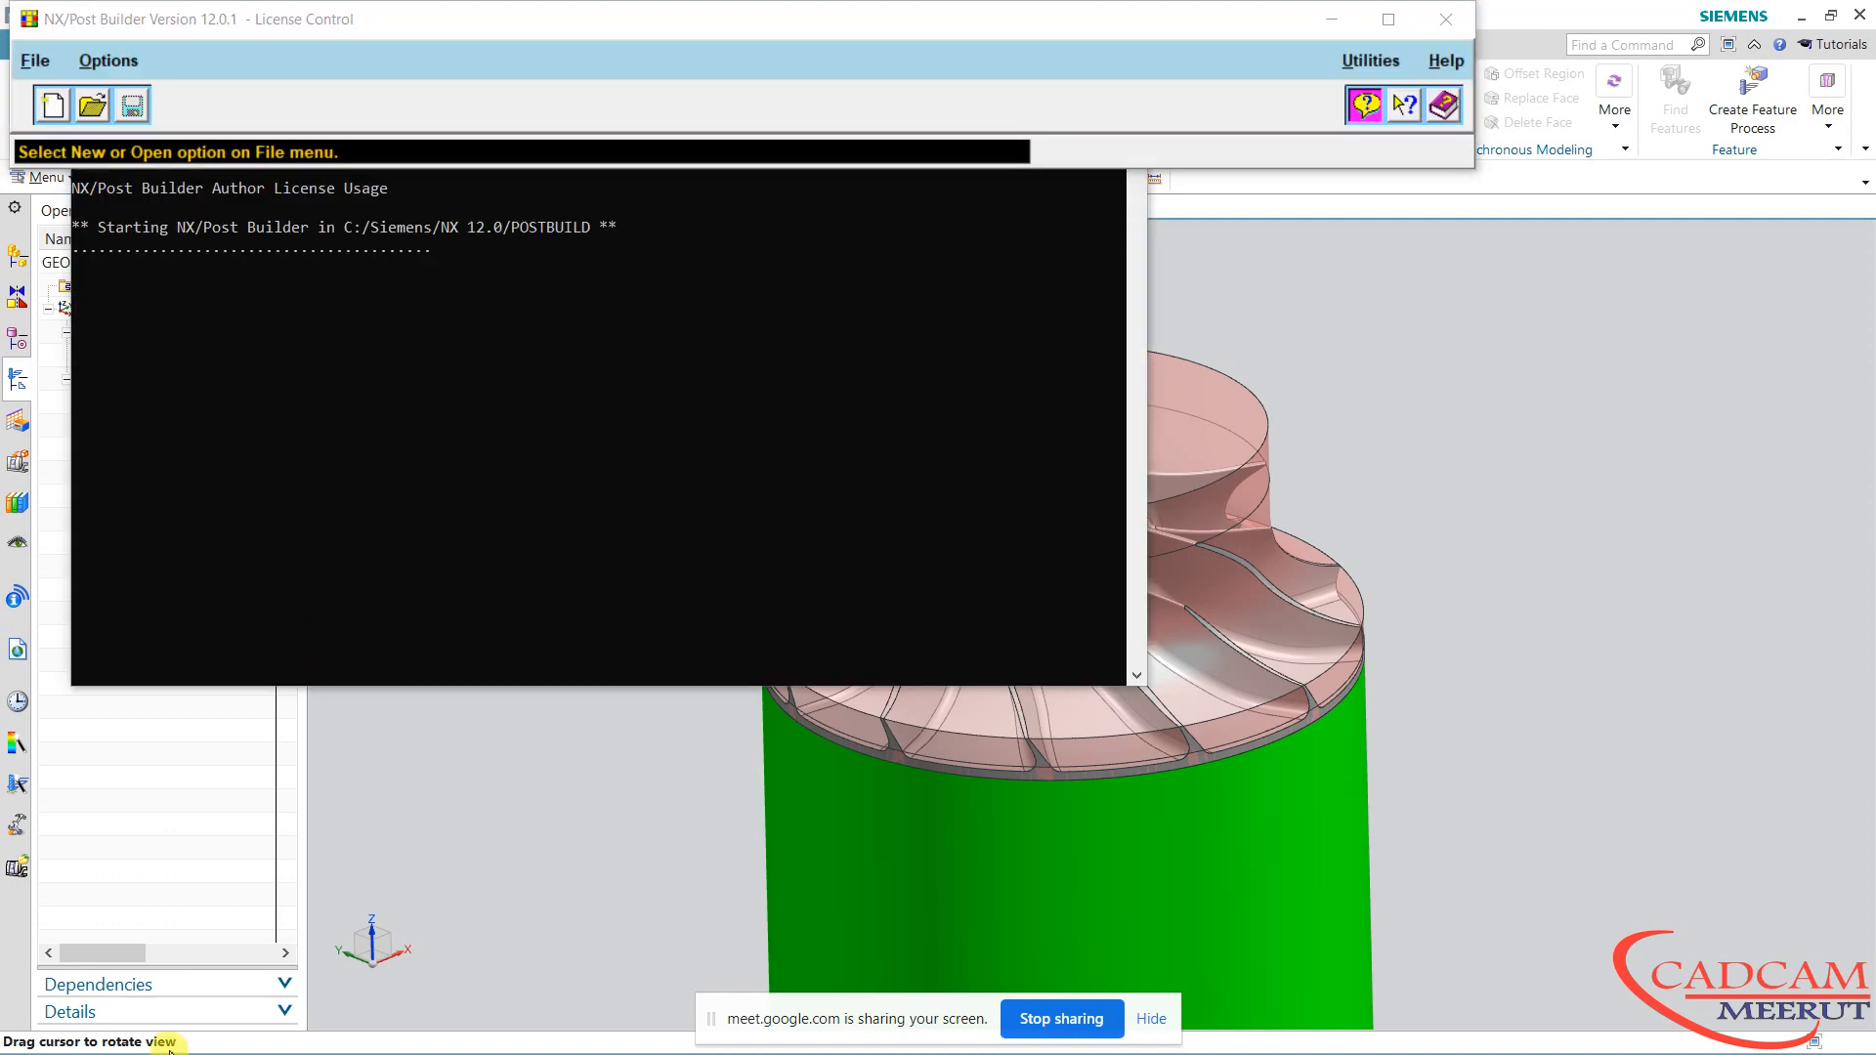
mouse_move(269, 1041)
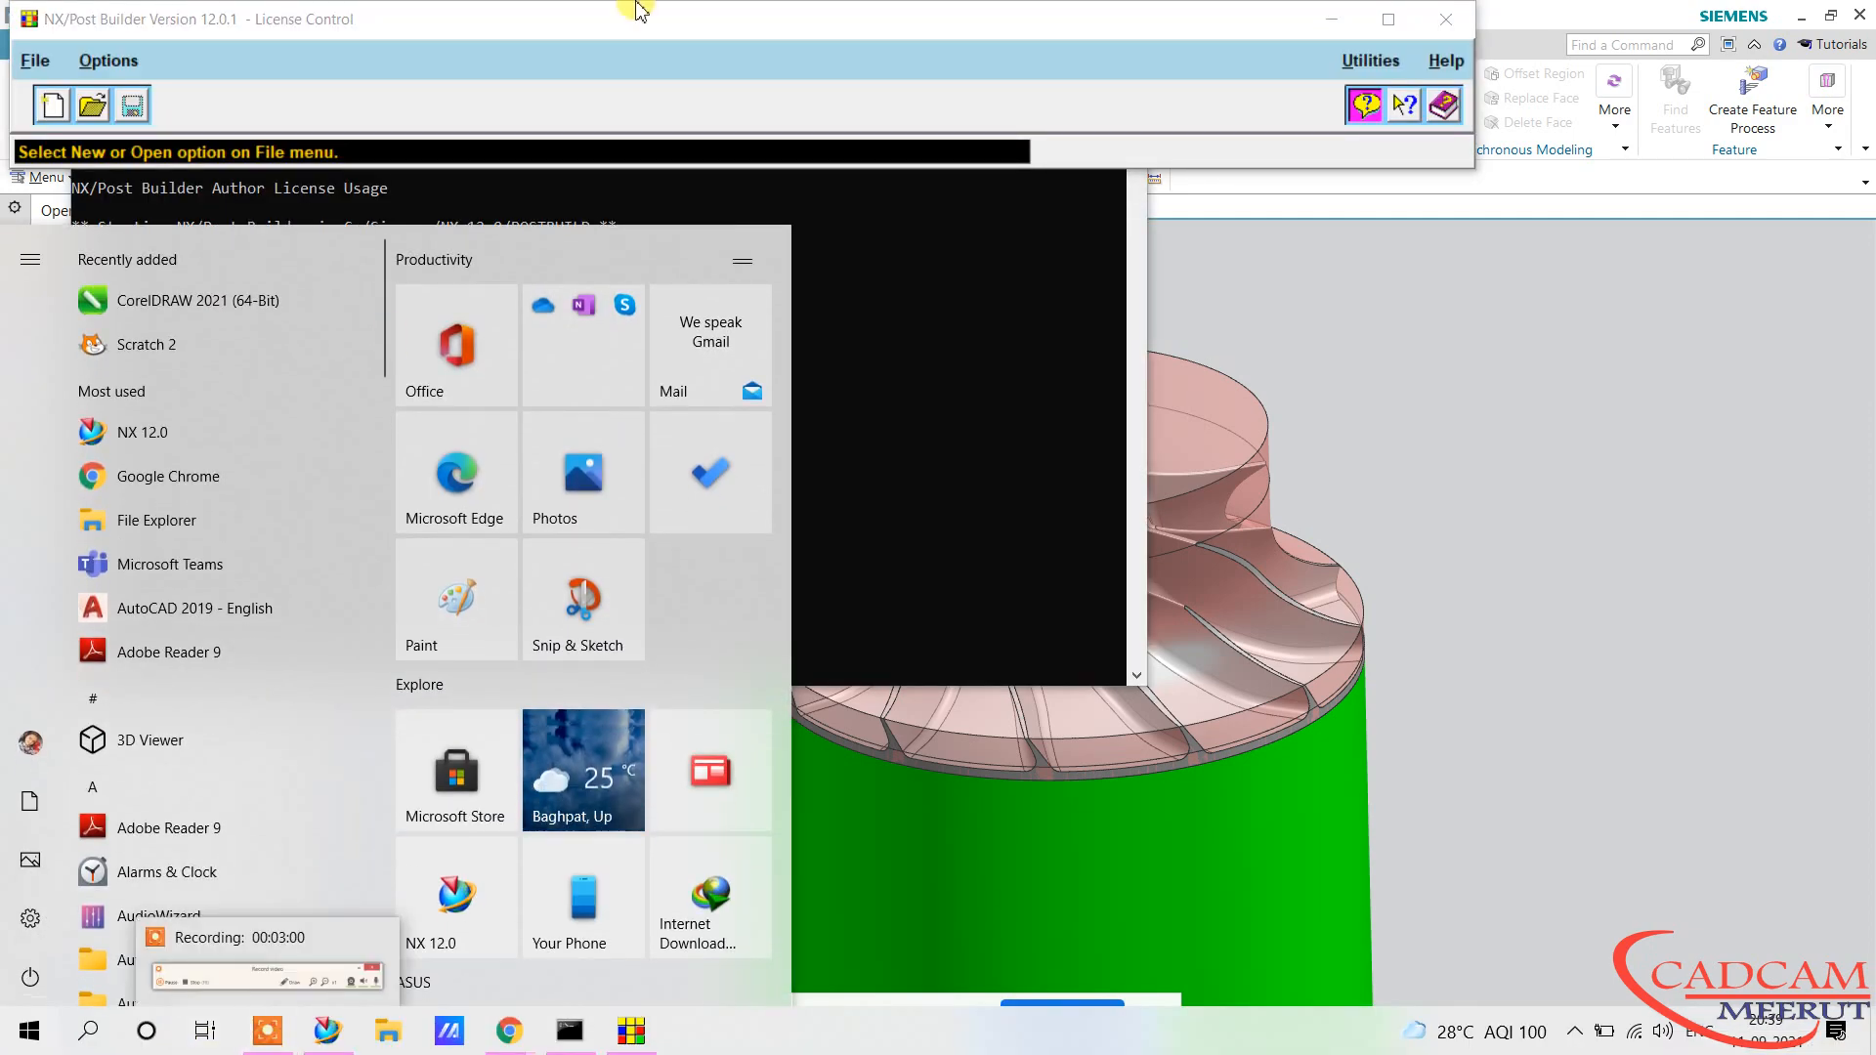
left_click(515, 188)
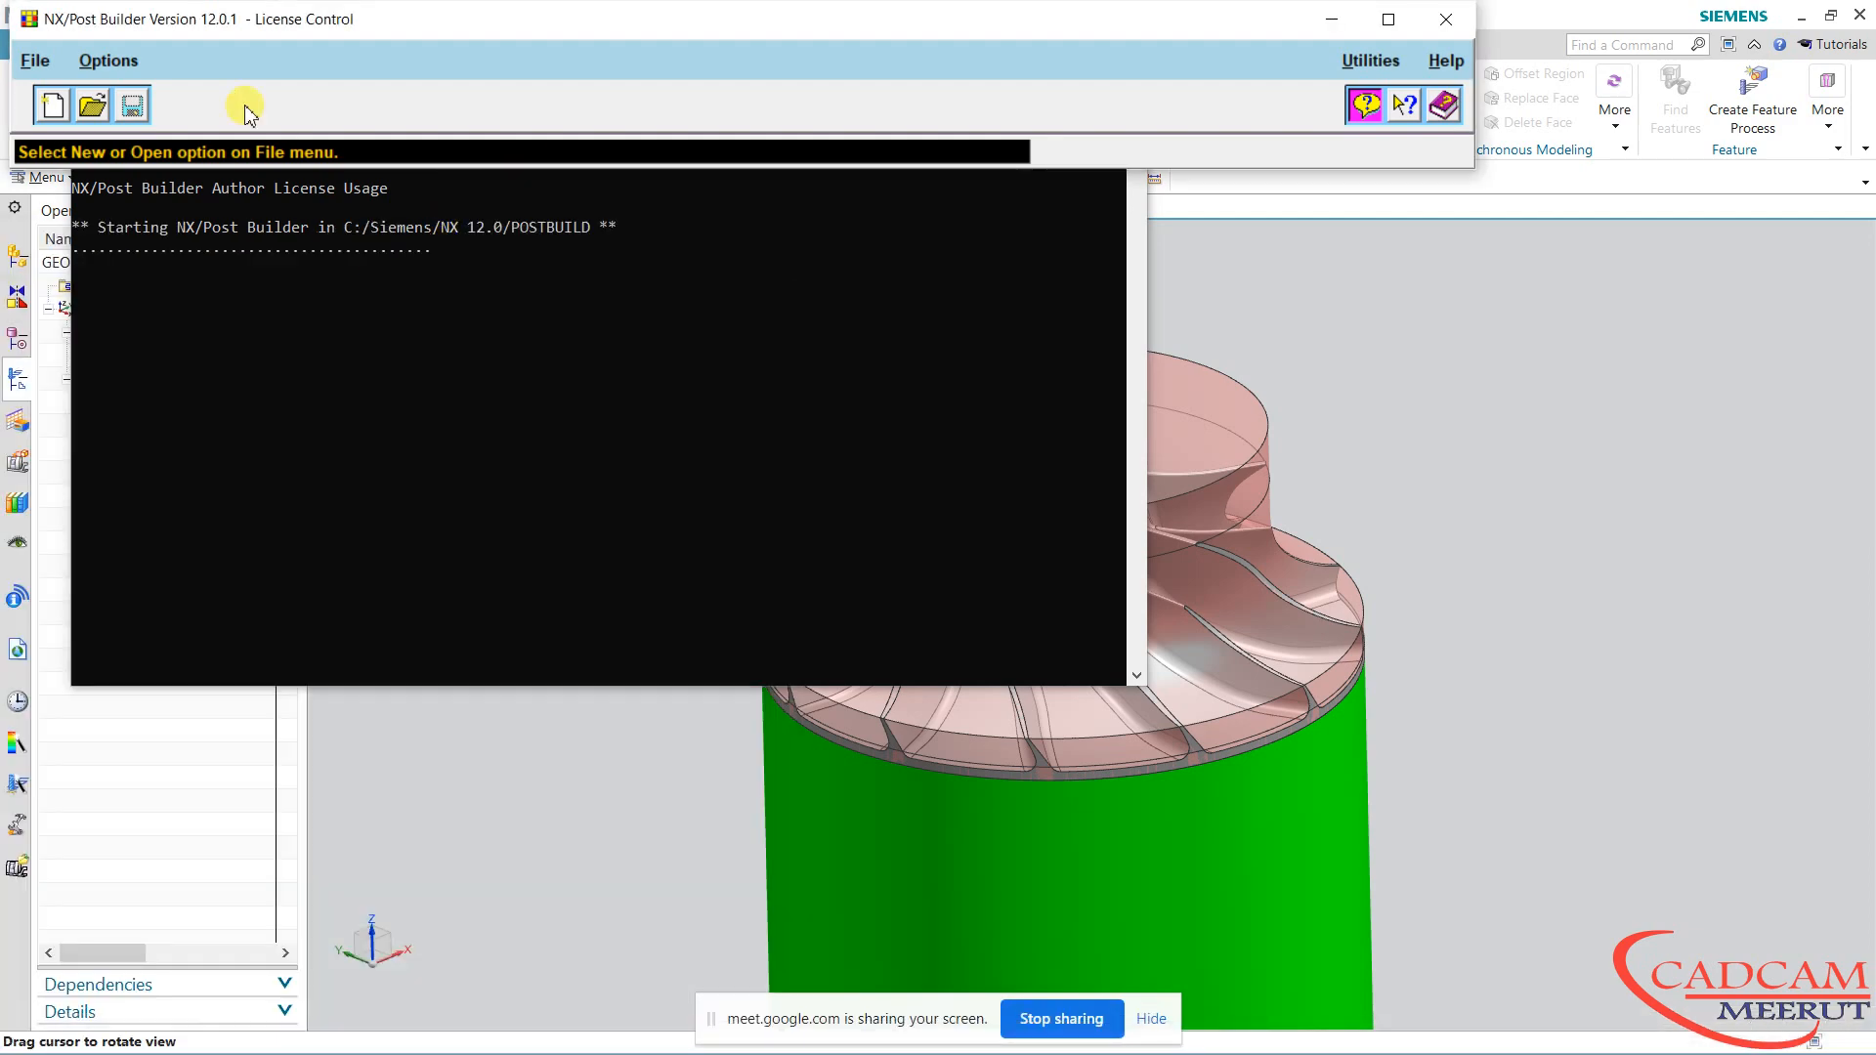
left_click(48, 113)
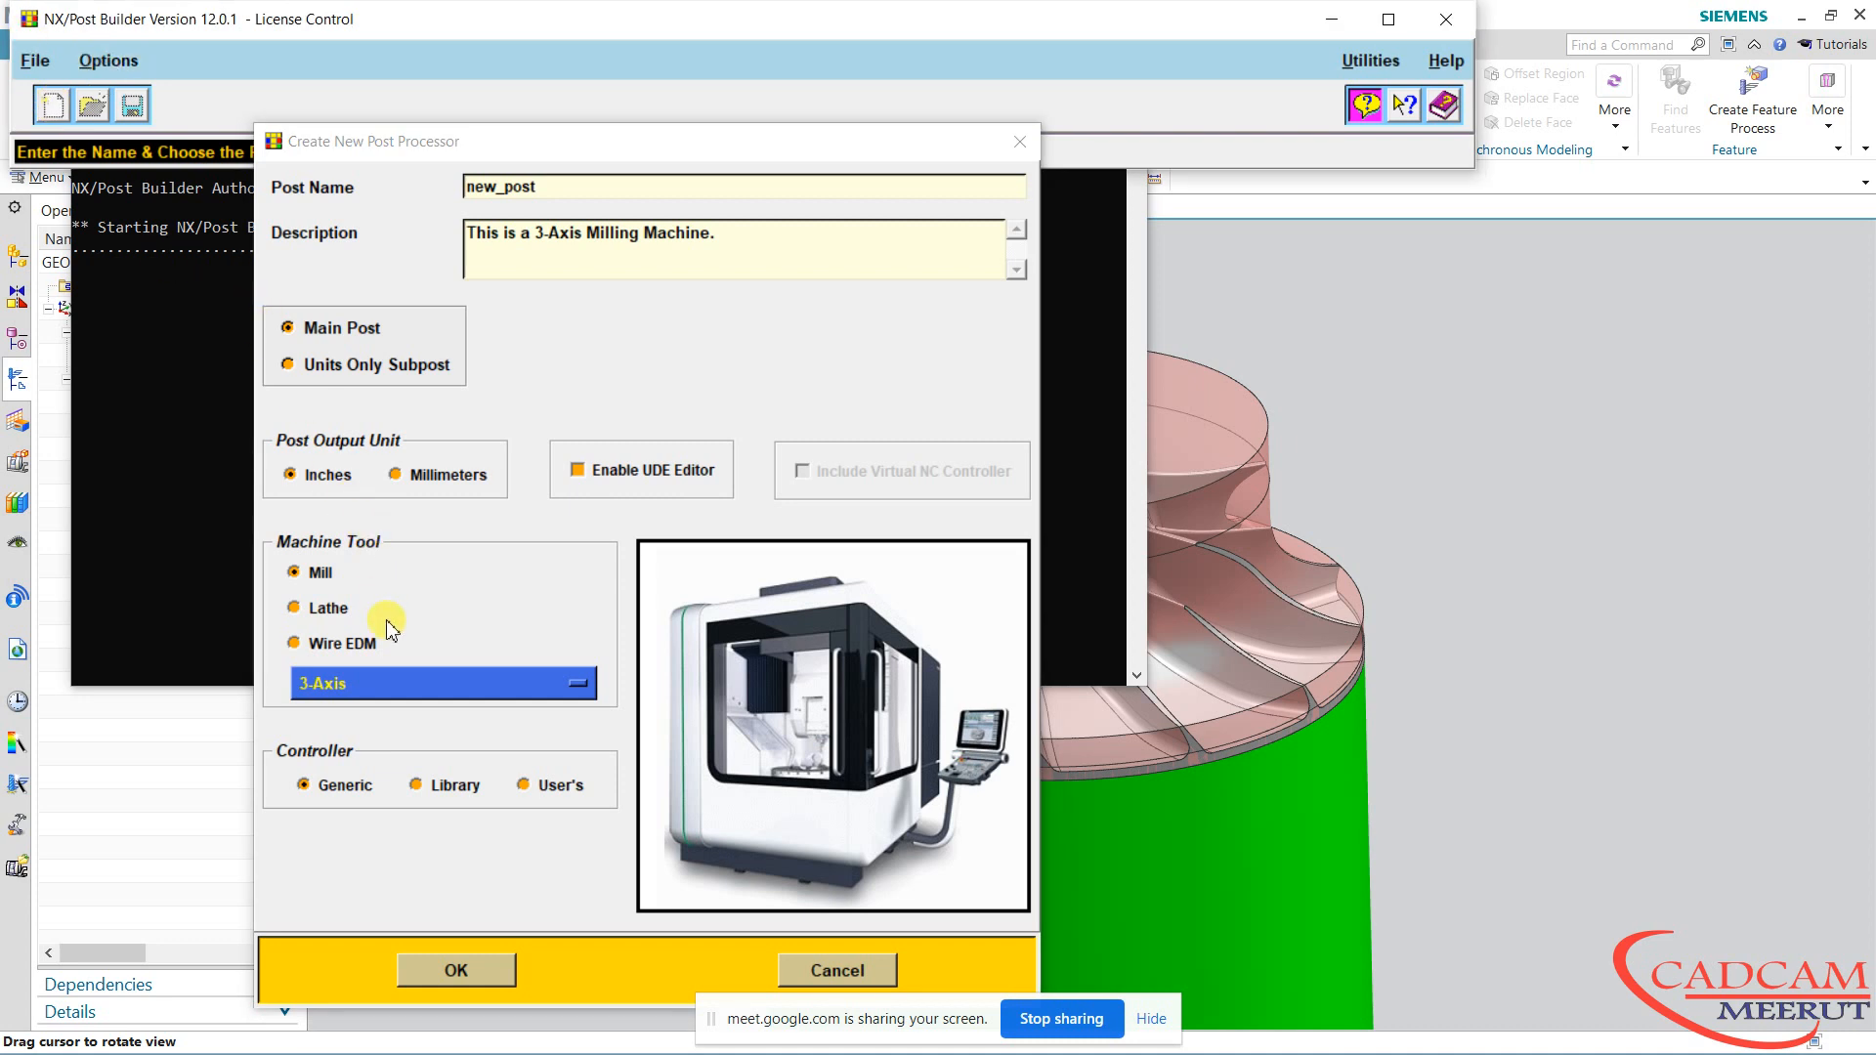
left_click(410, 687)
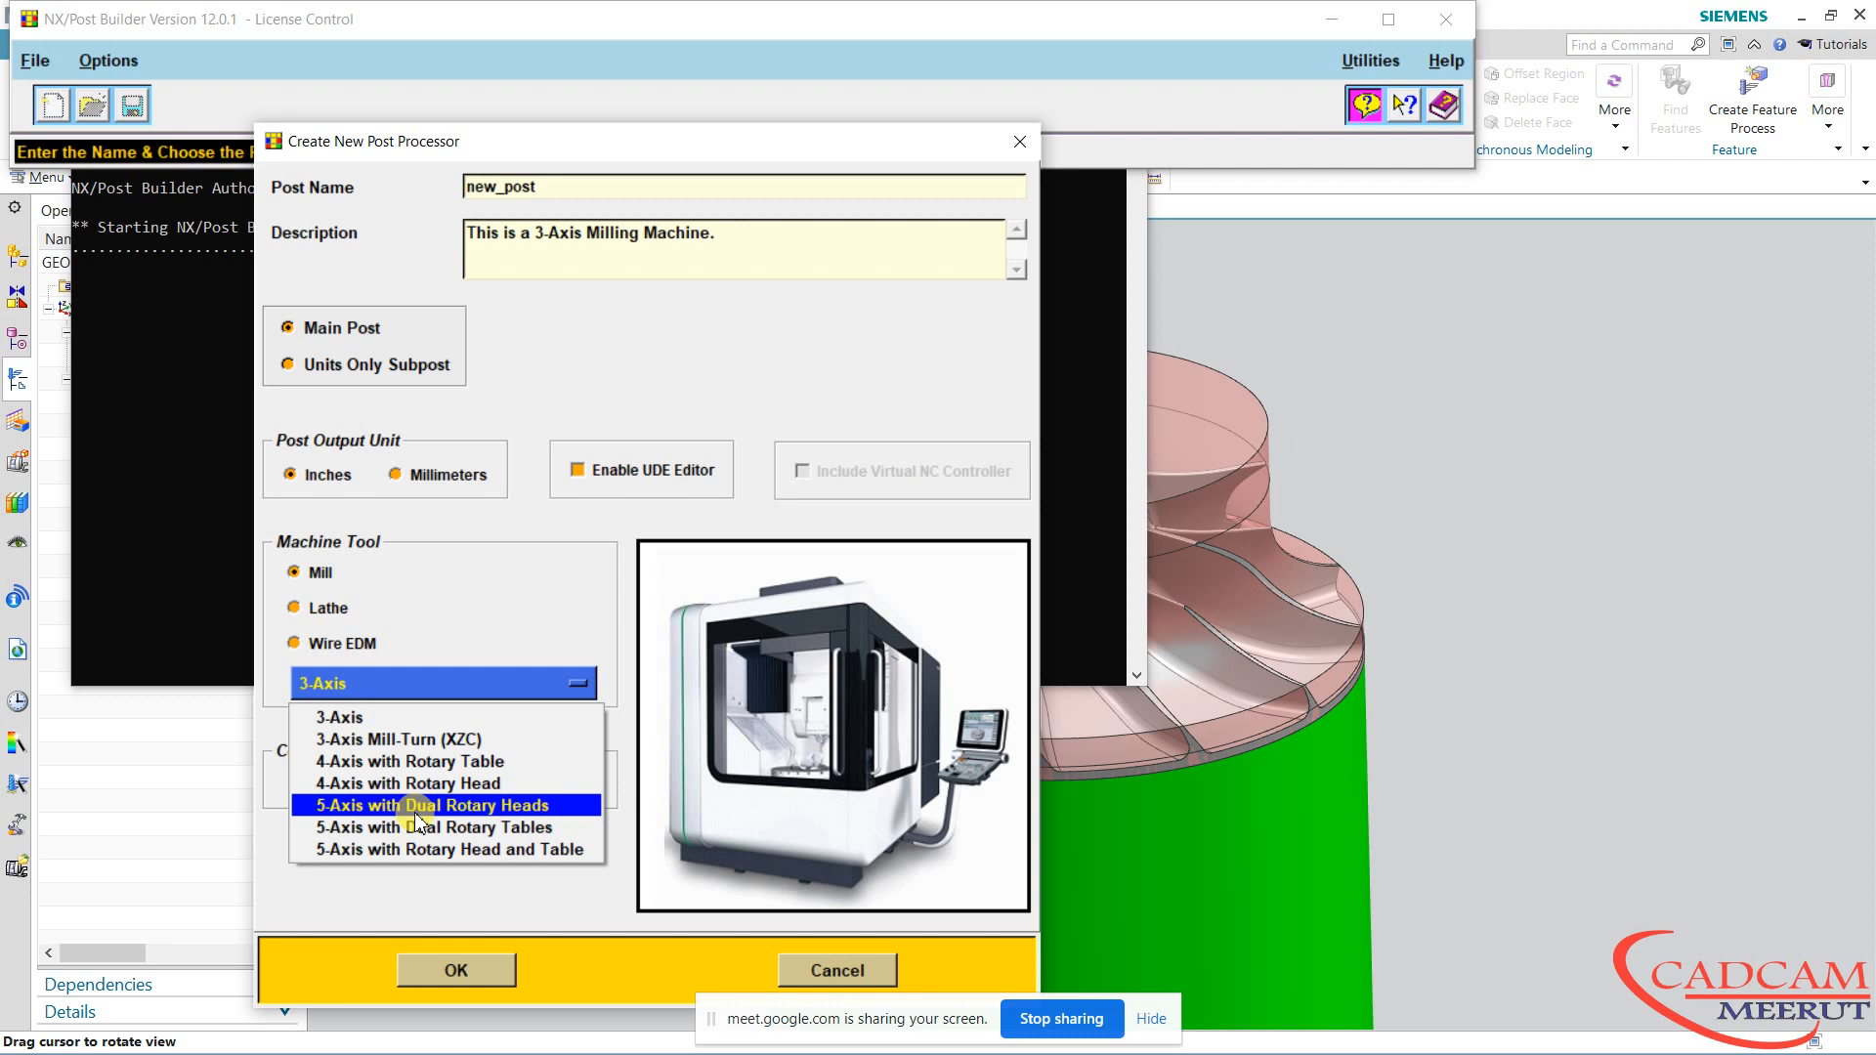
left_click(418, 807)
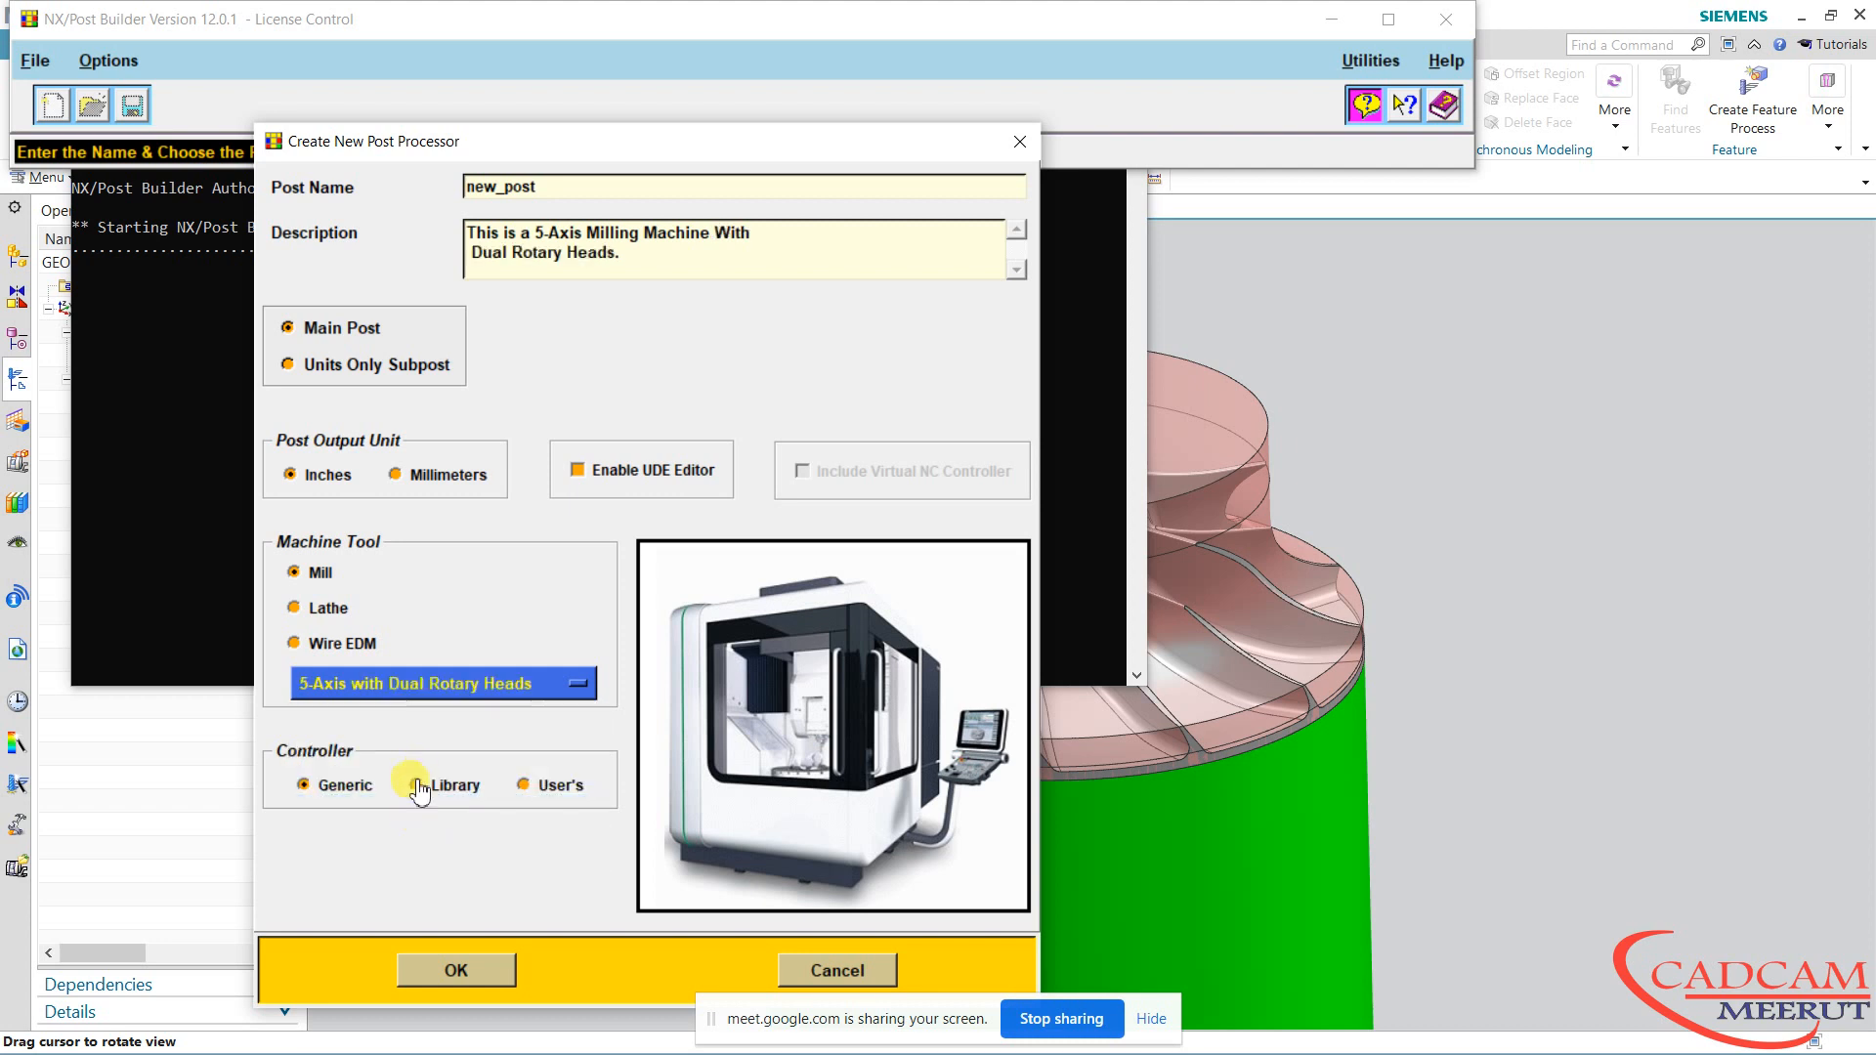
left_click(500, 980)
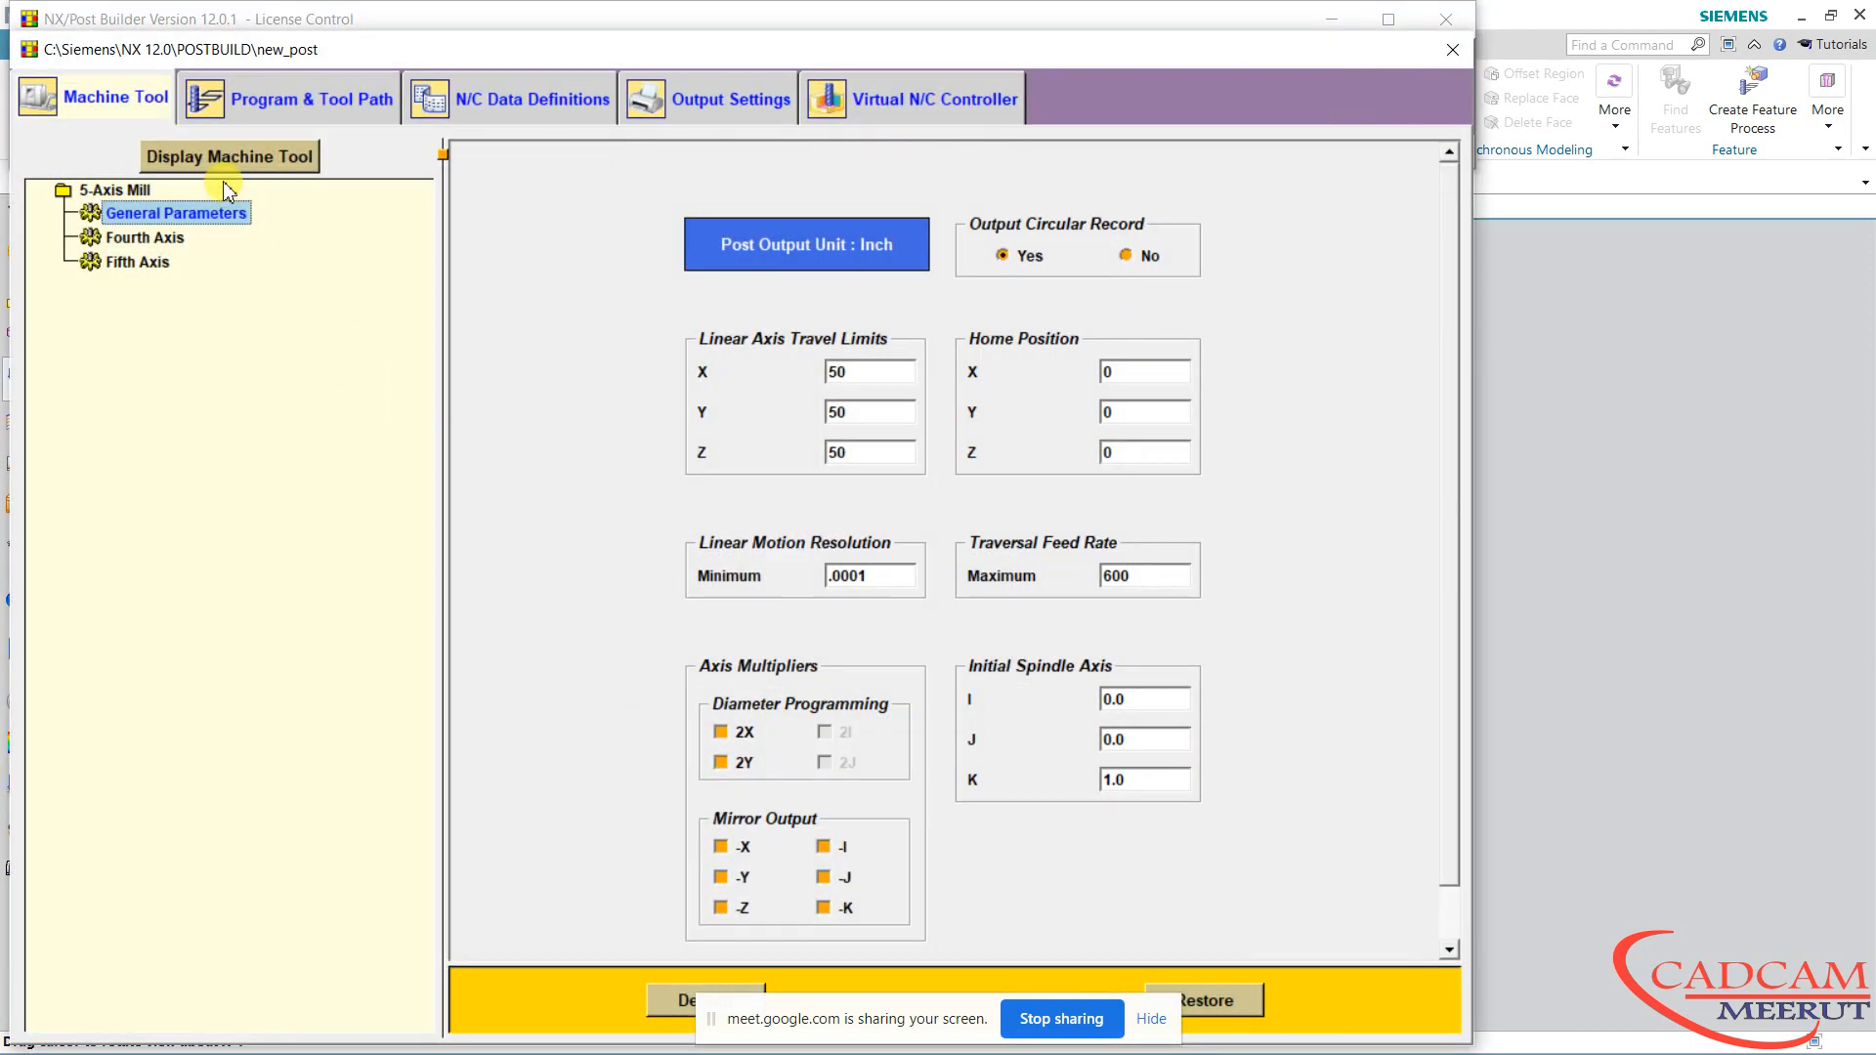
left_click(236, 168)
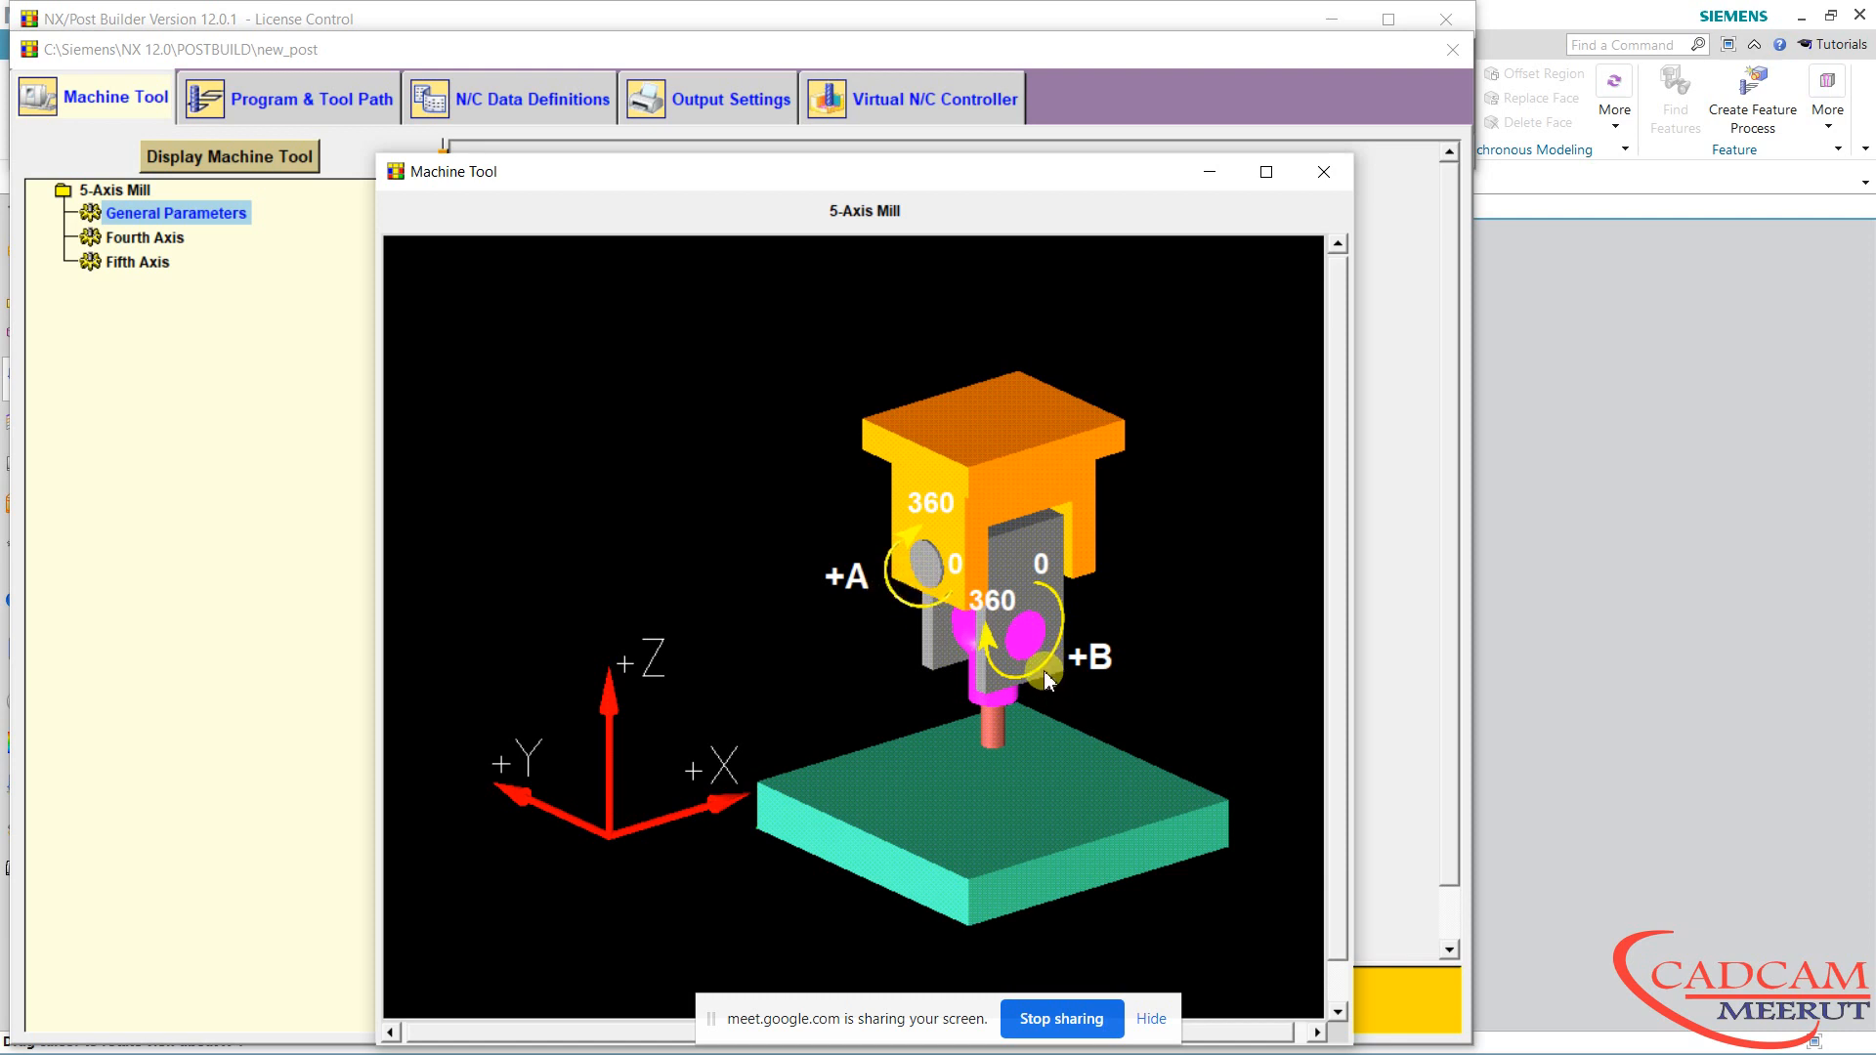
left_click(1321, 173)
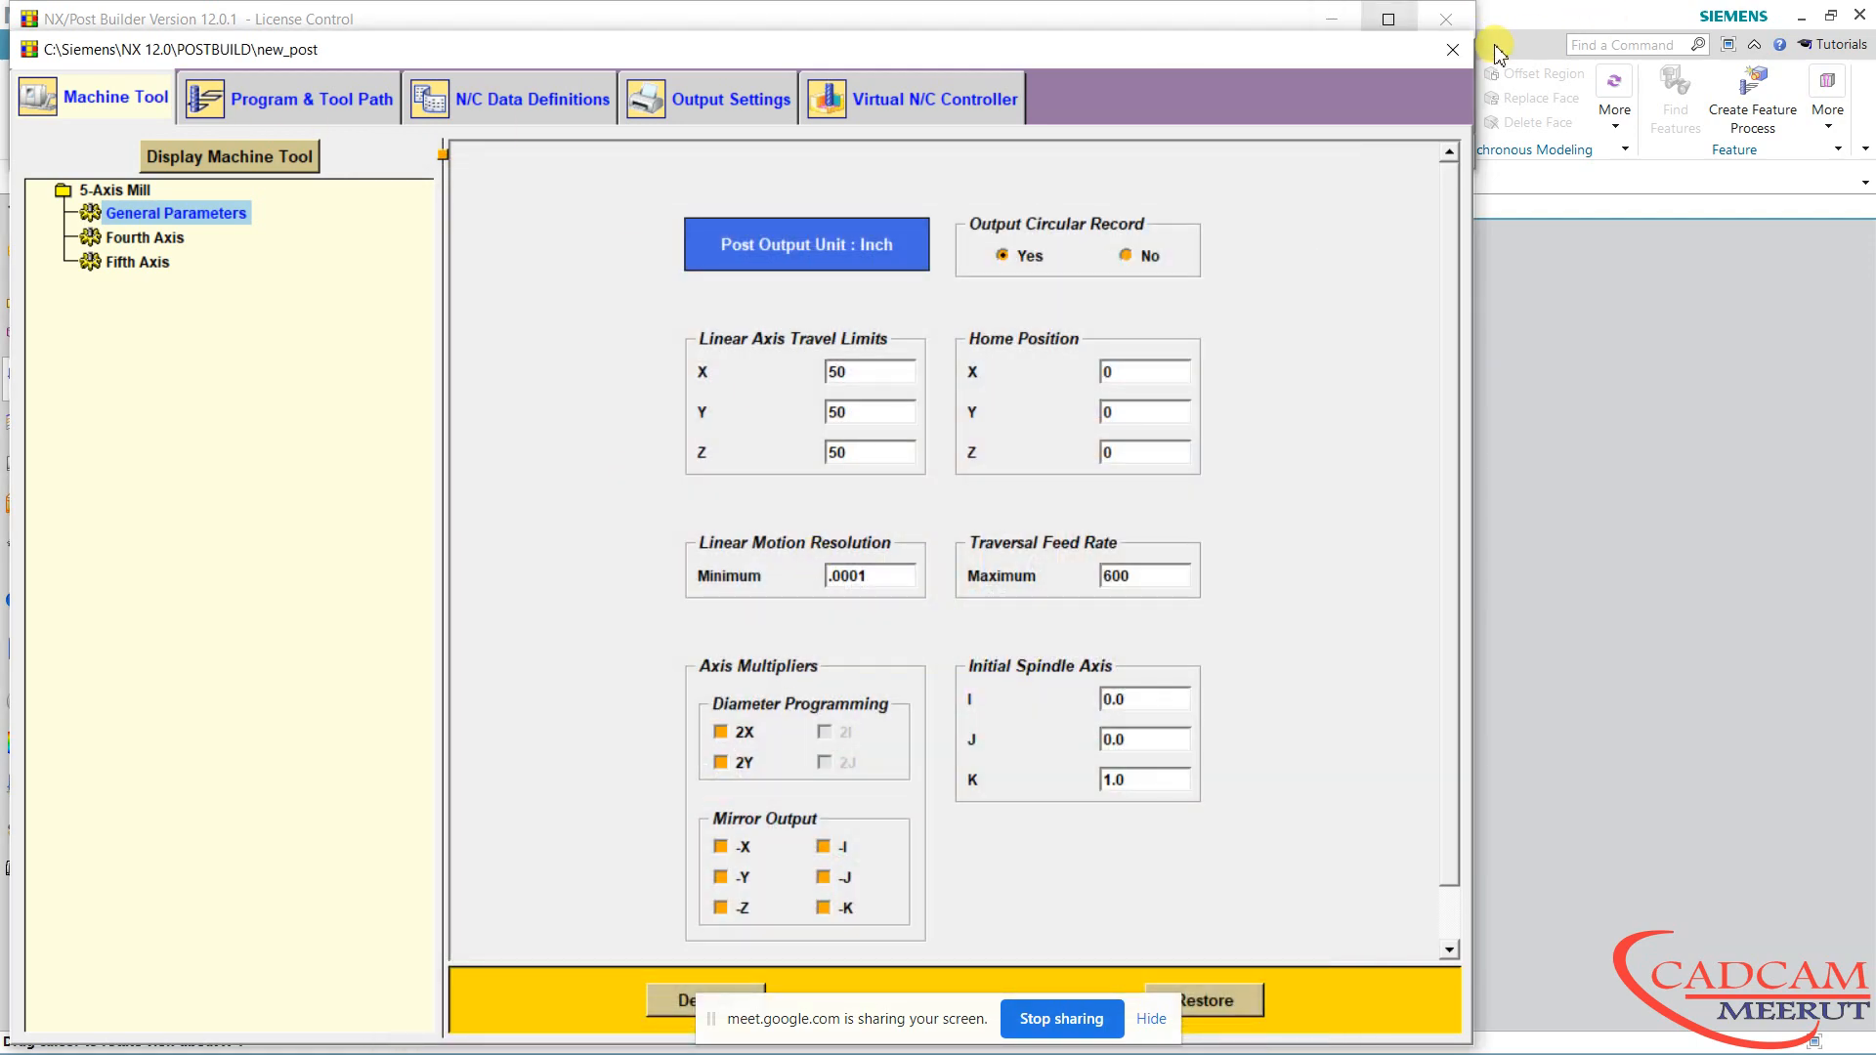
left_click(1453, 49)
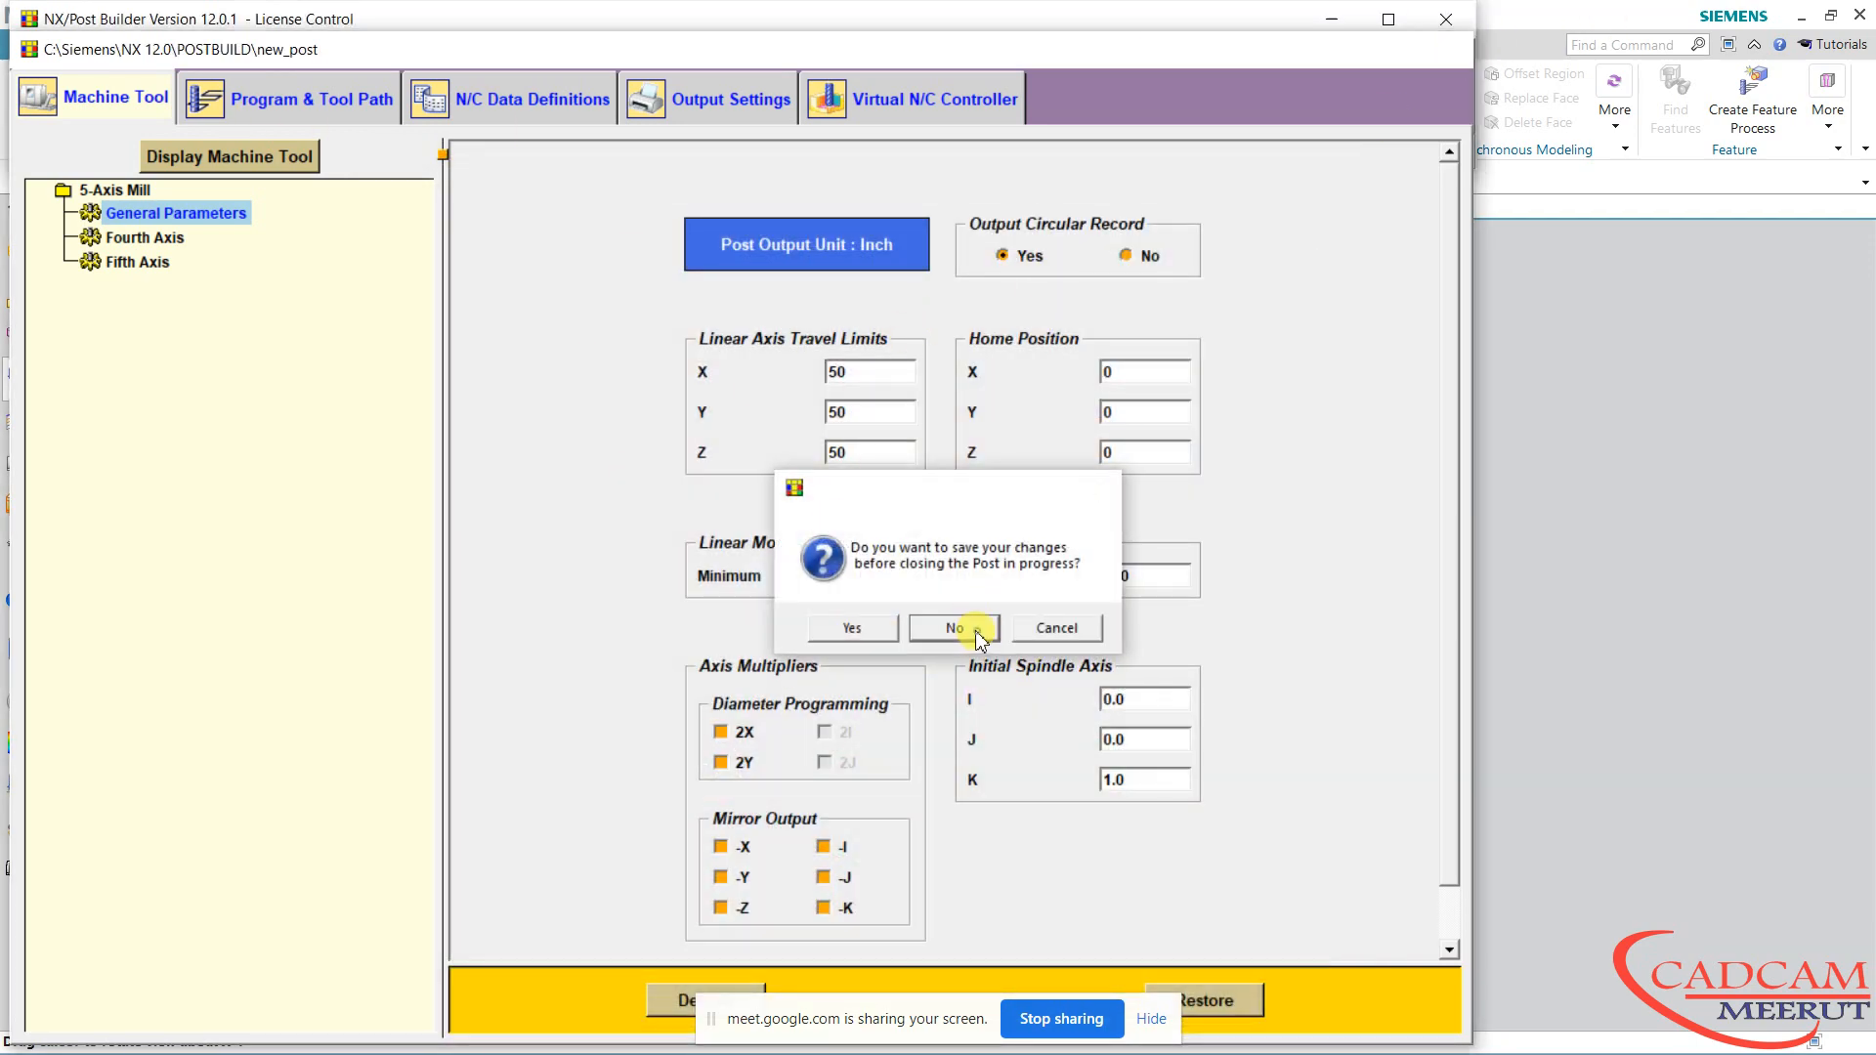
left_click(948, 627)
View the machine tool diagram of a new 5-Axis with Dual Rotary Tables mill post and discard the post unsaved
left_click(48, 107)
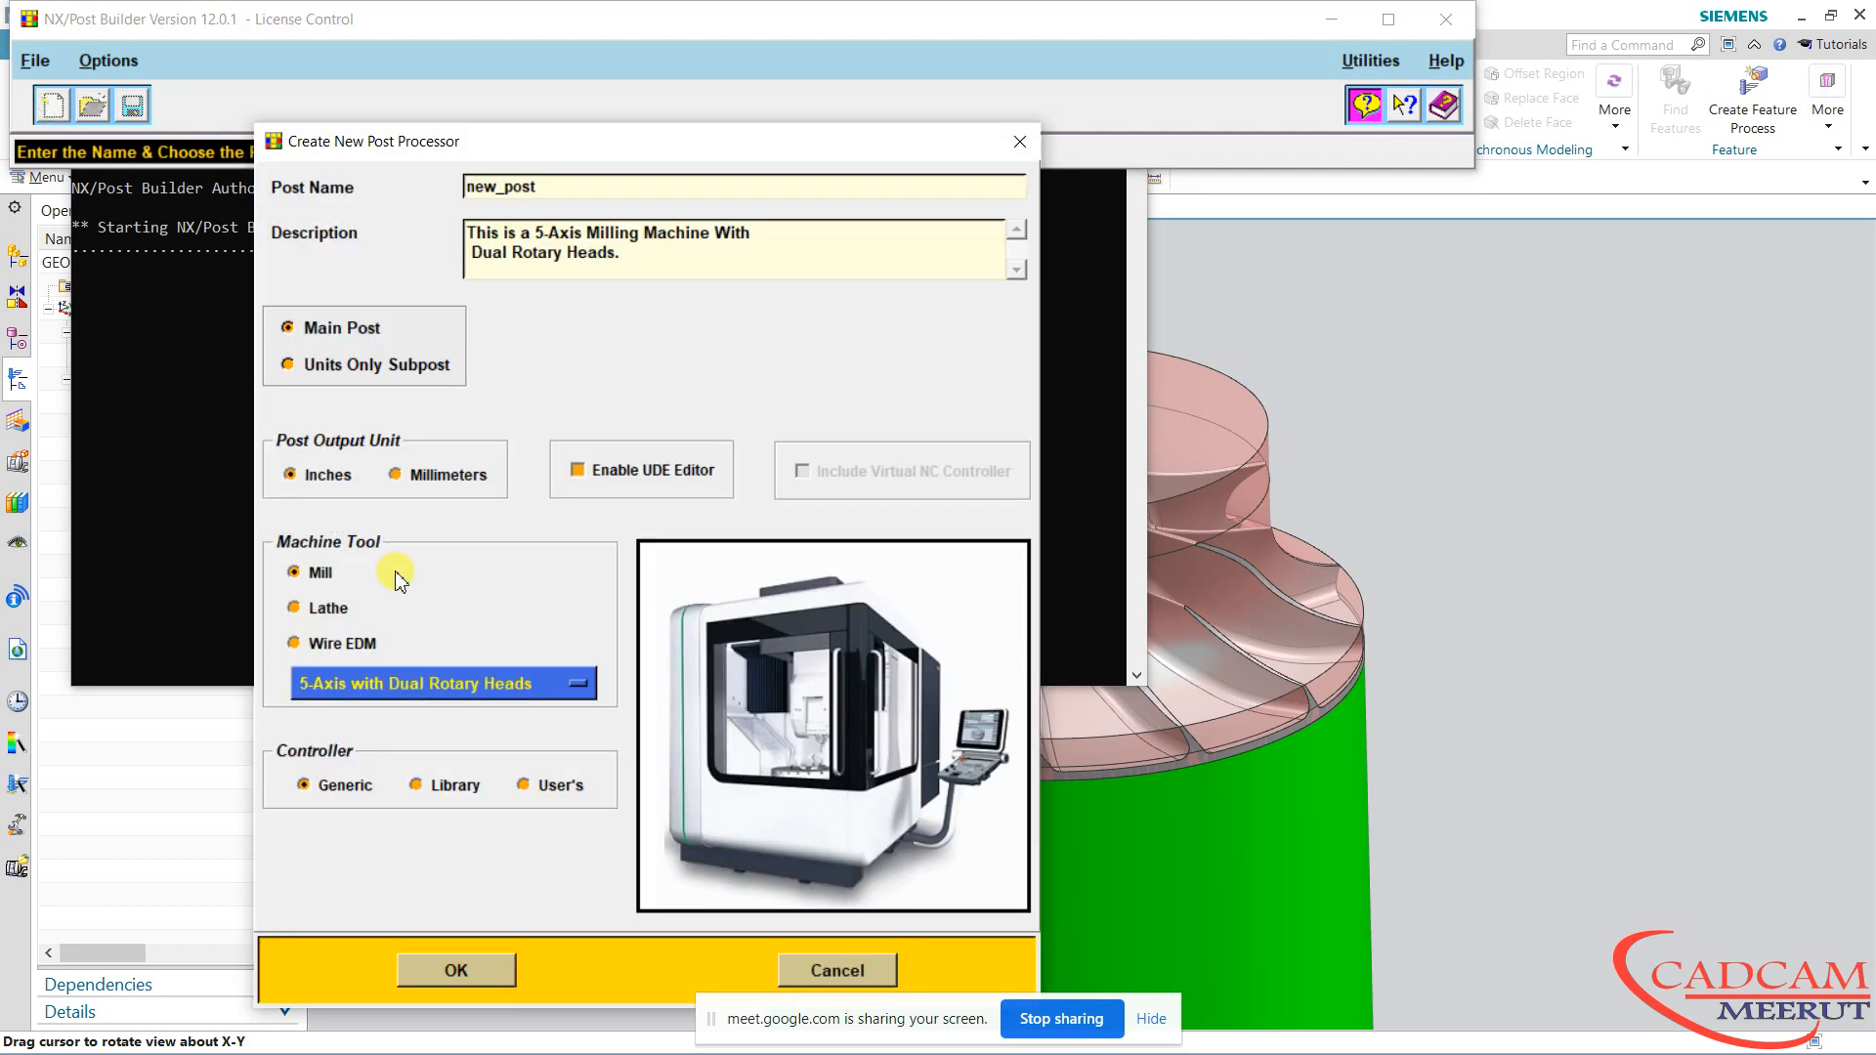
left_click(473, 686)
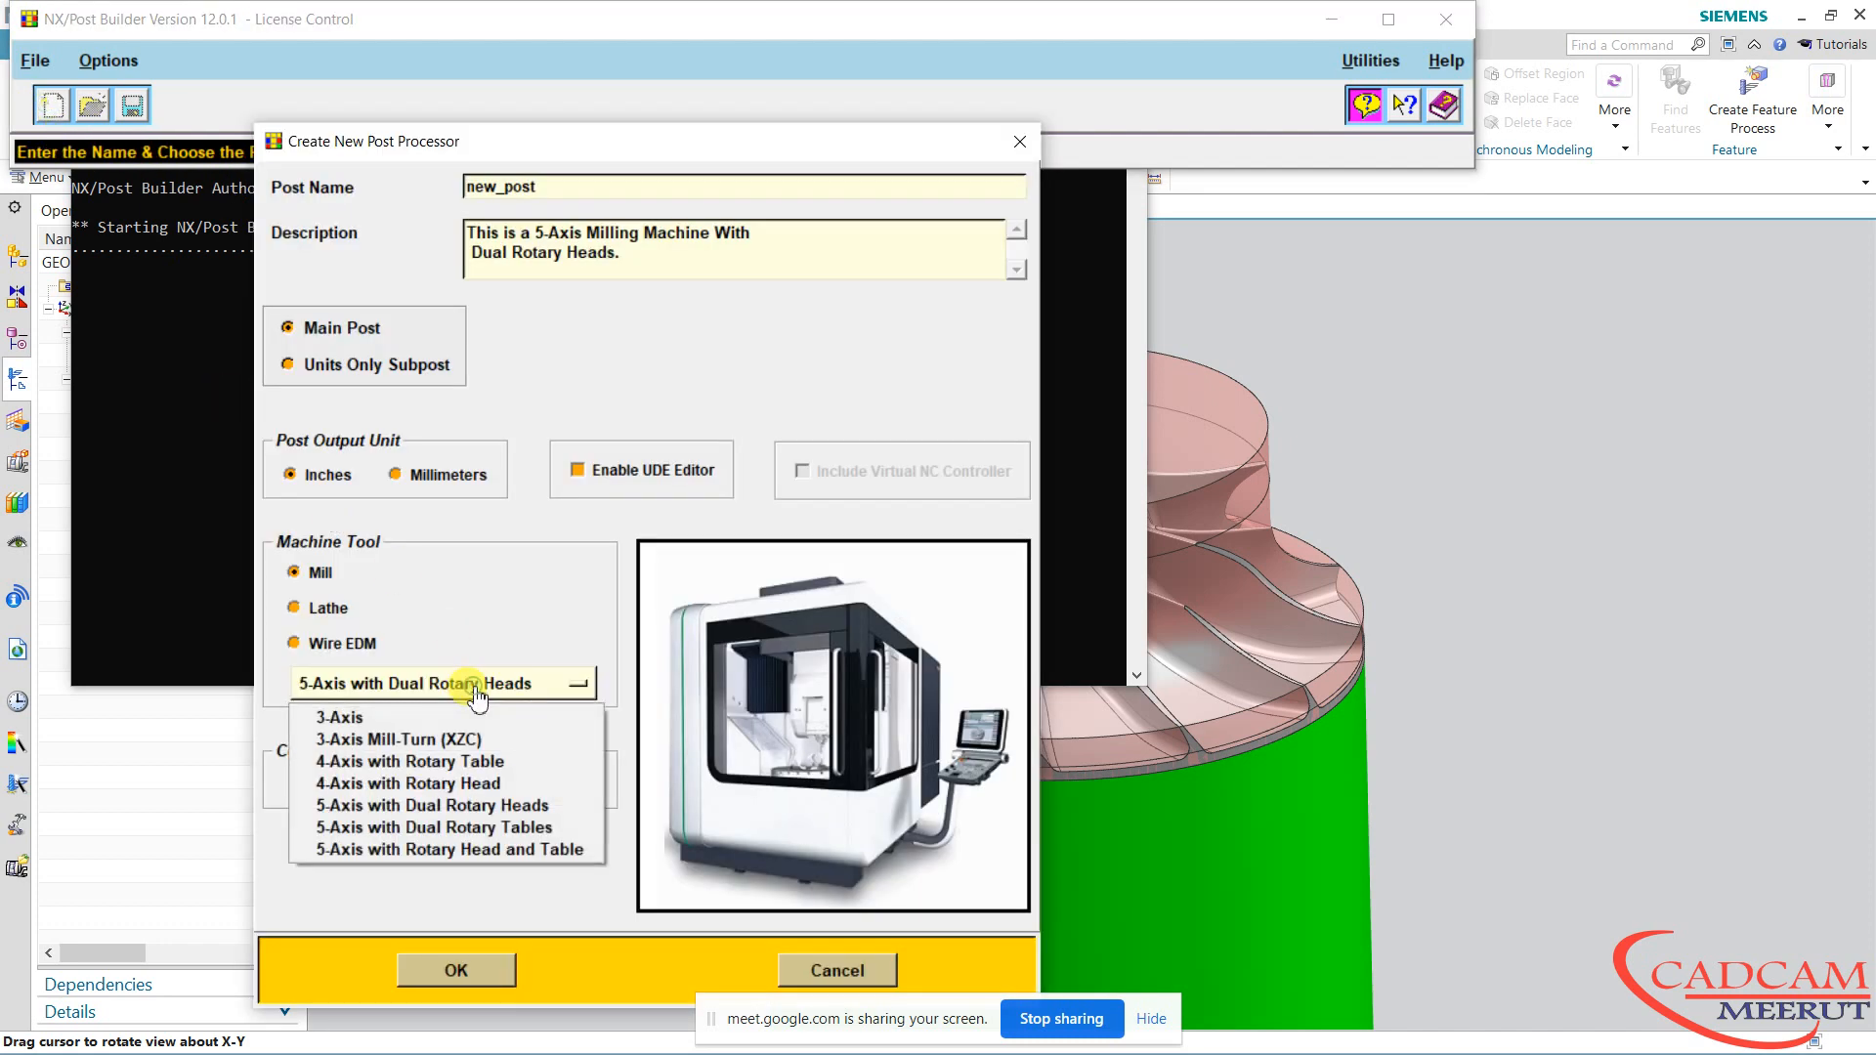
left_click(501, 828)
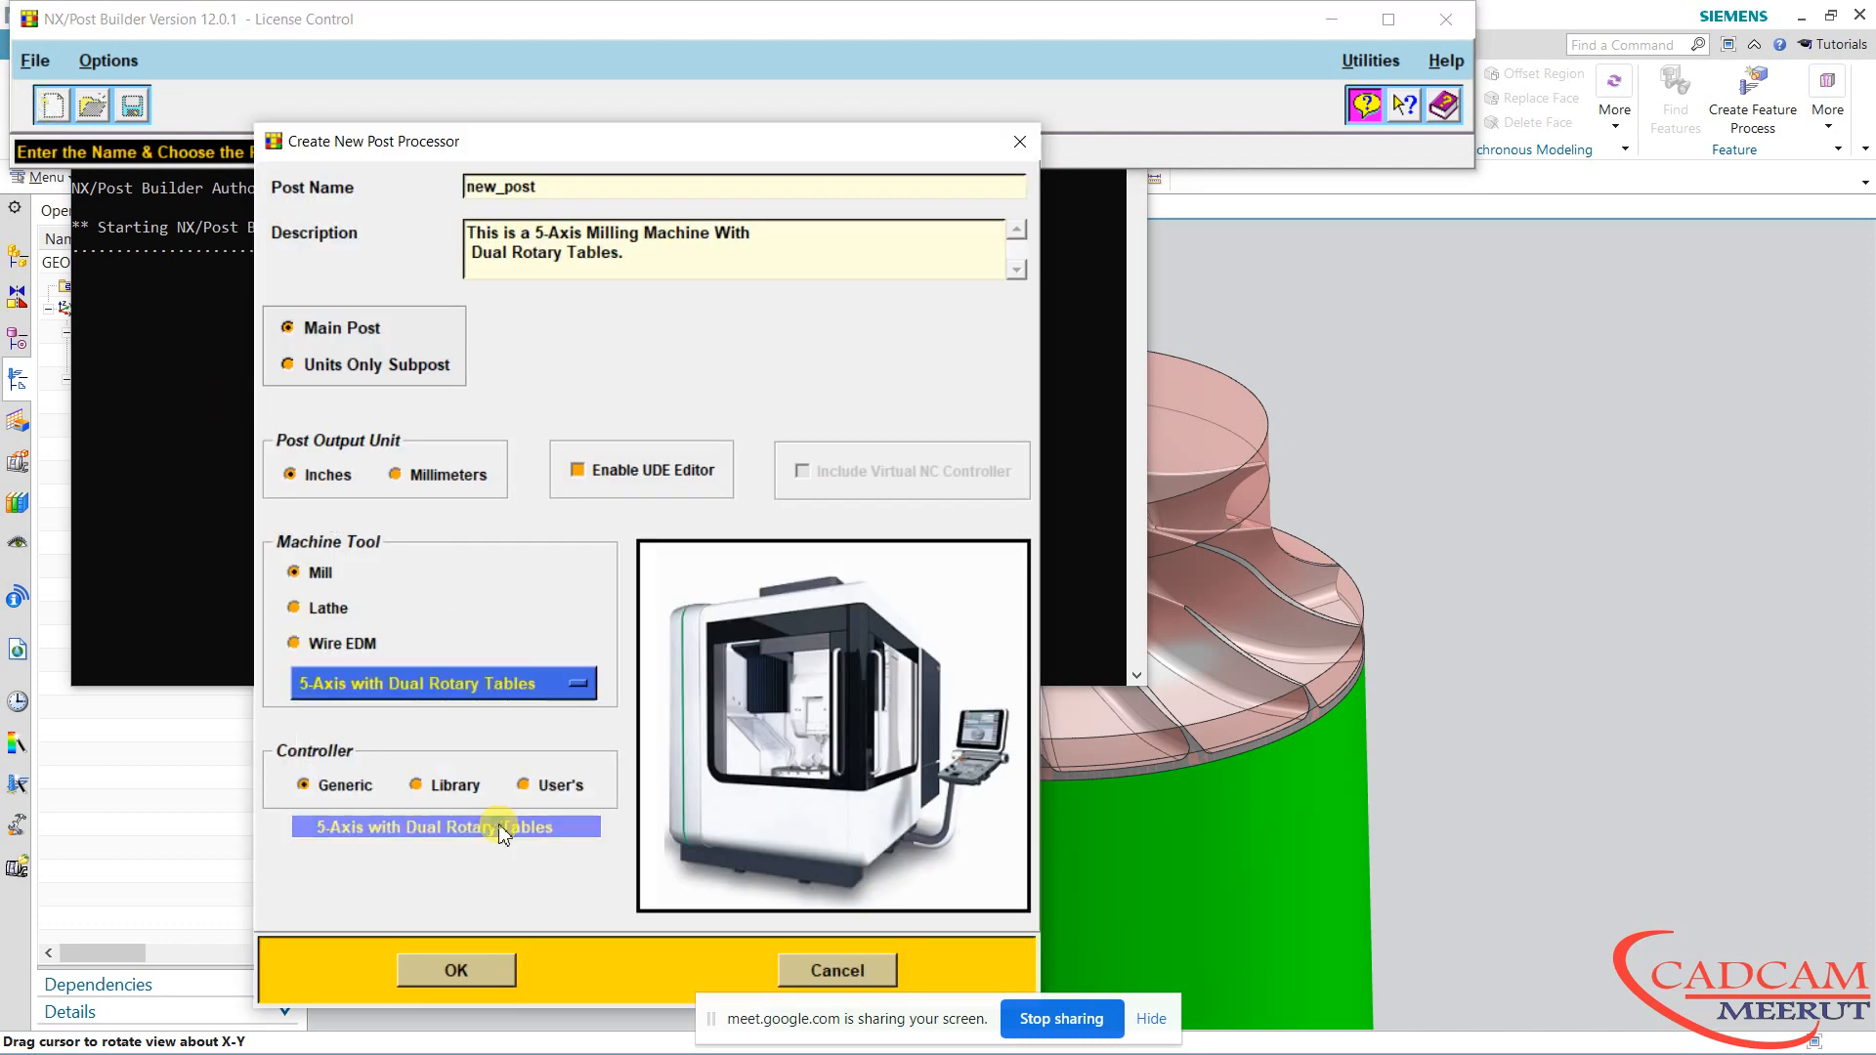
left_click(469, 967)
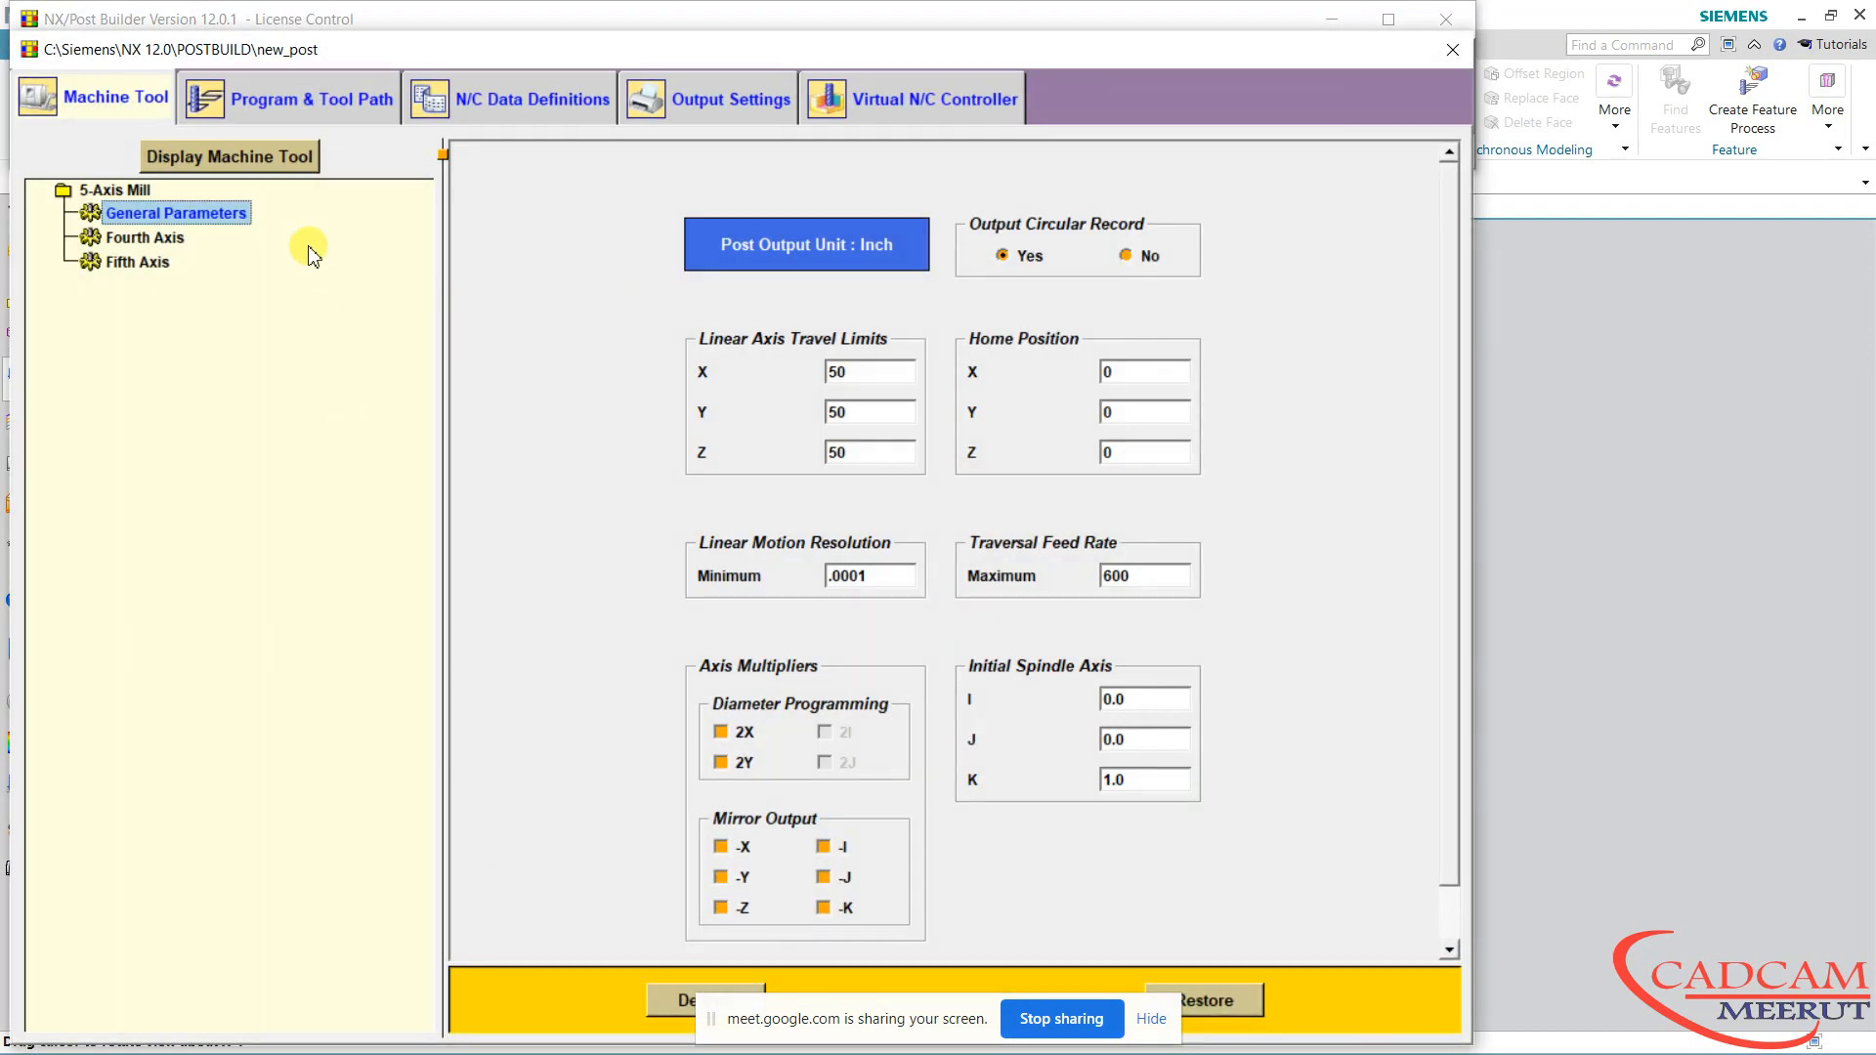
left_click(243, 156)
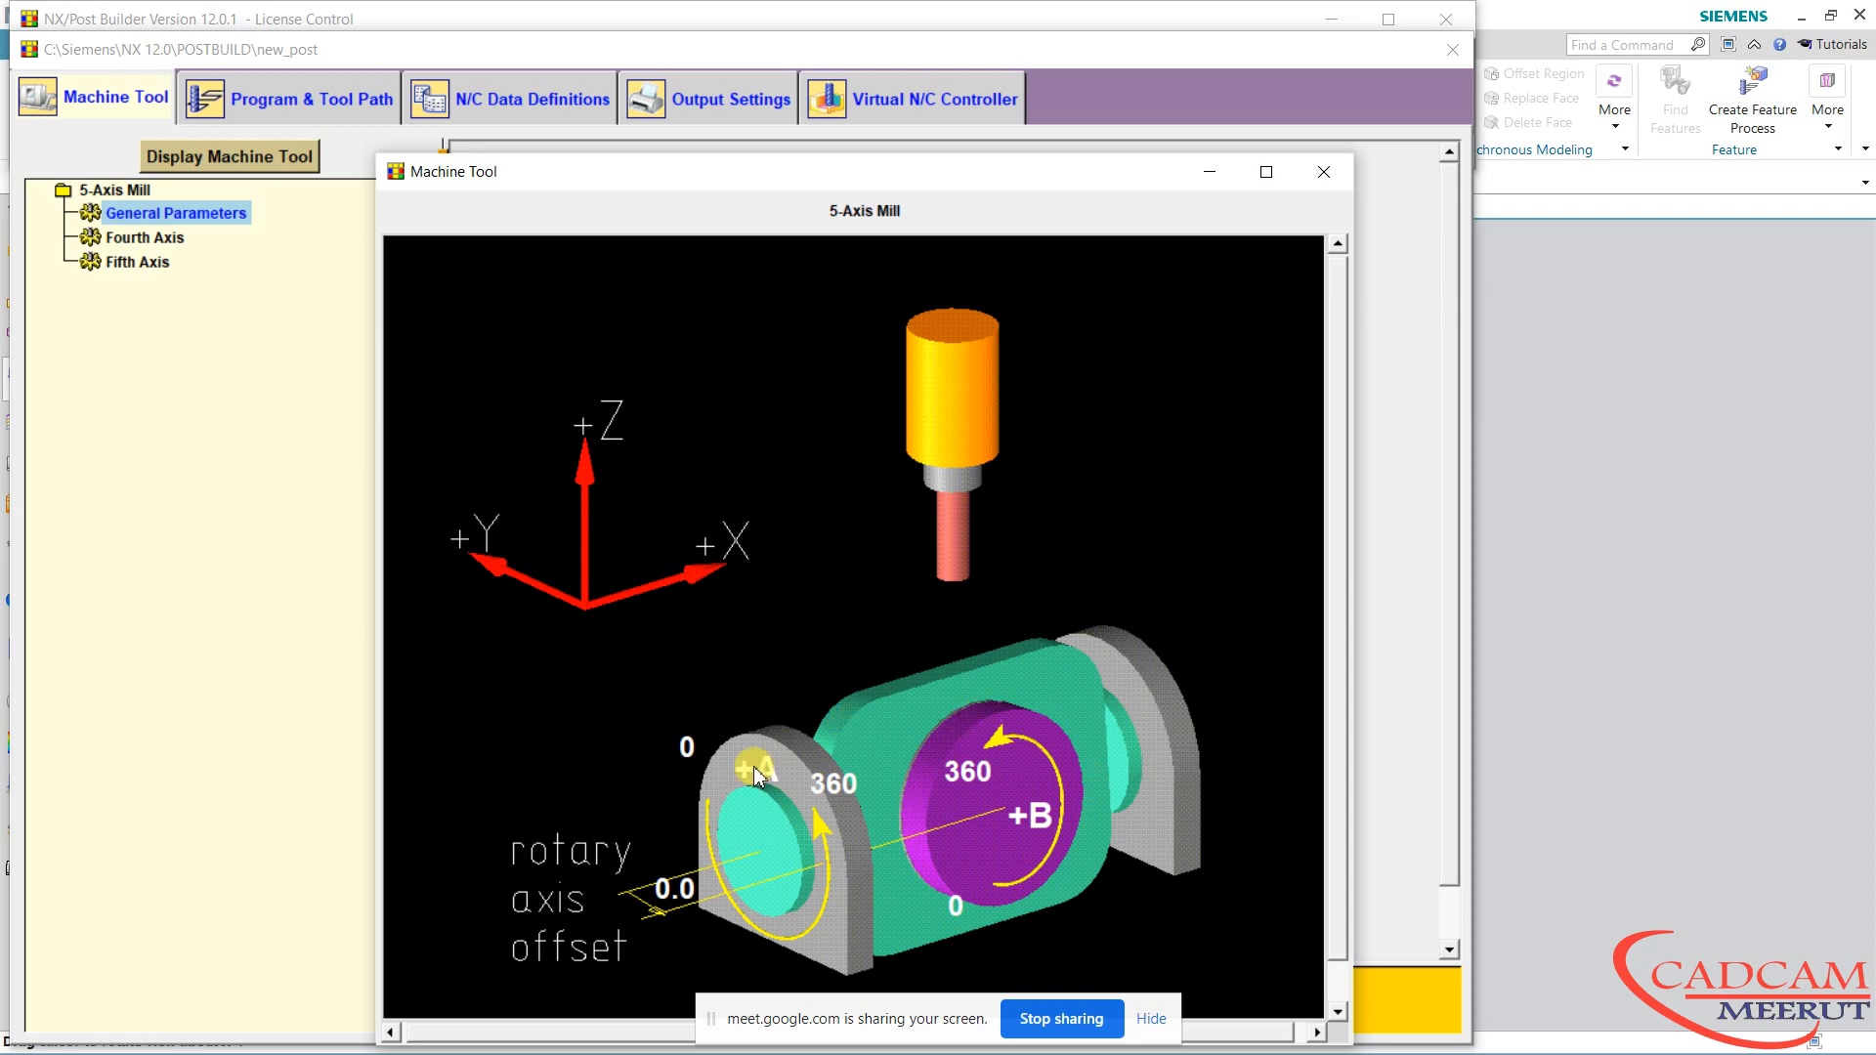
left_click(1325, 172)
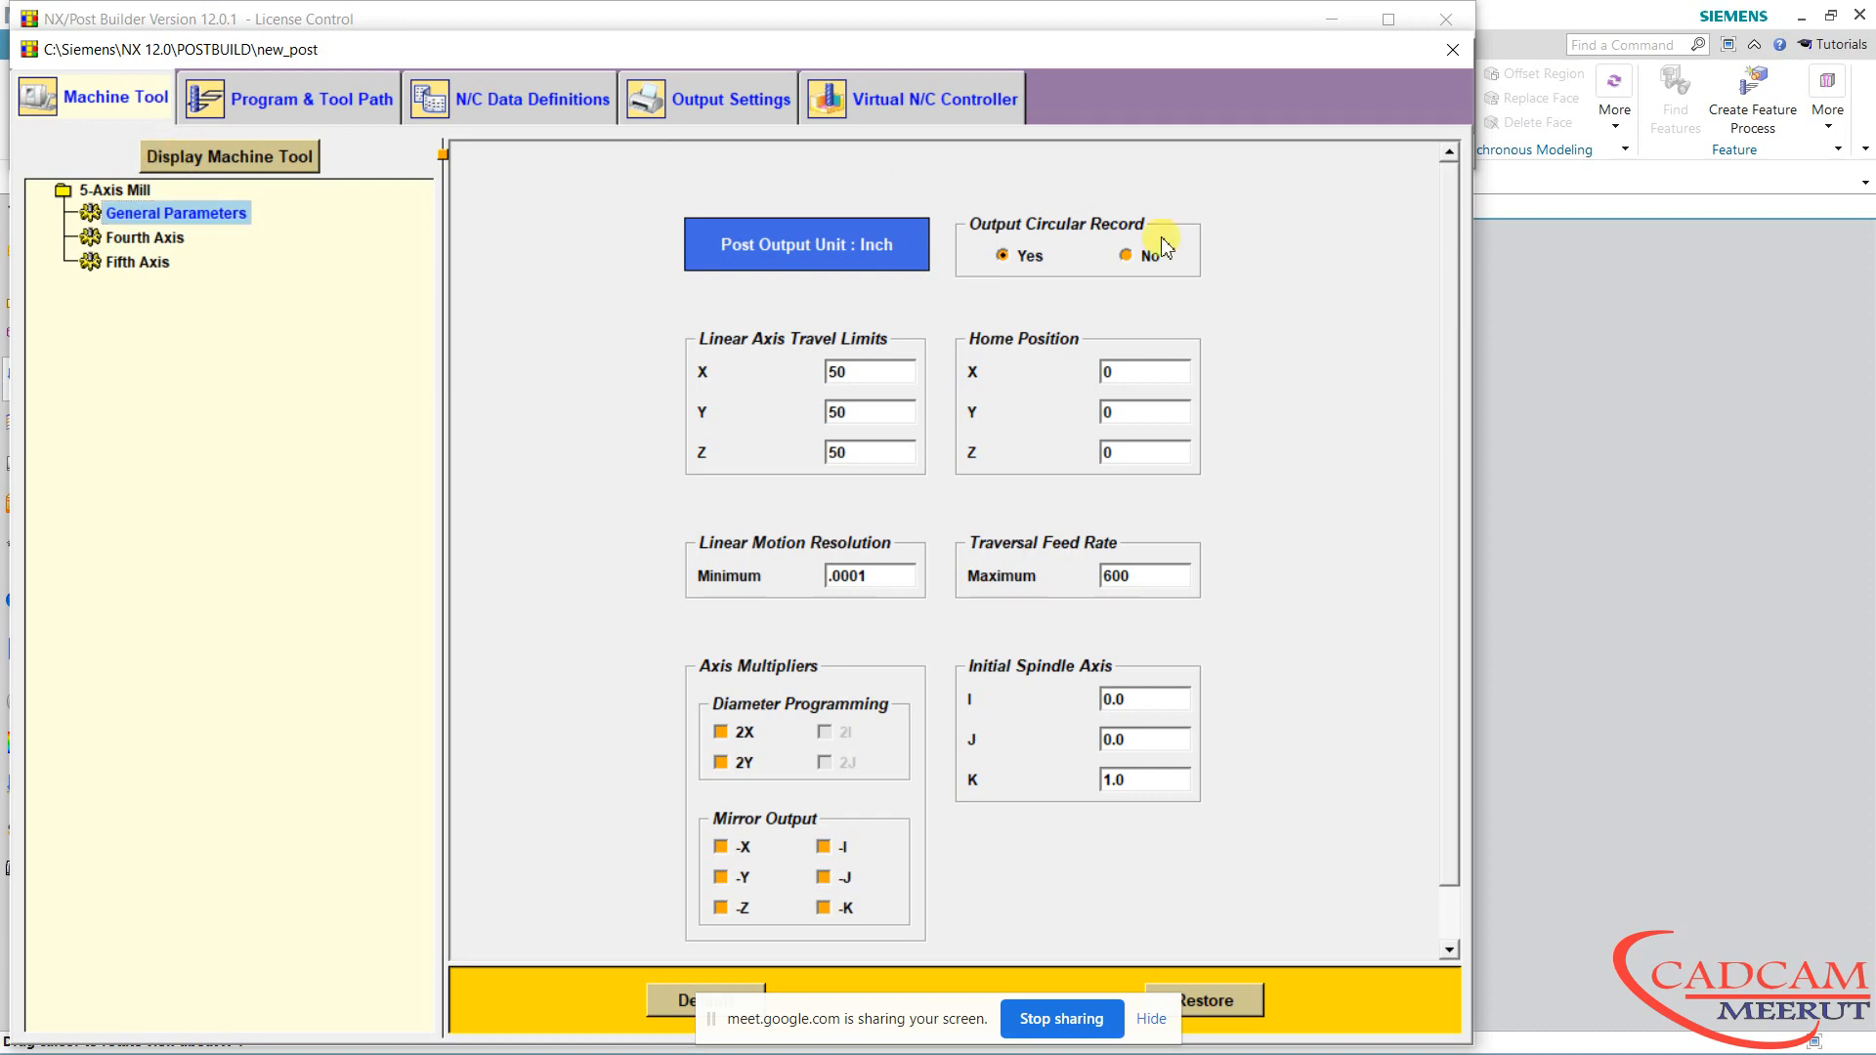
left_click(1452, 49)
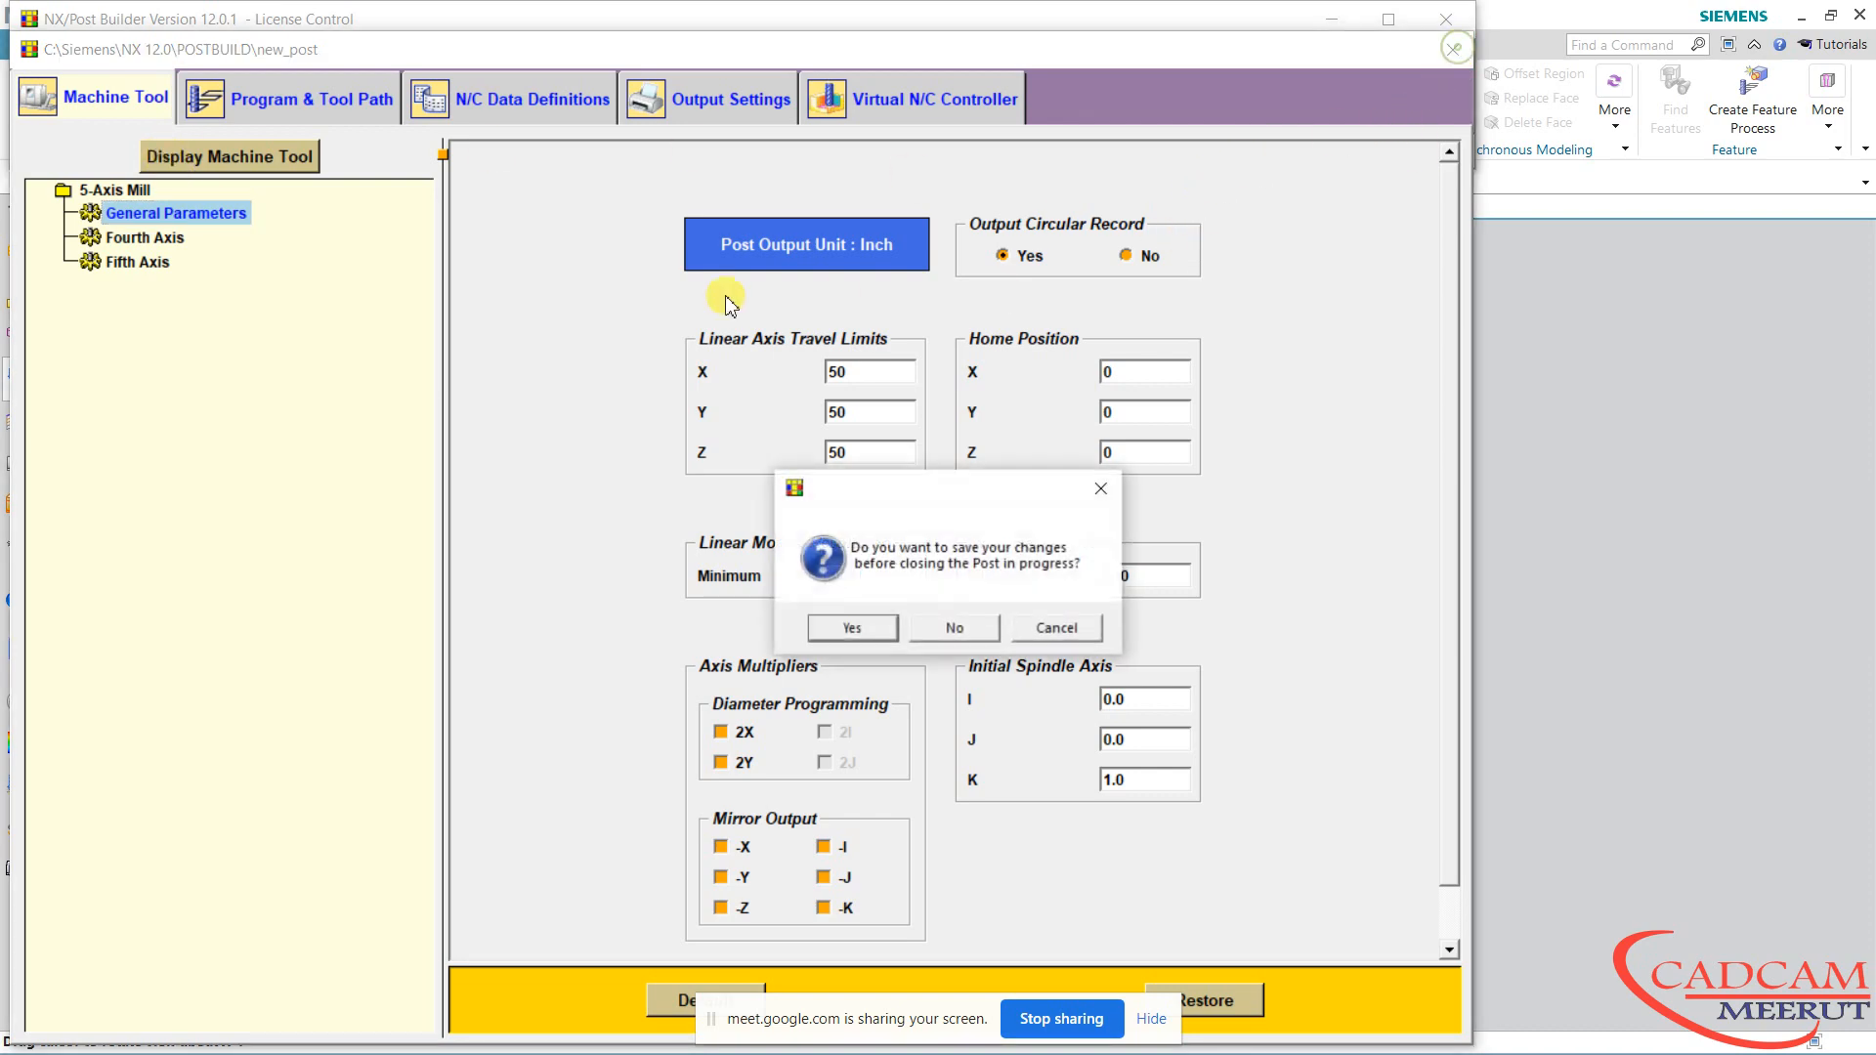
left_click(963, 633)
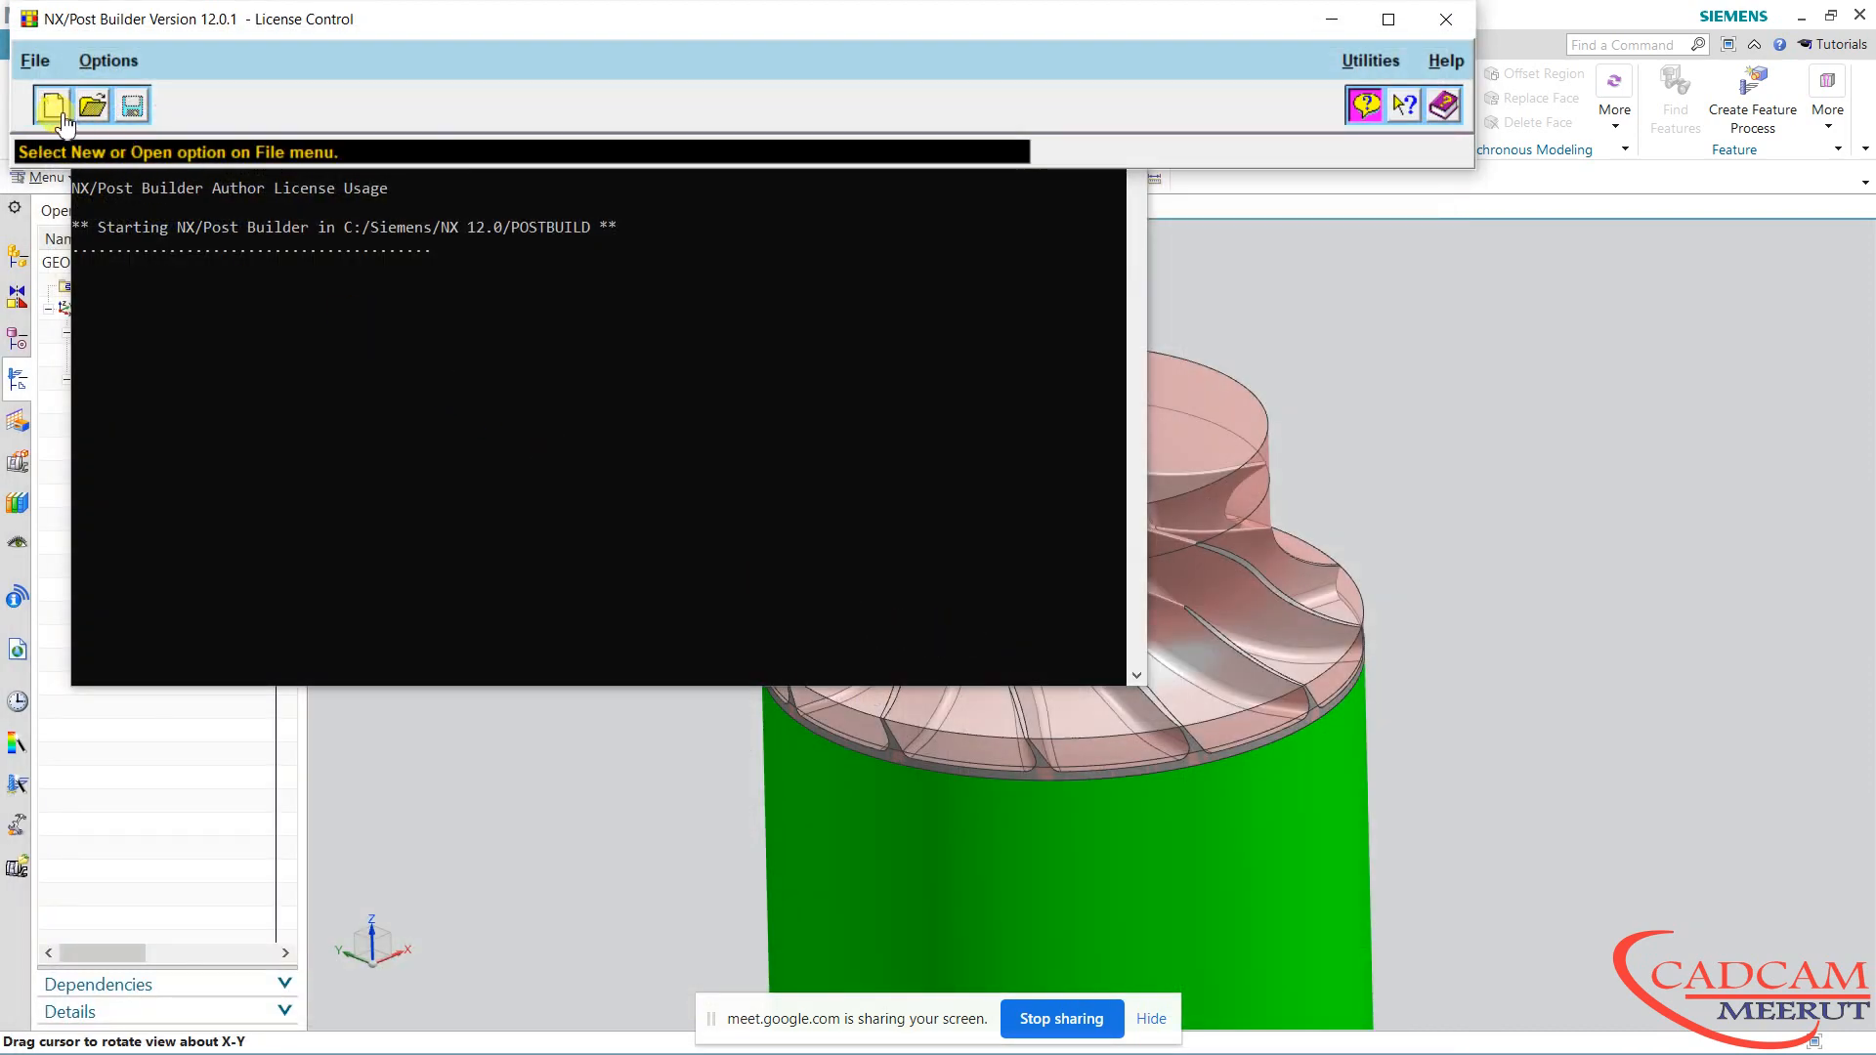
View the machine tool diagram of a new 5-Axis with Rotary Head and Table mill post, discard the post and exit NX/Post Builder
left_click(54, 105)
left_click(440, 683)
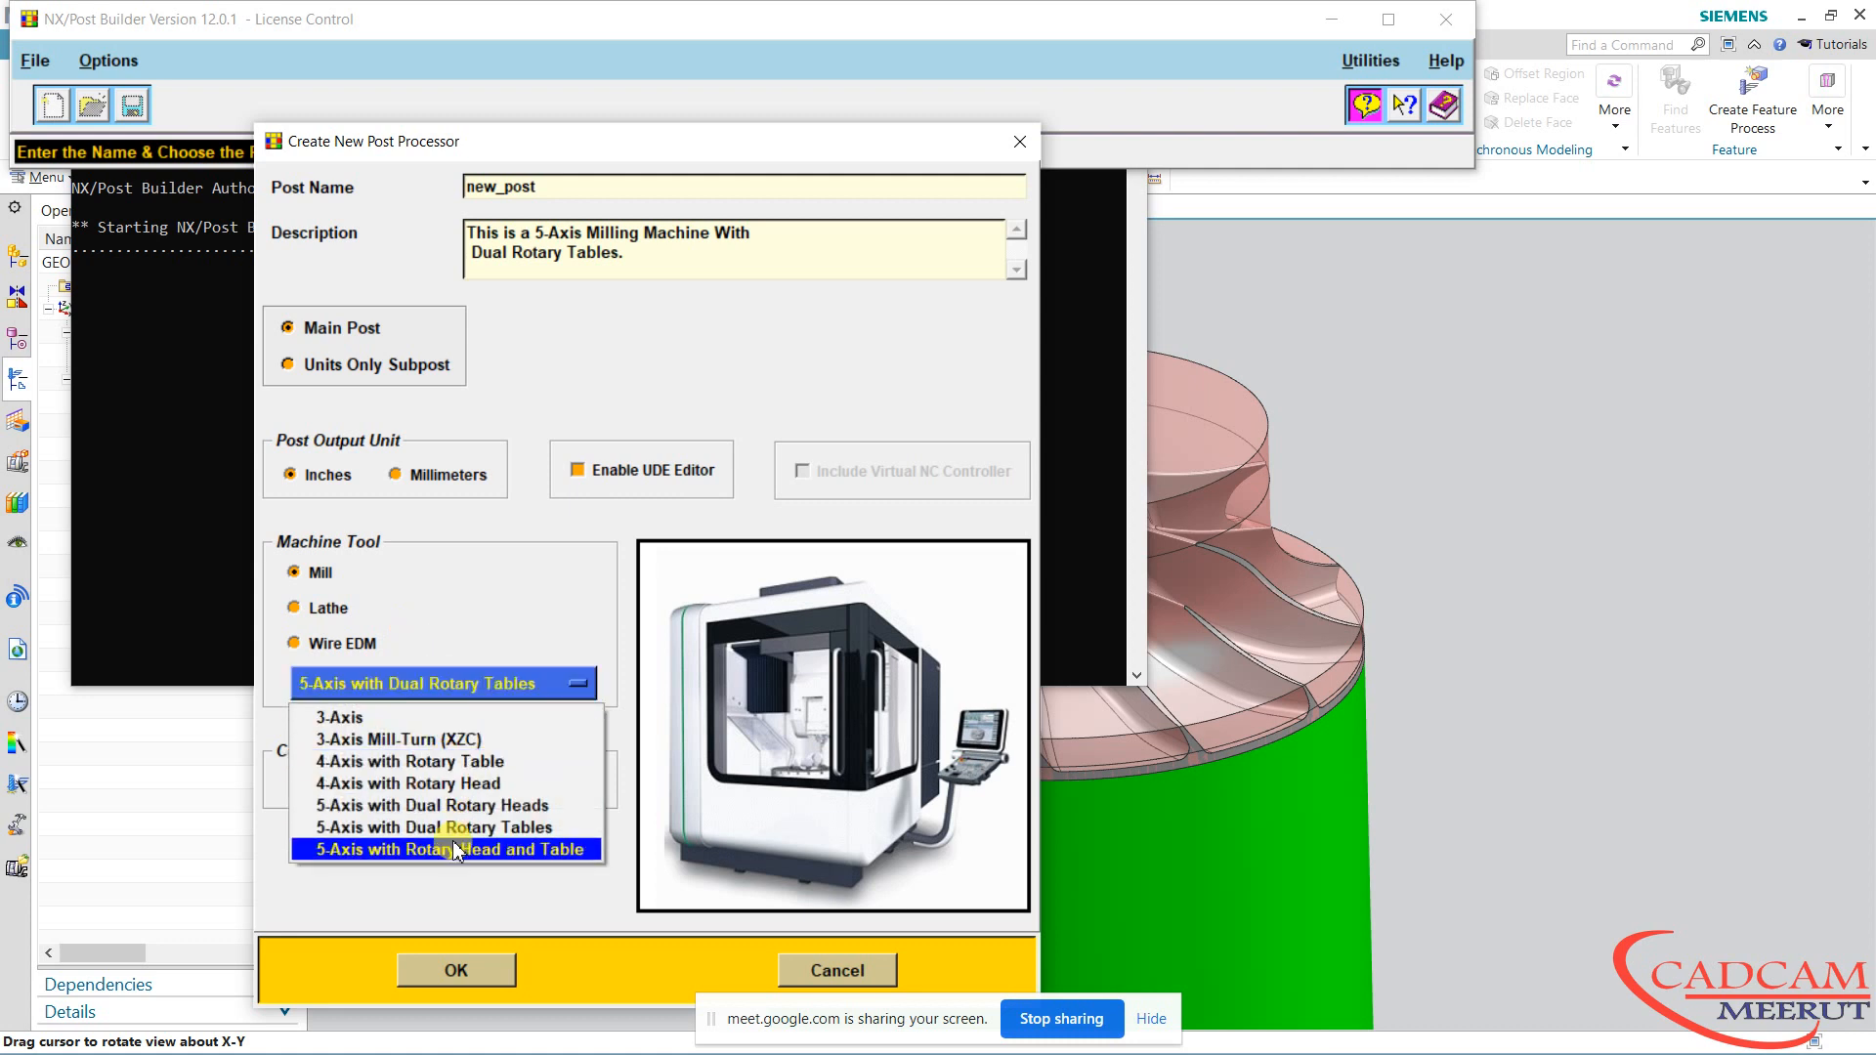
left_click(391, 850)
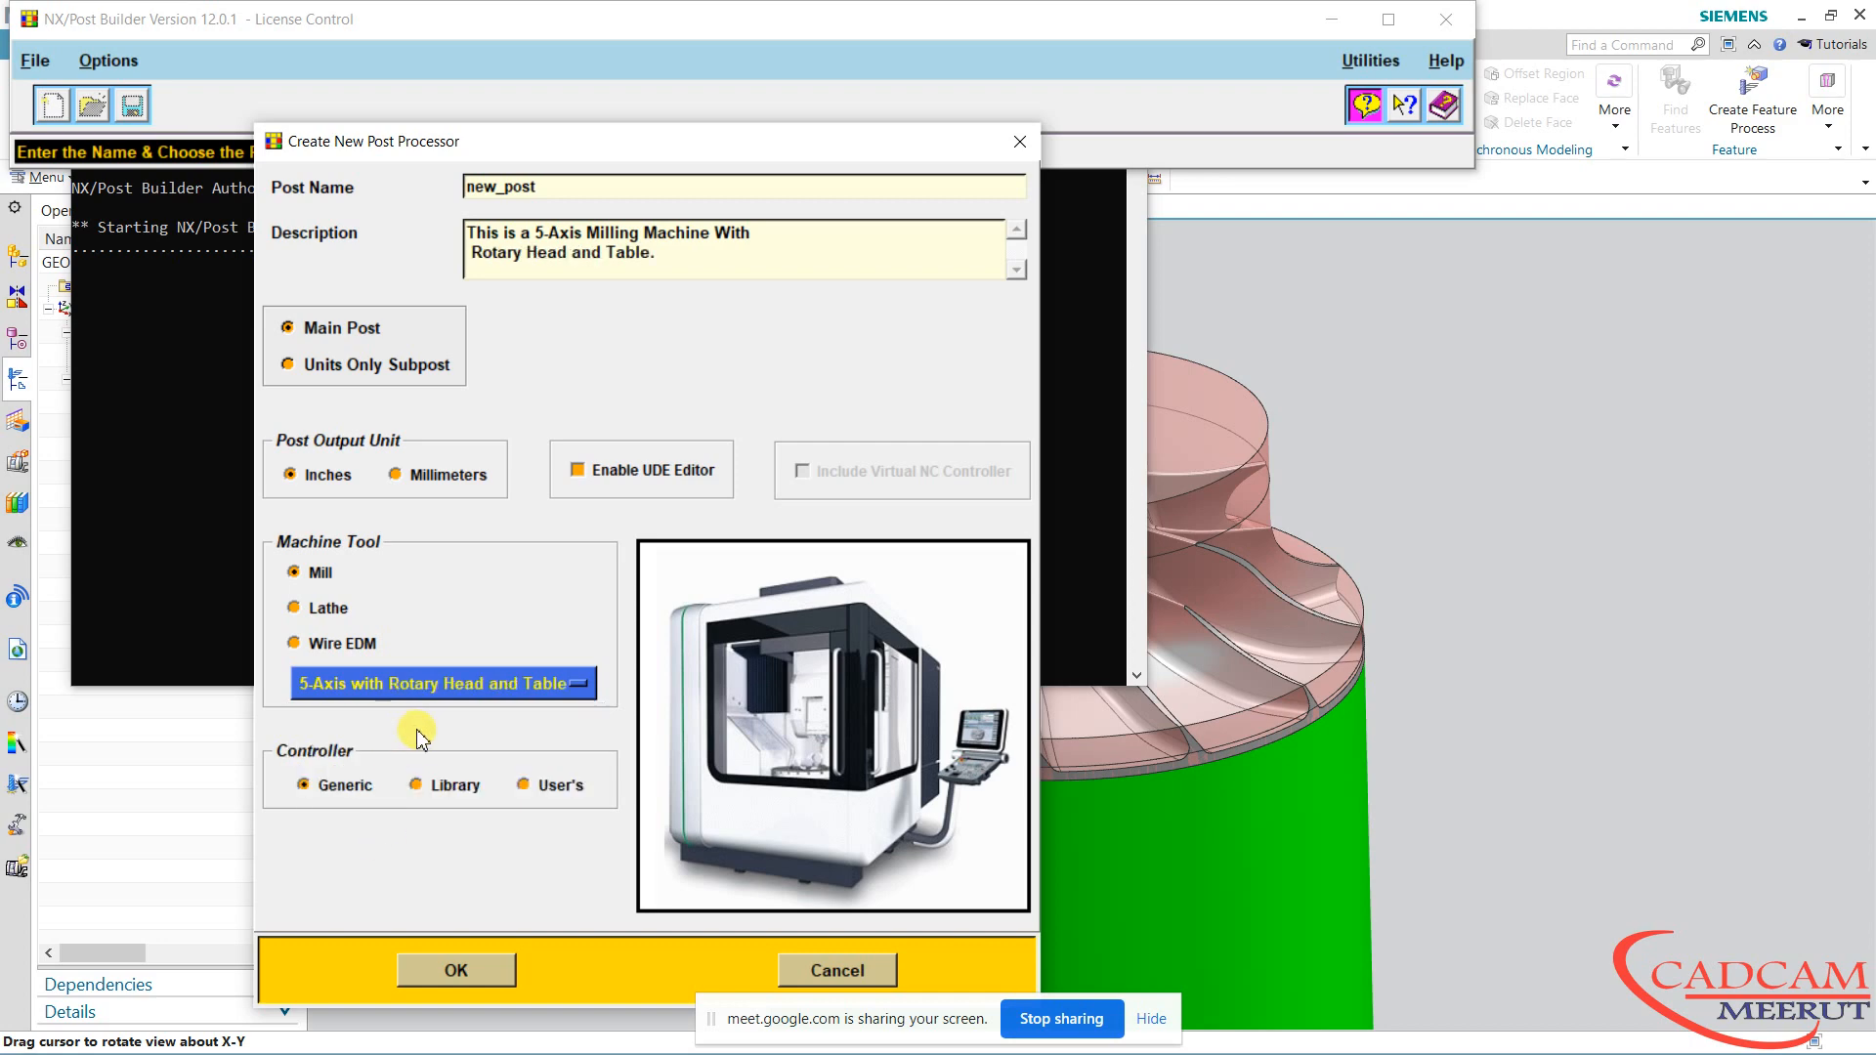
left_click(451, 972)
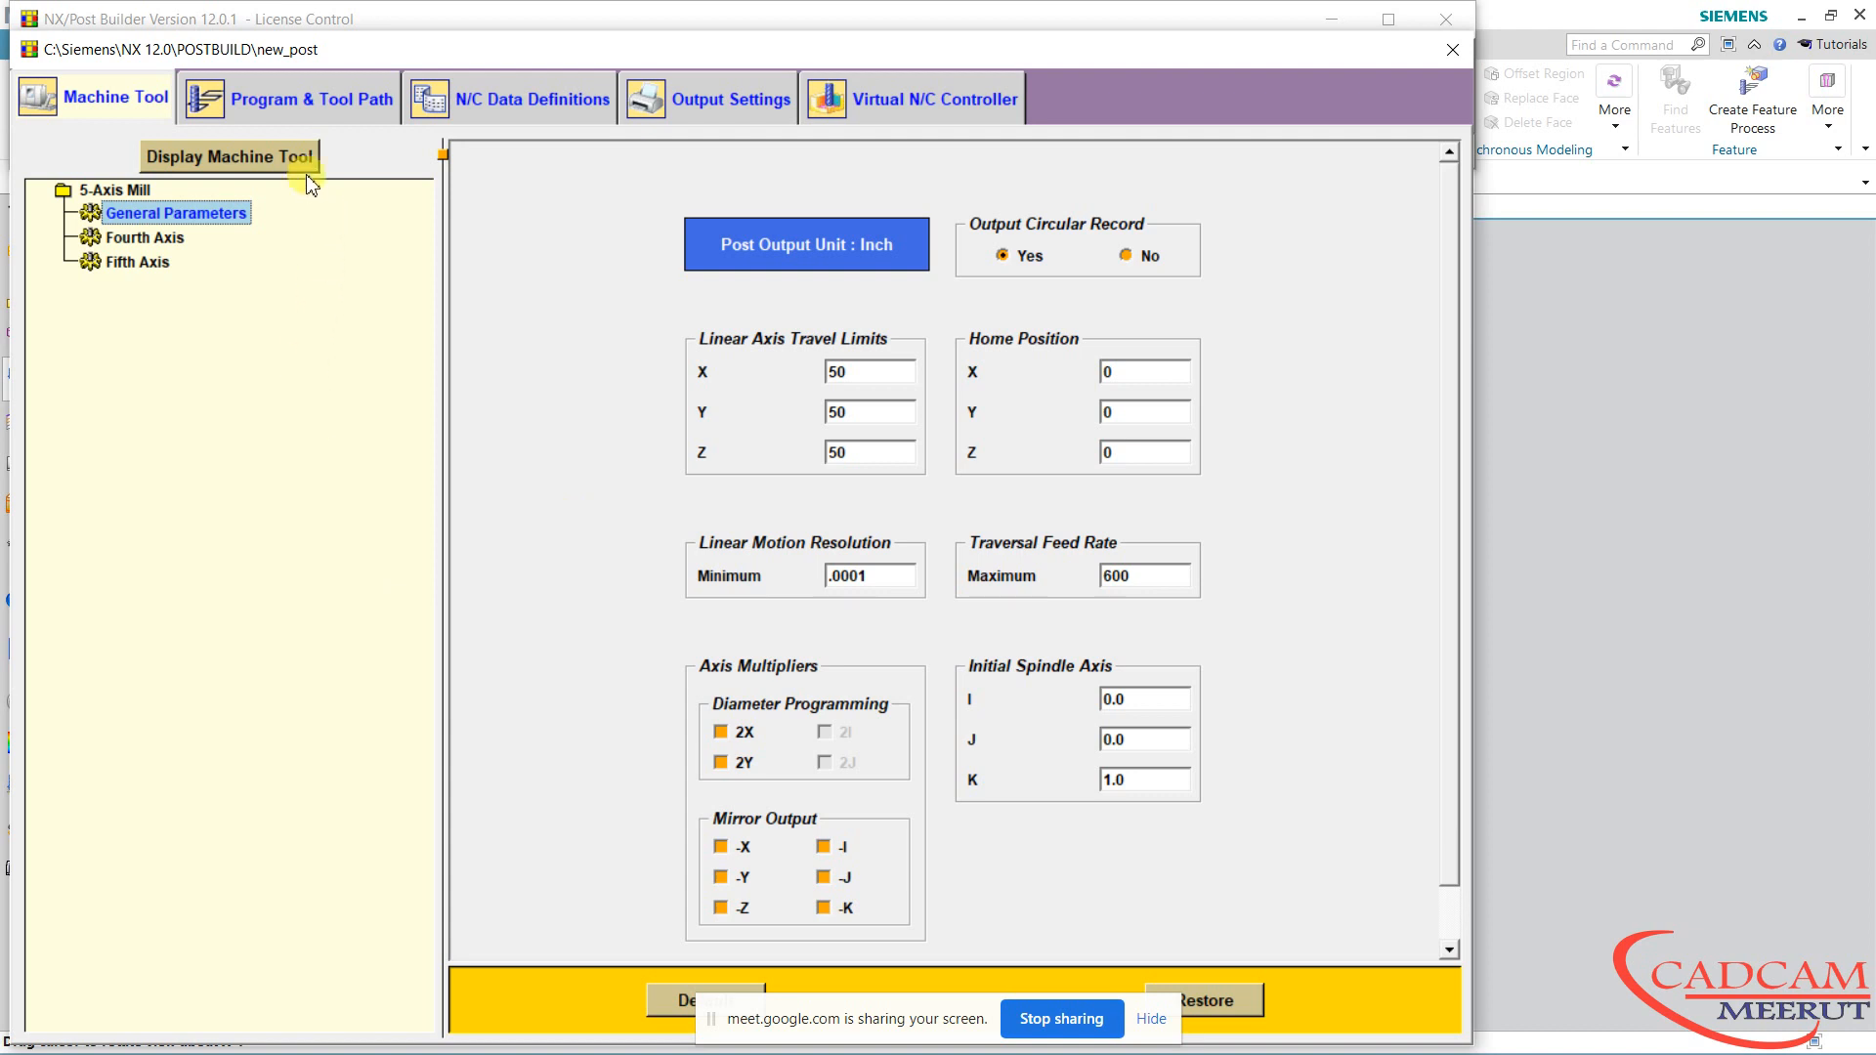
left_click(293, 159)
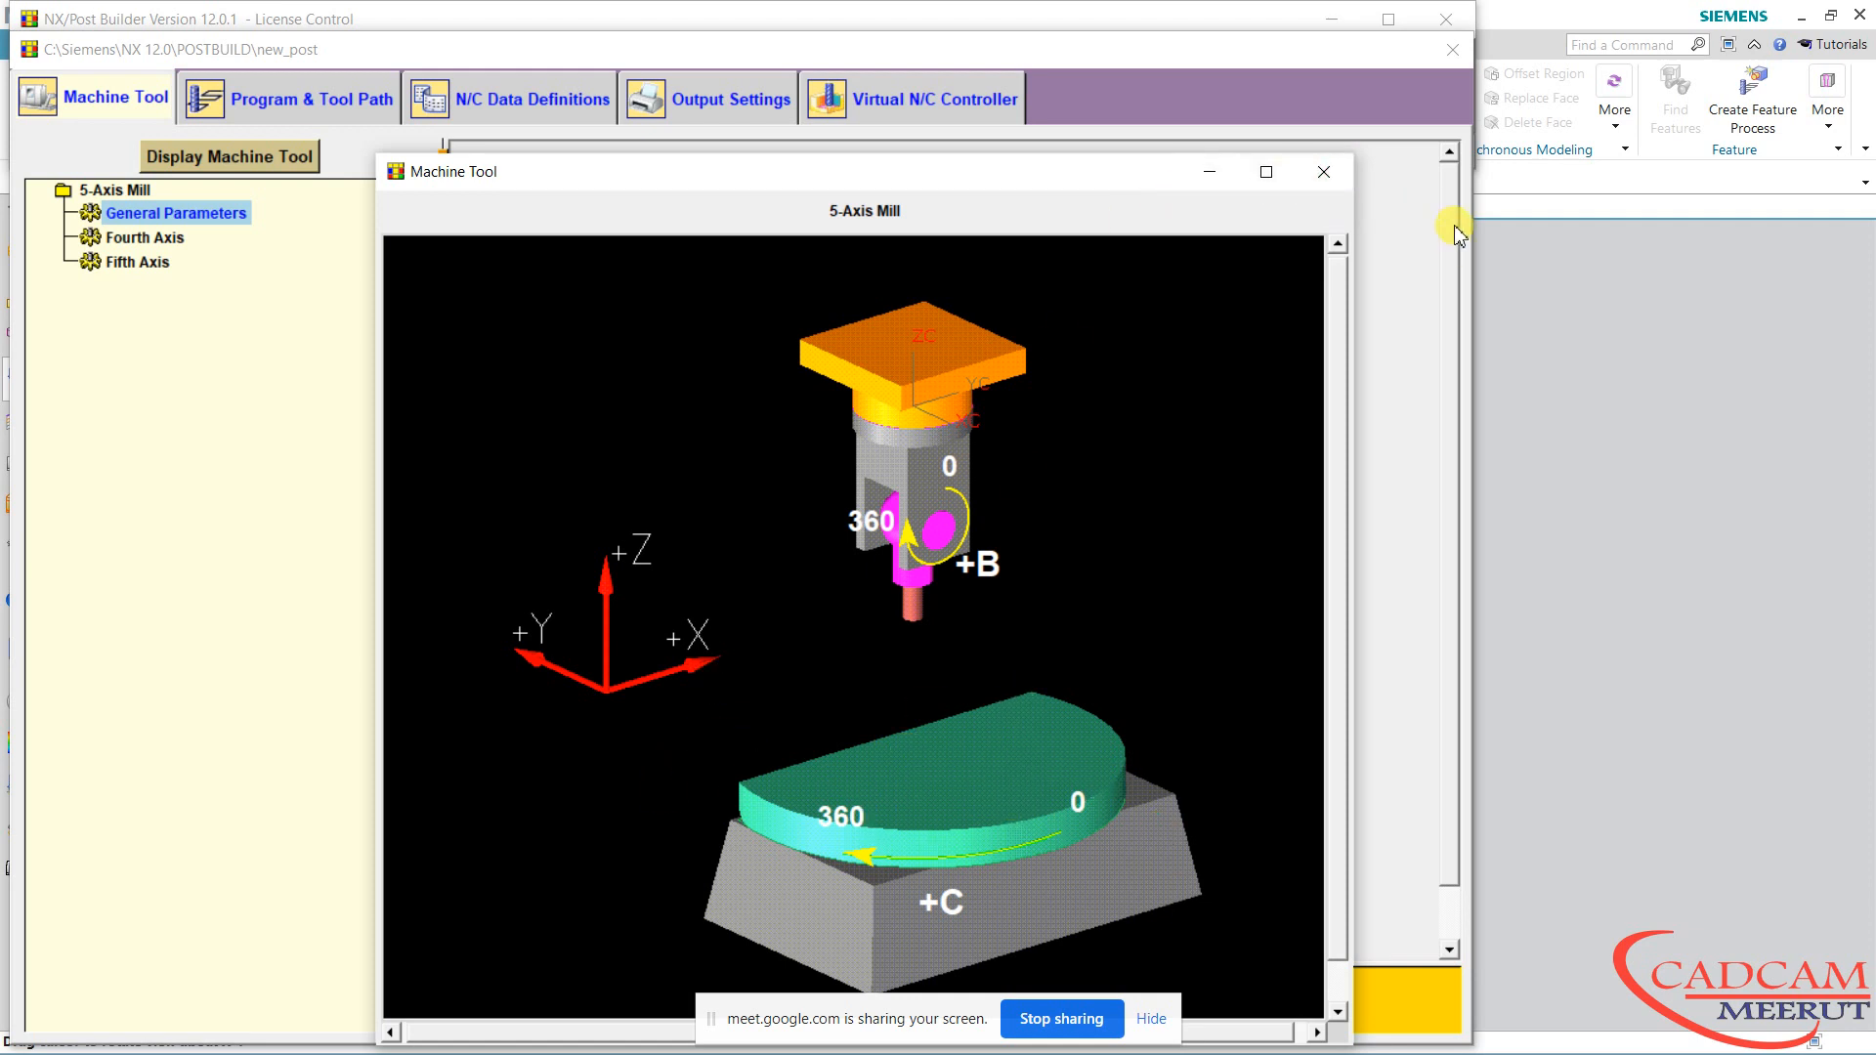
left_click(1340, 175)
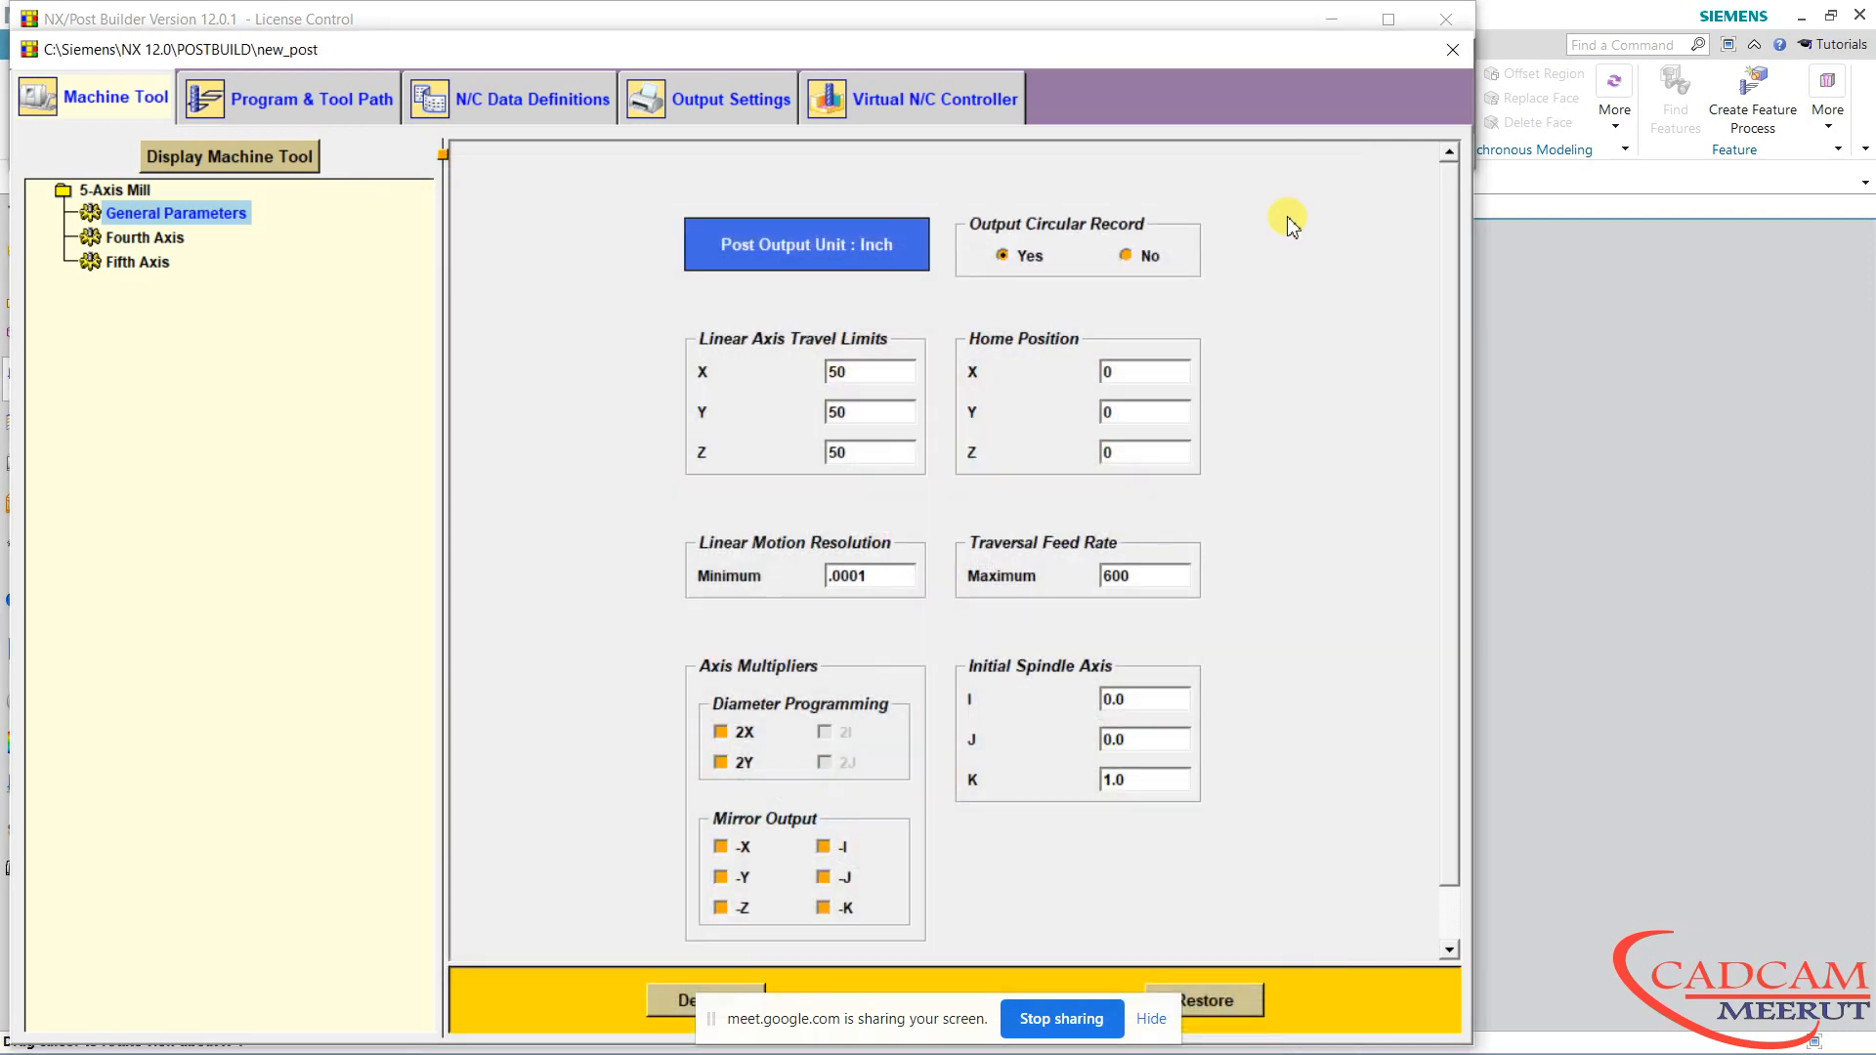
left_click(1454, 49)
left_click(966, 623)
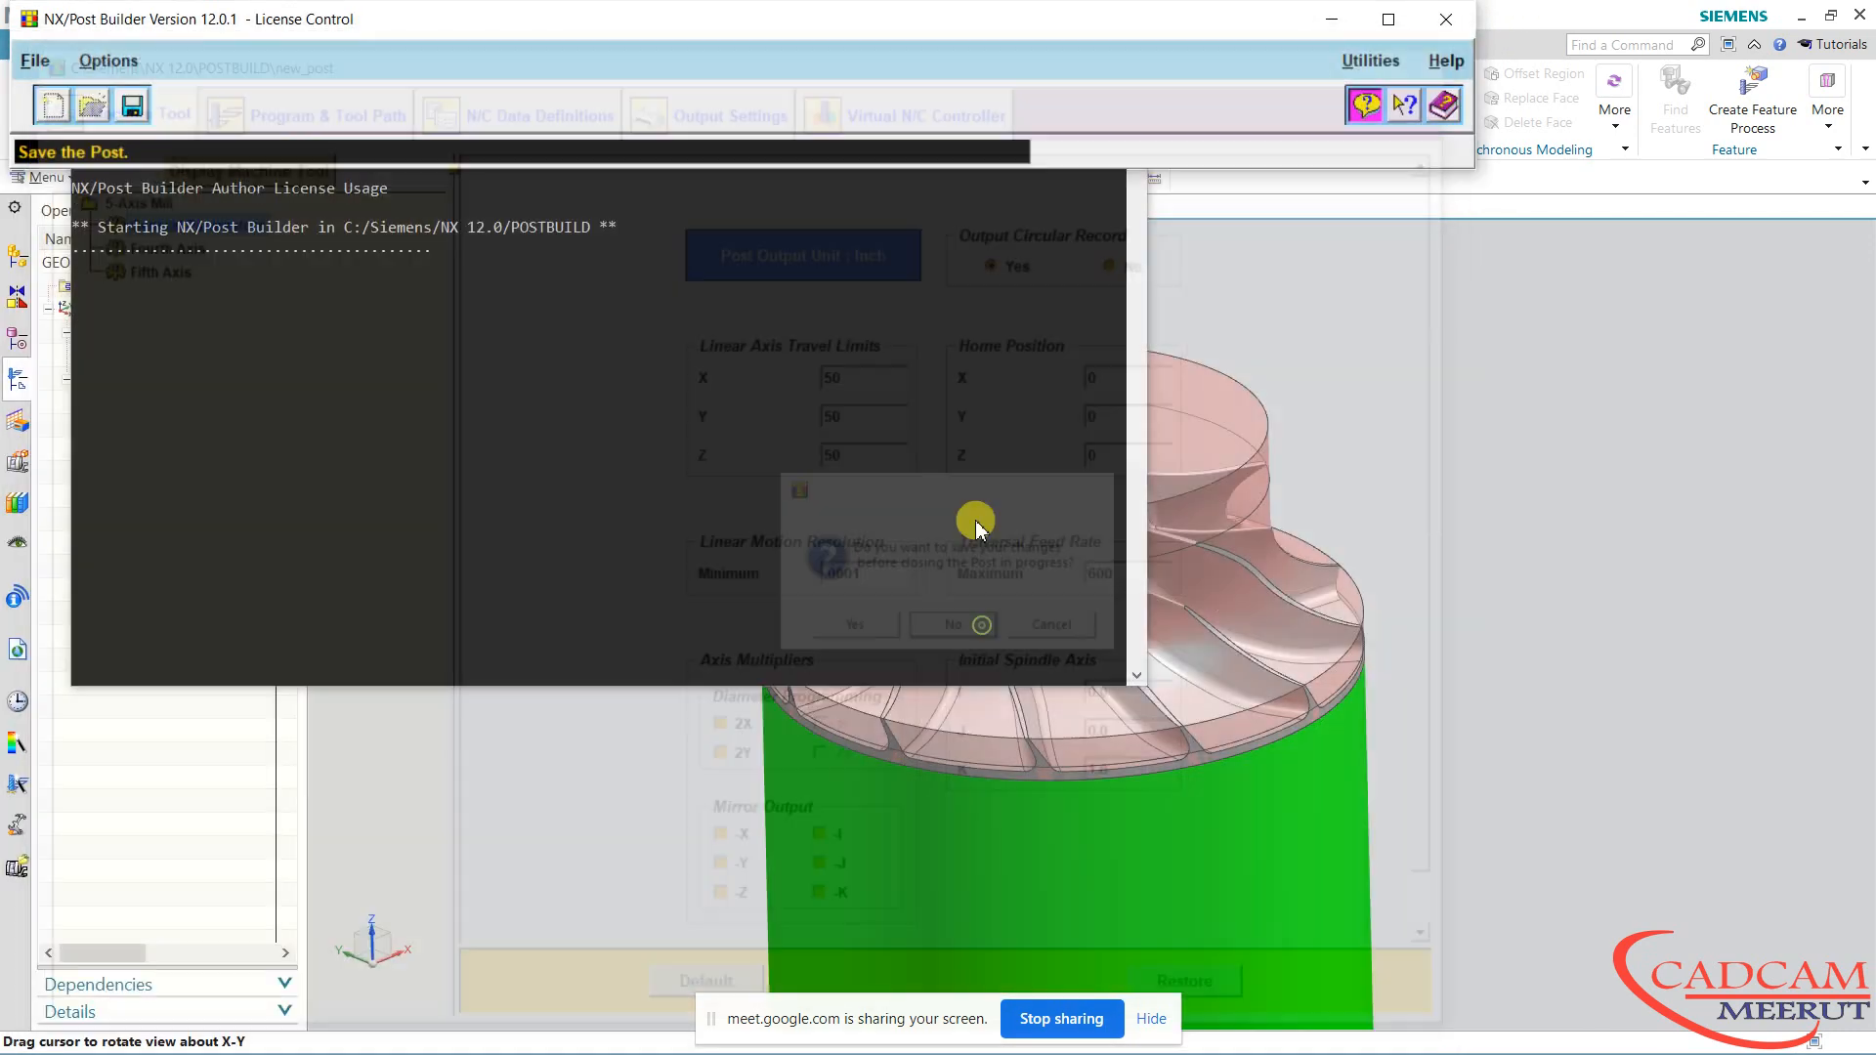
left_click(1446, 18)
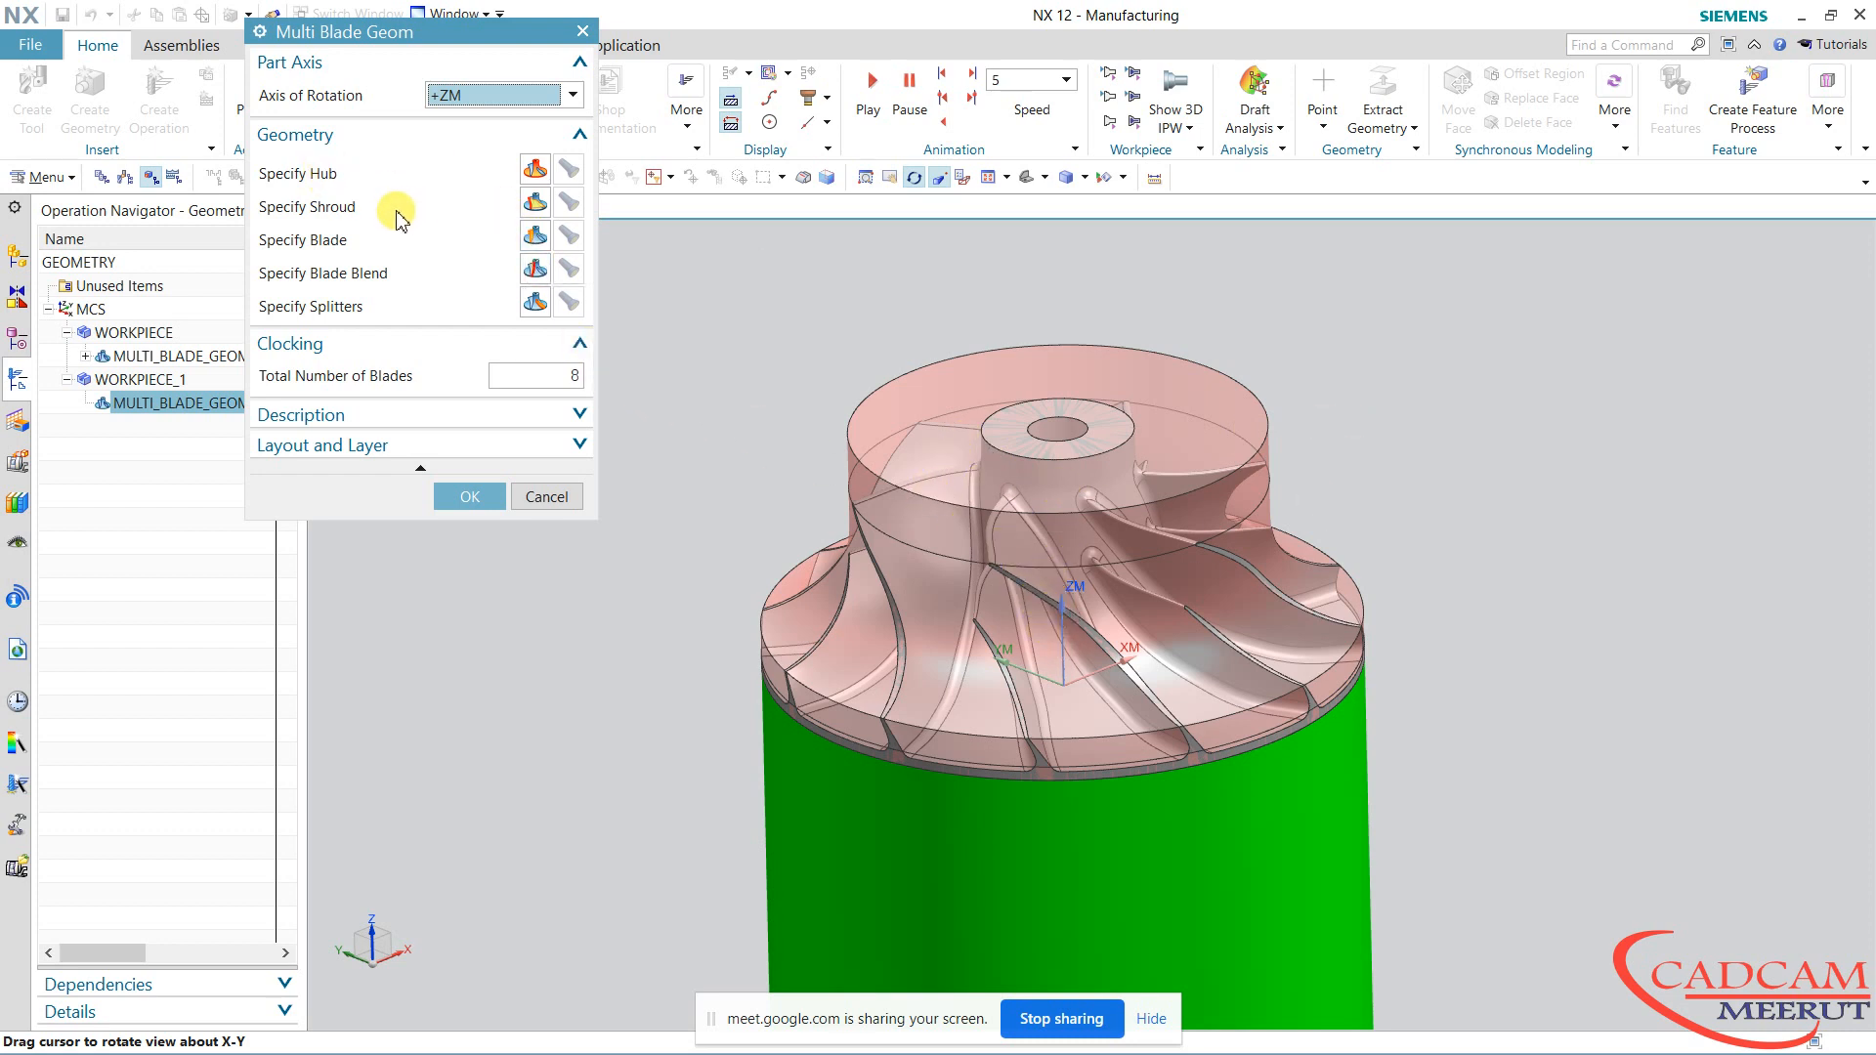
left_click(535, 172)
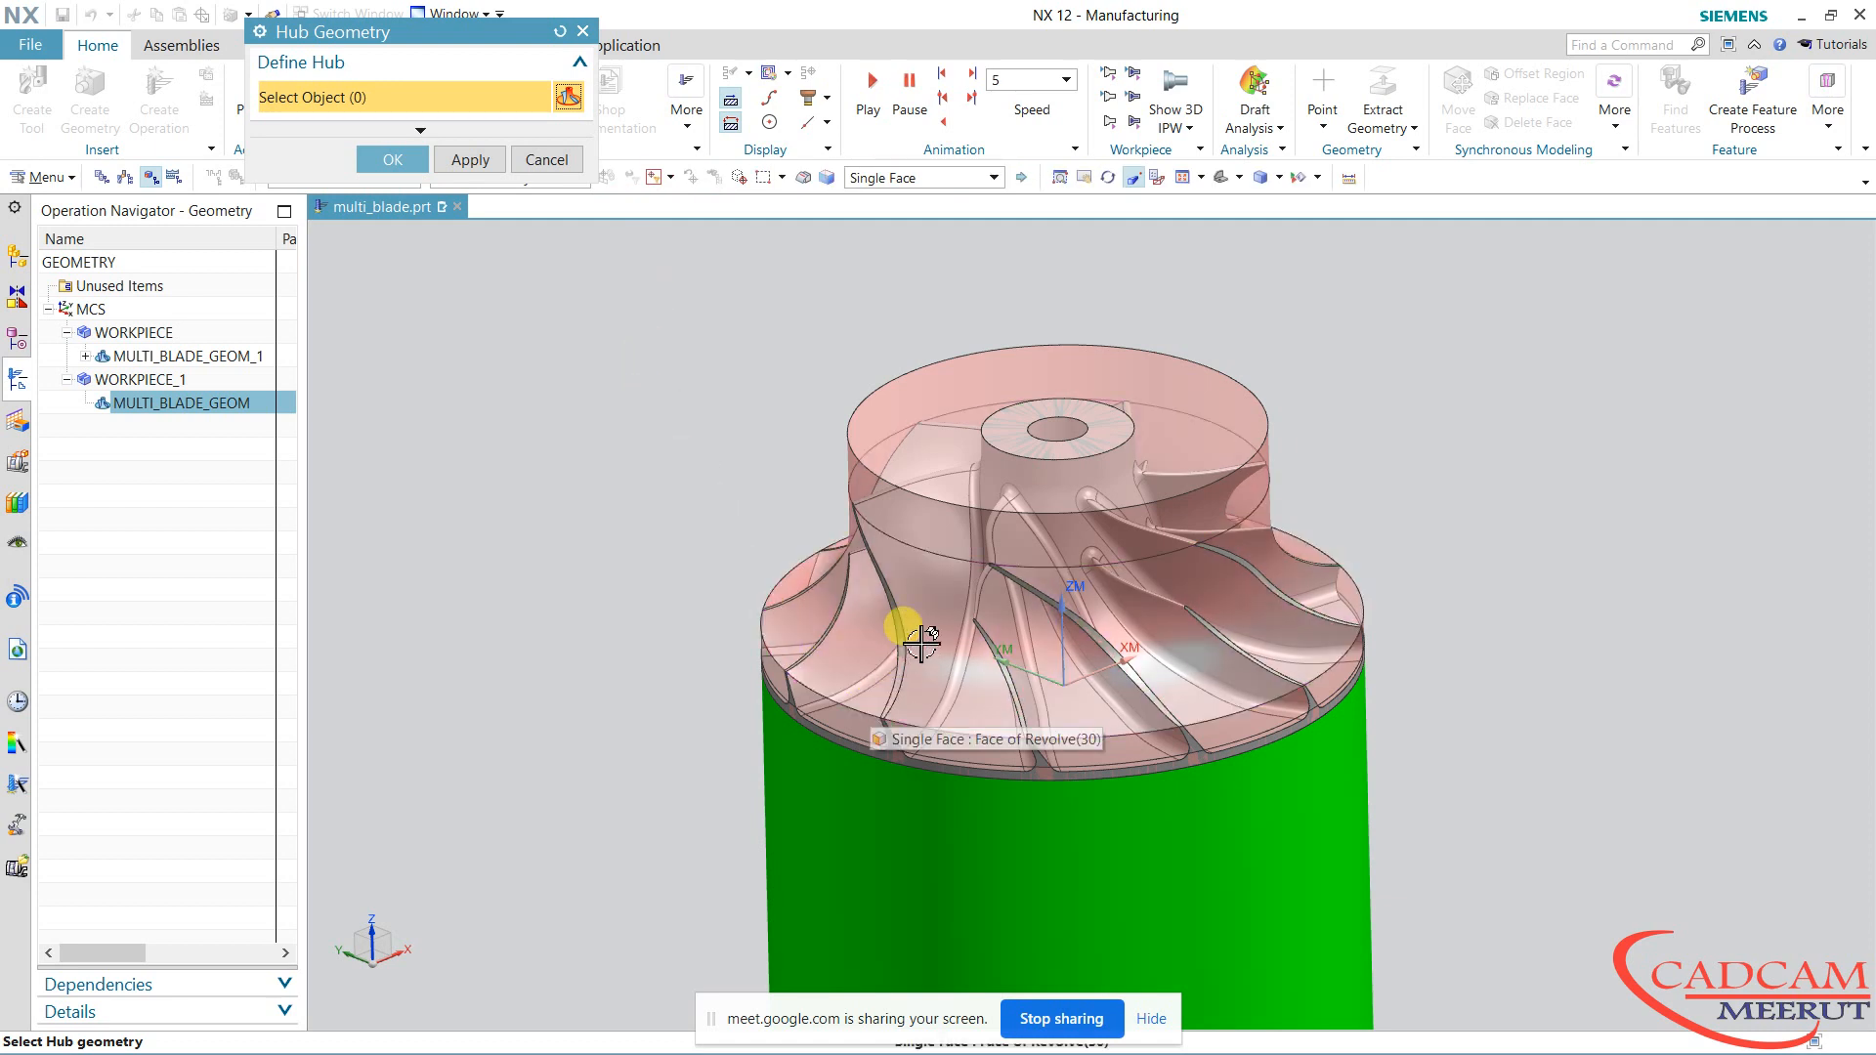
left_click(546, 159)
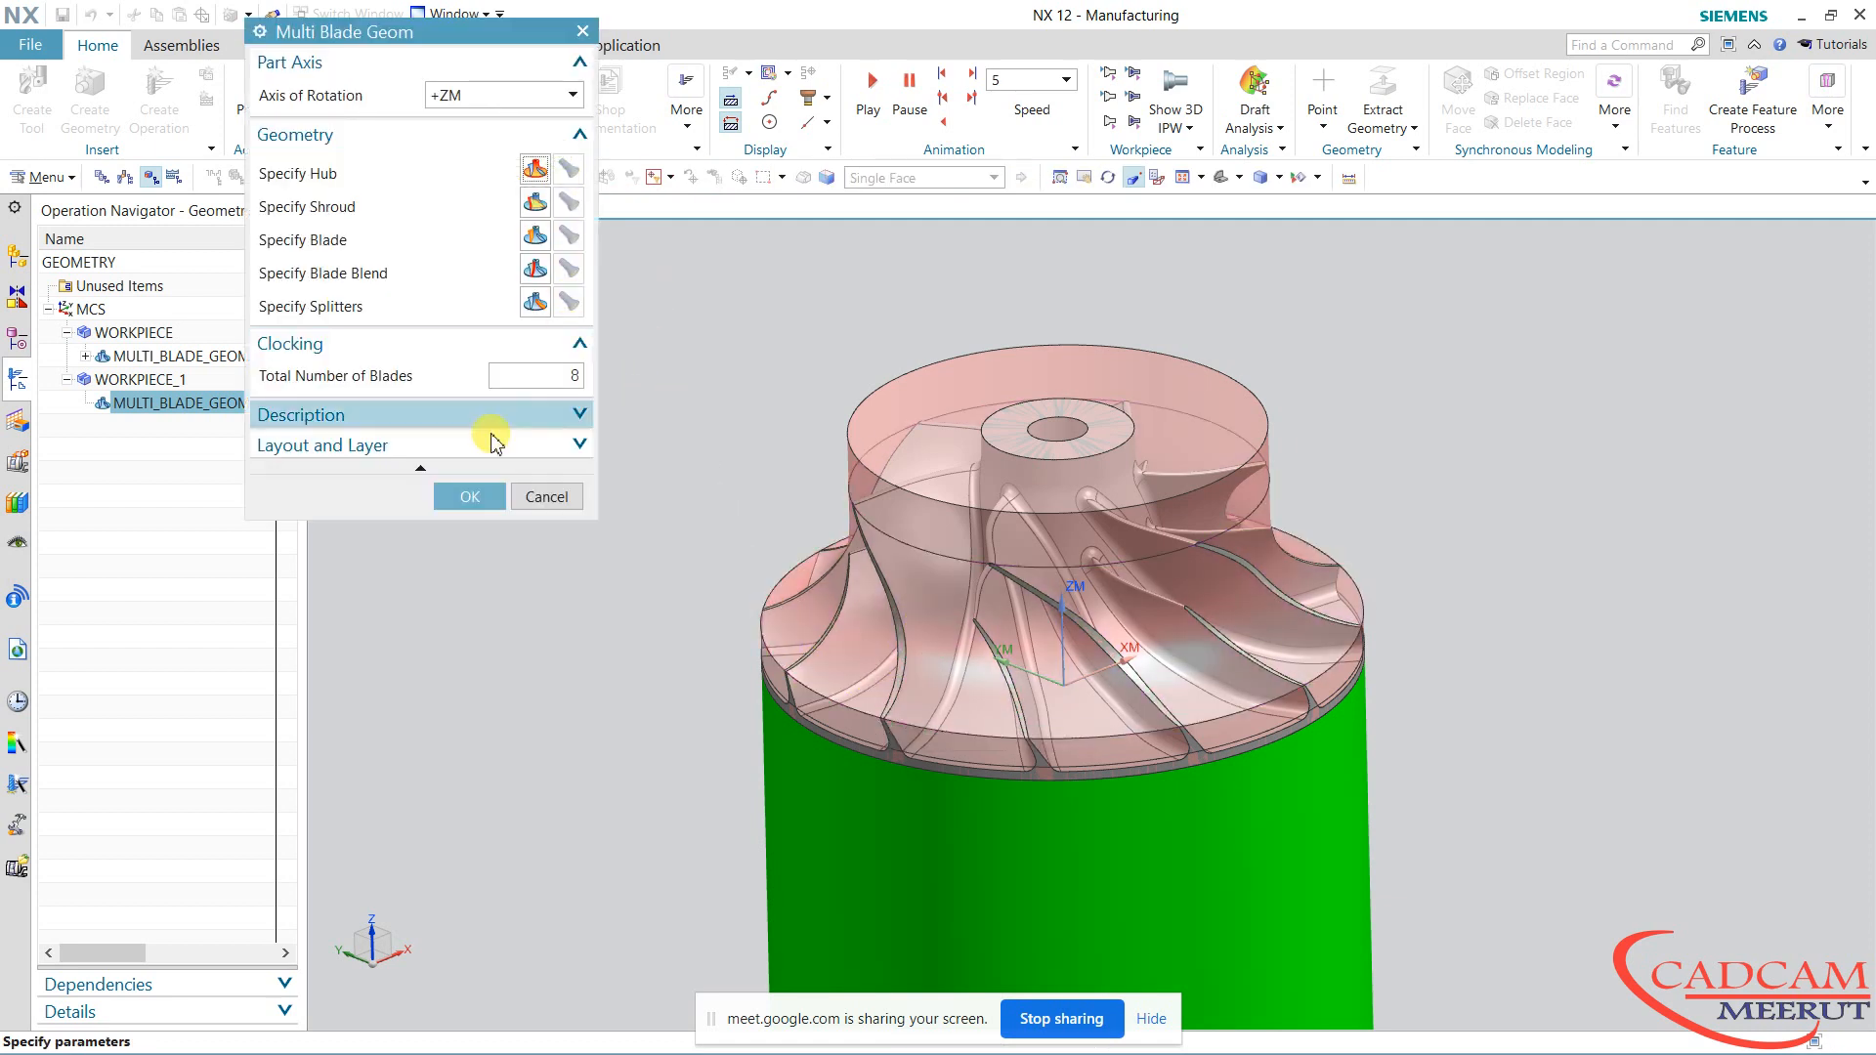
left_click(462, 495)
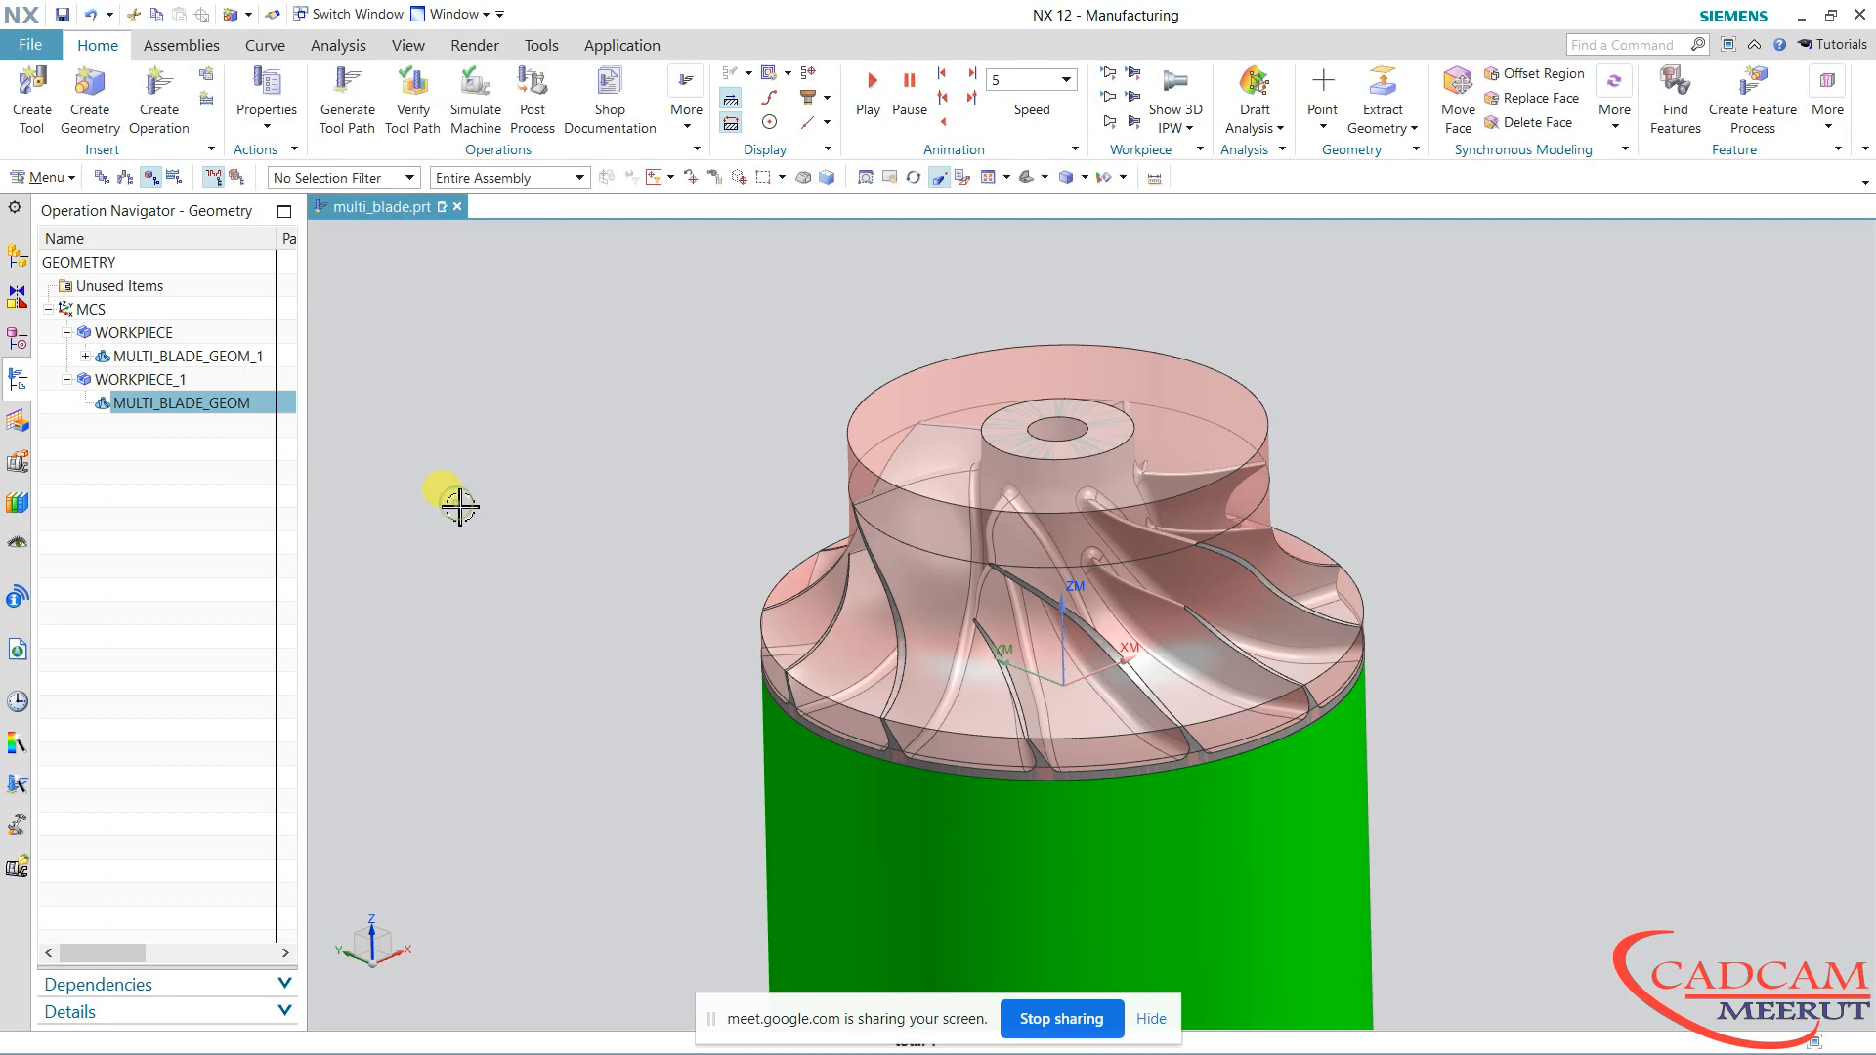
Hide the transparent Revolve (30) body around the impeller using the model history
left_click(18, 338)
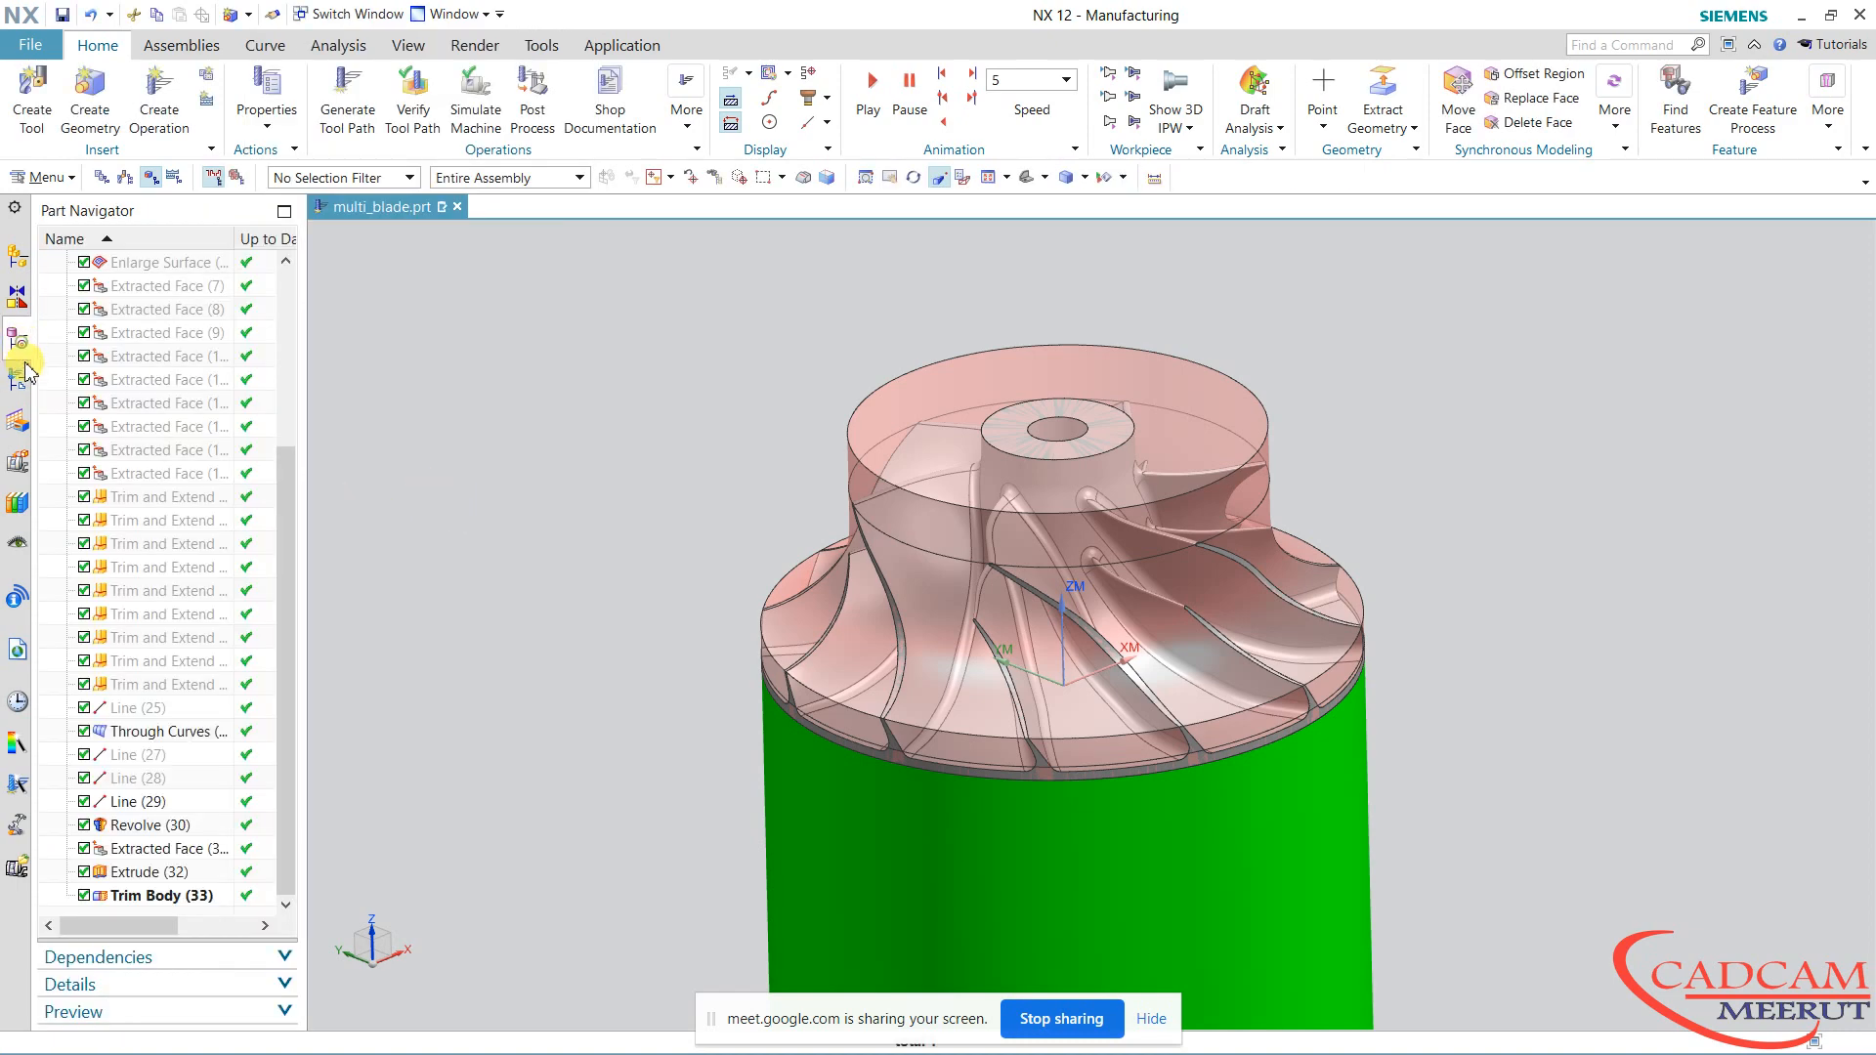
left_click(163, 826)
right_click(163, 826)
left_click(231, 470)
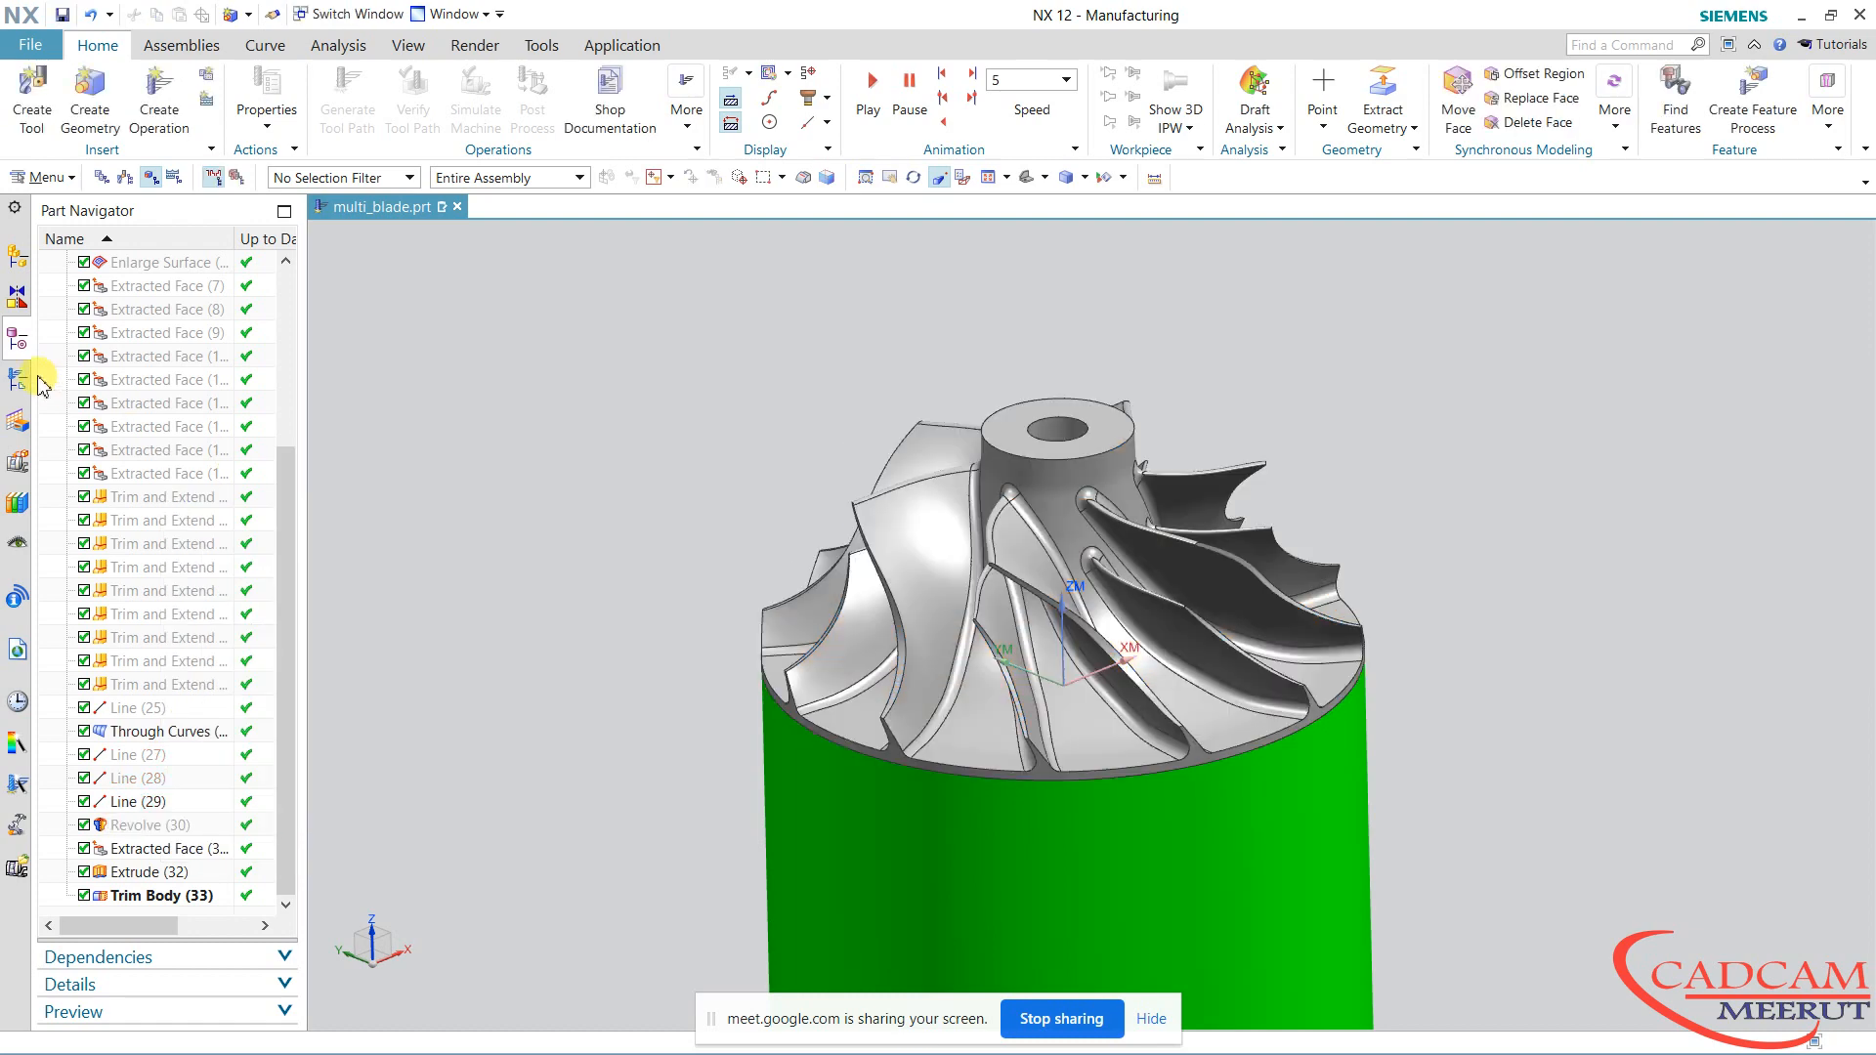
Edit MULTI_BLADE_GEOM under WORKPIECE_1 and specify the impeller's curved hub face between the blades as the hub geometry
left_click(18, 379)
double_click(218, 403)
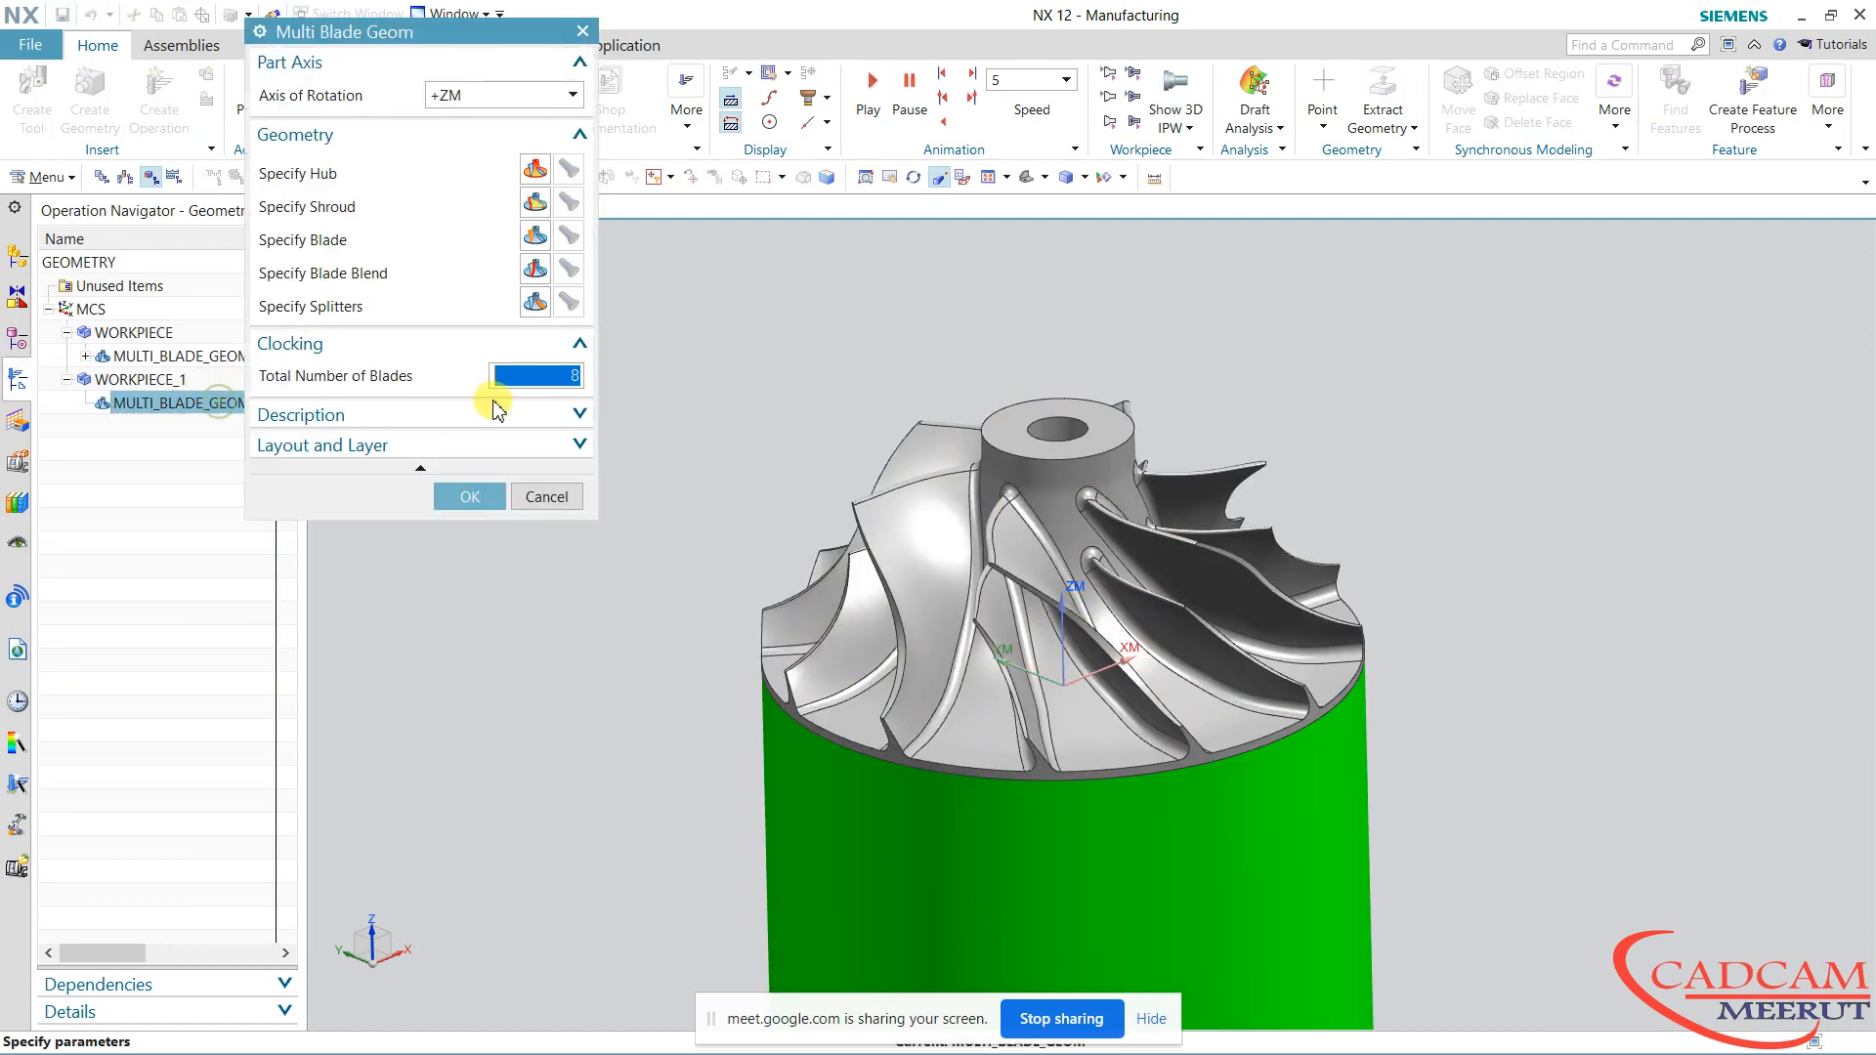
left_click(535, 169)
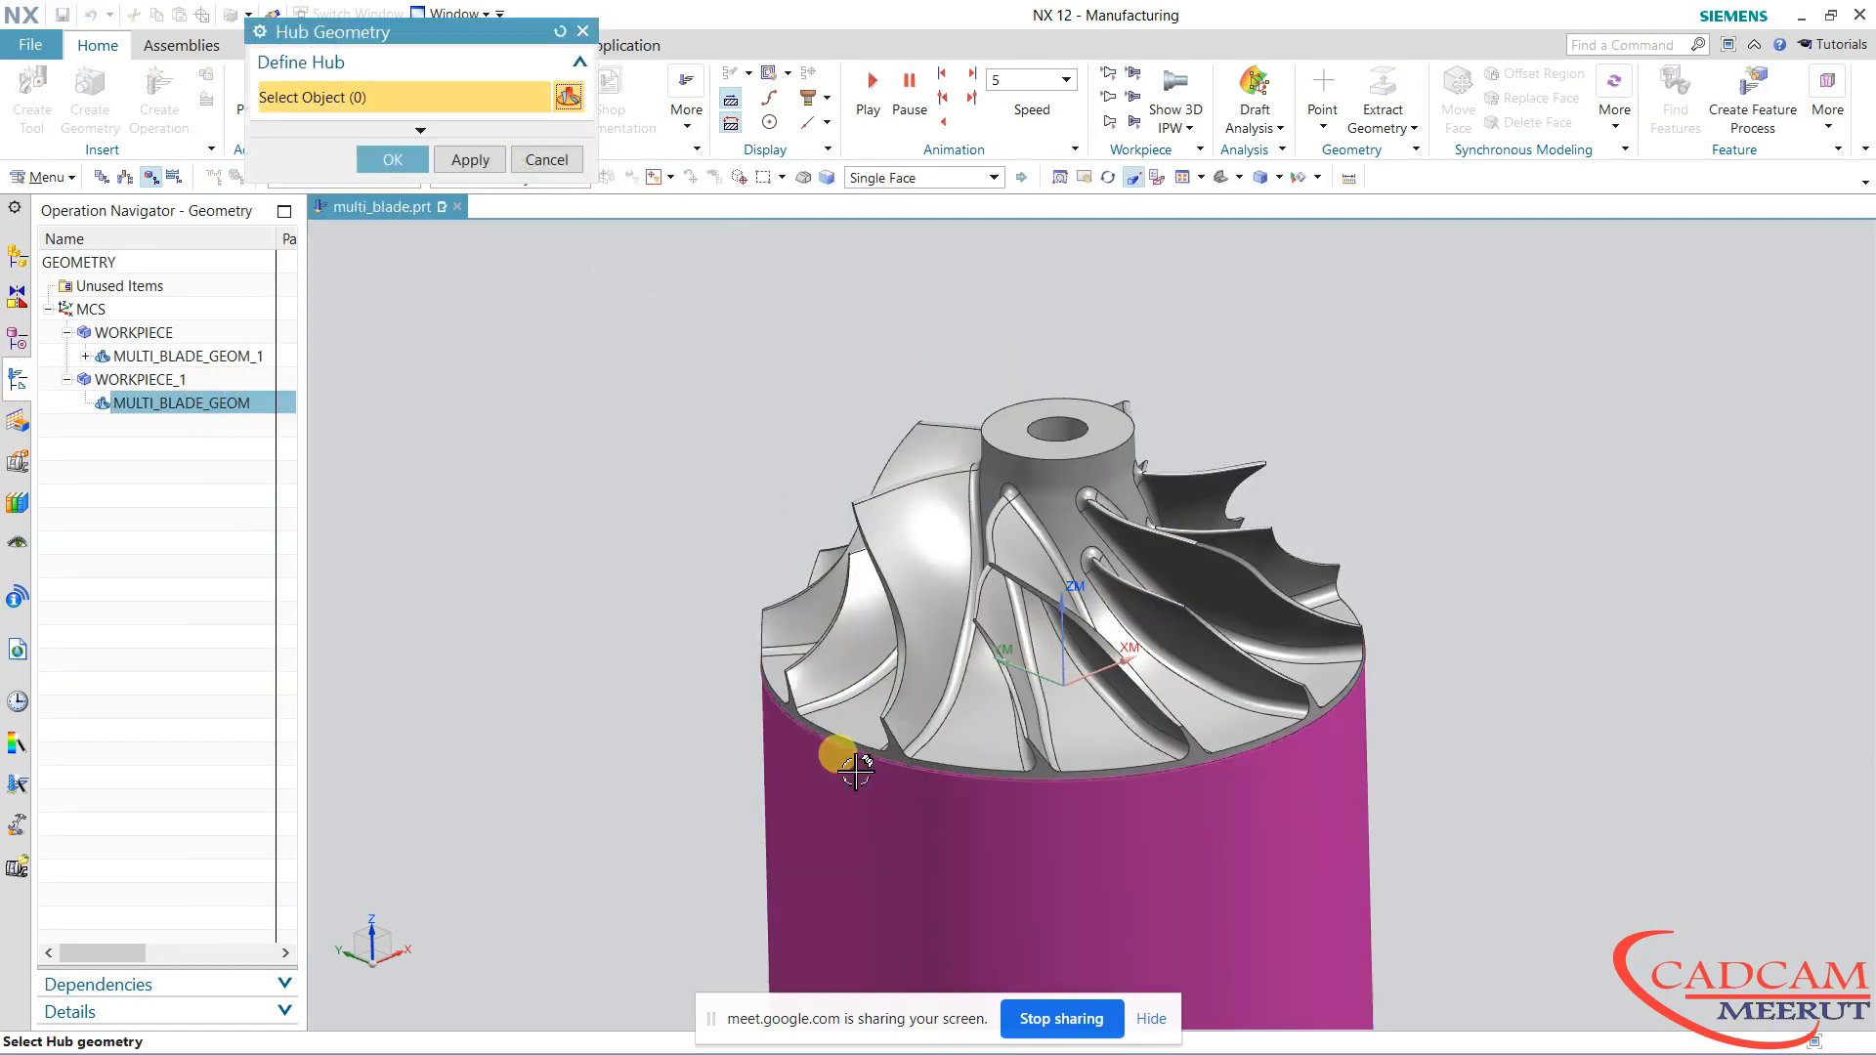
left_click(837, 742)
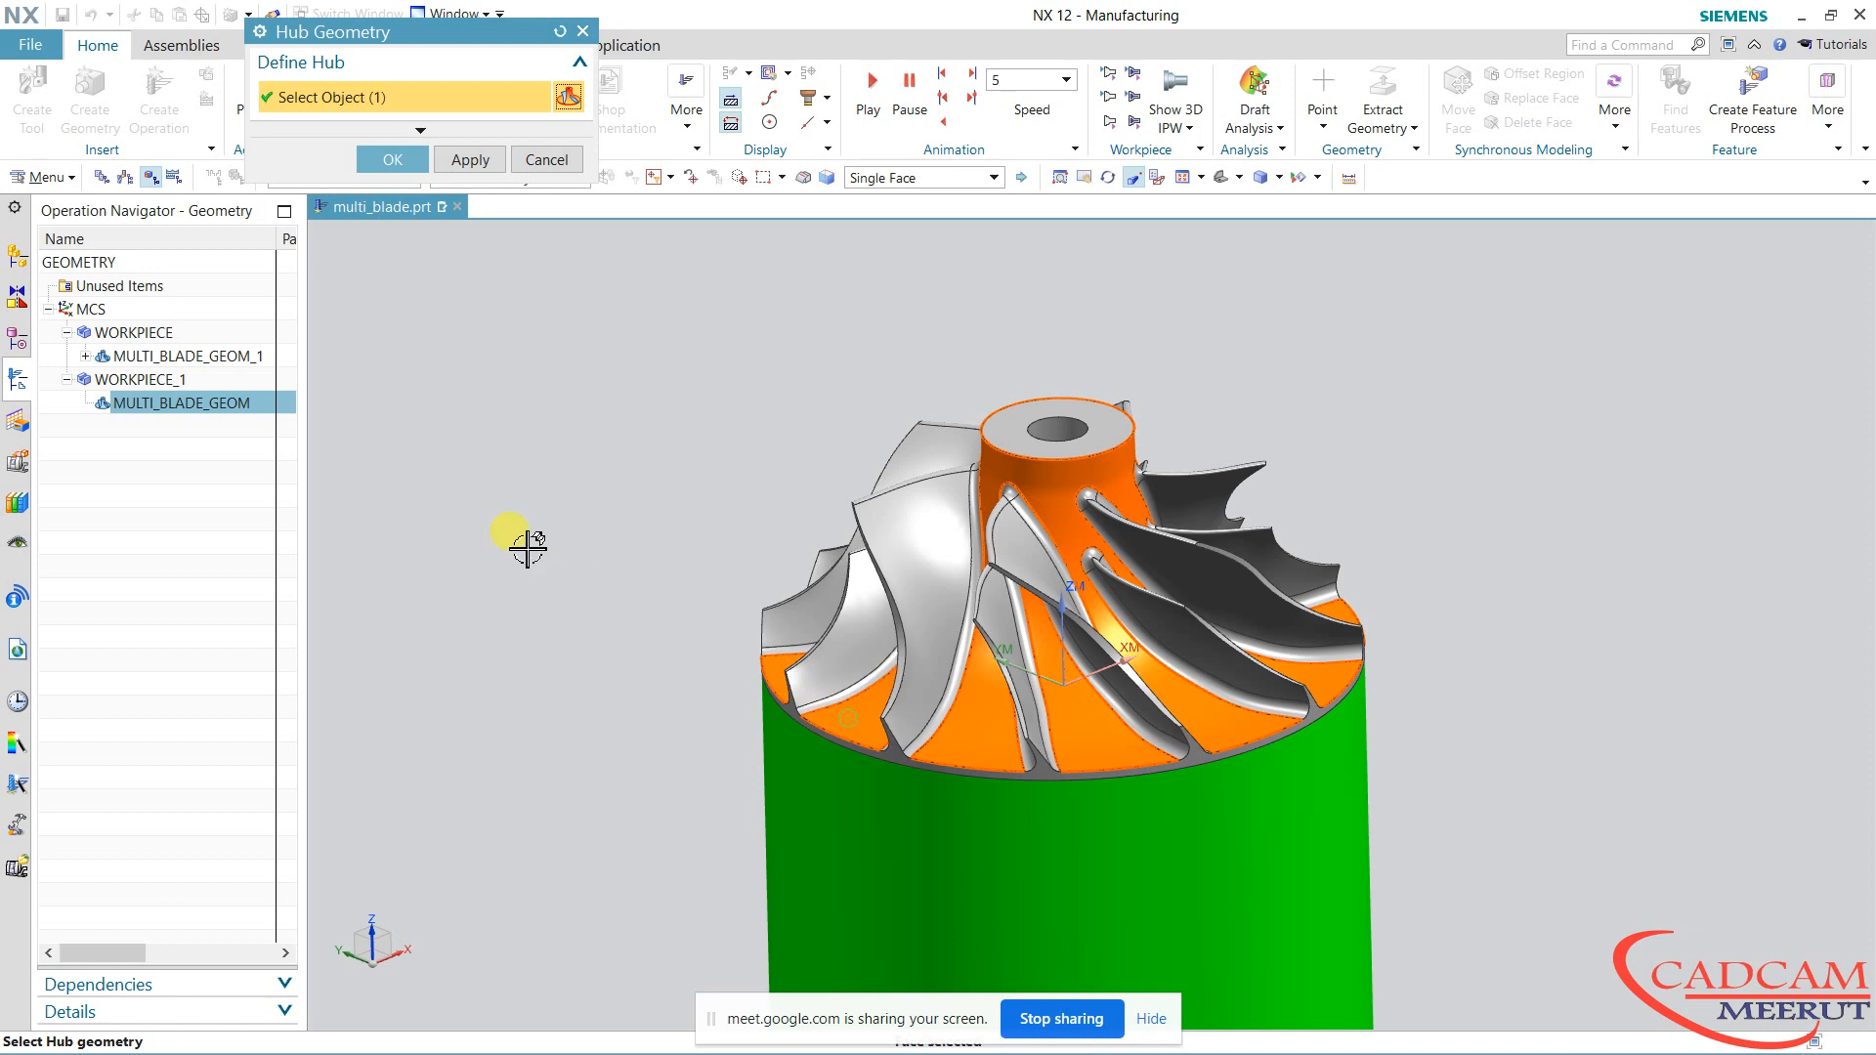
left_click(390, 164)
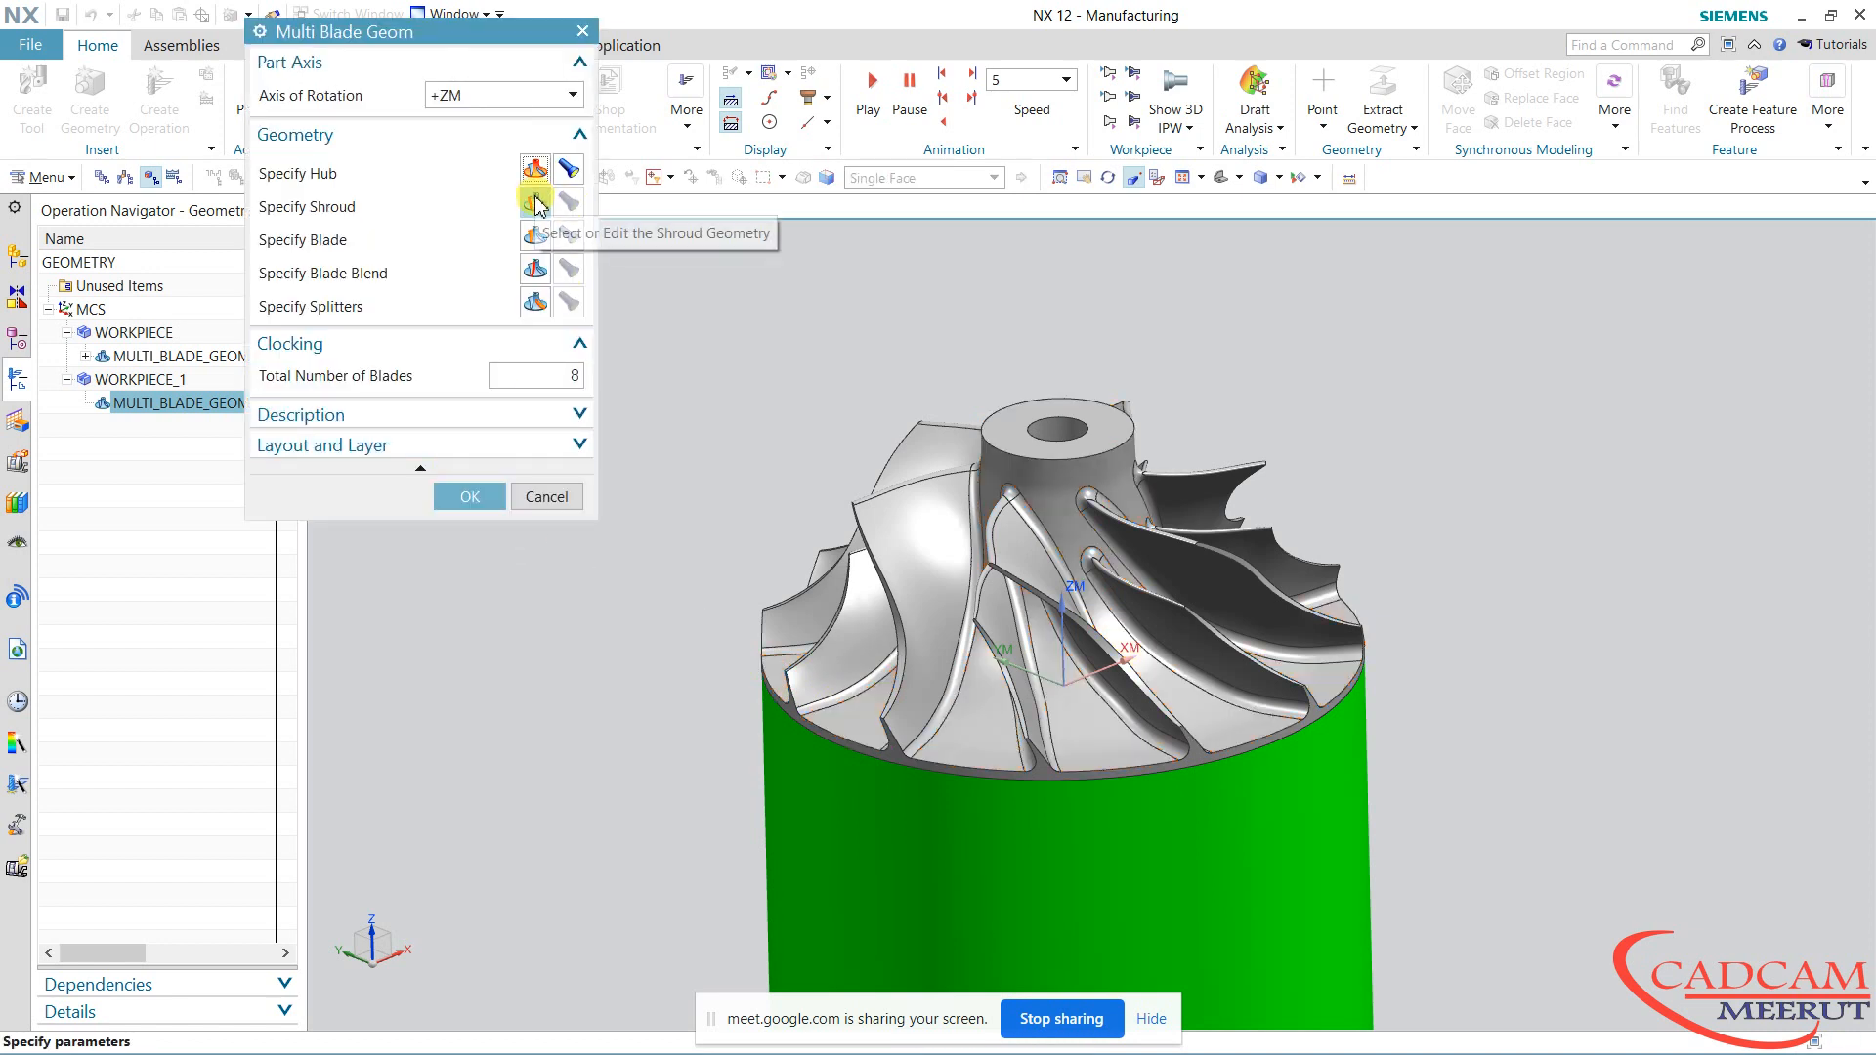
Specify the narrow outer rim face of one main blade as the shroud geometry
left_click(535, 197)
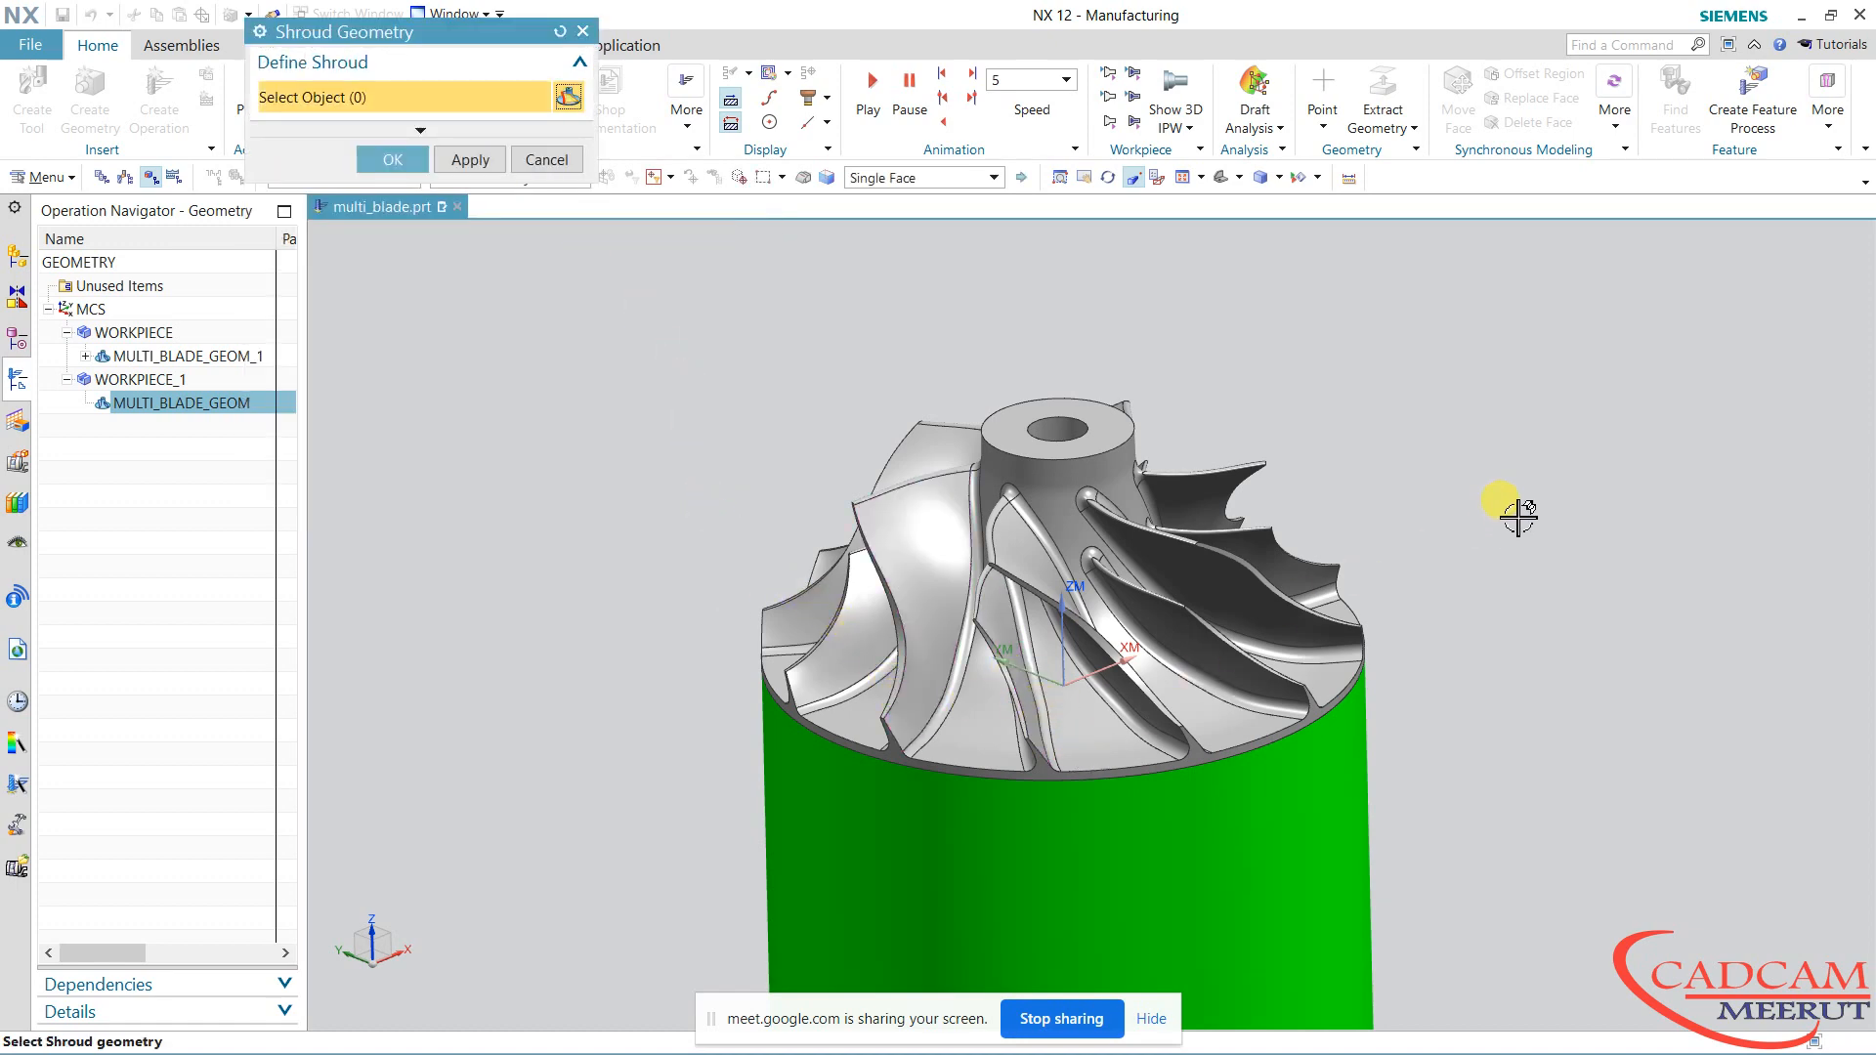
middle_click_drag(1515, 507, 1466, 519)
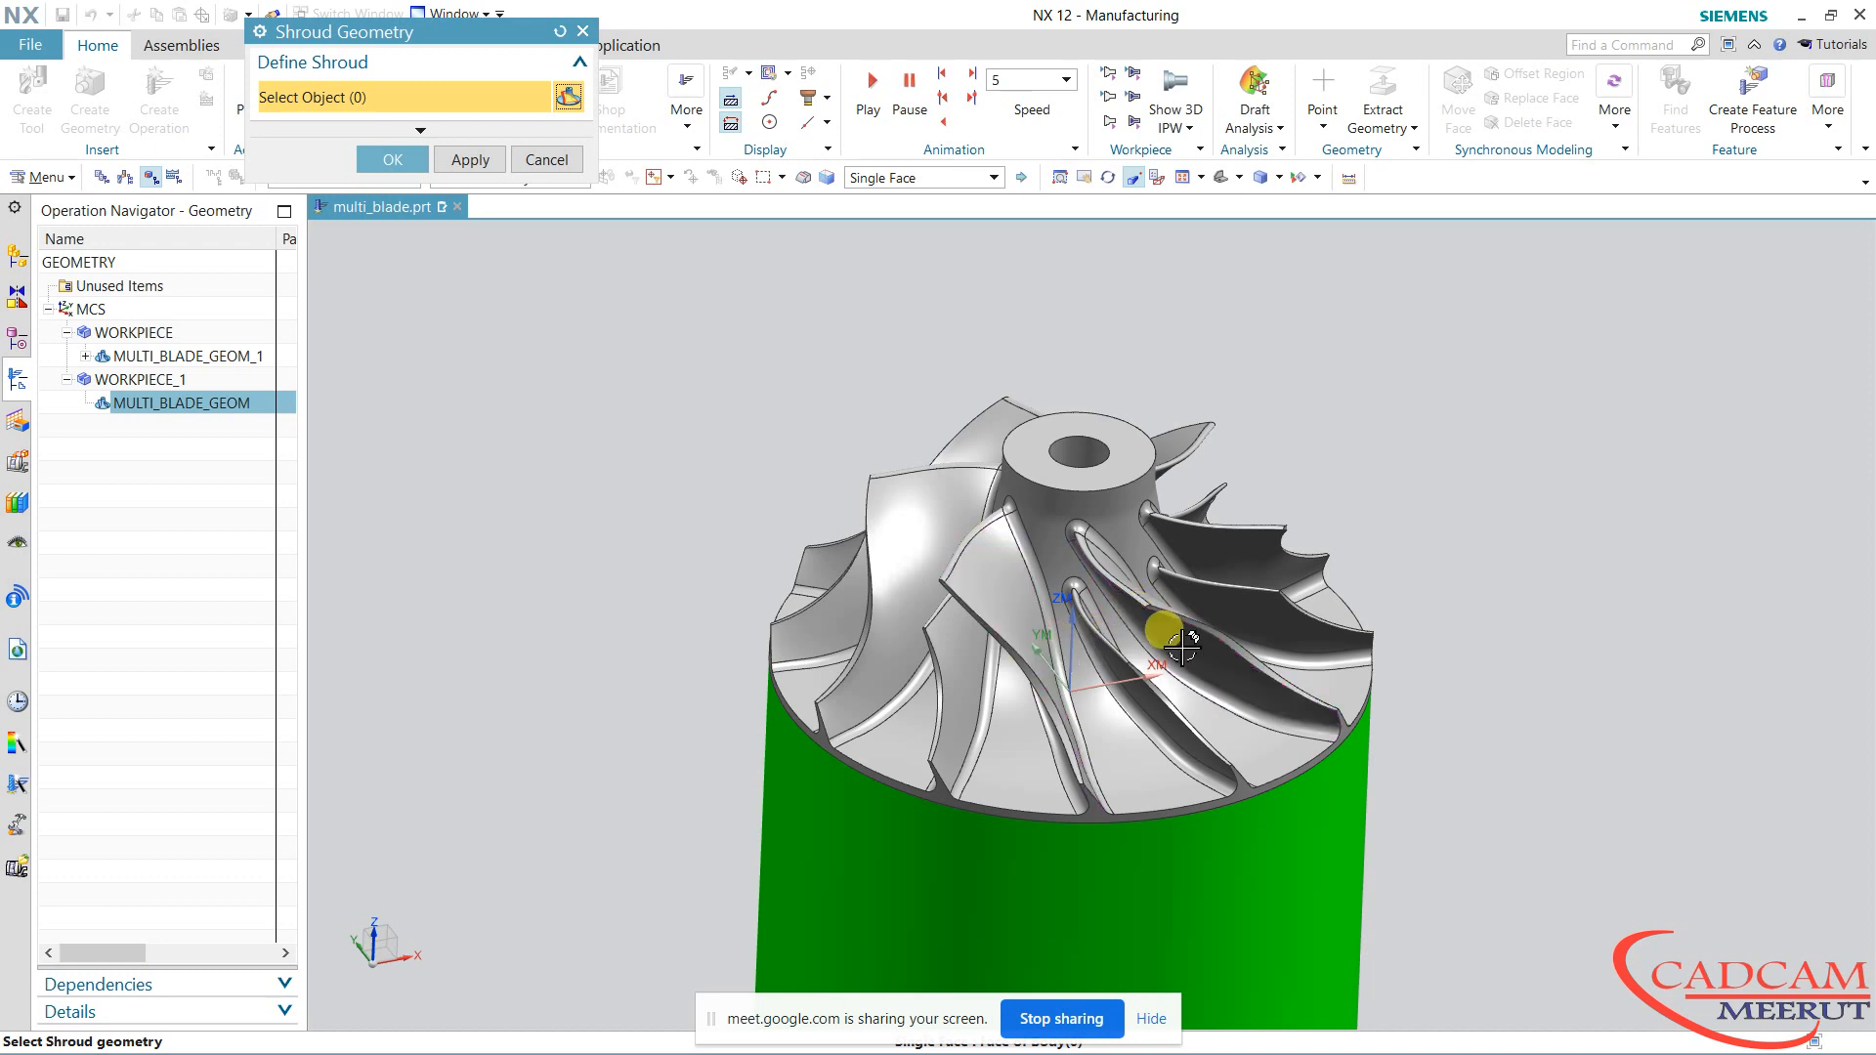
left_click(1019, 670)
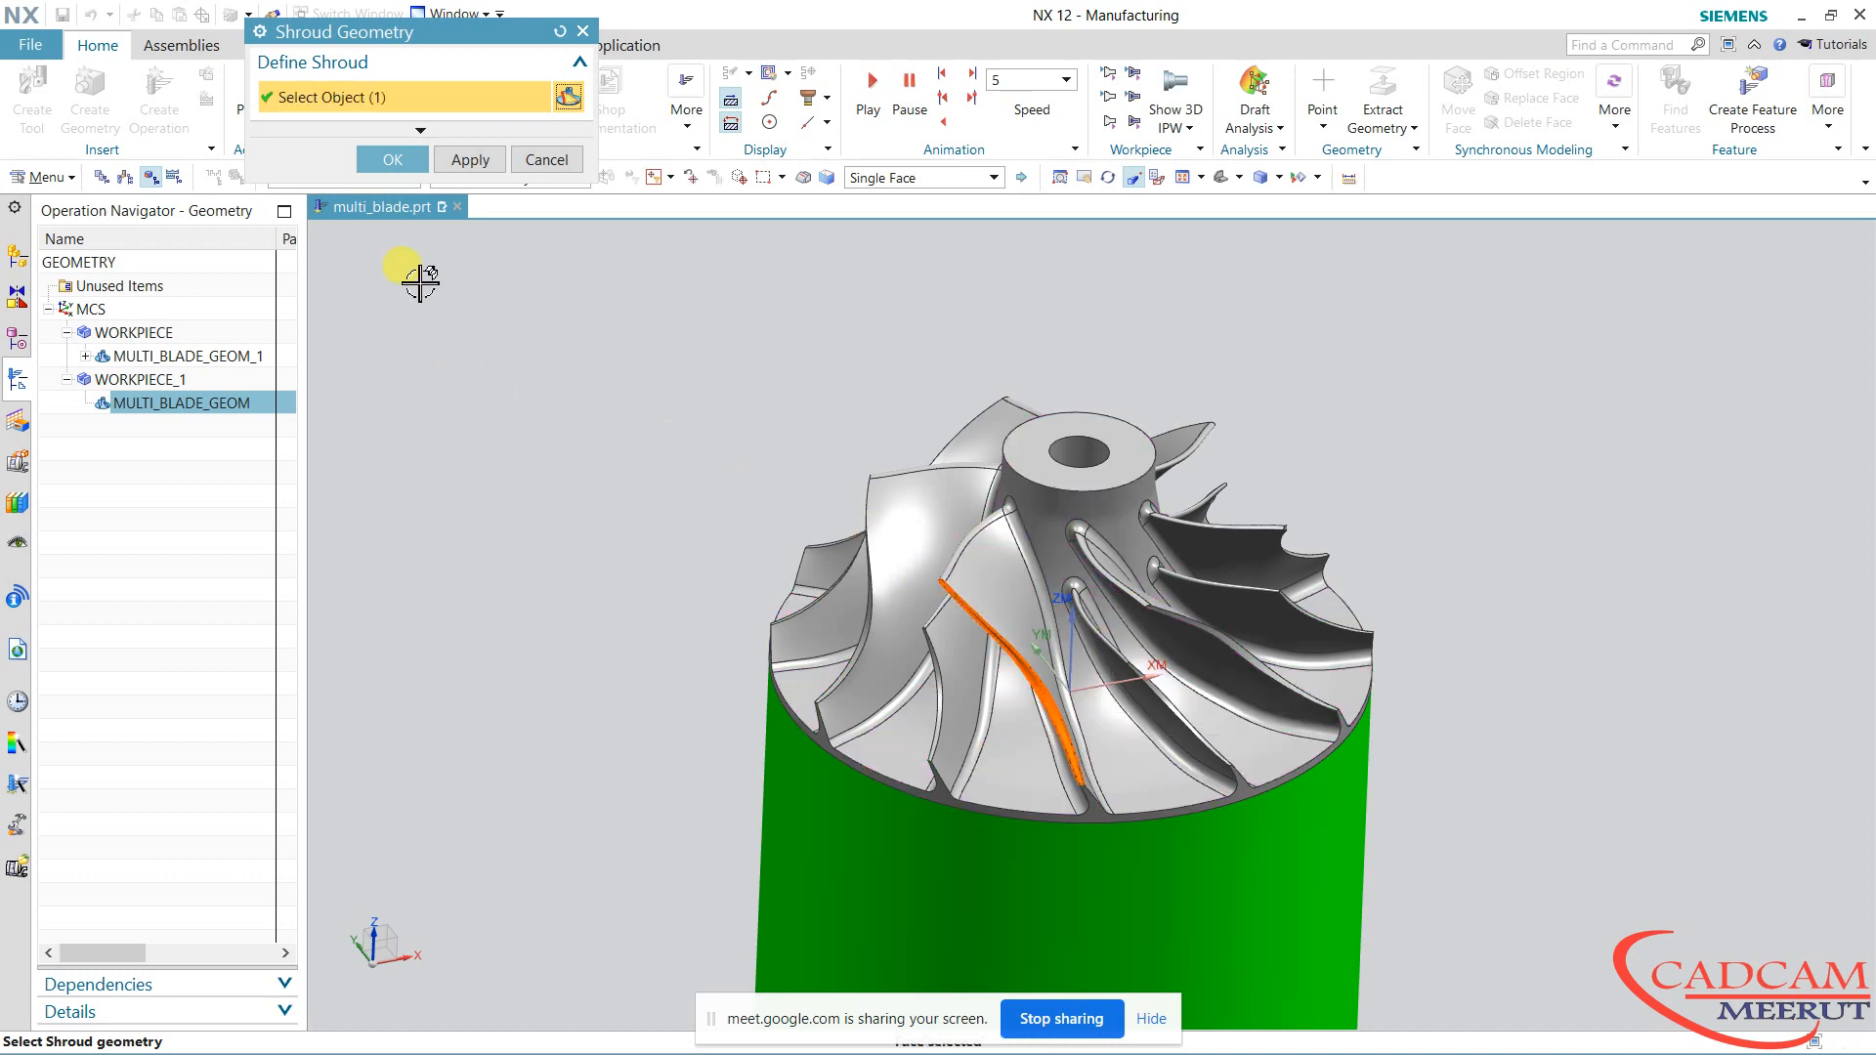
left_click(394, 160)
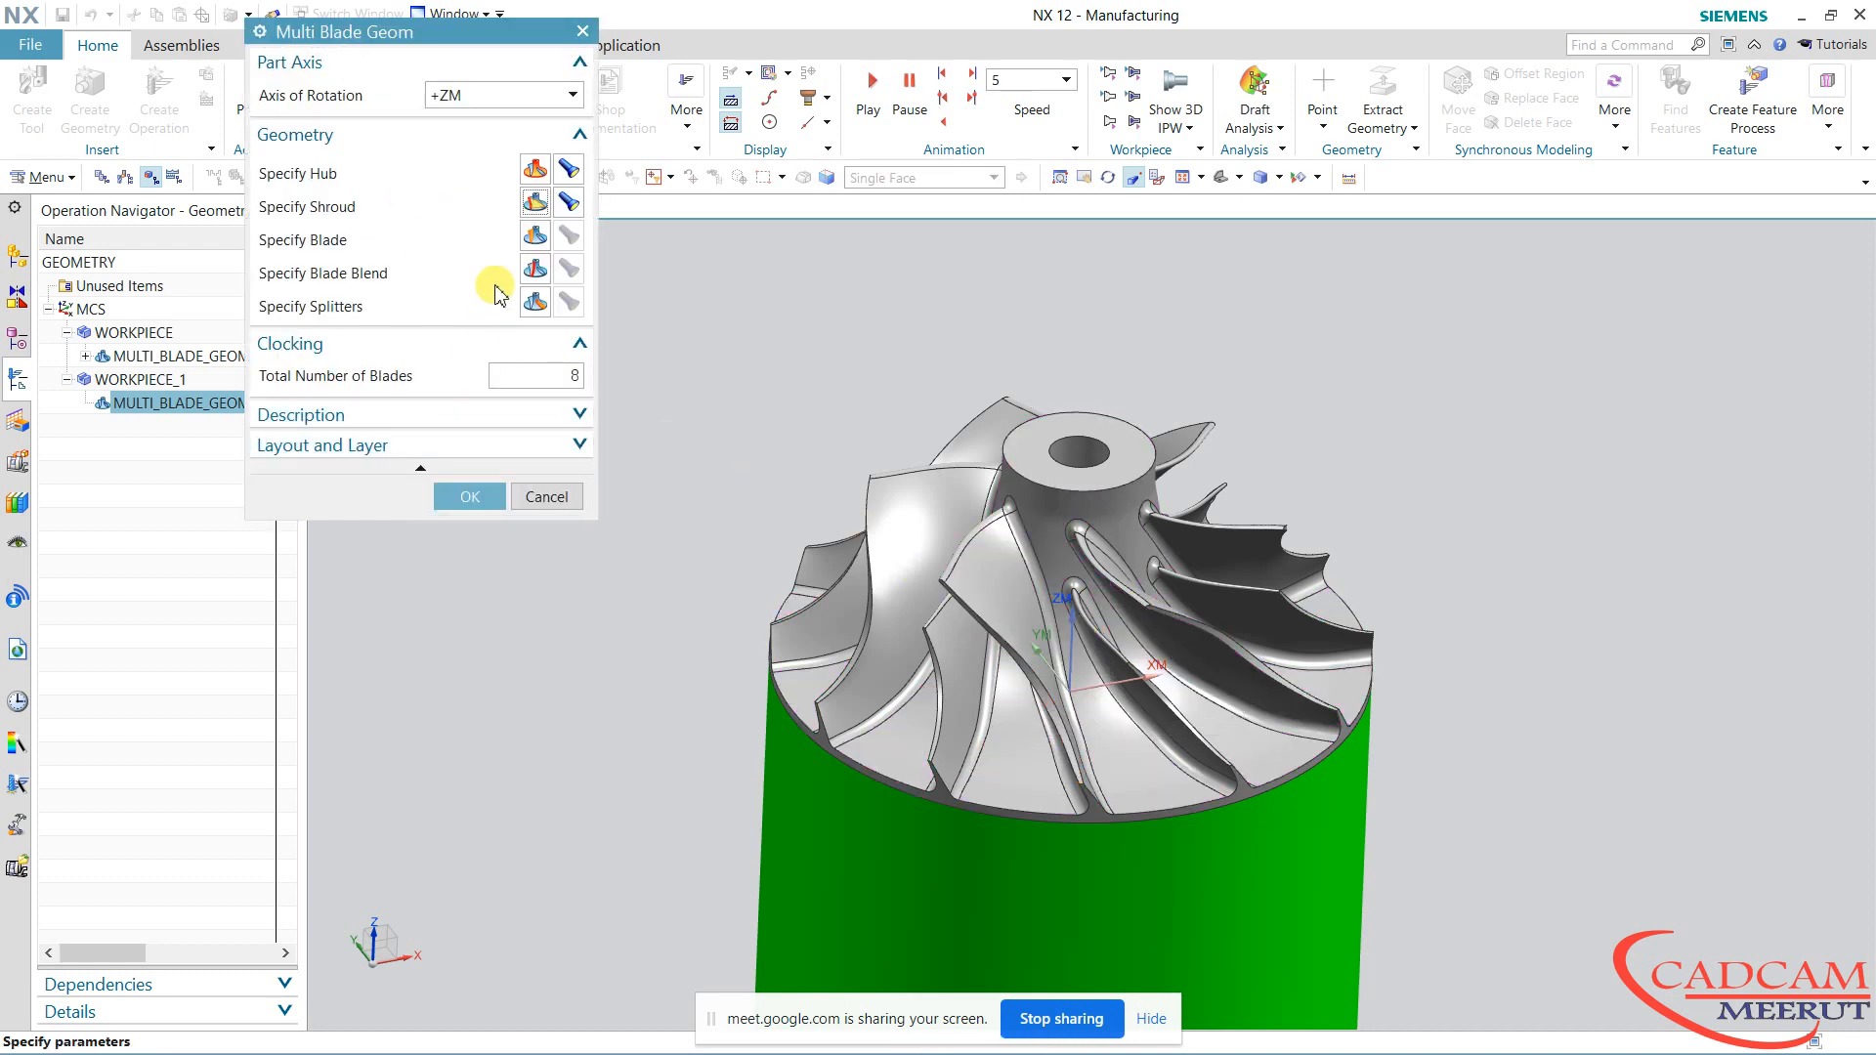
Specify the blade geometry using both side faces and the leading-edge face of the same main blade
left_click(535, 237)
left_click(998, 562)
scroll(987, 518, "up", 3)
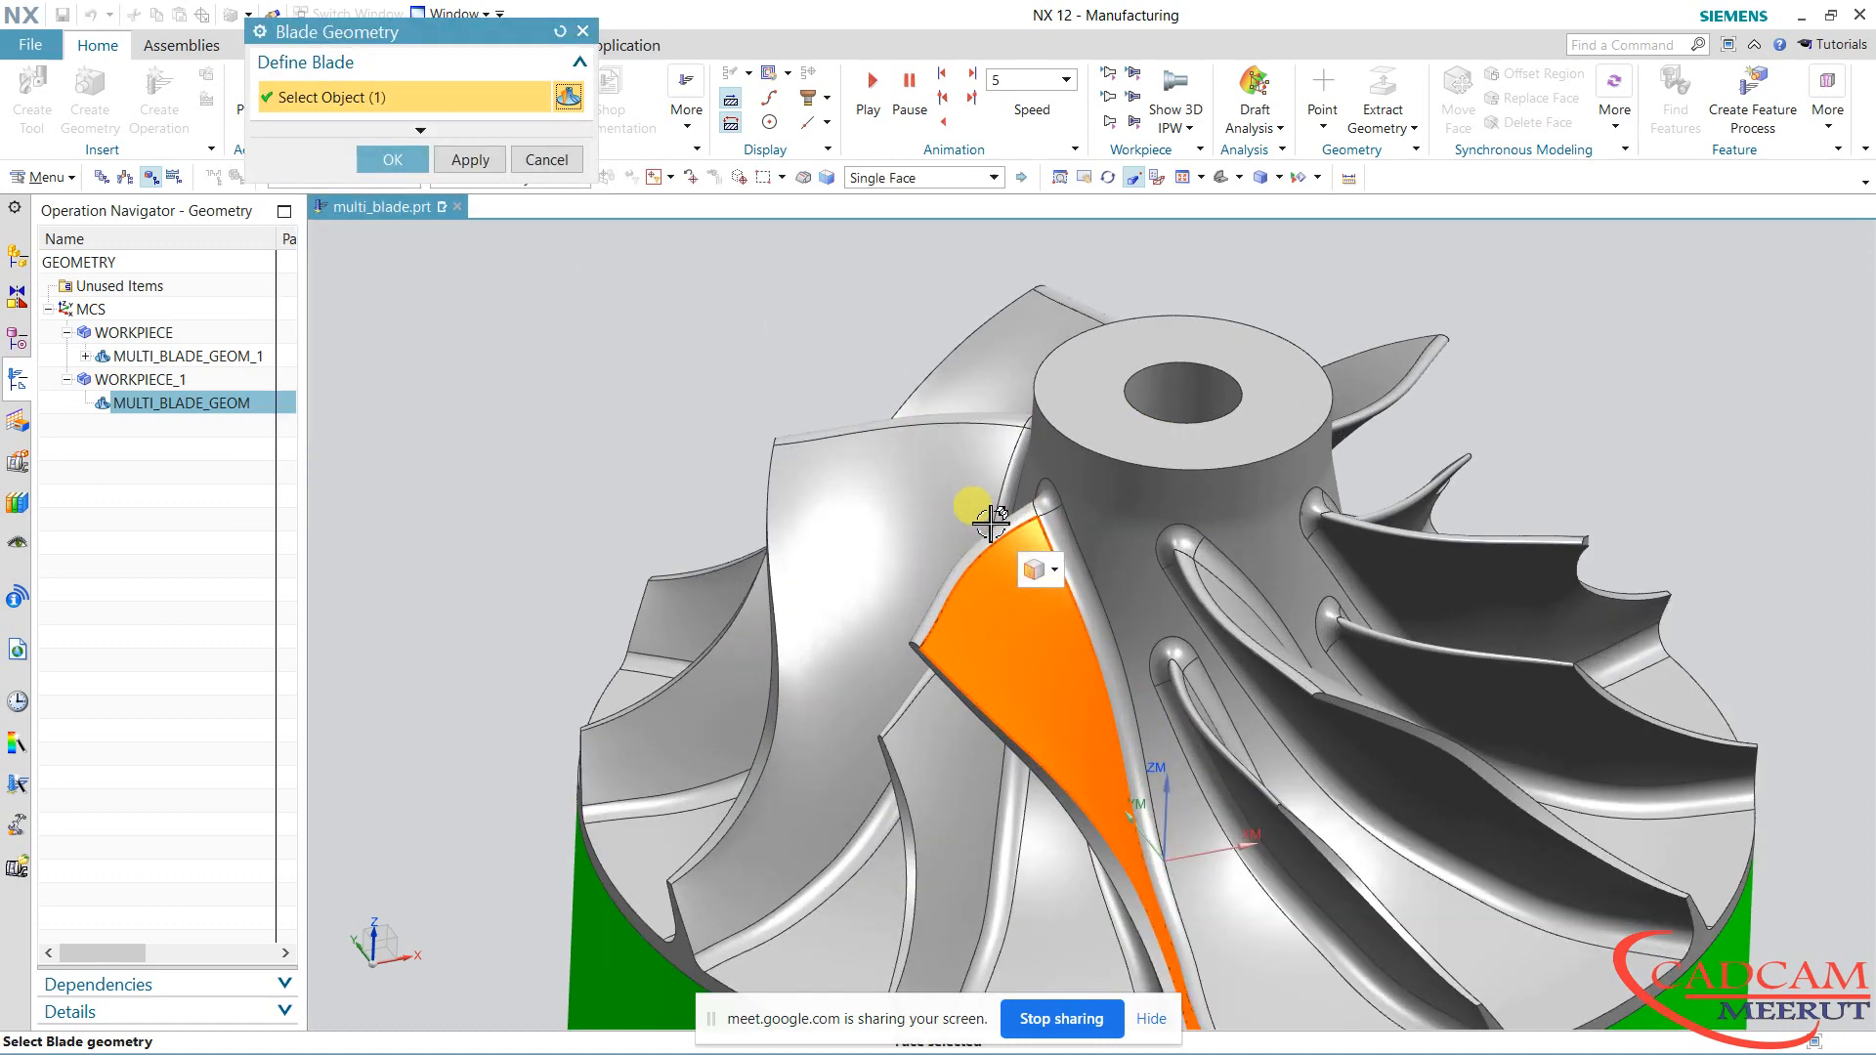
left_click(993, 511)
scroll(586, 439, "down", 3)
middle_click_drag(586, 439, 691, 419)
left_click(1145, 497)
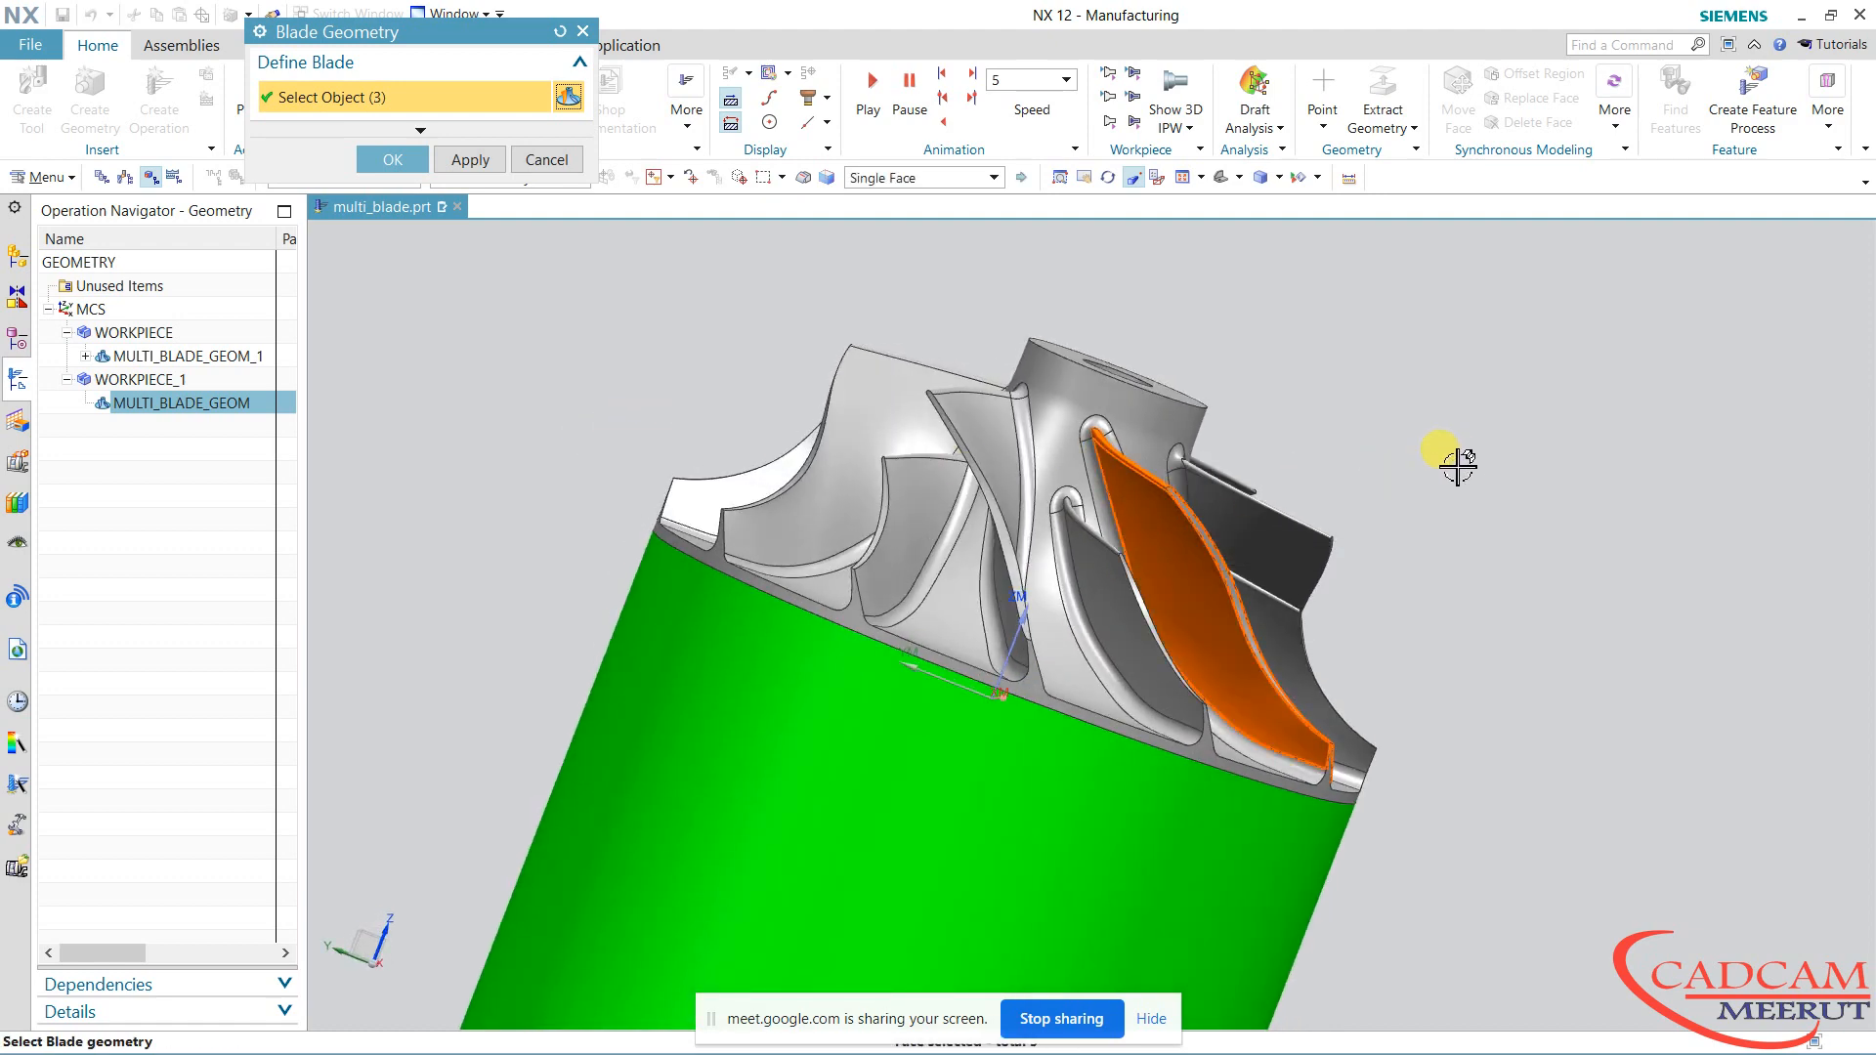
middle_click_drag(1457, 466, 1286, 469)
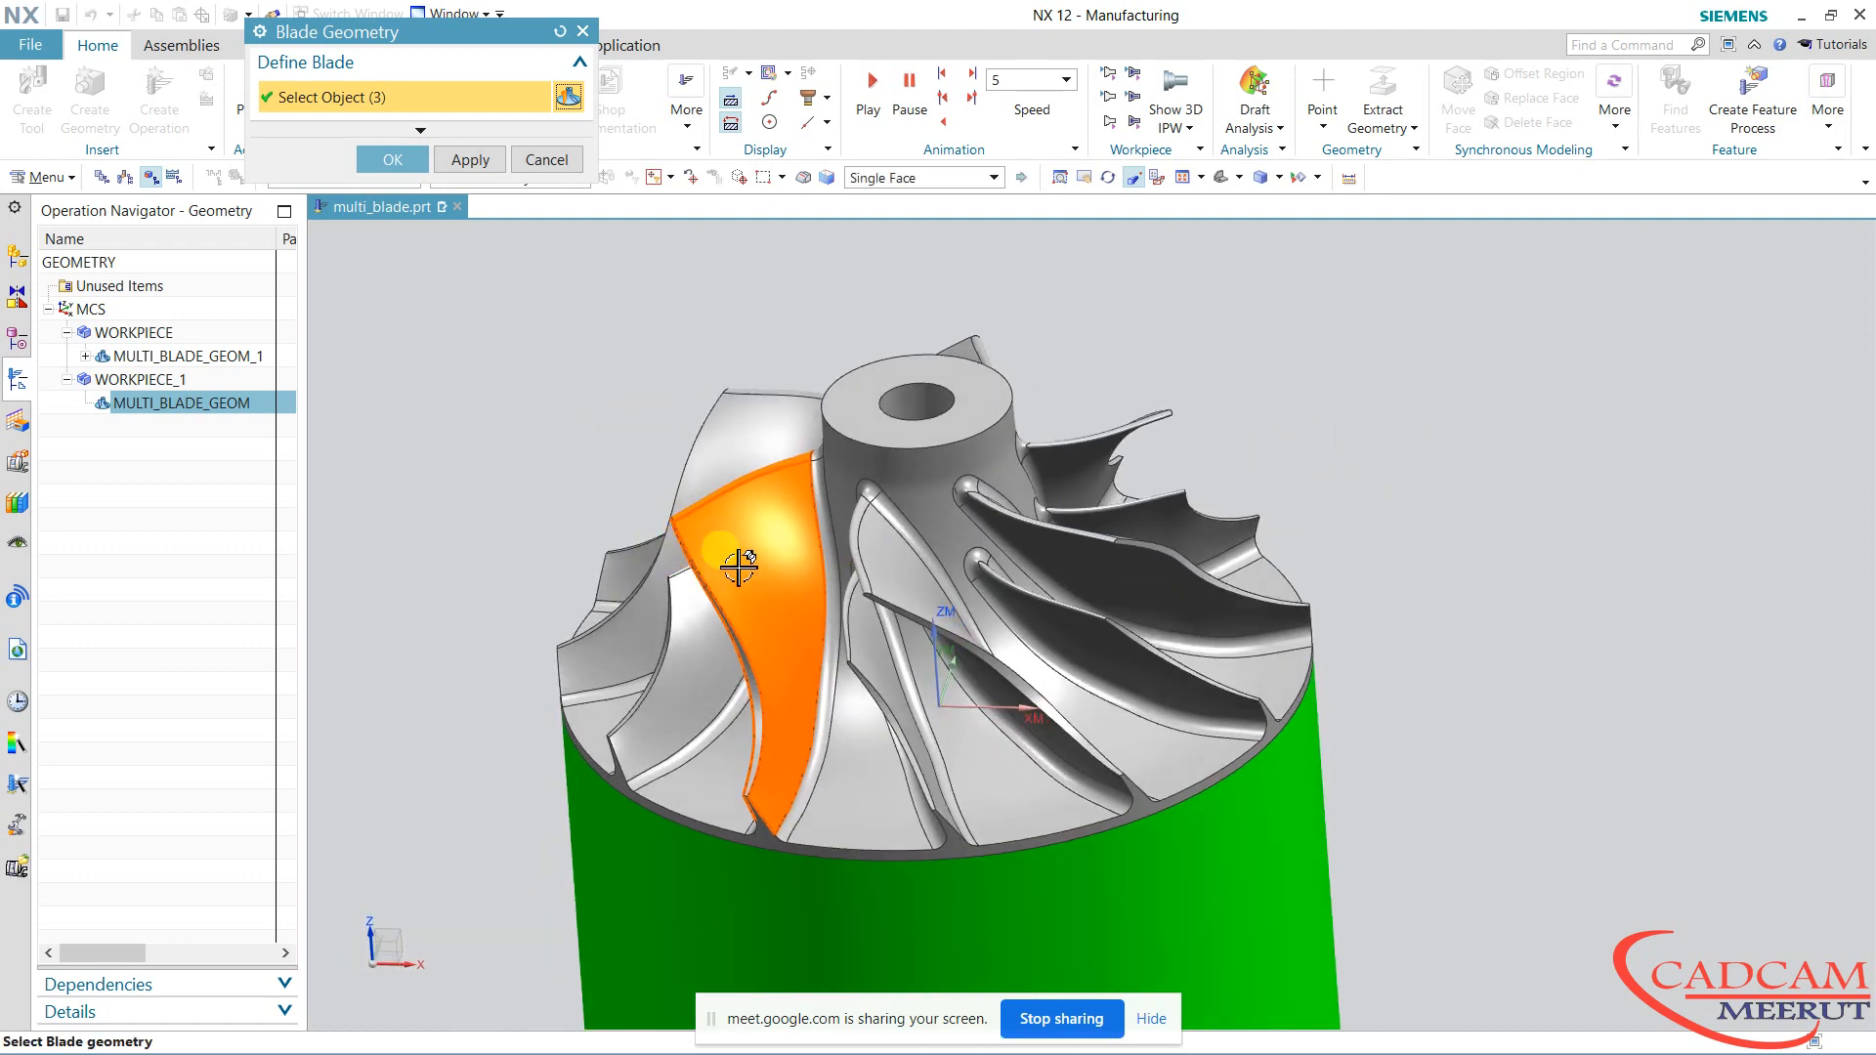
left_click(393, 159)
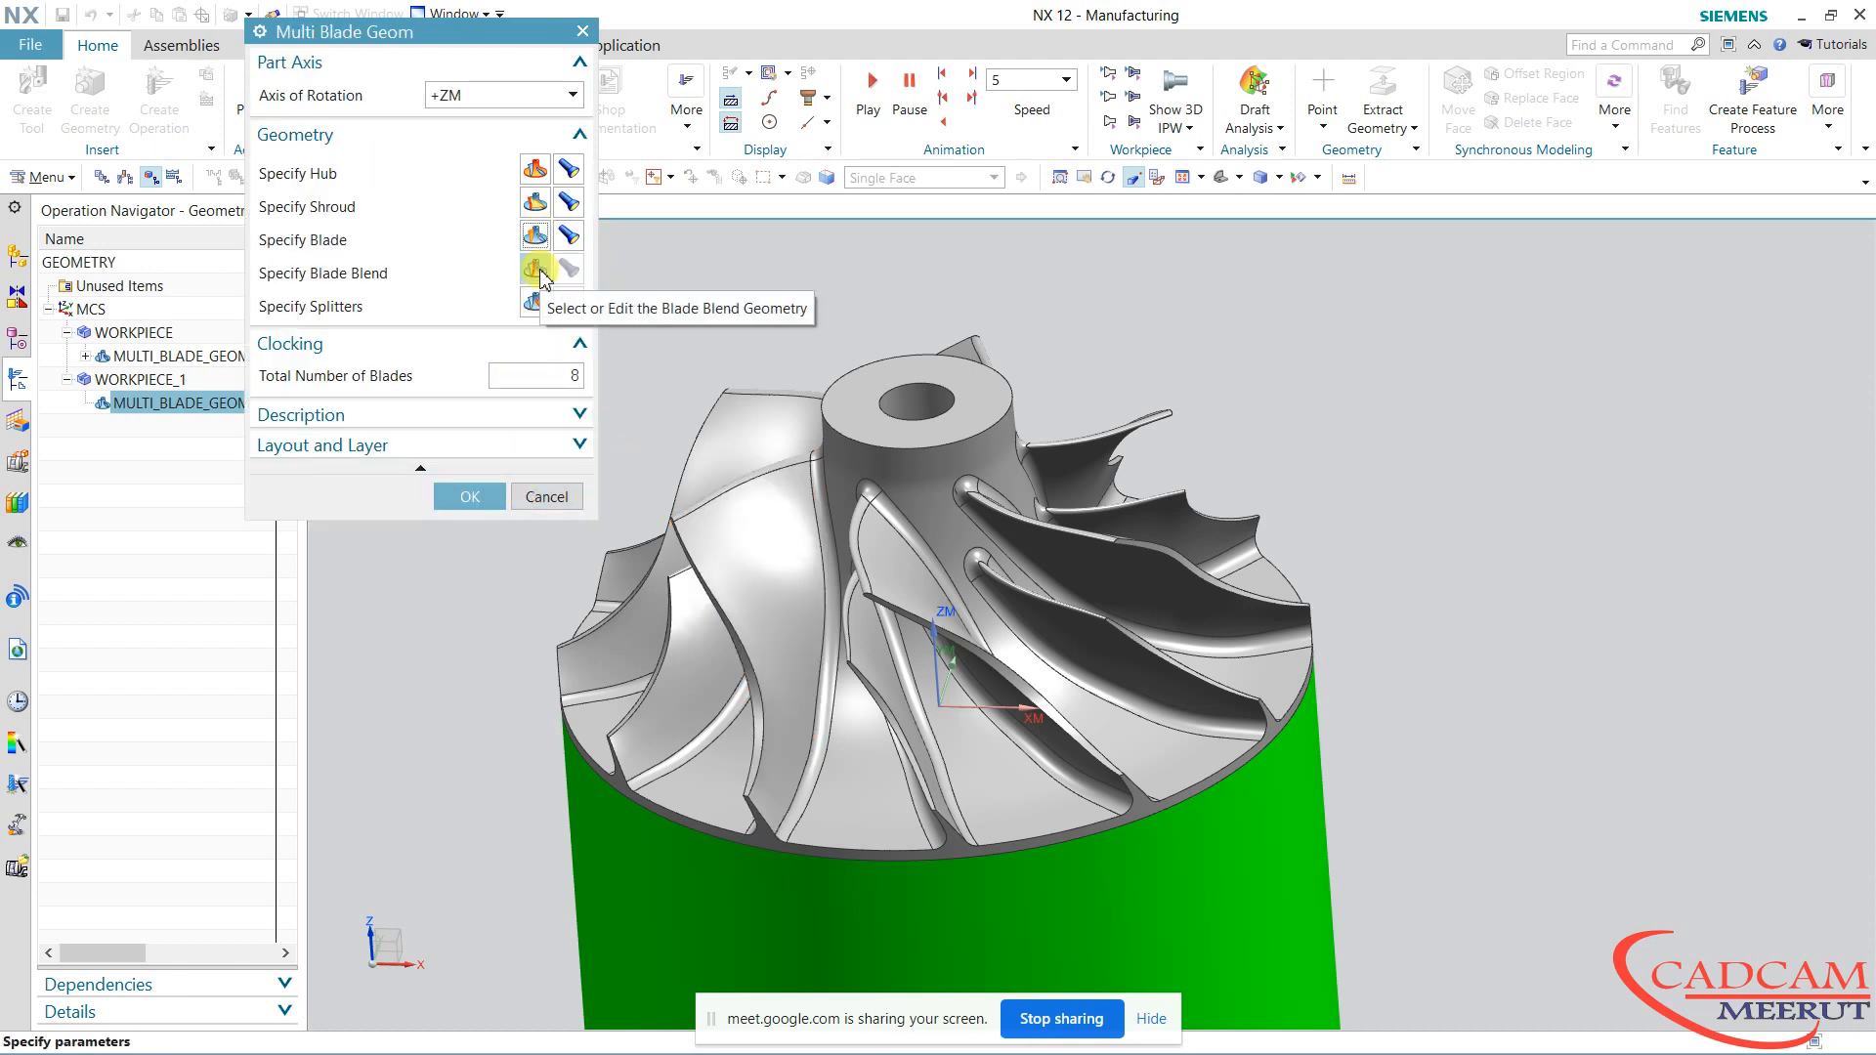
Specify the blade blend geometry using the three fillet faces around the root of the same main blade
left_click(536, 271)
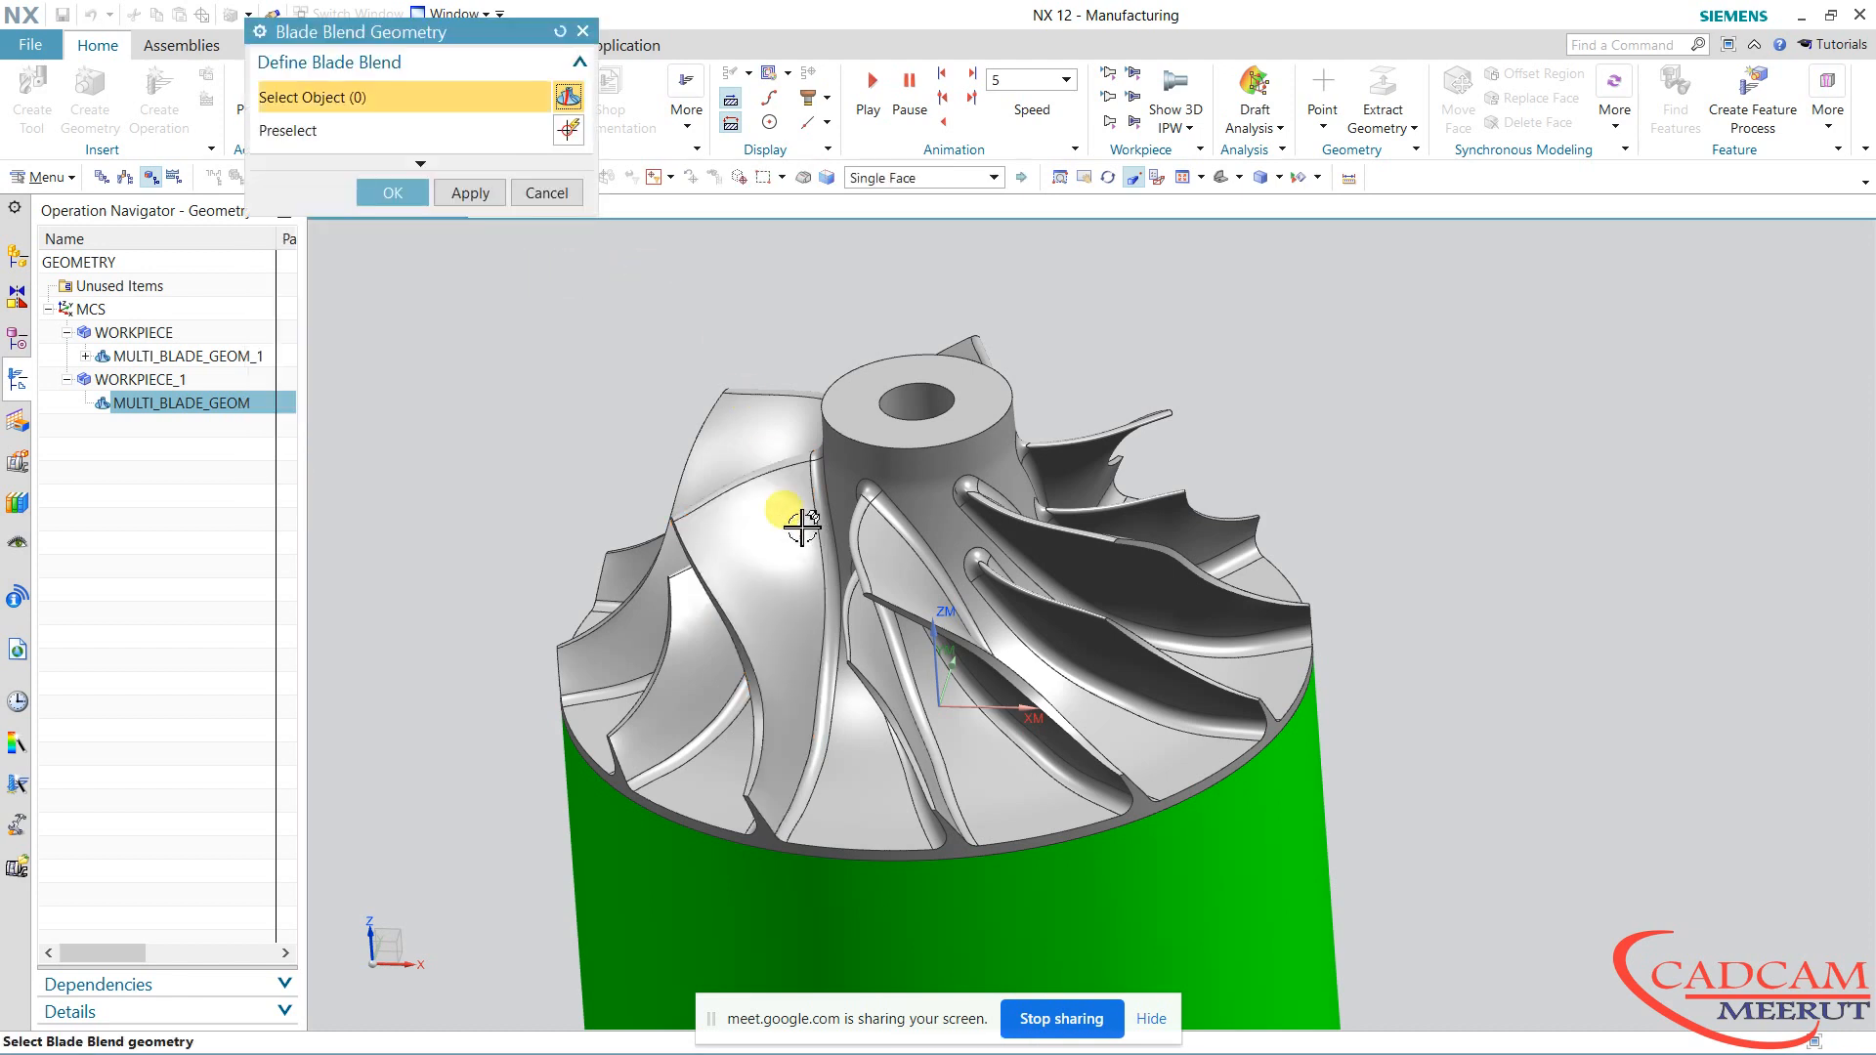
left_click(828, 530)
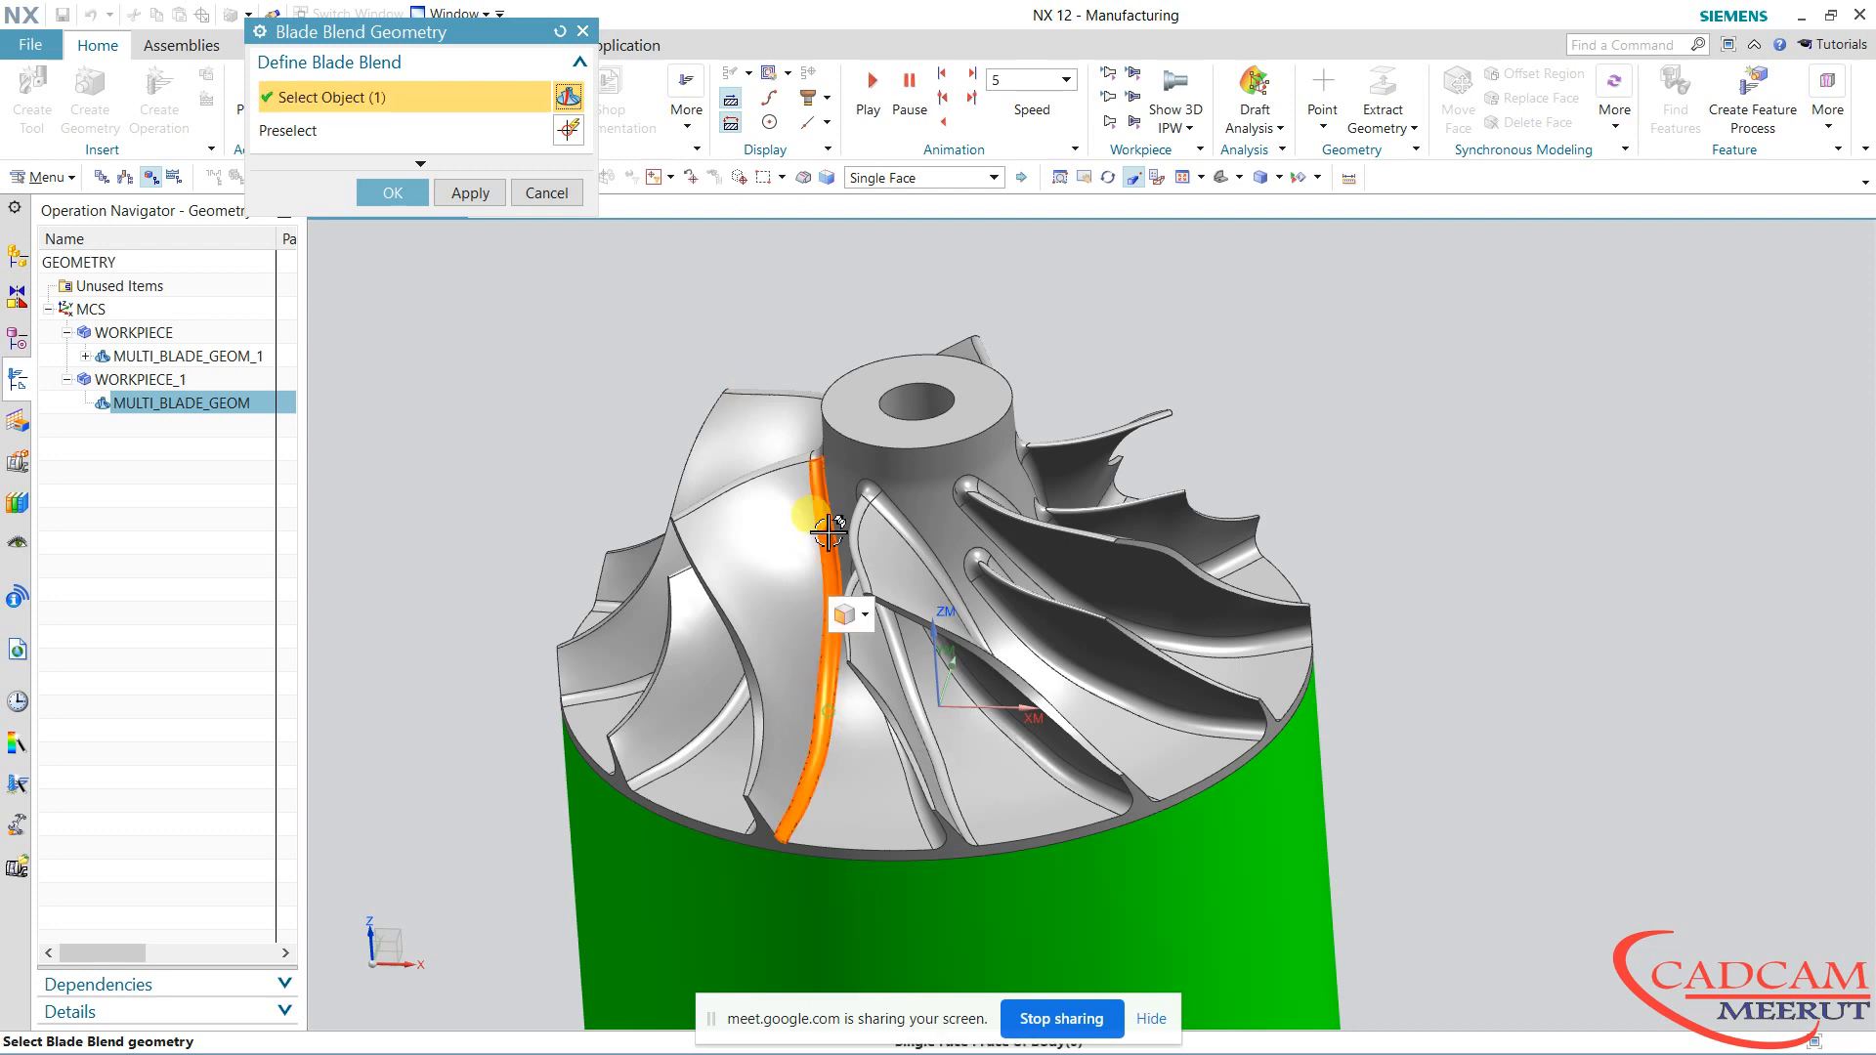
left_click(821, 452)
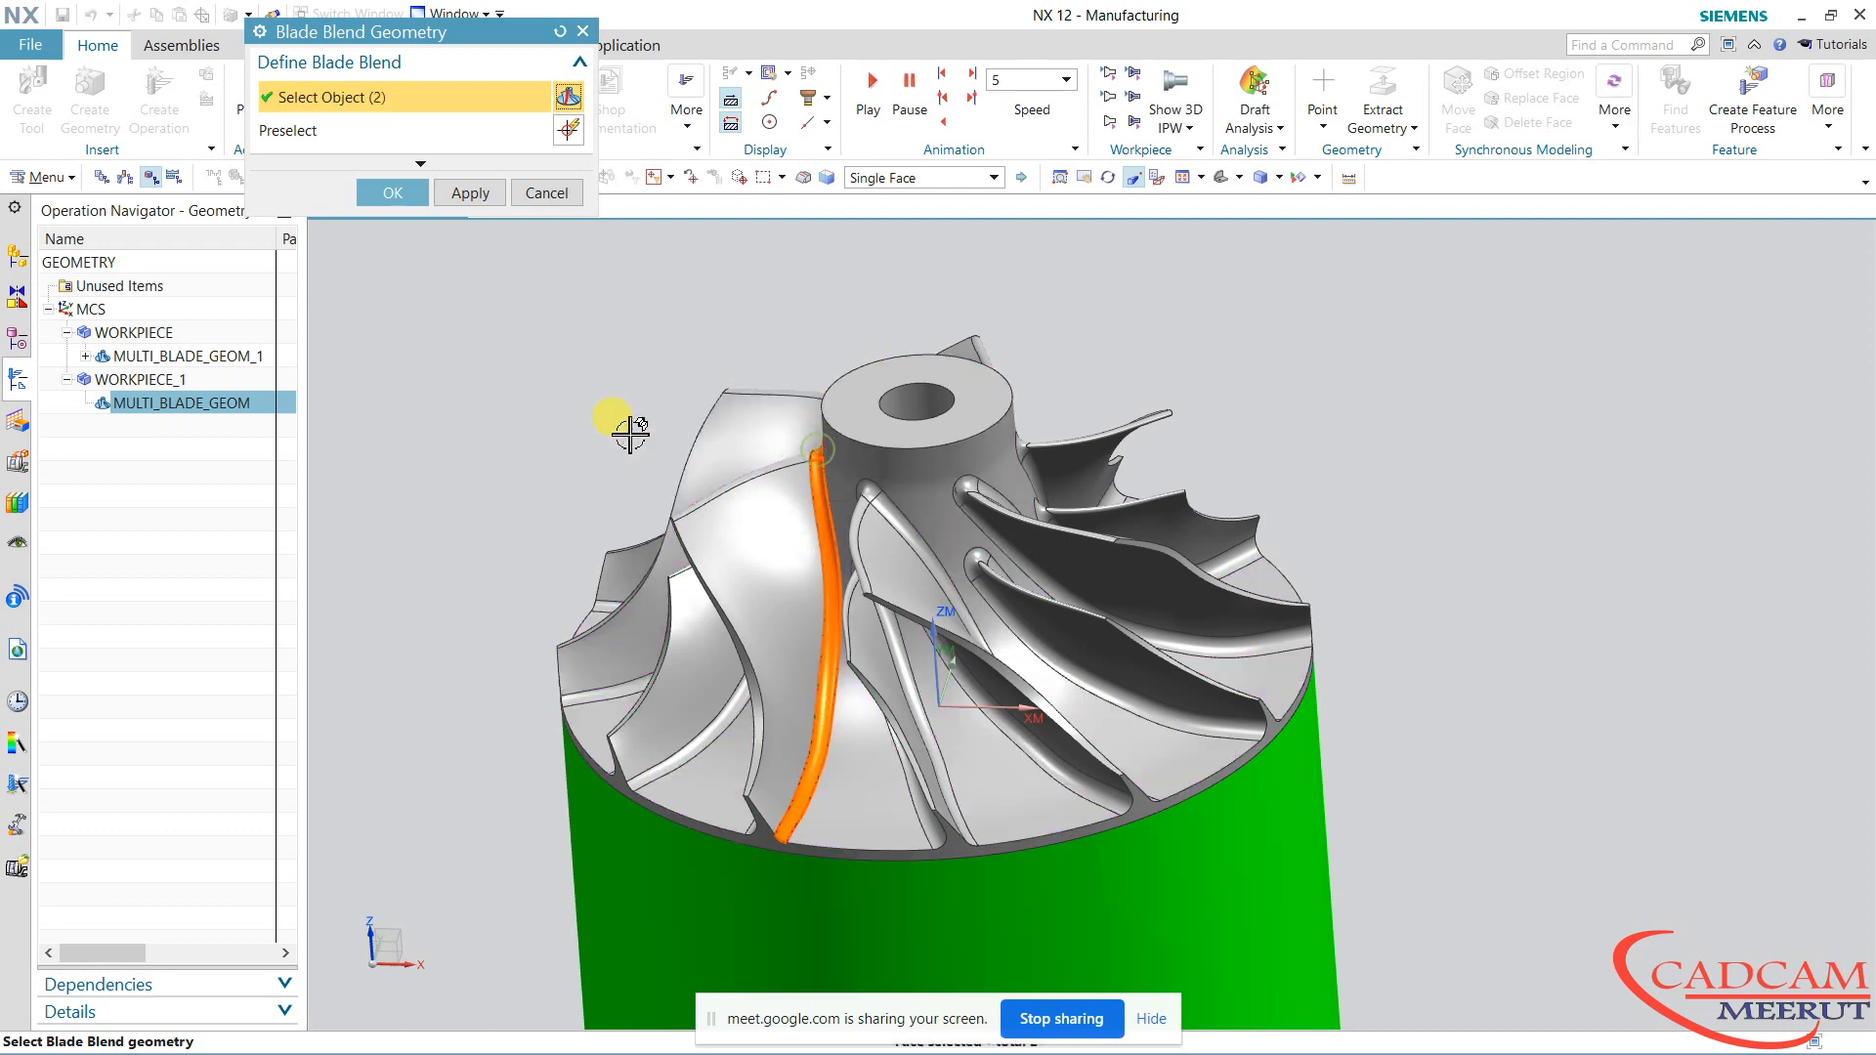
middle_click_drag(624, 427, 766, 440)
left_click(1121, 570)
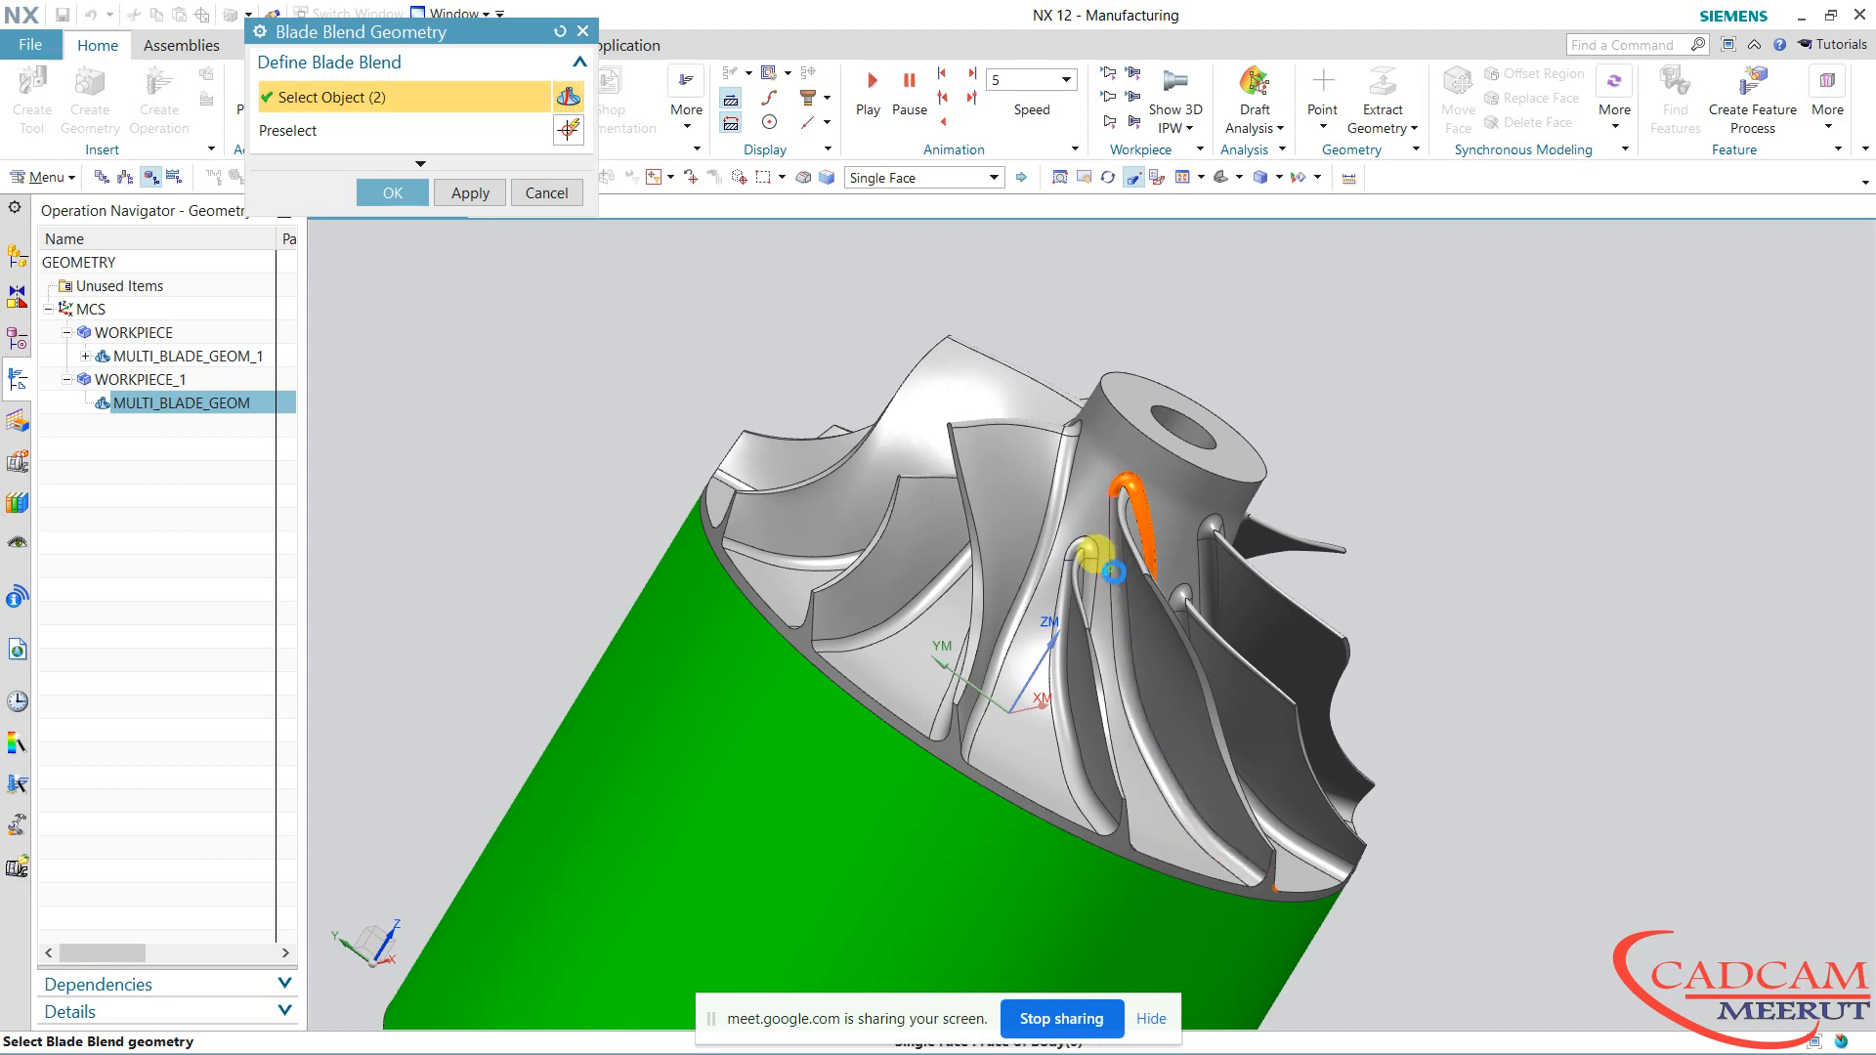
middle_click_drag(1368, 506, 1248, 506)
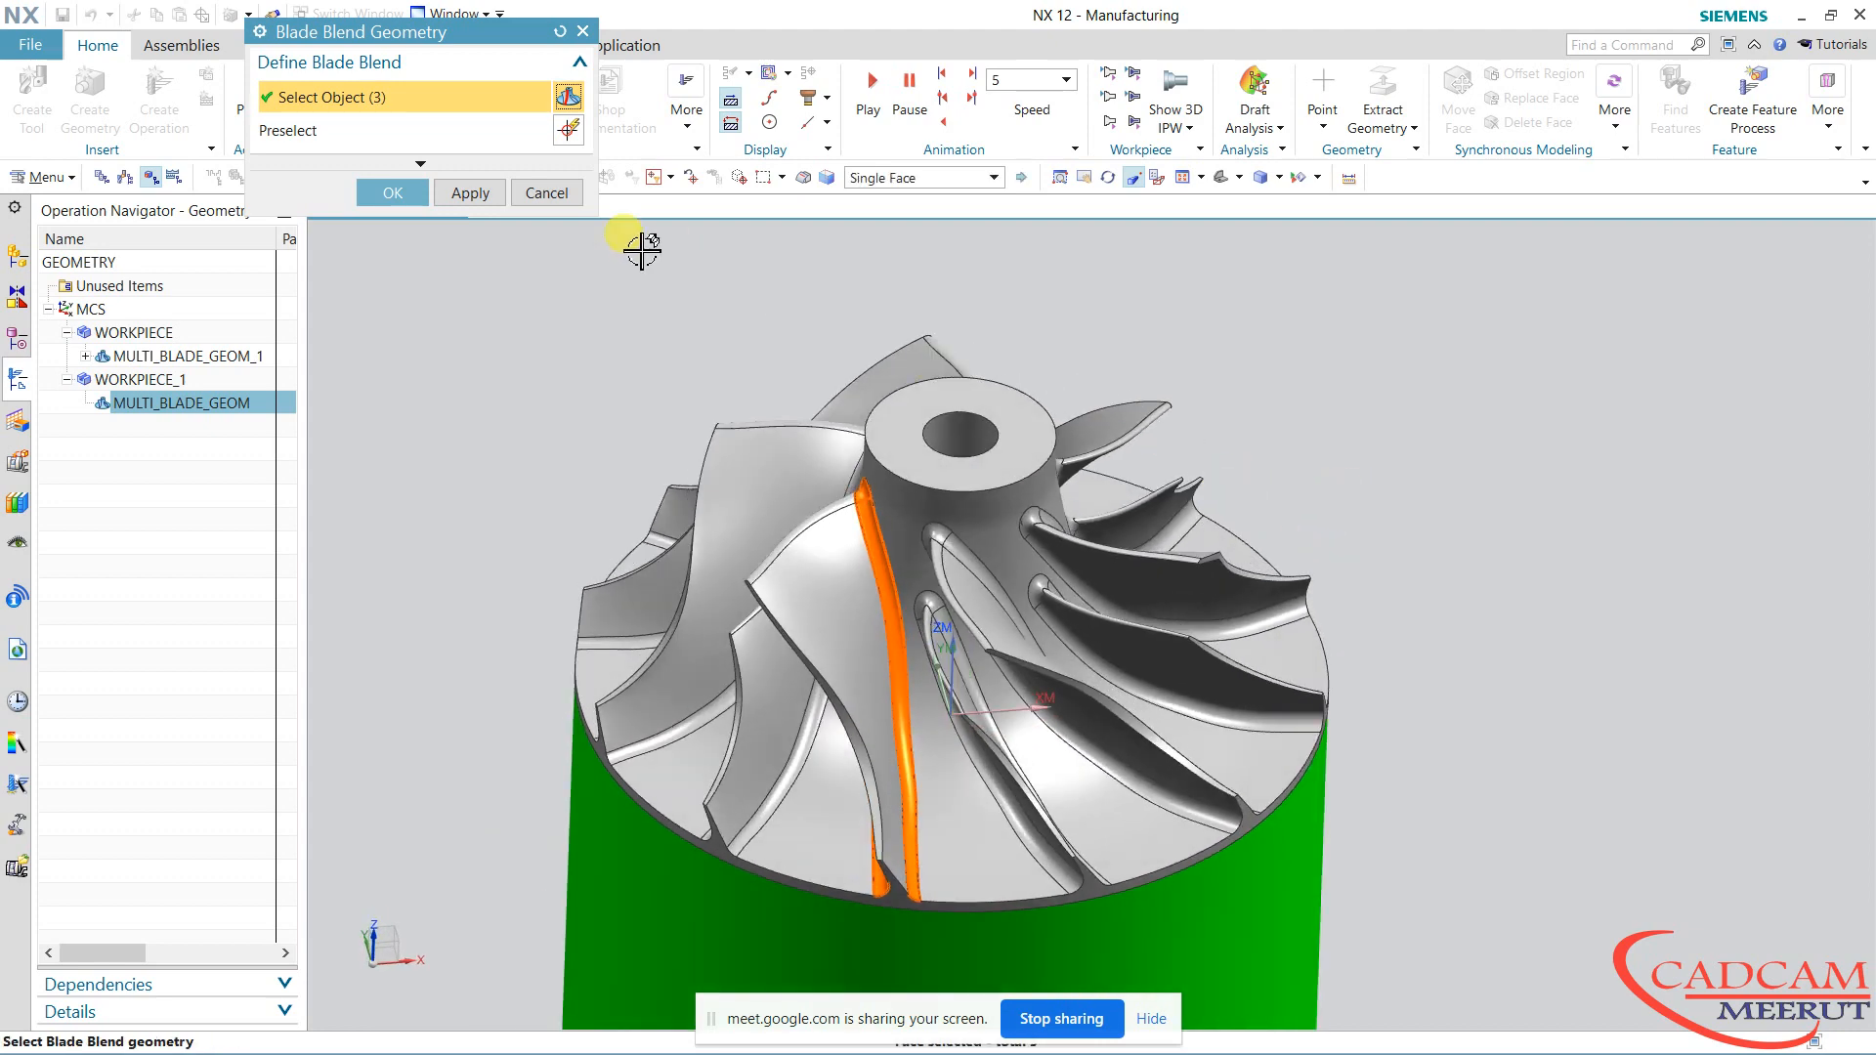
left_click(395, 196)
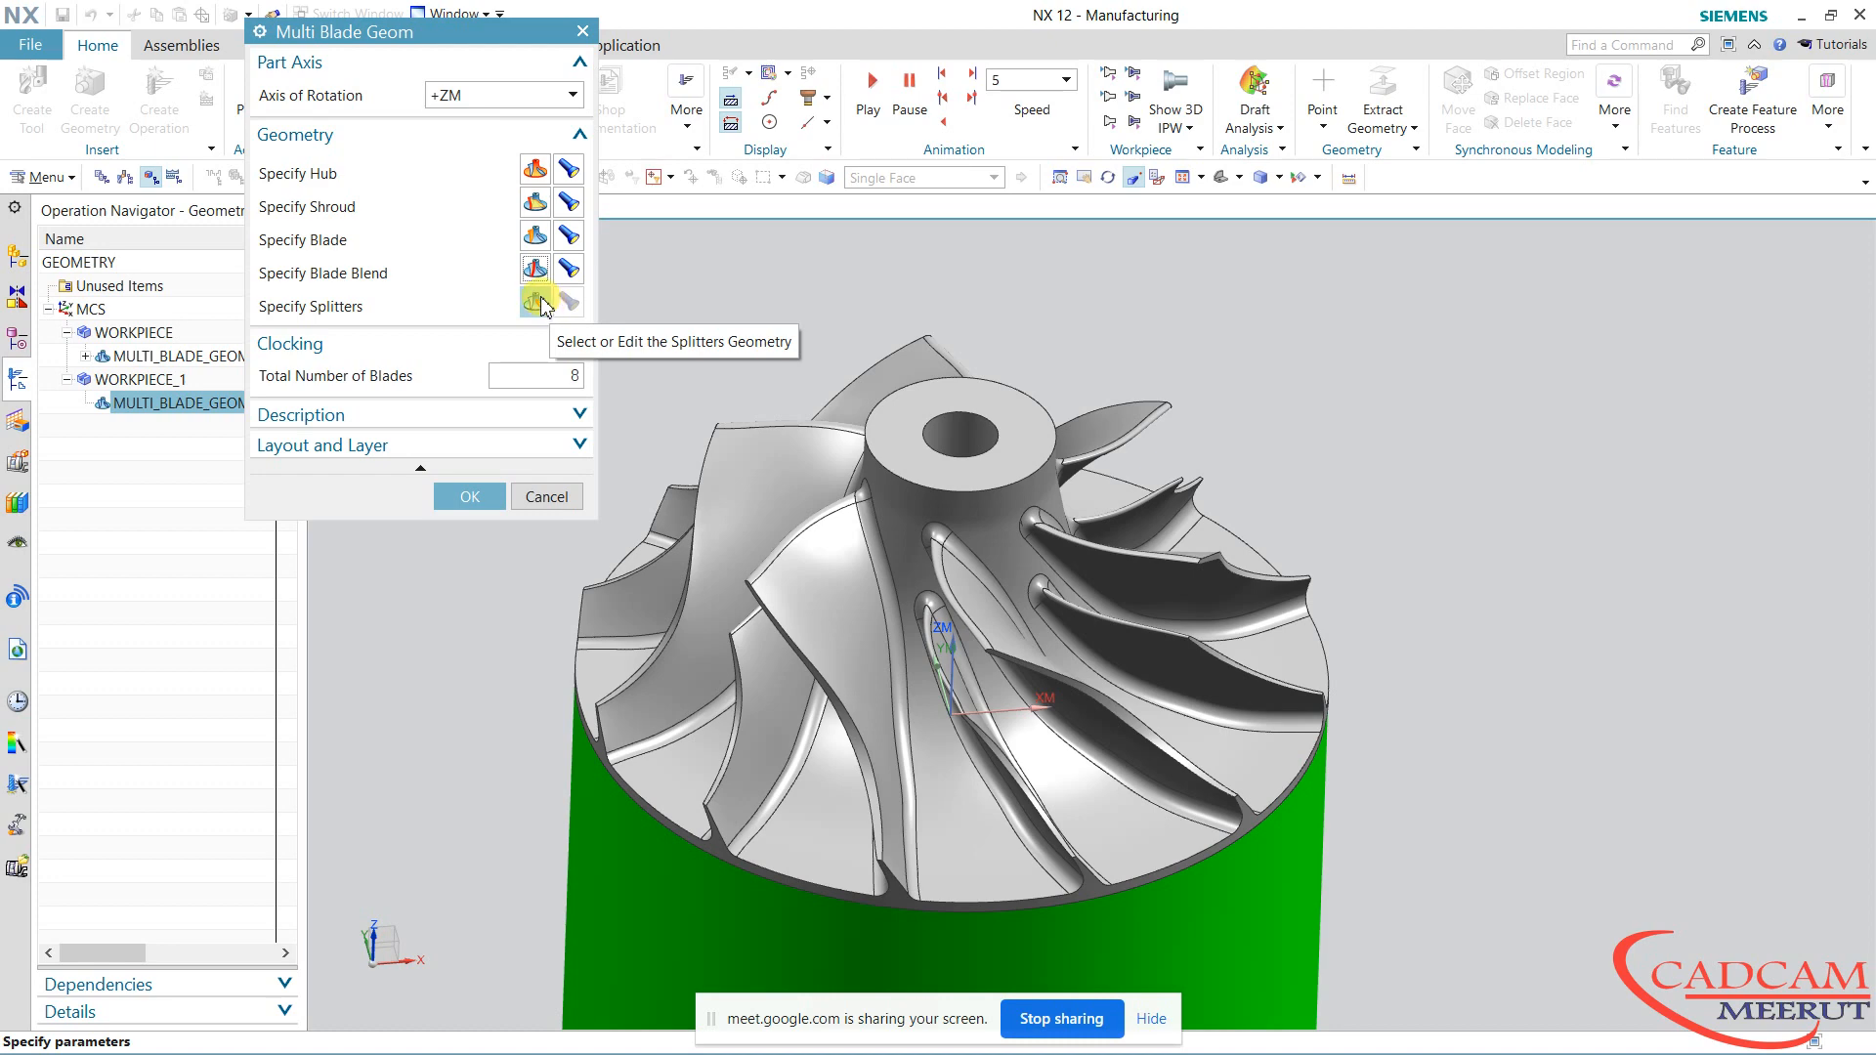
Define the splitter's wall faces using both side faces and the leading-edge face of the short blade beside the main blade
left_click(537, 304)
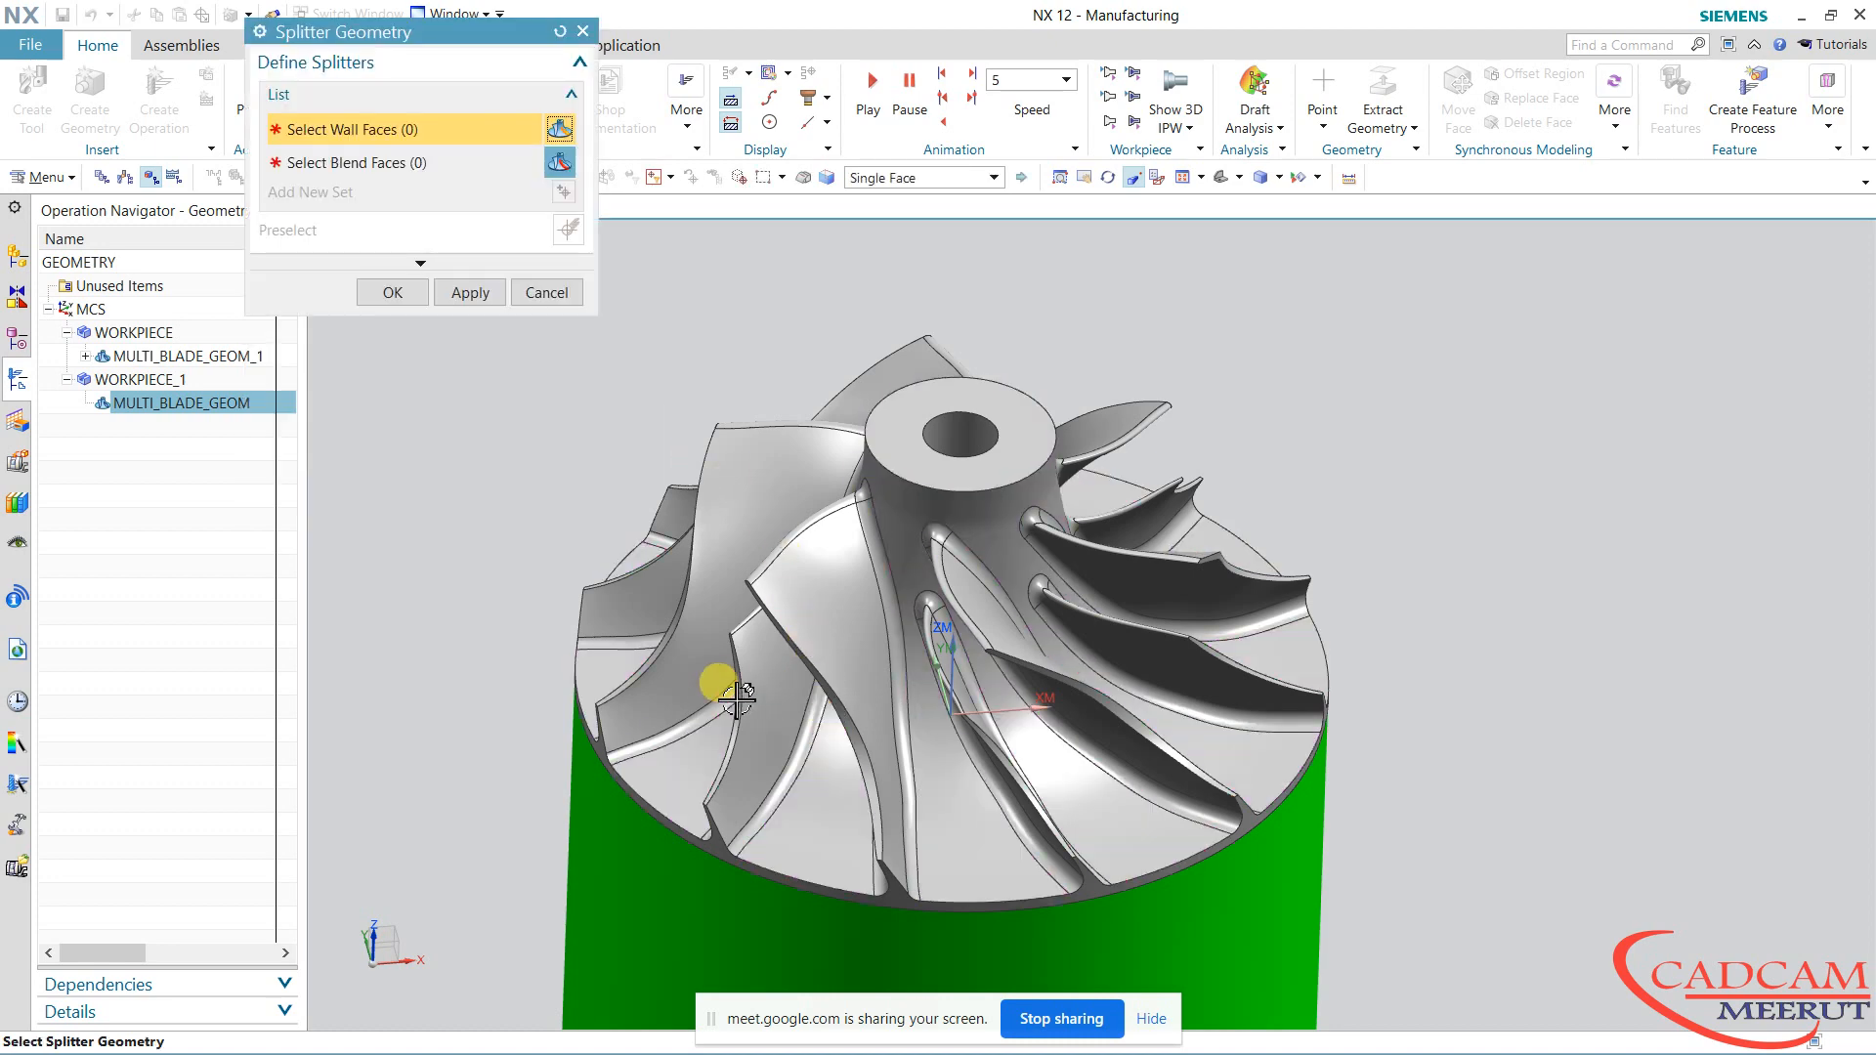
middle_click_drag(1392, 577, 1350, 546)
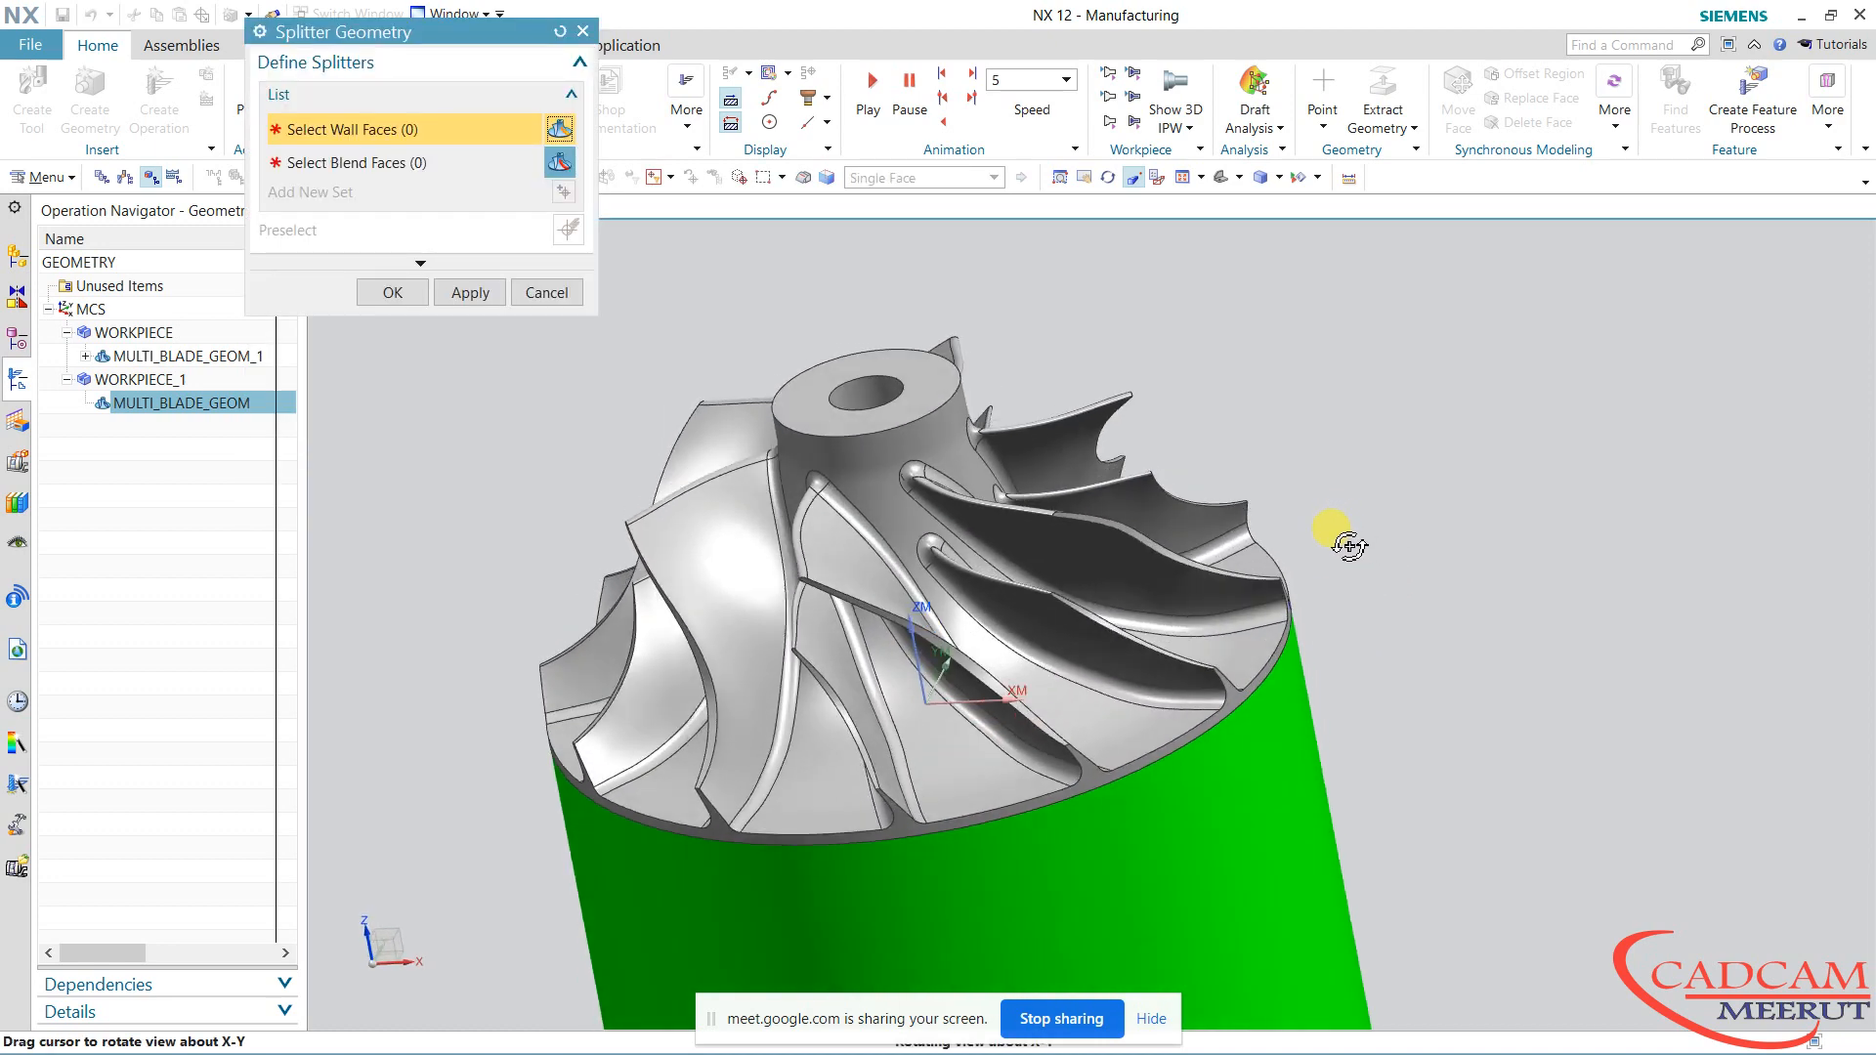
left_click(803, 611)
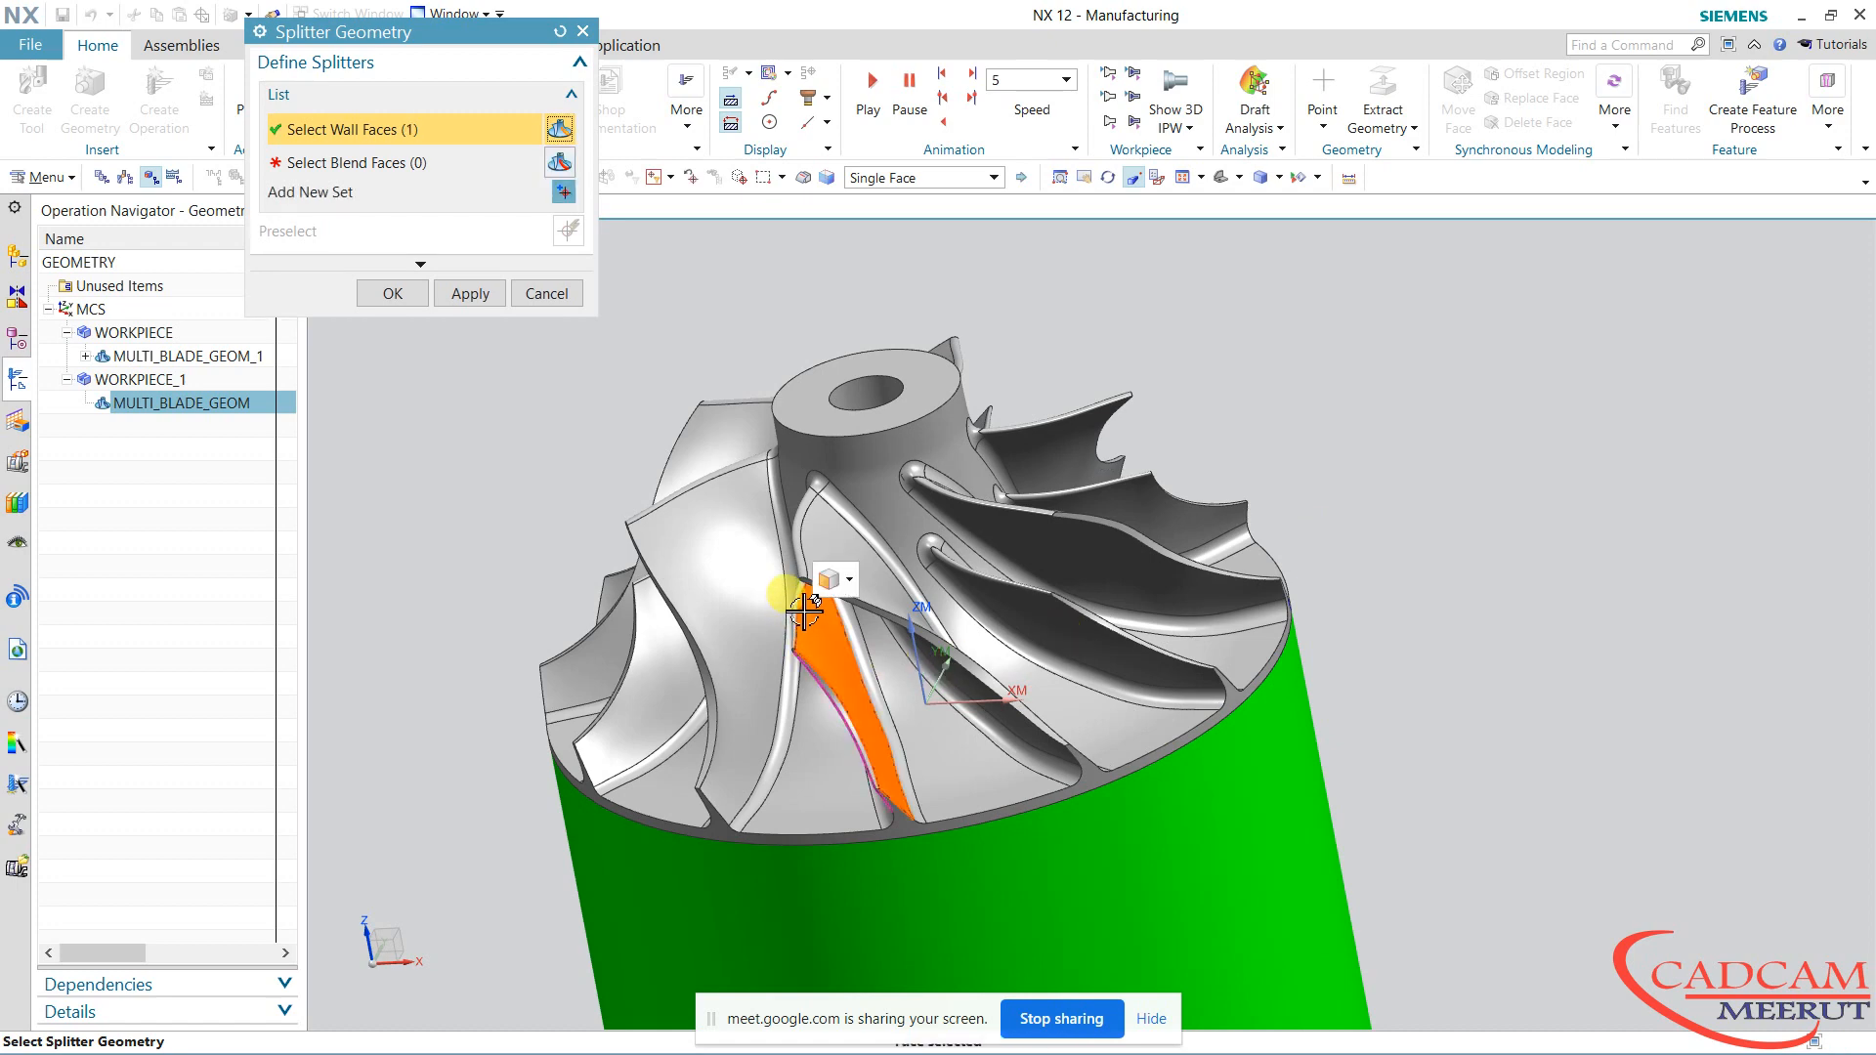
left_click(808, 587)
middle_click_drag(958, 713, 1060, 716)
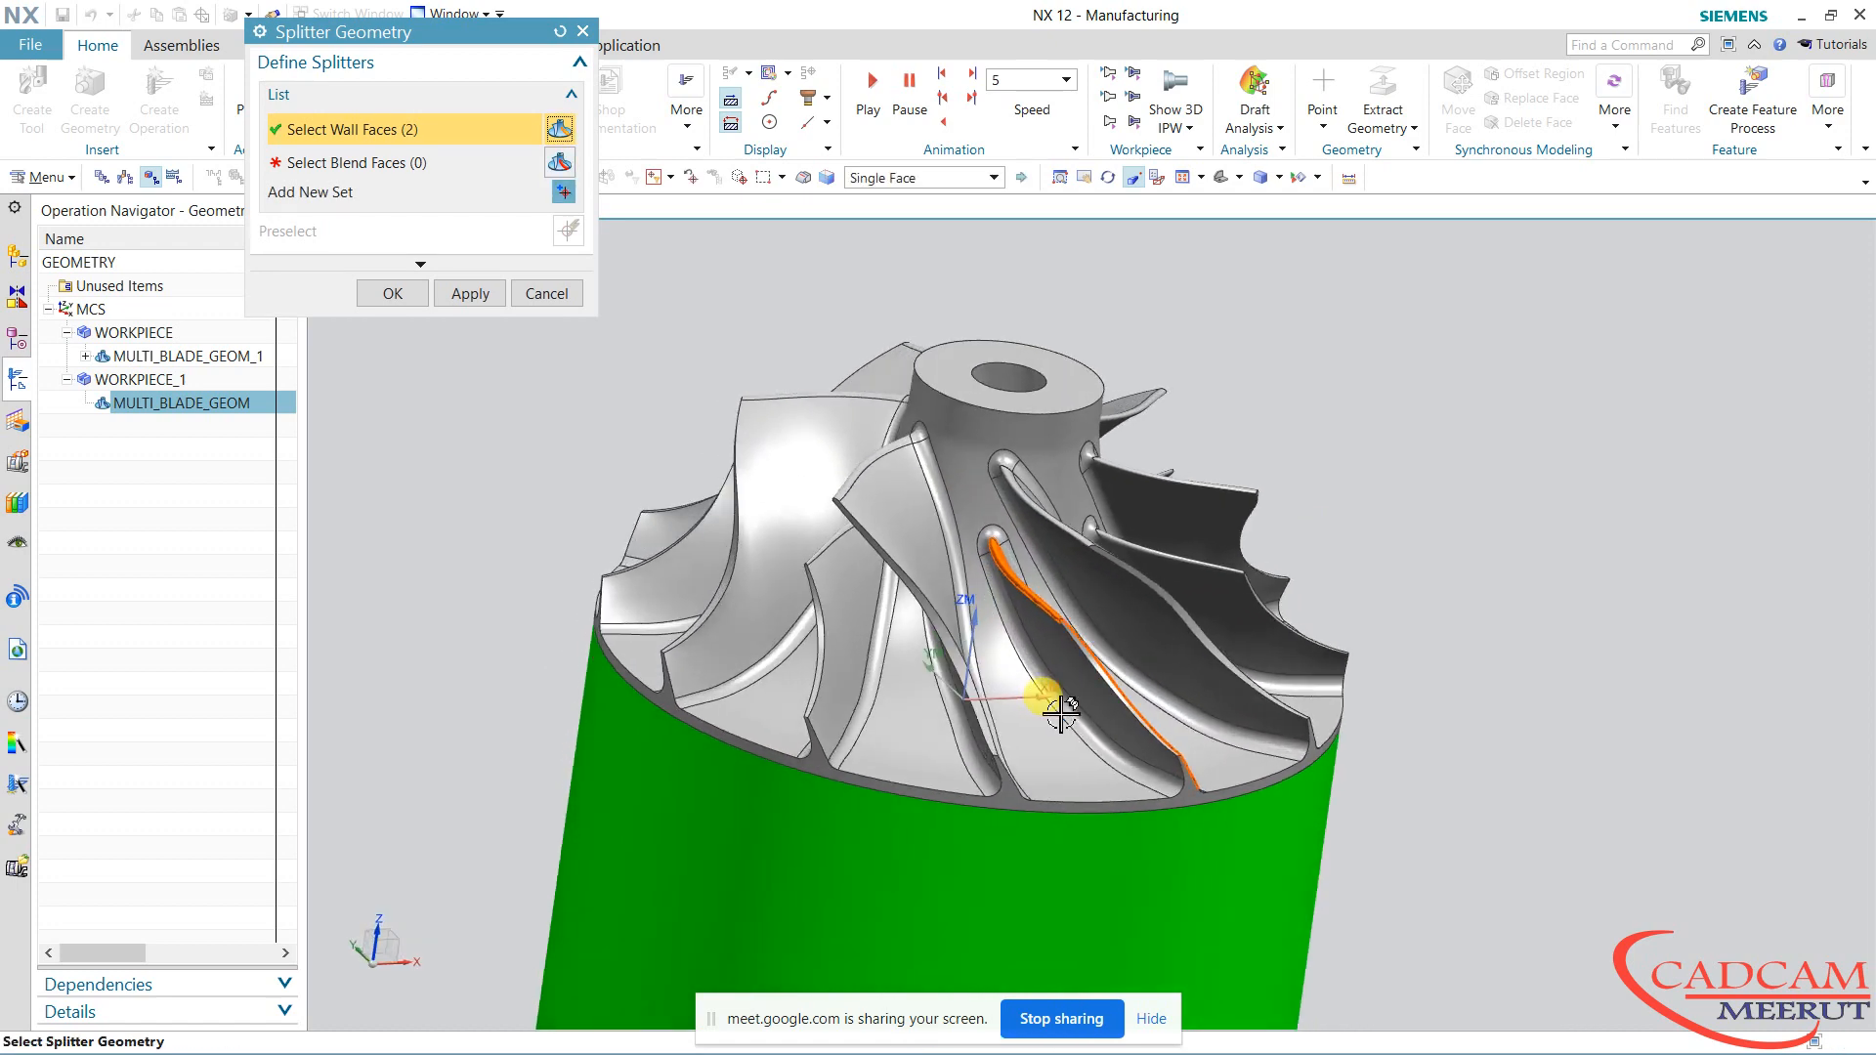
left_click(1060, 635)
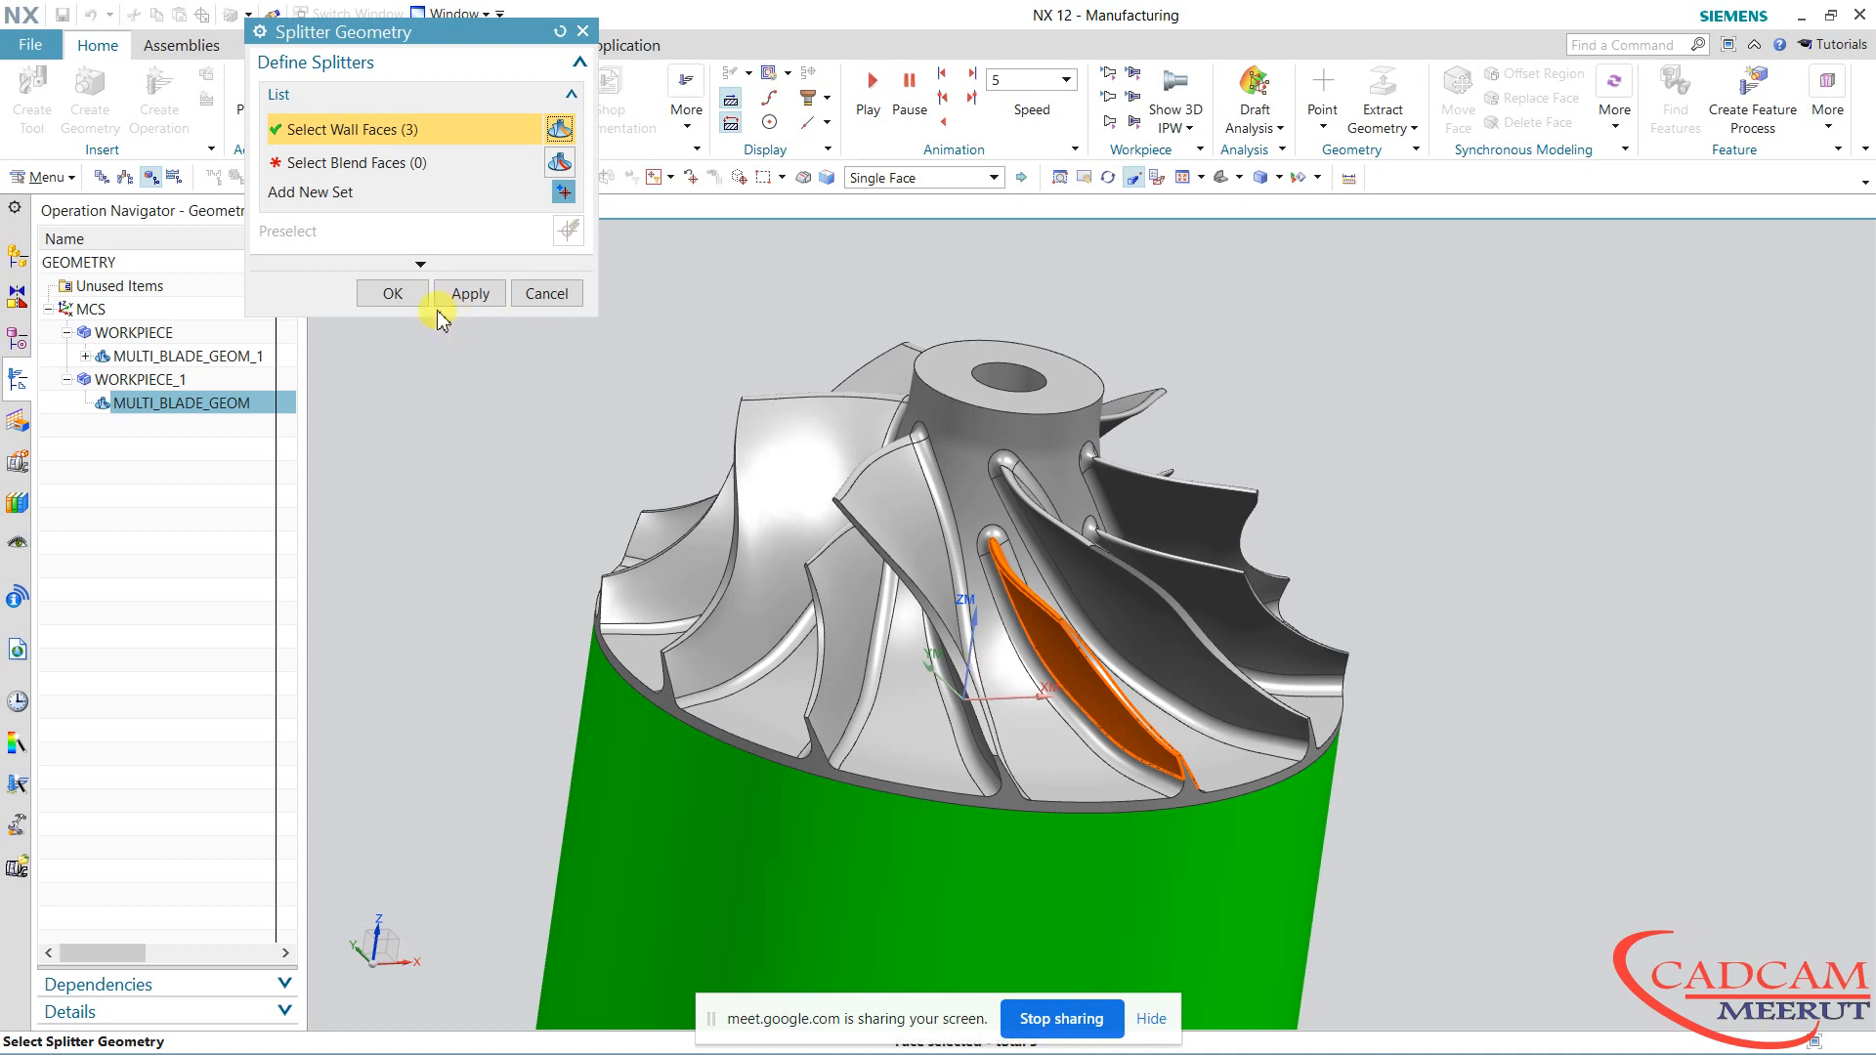
left_click(398, 294)
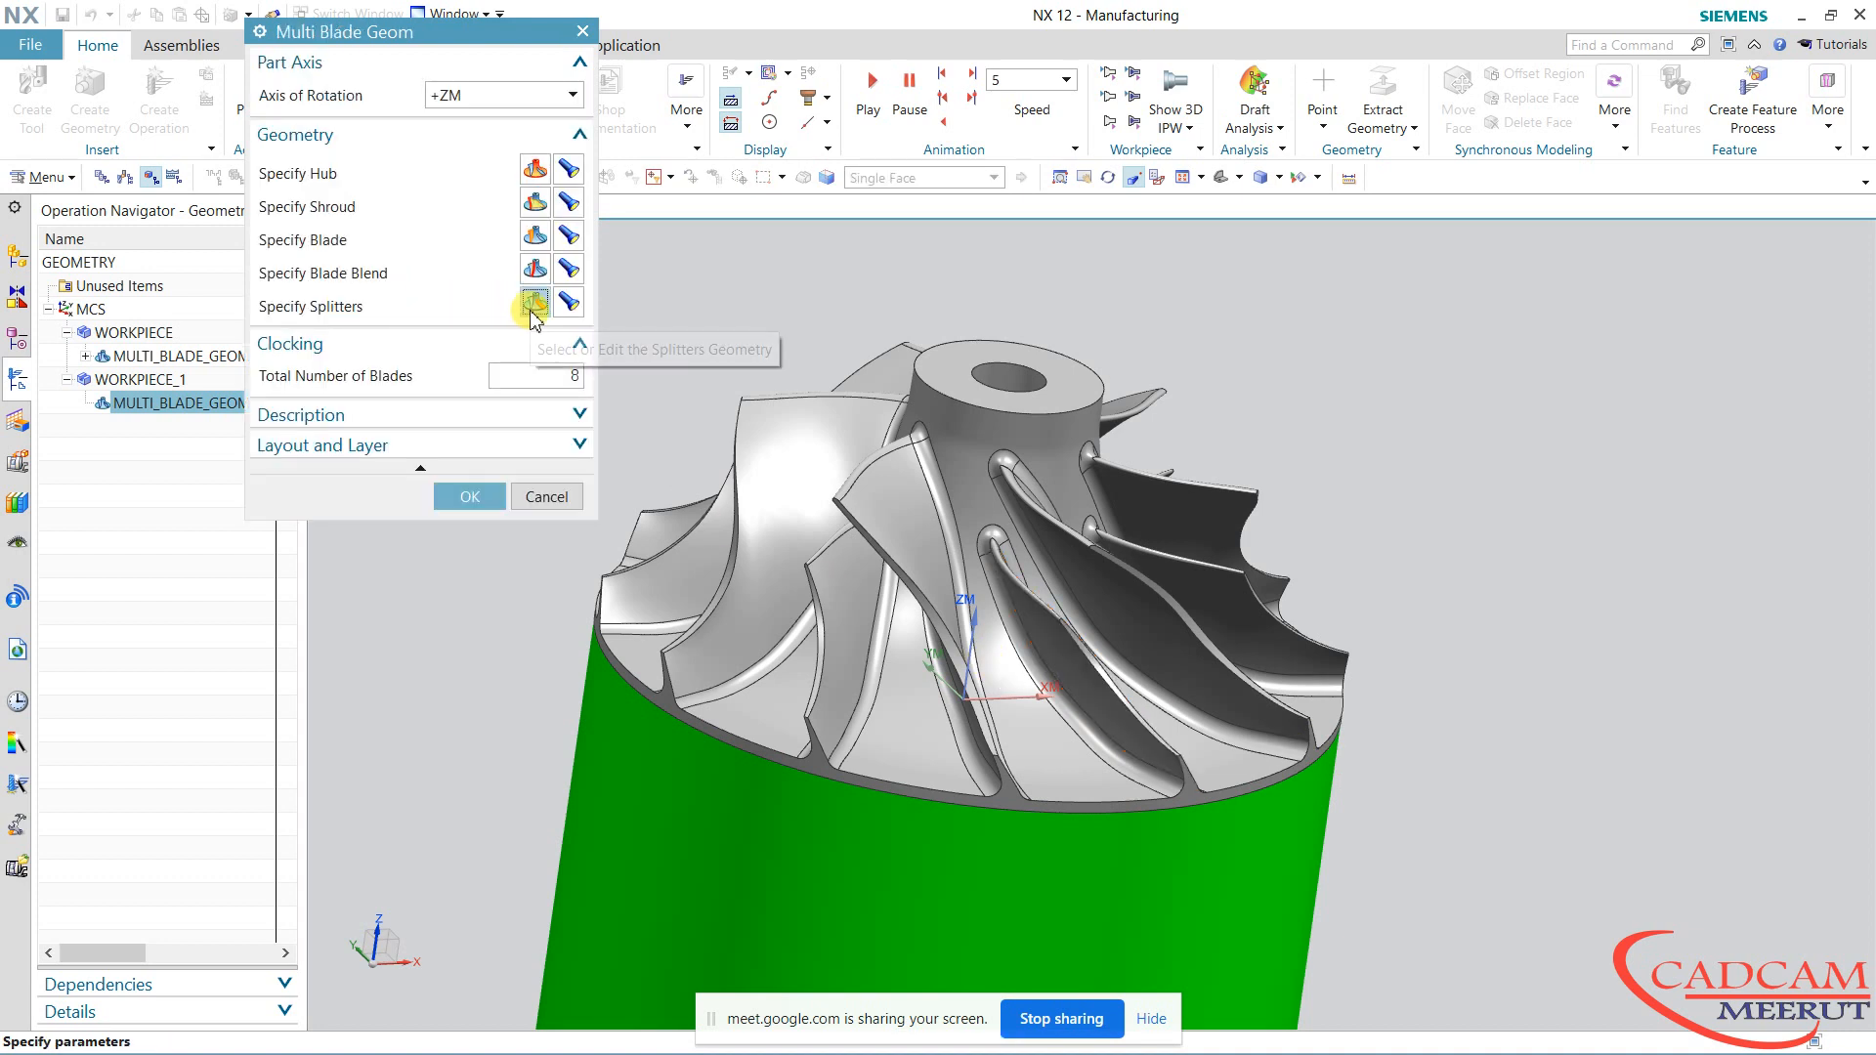
Reopen the splitter geometry and add the fillet faces around the short blade's root as its blend faces
left_click(528, 302)
left_click(319, 131)
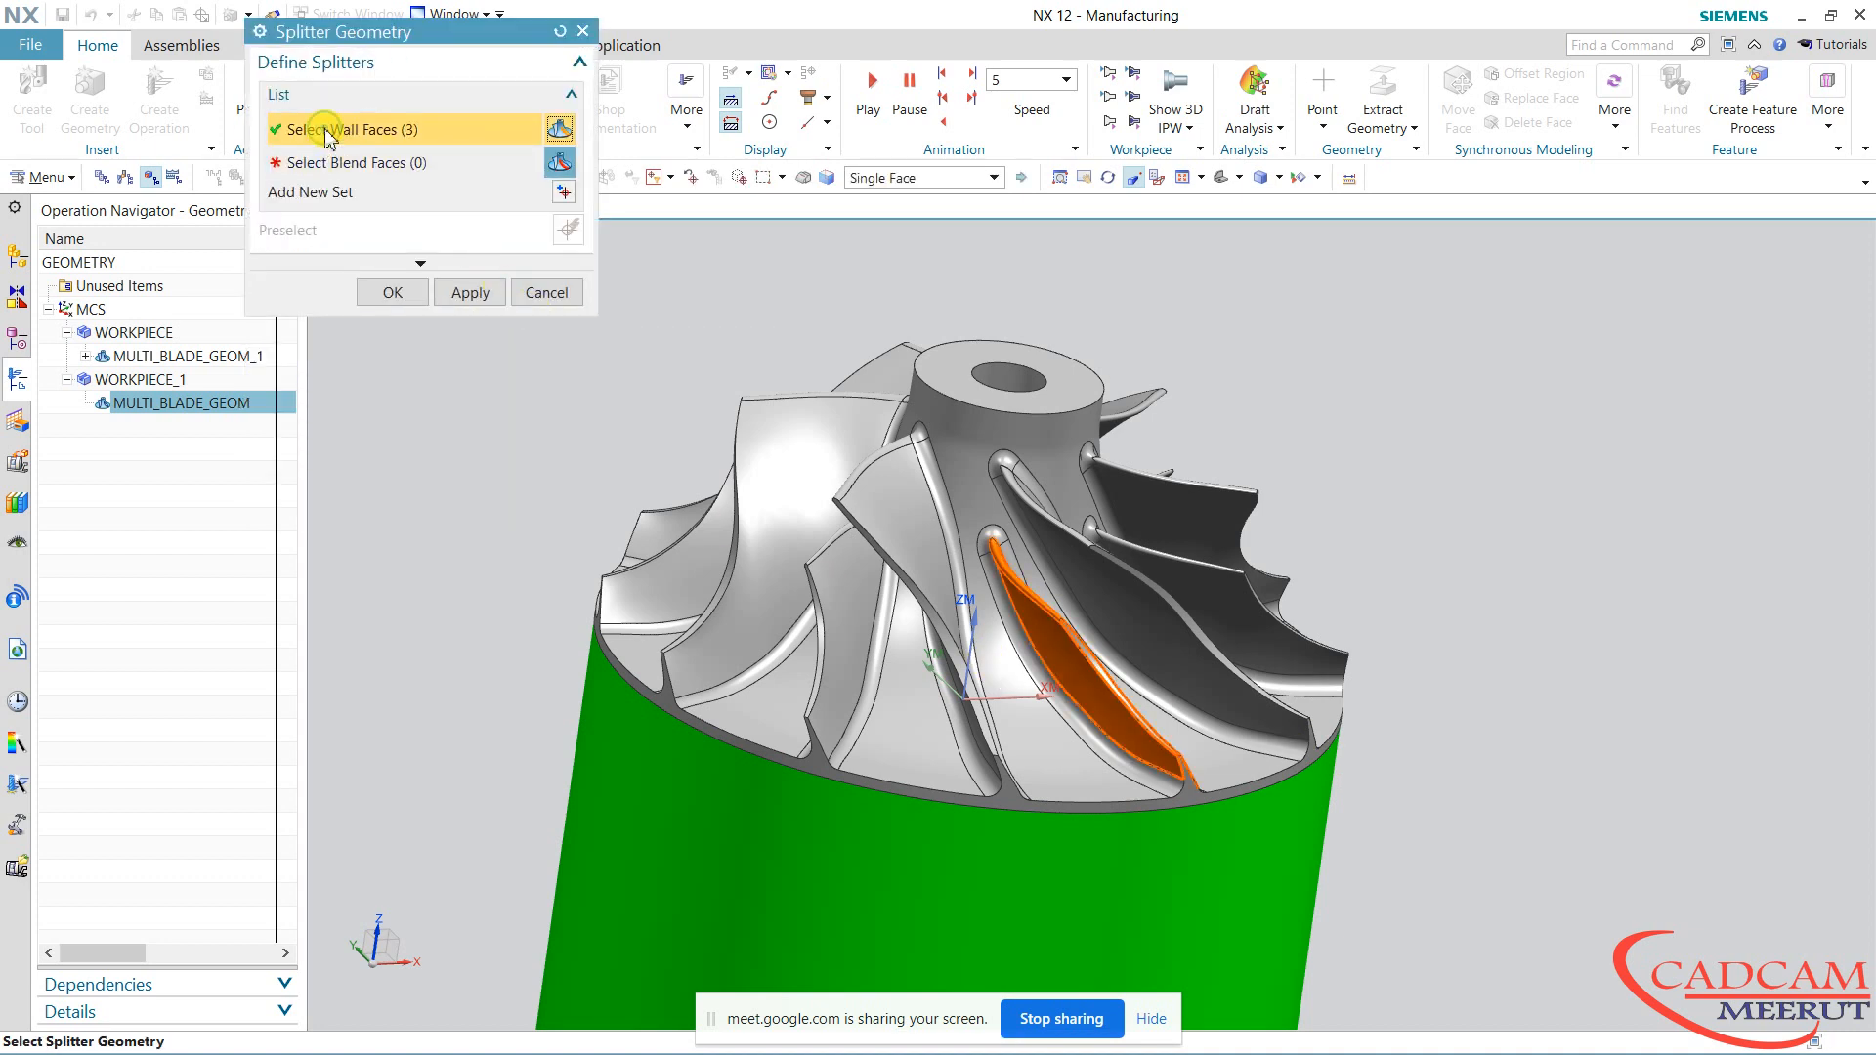
left_click(353, 164)
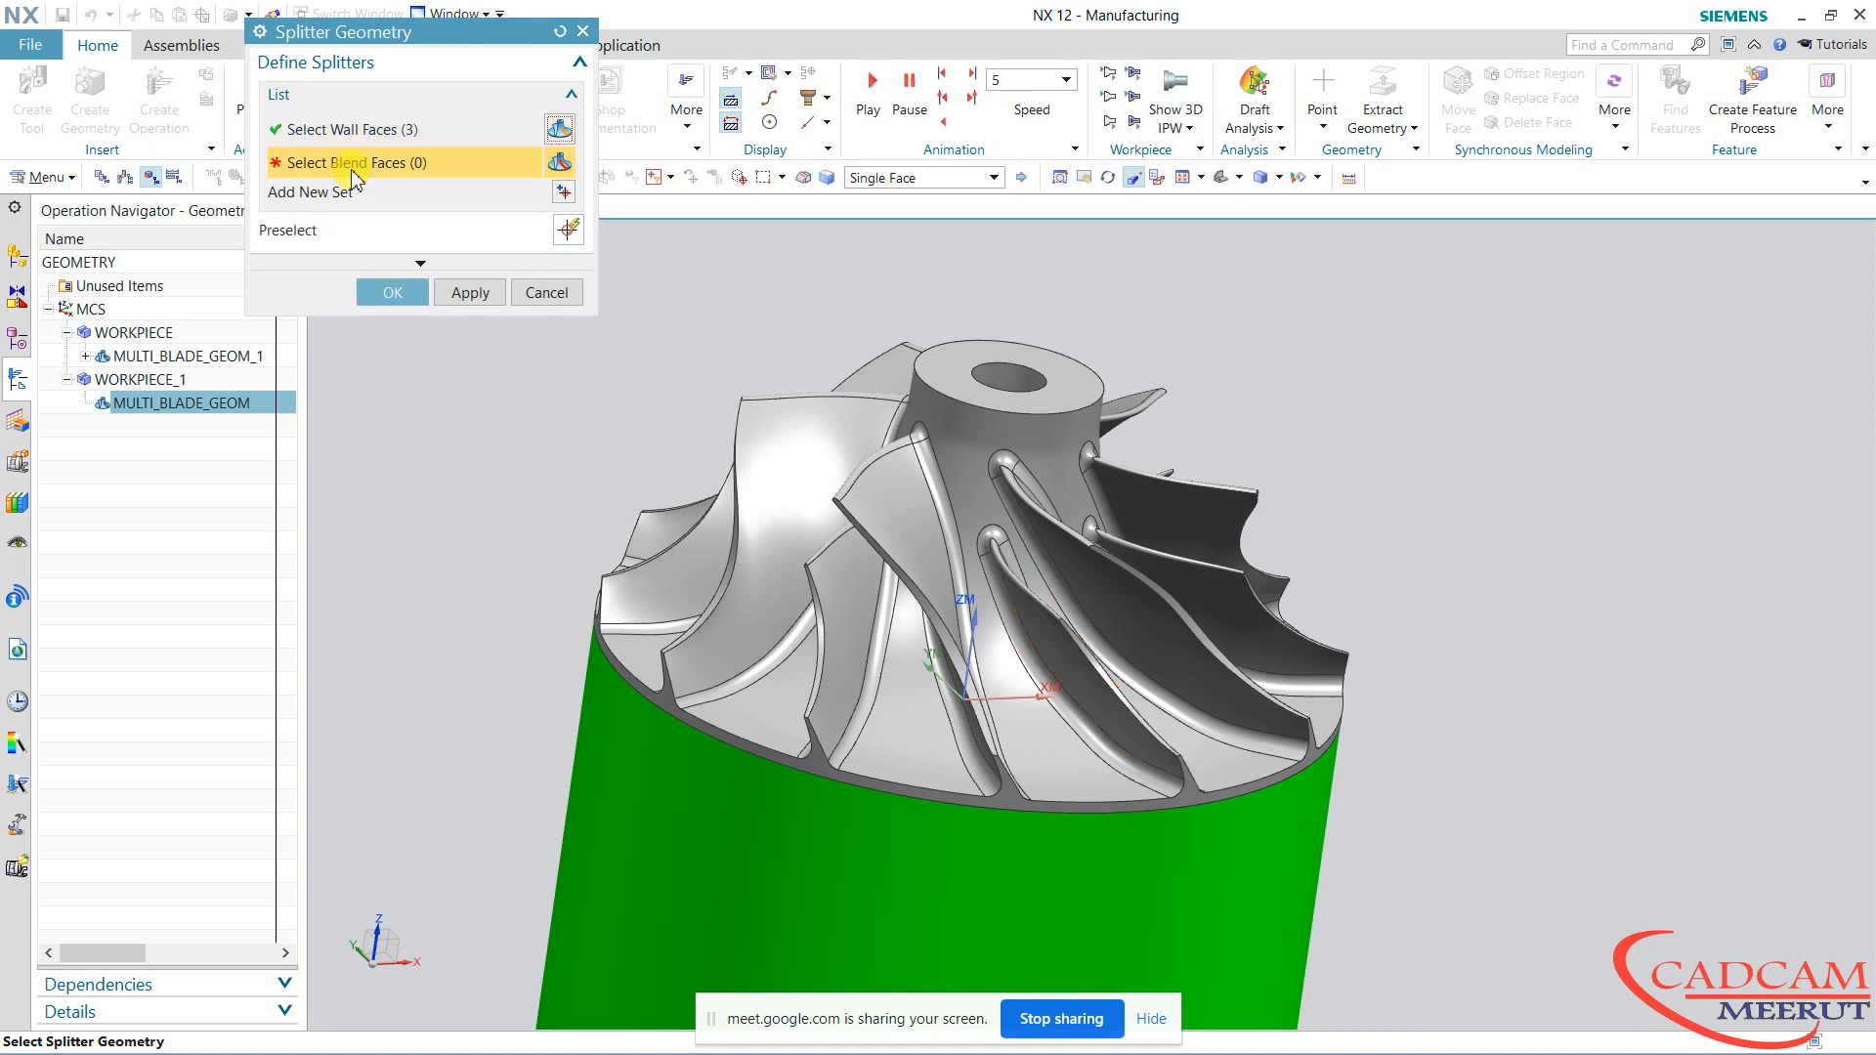
left_click(997, 539)
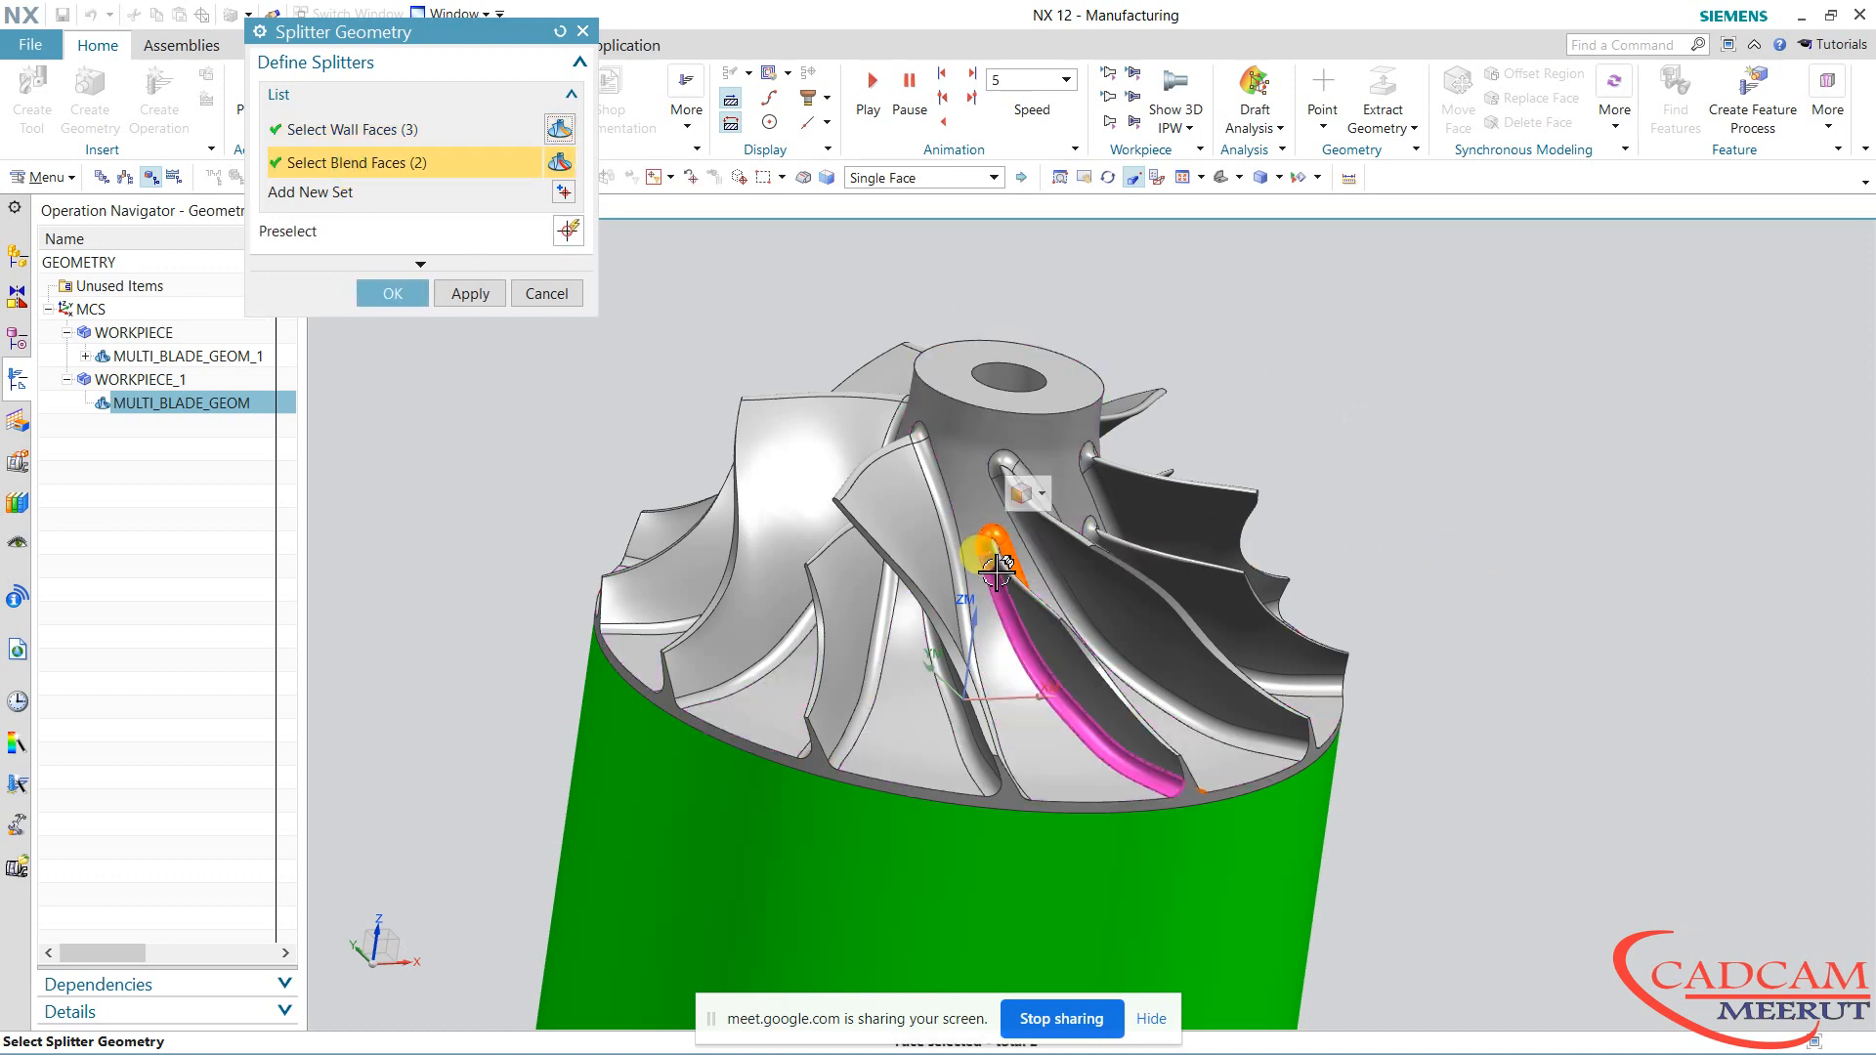
left_click(997, 537)
left_click(372, 297)
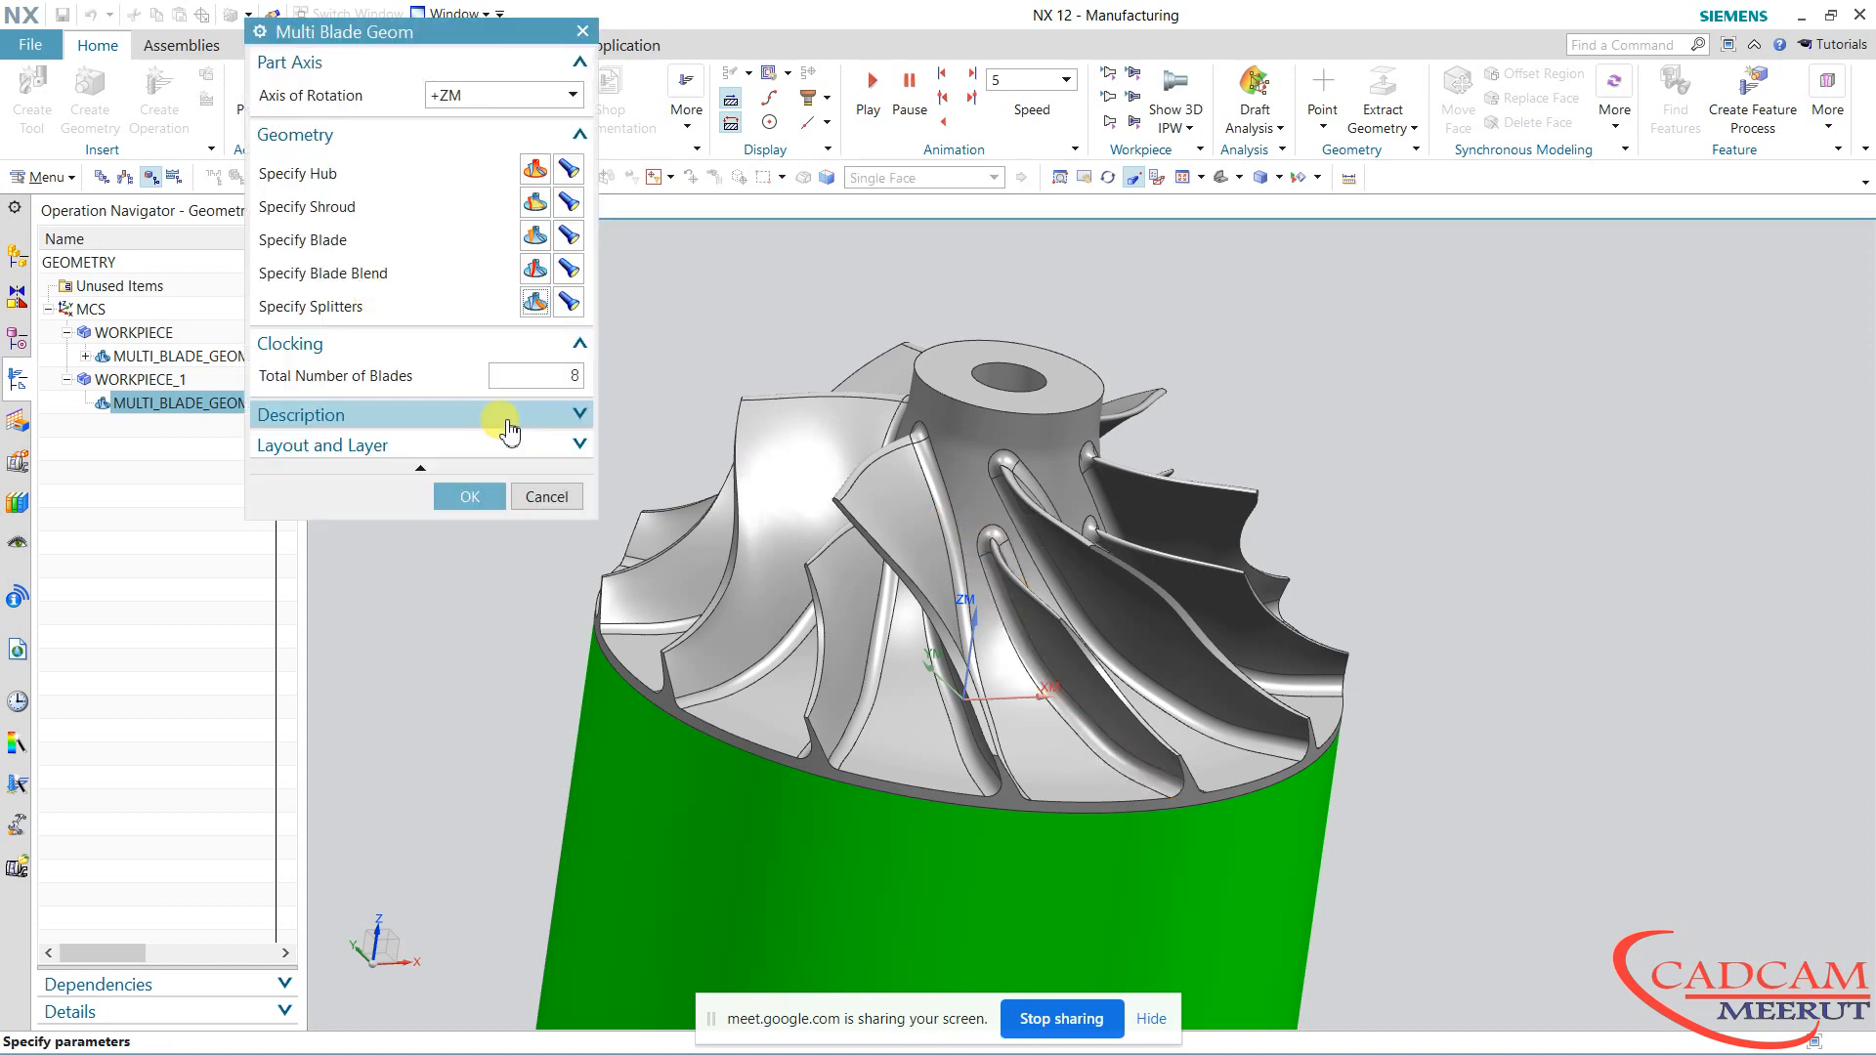
Display the specified hub, shroud, blade, blade blend and splitter geometry and examine the impeller's blades from above
left_click(569, 174)
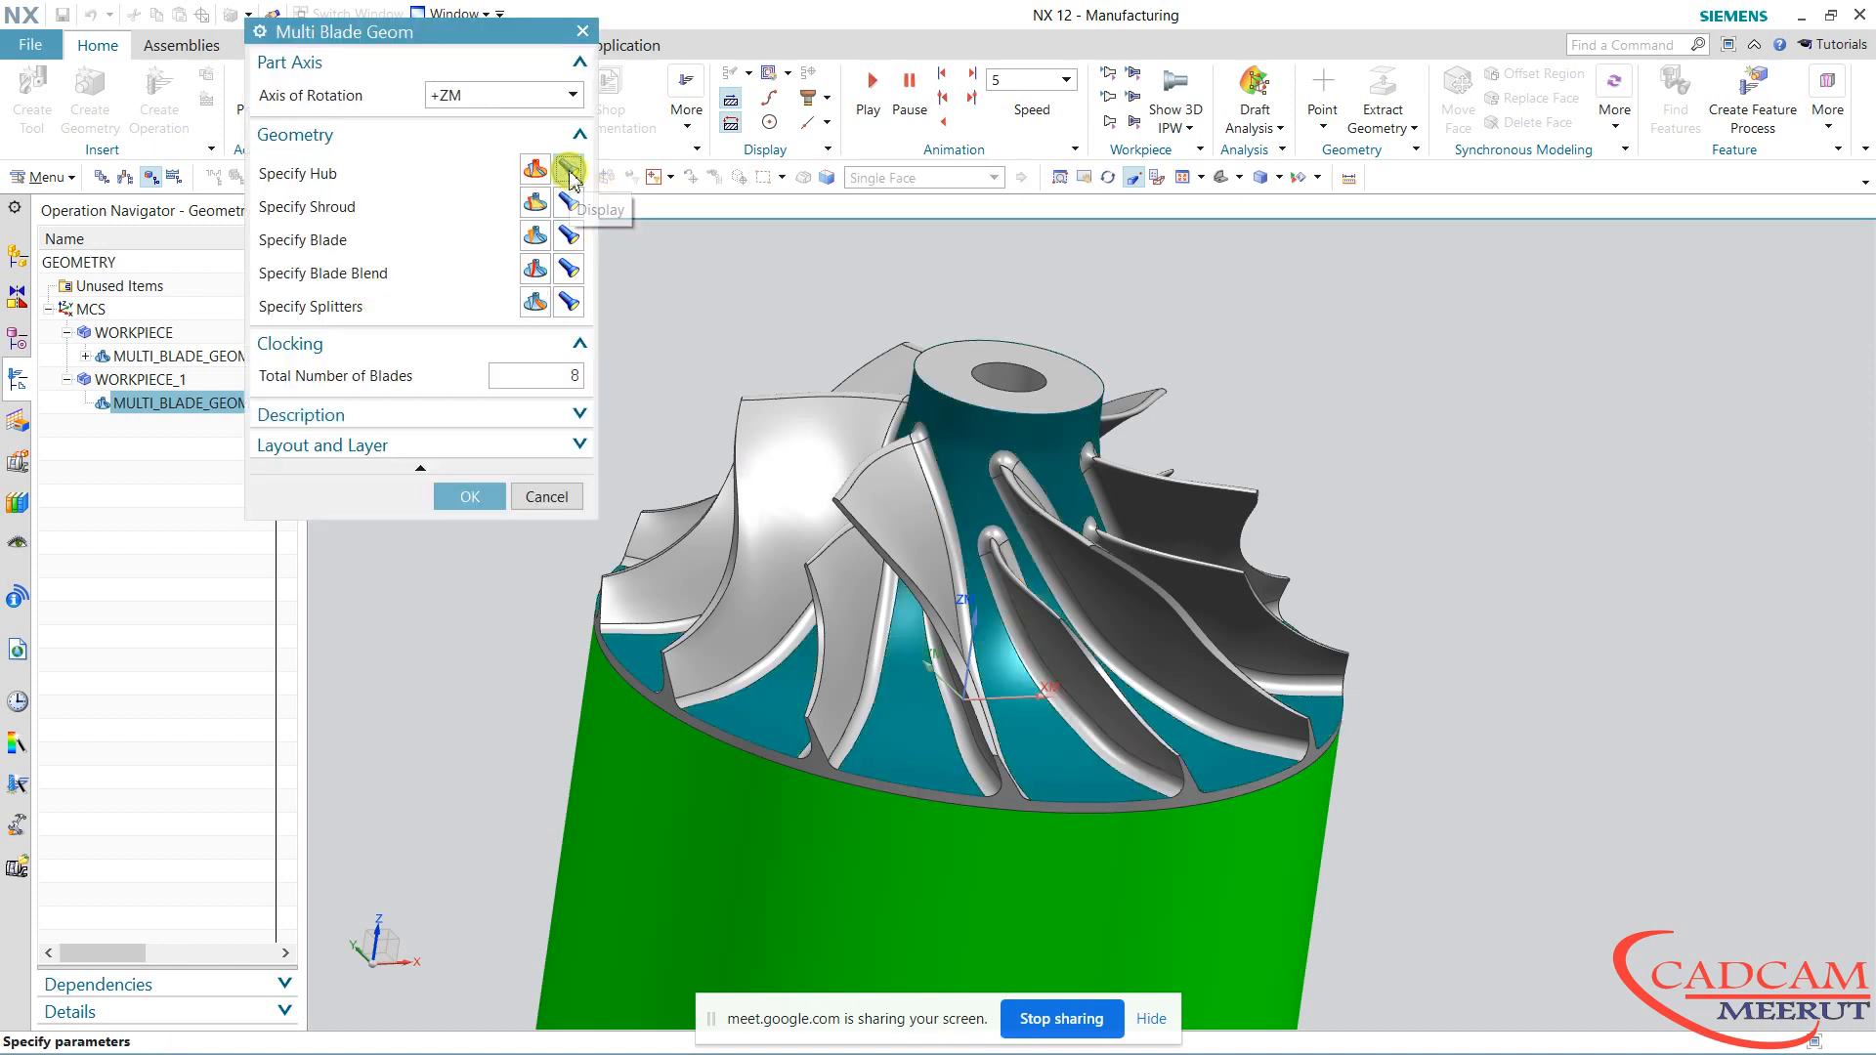
left_click(570, 202)
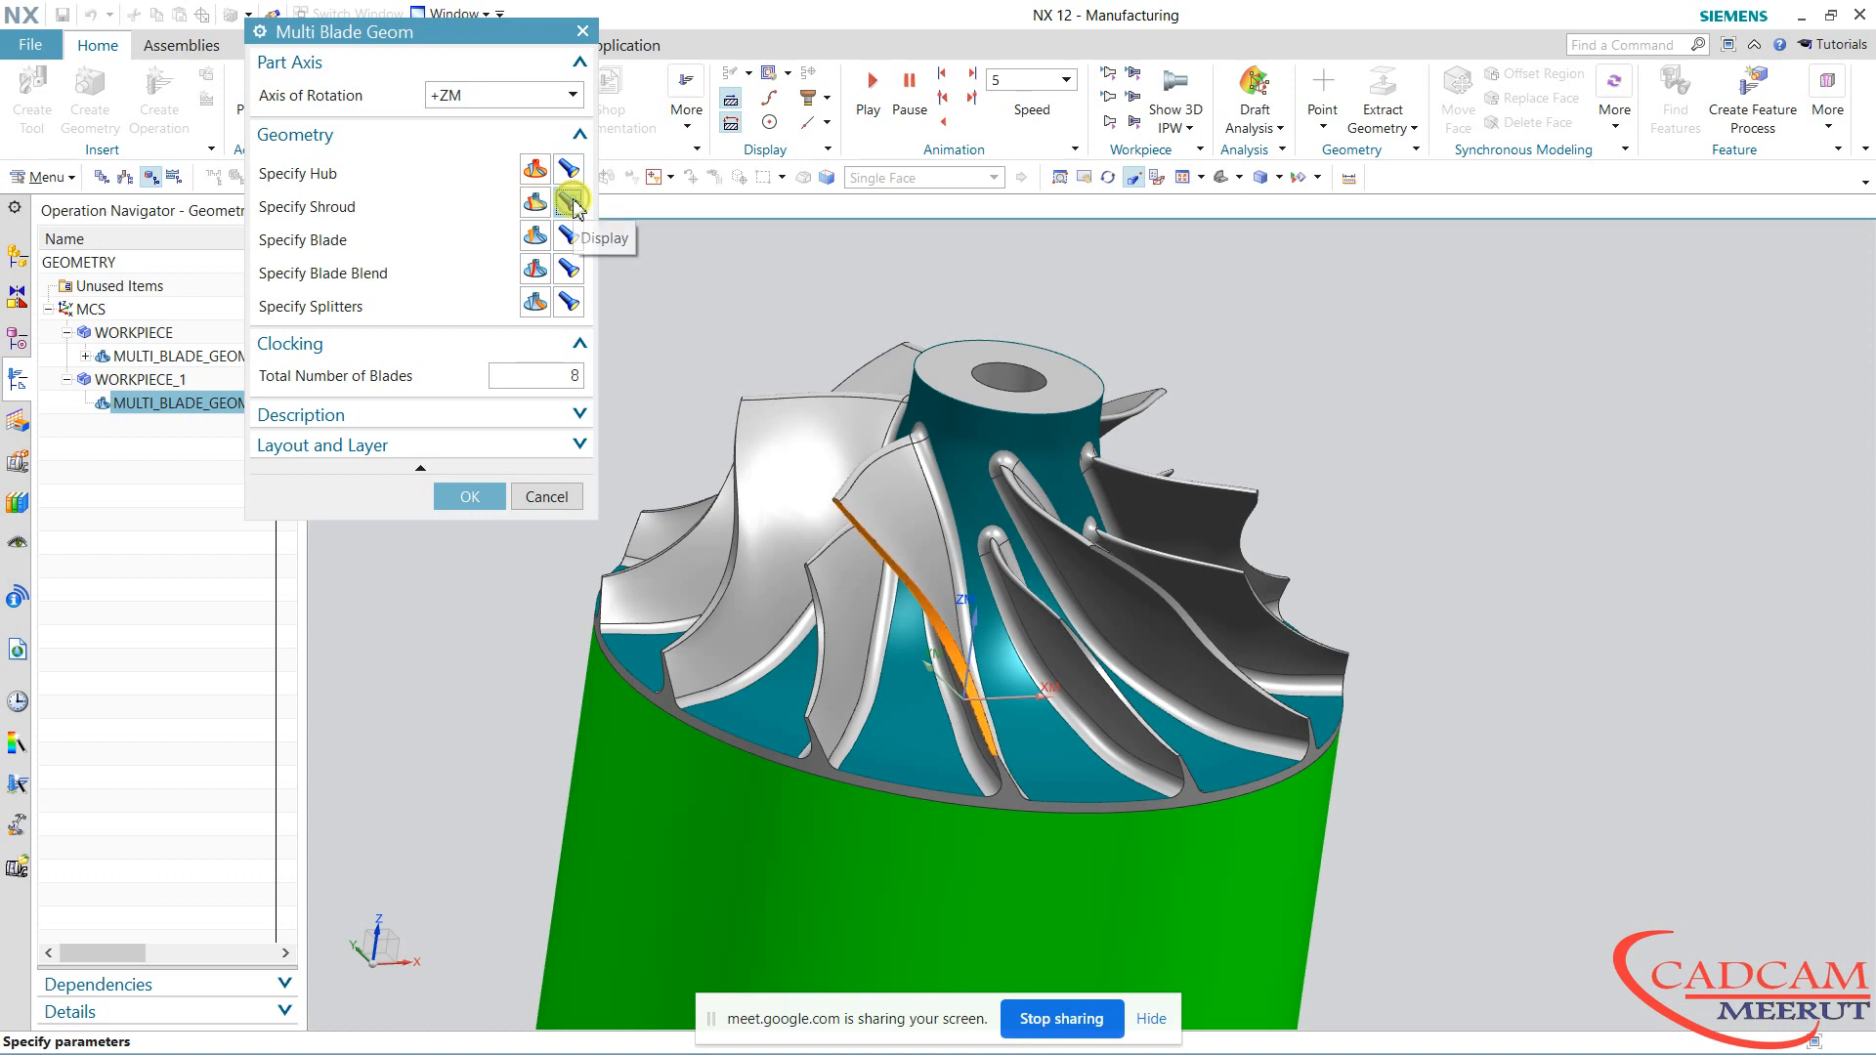
left_click(568, 235)
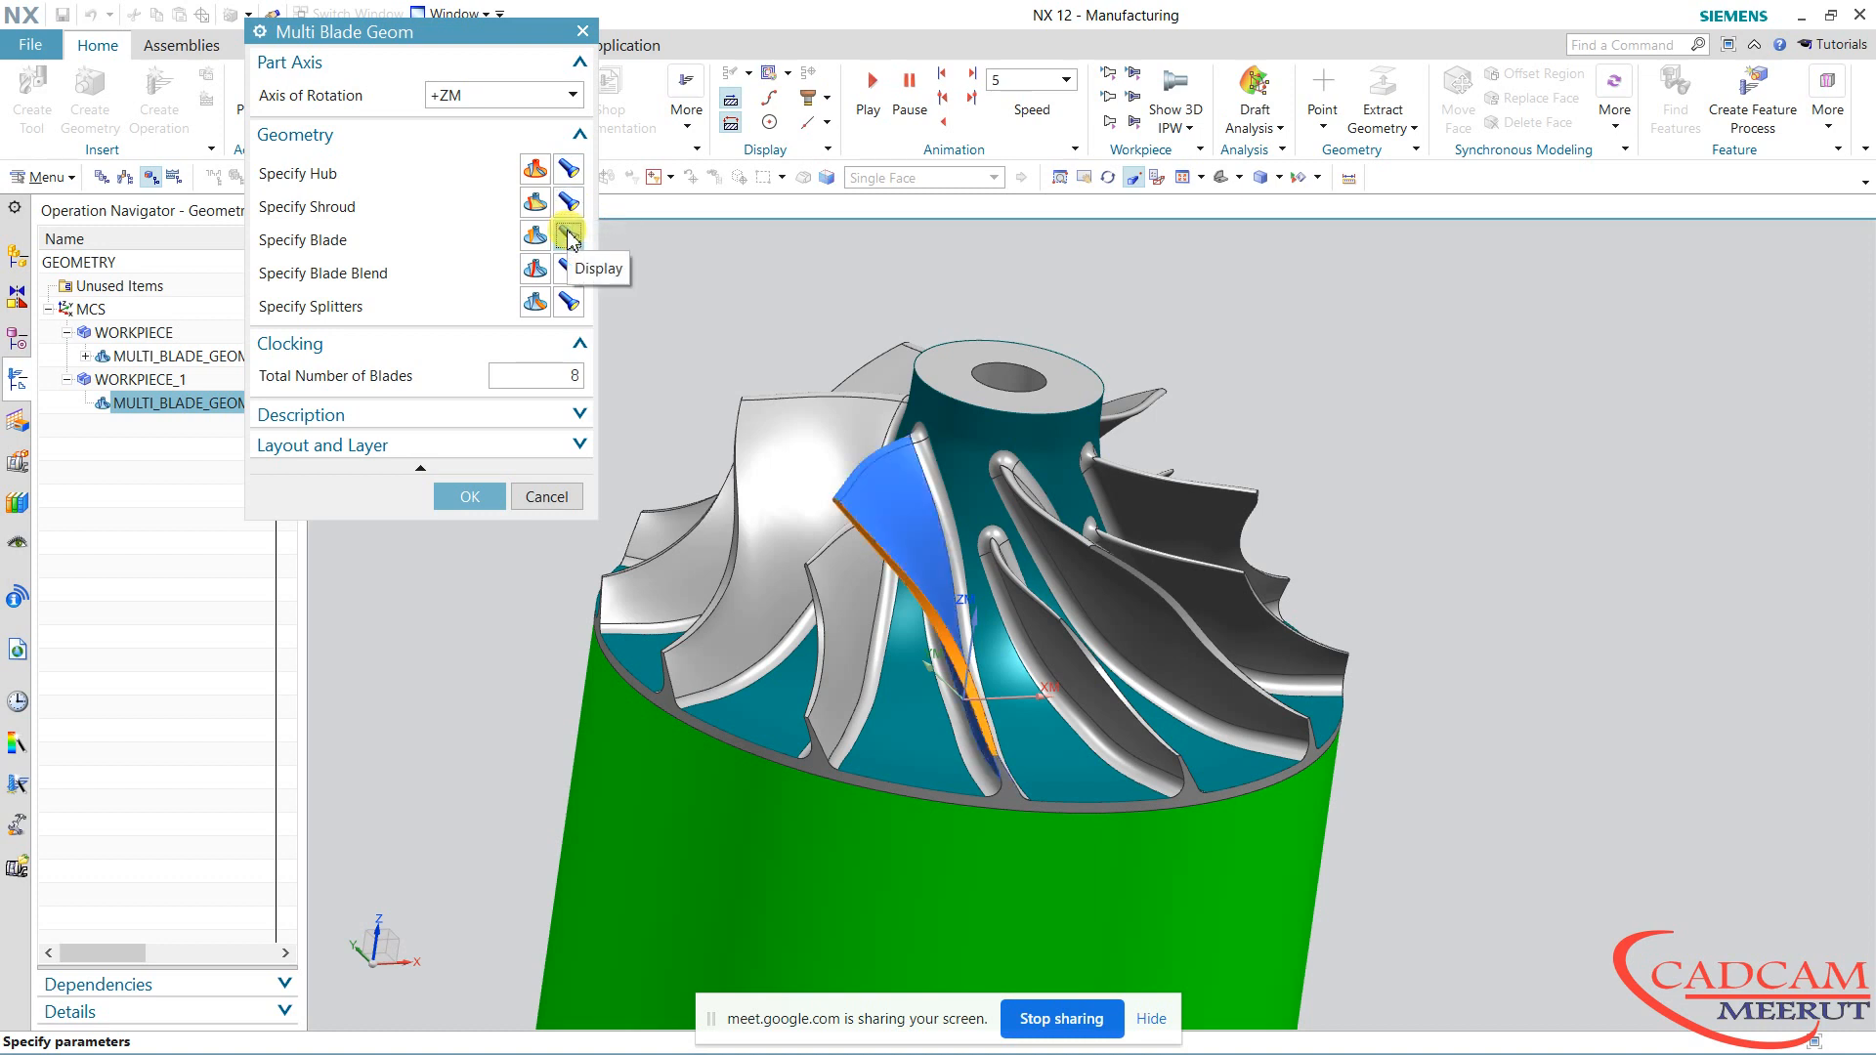
left_click(566, 269)
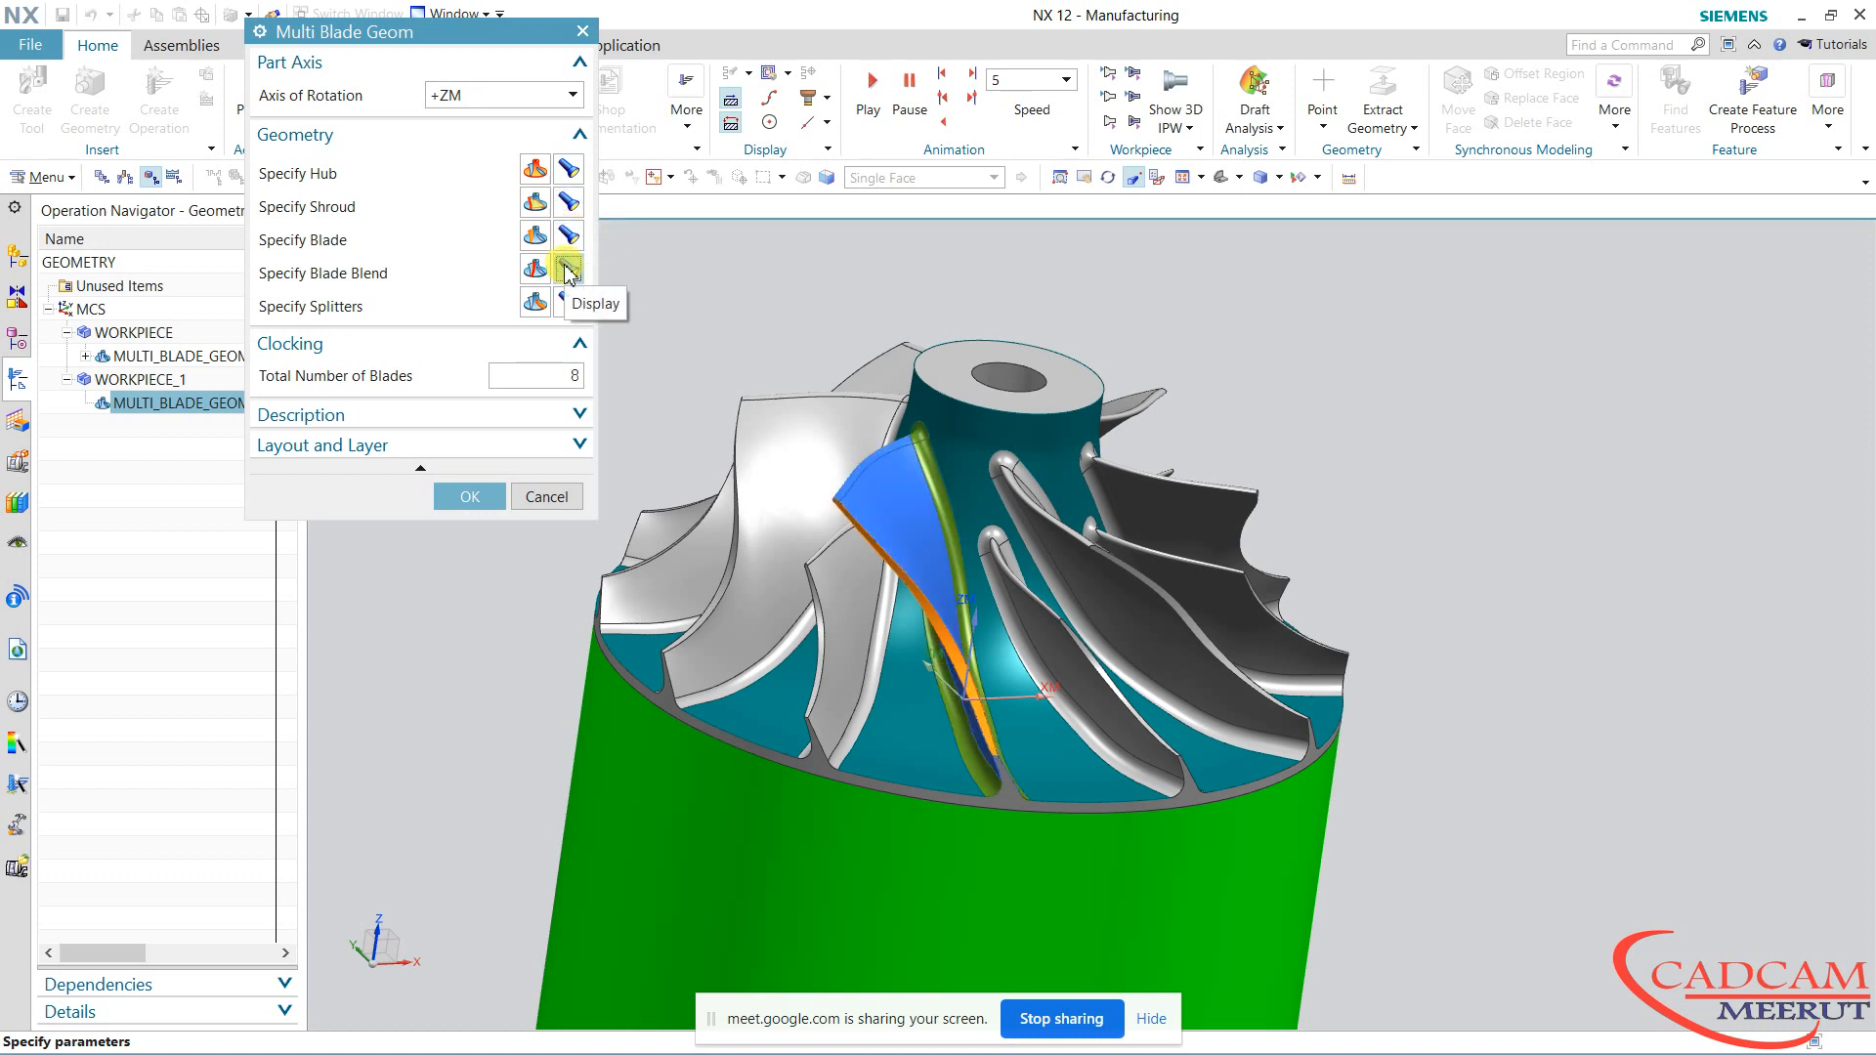
left_click(567, 304)
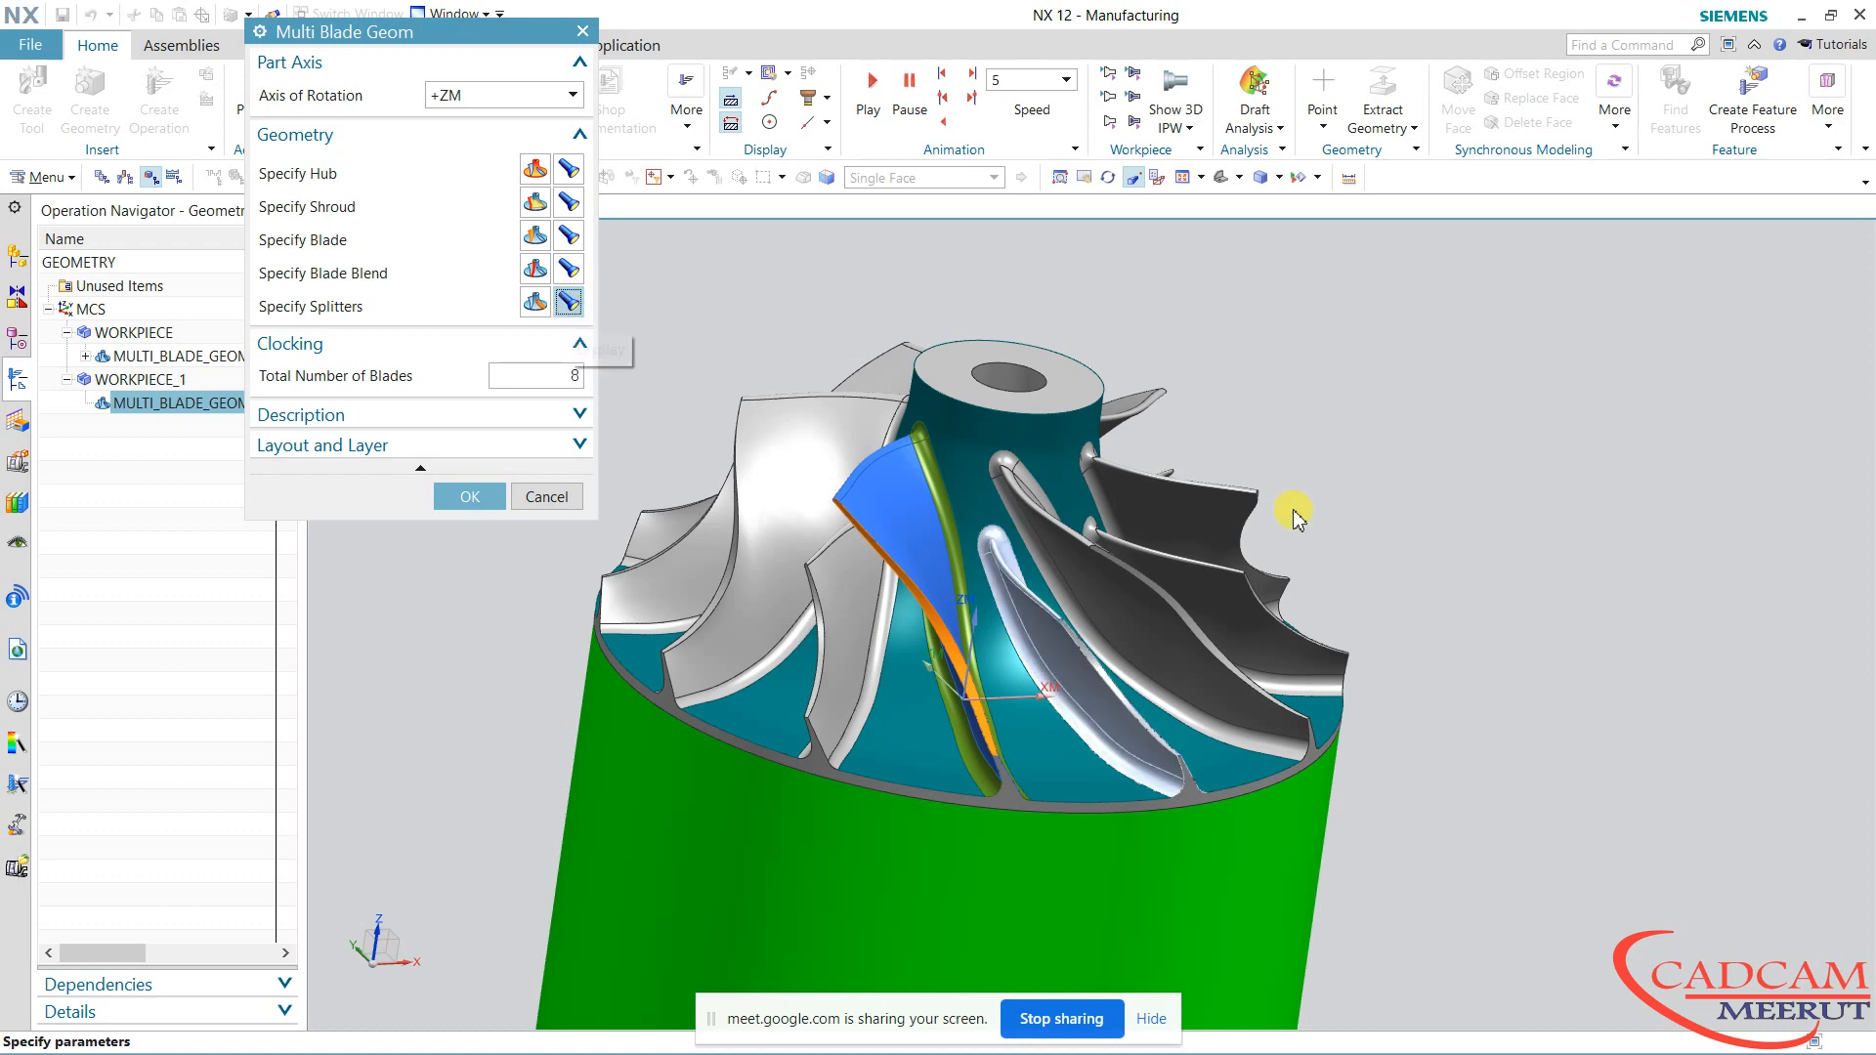
middle_click_drag(1332, 508, 1310, 507)
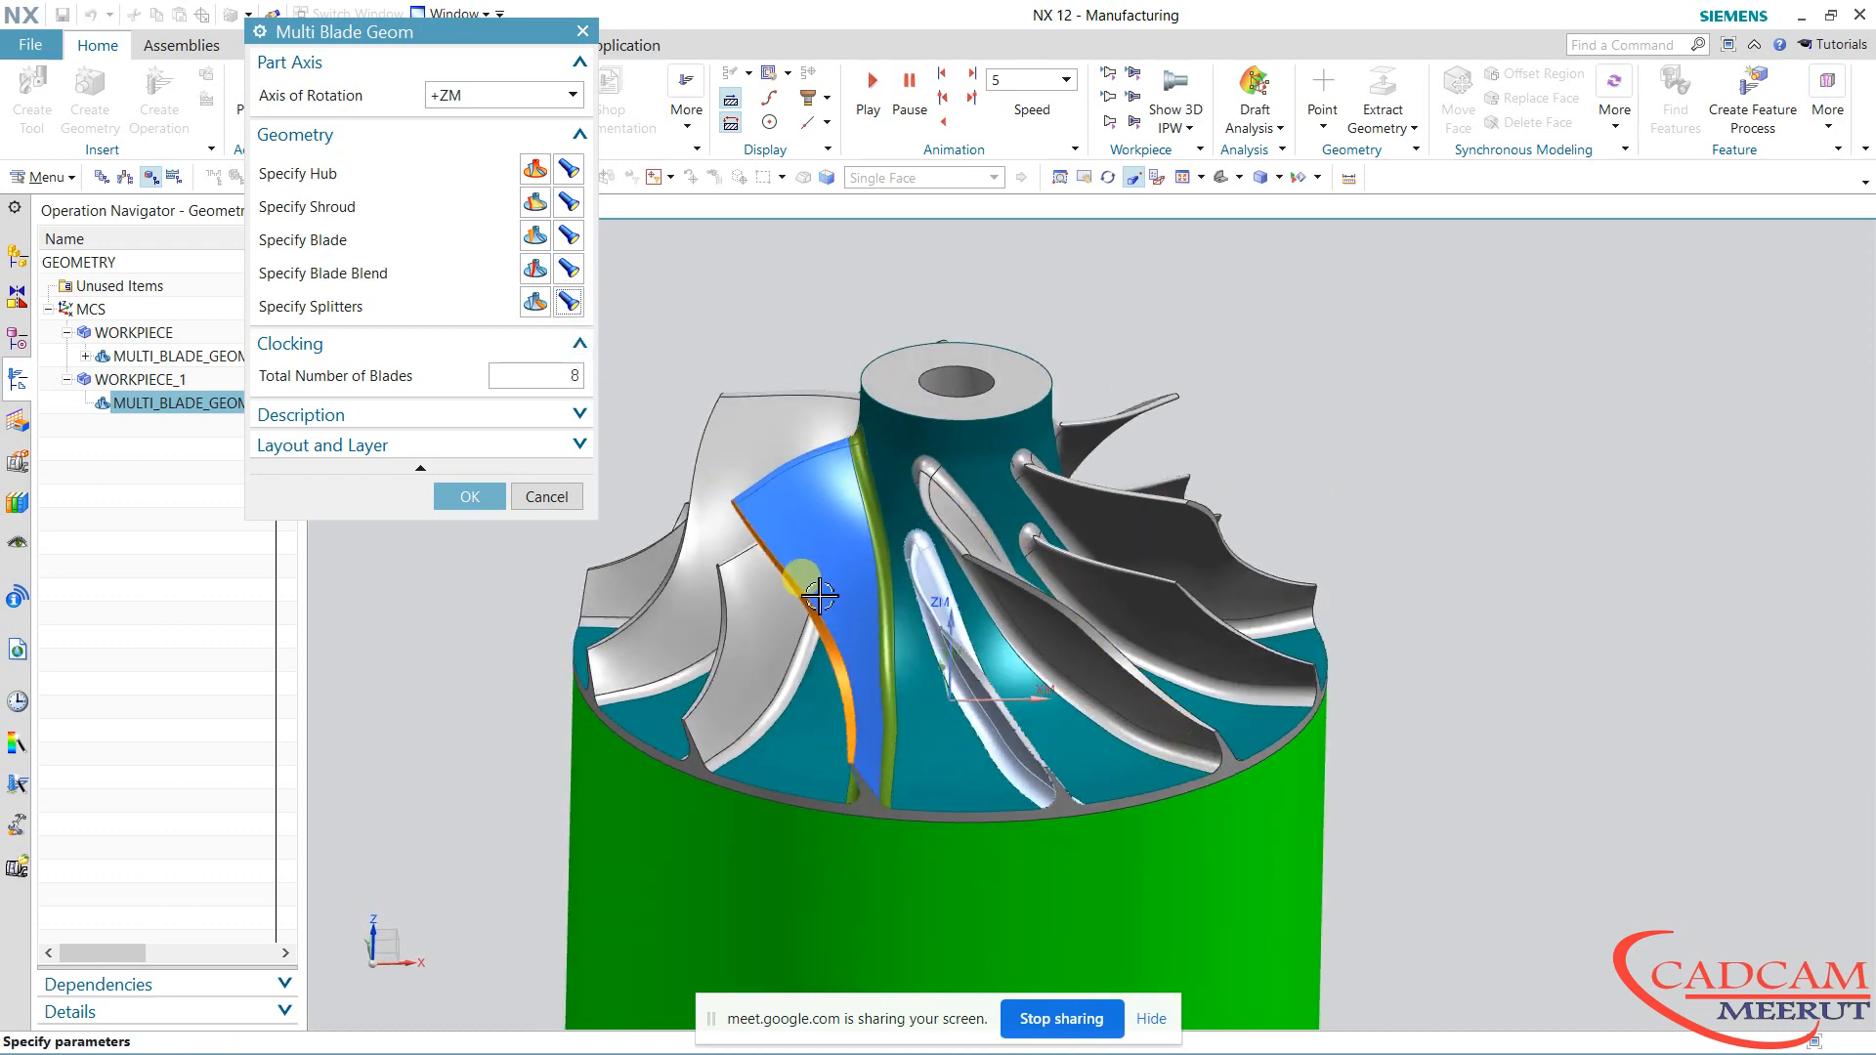
middle_click_drag(1185, 454, 1209, 513)
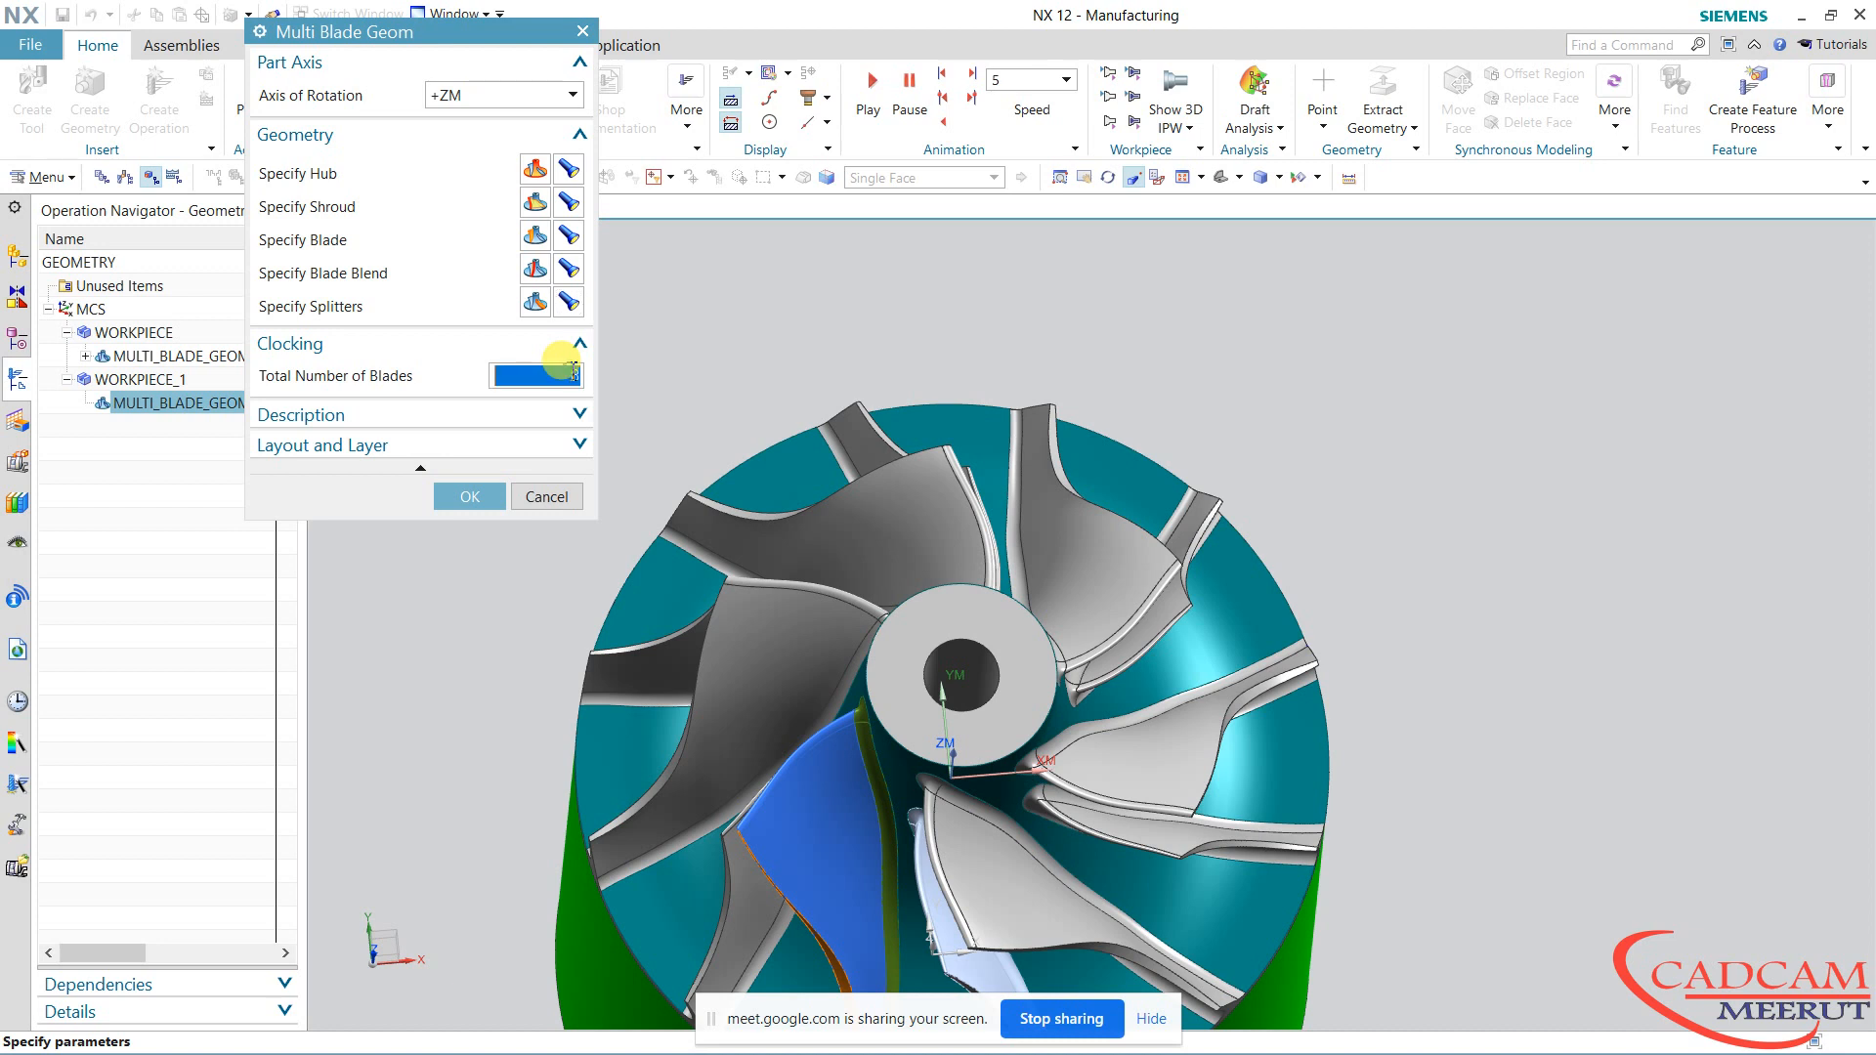
Set the total number of blades to 6 and accept the multi-blade geometry
type("6")
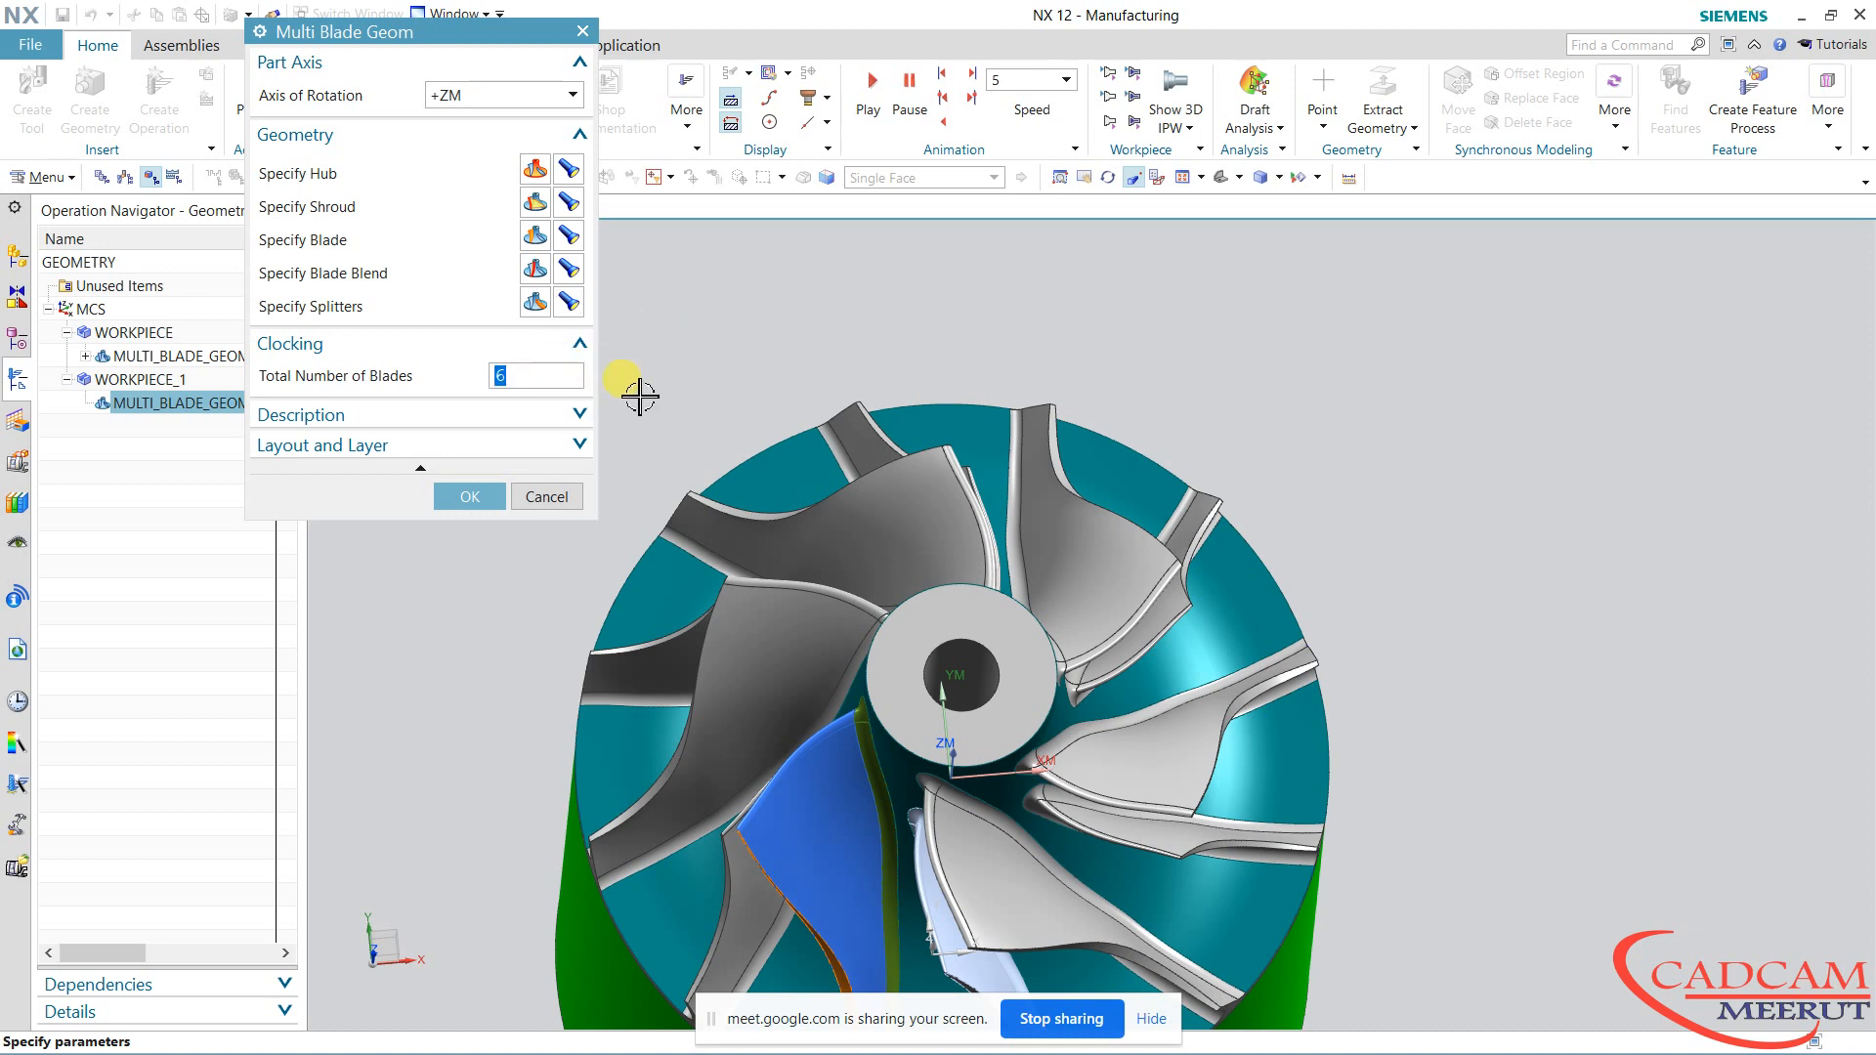
left_click(467, 496)
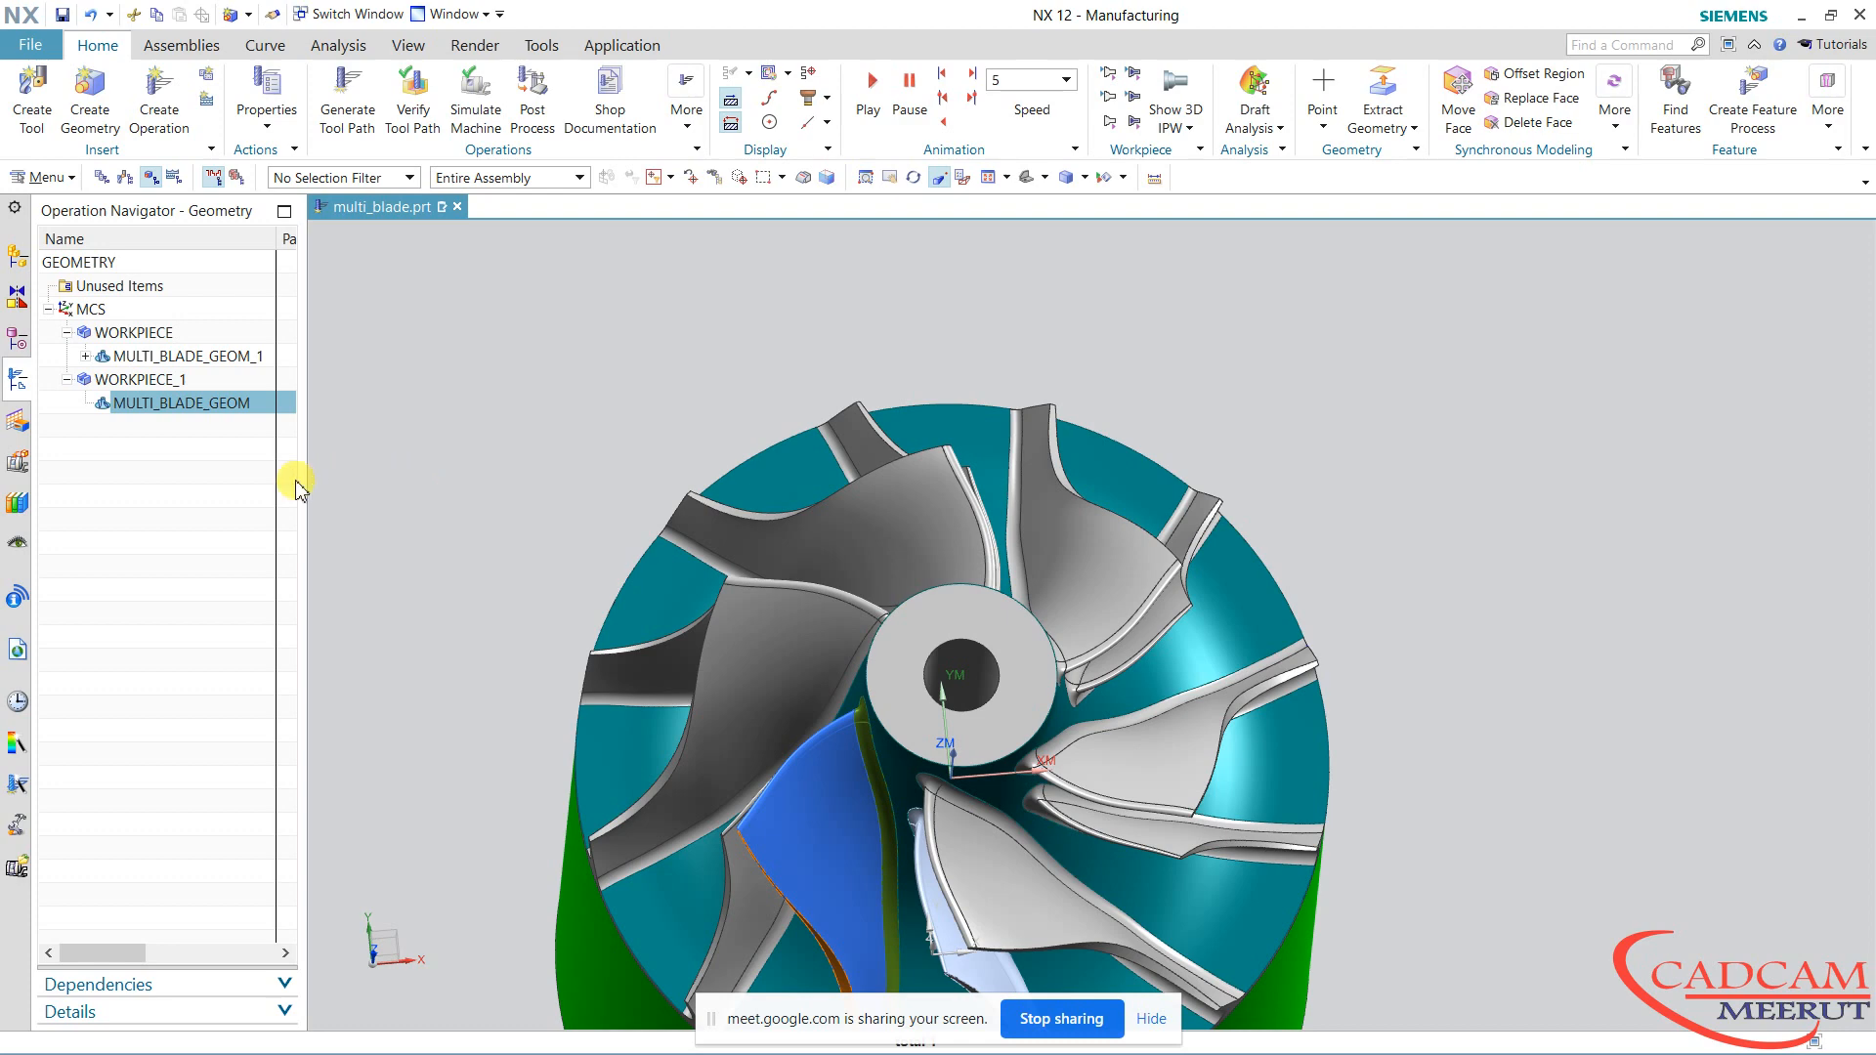
middle_click_drag(670, 475, 684, 420)
middle_click_drag(1029, 376, 1133, 395)
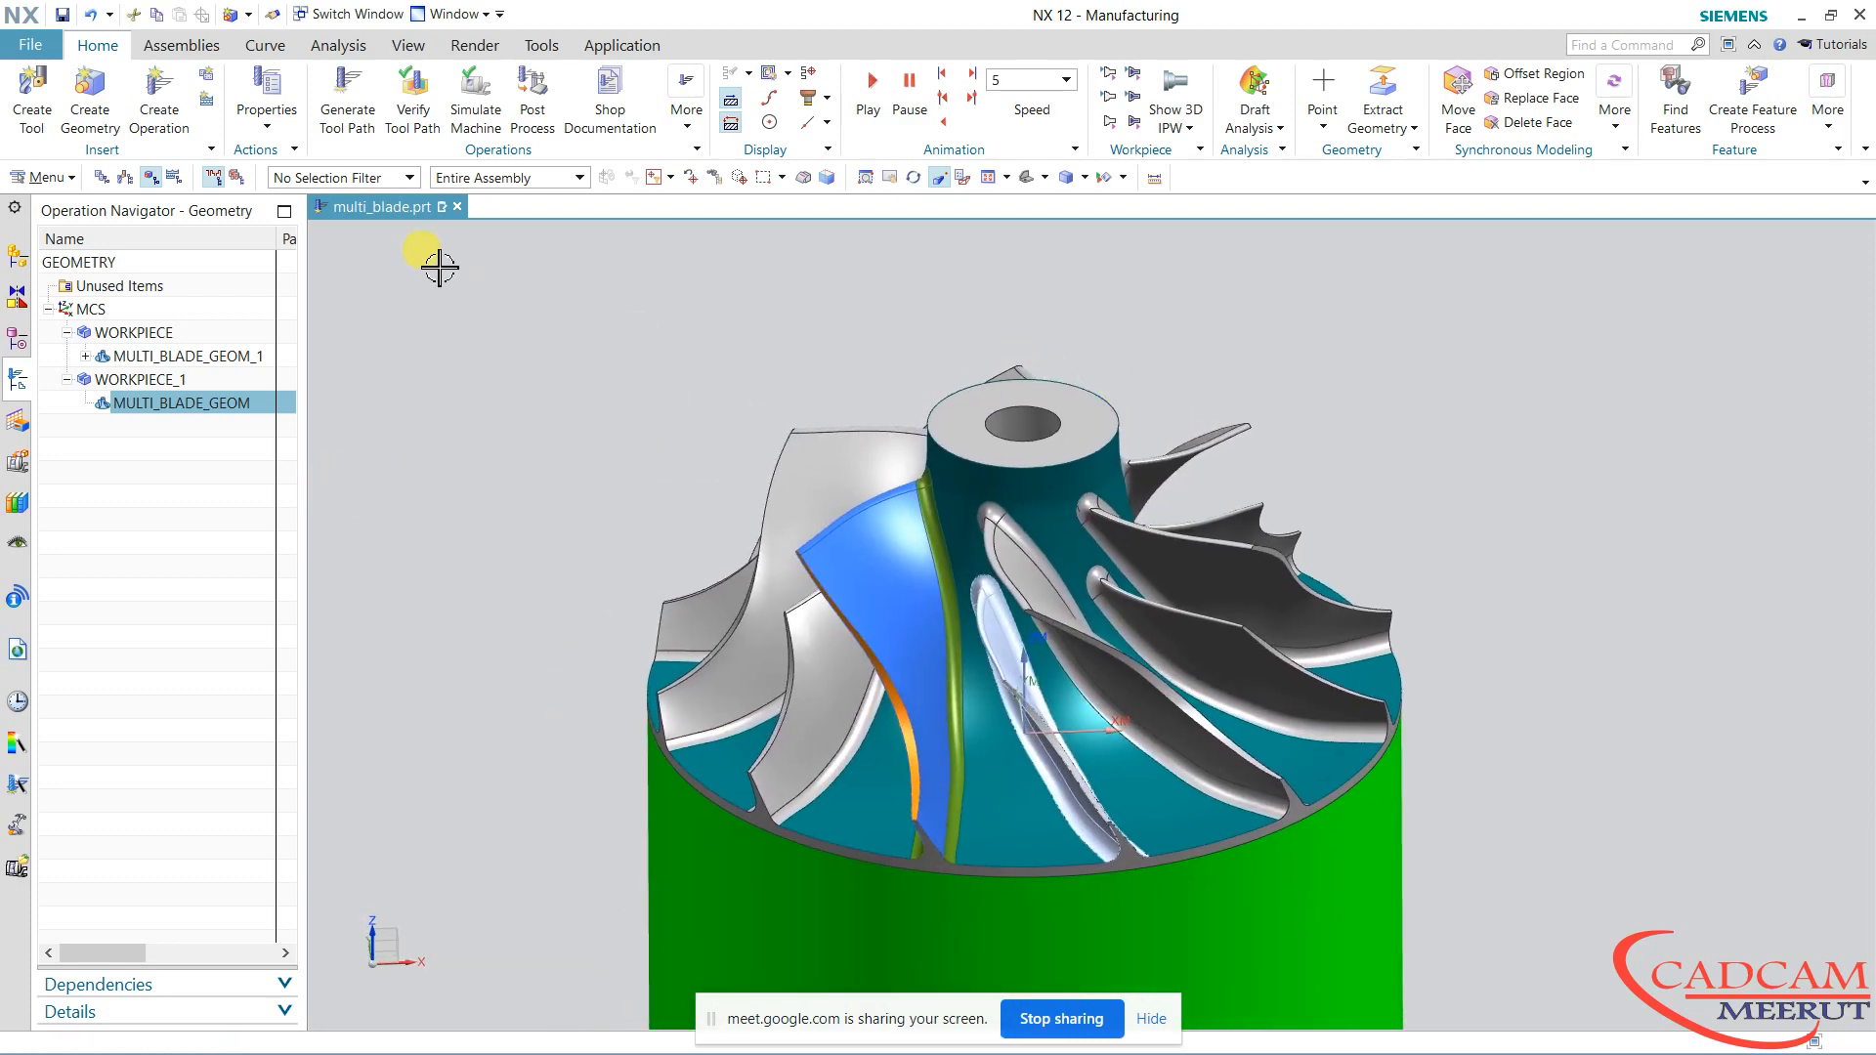
Start a new mill_multi_blade operation of subtype Multi Blade Rough in PROGRAM, using the BALL_MILL tool
left_click(147, 117)
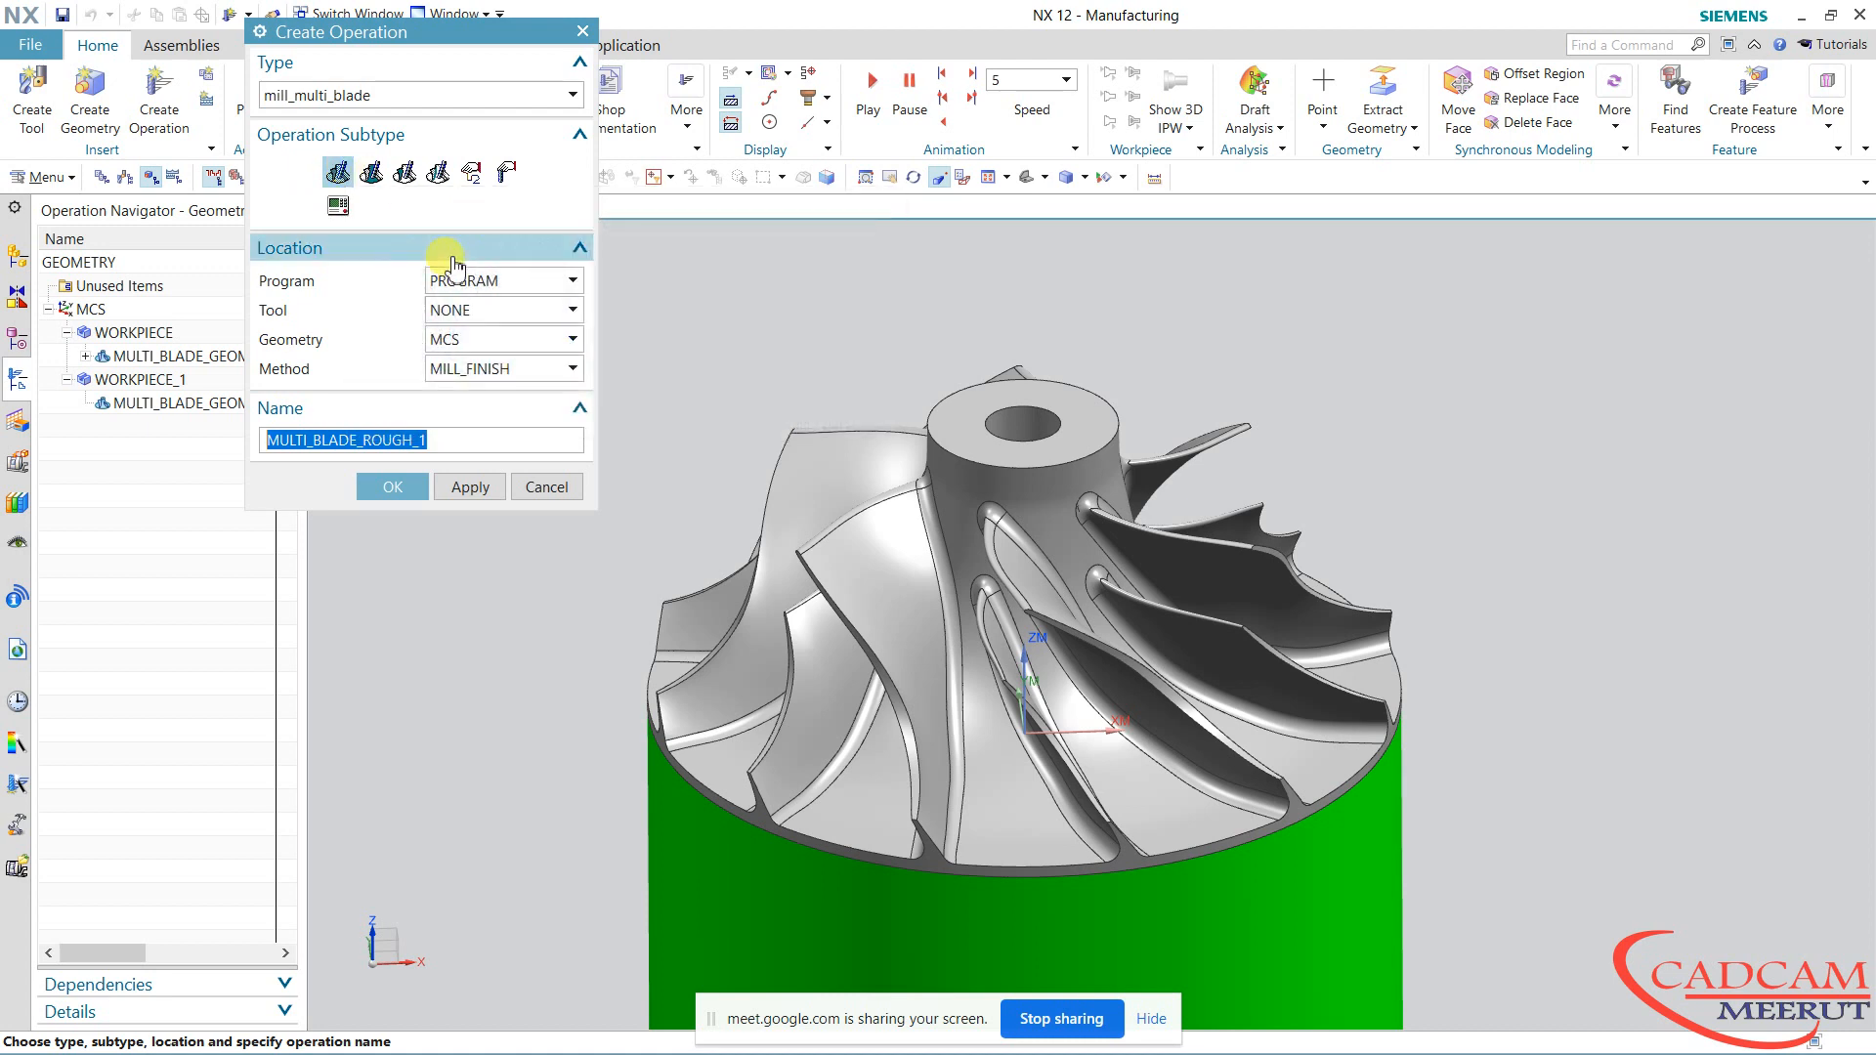
left_click(463, 283)
left_click(465, 286)
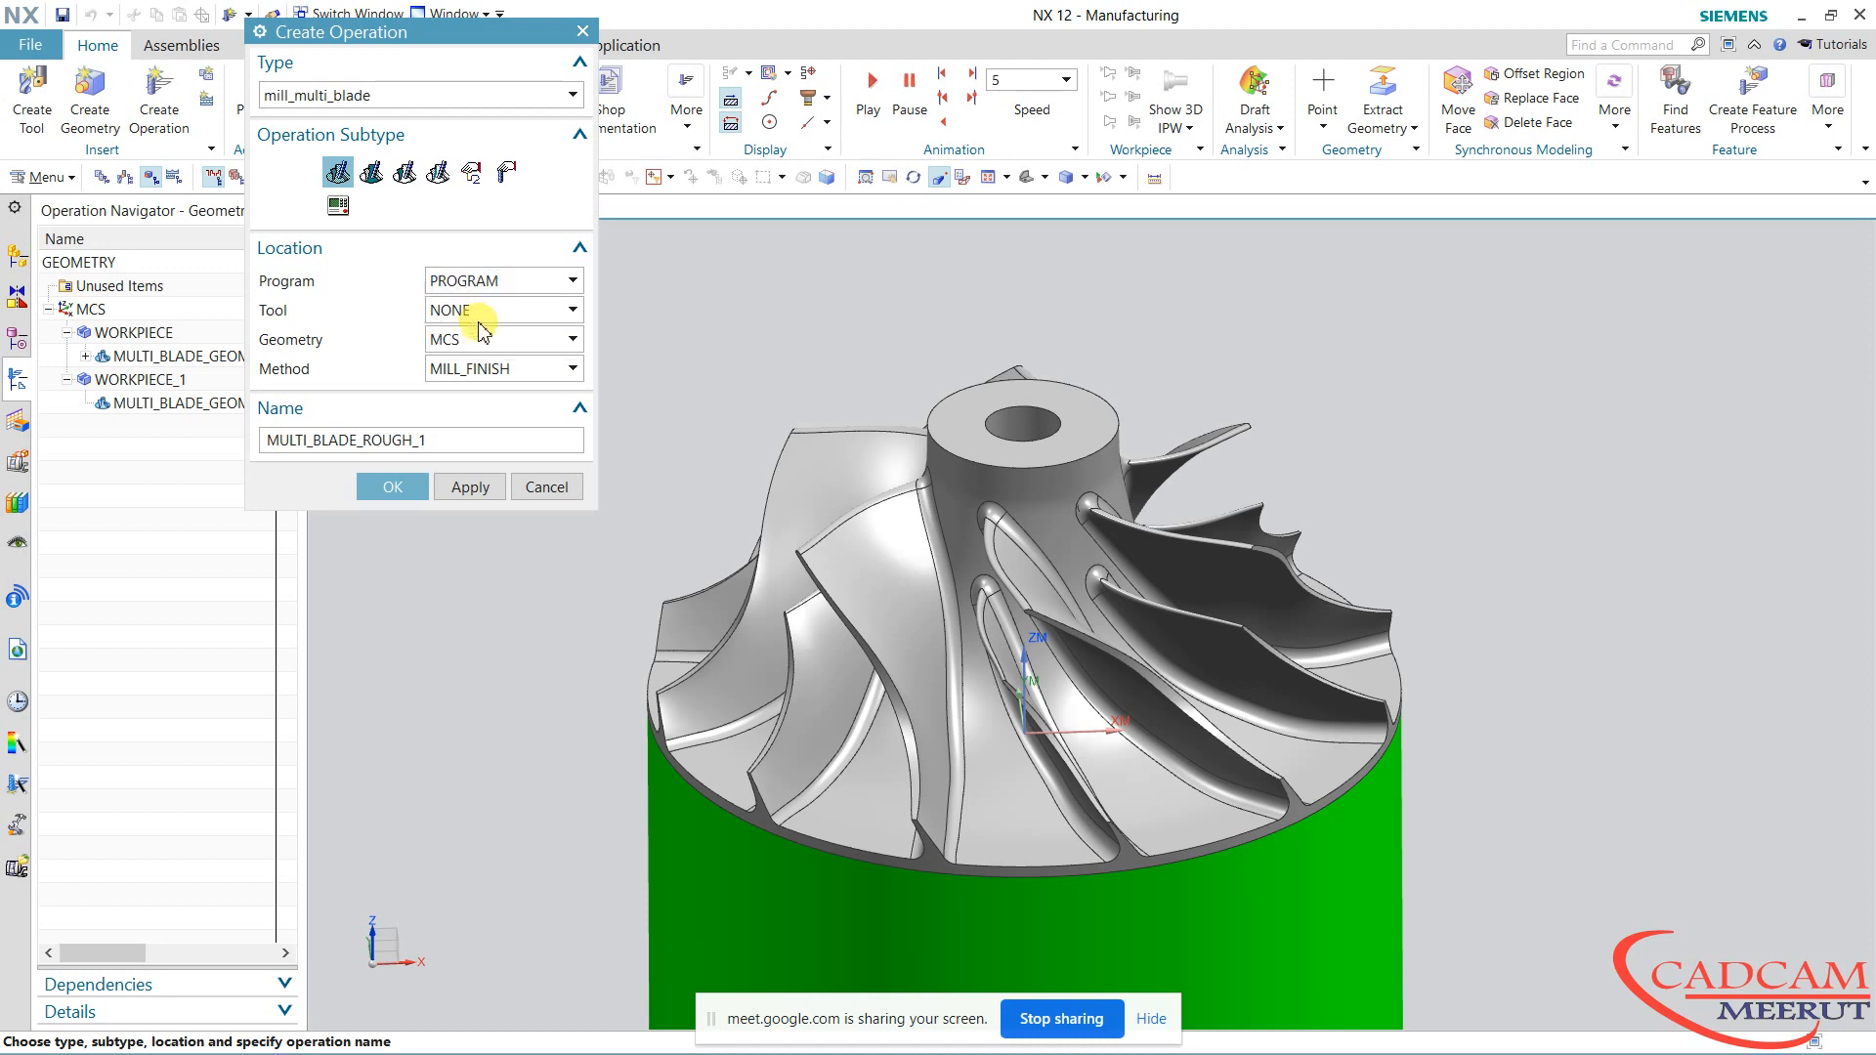
left_click(473, 309)
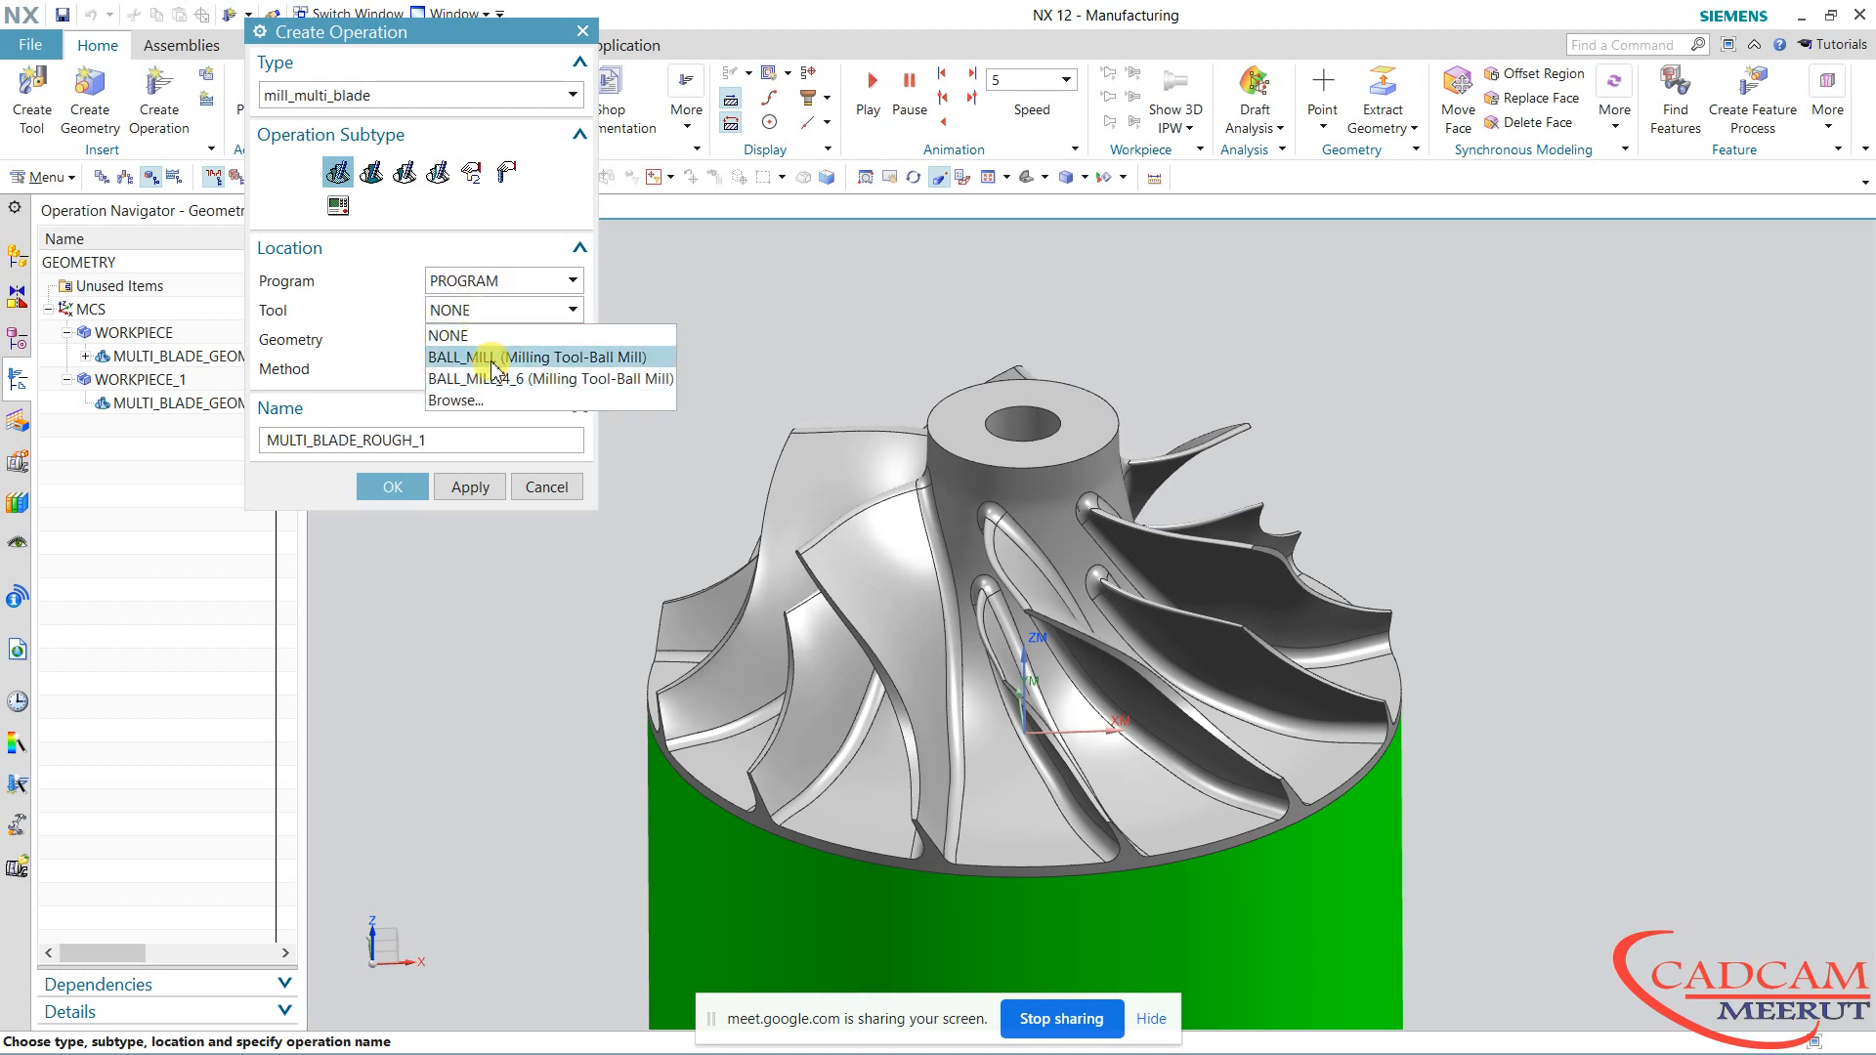
left_click(493, 359)
Assign geometry MULTI_BLADE_GEOM and method MILL_ROUGH to the roughing operation and create it
left_click(476, 342)
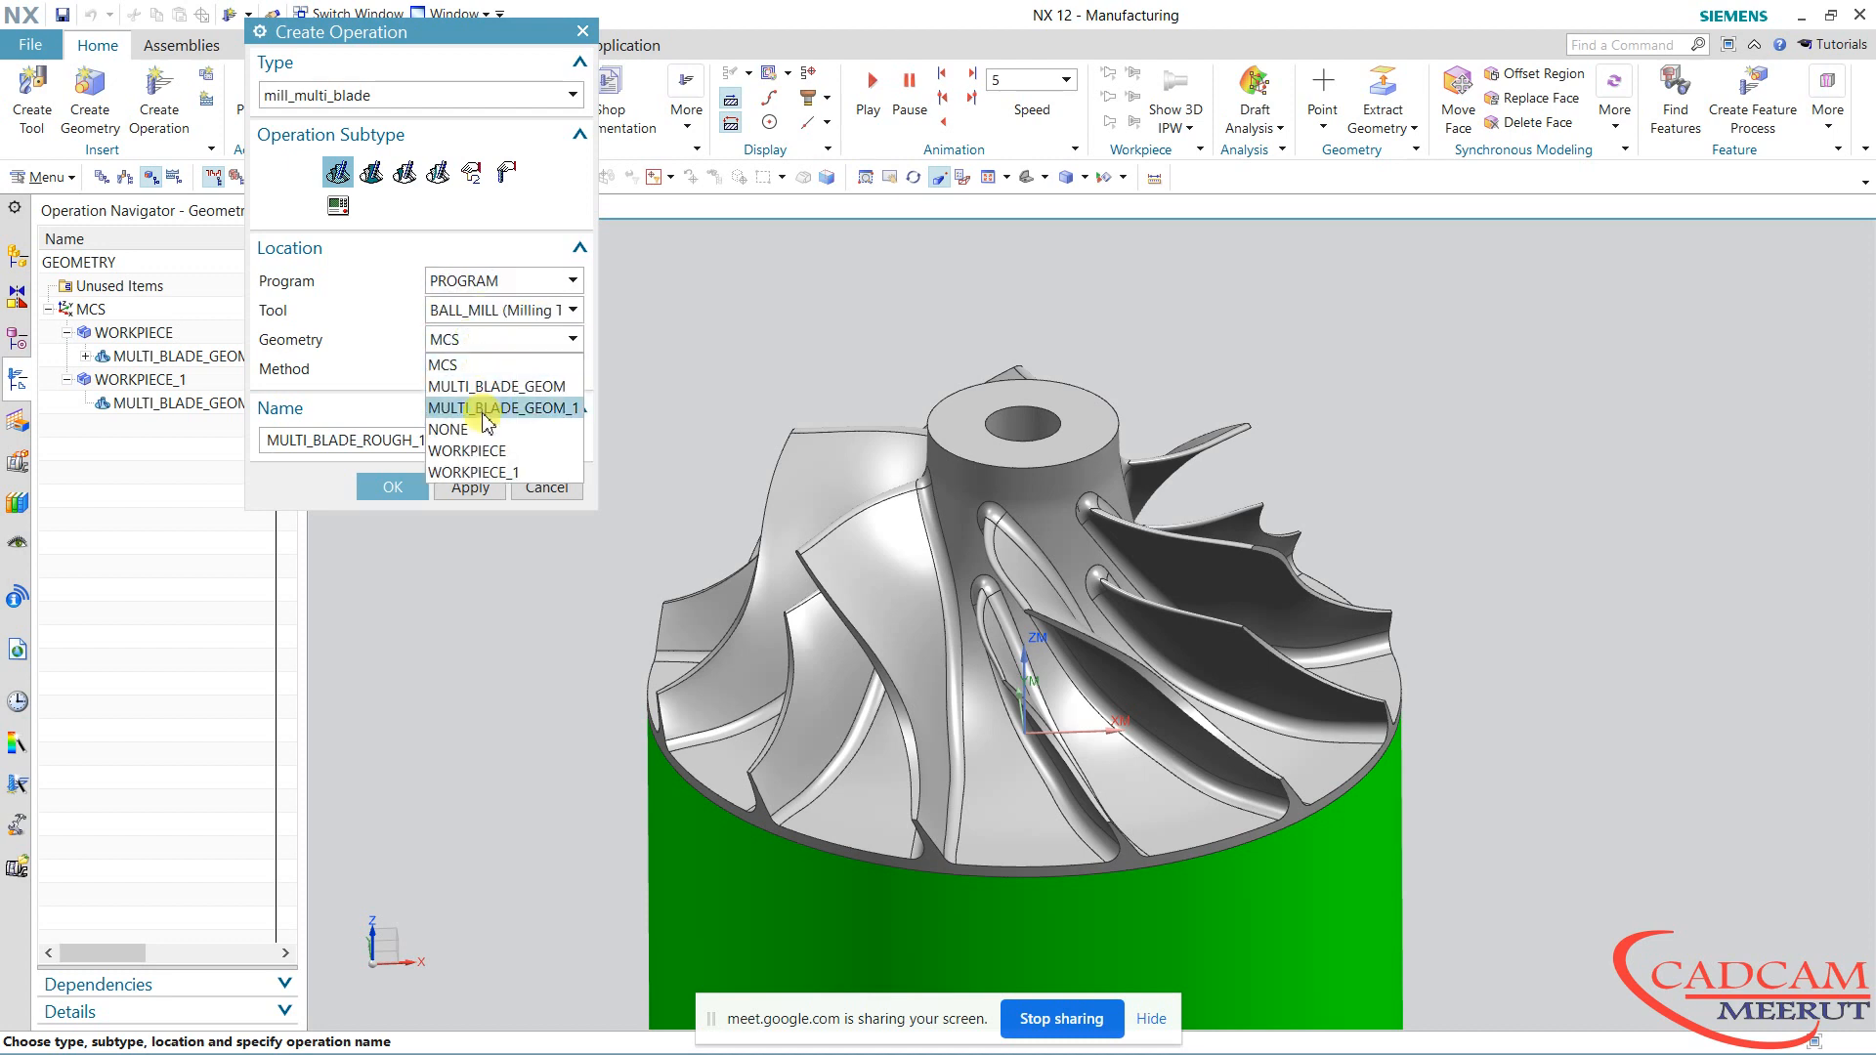
left_click(413, 37)
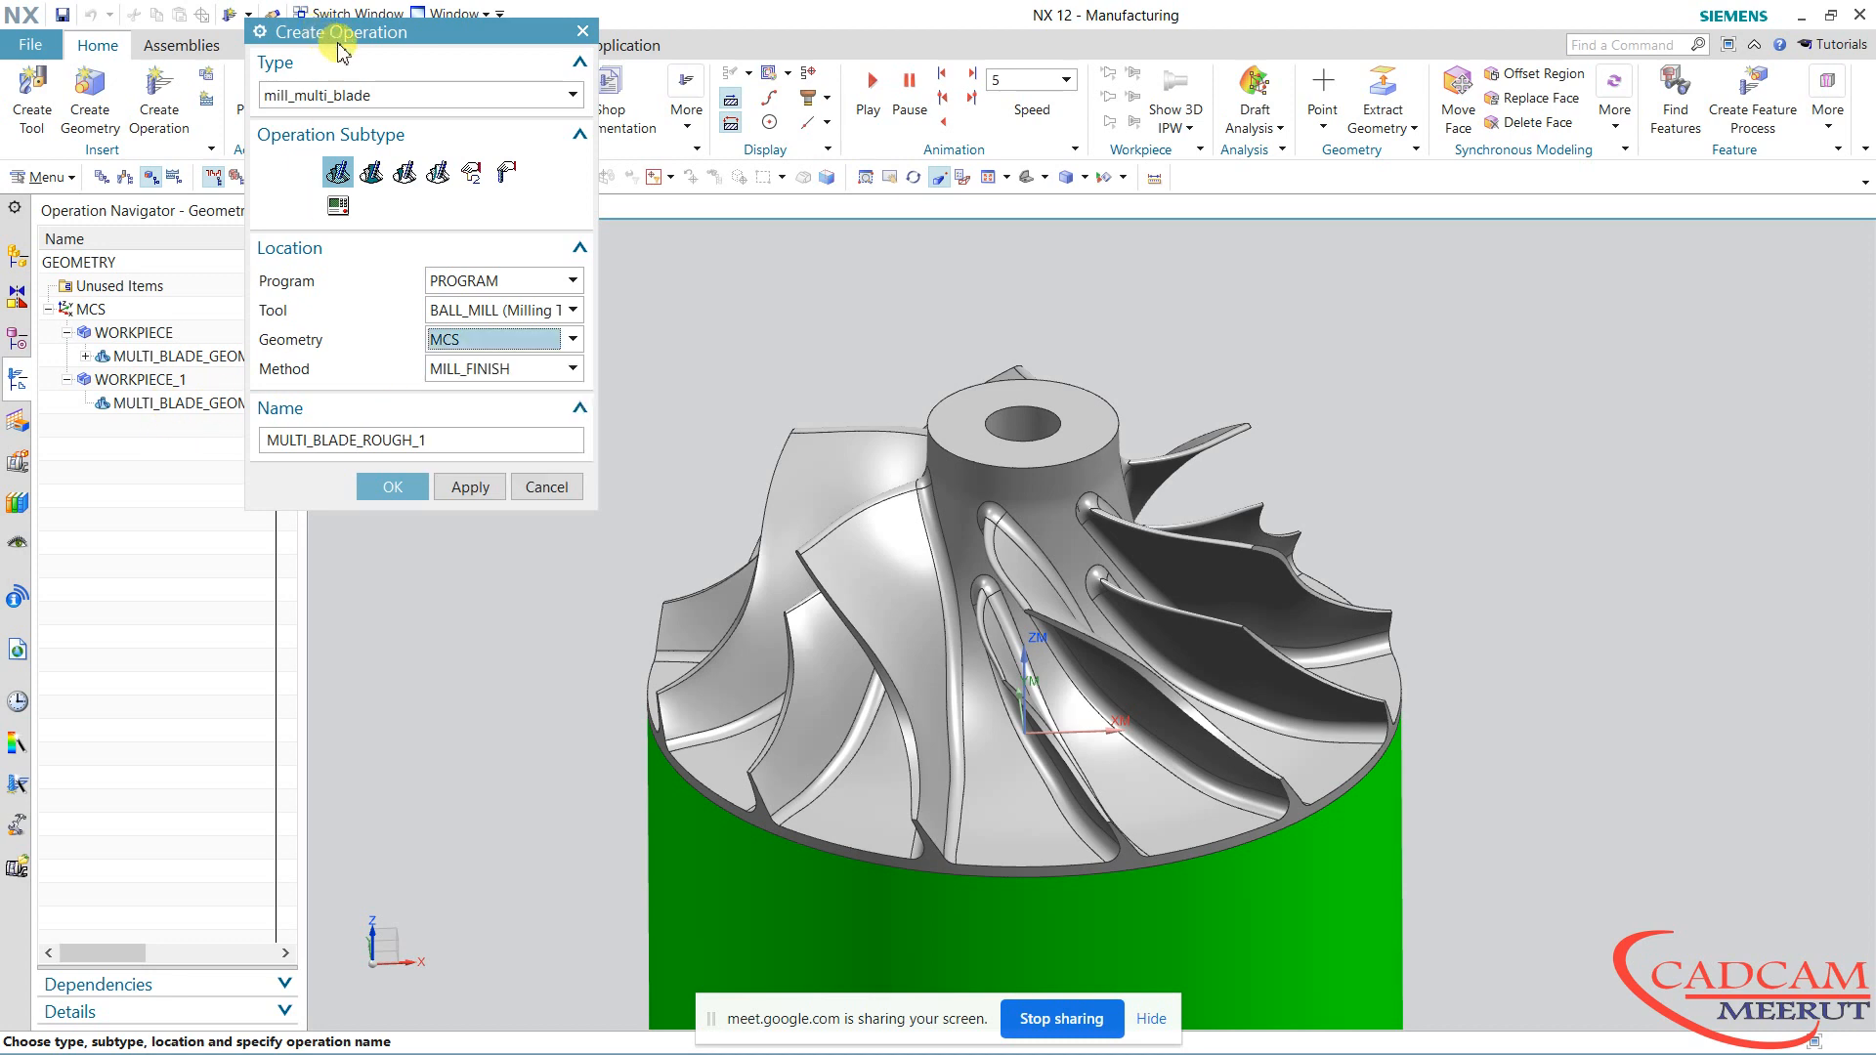
left_click_drag(404, 43, 515, 43)
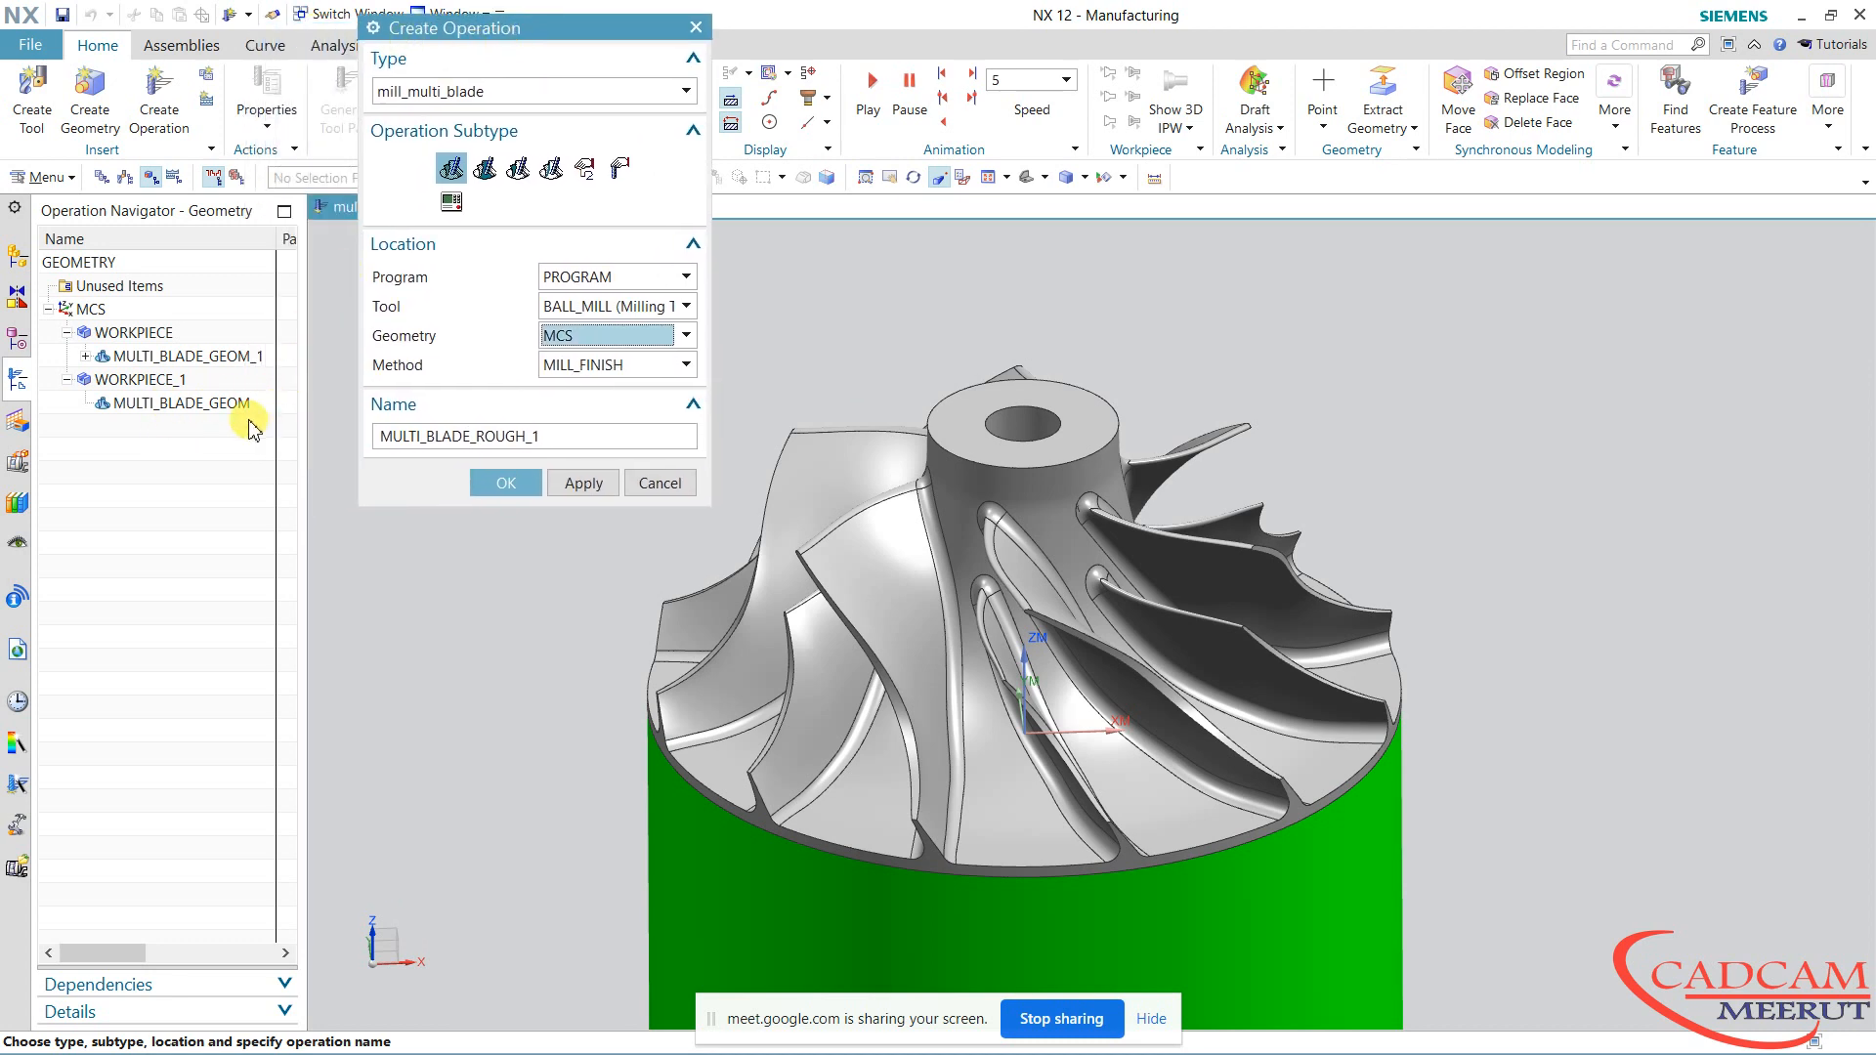
left_click(559, 337)
left_click(605, 382)
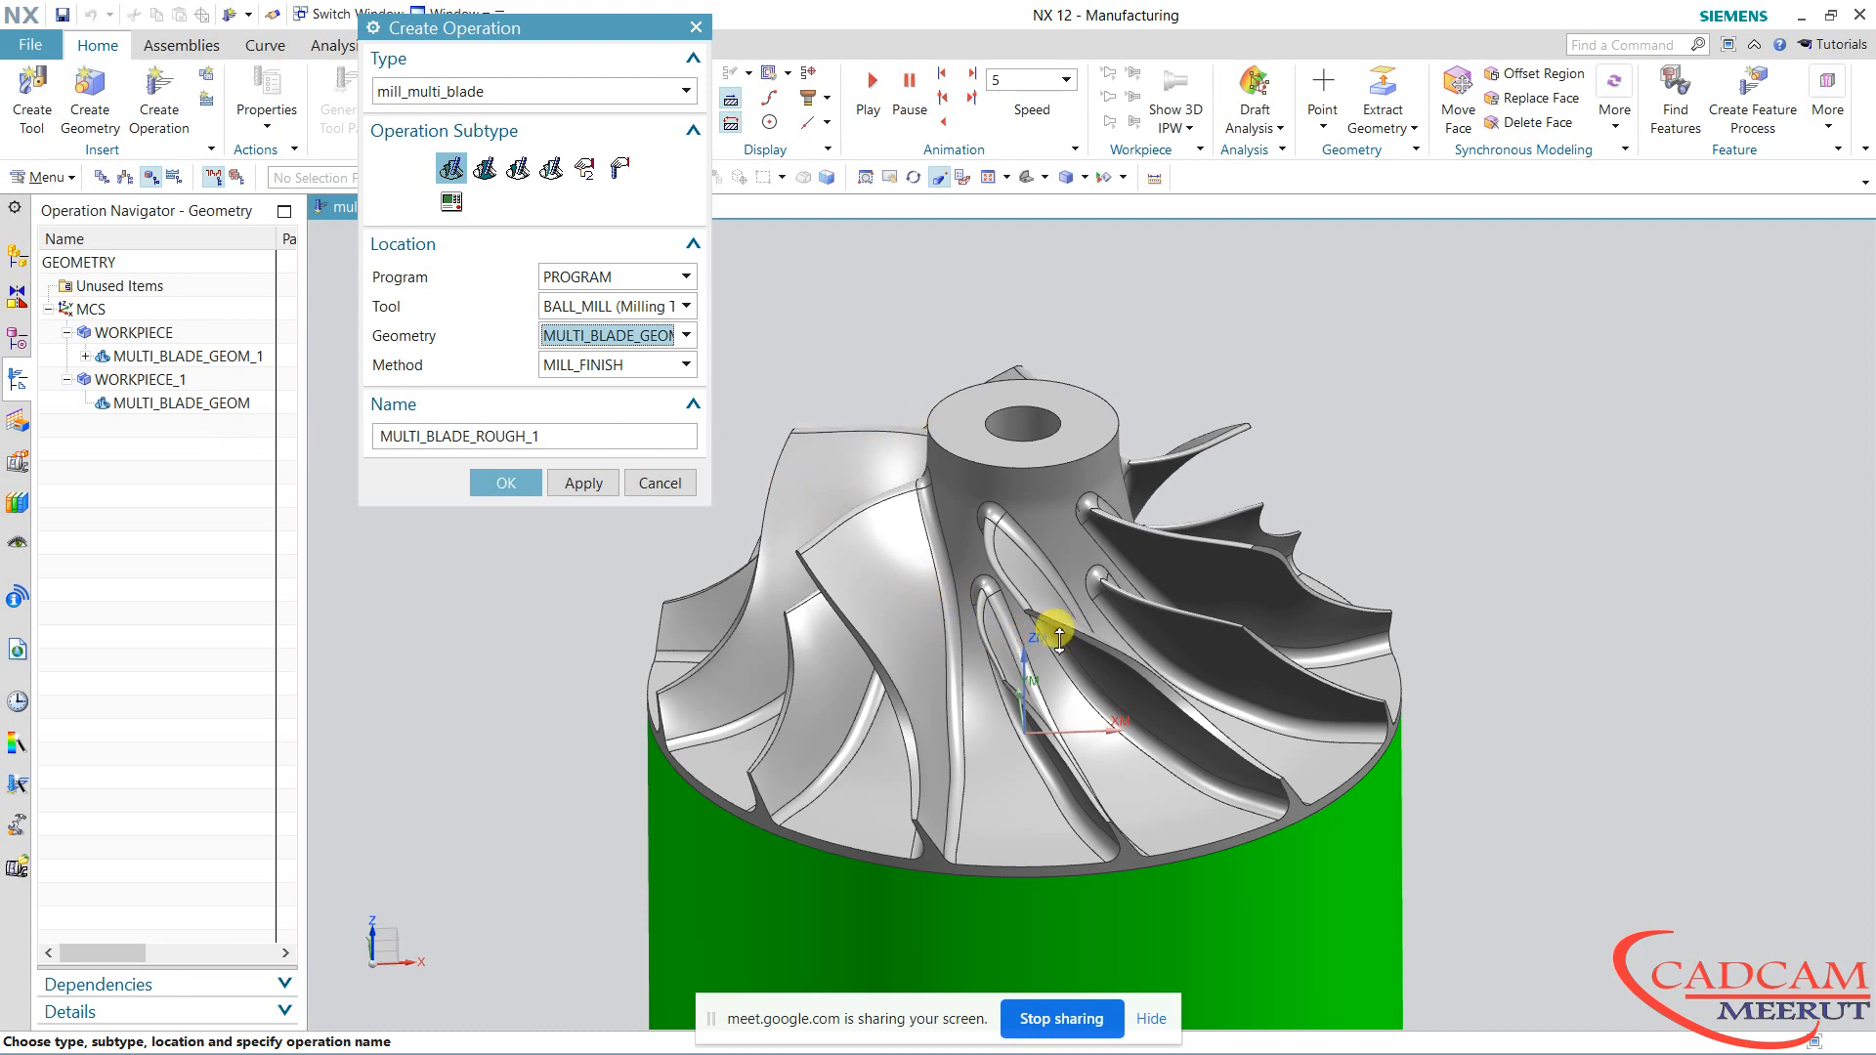
left_click(597, 364)
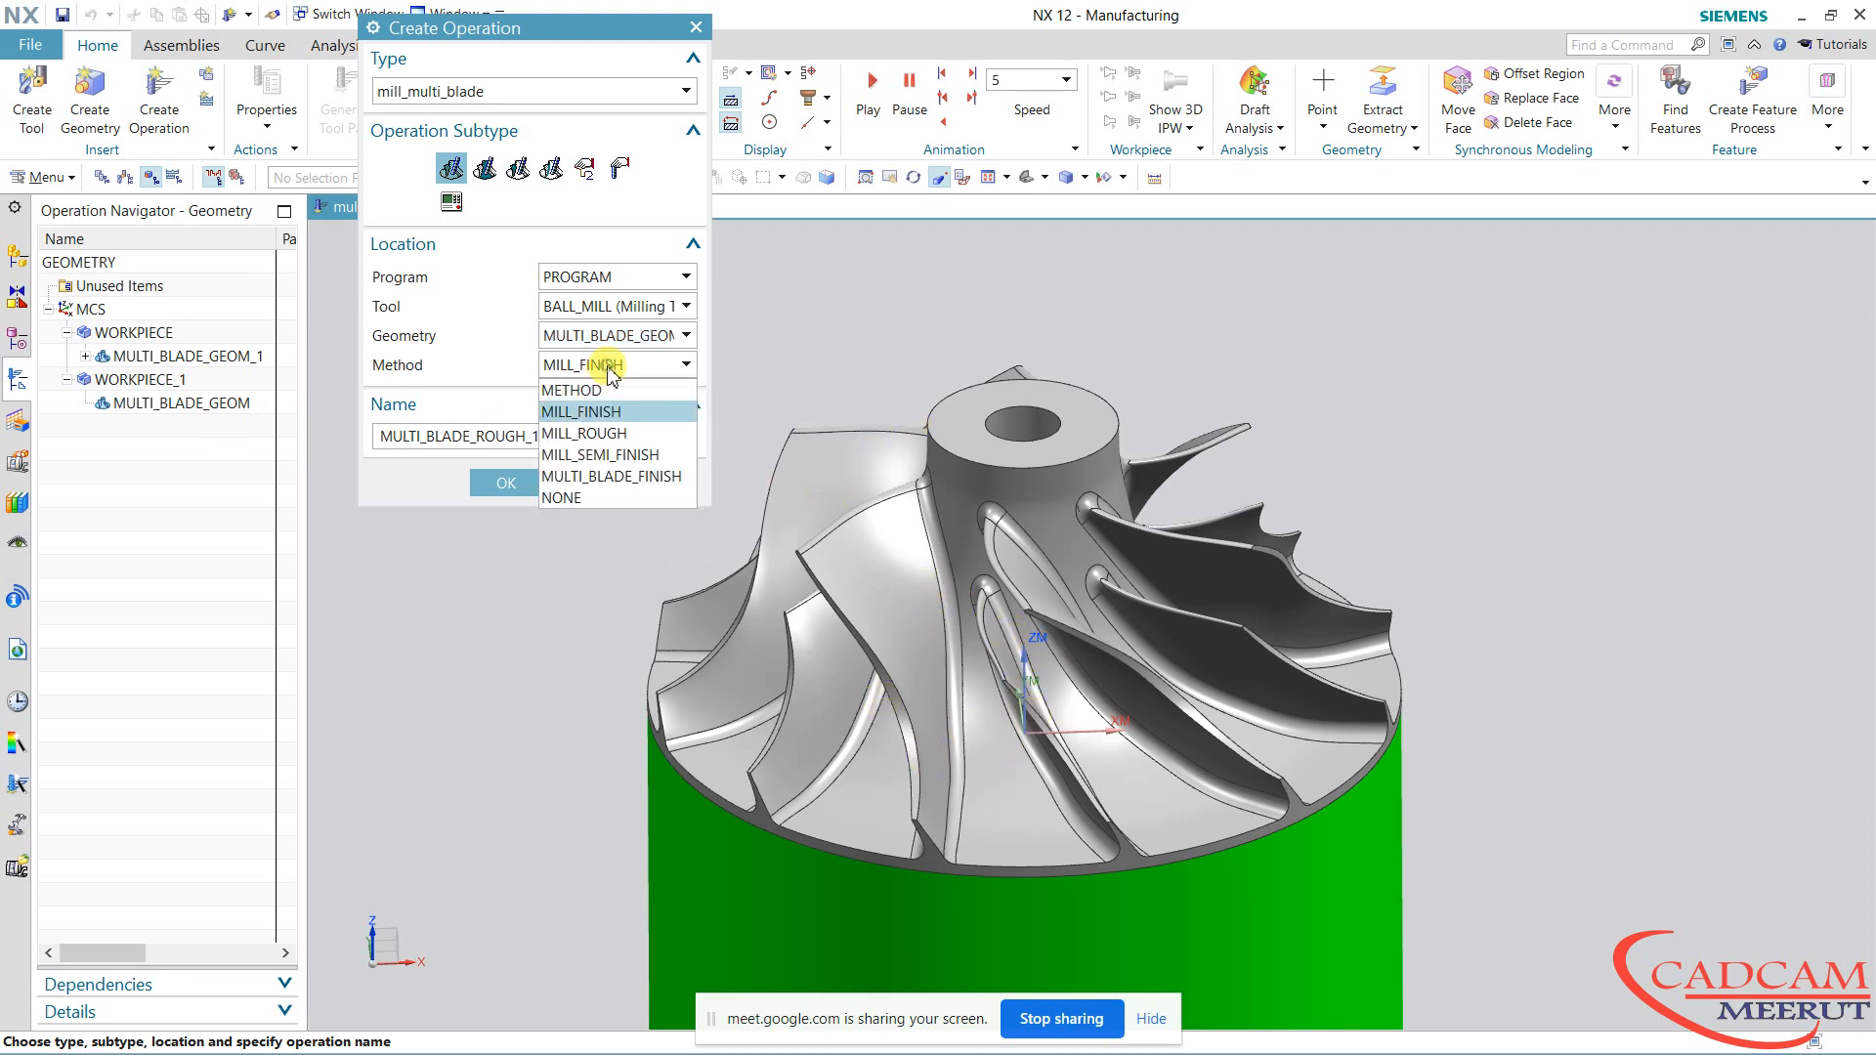
left_click(599, 426)
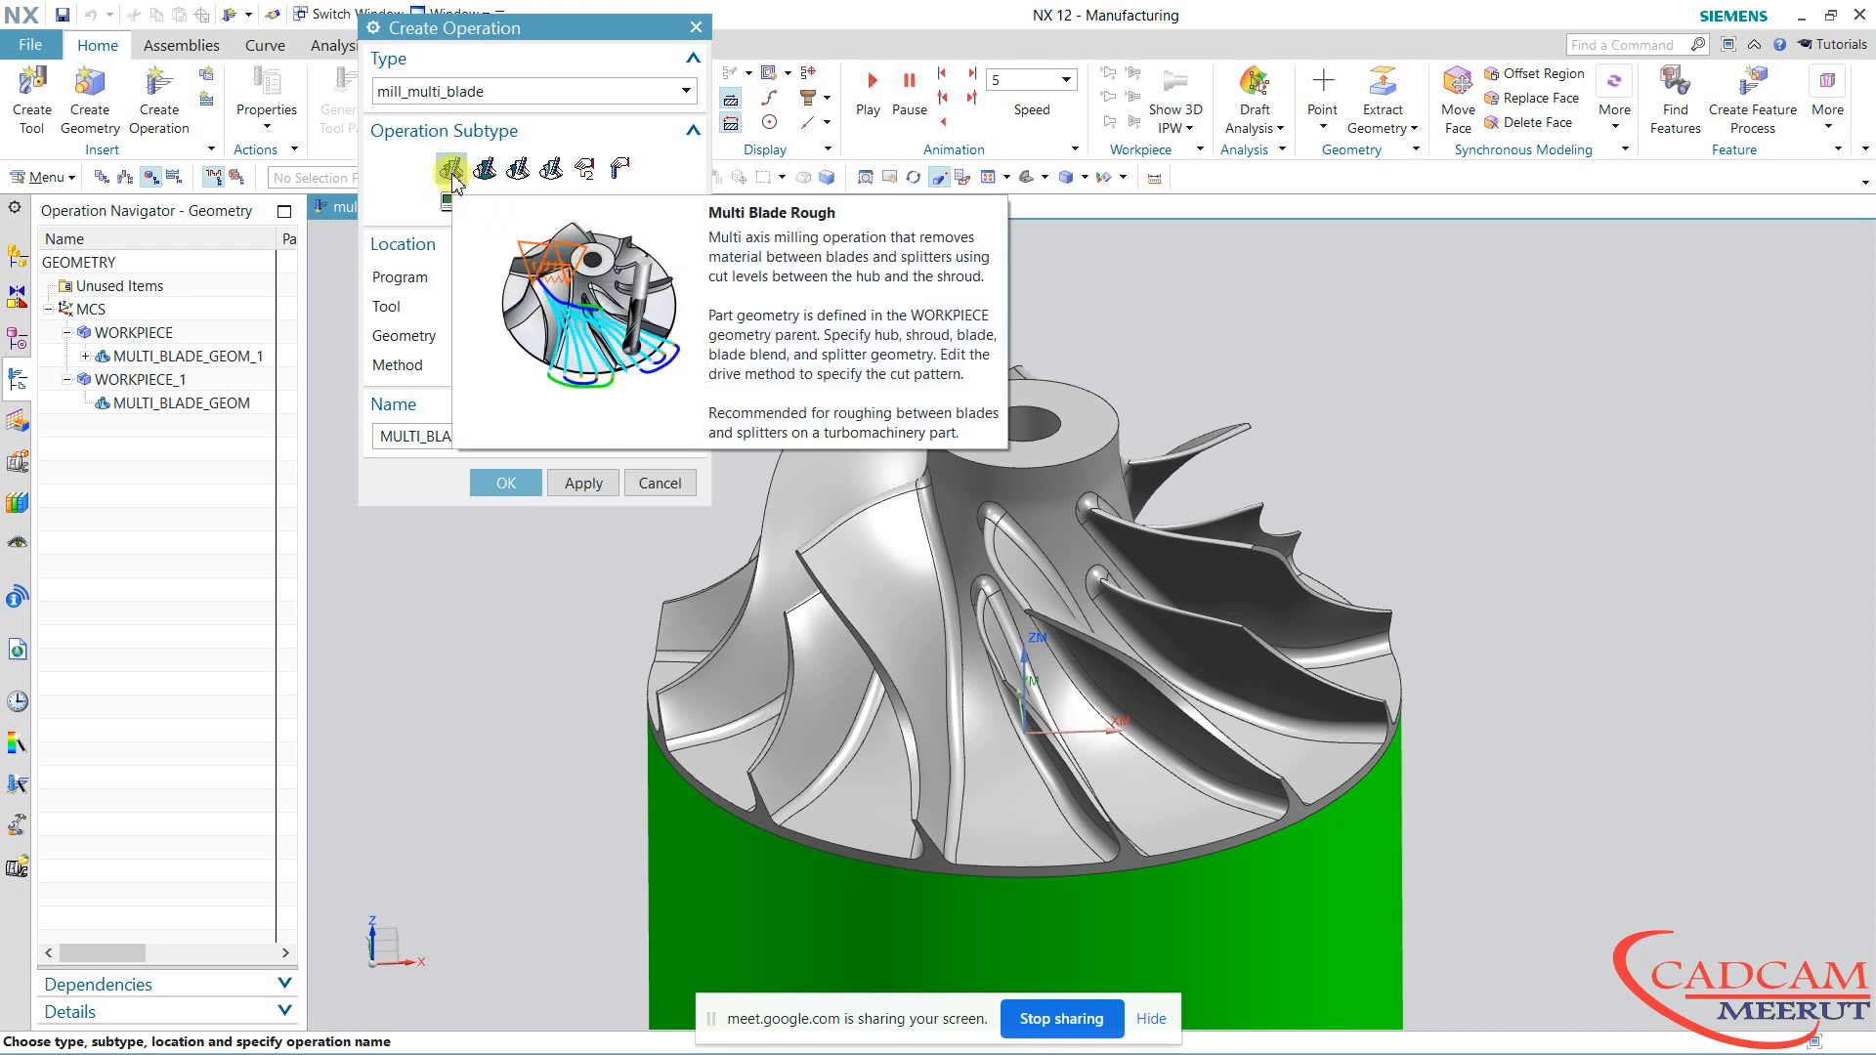
left_click(506, 482)
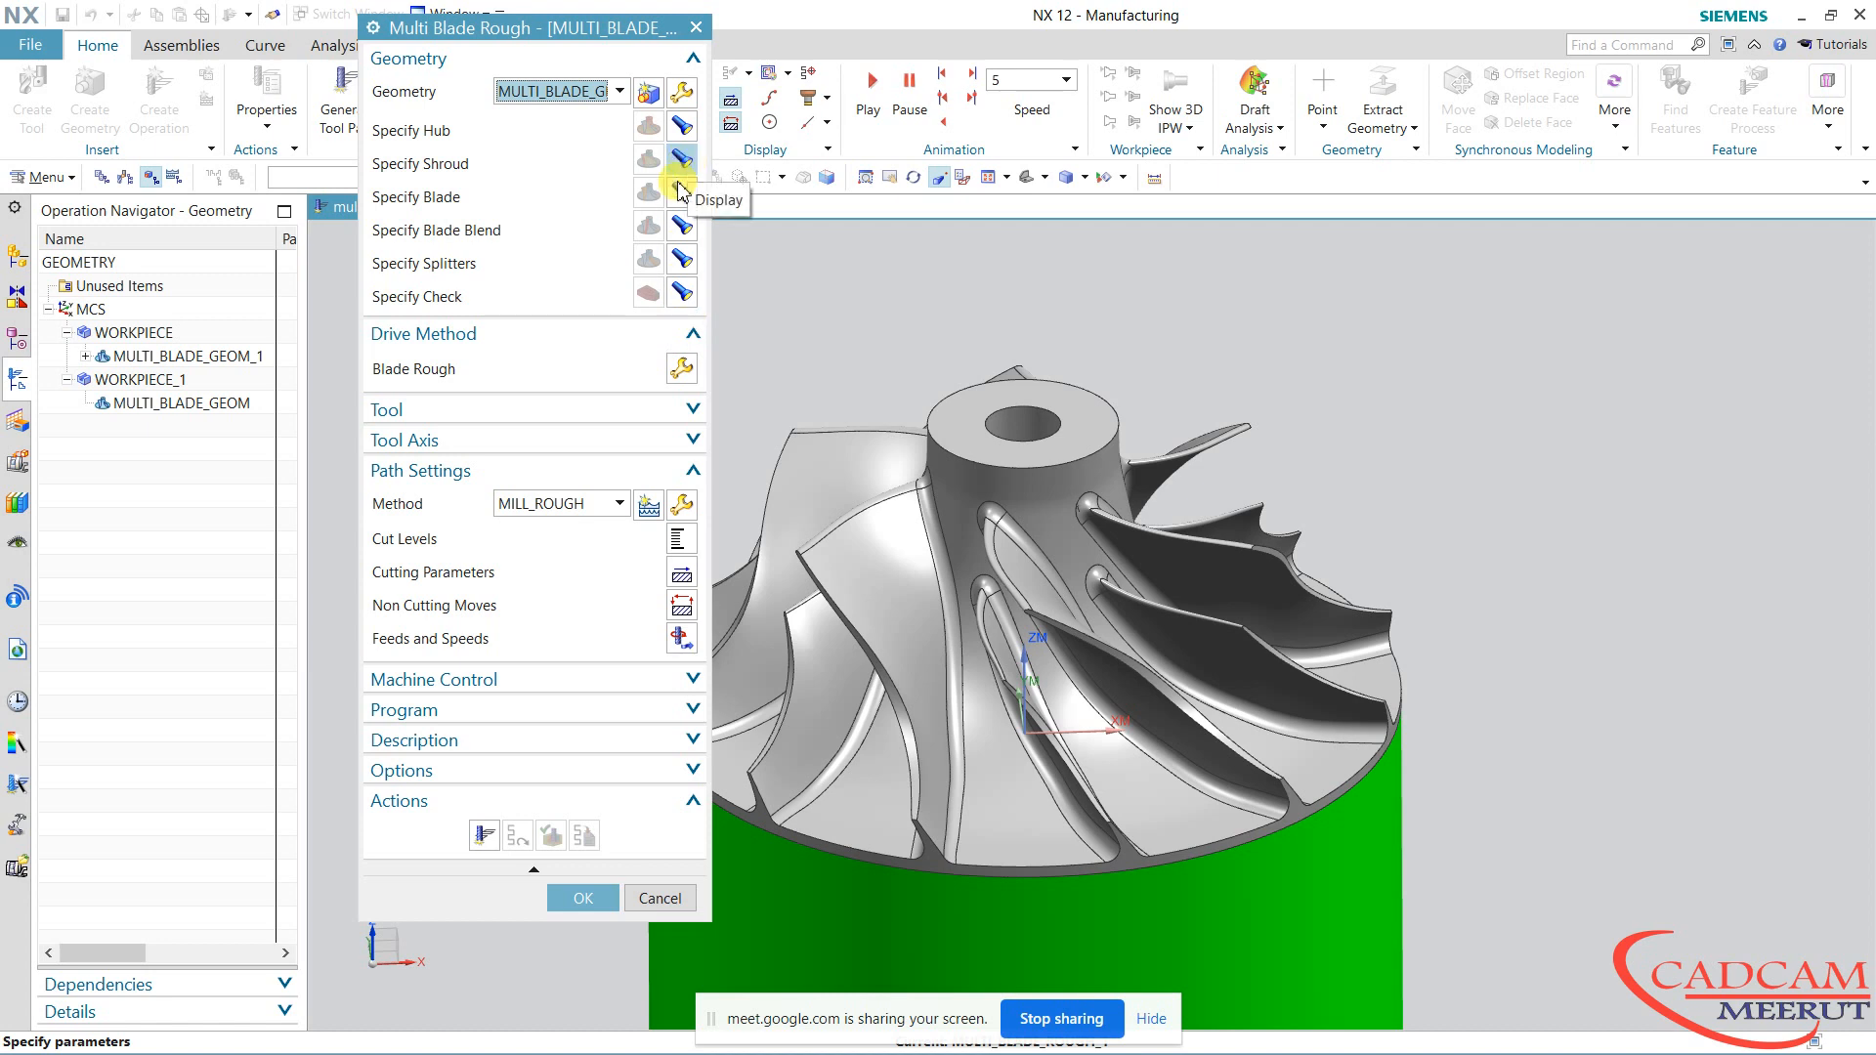
Accept the Blade Rough drive method with Zig Zag with Lifts and a 40 %Tool maximum distance, and generate the roughing tool path
left_click(682, 369)
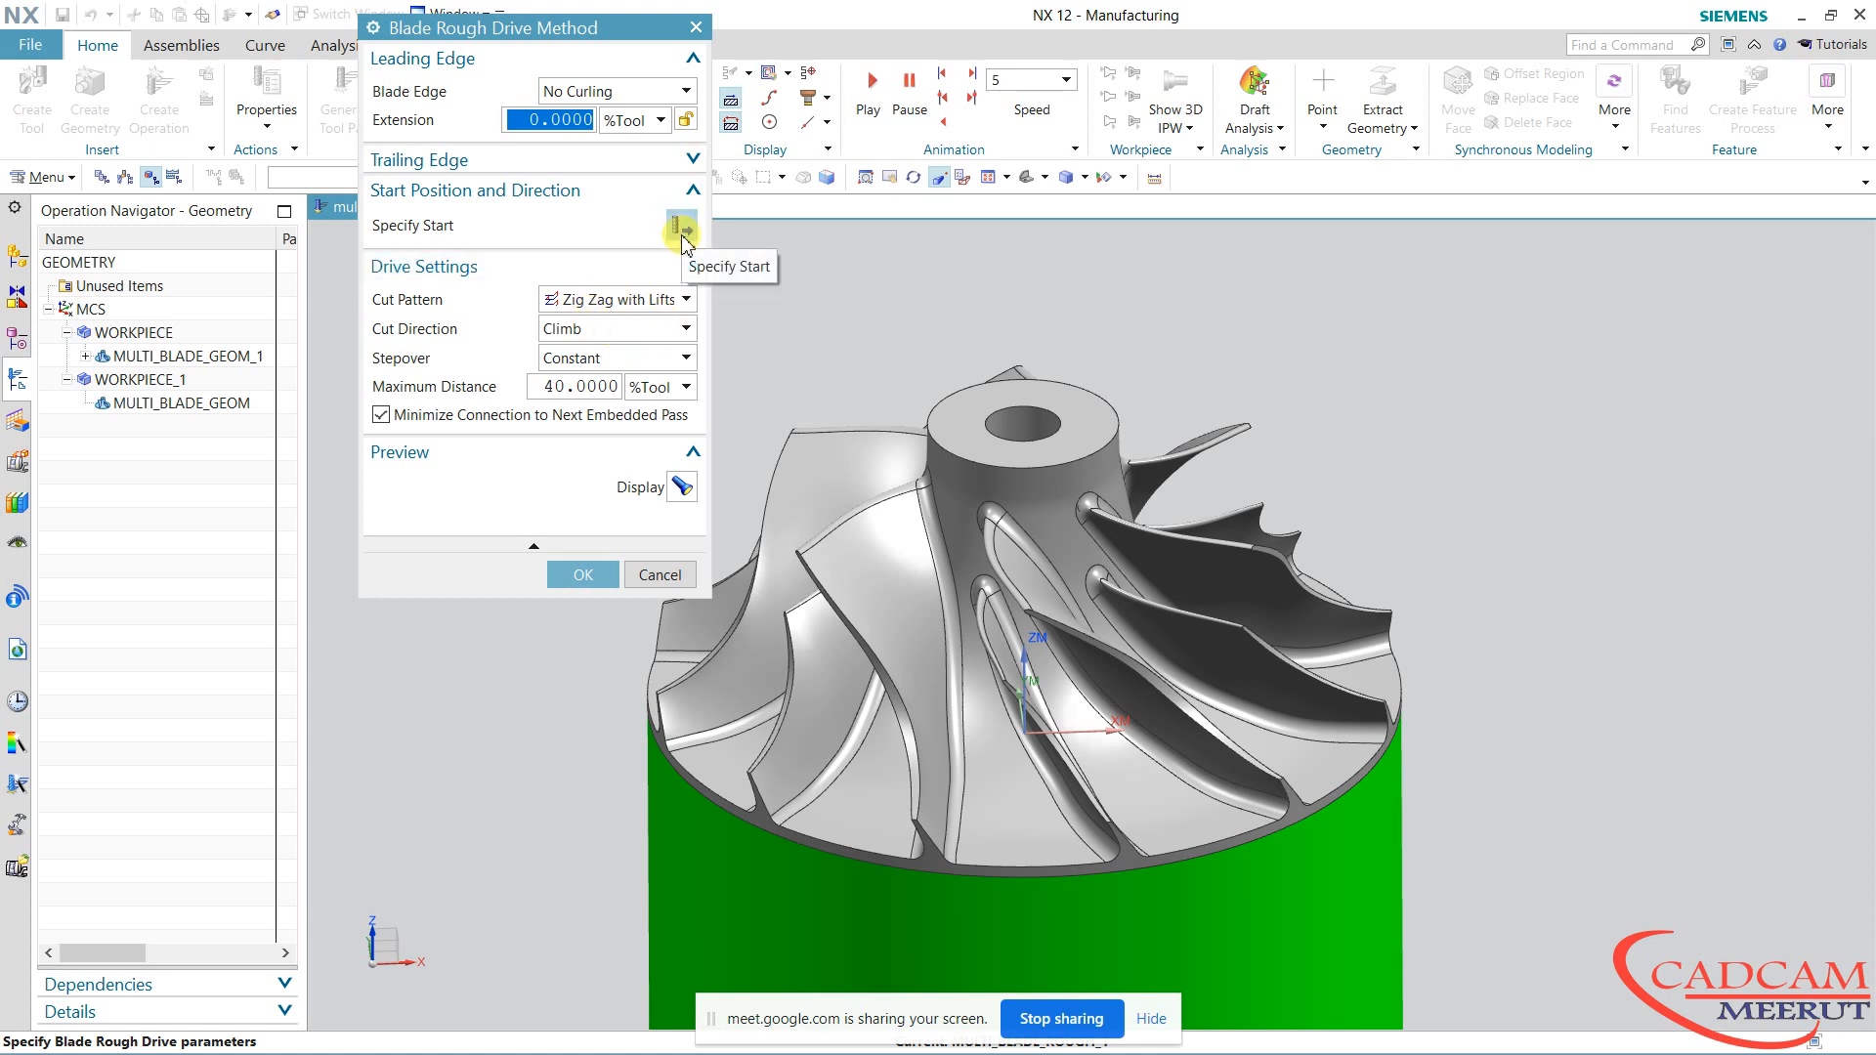
left_click(605, 304)
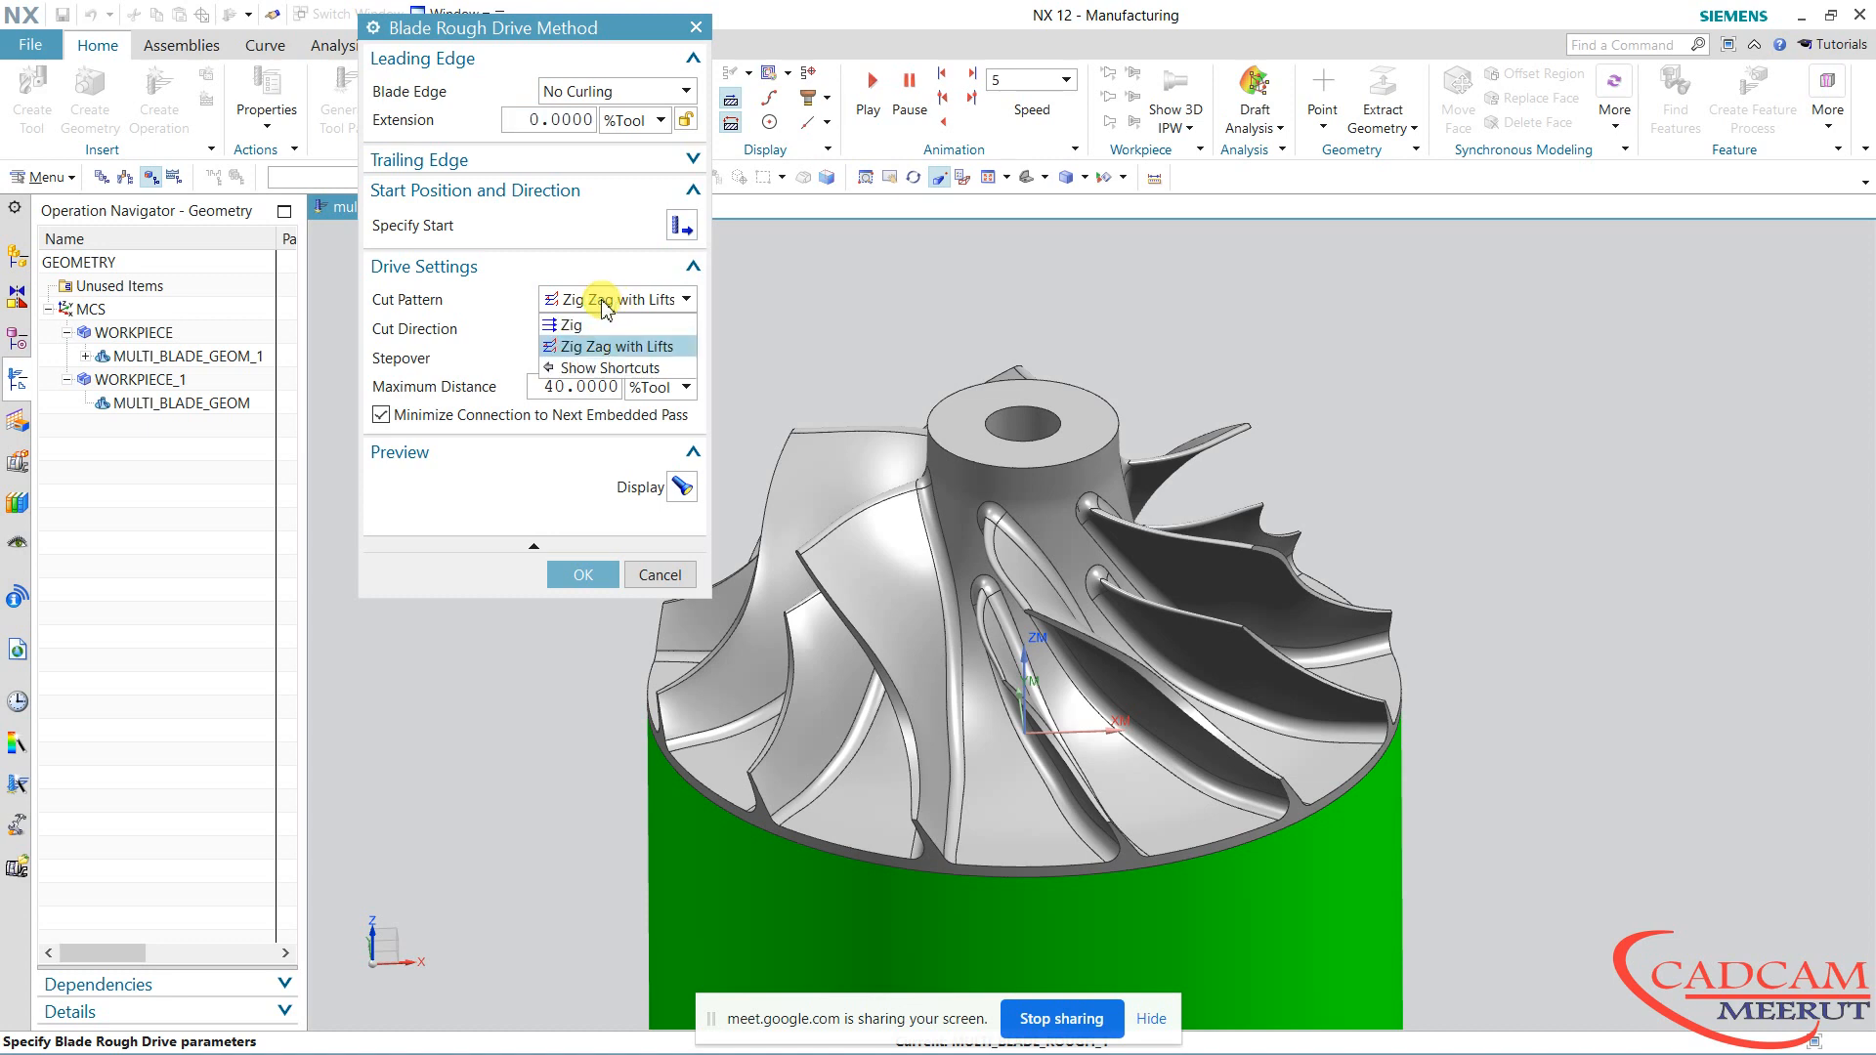
left_click(606, 305)
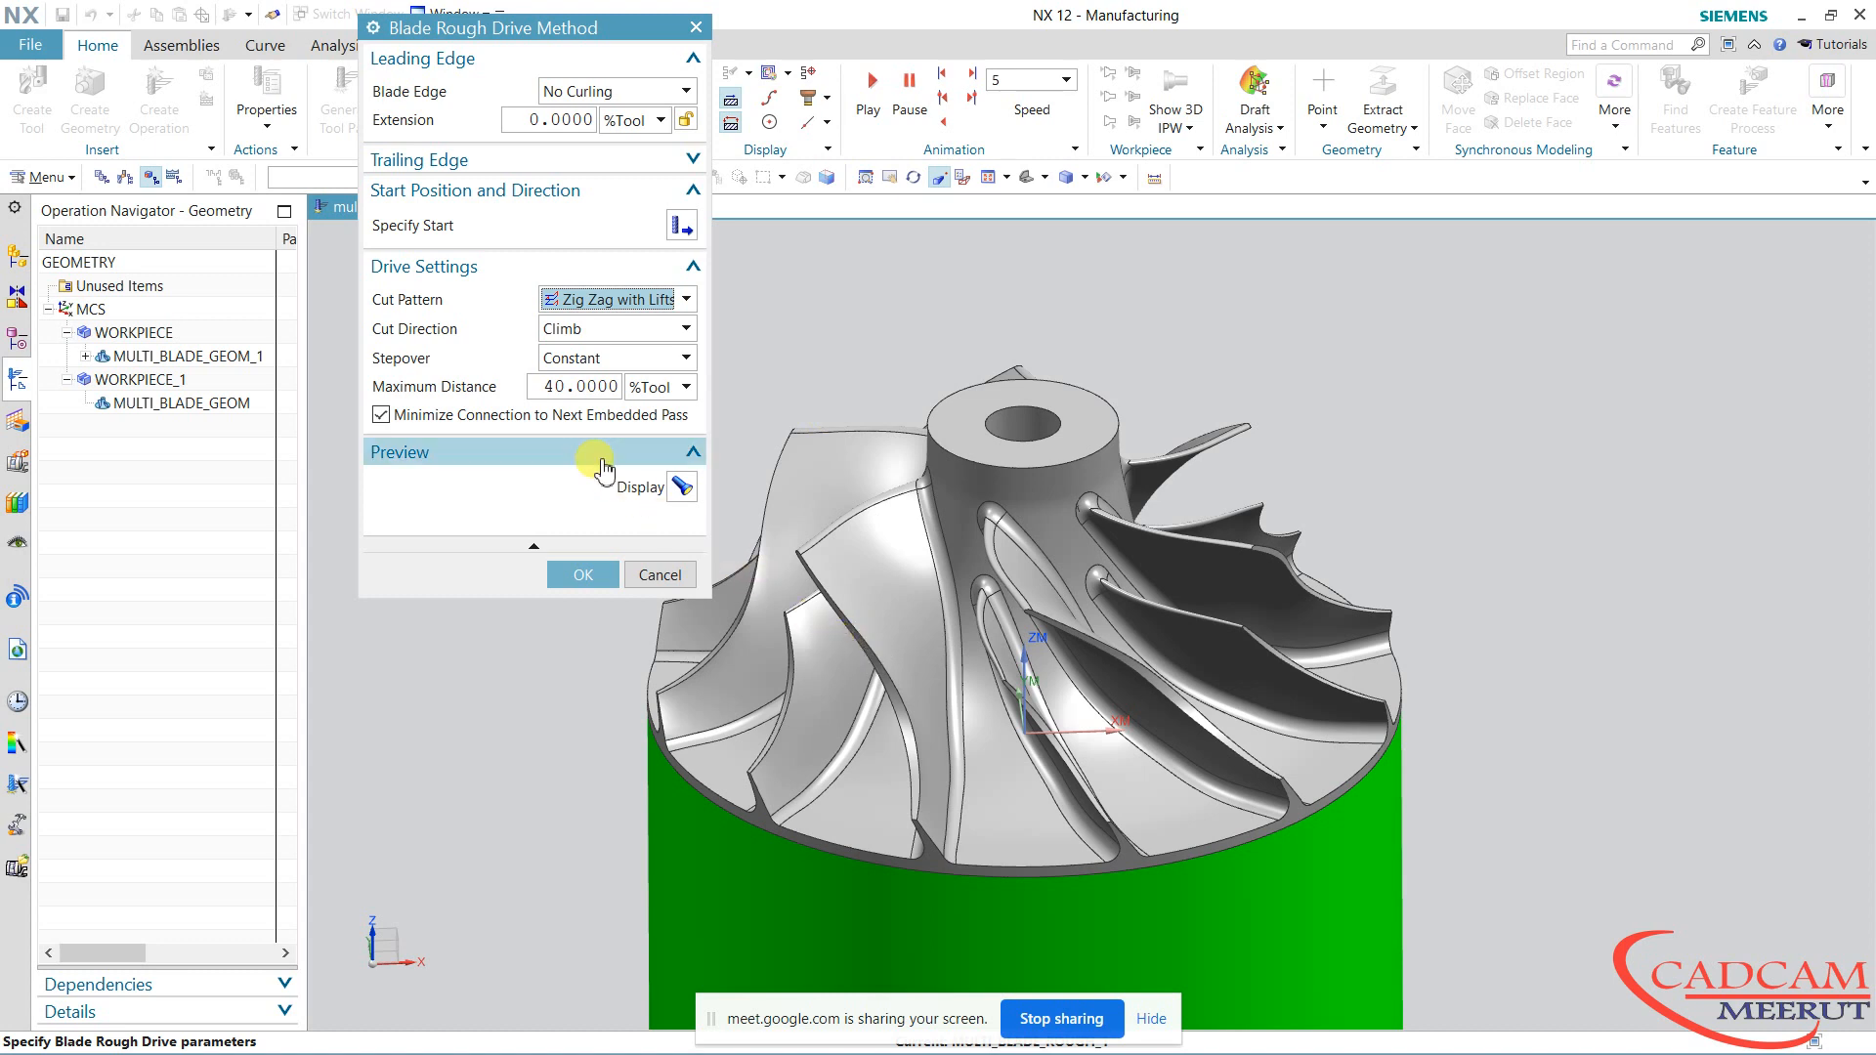
left_click(584, 387)
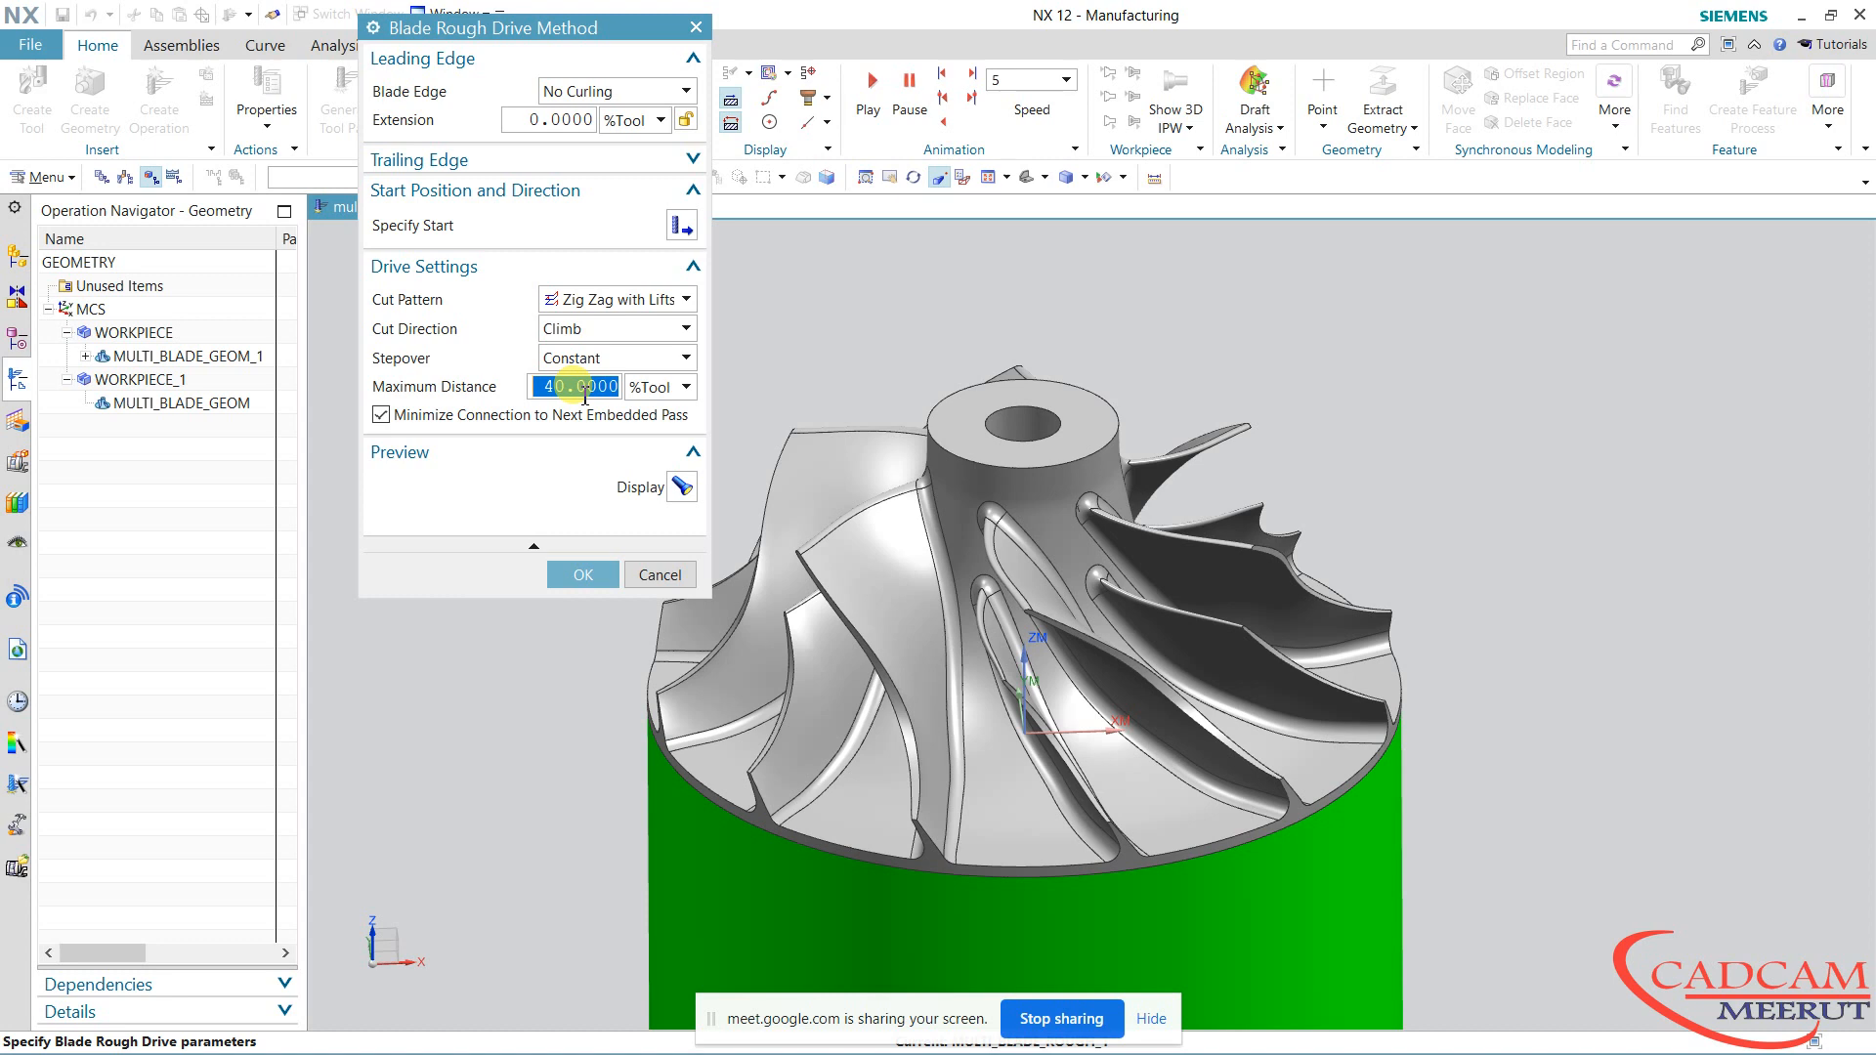
left_click(593, 578)
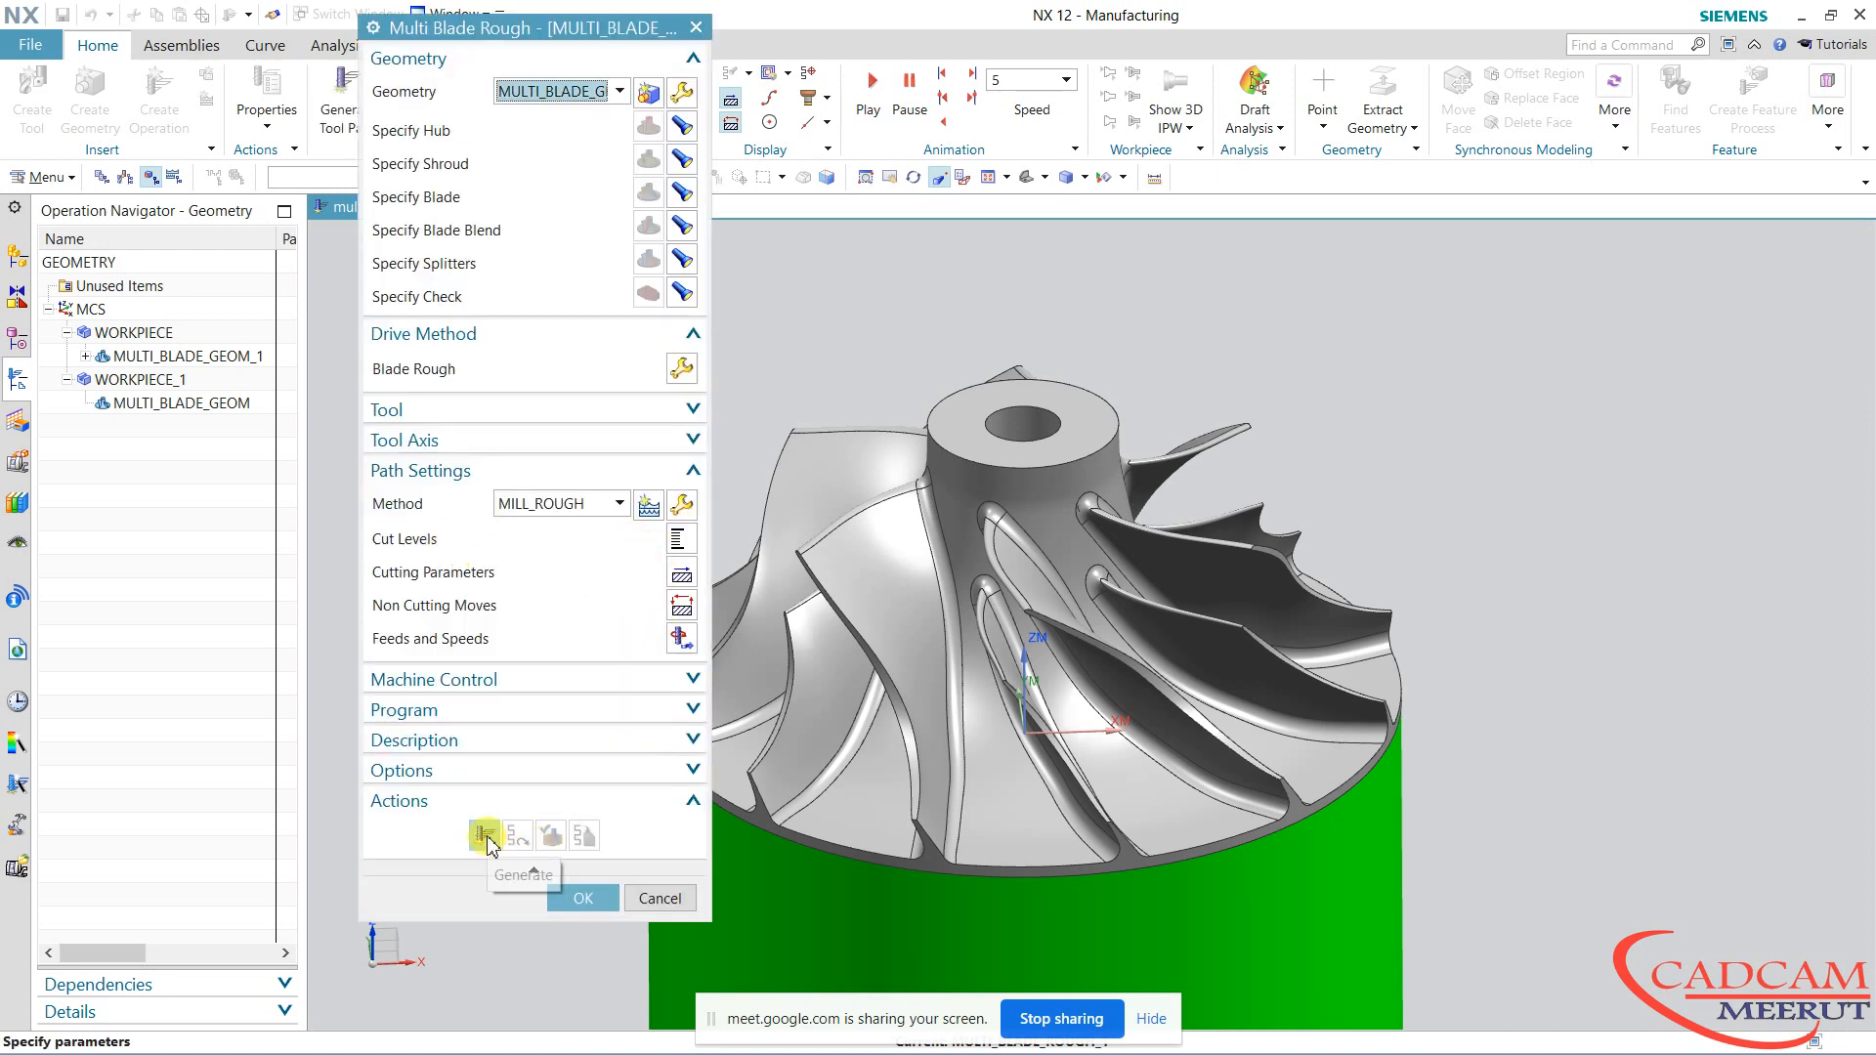
left_click(484, 836)
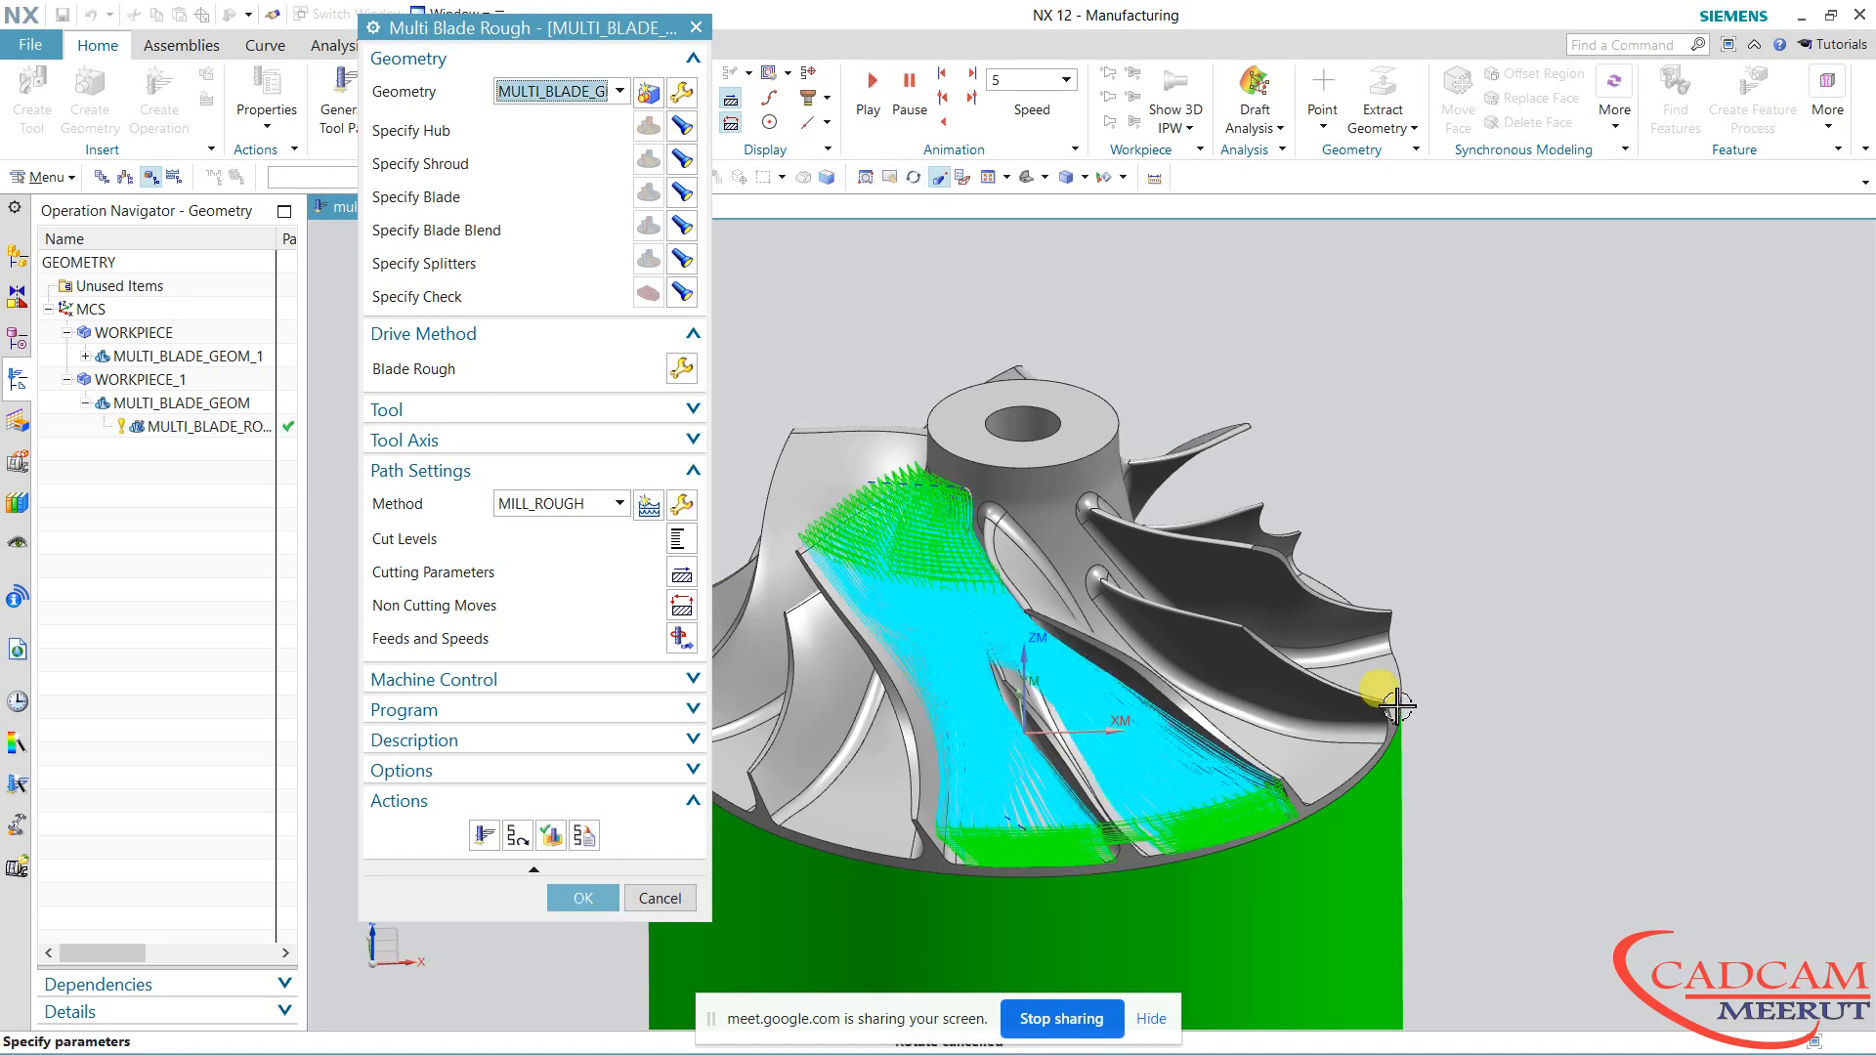
middle_click_drag(1454, 676, 1592, 635)
Verify the roughing tool path by replaying it, raising the animation speed to 9, and stop the replay
left_click(547, 836)
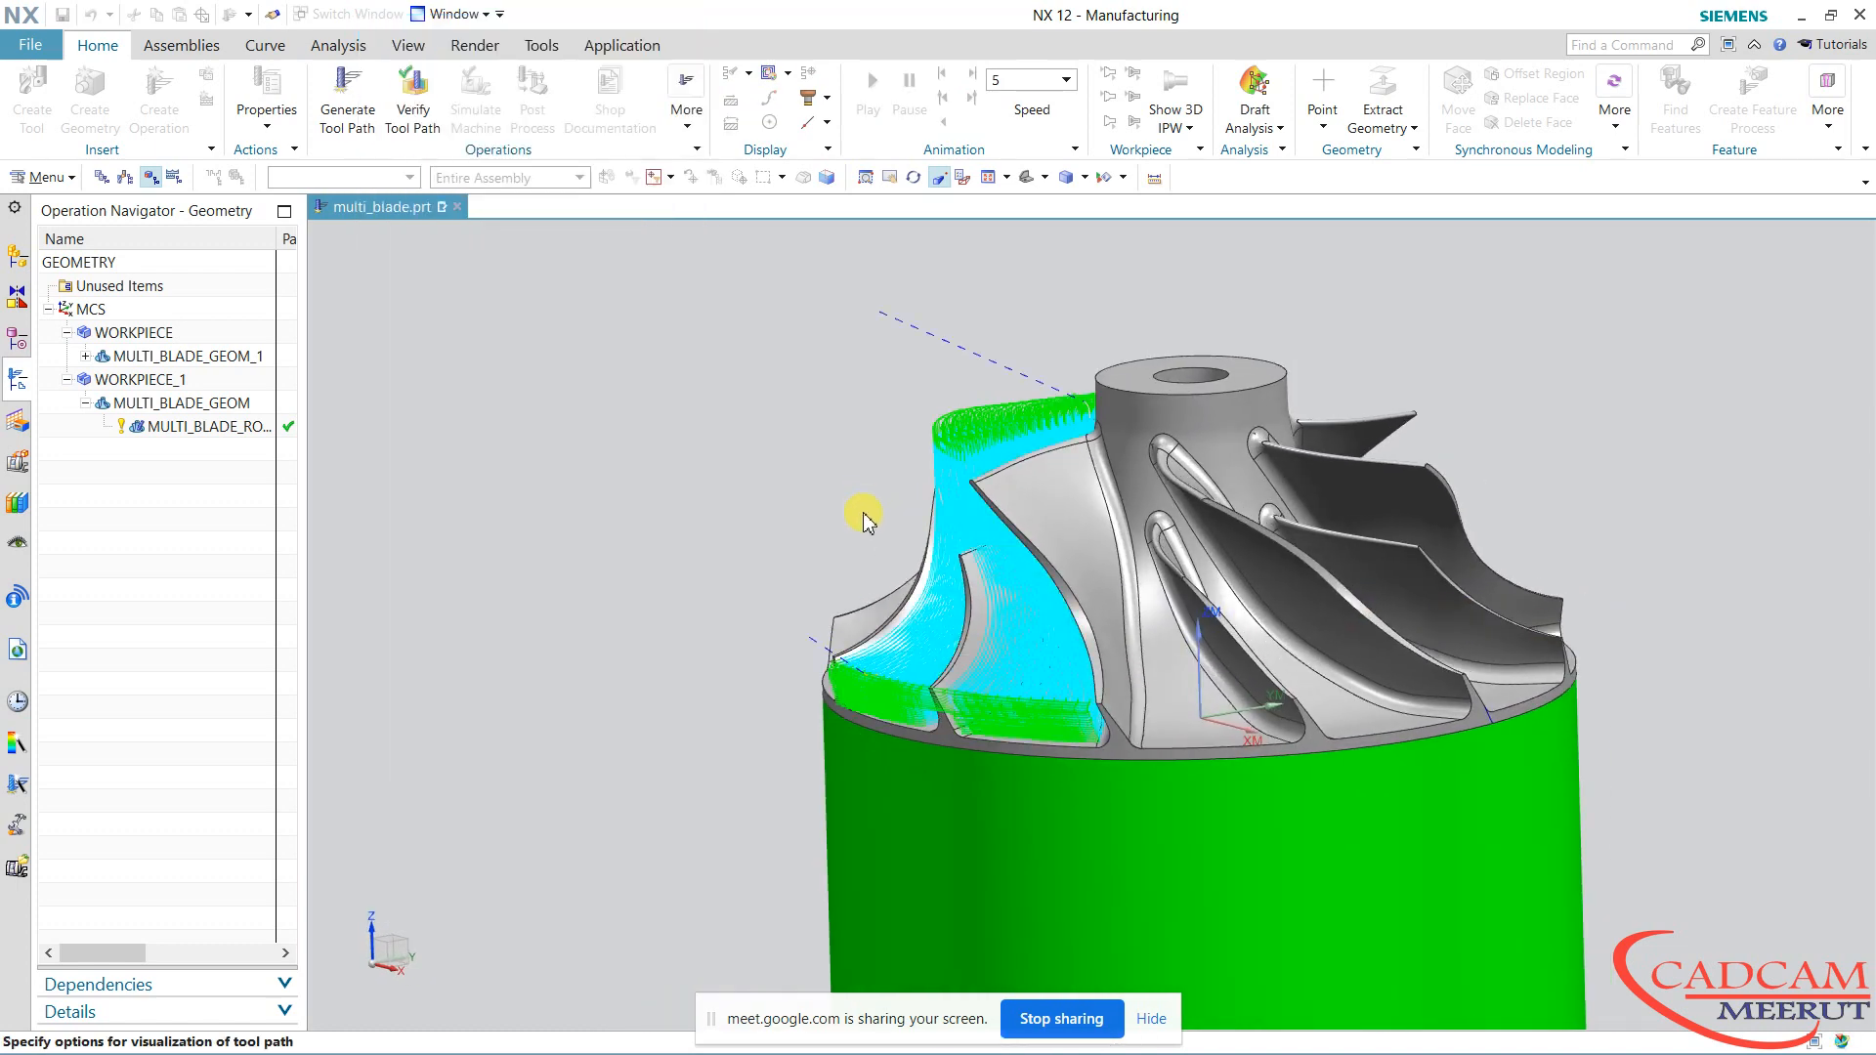
mouse_move(895, 557)
middle_mouse_down()
mouse_move(892, 536)
mouse_move(897, 552)
middle_mouse_up()
left_click(588, 879)
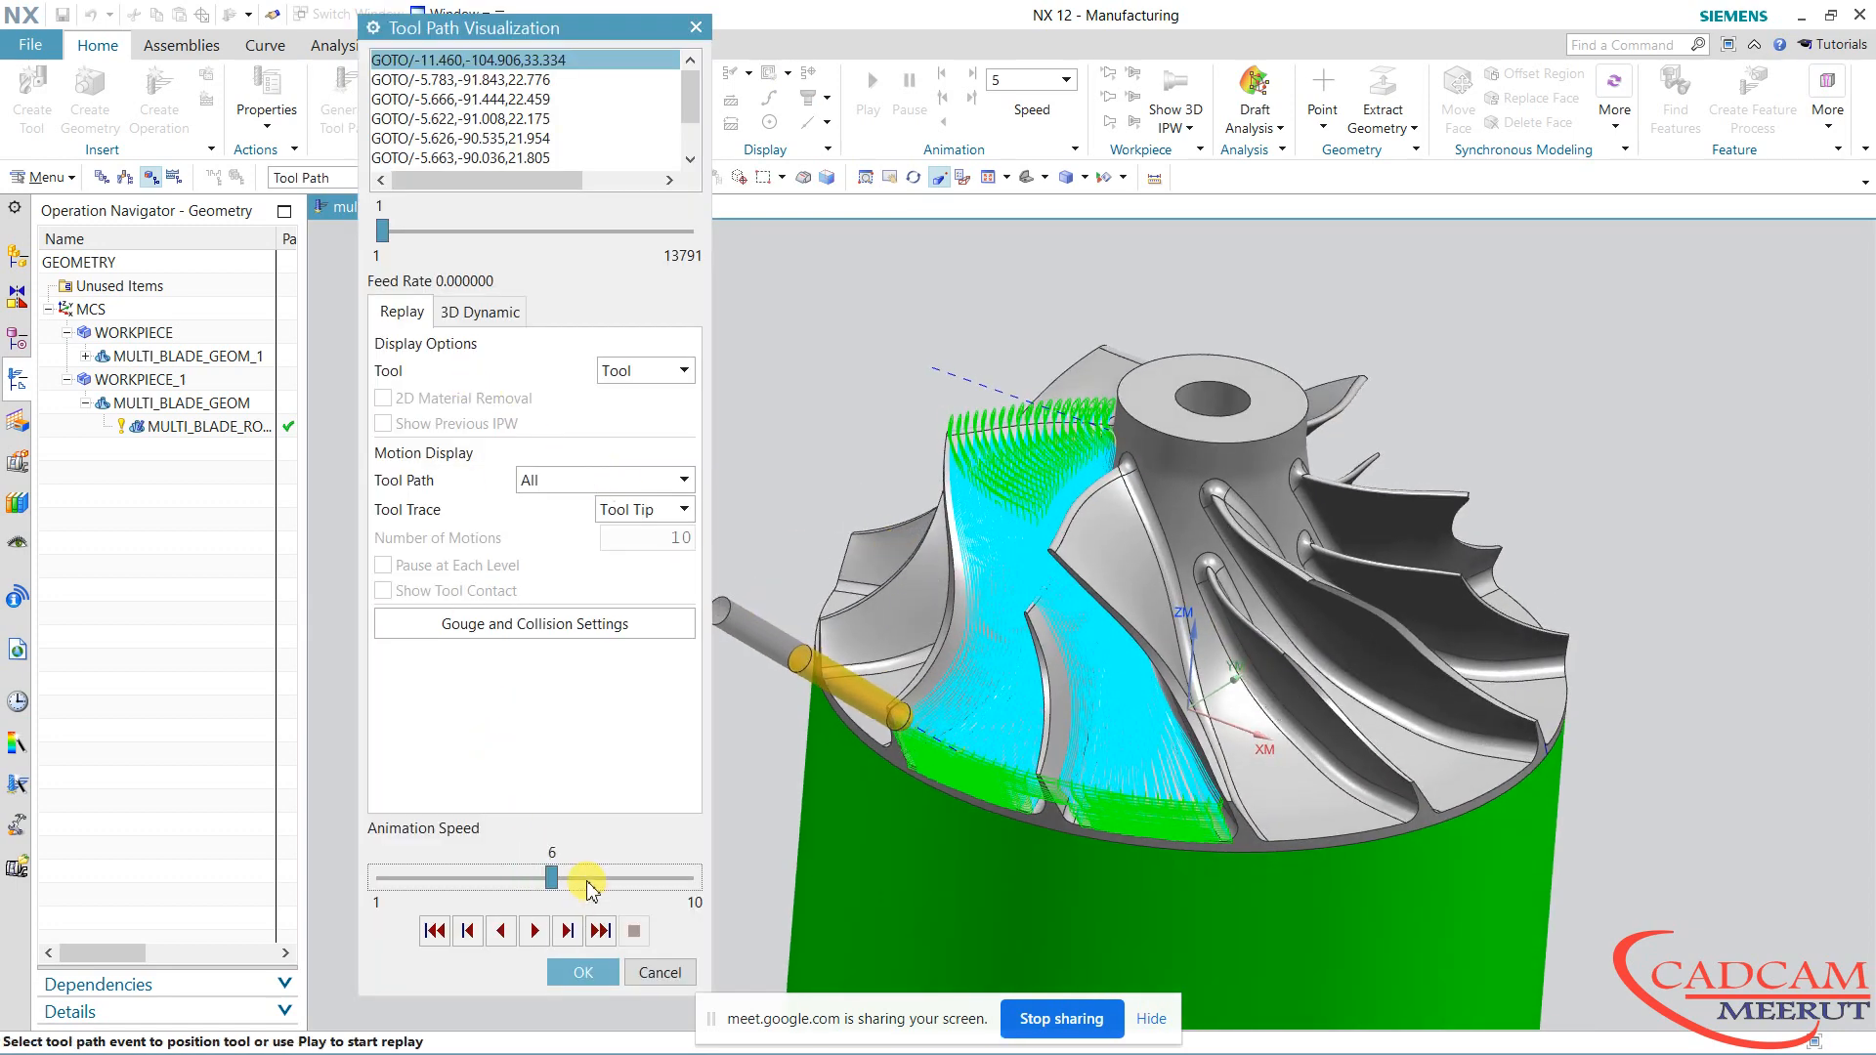
left_click(537, 931)
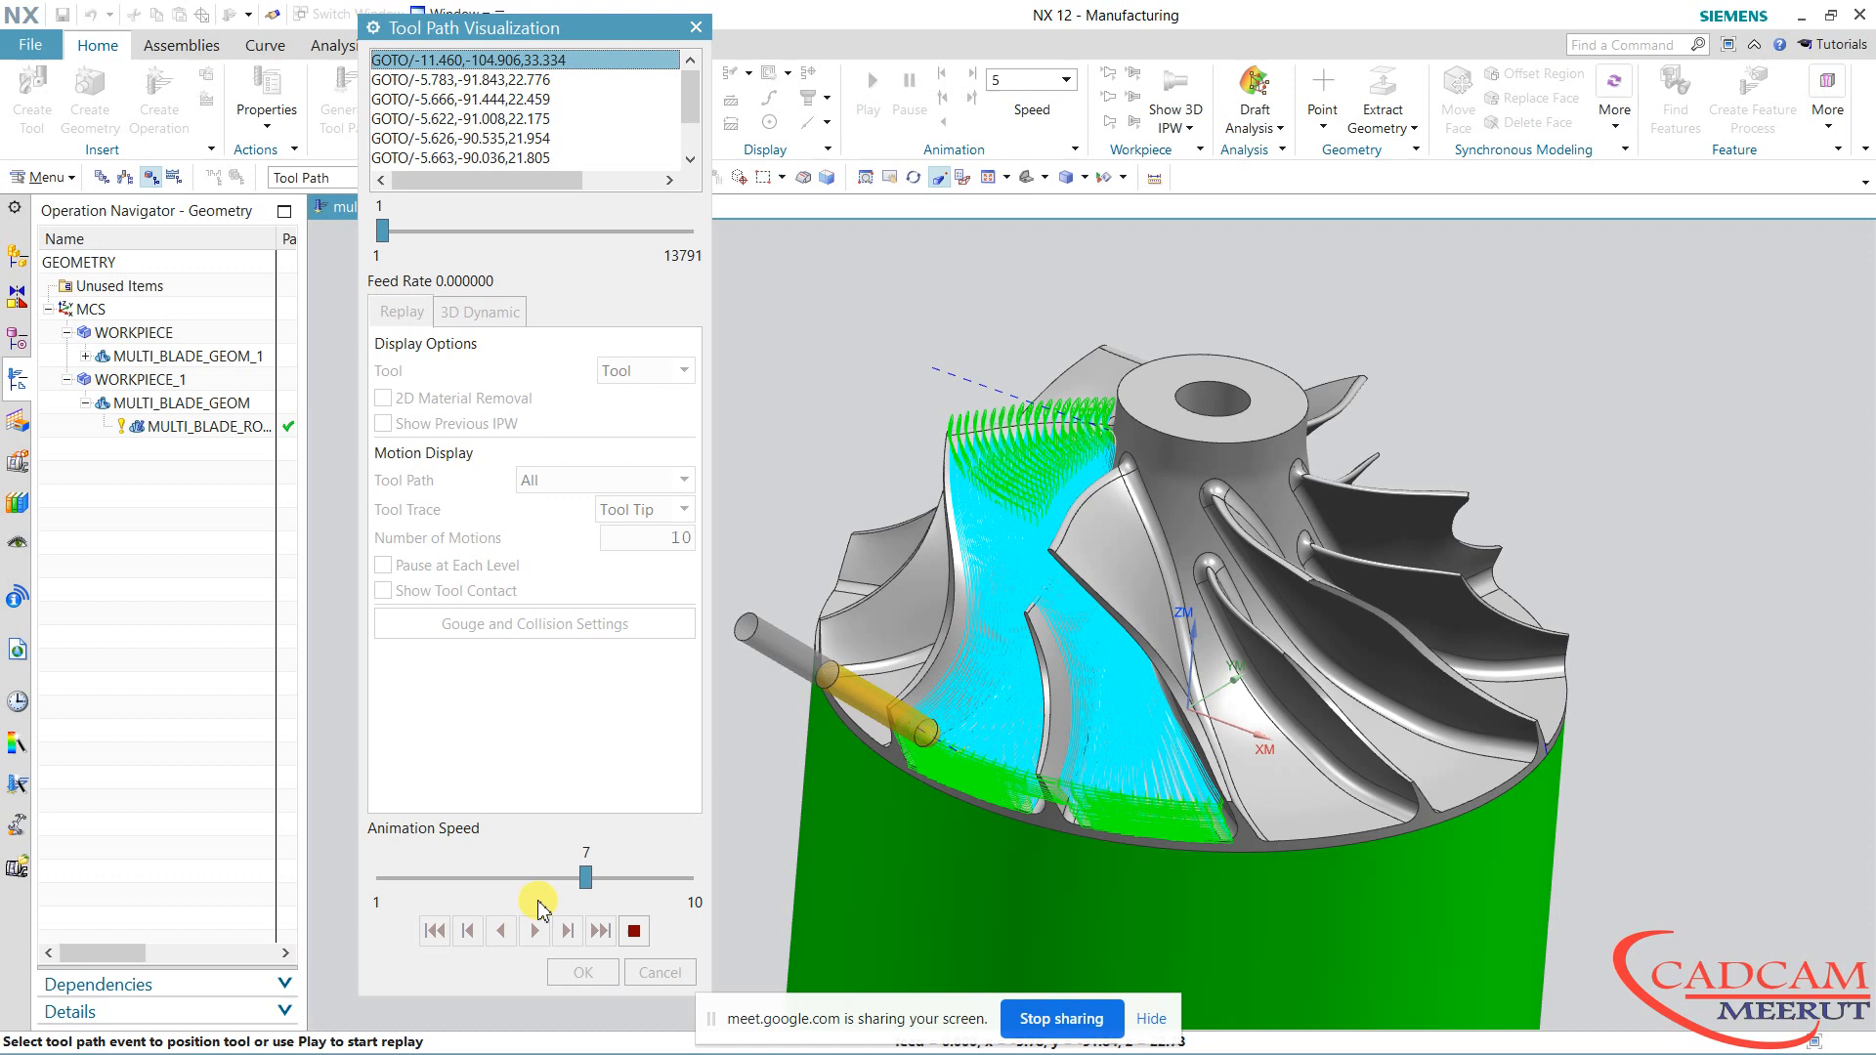
left_click(661, 880)
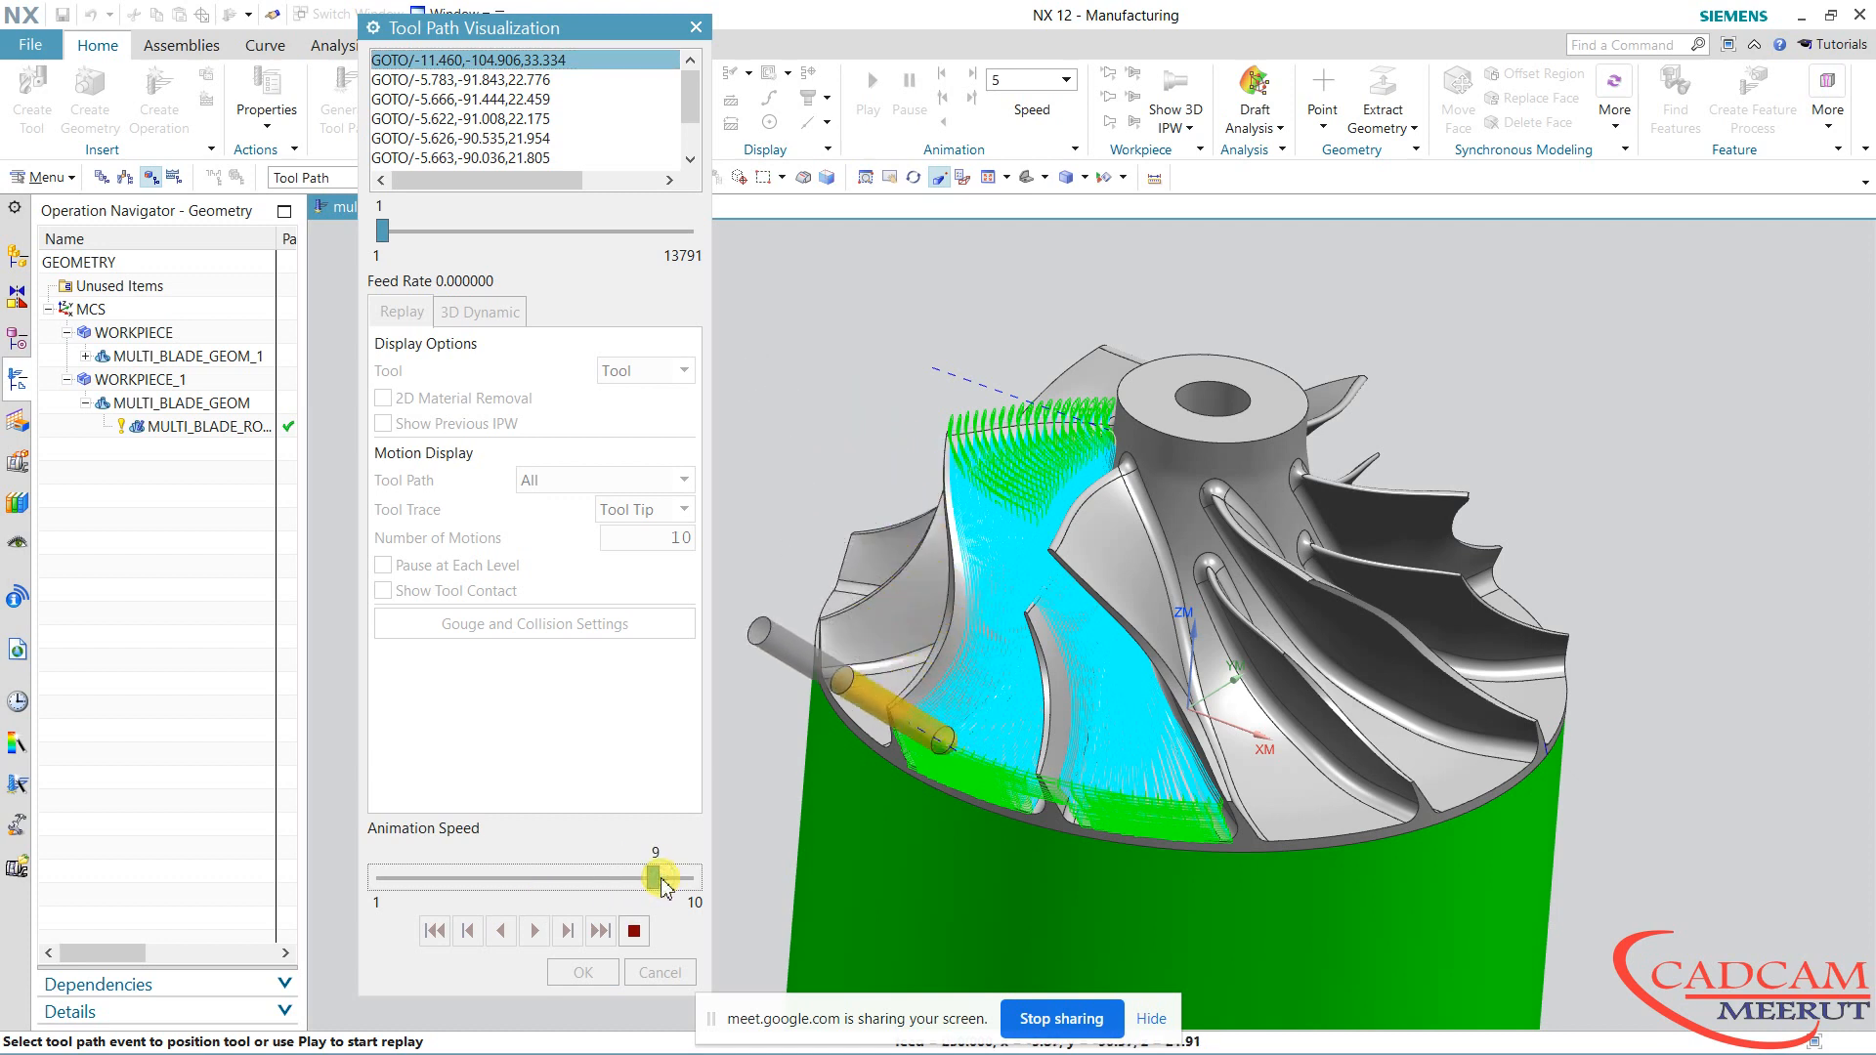
left_click(633, 931)
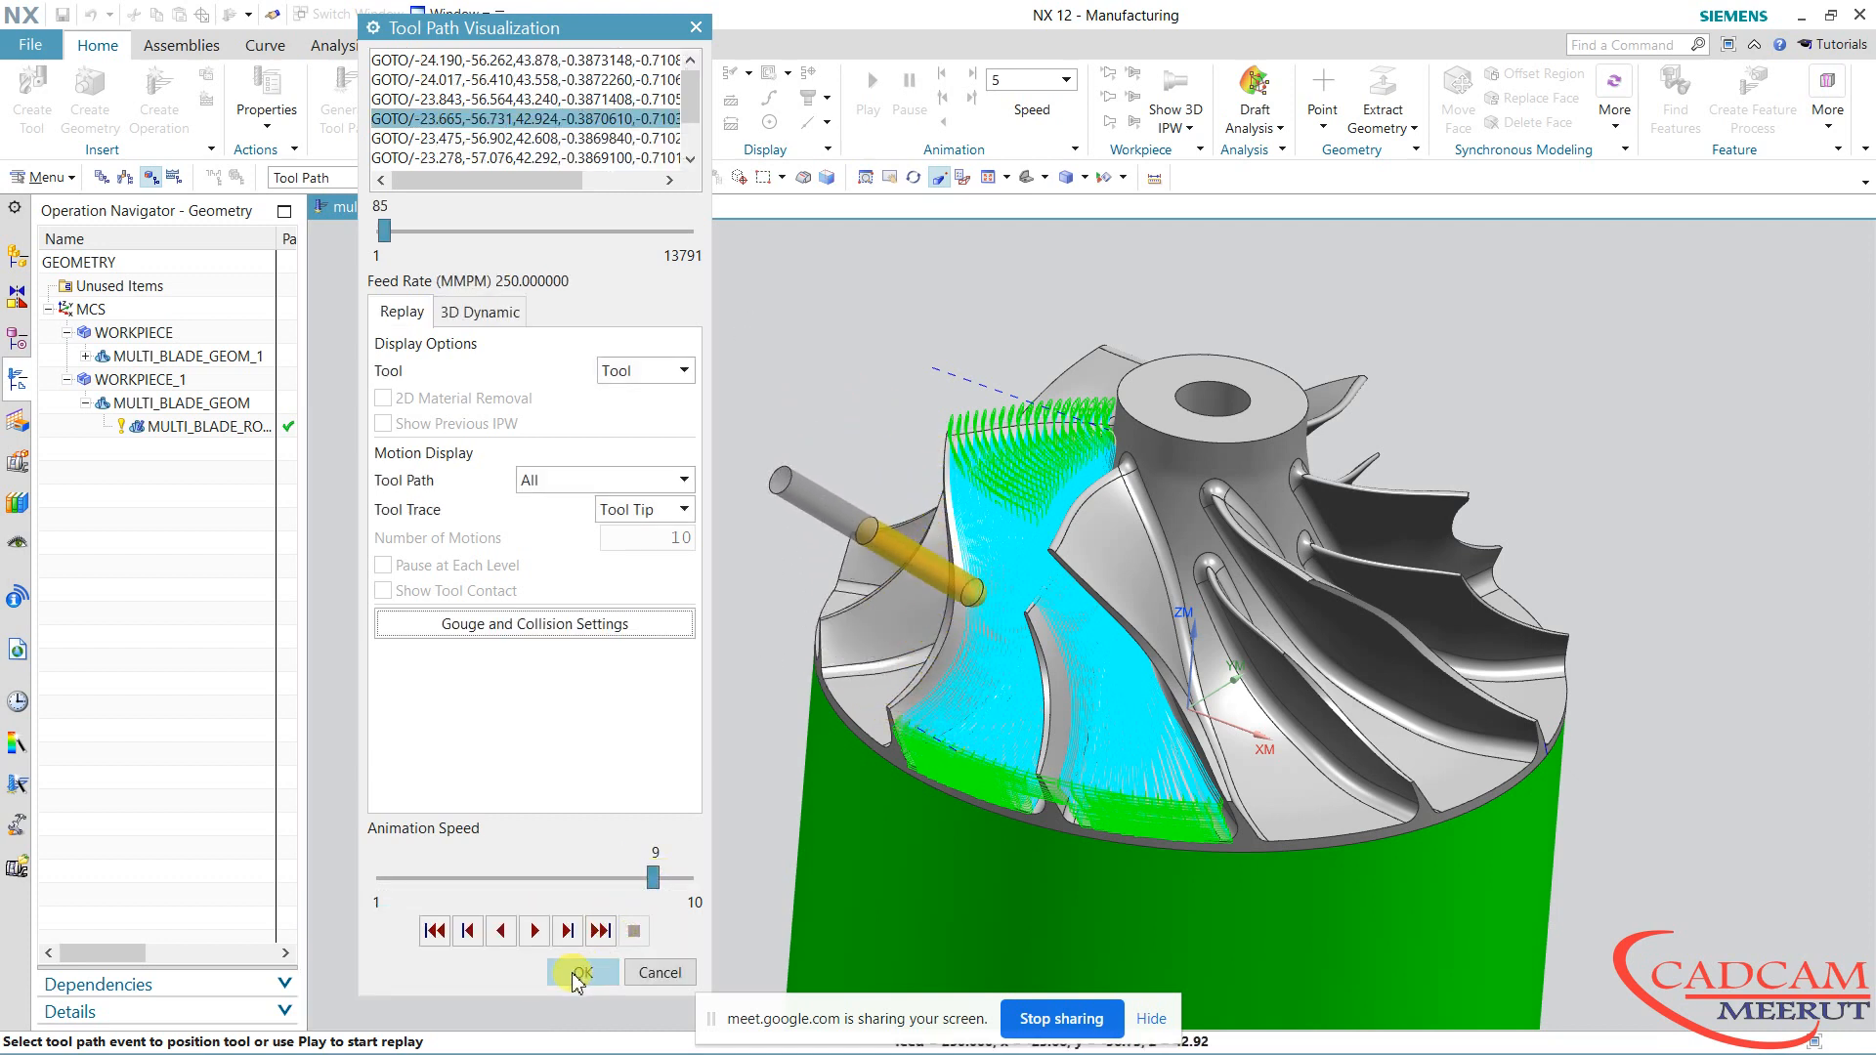
Run the 3D Dynamic material removal simulation, examine the roughed passage between the blades, and accept the Multi Blade Rough operation
left_click(510, 325)
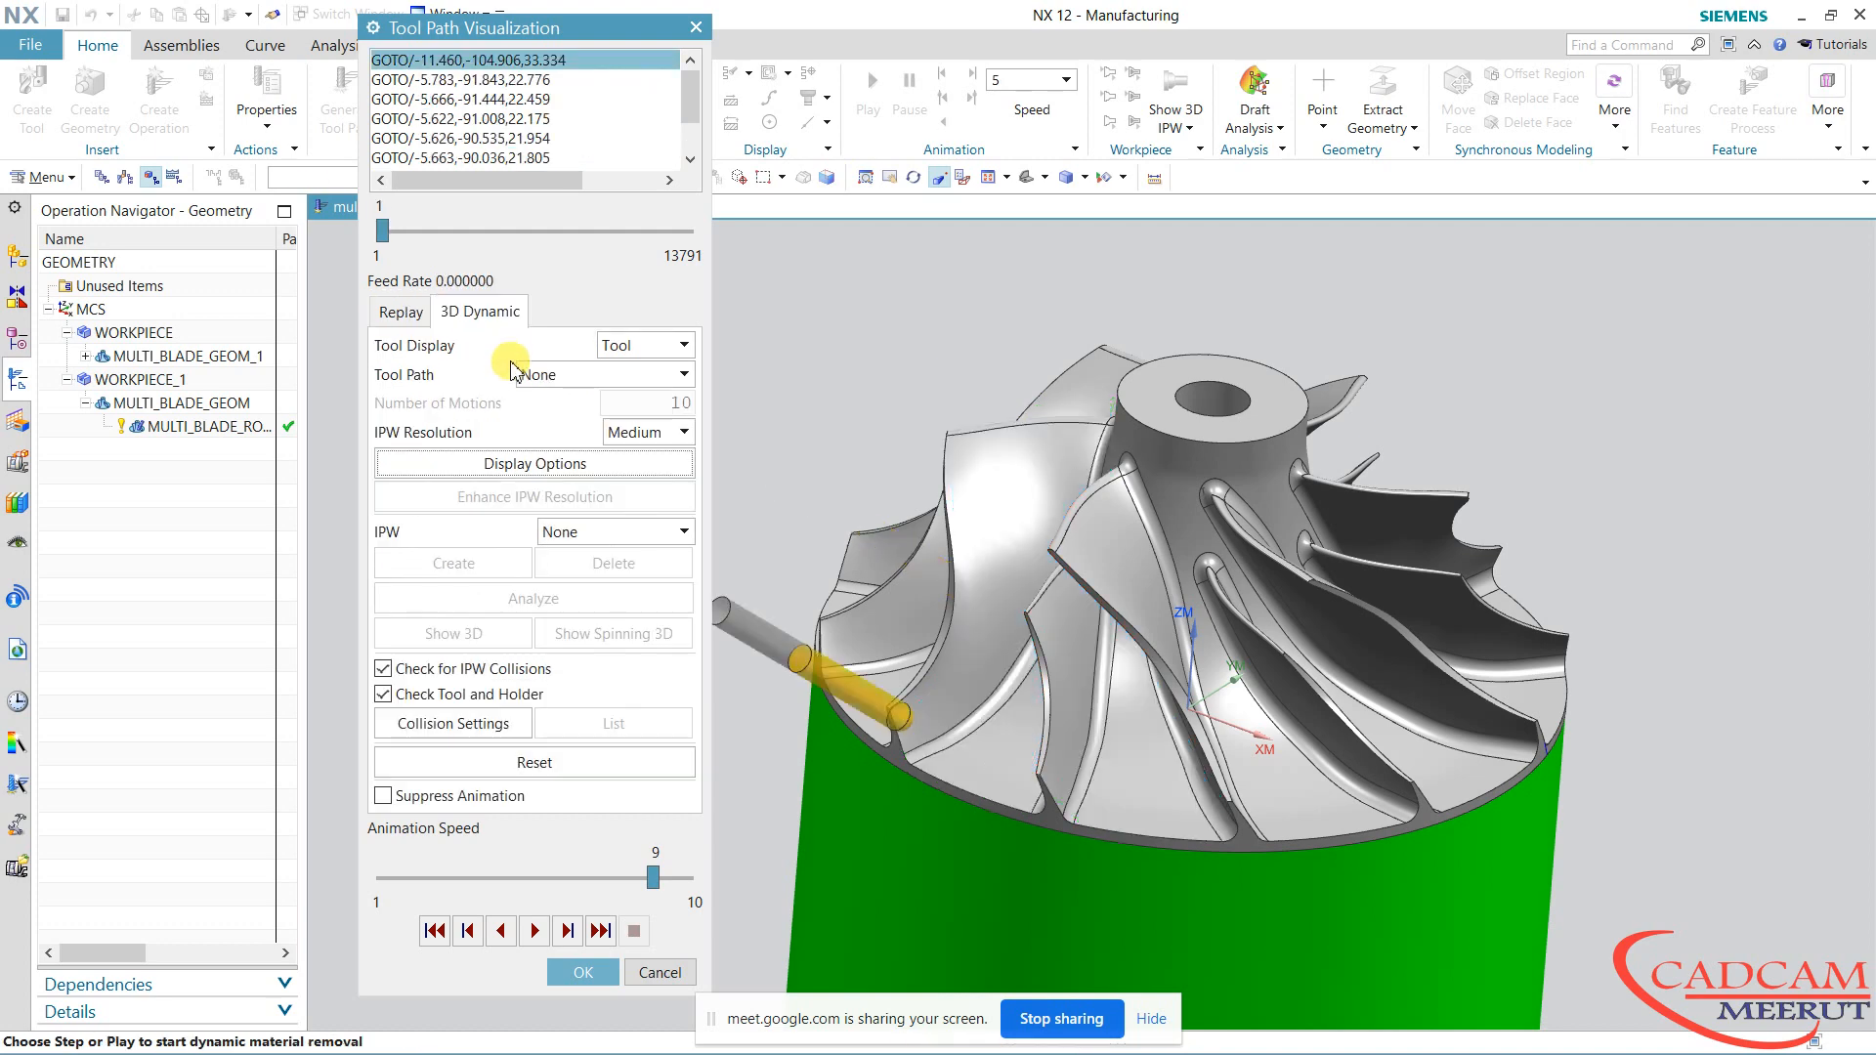
left_click(537, 930)
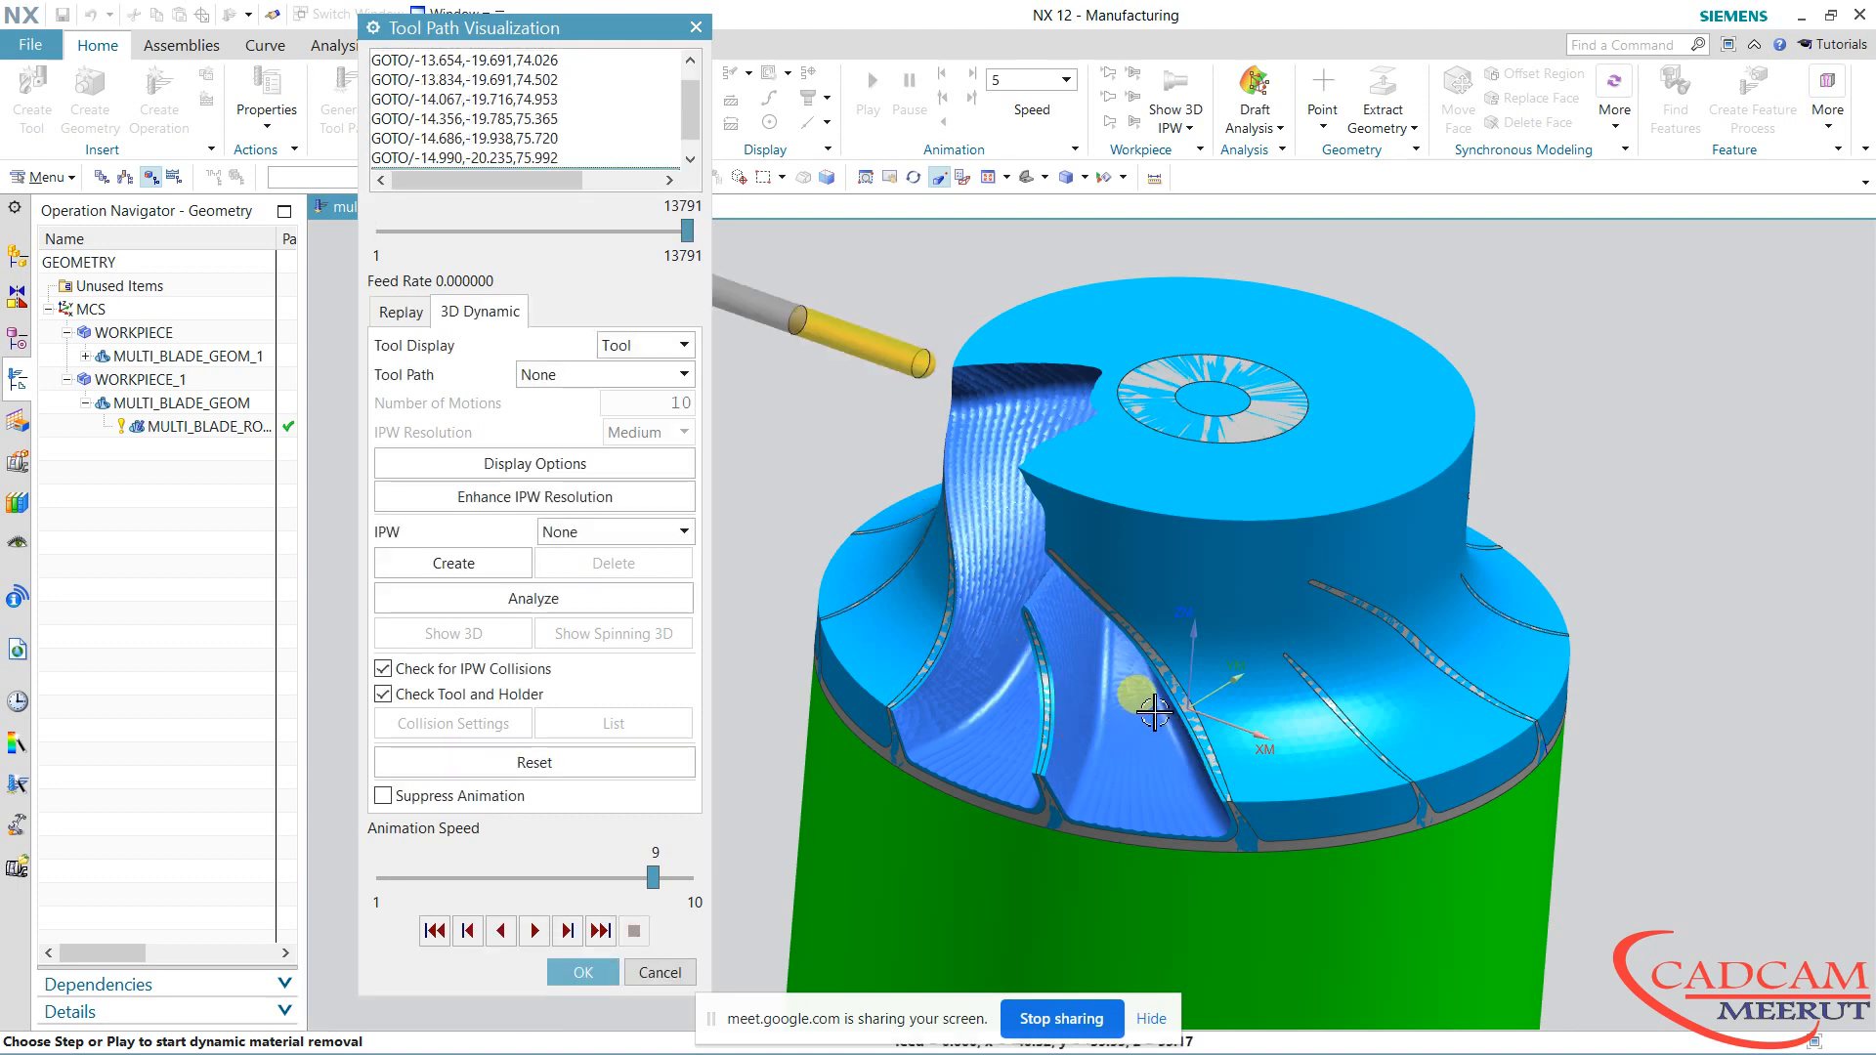
middle_click_drag(1133, 696, 1184, 709)
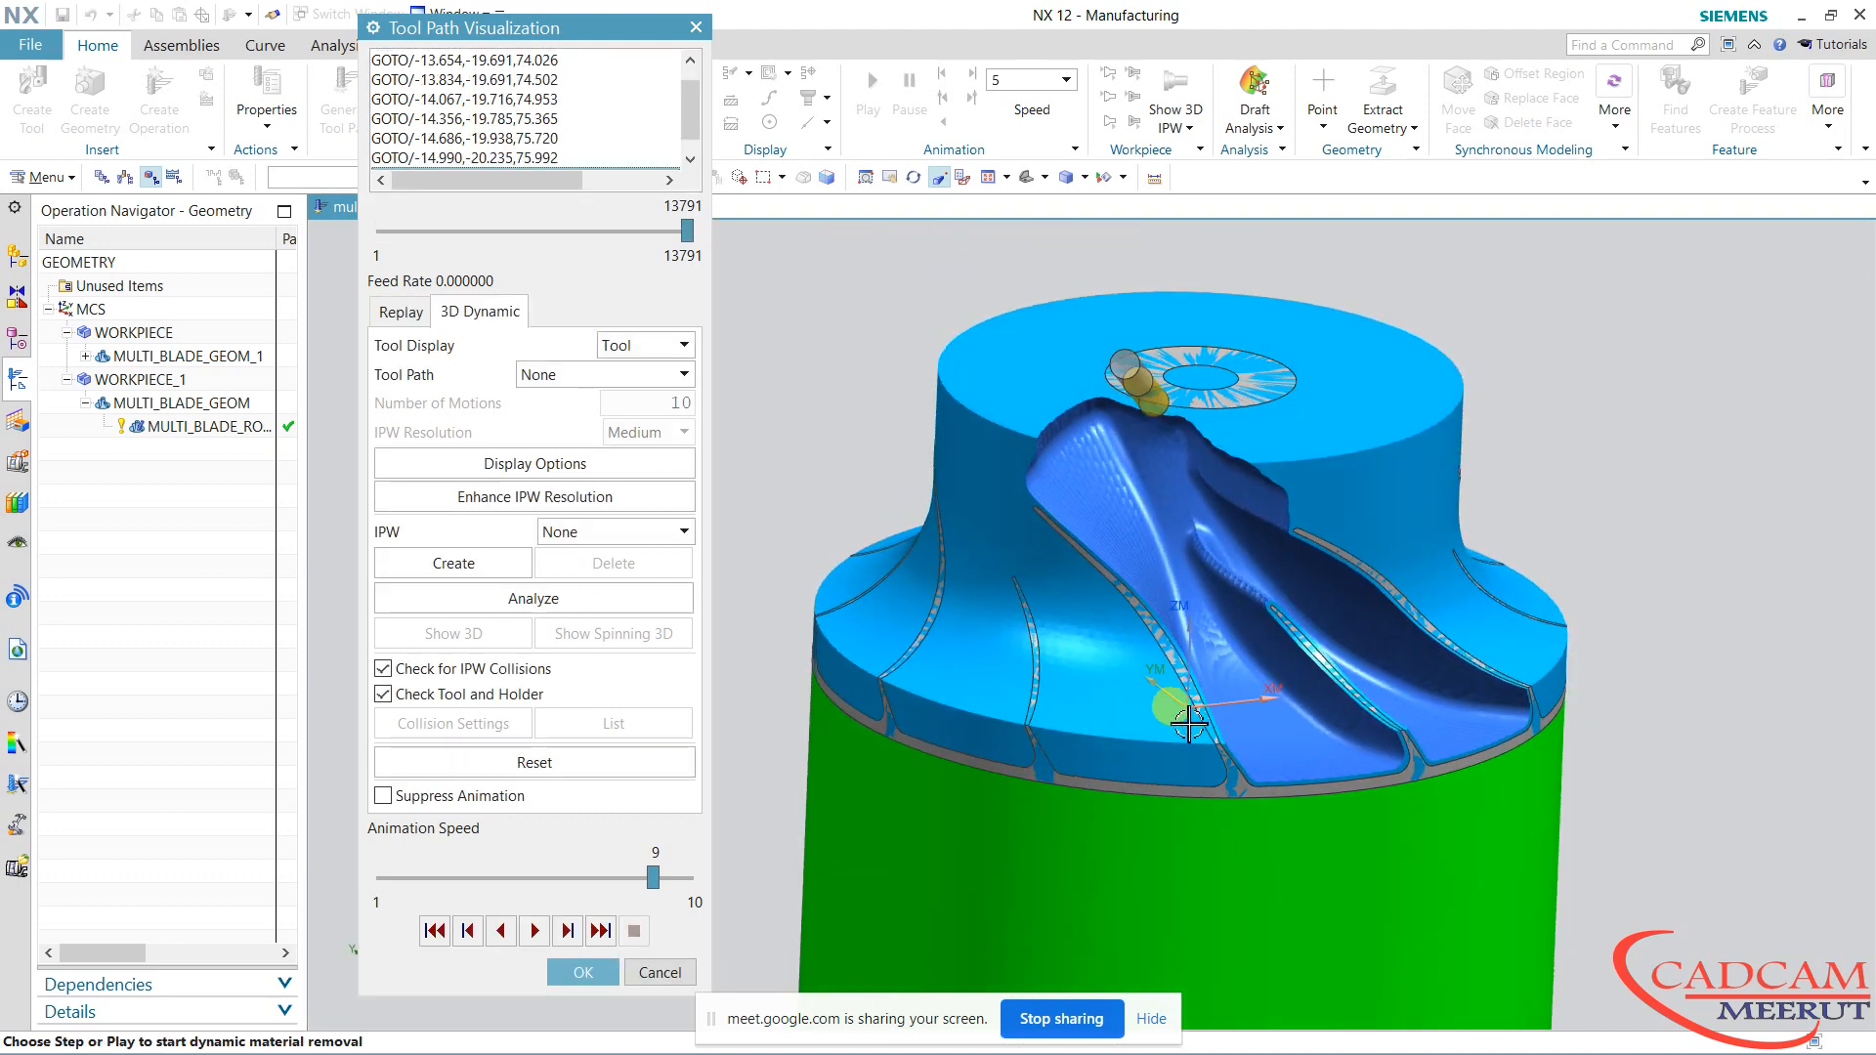
middle_click_drag(1299, 671, 979, 794)
left_click(583, 969)
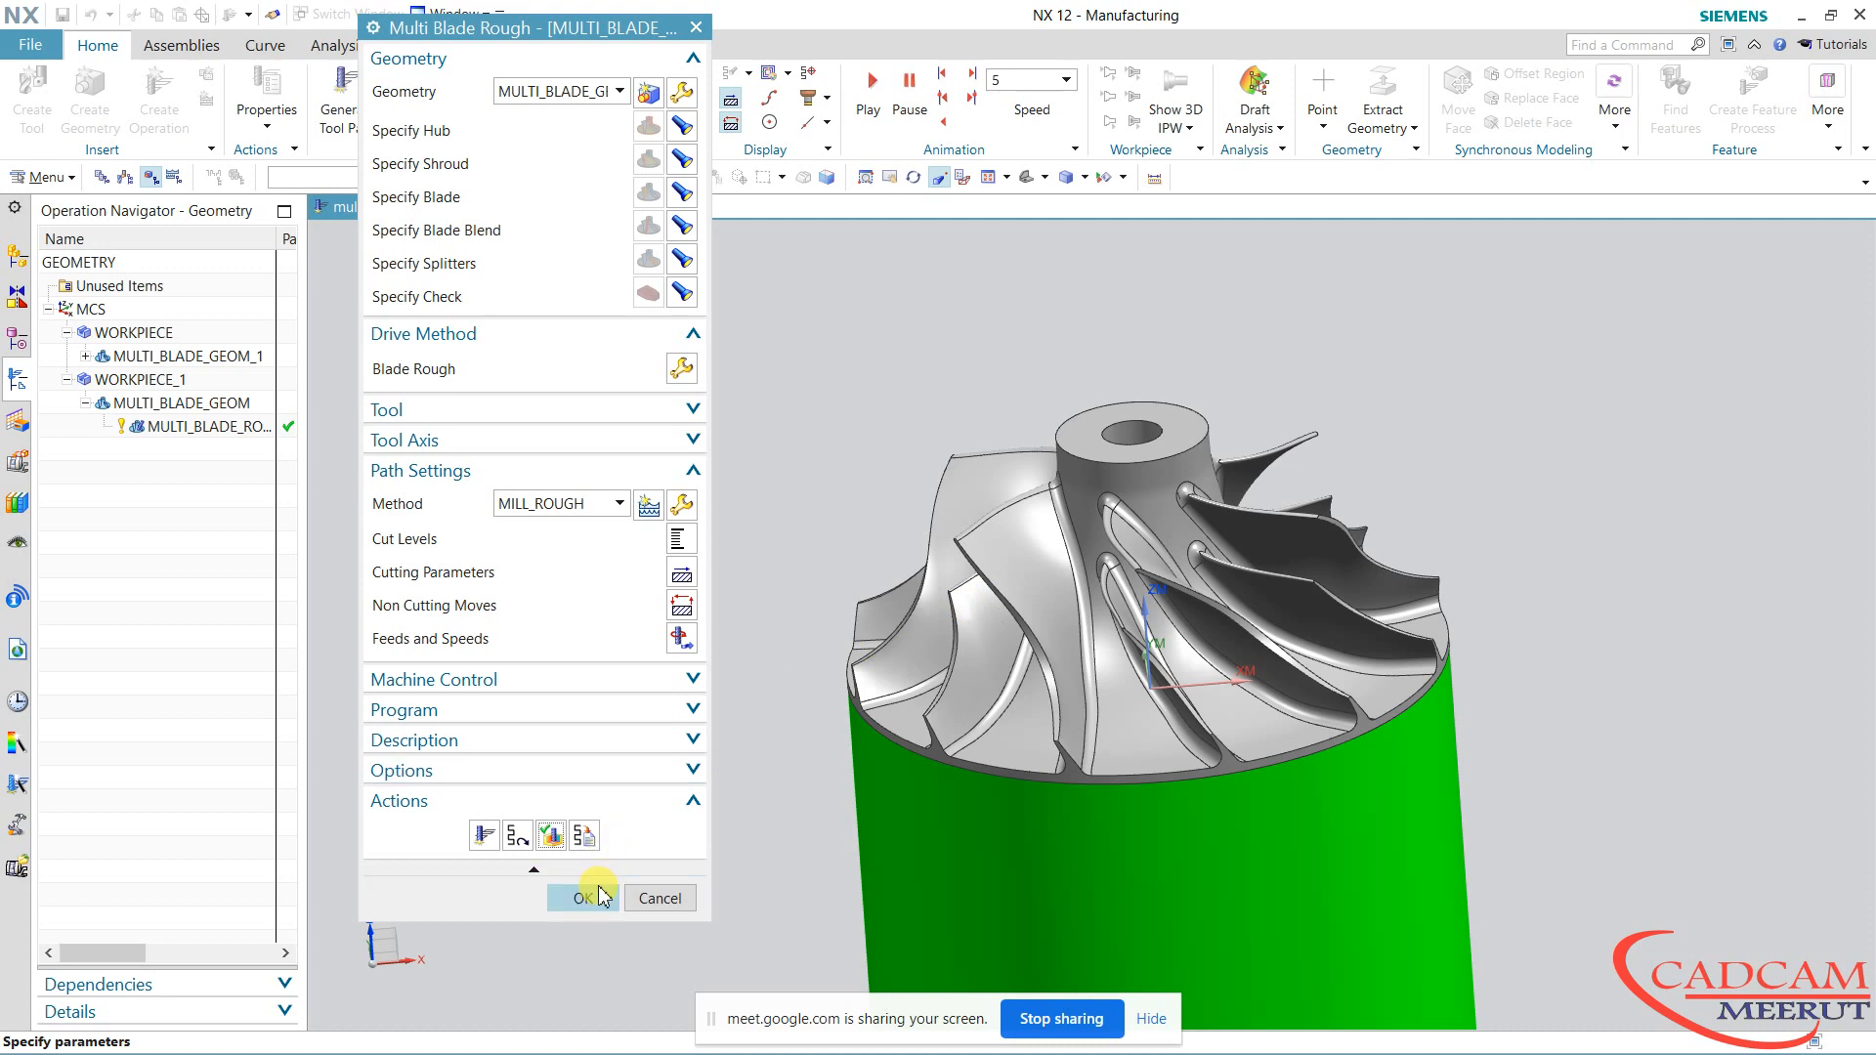
left_click(583, 898)
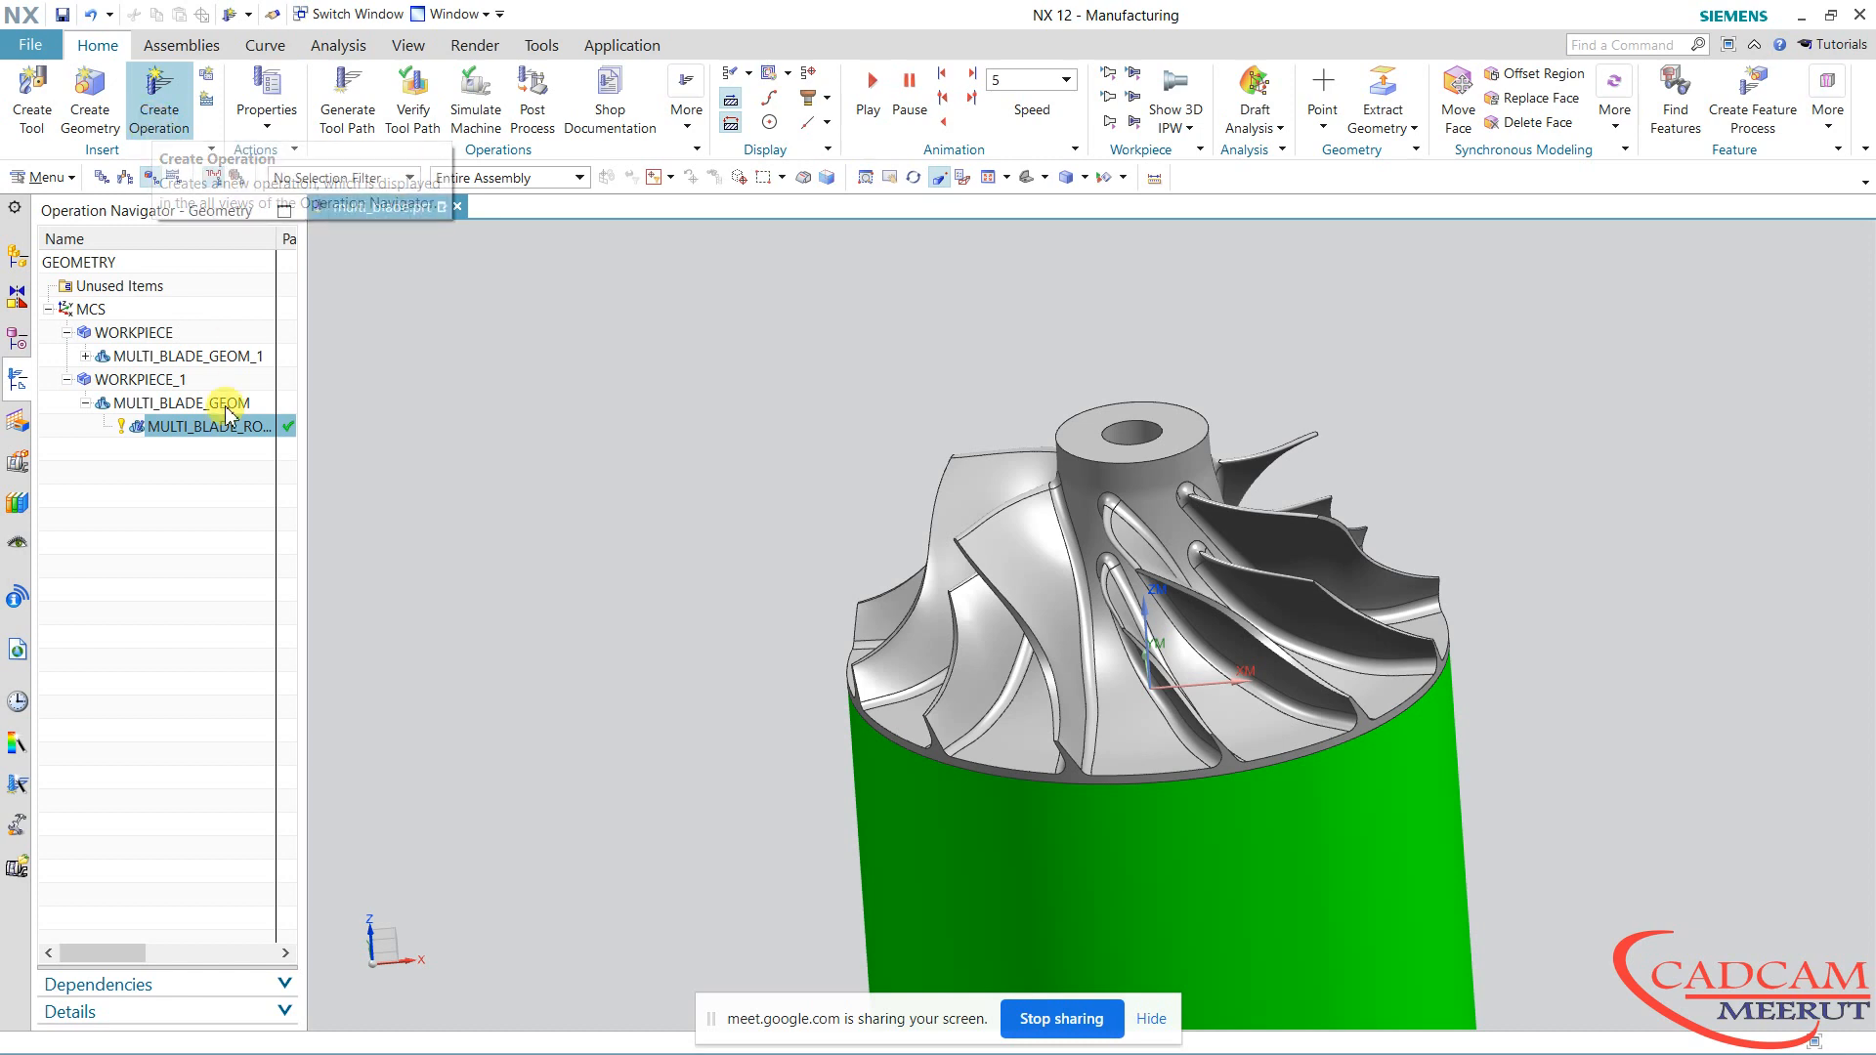
Start an instance transformation of the roughing operation, rotating about a line through the hub bore's centre along the Z axis
right_click(197, 431)
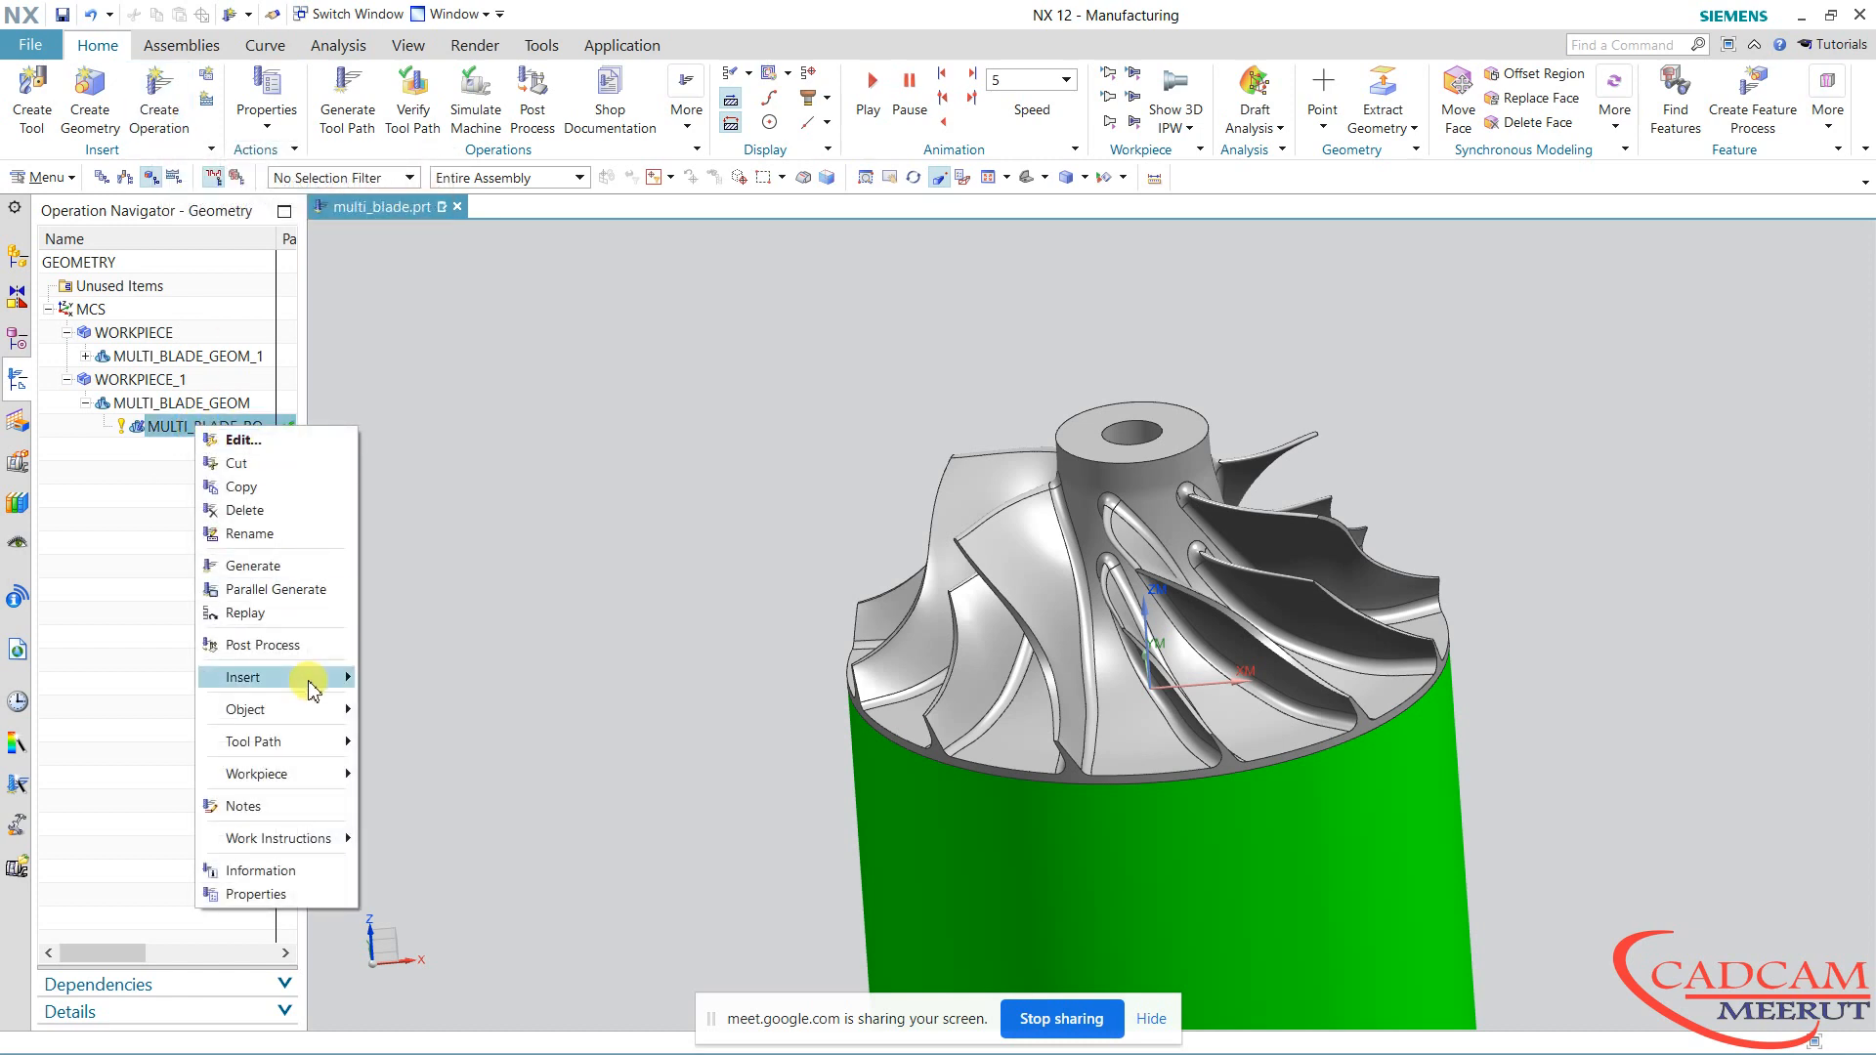
mouse_move(310, 742)
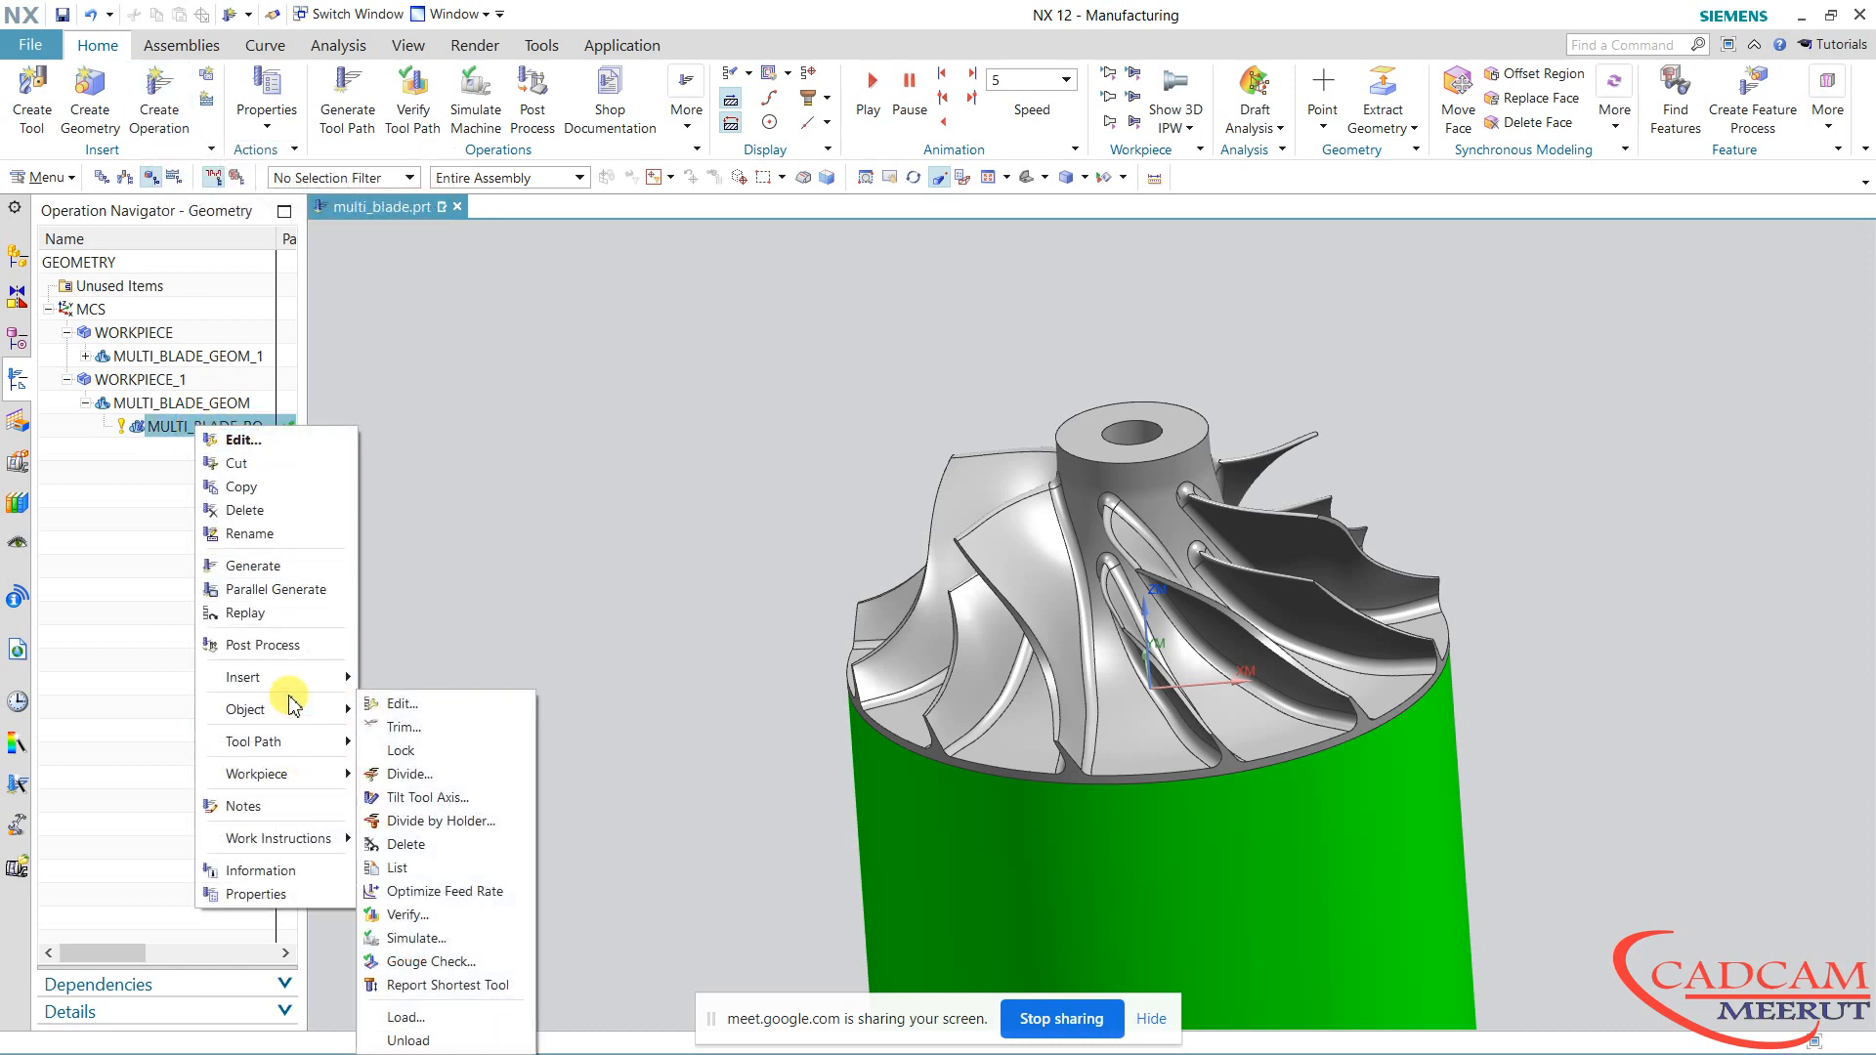
mouse_move(293, 709)
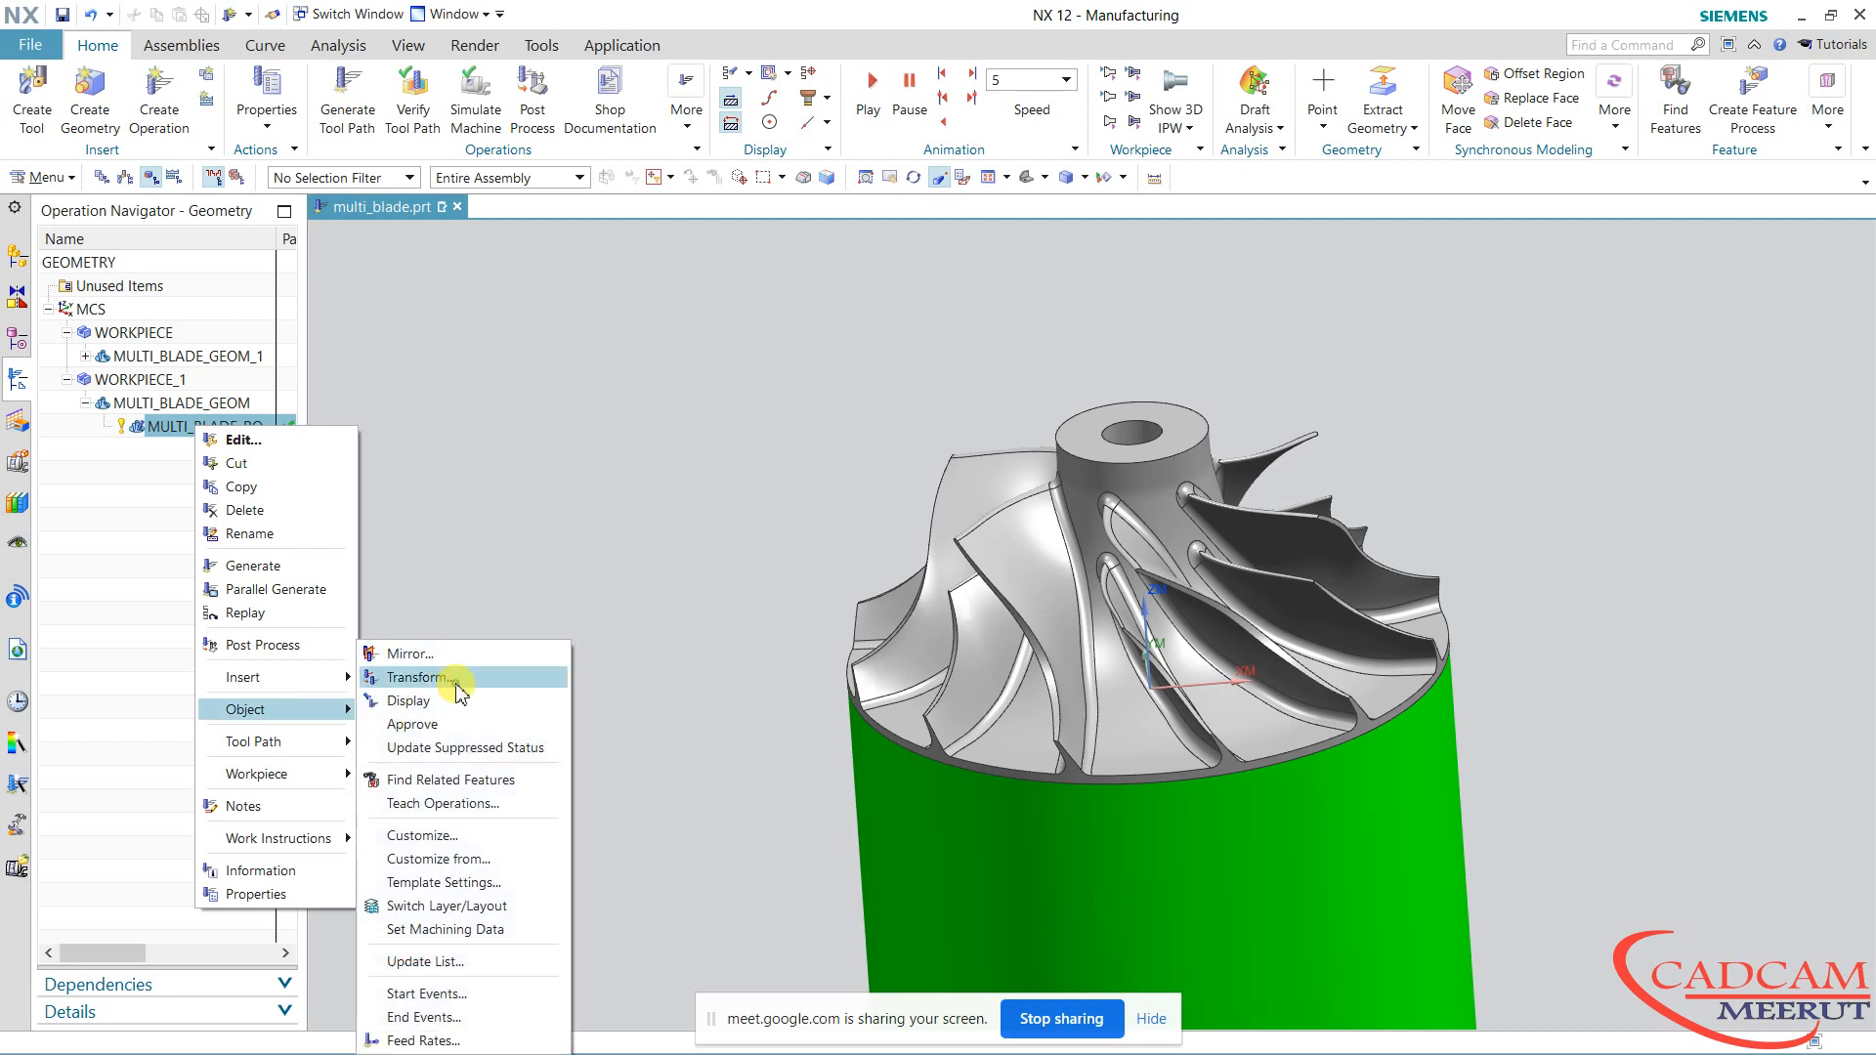
left_click(457, 679)
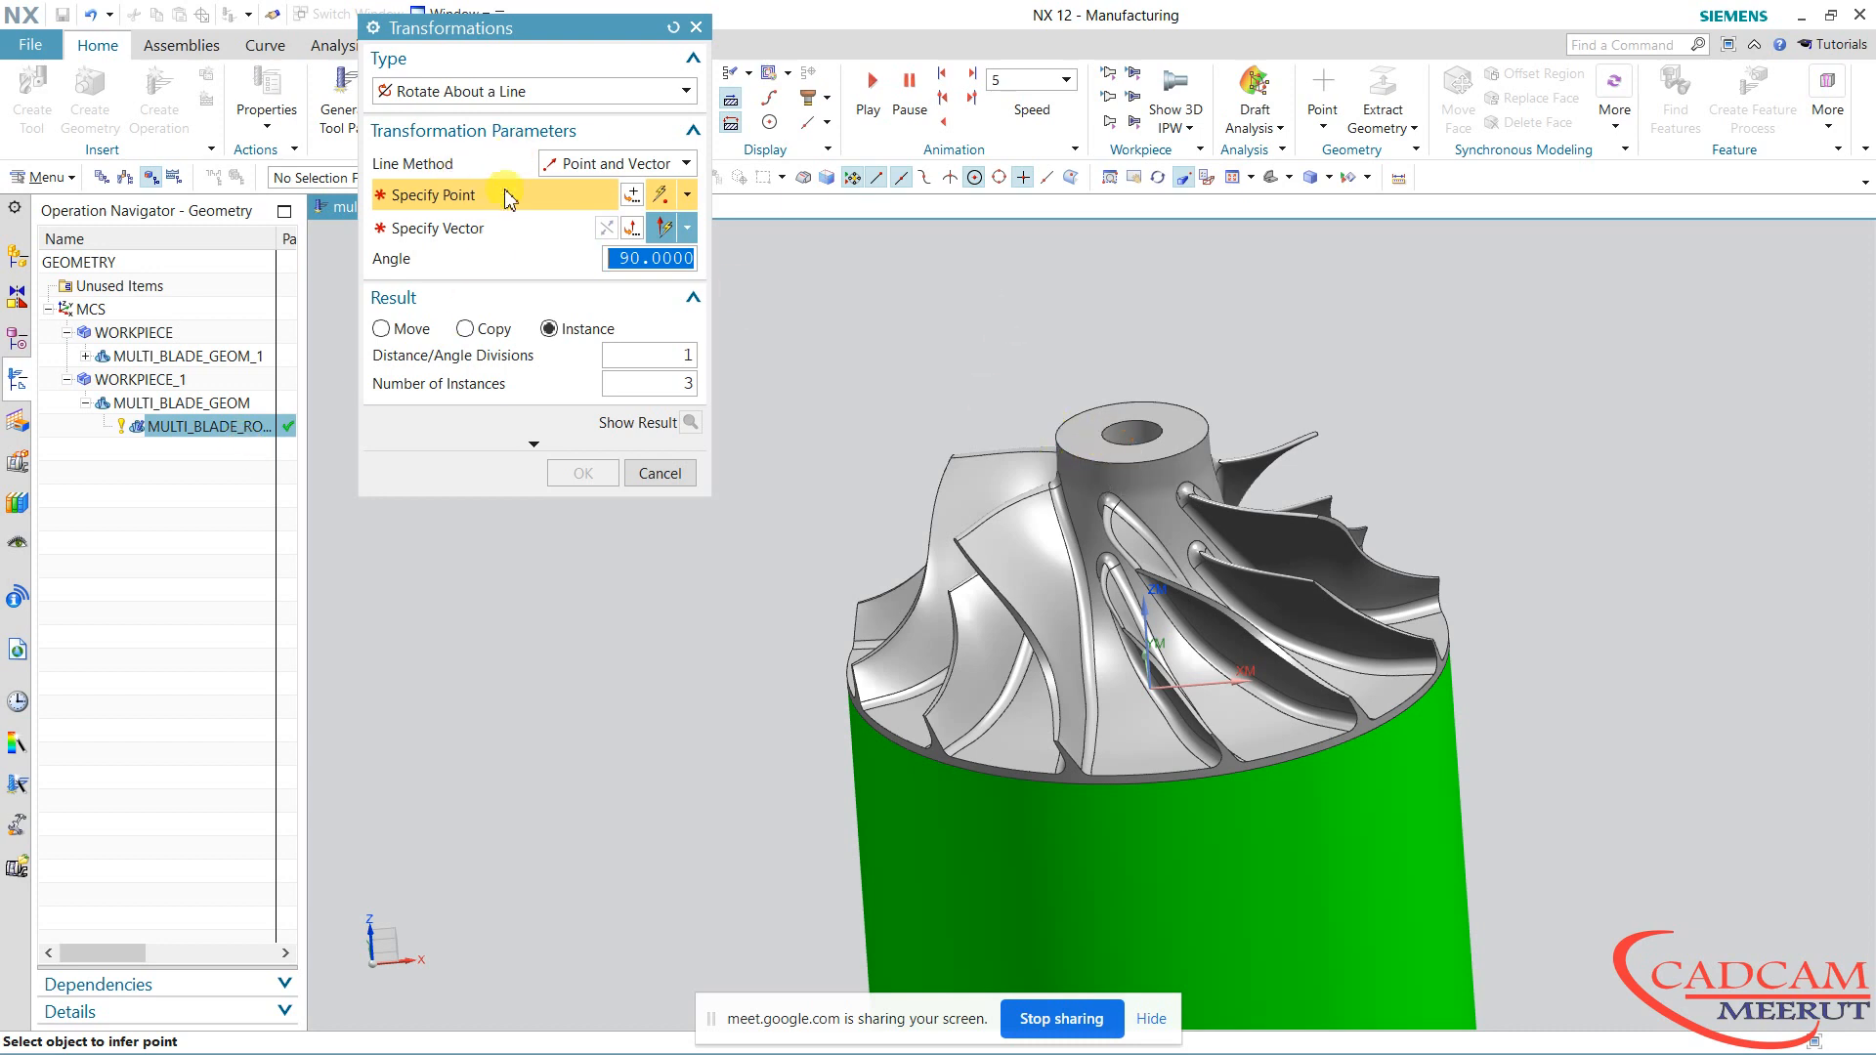
left_click(1113, 435)
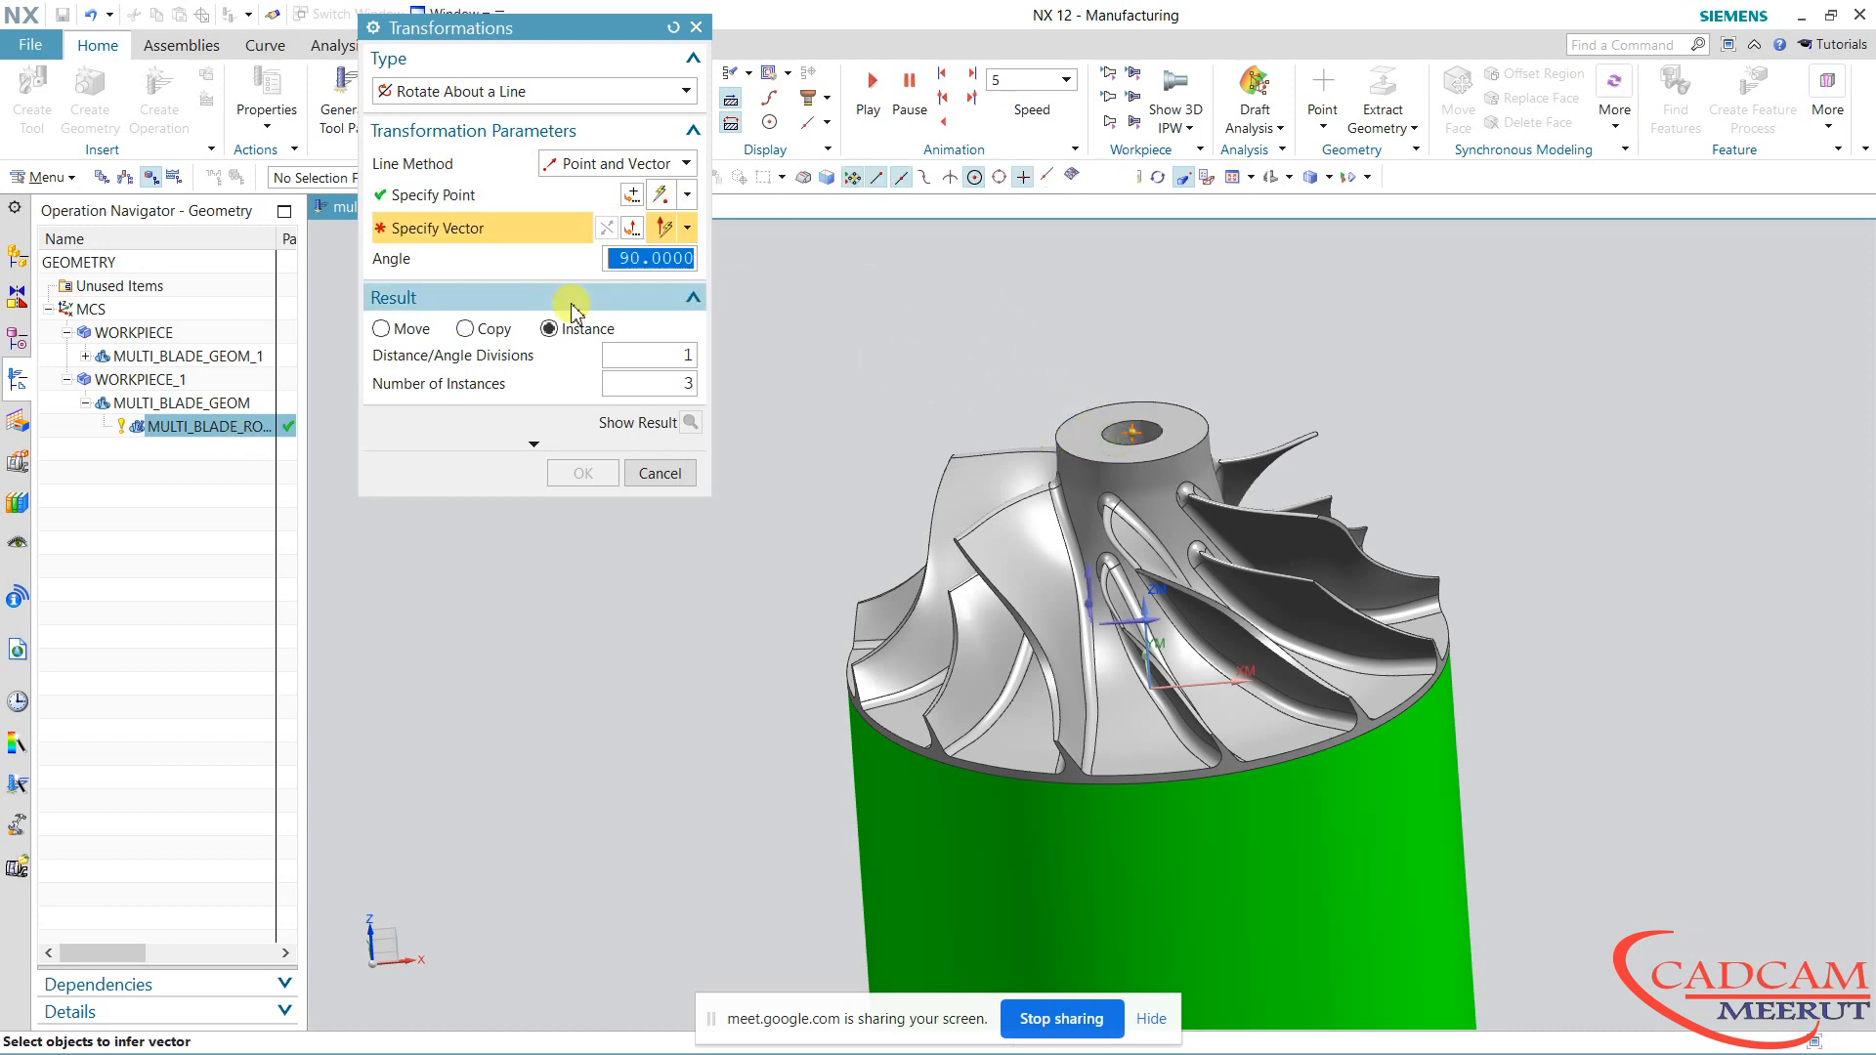
middle_click_drag(933, 379, 1081, 511)
left_click(1111, 575)
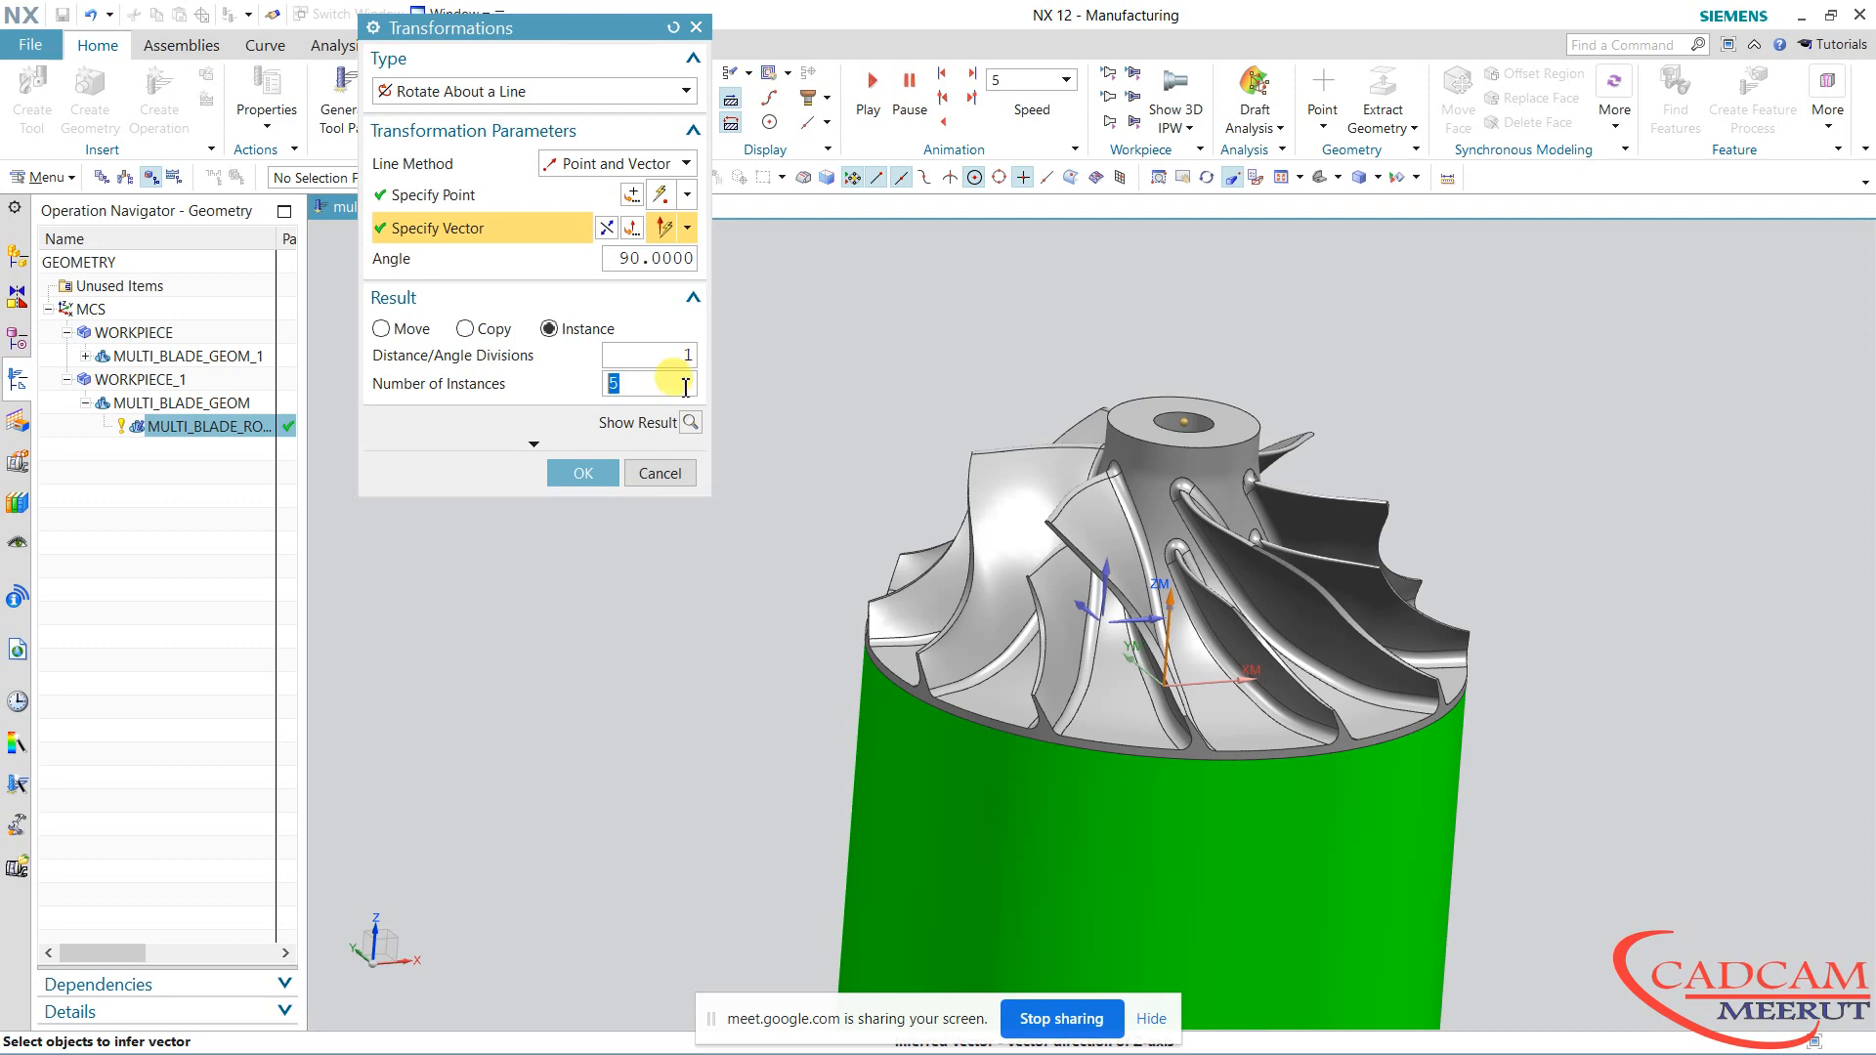
Preview 5 rotated instances of the roughing path at a 90° angle, examine them around the impeller, and undo the preview
middle_click_drag(1178, 372, 1151, 327)
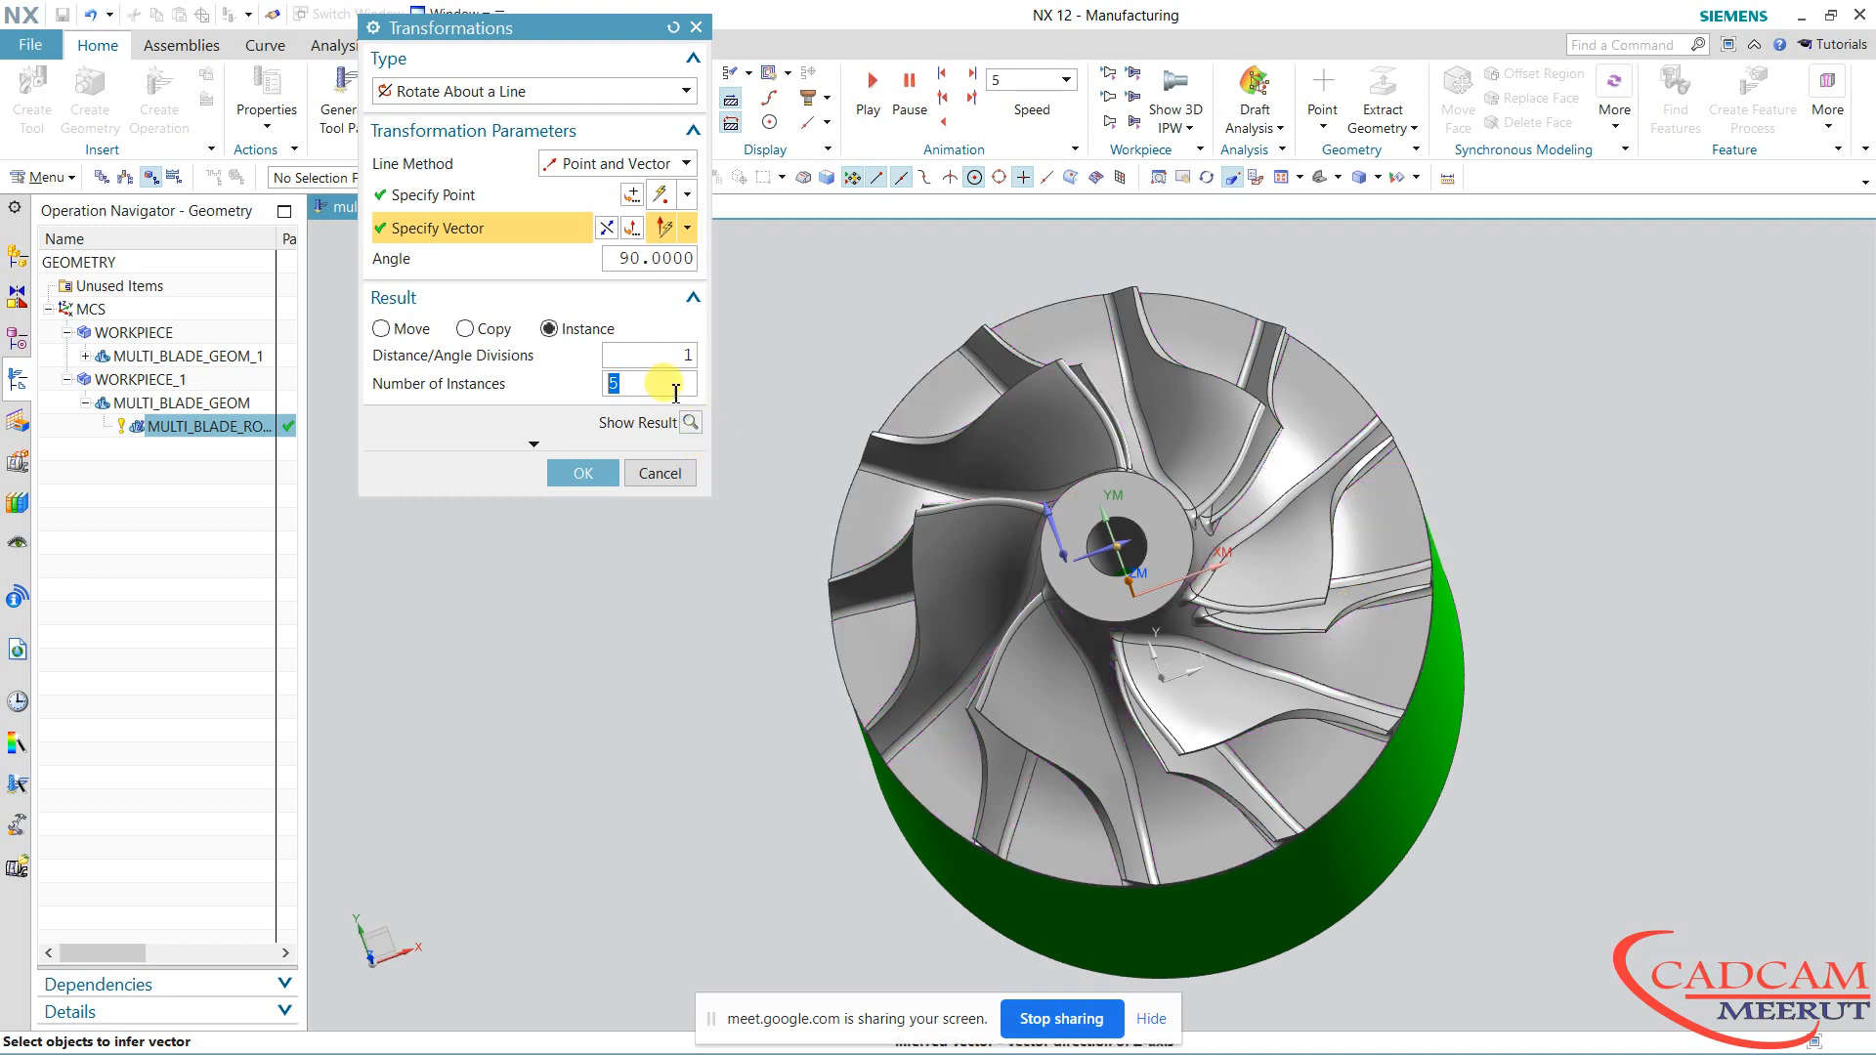
left_click(694, 422)
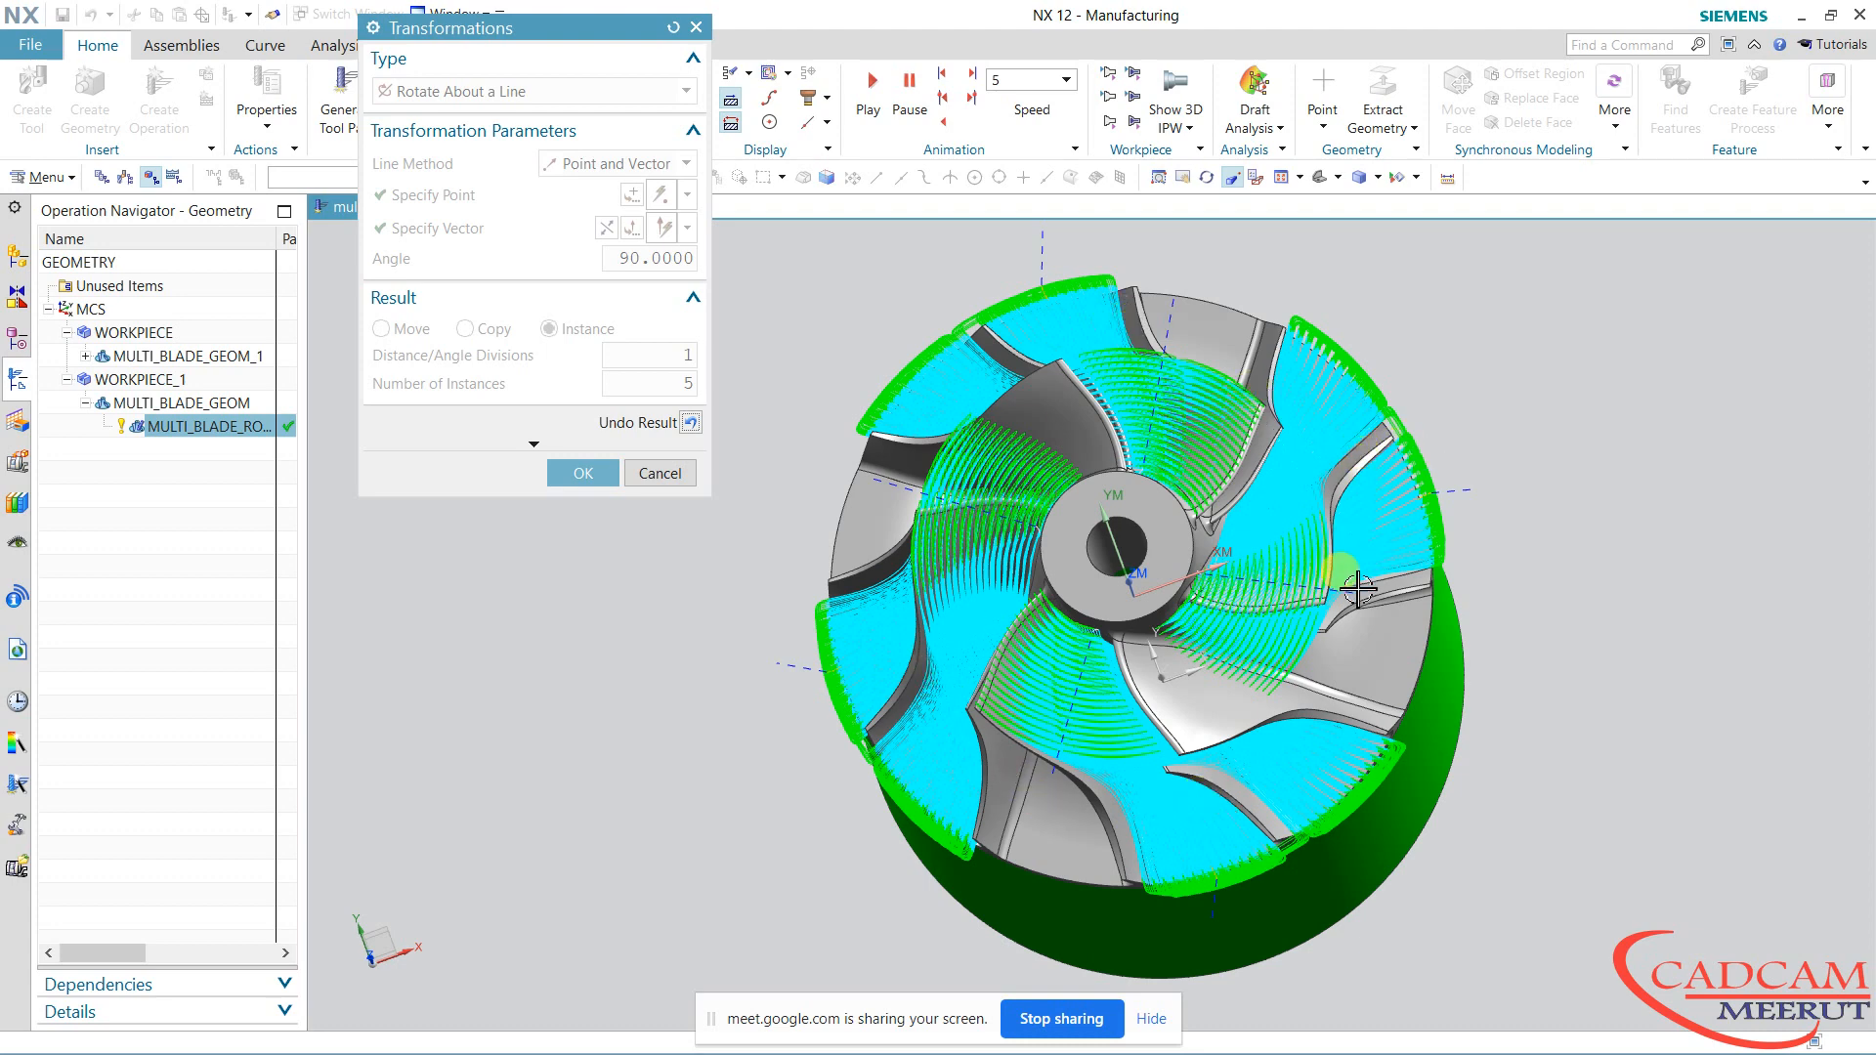
middle_click_drag(1357, 542, 1363, 555)
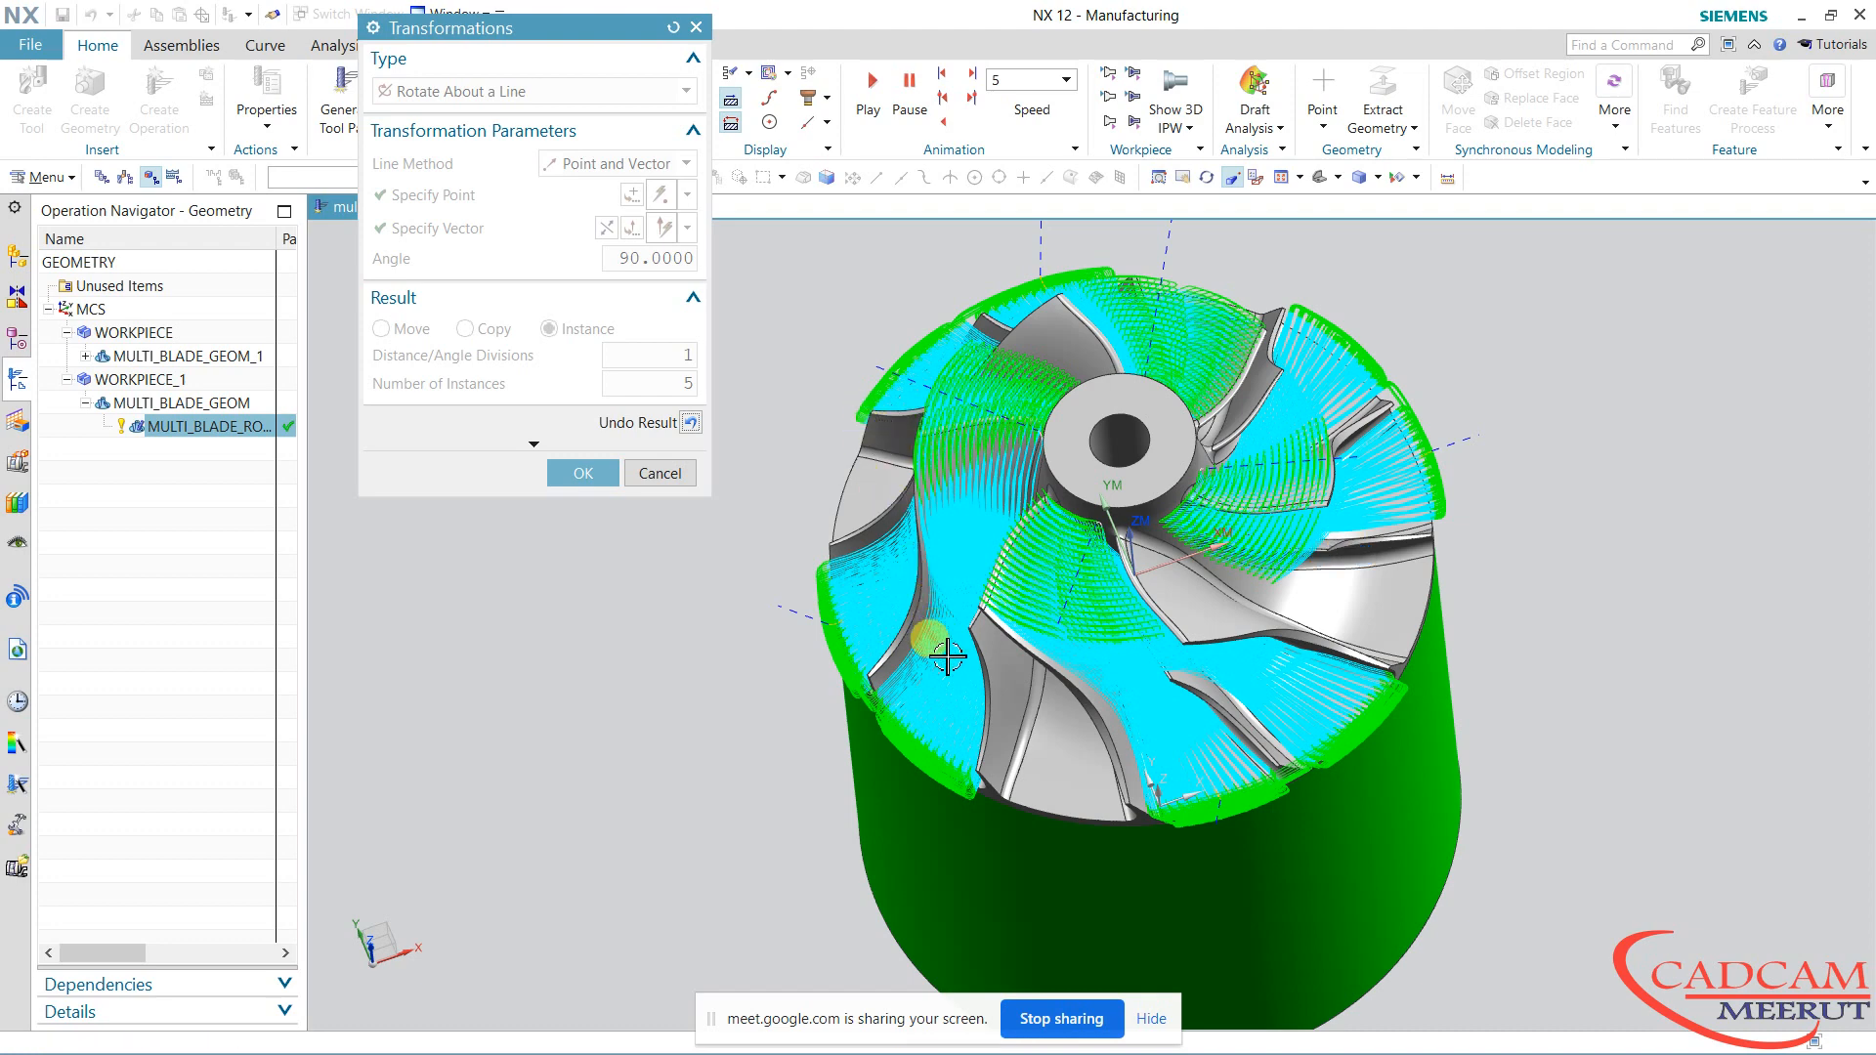
middle_click_drag(960, 387, 1334, 613)
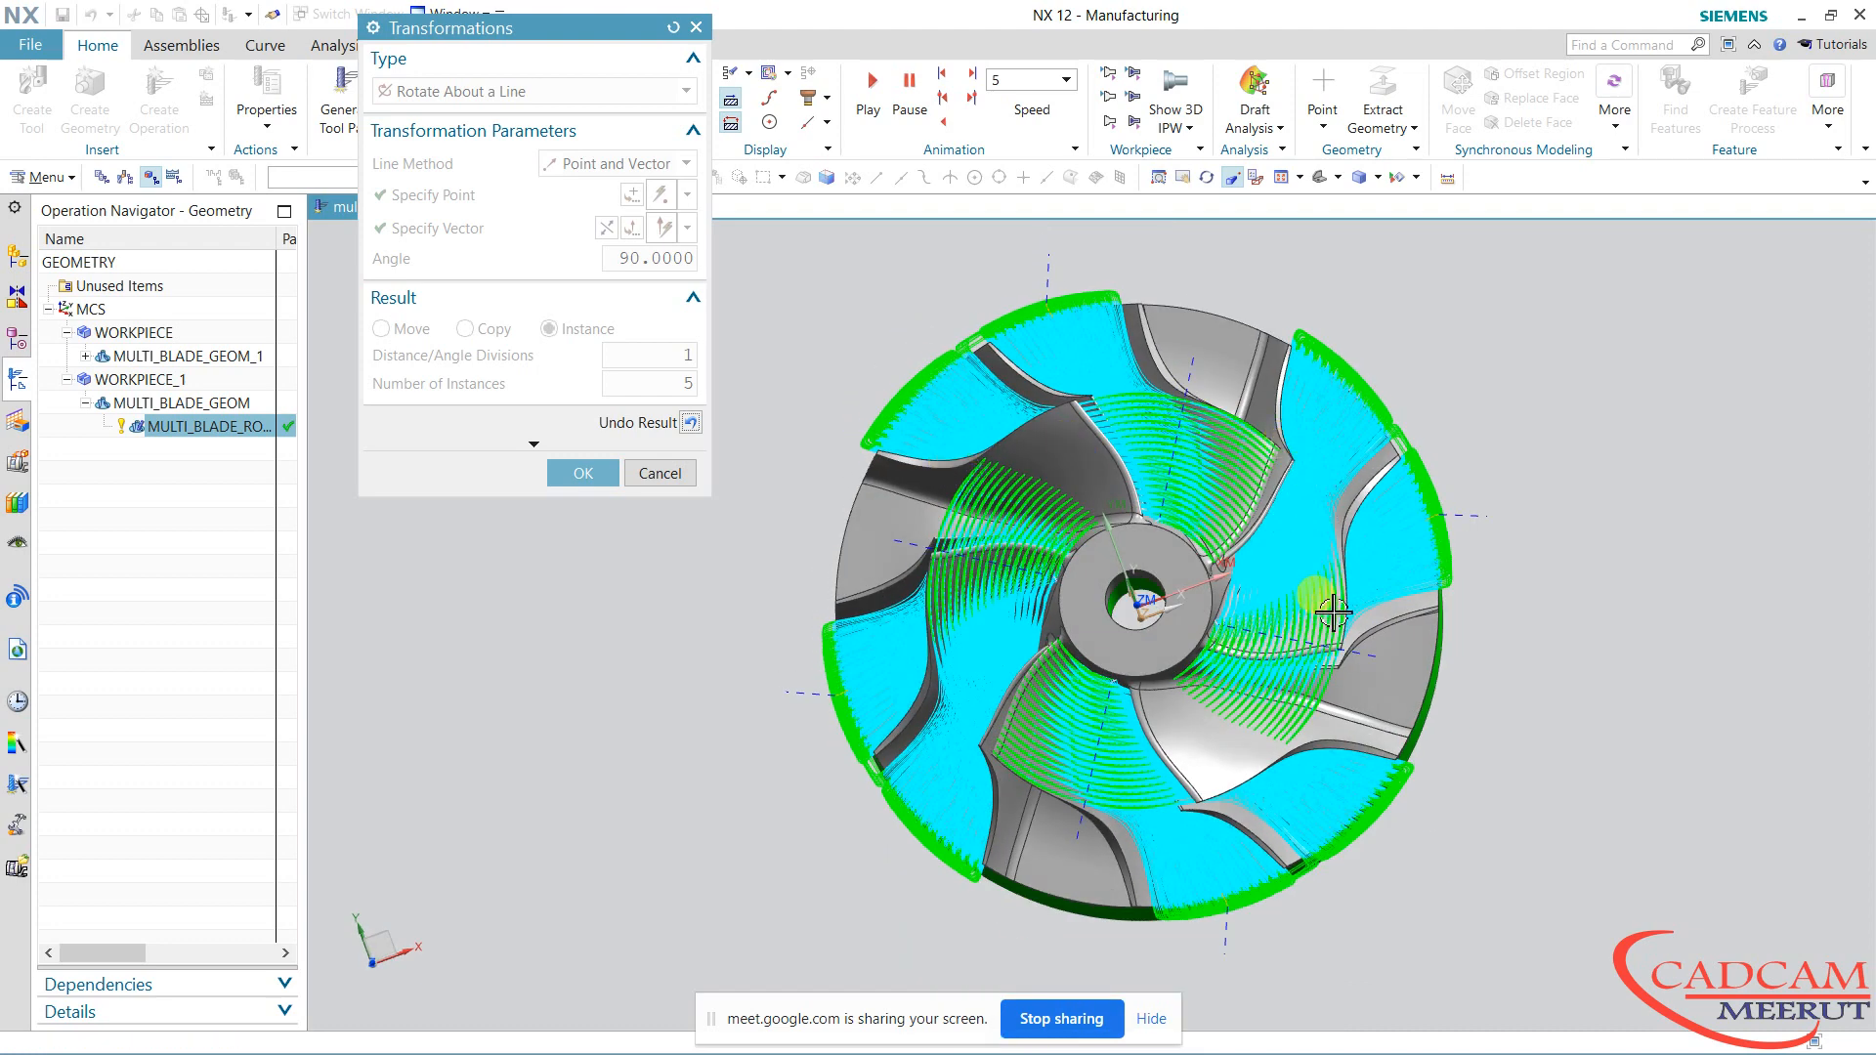
middle_click_drag(1219, 799, 1075, 547)
left_click(691, 422)
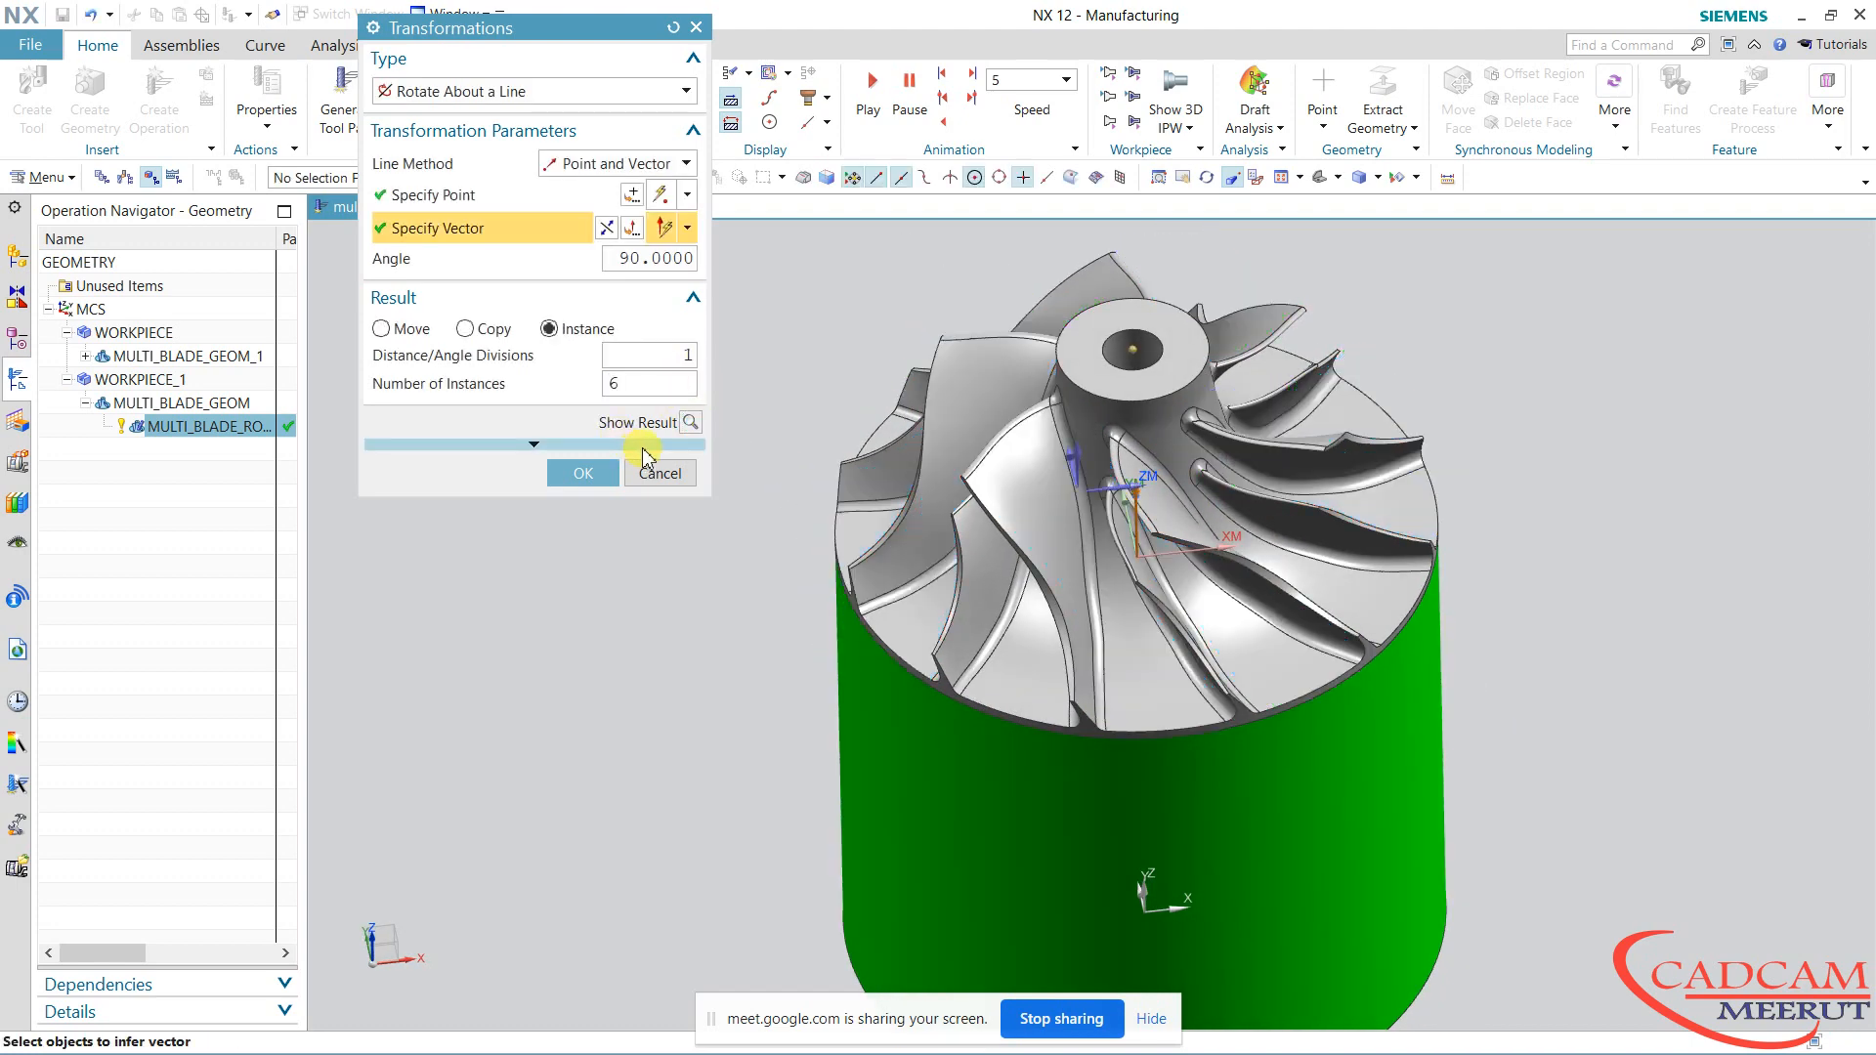
Preview the rotation at 90° with 6 instances, examine the path distribution, and undo the preview
left_click(691, 423)
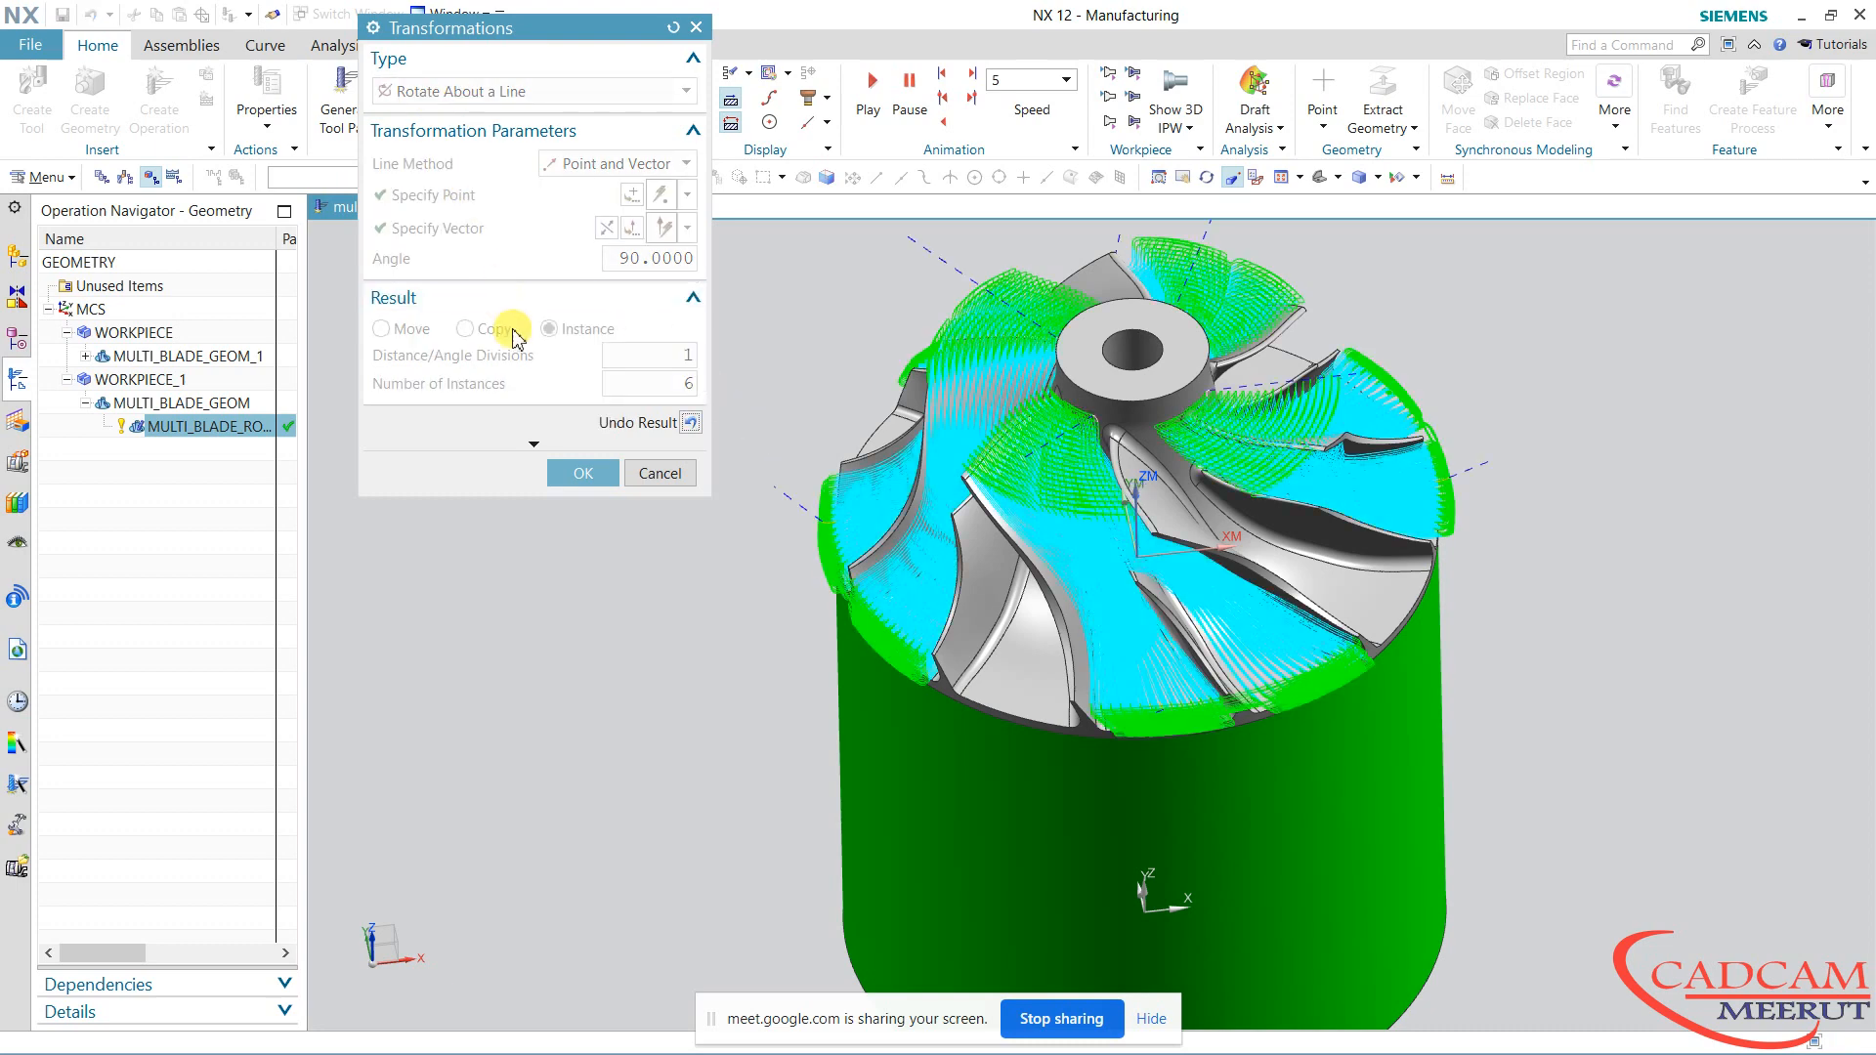
middle_click_drag(853, 491, 837, 535)
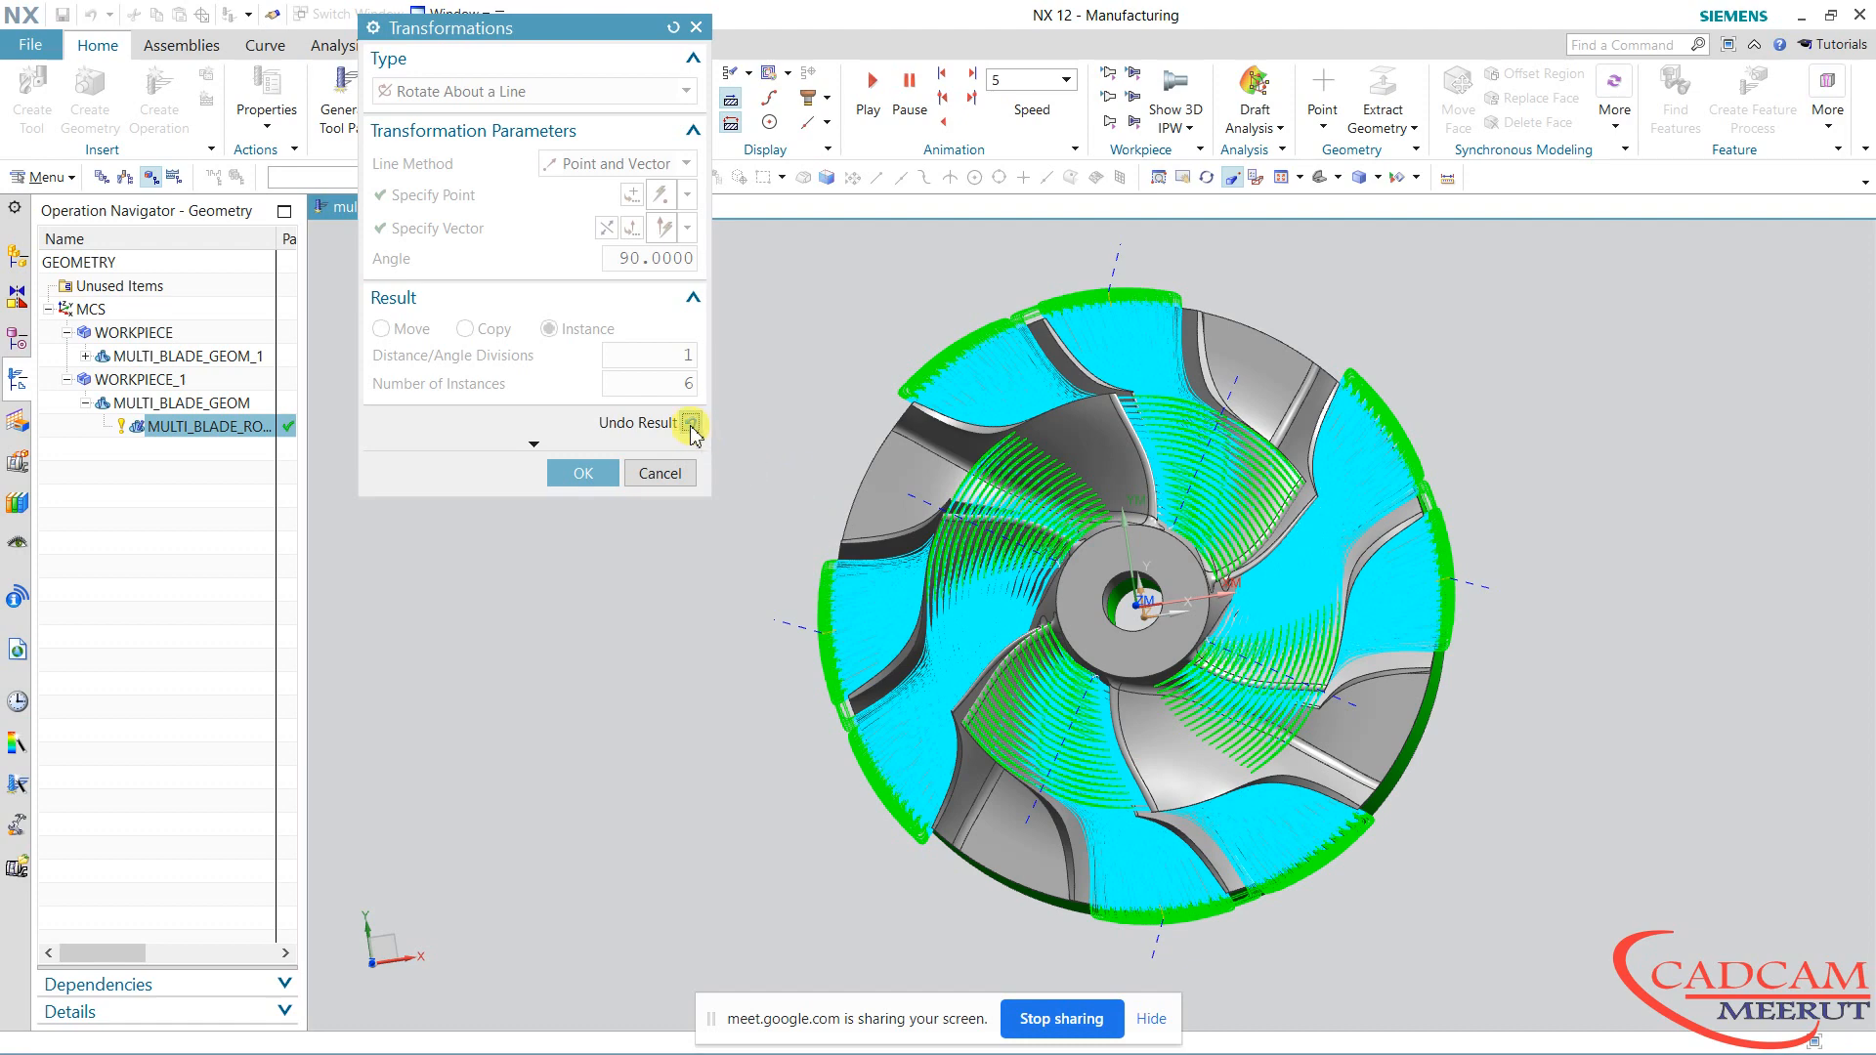
left_click(691, 424)
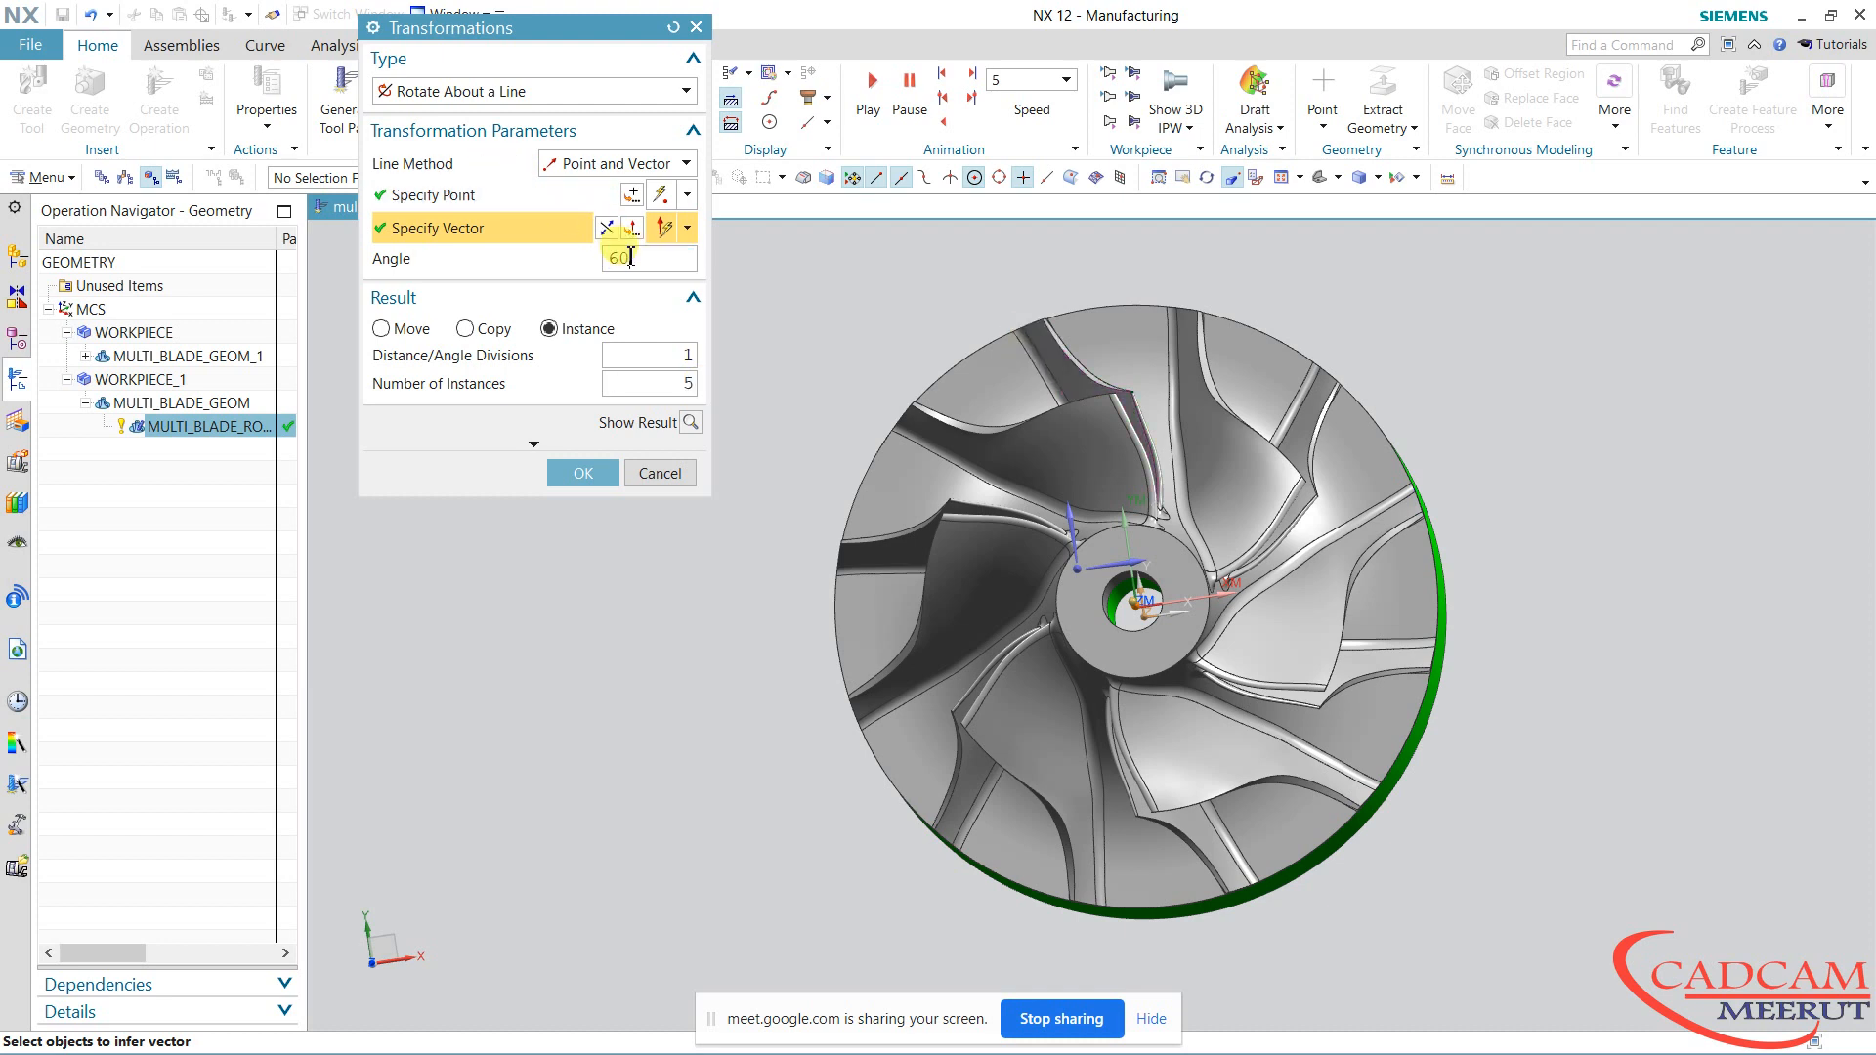
Preview 5 instances of the roughing path rotated by 60°, examine their coverage, and cancel the transformation
left_click(690, 424)
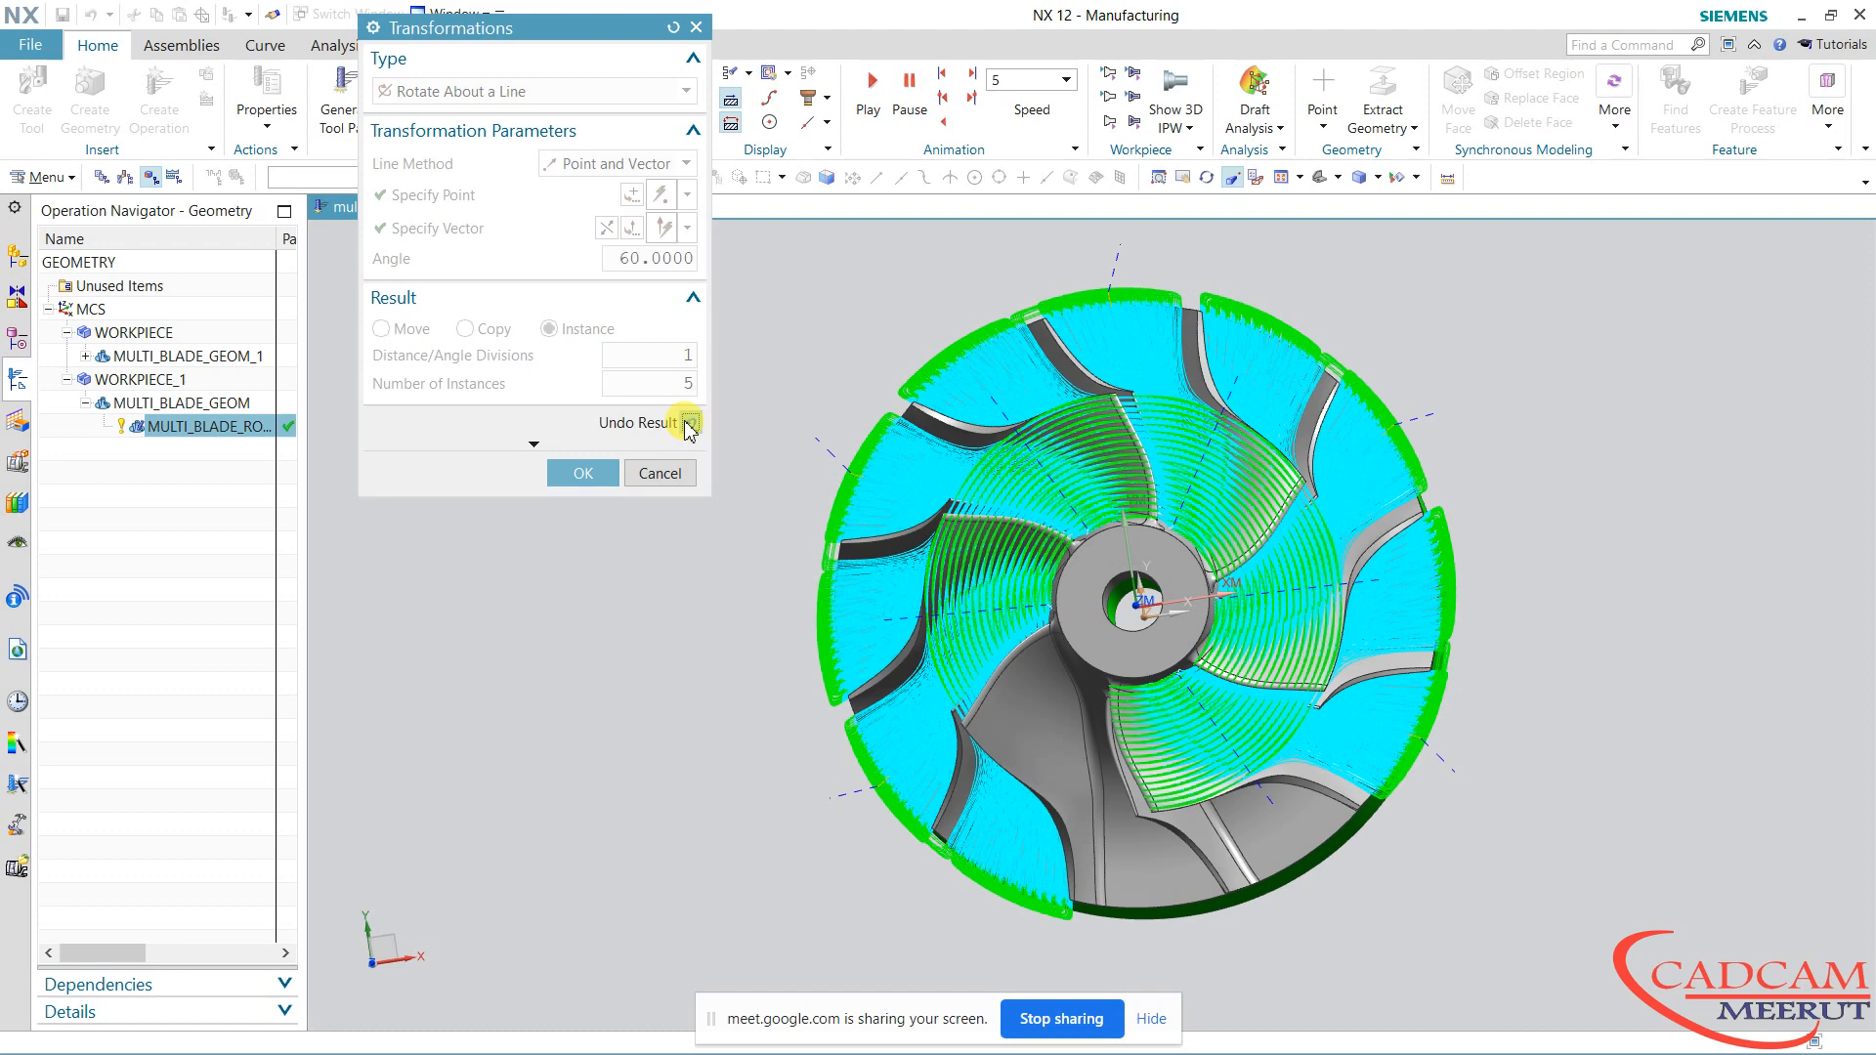
mouse_move(1547, 649)
middle_mouse_down()
mouse_move(1578, 711)
mouse_move(1572, 630)
middle_mouse_up()
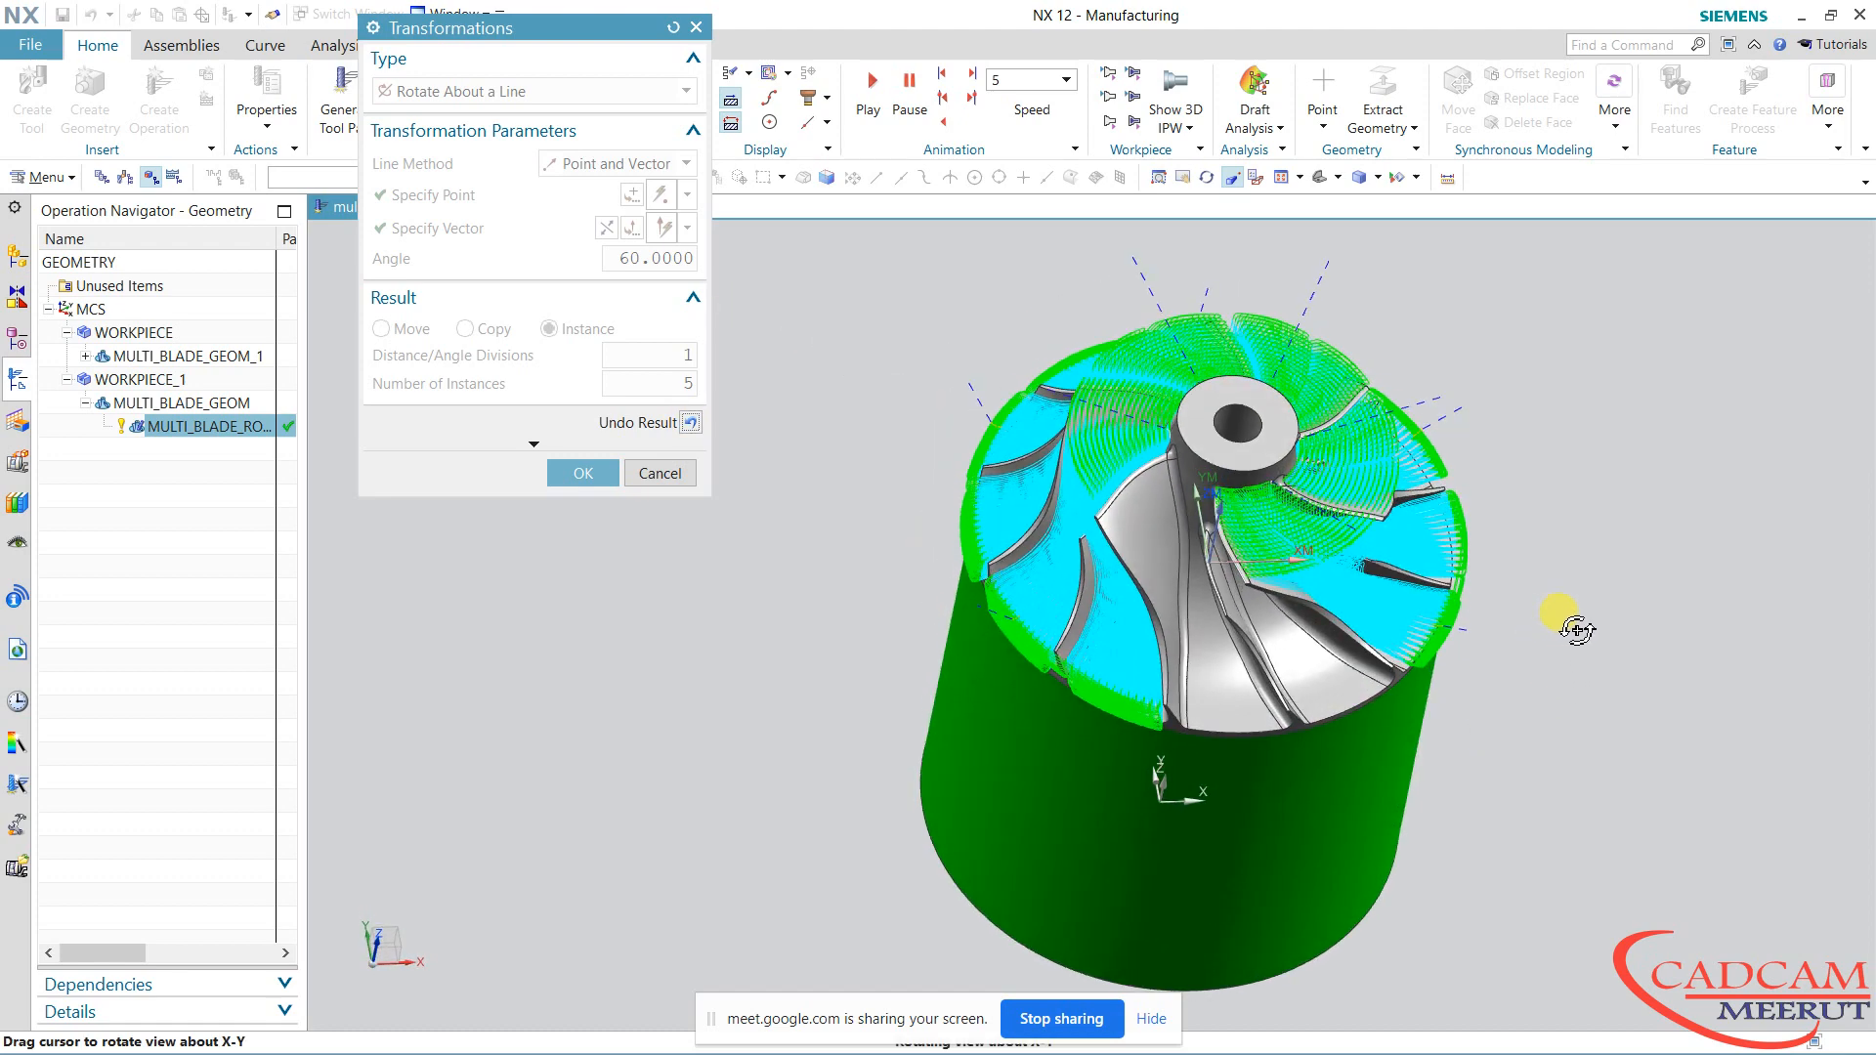
left_click(663, 475)
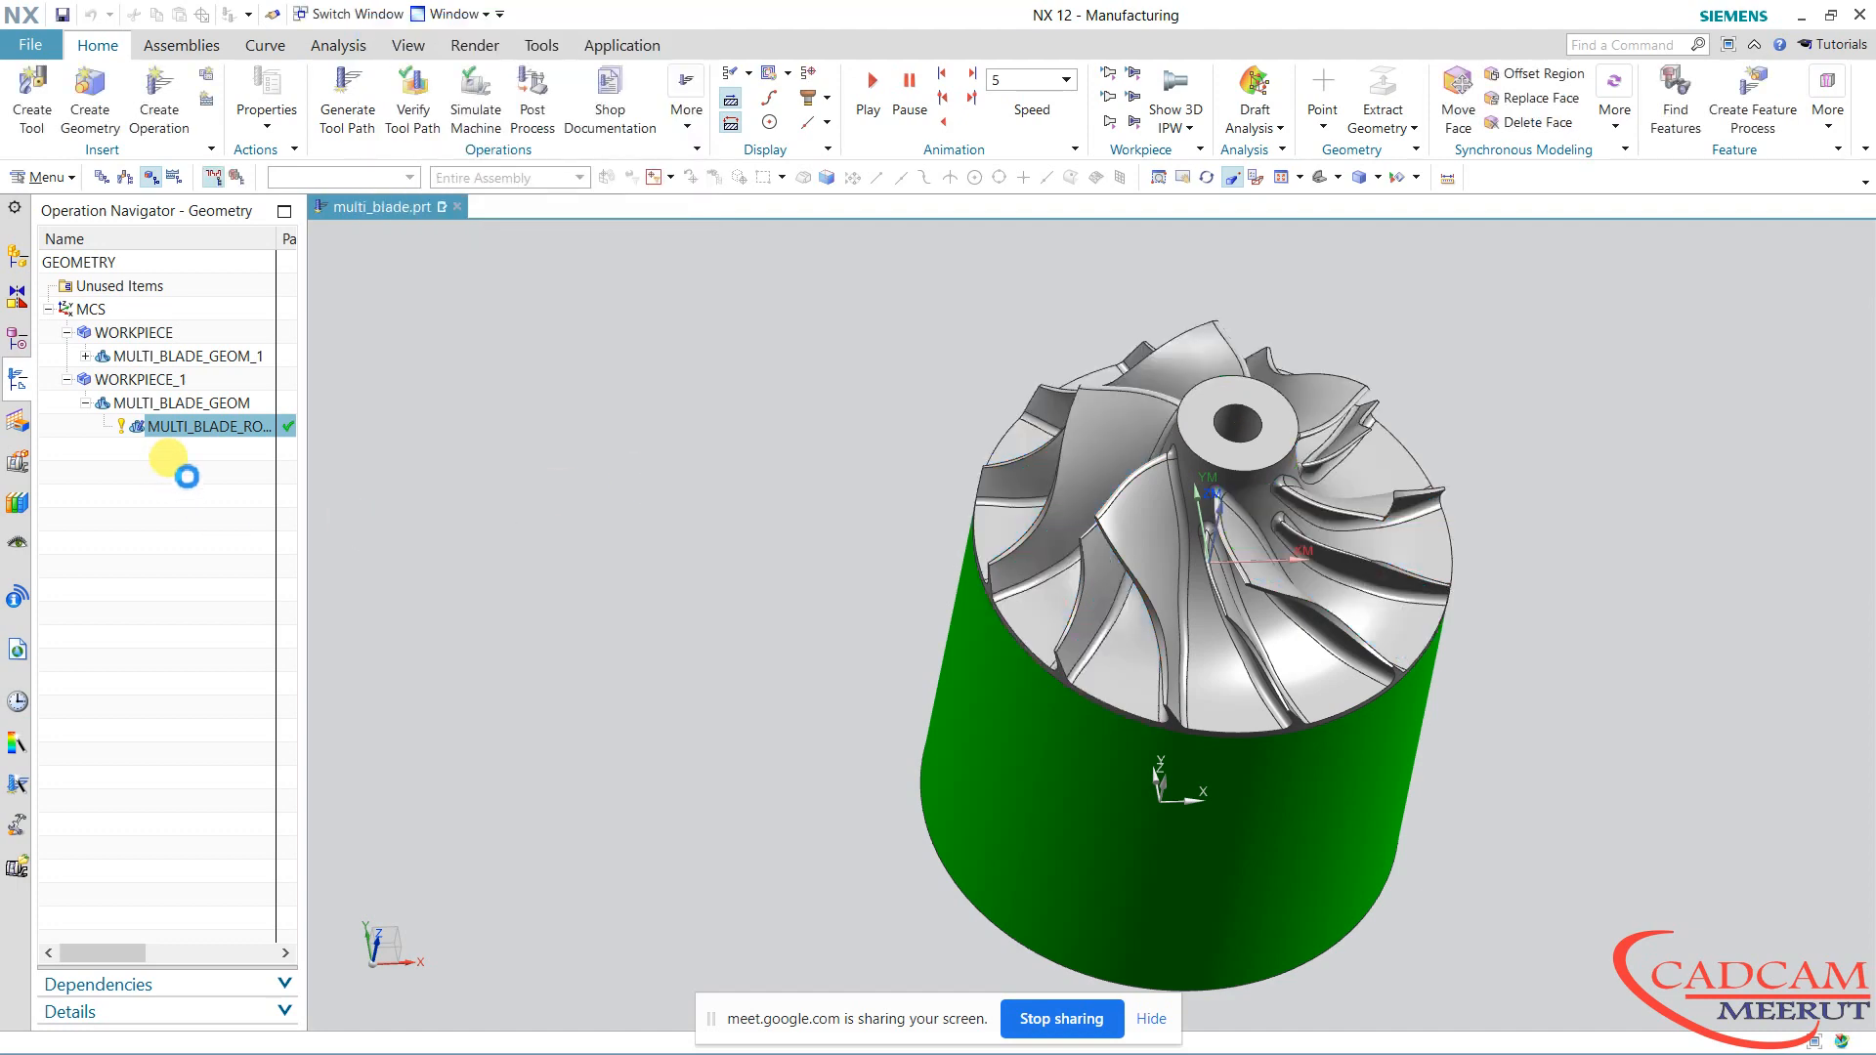
Create a Hub Finish operation under MULTI_BLADE_GEOM with the BALL_MILL tool and method MULTI_BLADE_FINISH
middle_click_drag(731, 607, 1179, 577)
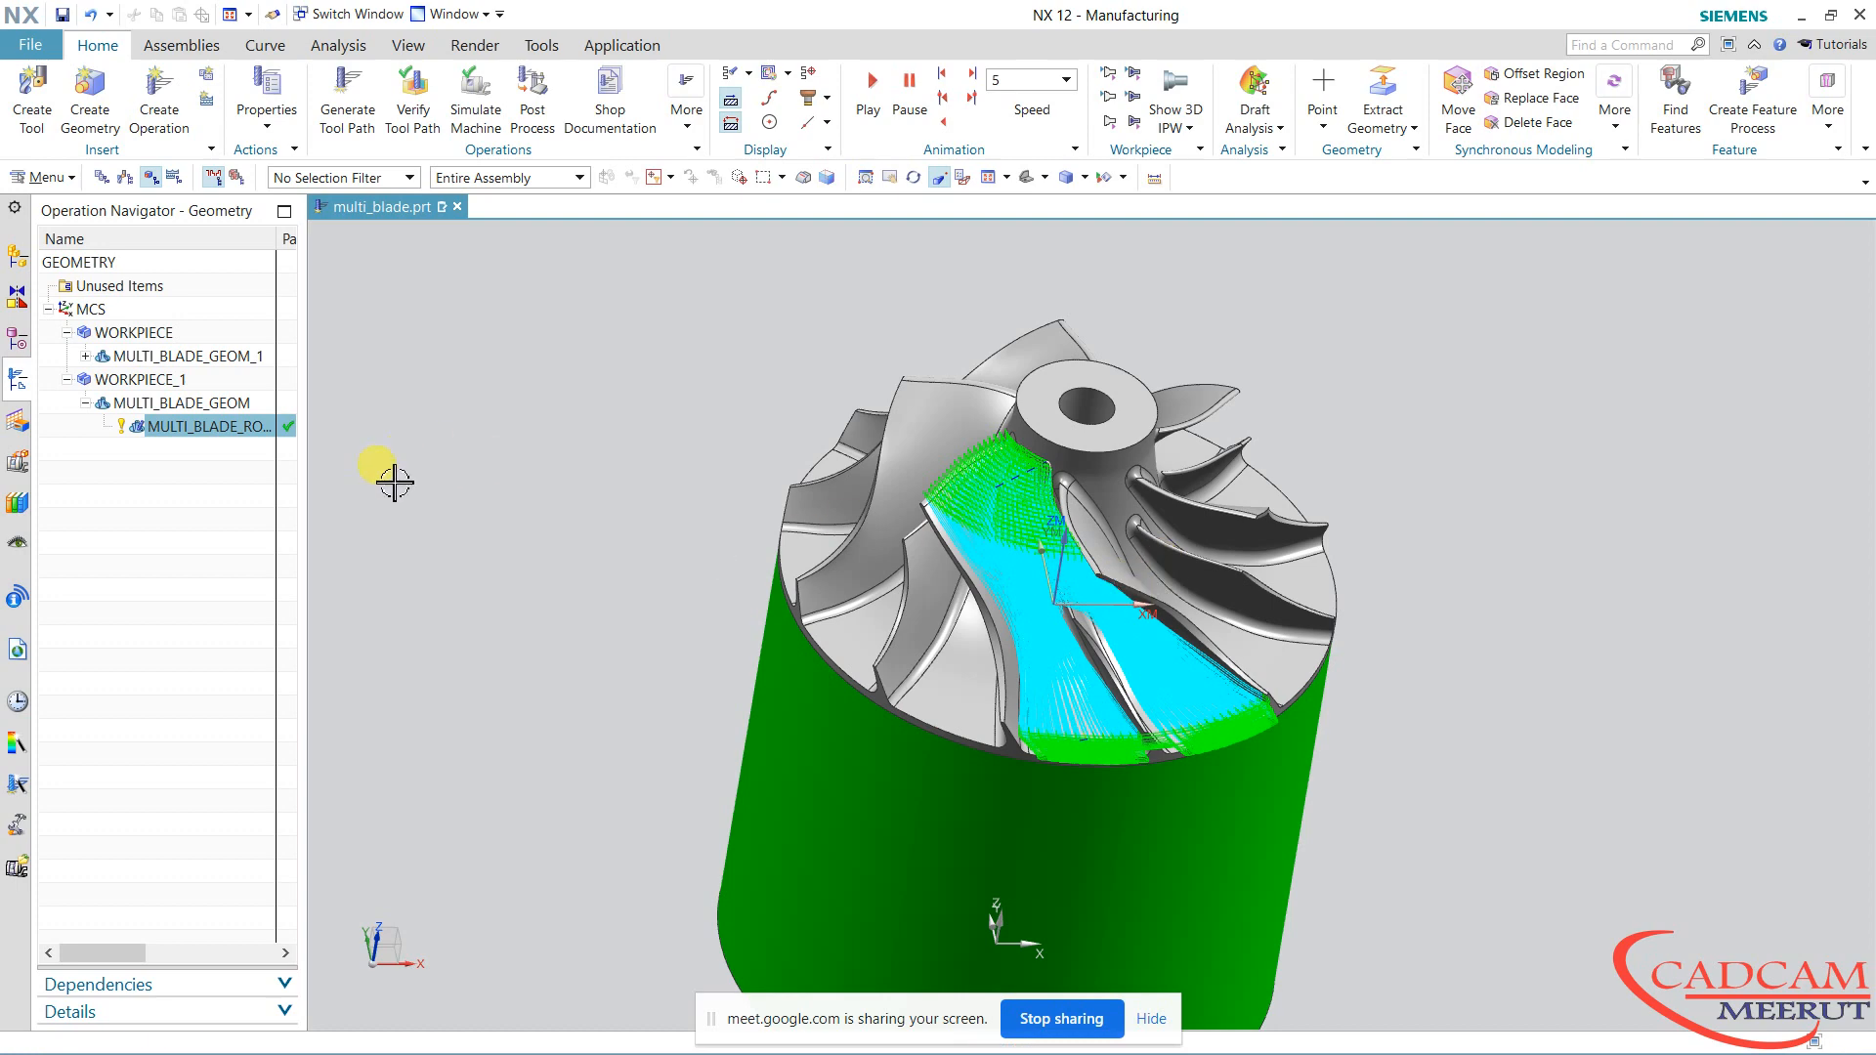
left_click(157, 125)
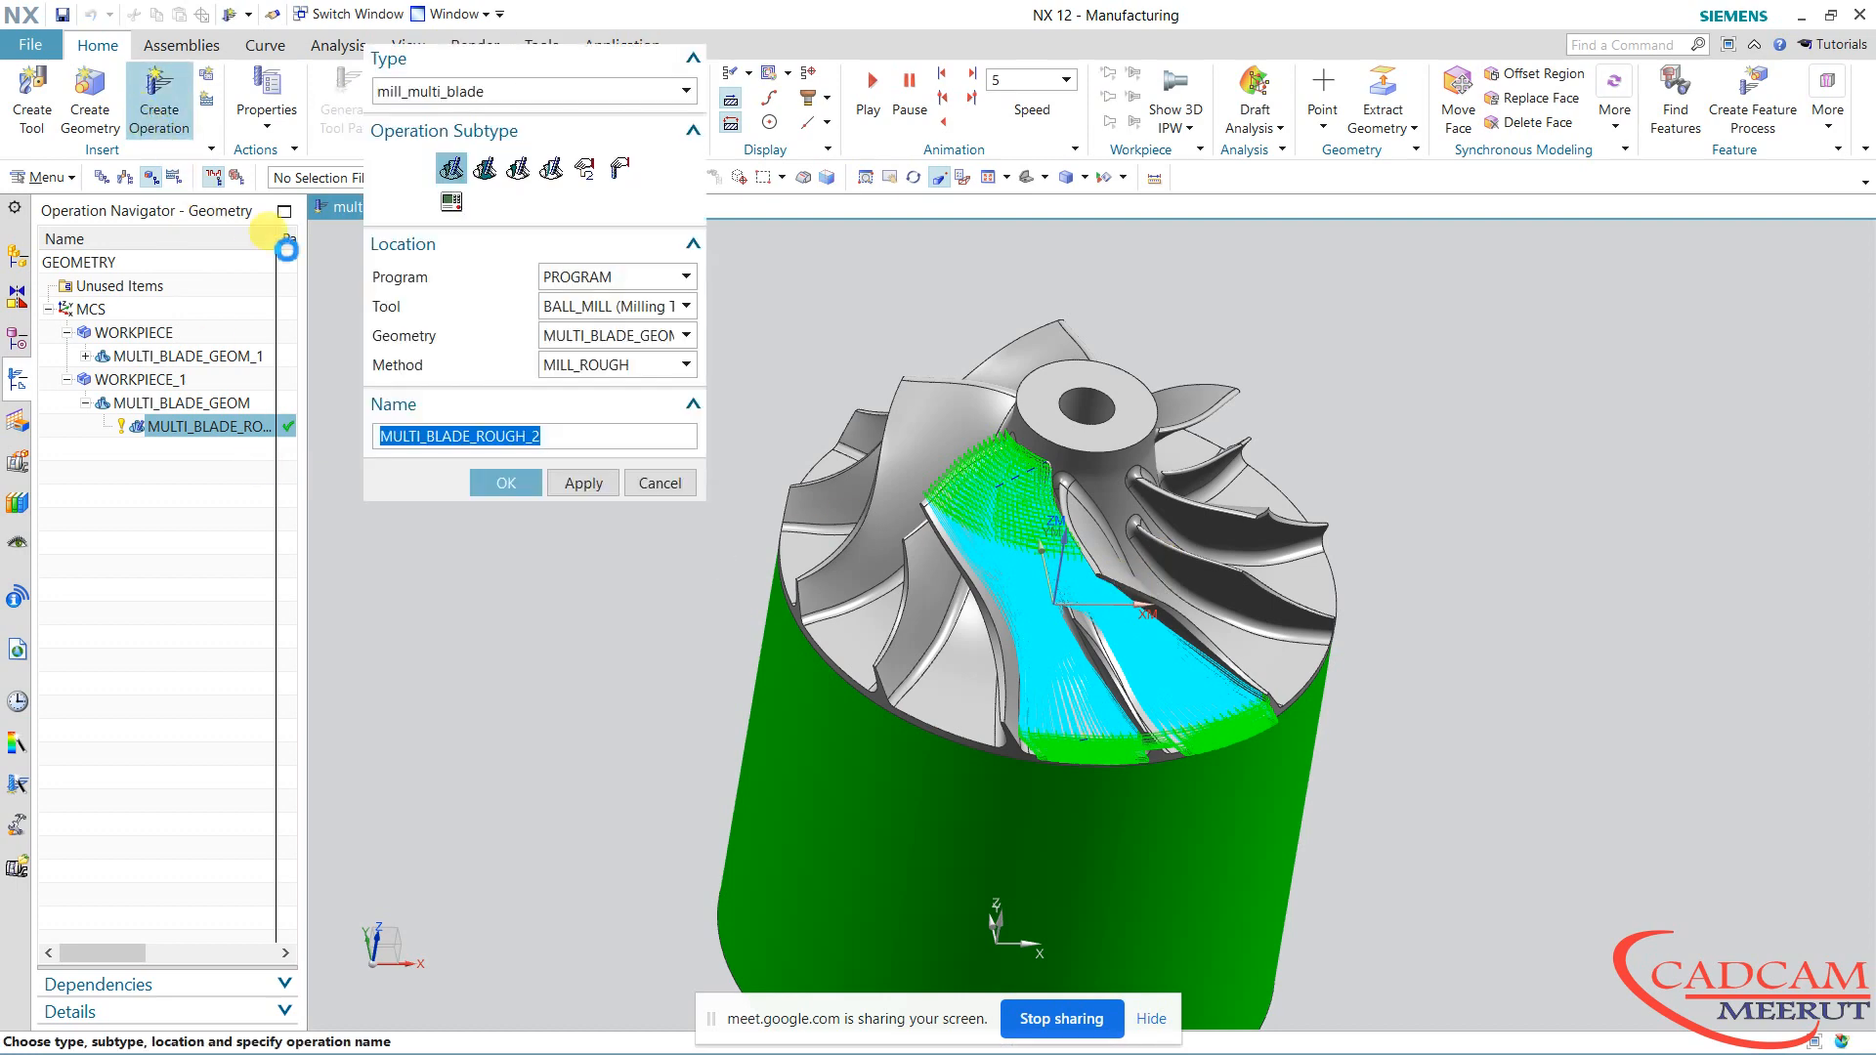
left_click(486, 171)
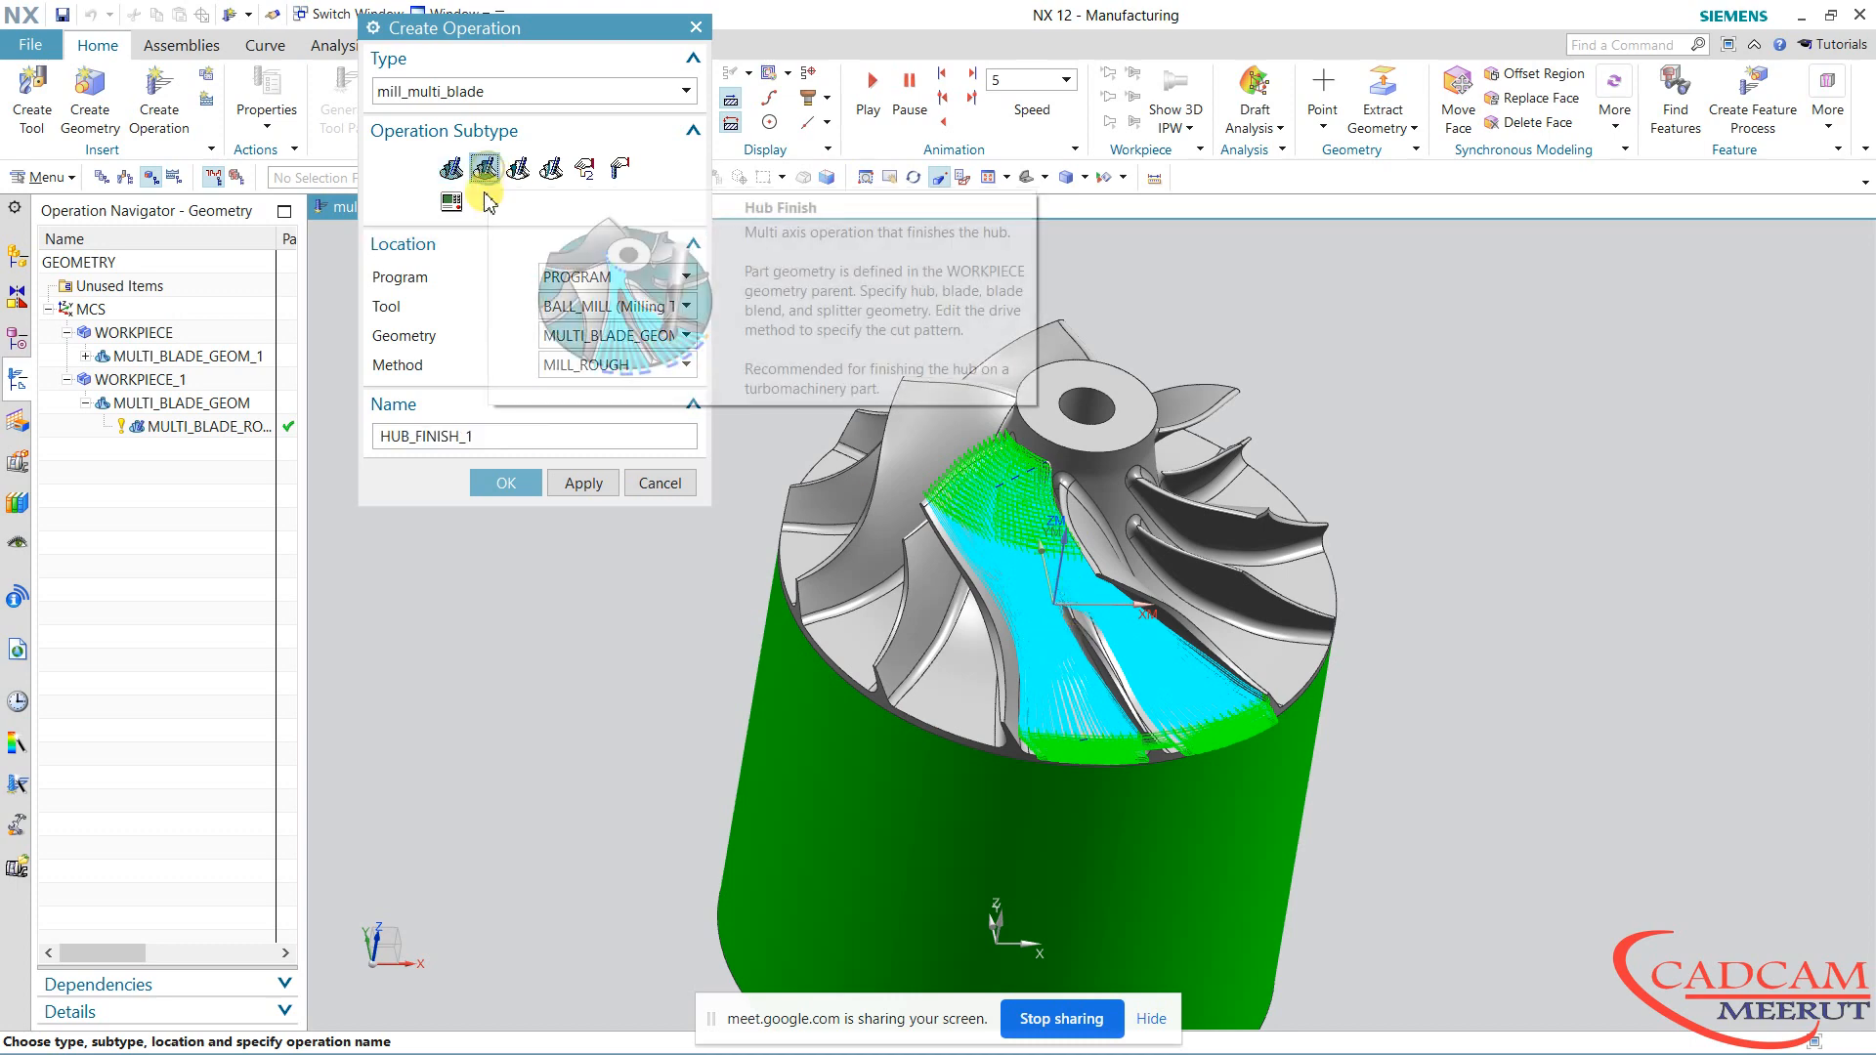
left_click(592, 342)
left_click(592, 338)
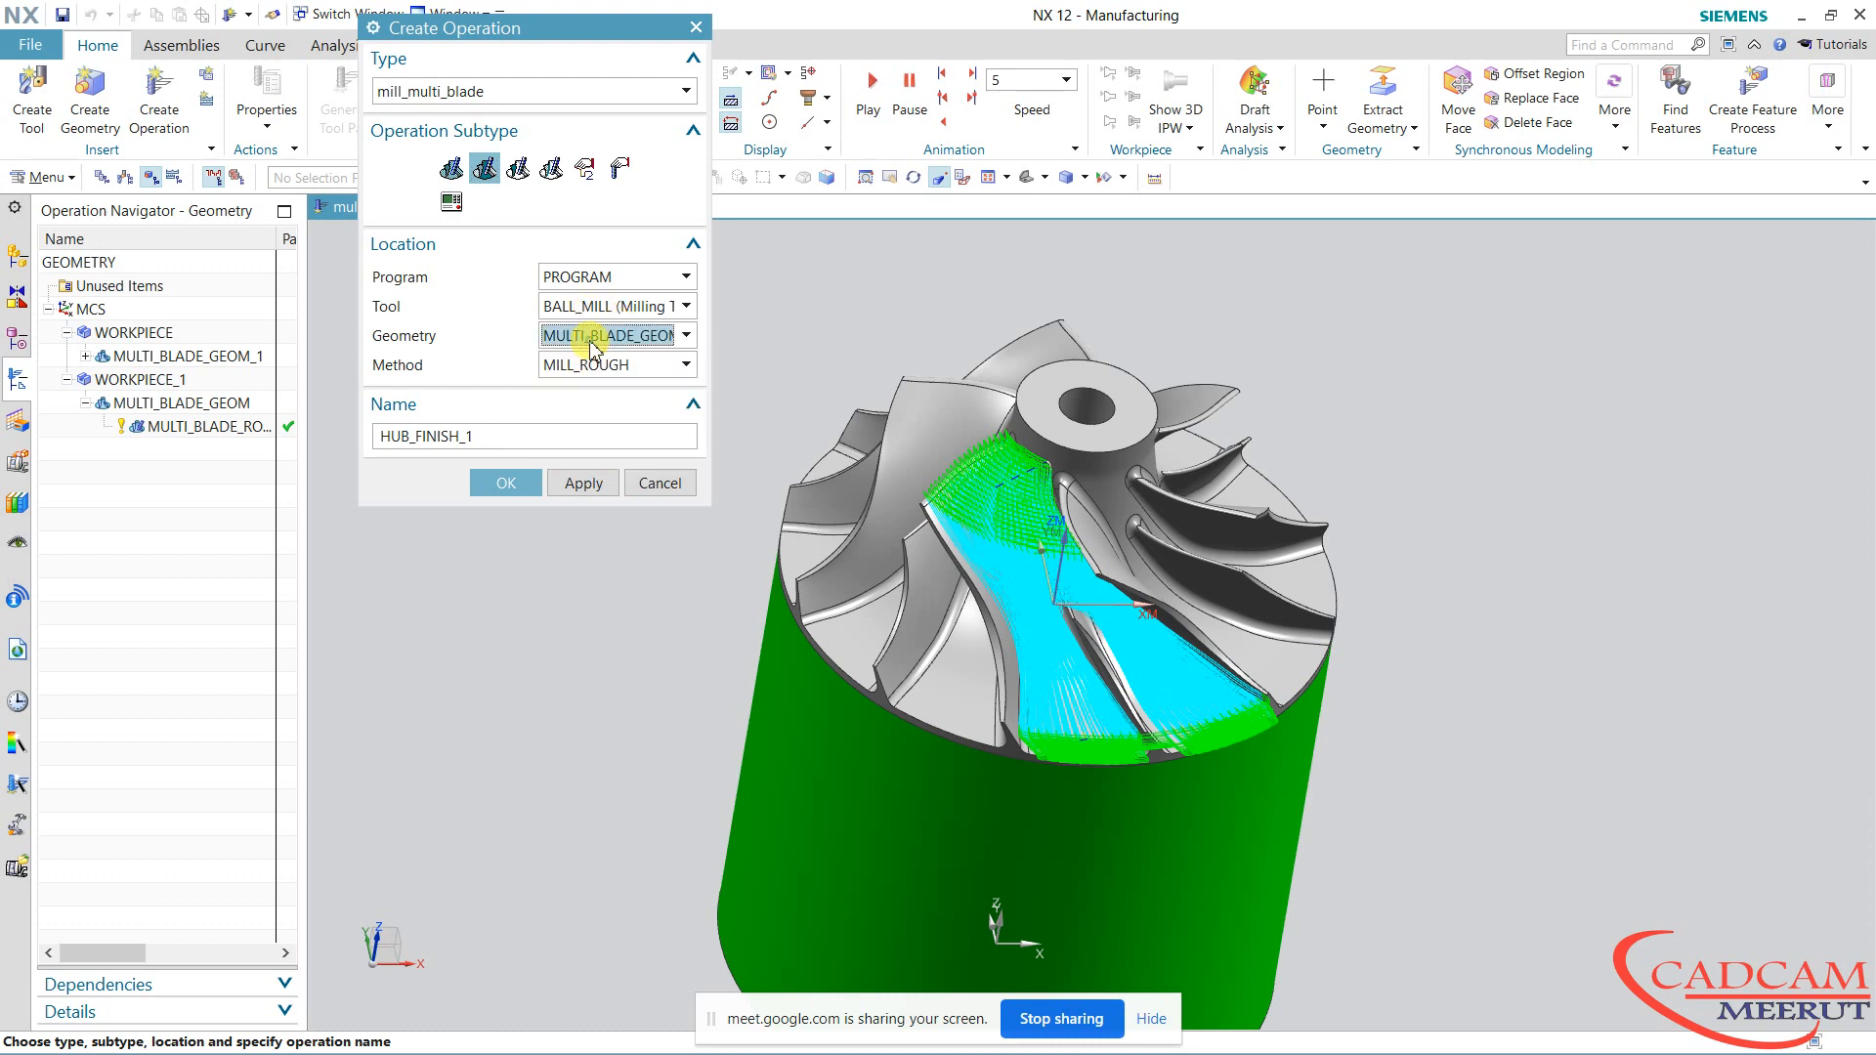
left_click(645, 369)
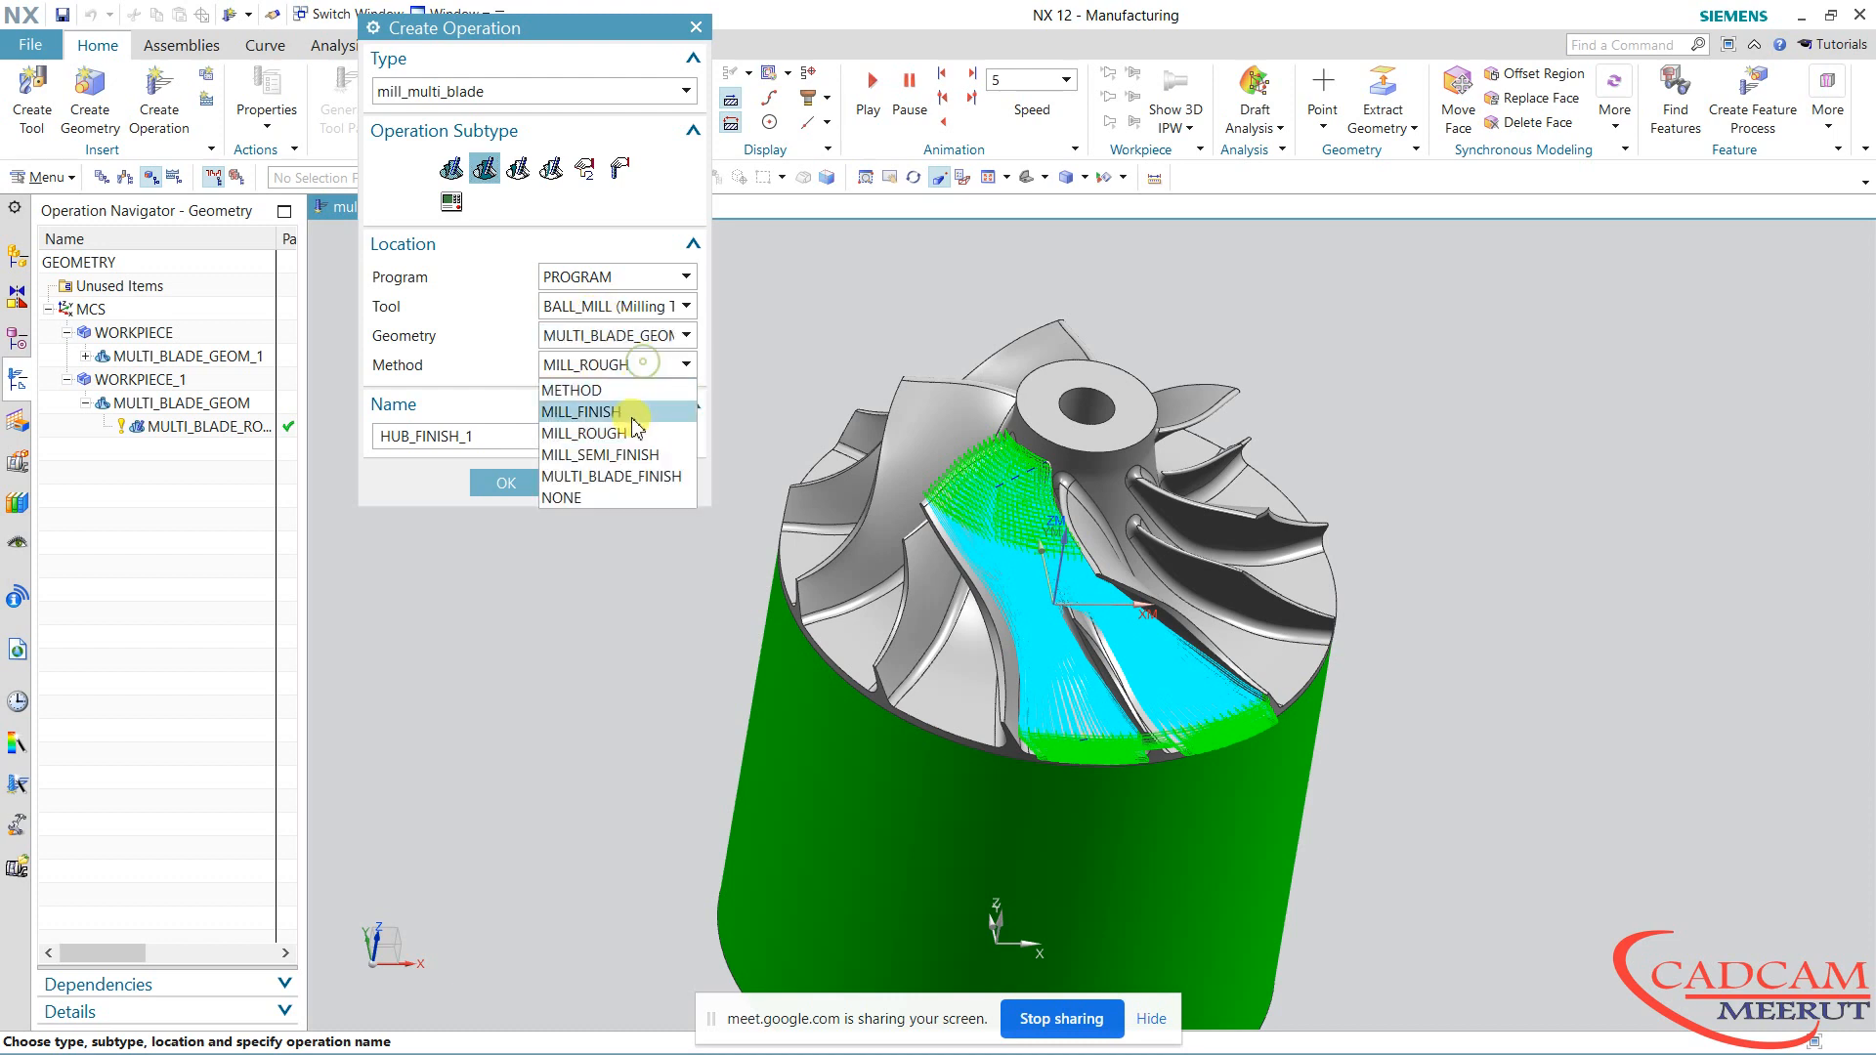
left_click(621, 479)
left_click(504, 482)
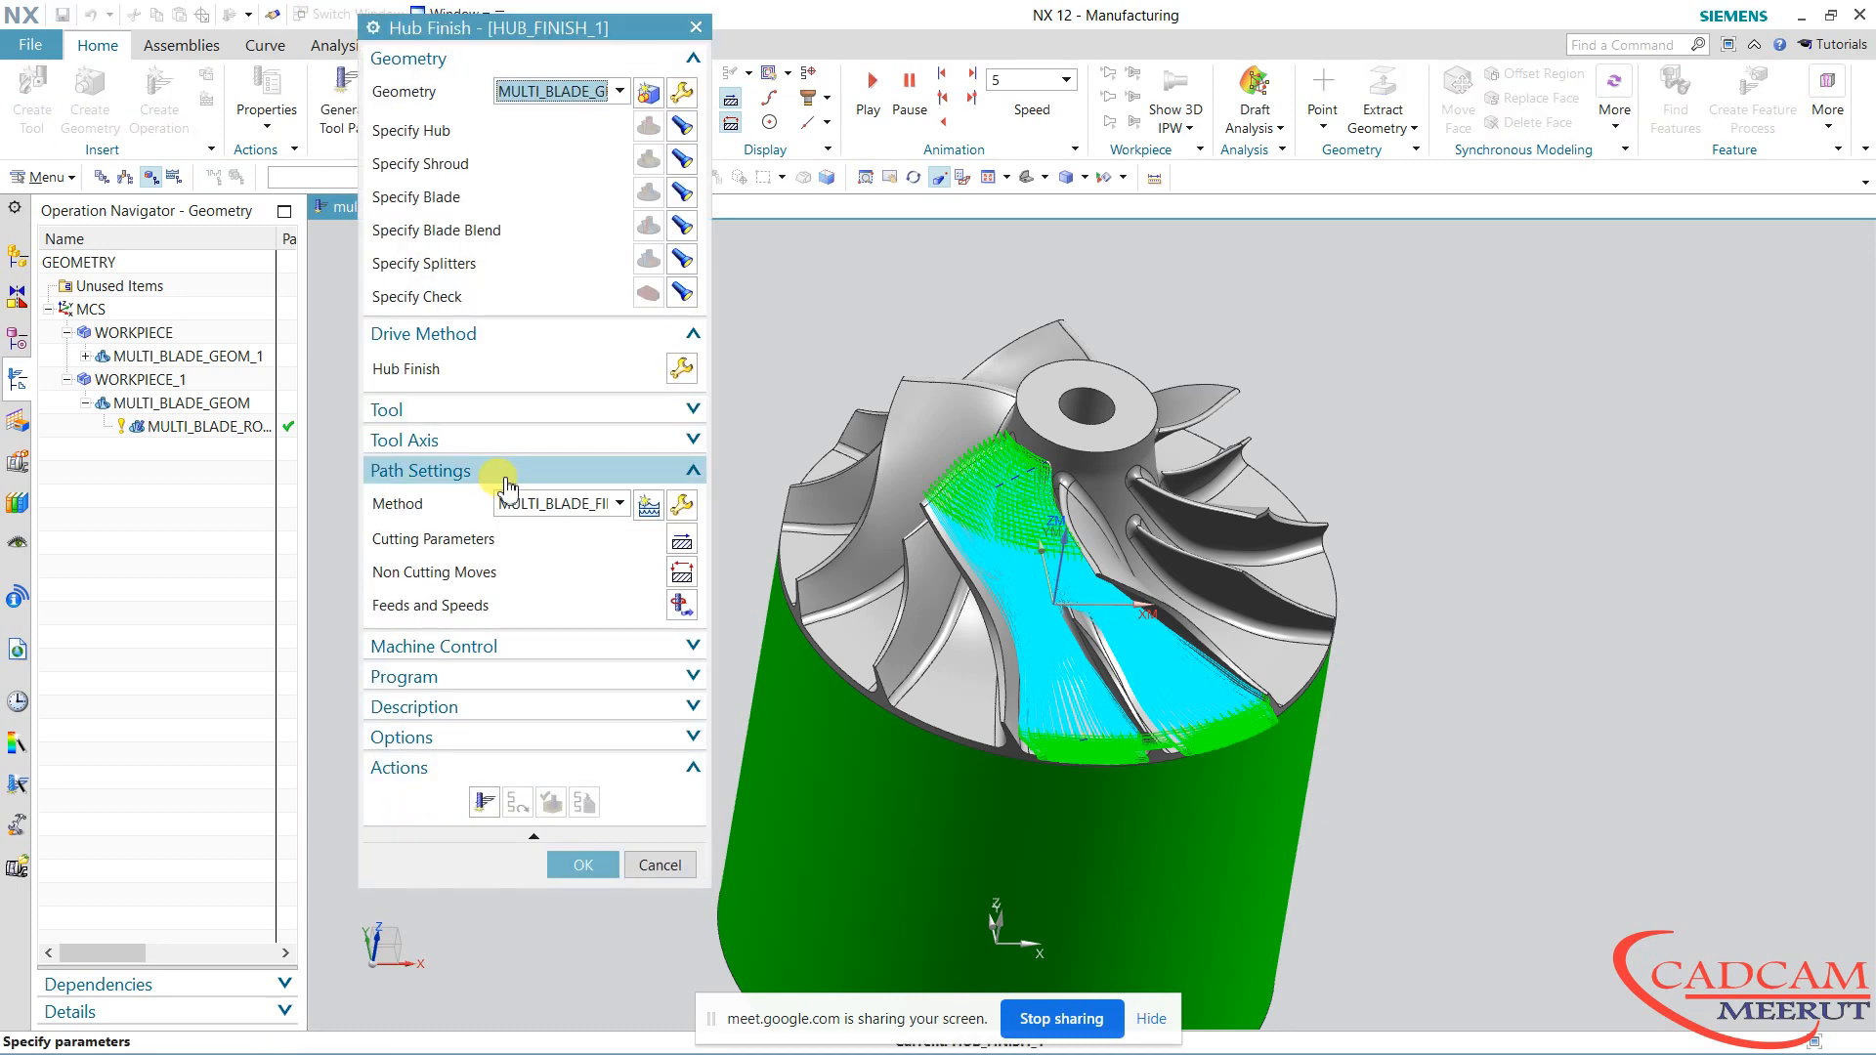
Accept the Hub Finish drive method with the Zig pattern and 20 %Tool maximum distance, generate the tool path, and examine it
left_click(681, 372)
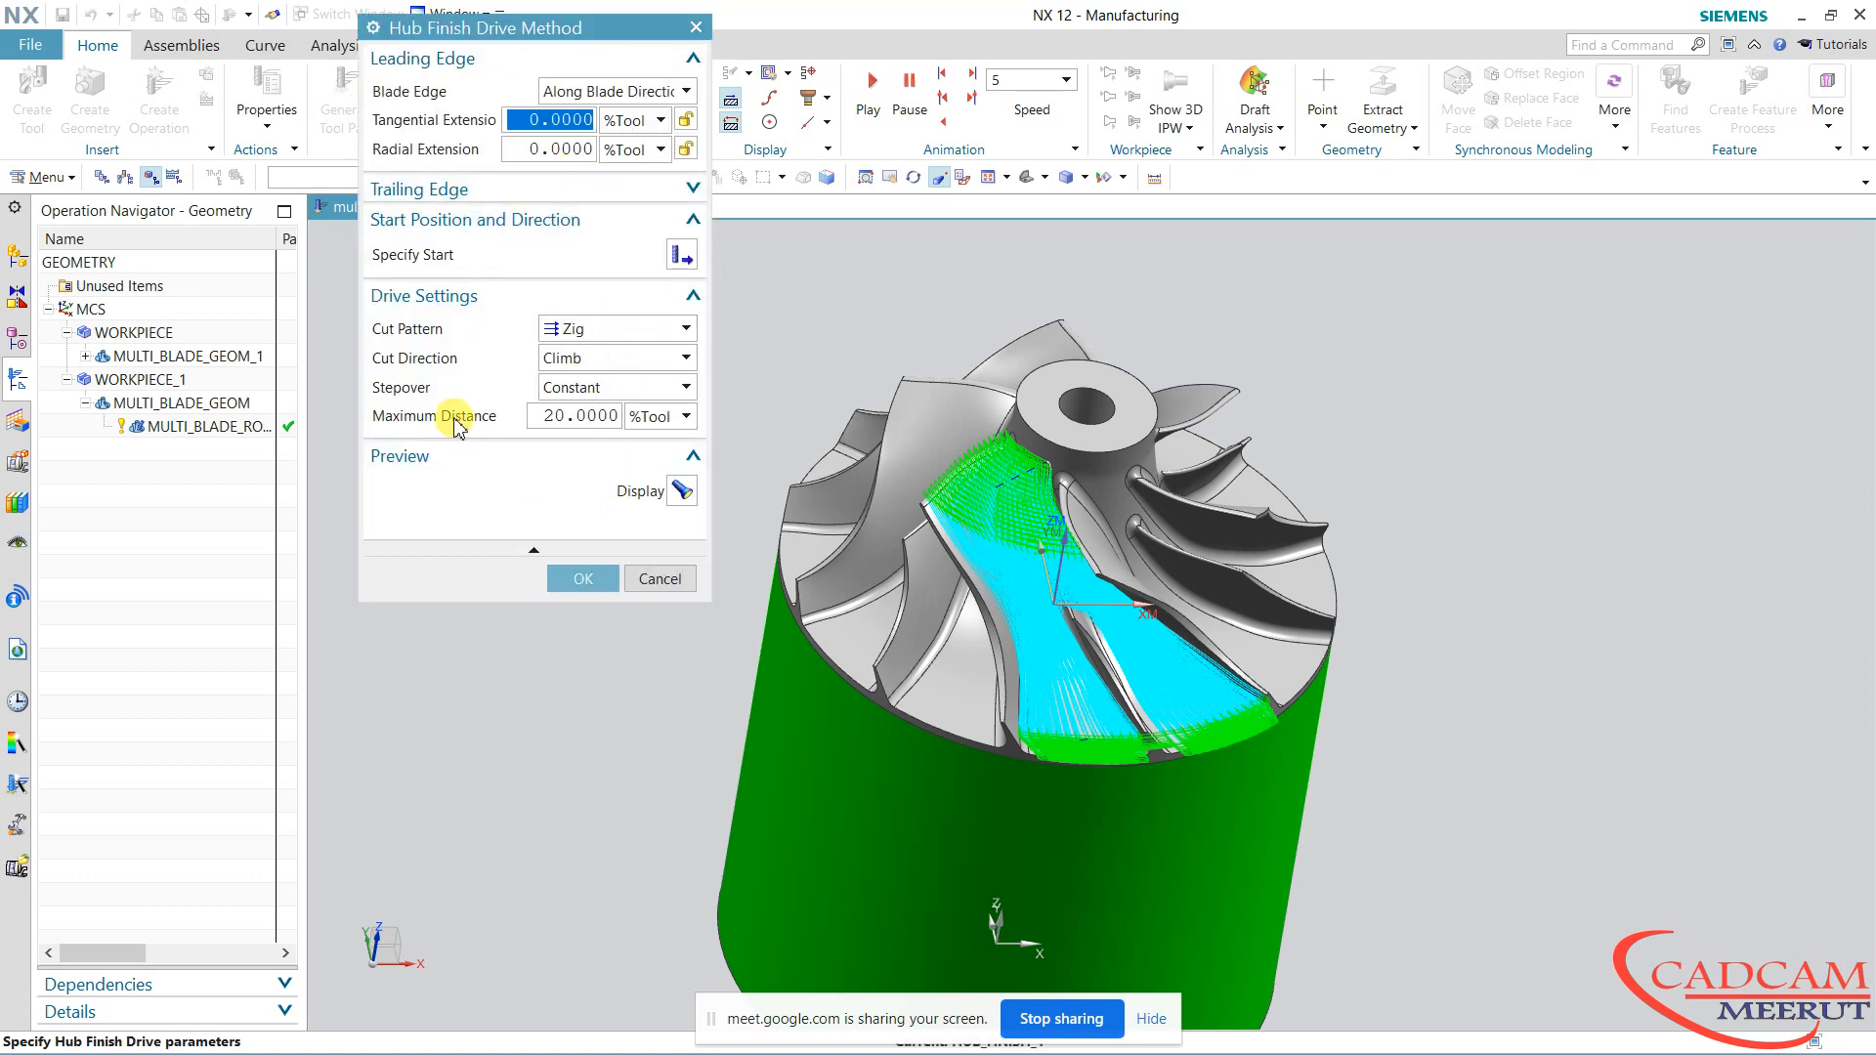
left_click(566, 577)
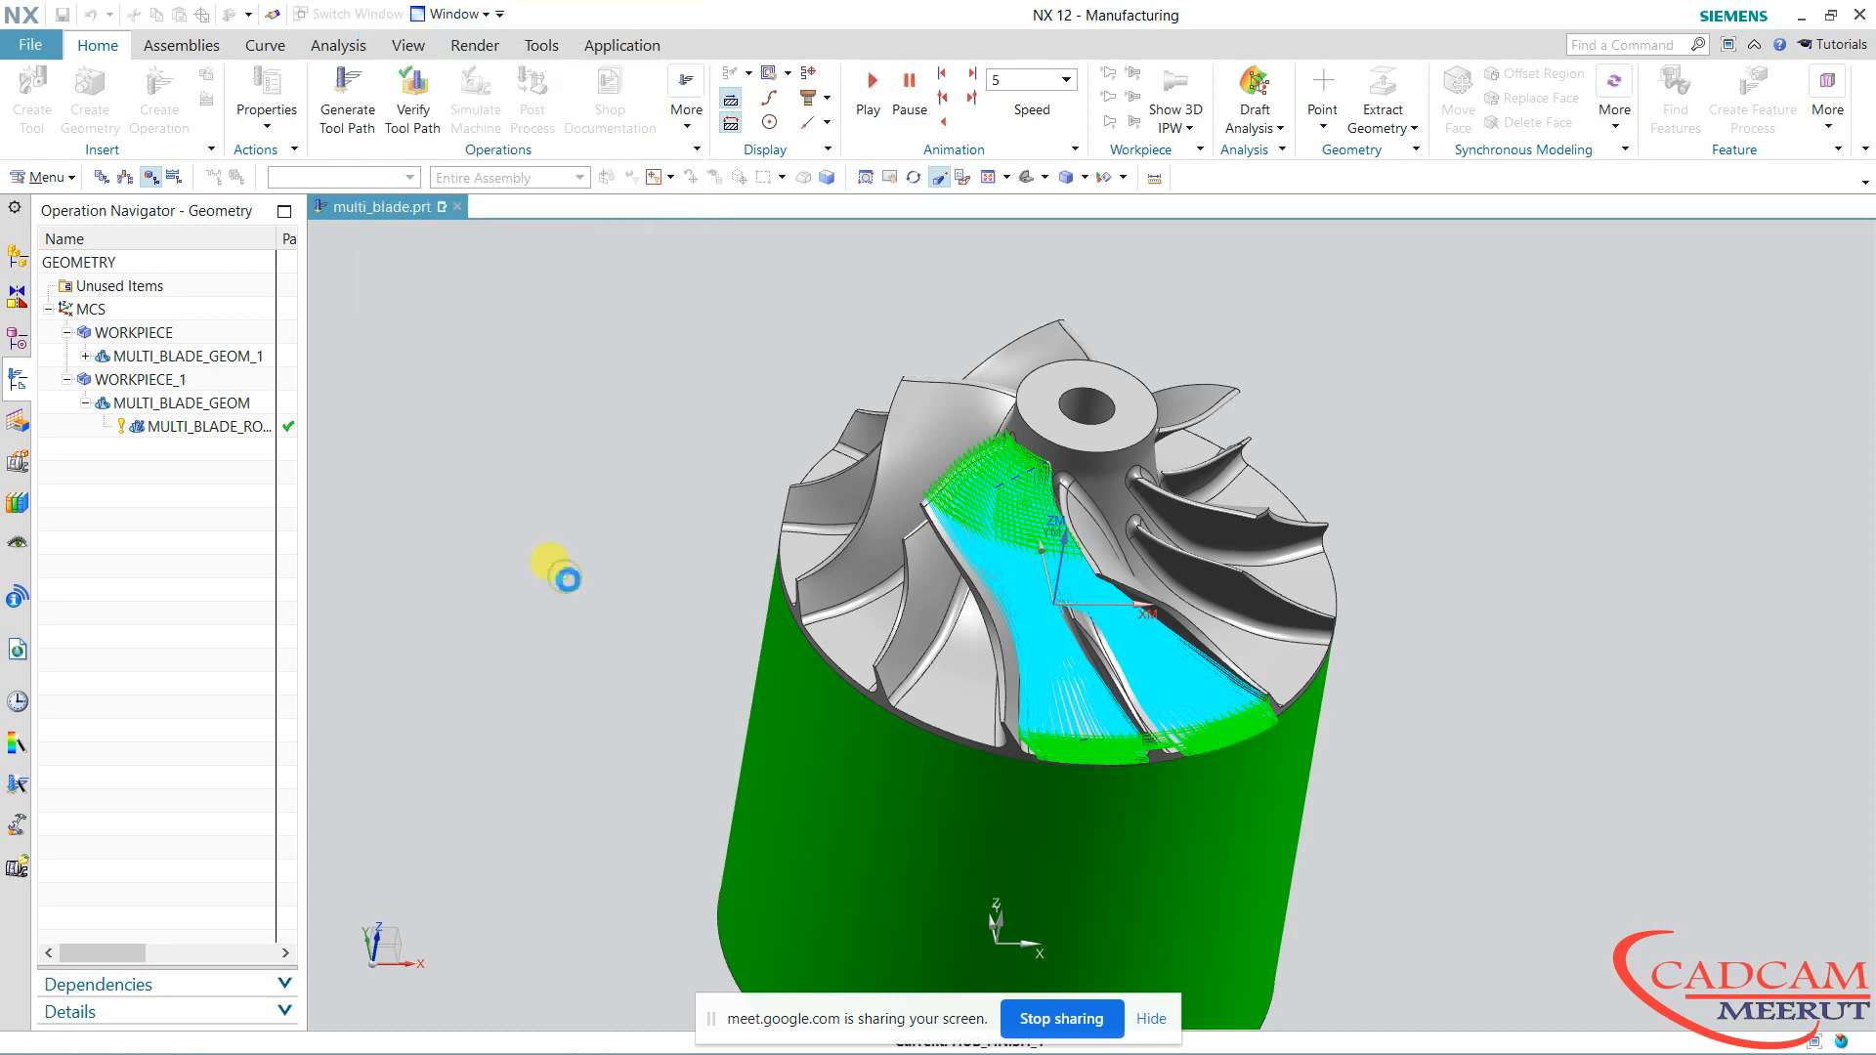
left_click(482, 801)
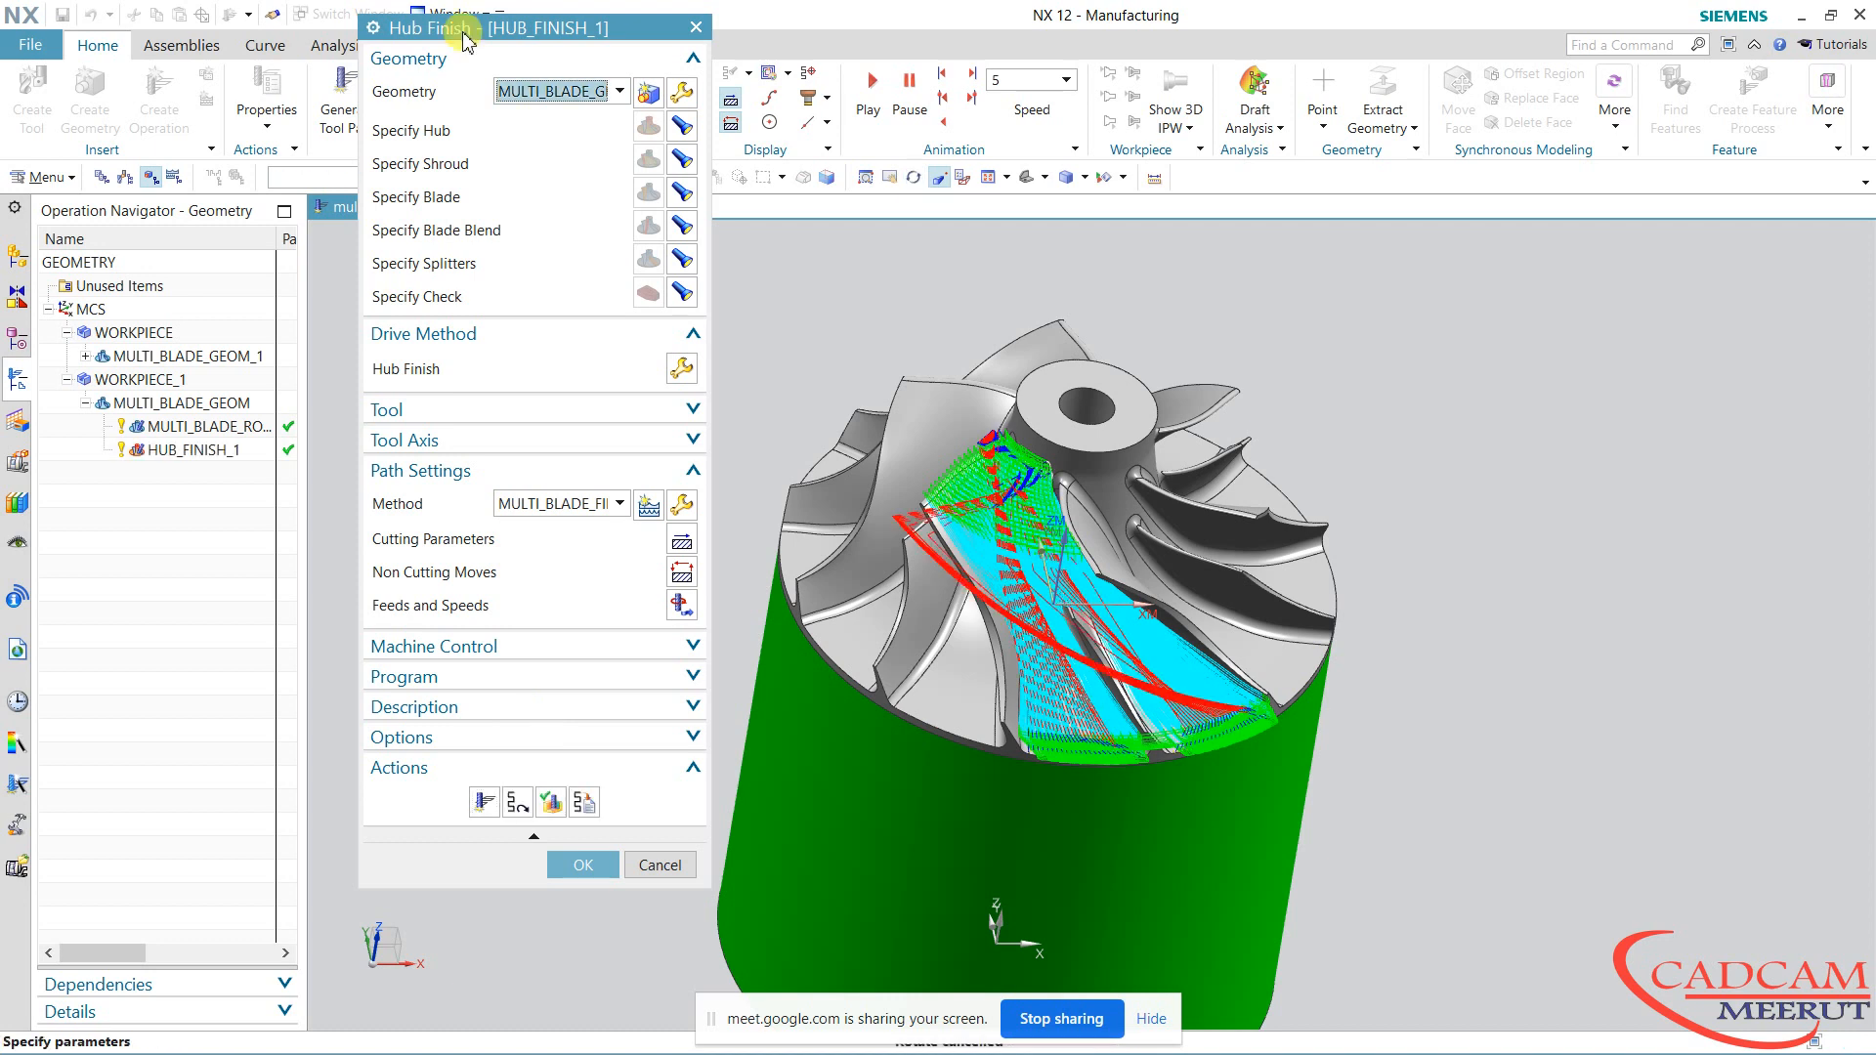
middle_click_drag(1428, 753, 1368, 674)
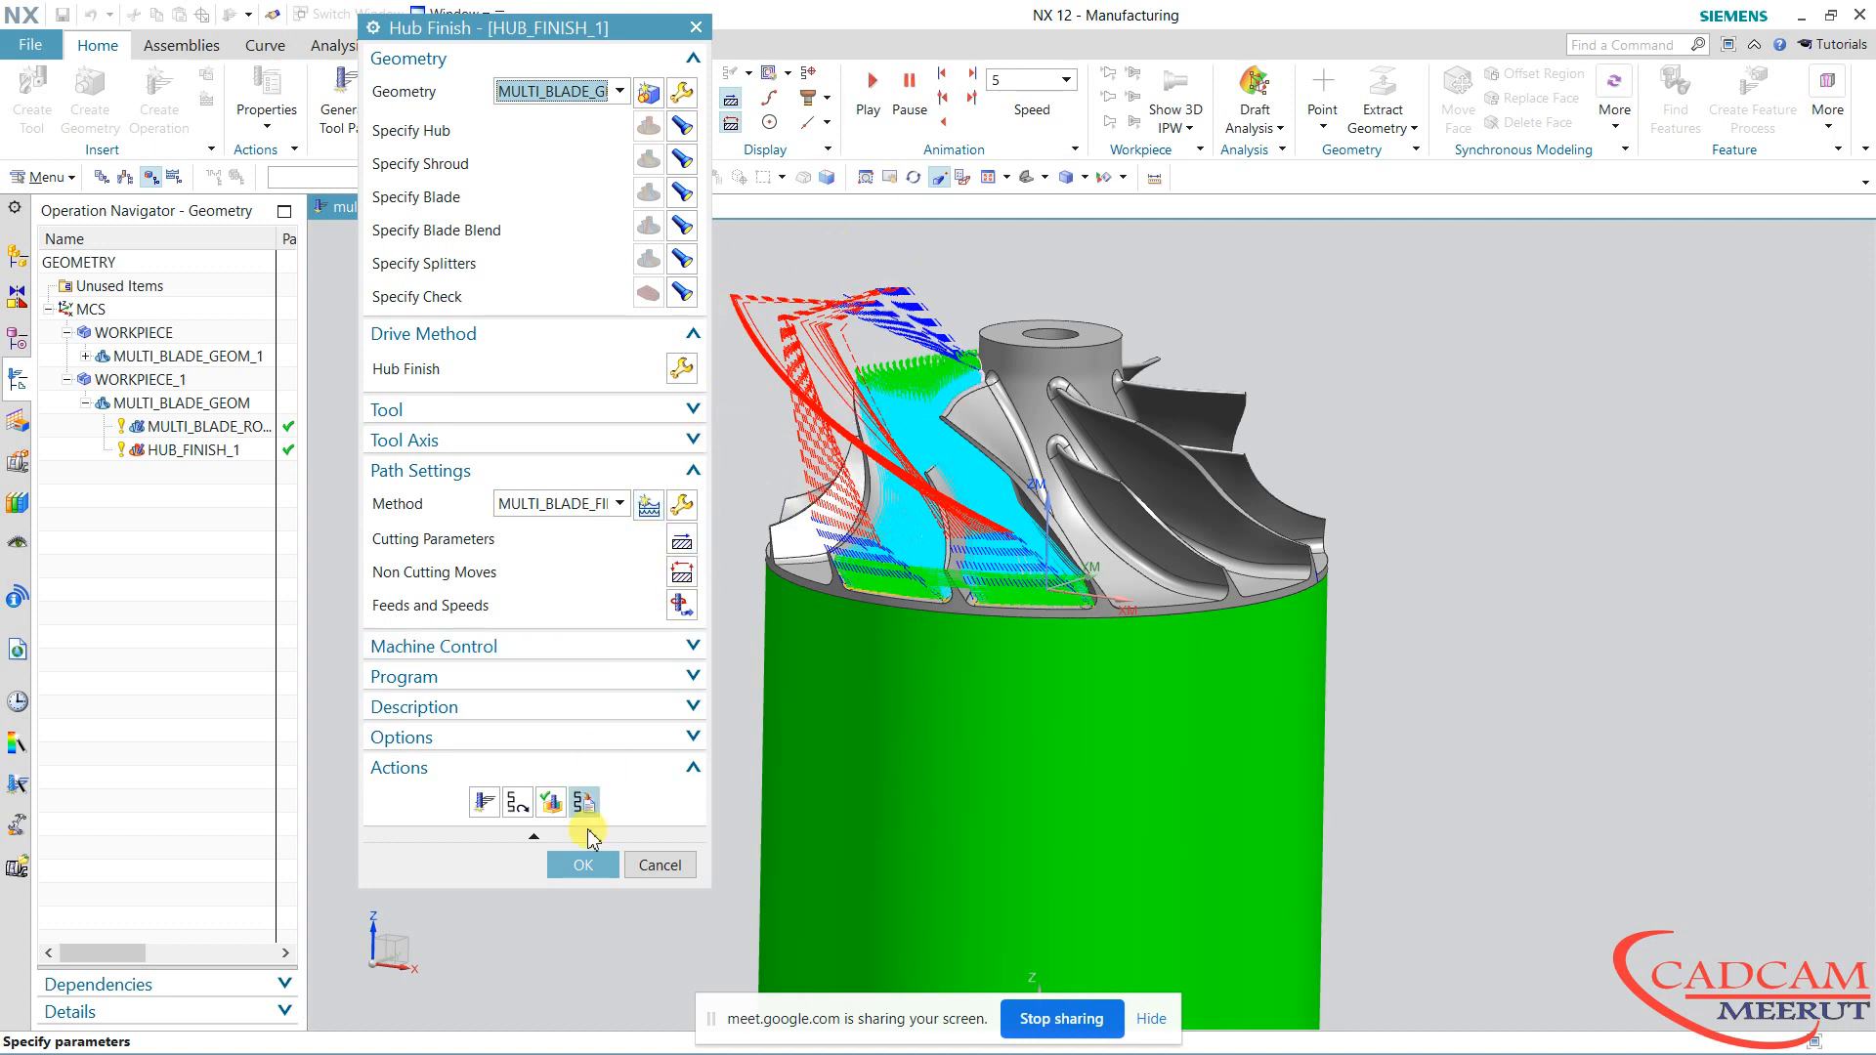
Verify the hub finishing tool path by replaying it, stop the replay, and close the visualization
left_click(551, 802)
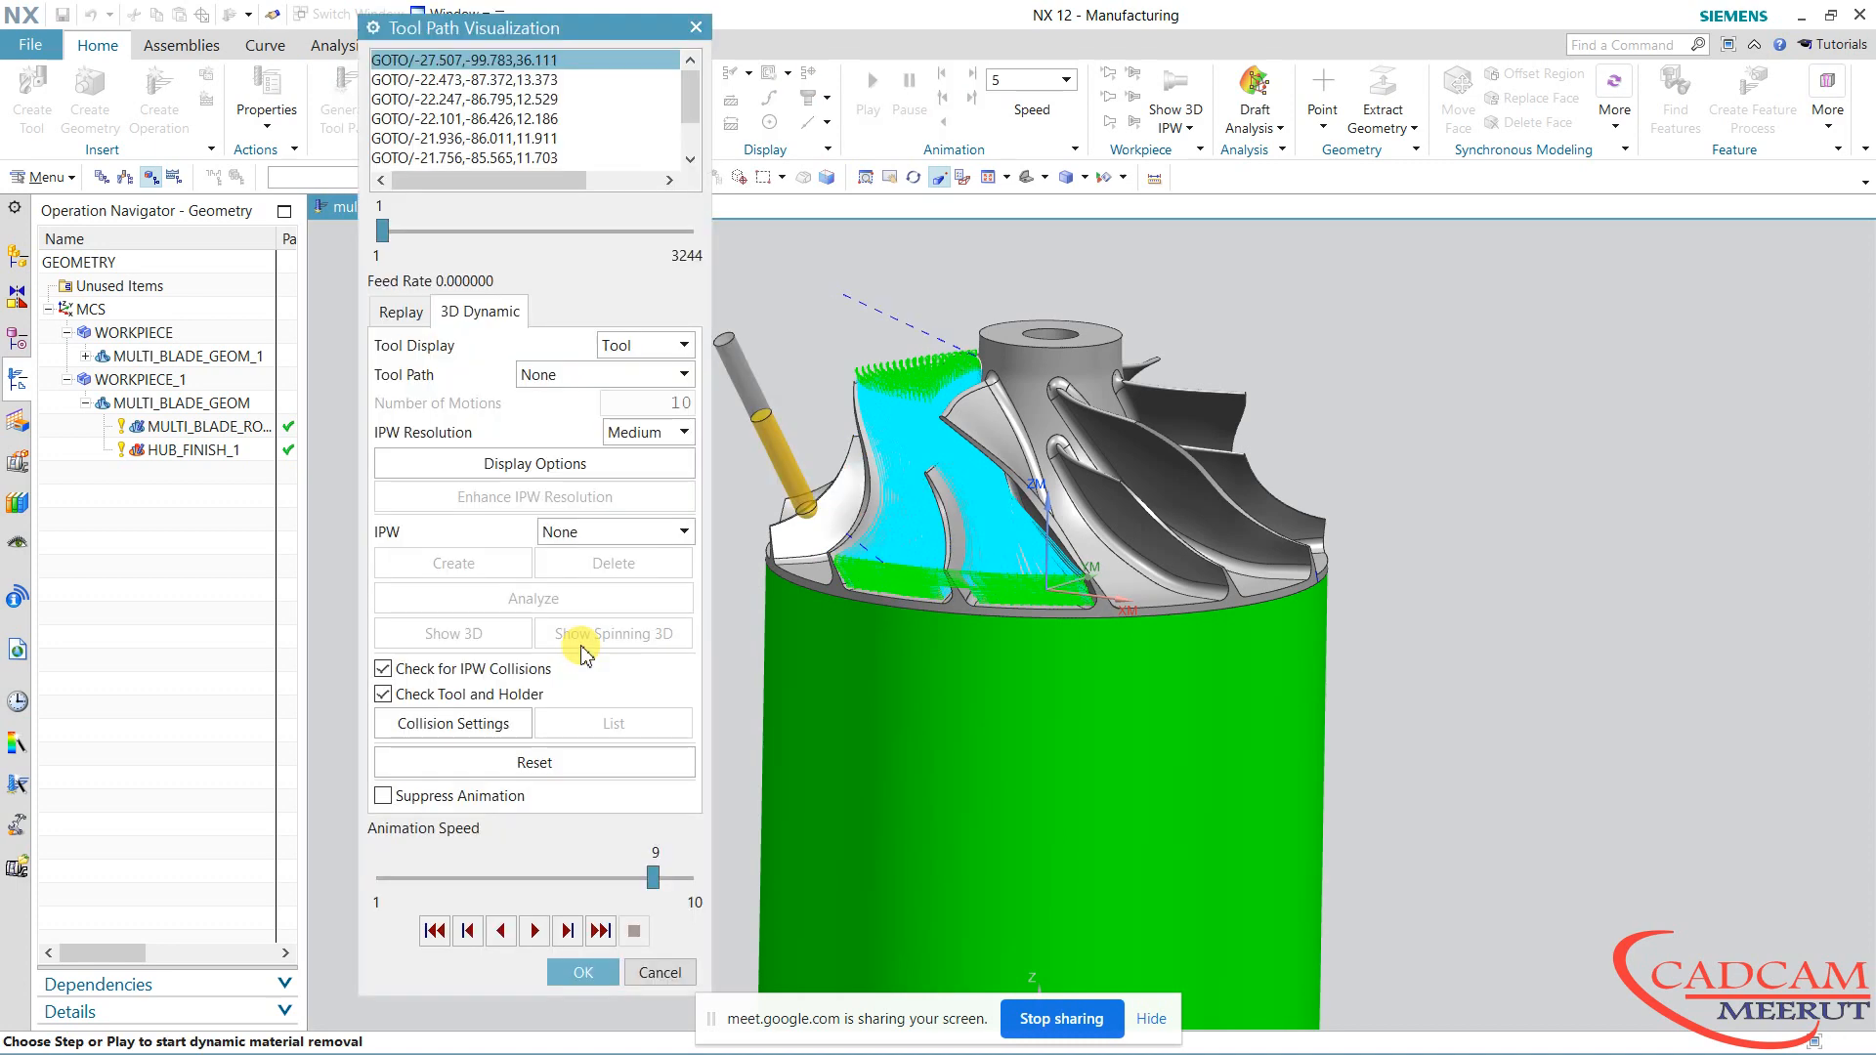
left_click(400, 312)
left_click(537, 930)
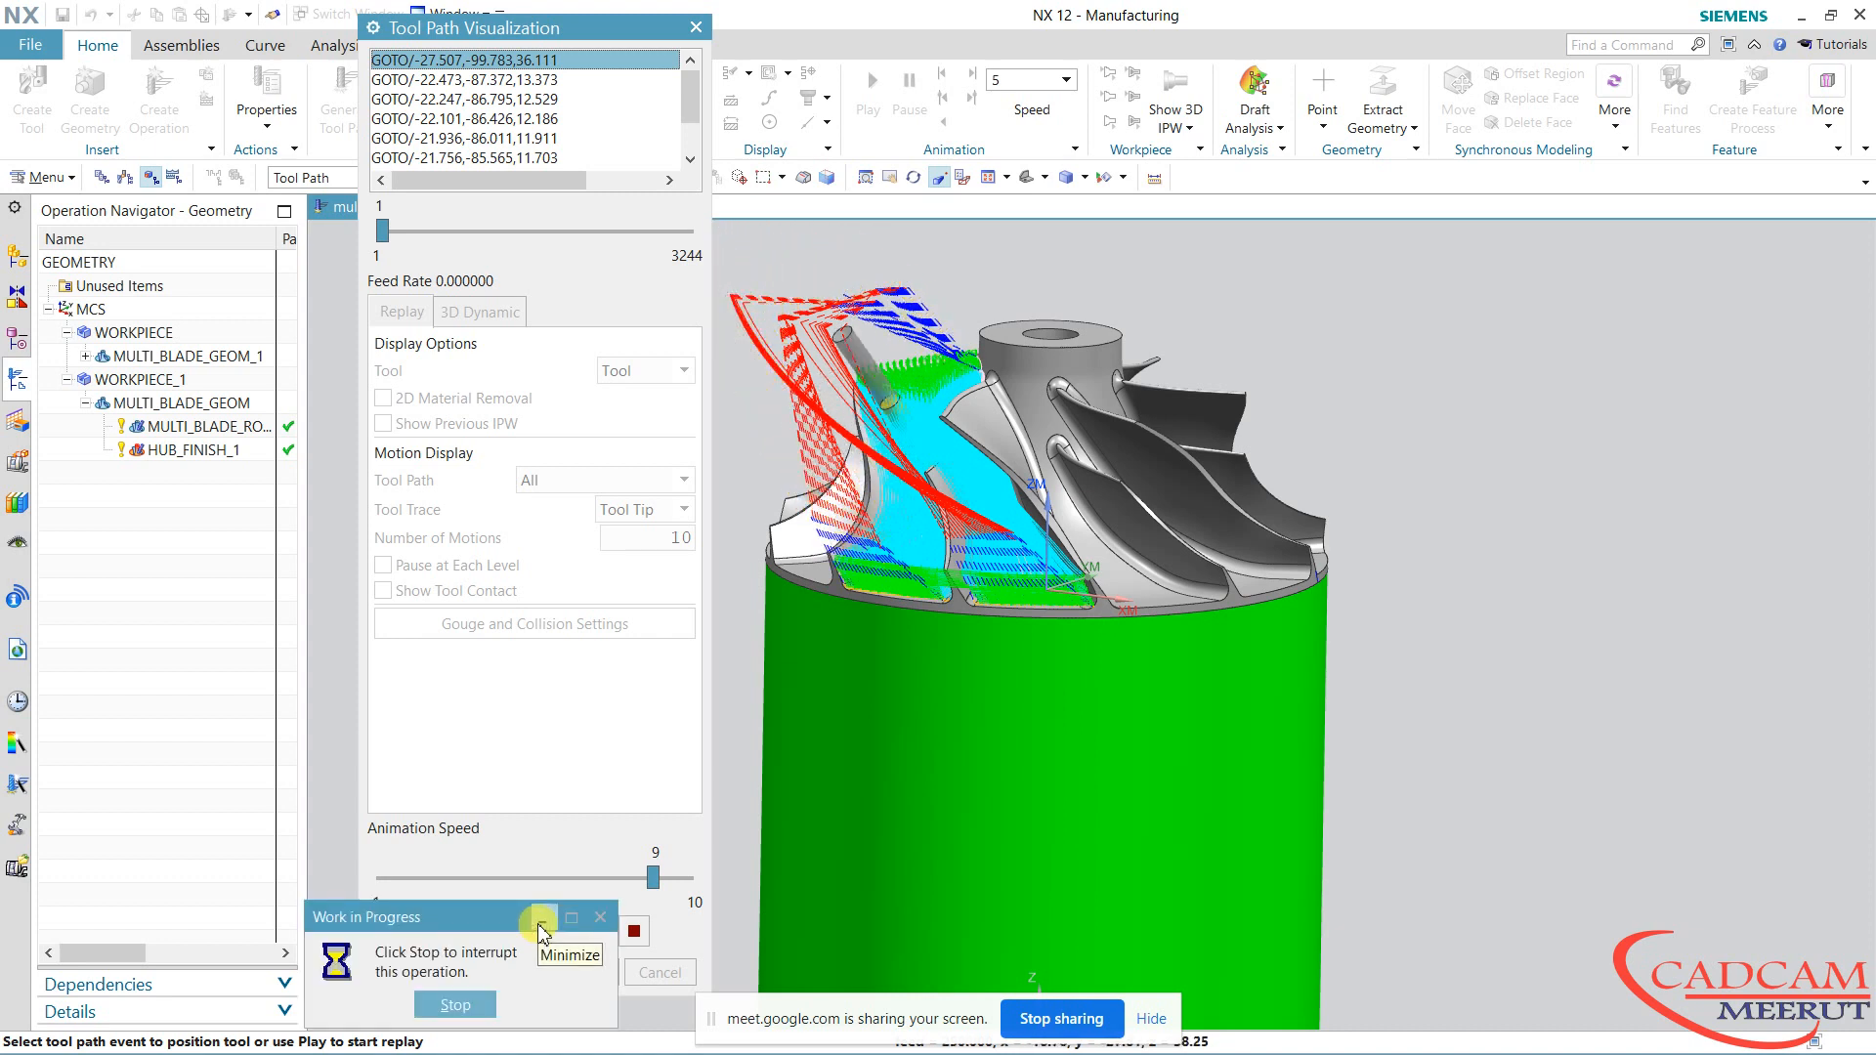
left_click(467, 1003)
left_click(577, 972)
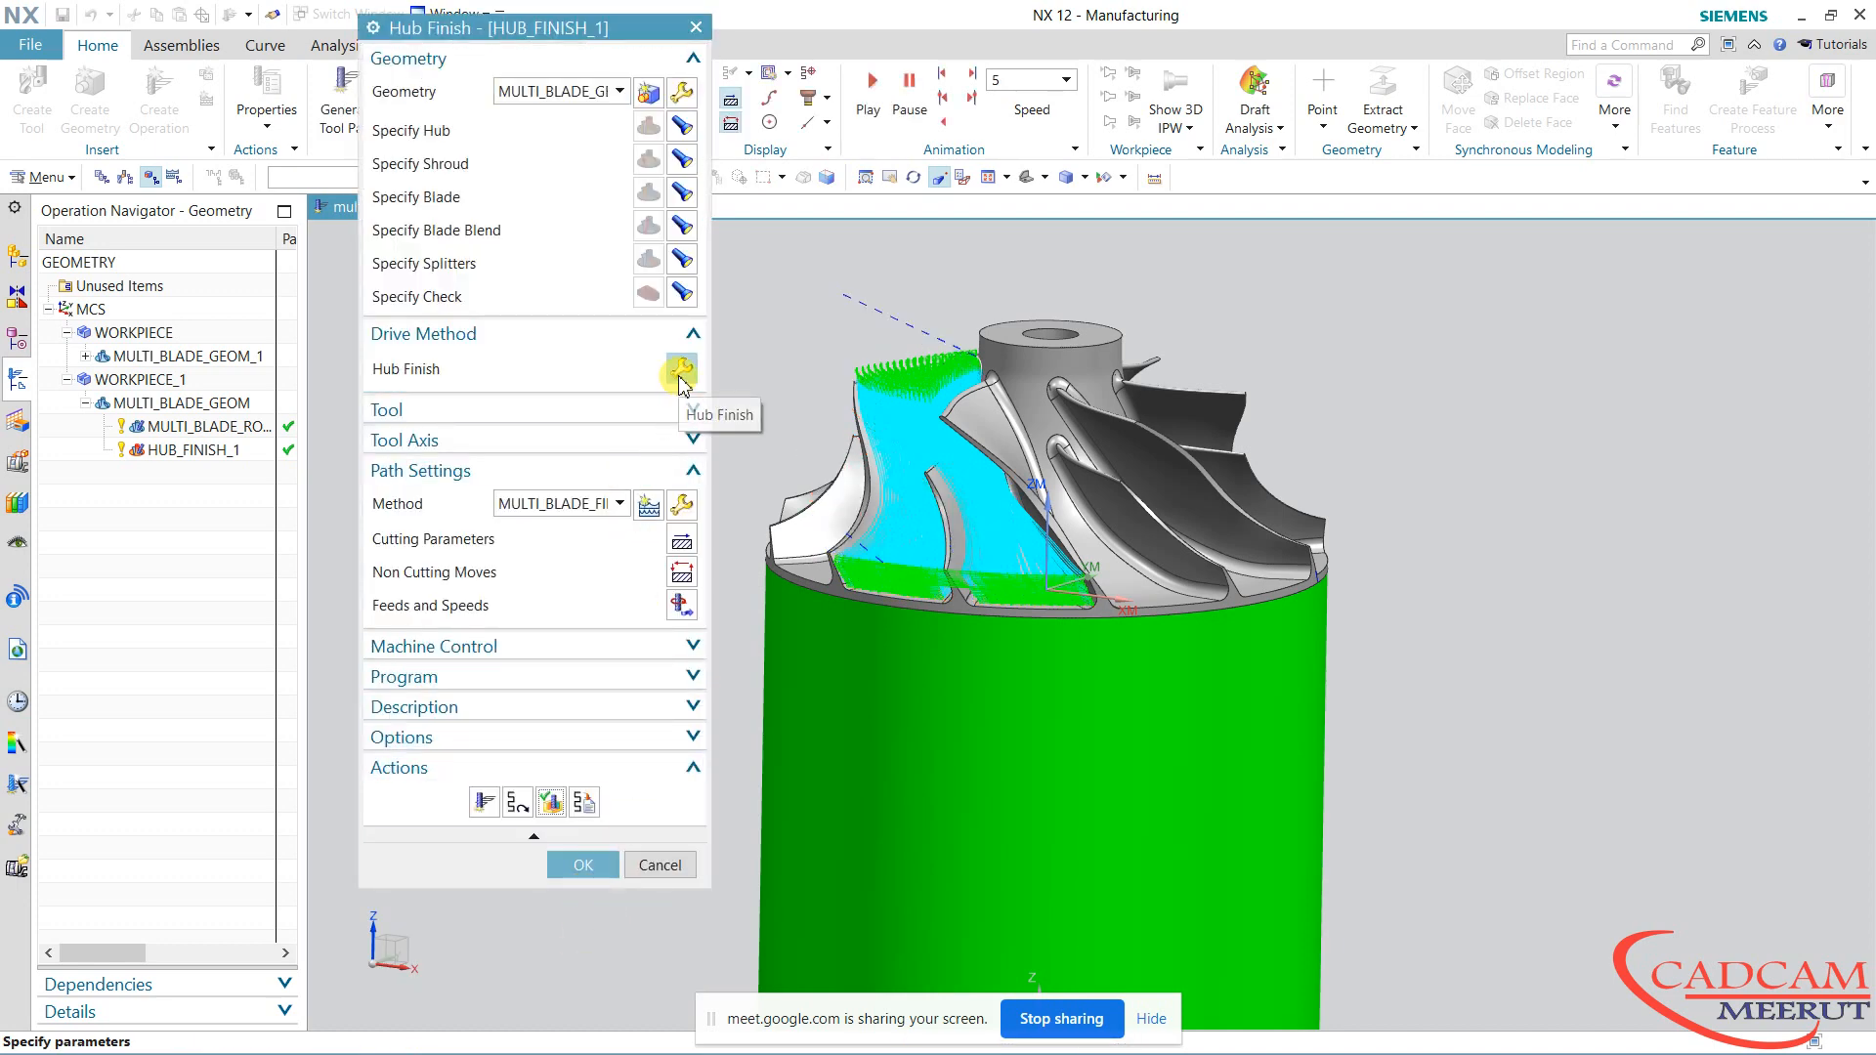
Set the Hub Finish cut pattern to Zig Zag with Lifts, regenerate the tool path, and accept the operation
left_click(681, 370)
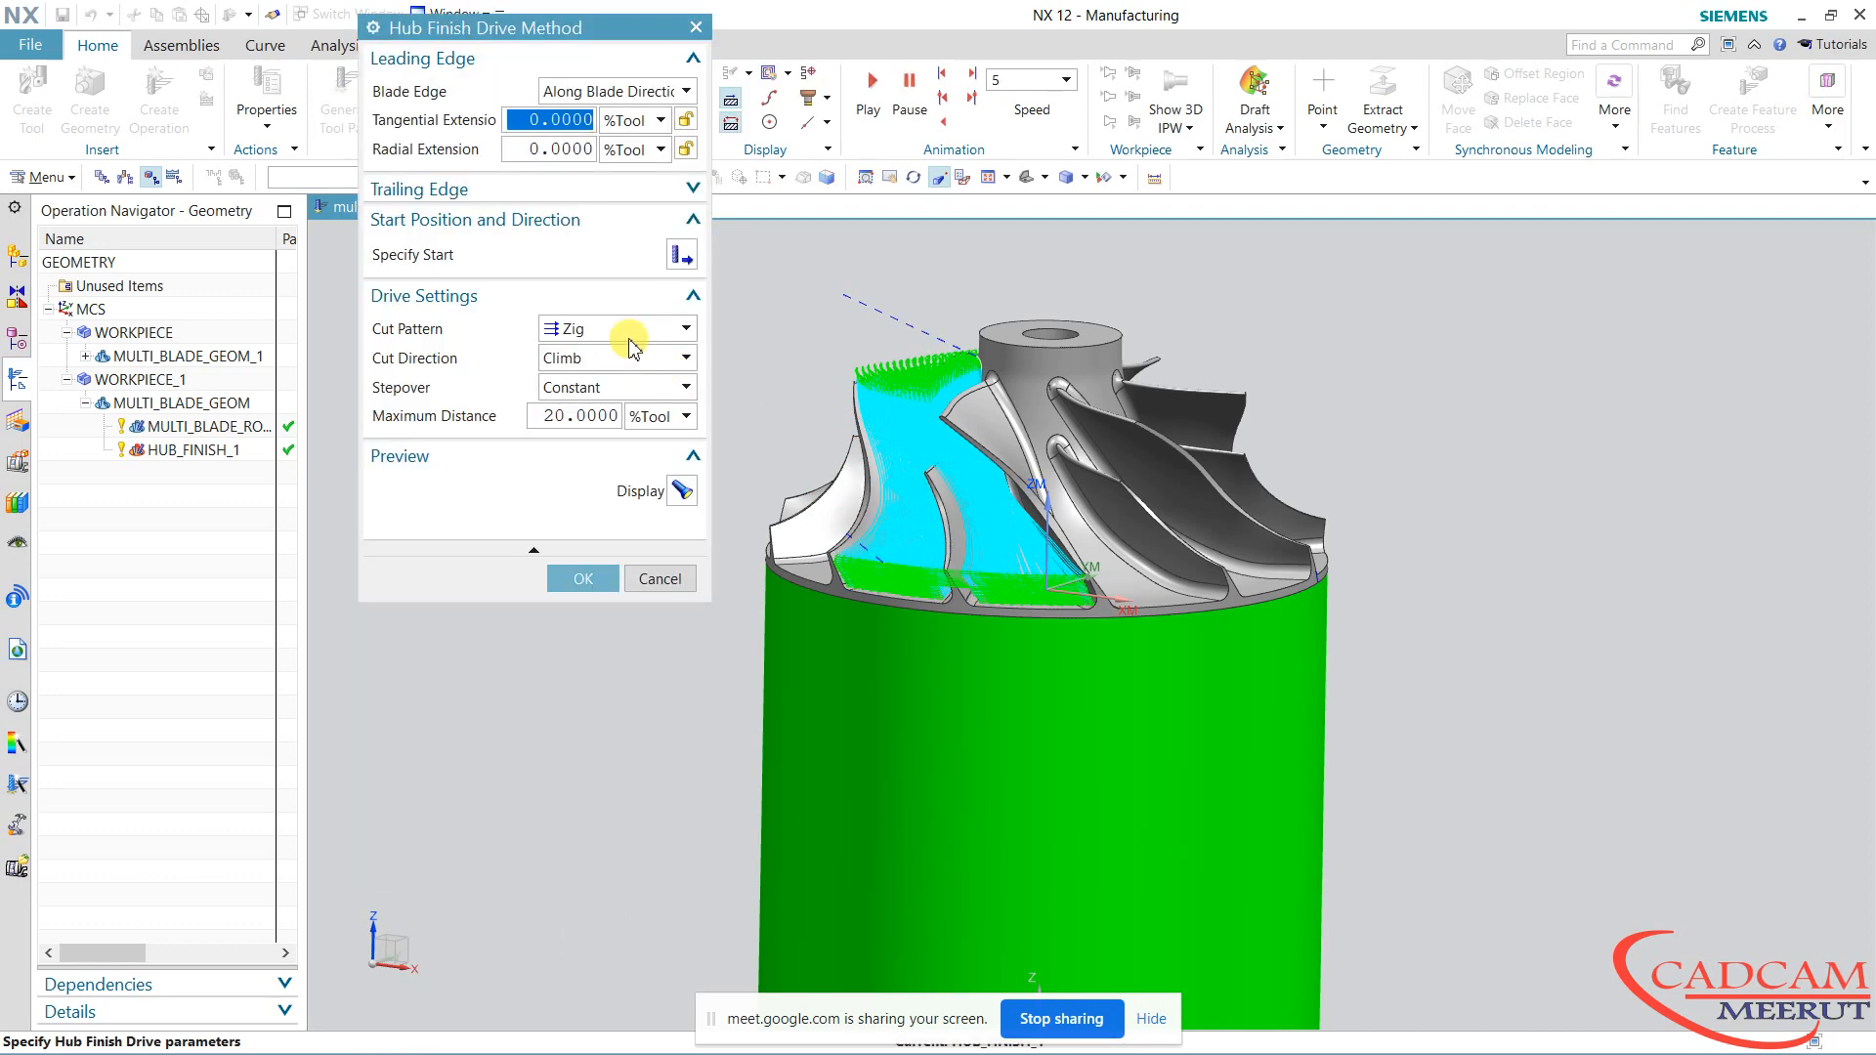
left_click(625, 330)
left_click(601, 376)
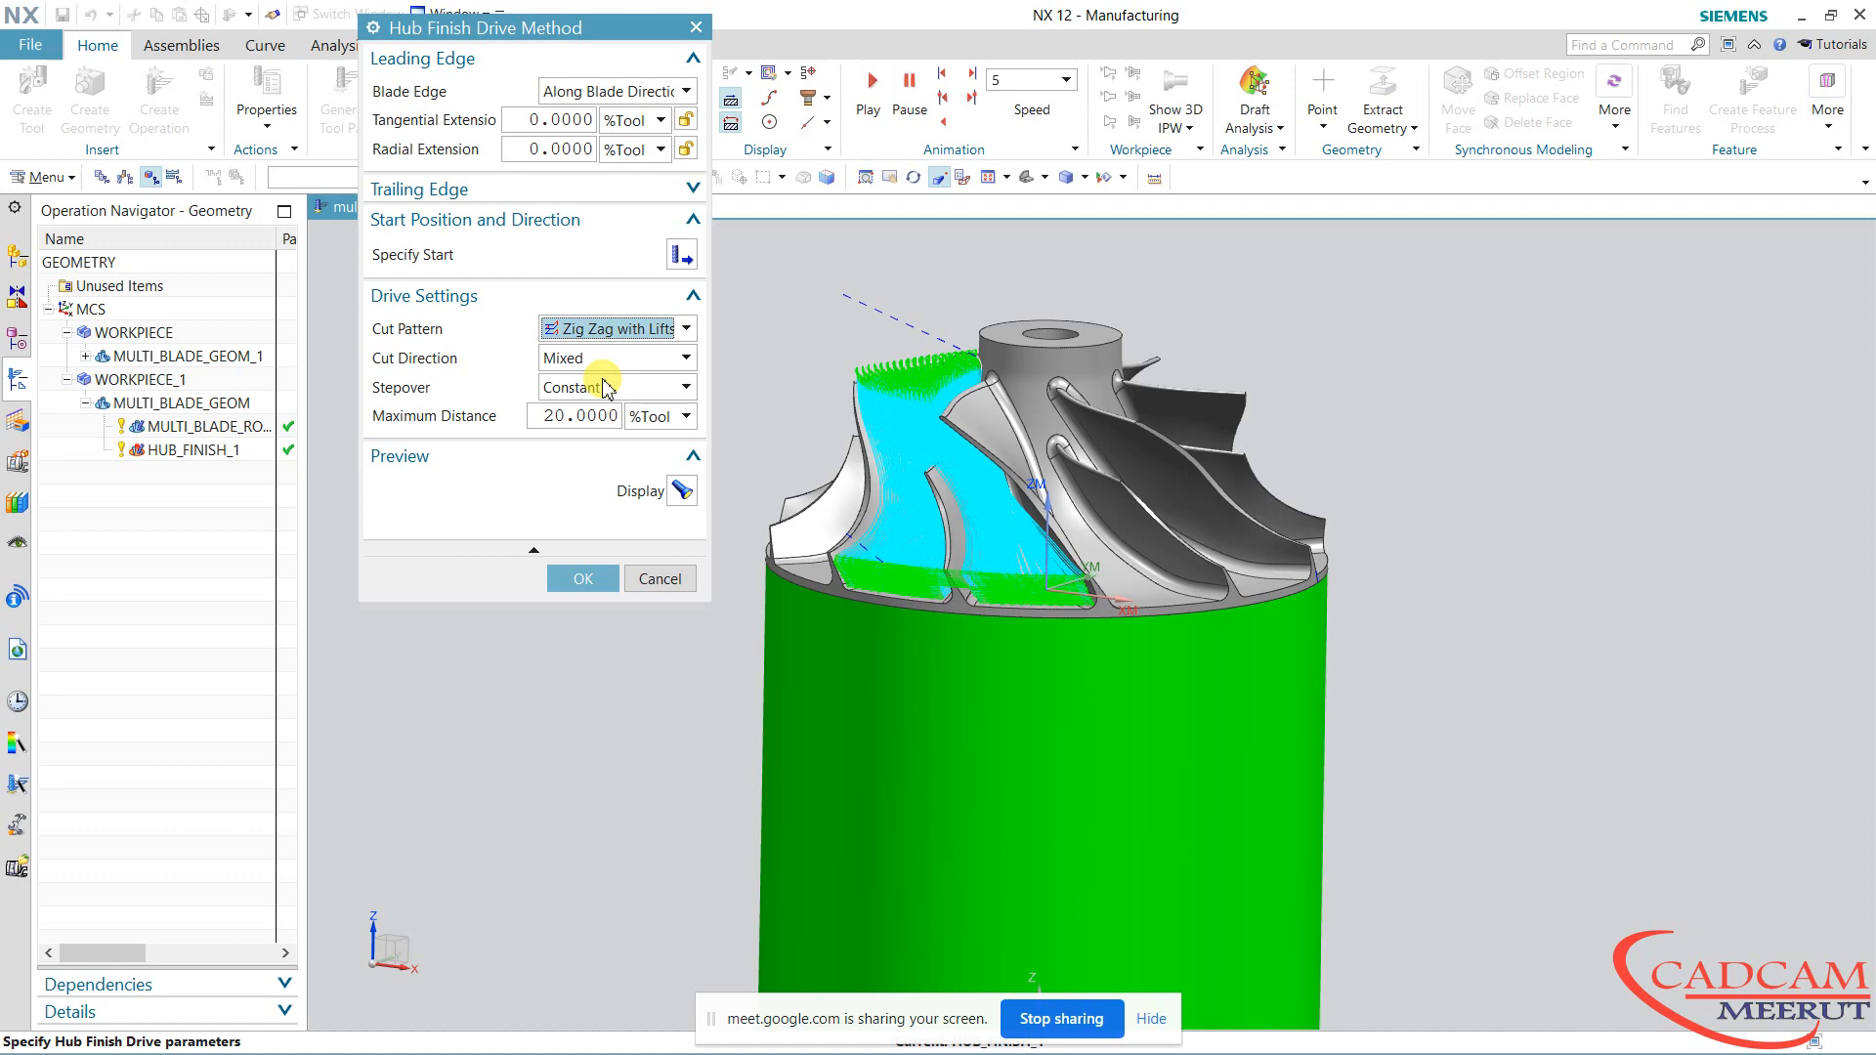
left_click(572, 578)
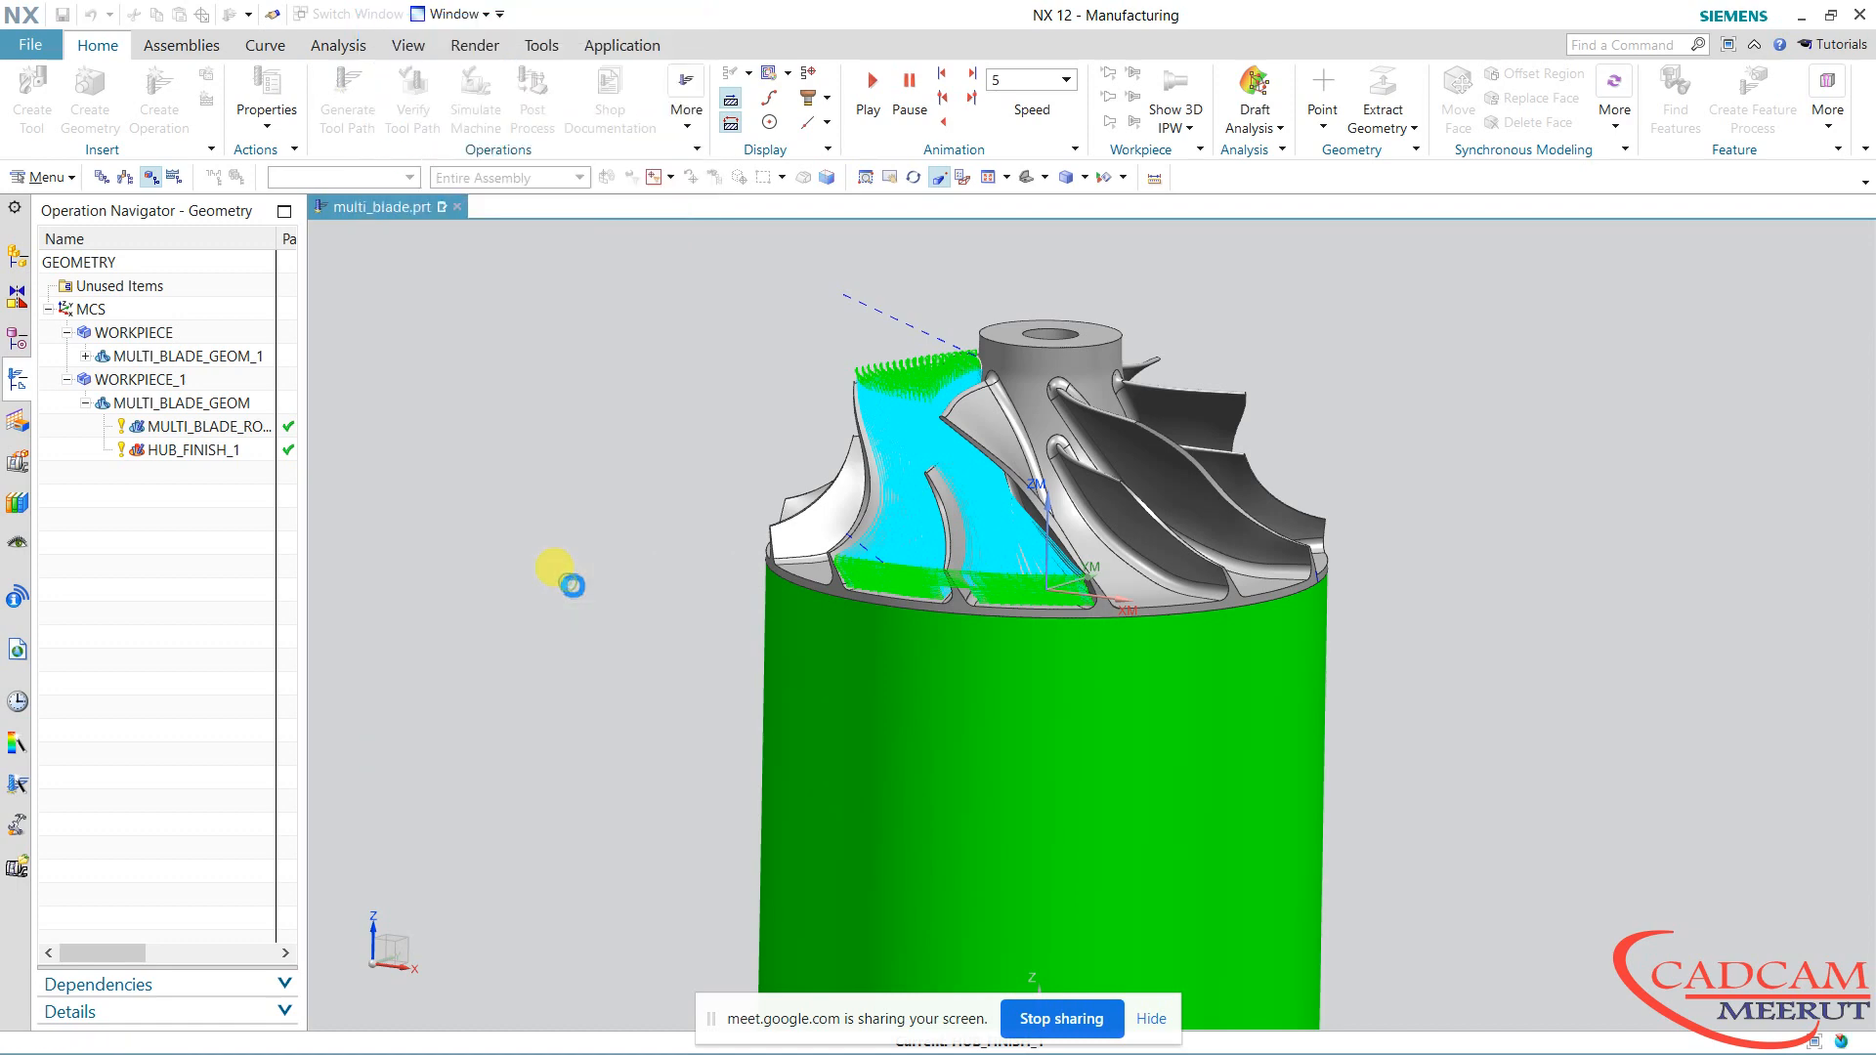
left_click(484, 802)
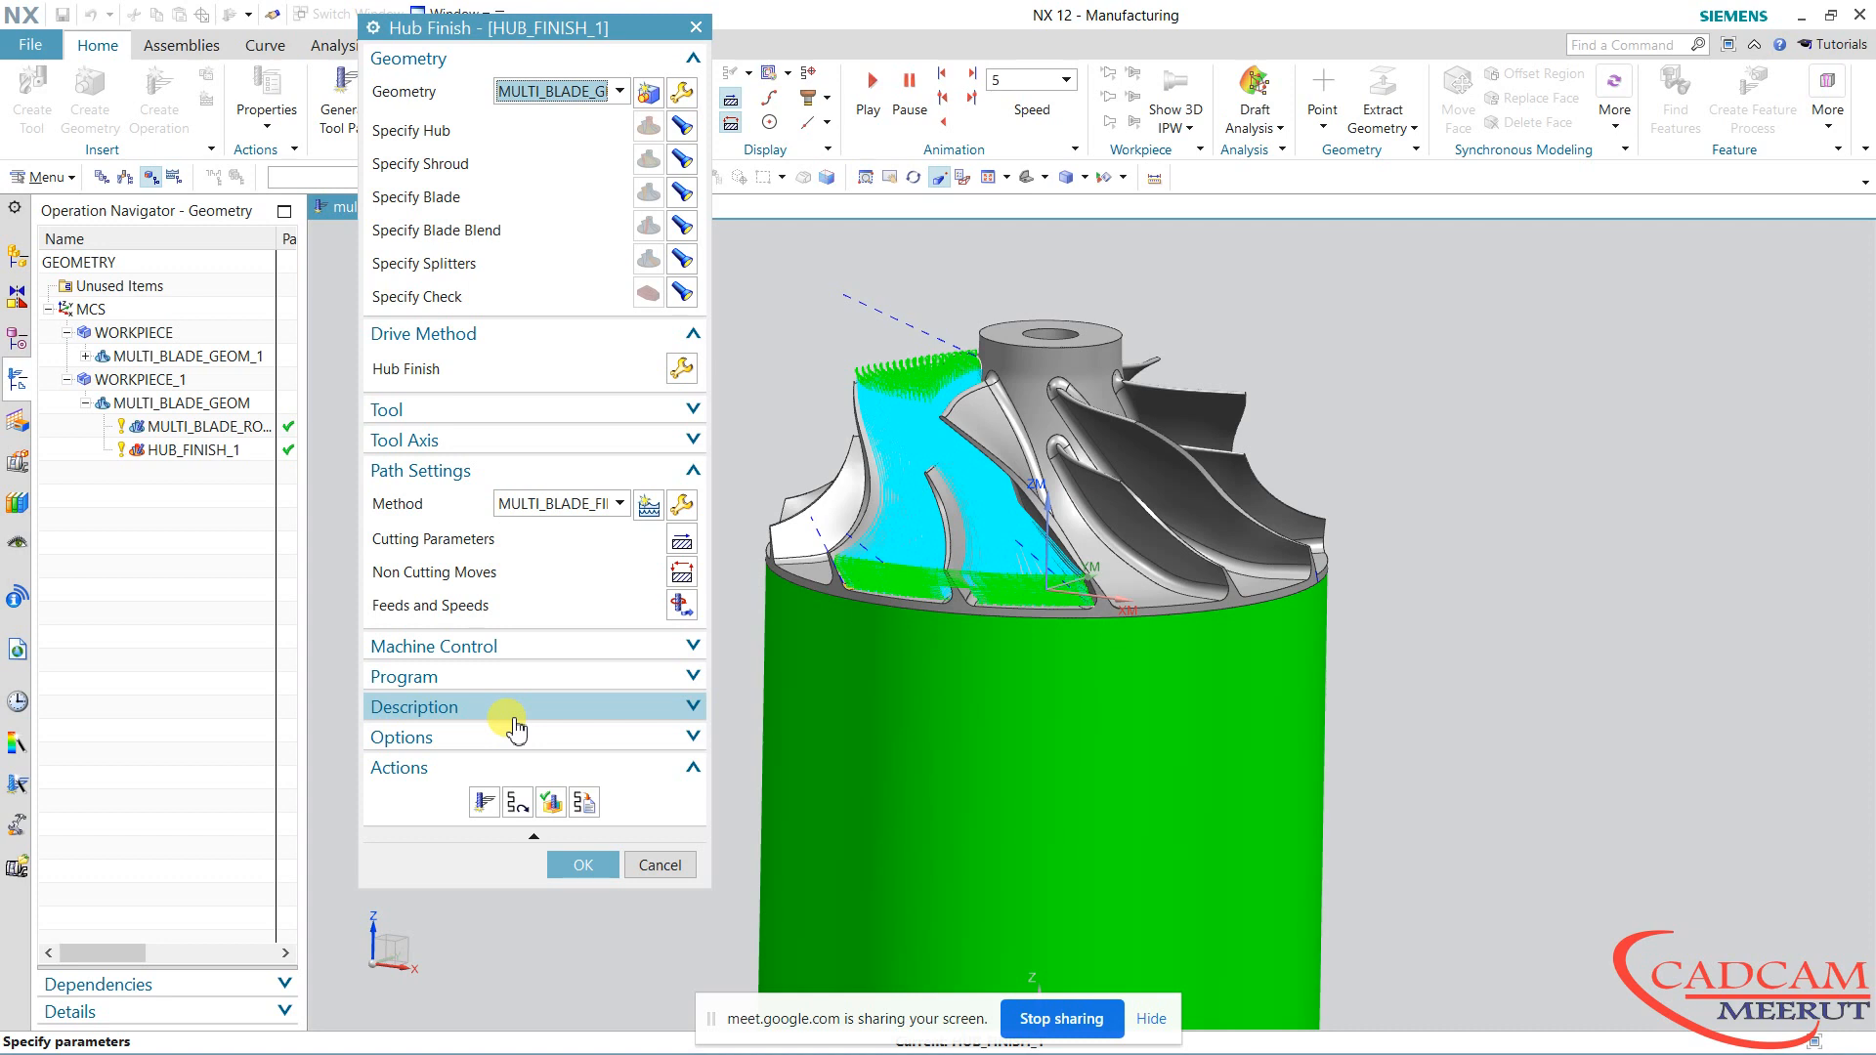
left_click(558, 864)
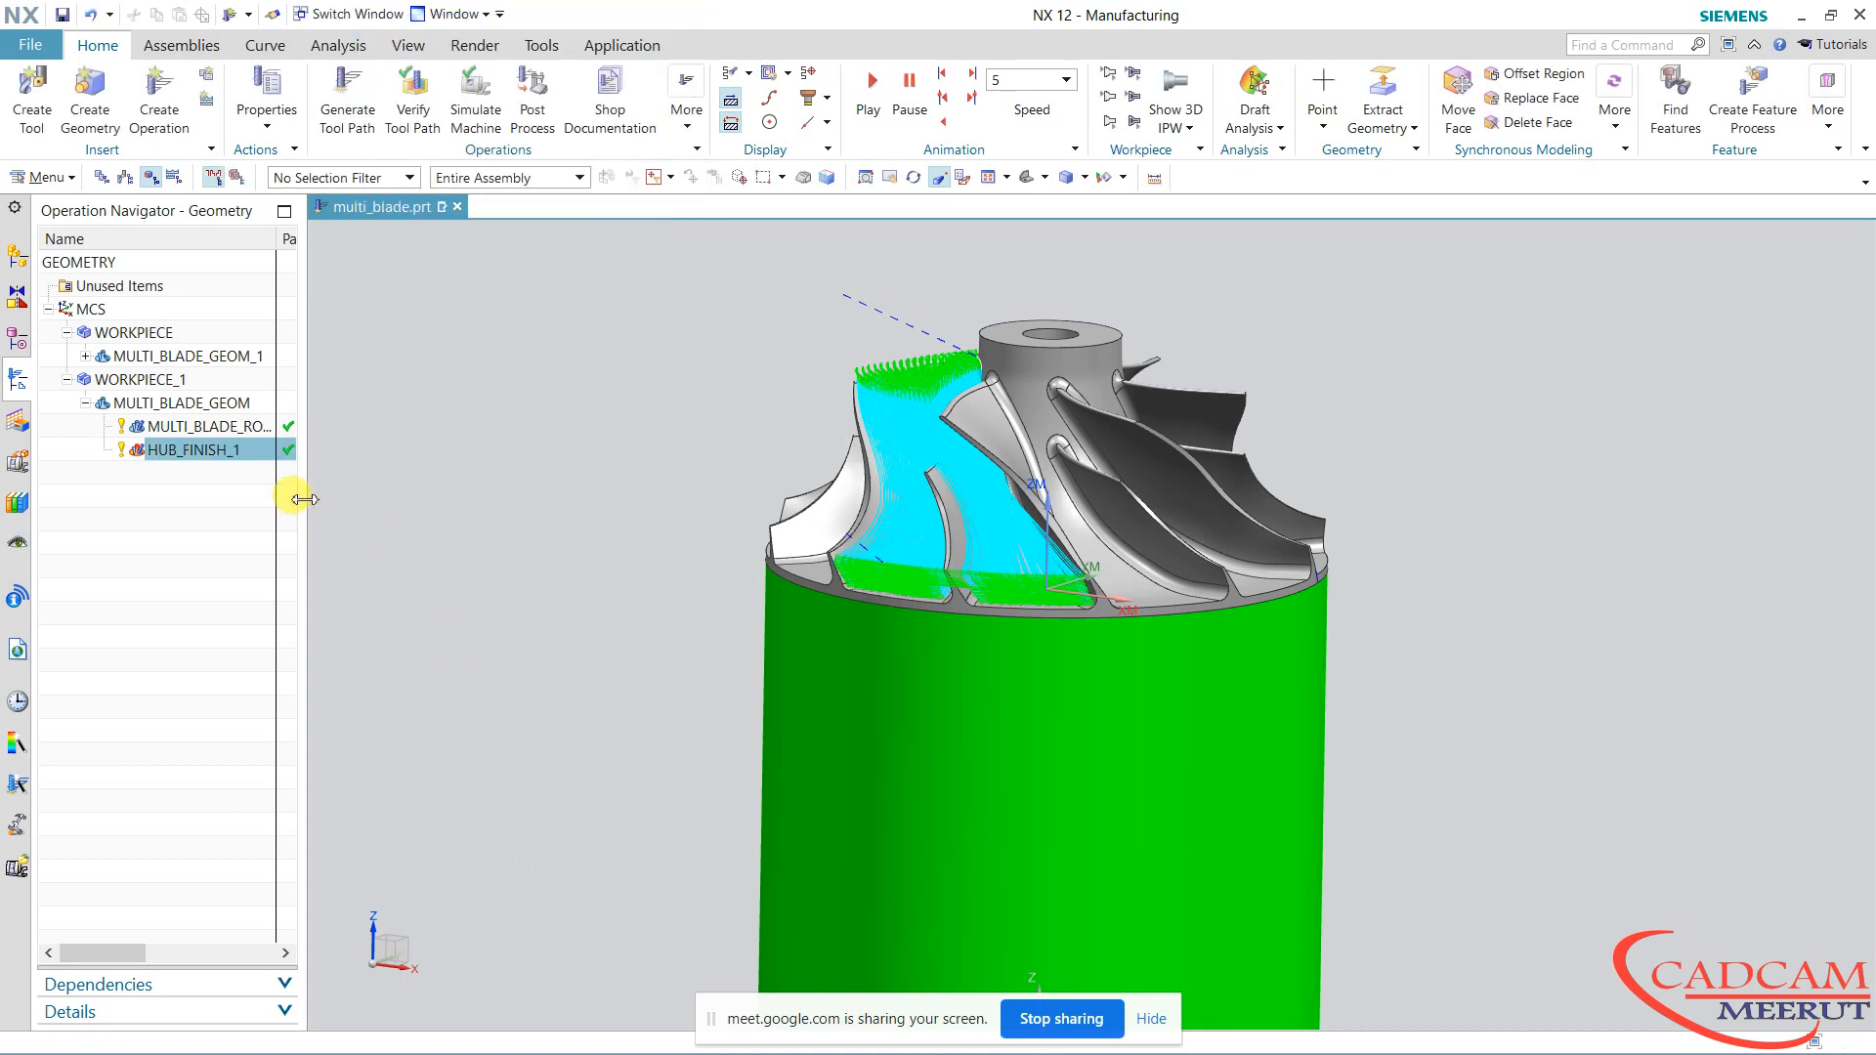
Verify the HUB_FINISH_1 tool path with a 3D Dynamic material-removal simulation, and close the visualization
left_click(202, 427)
left_click(205, 448)
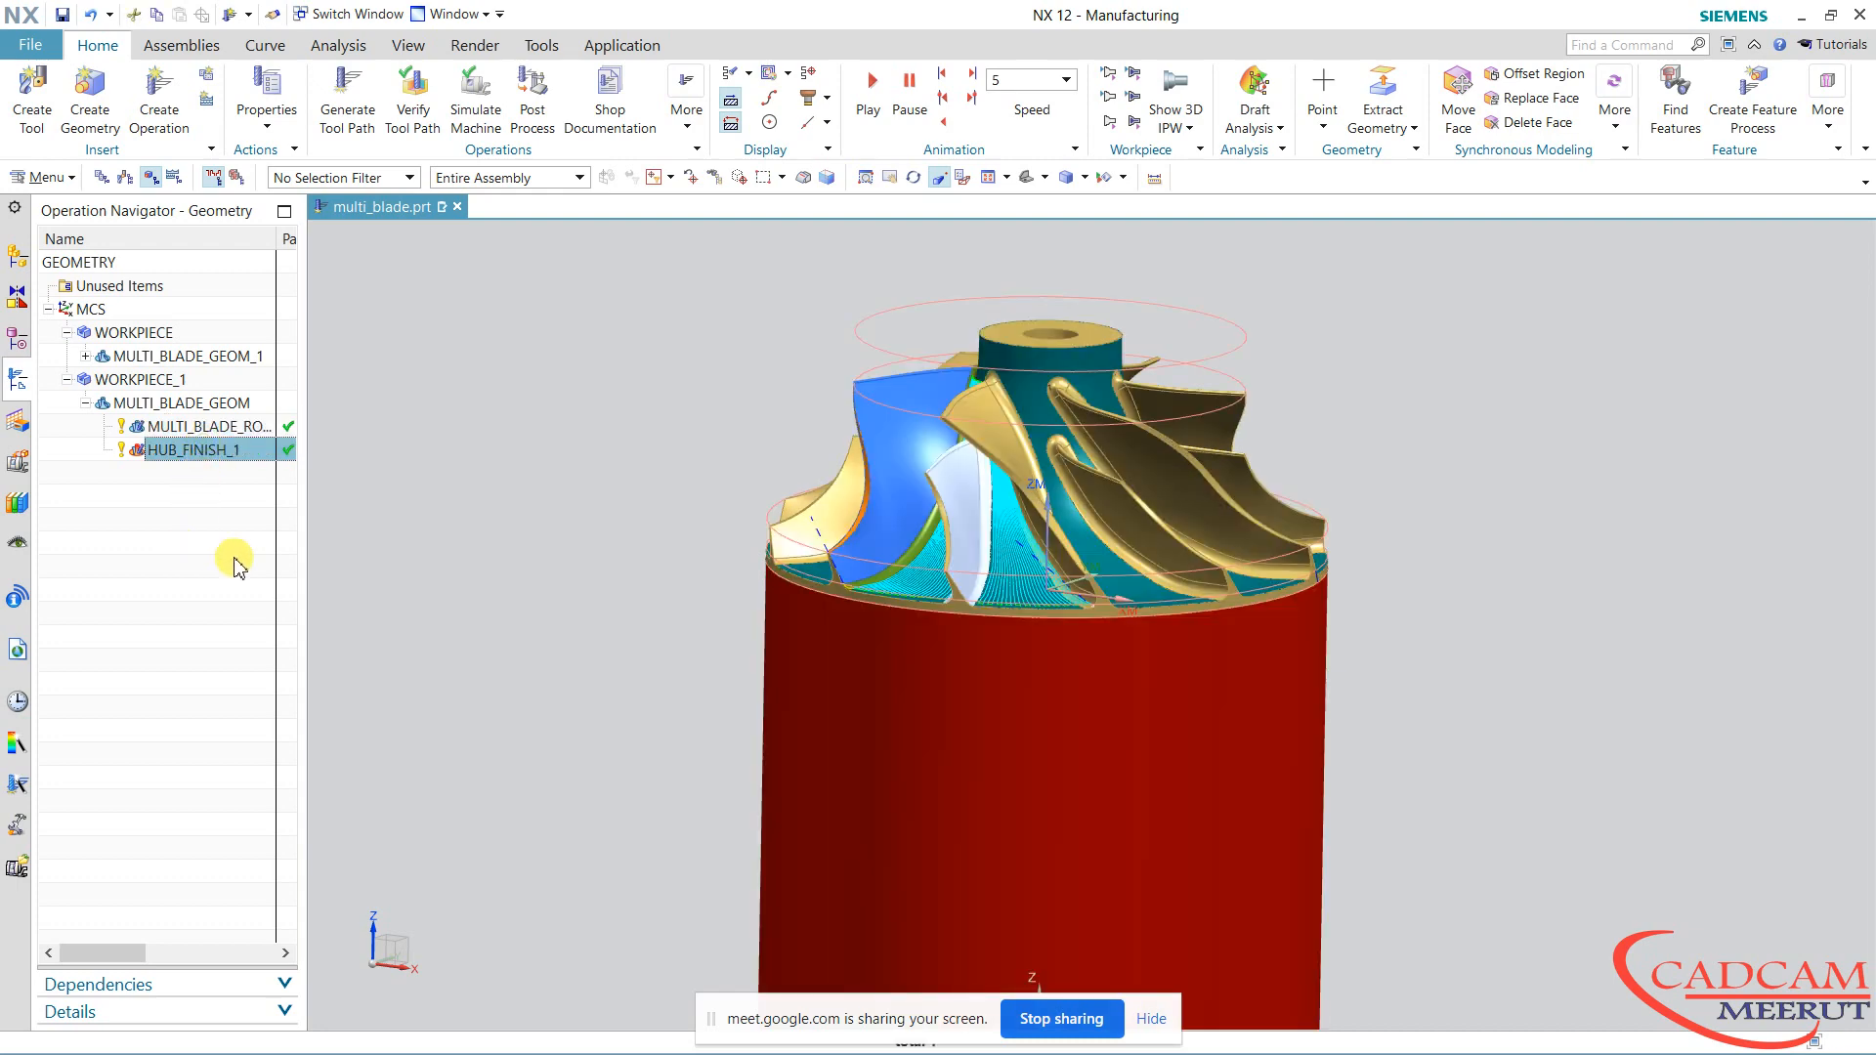
middle_click_drag(596, 637, 633, 667)
scroll(984, 448, "up", 5)
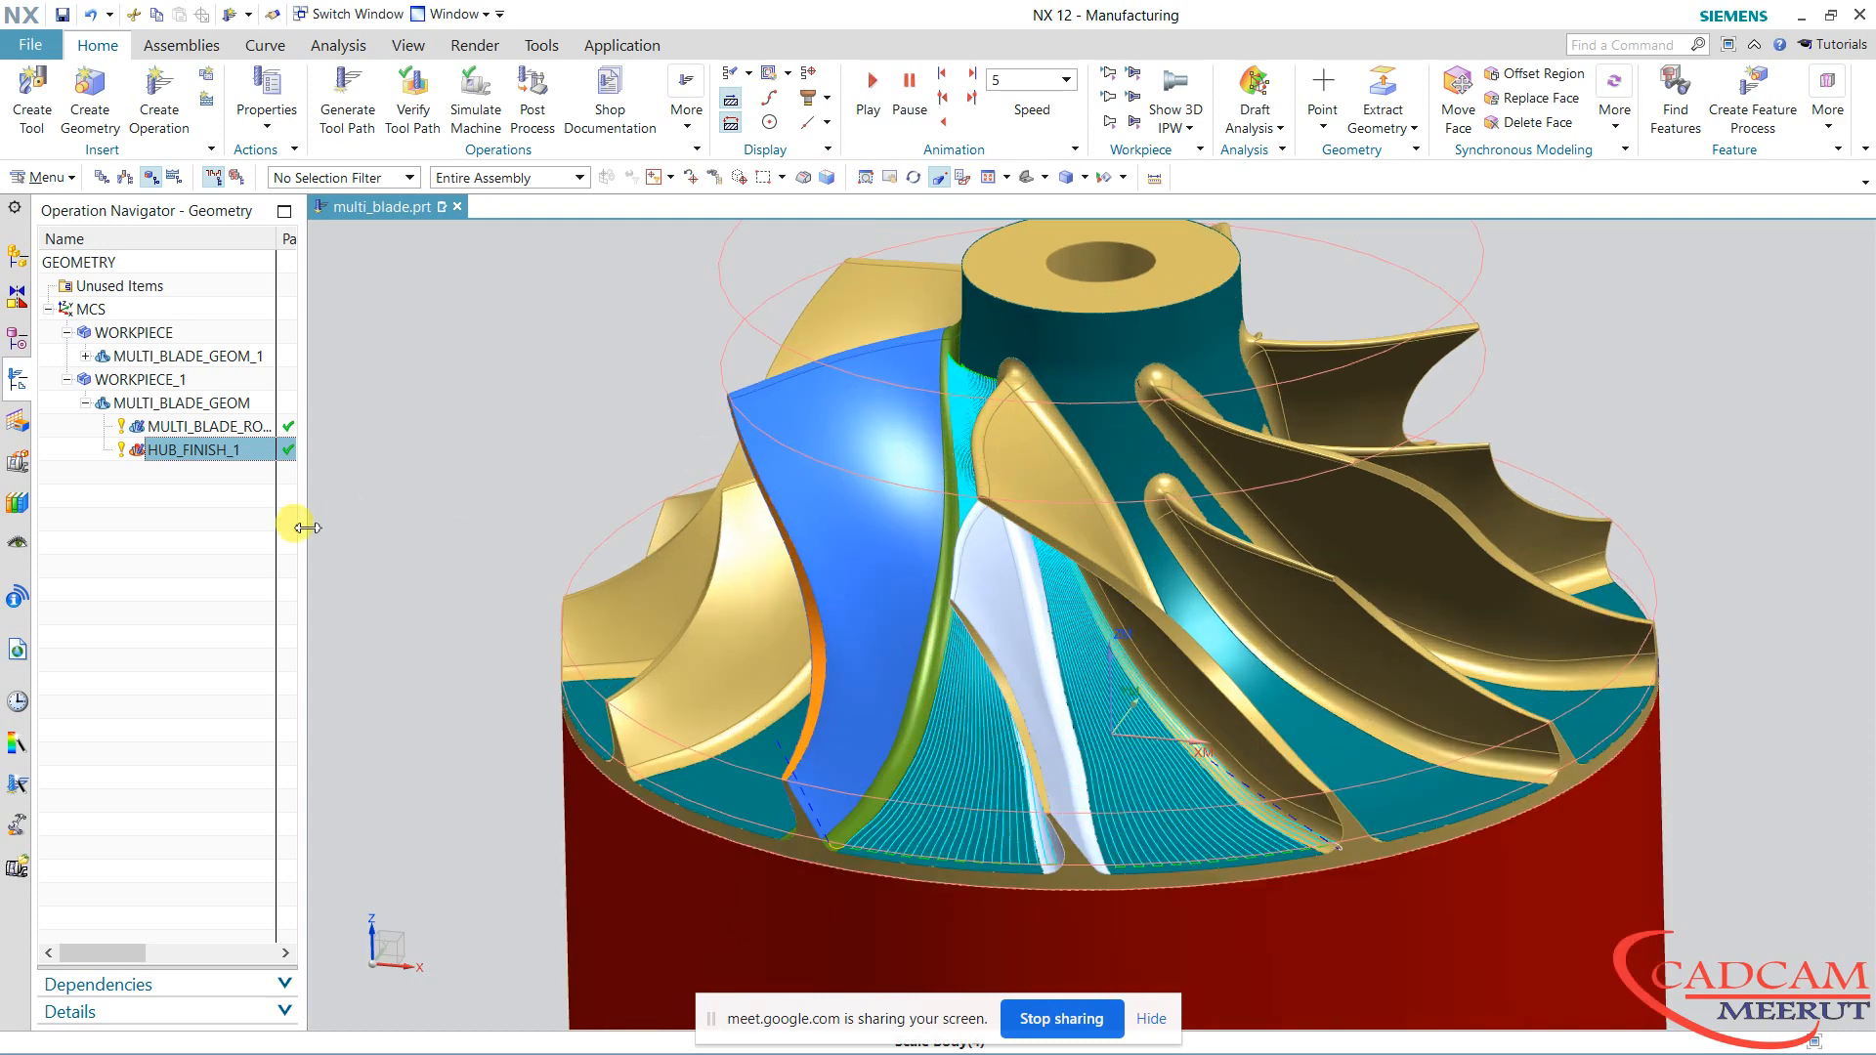
left_click(431, 113)
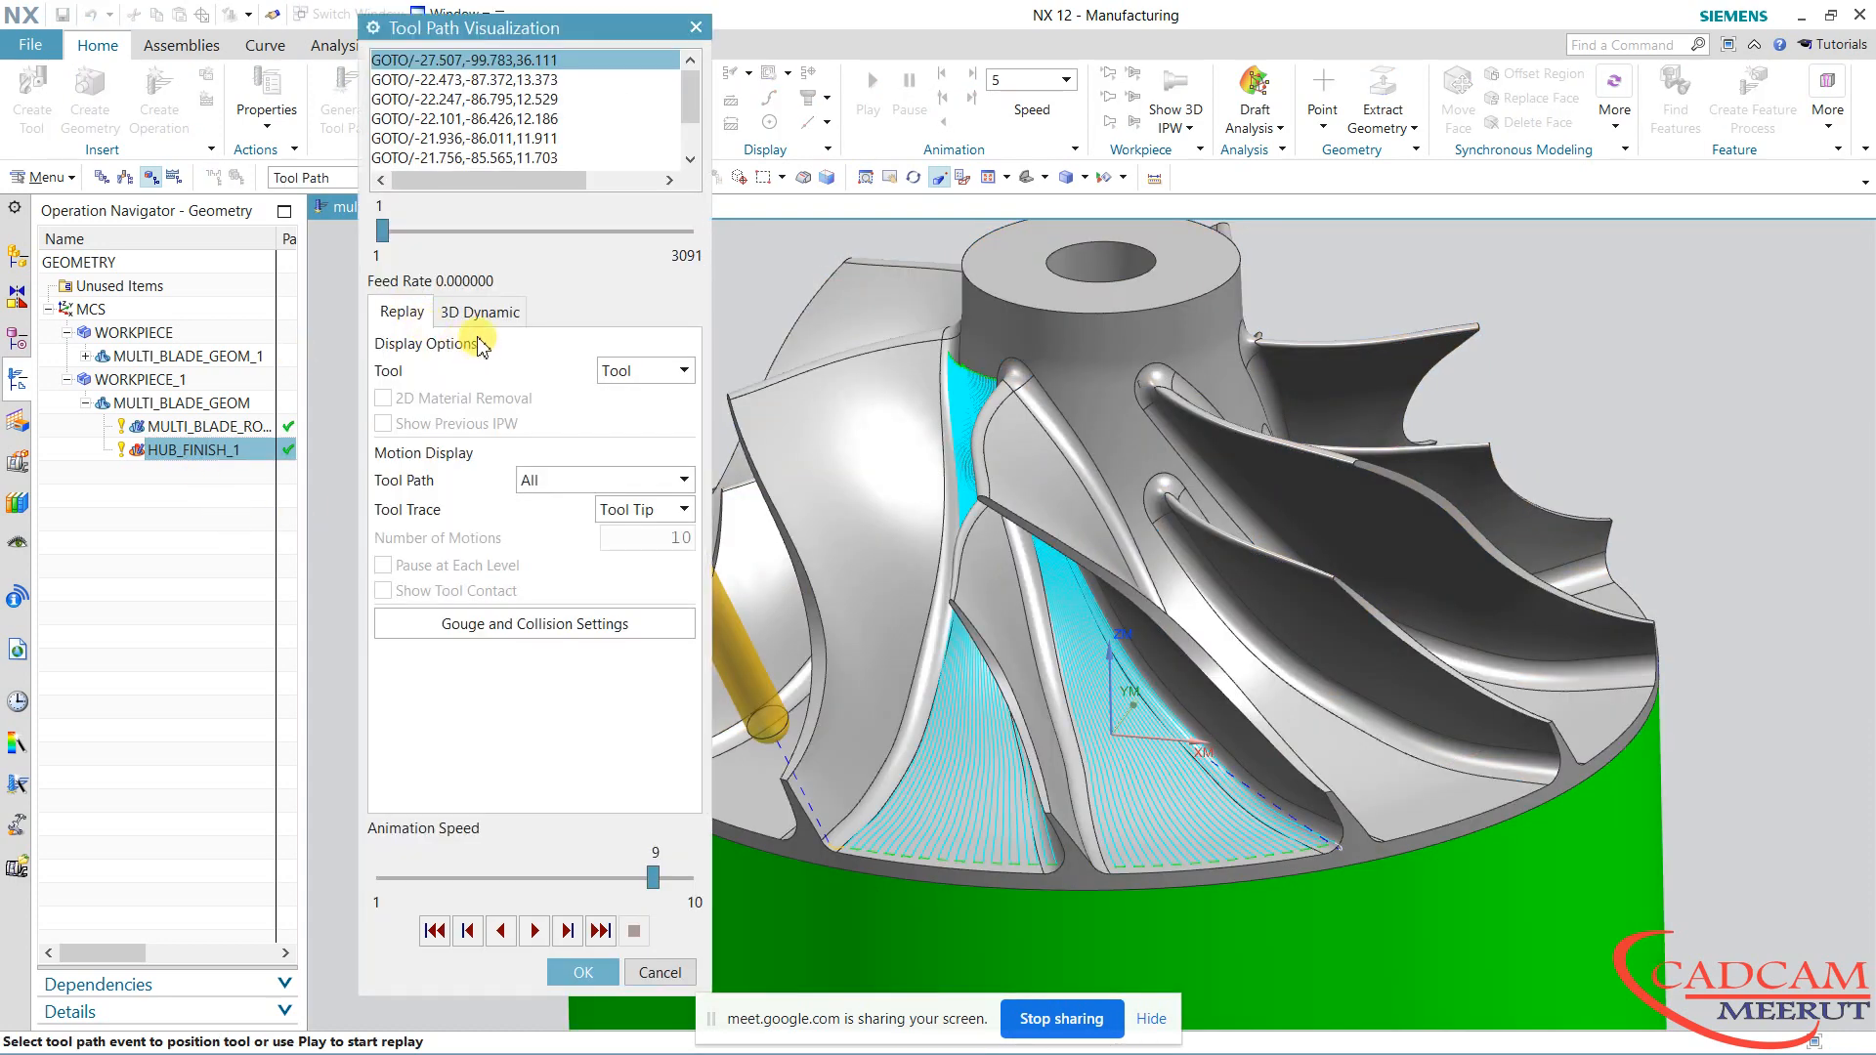
left_click(481, 310)
left_click_drag(513, 27, 314, 13)
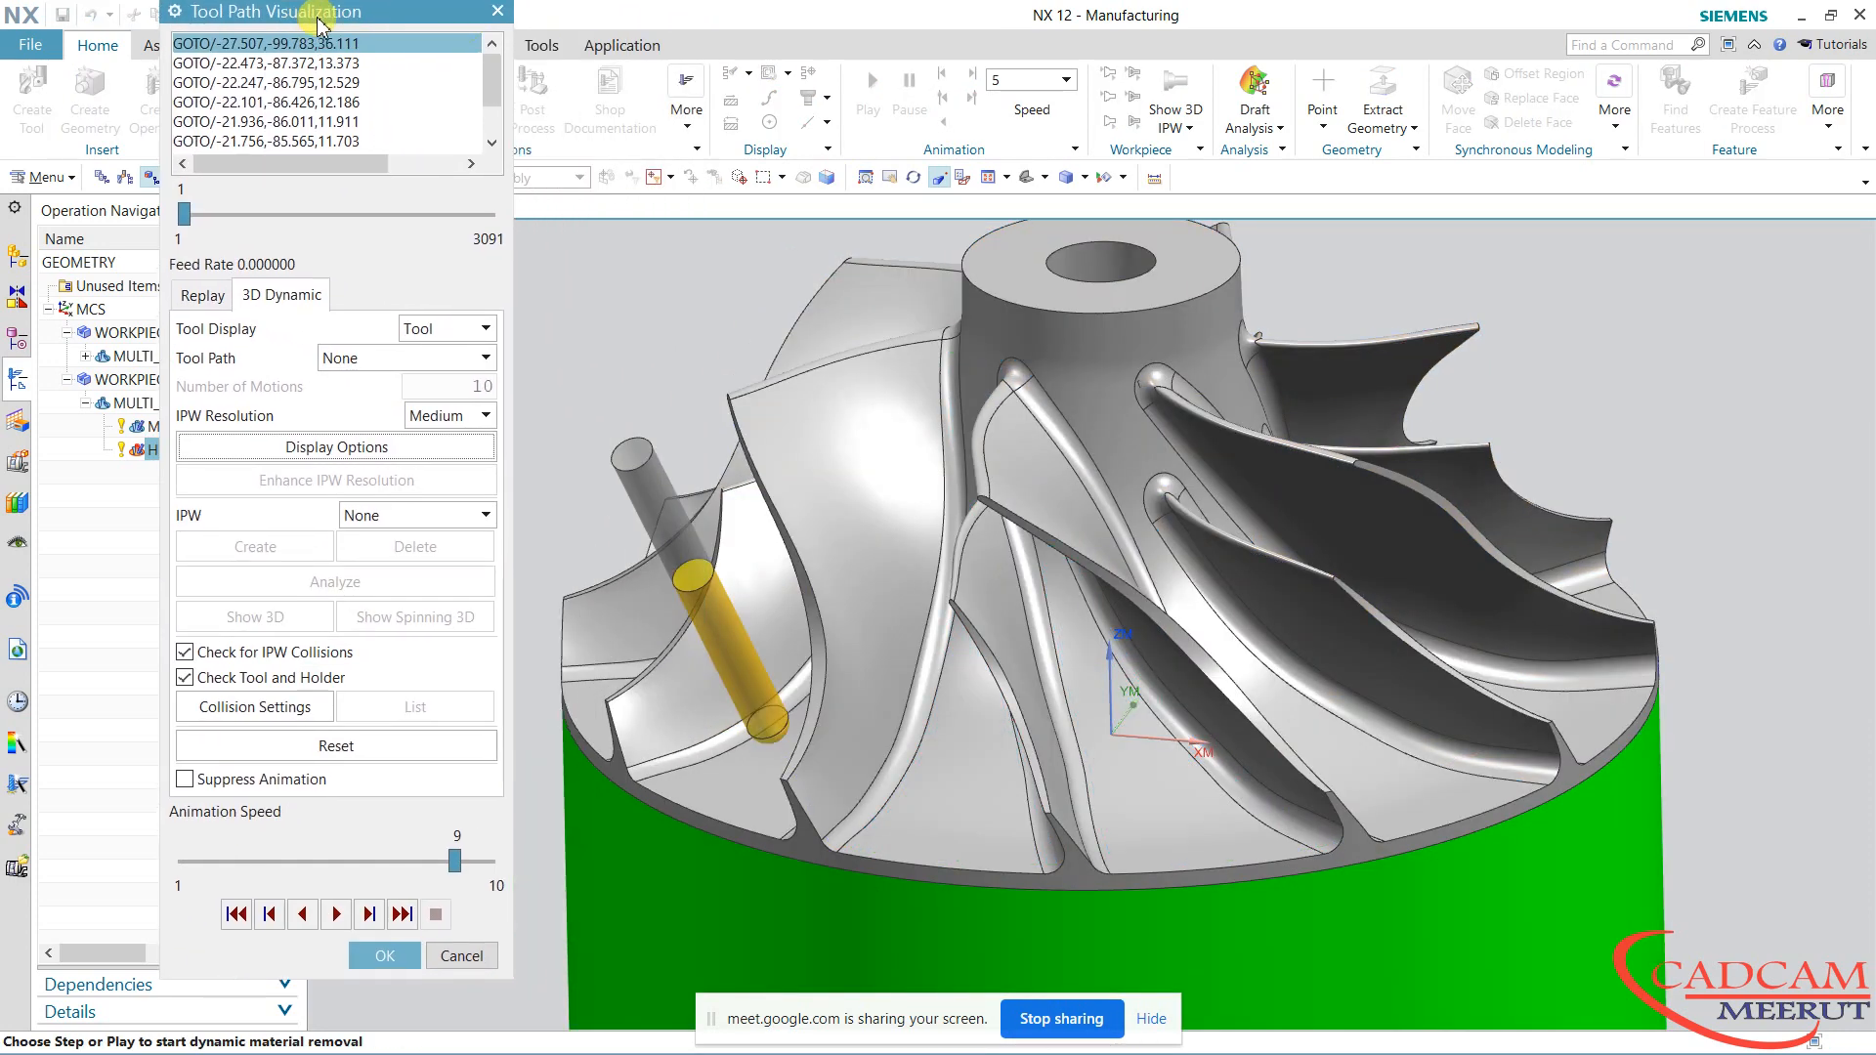
left_click(334, 917)
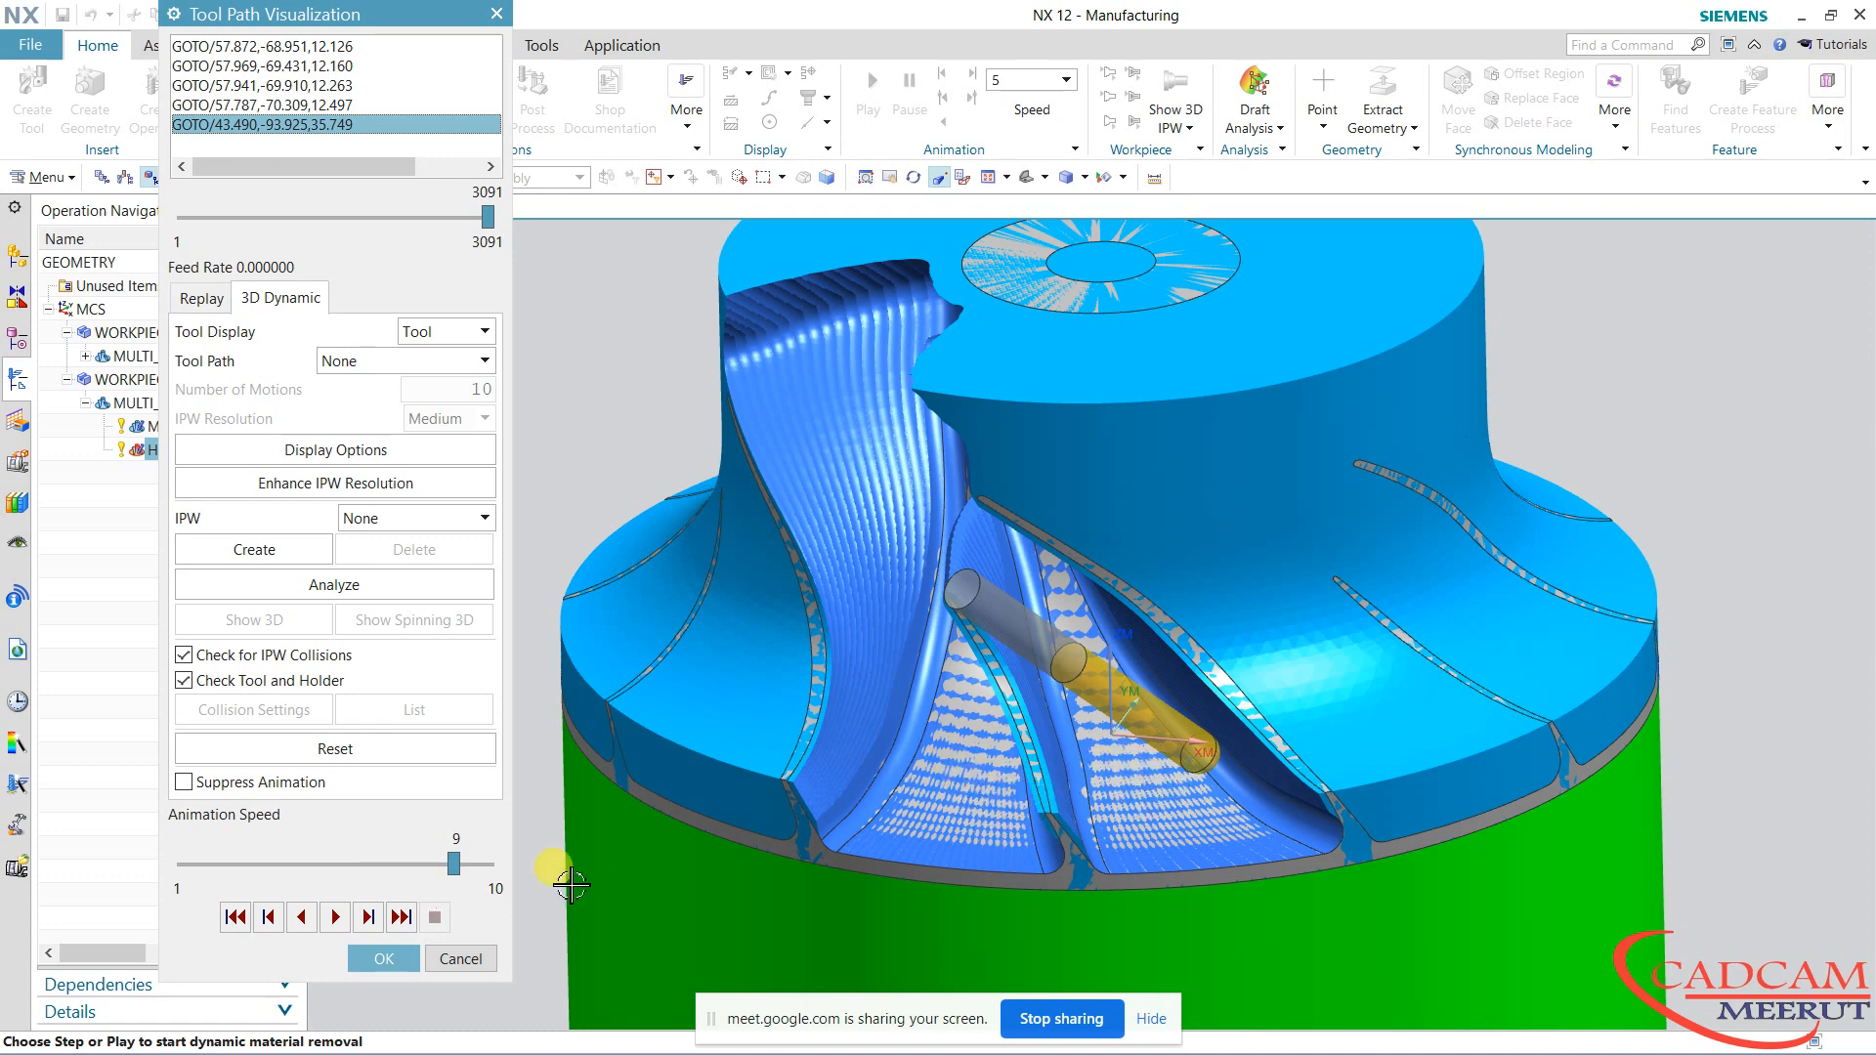
left_click(386, 958)
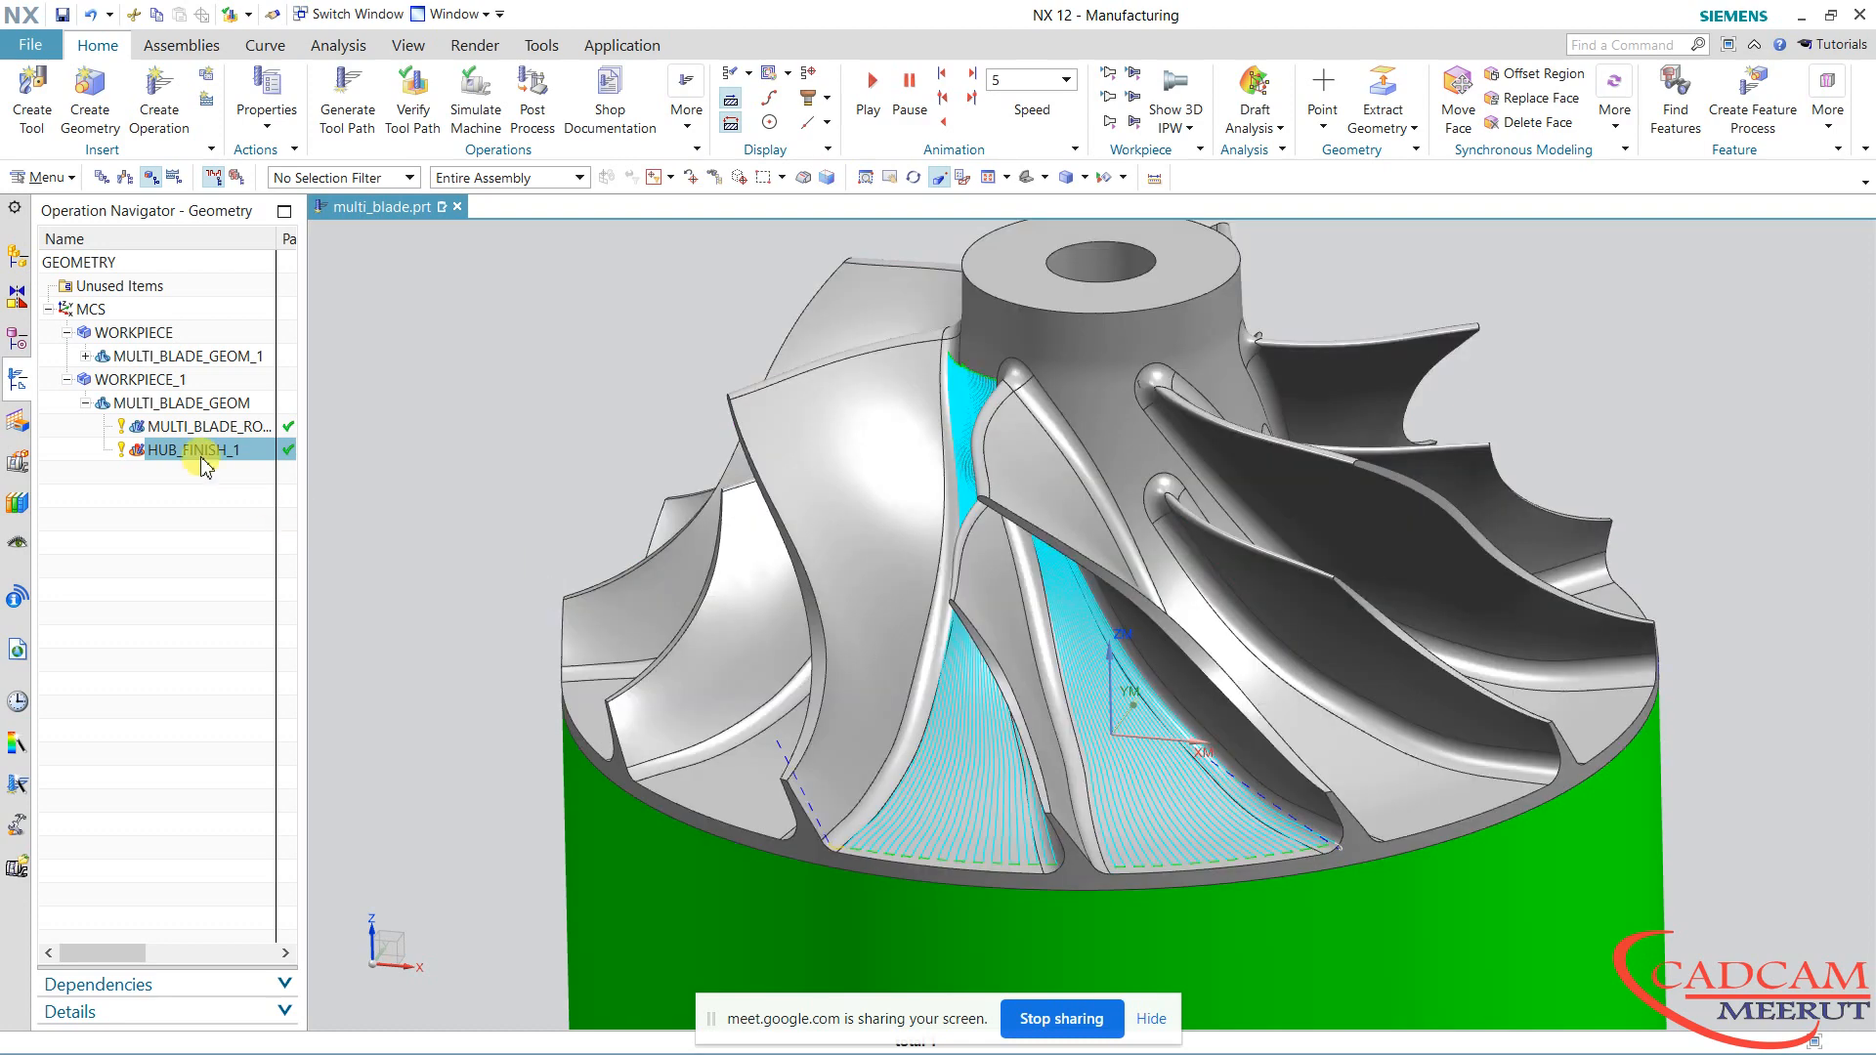
Create the Blade Finish operation BLADE_FINISH_1 with the BALL_MILL tool and MULTI_BLADE_FINISH method, and generate its tool path
left_click(152, 125)
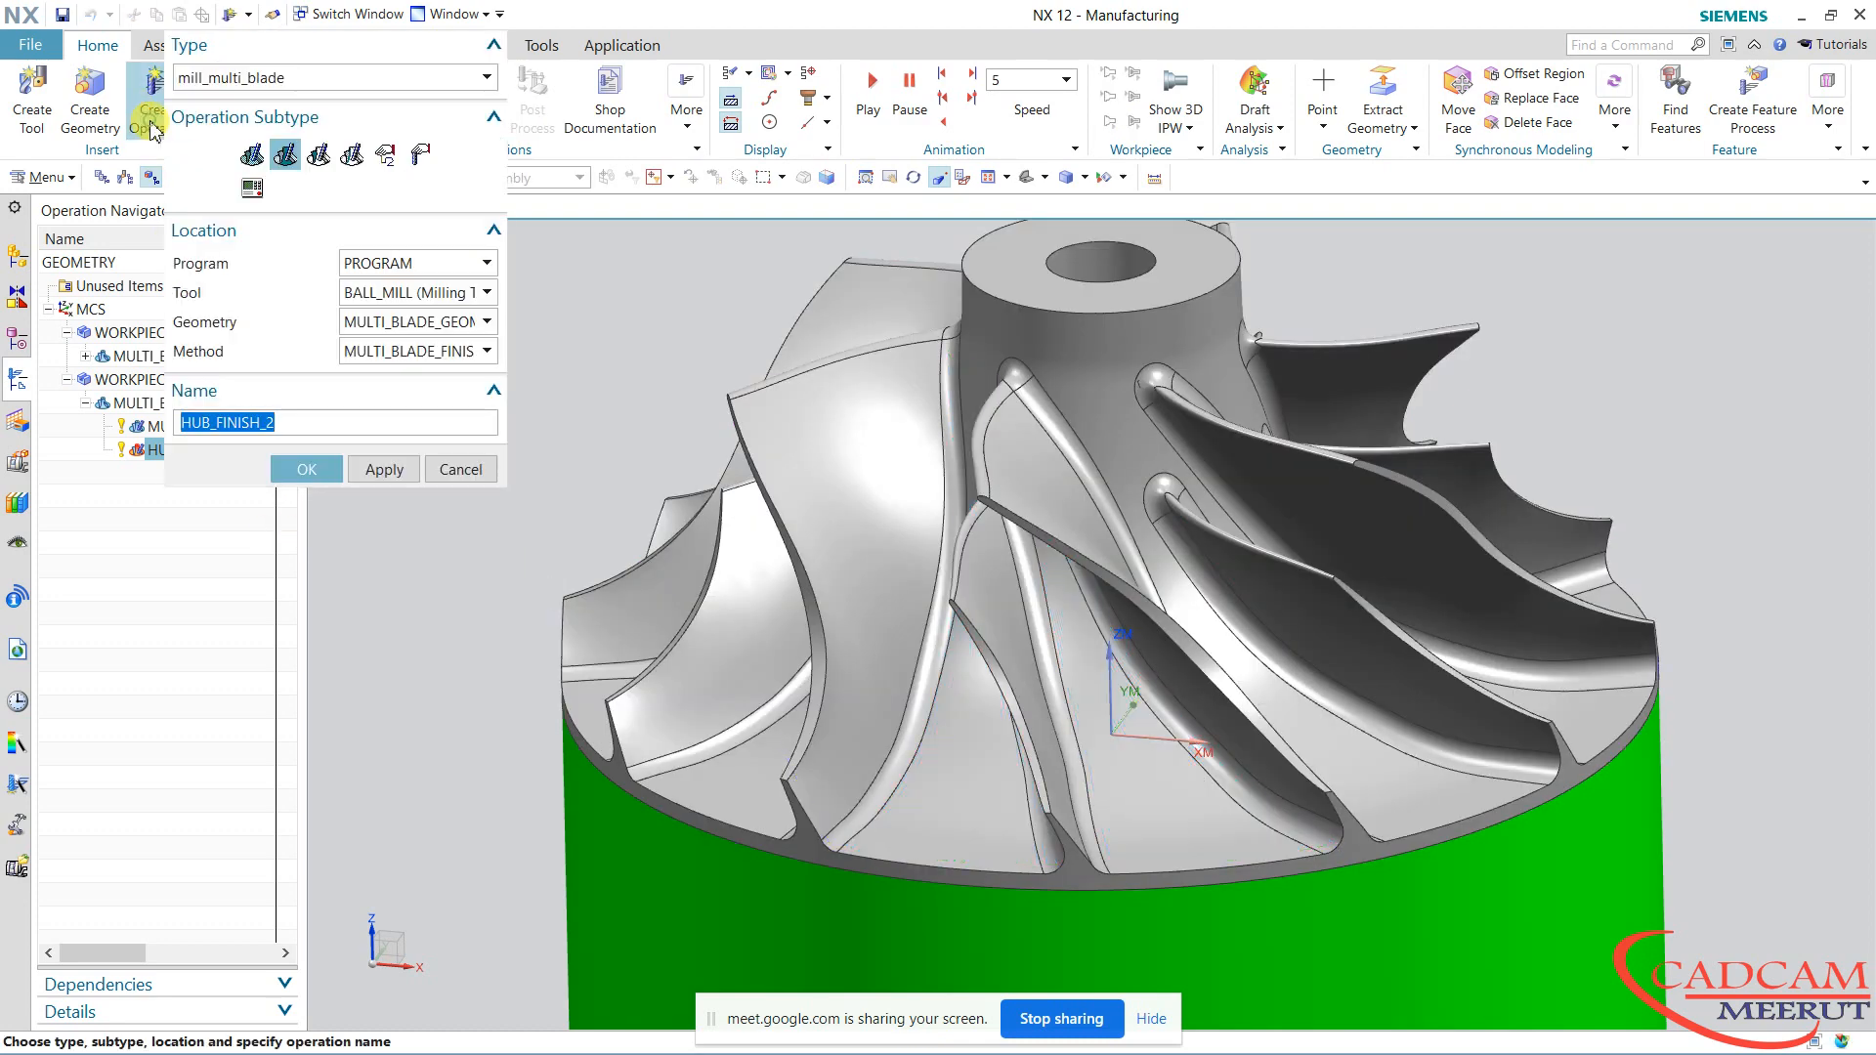
left_click(320, 156)
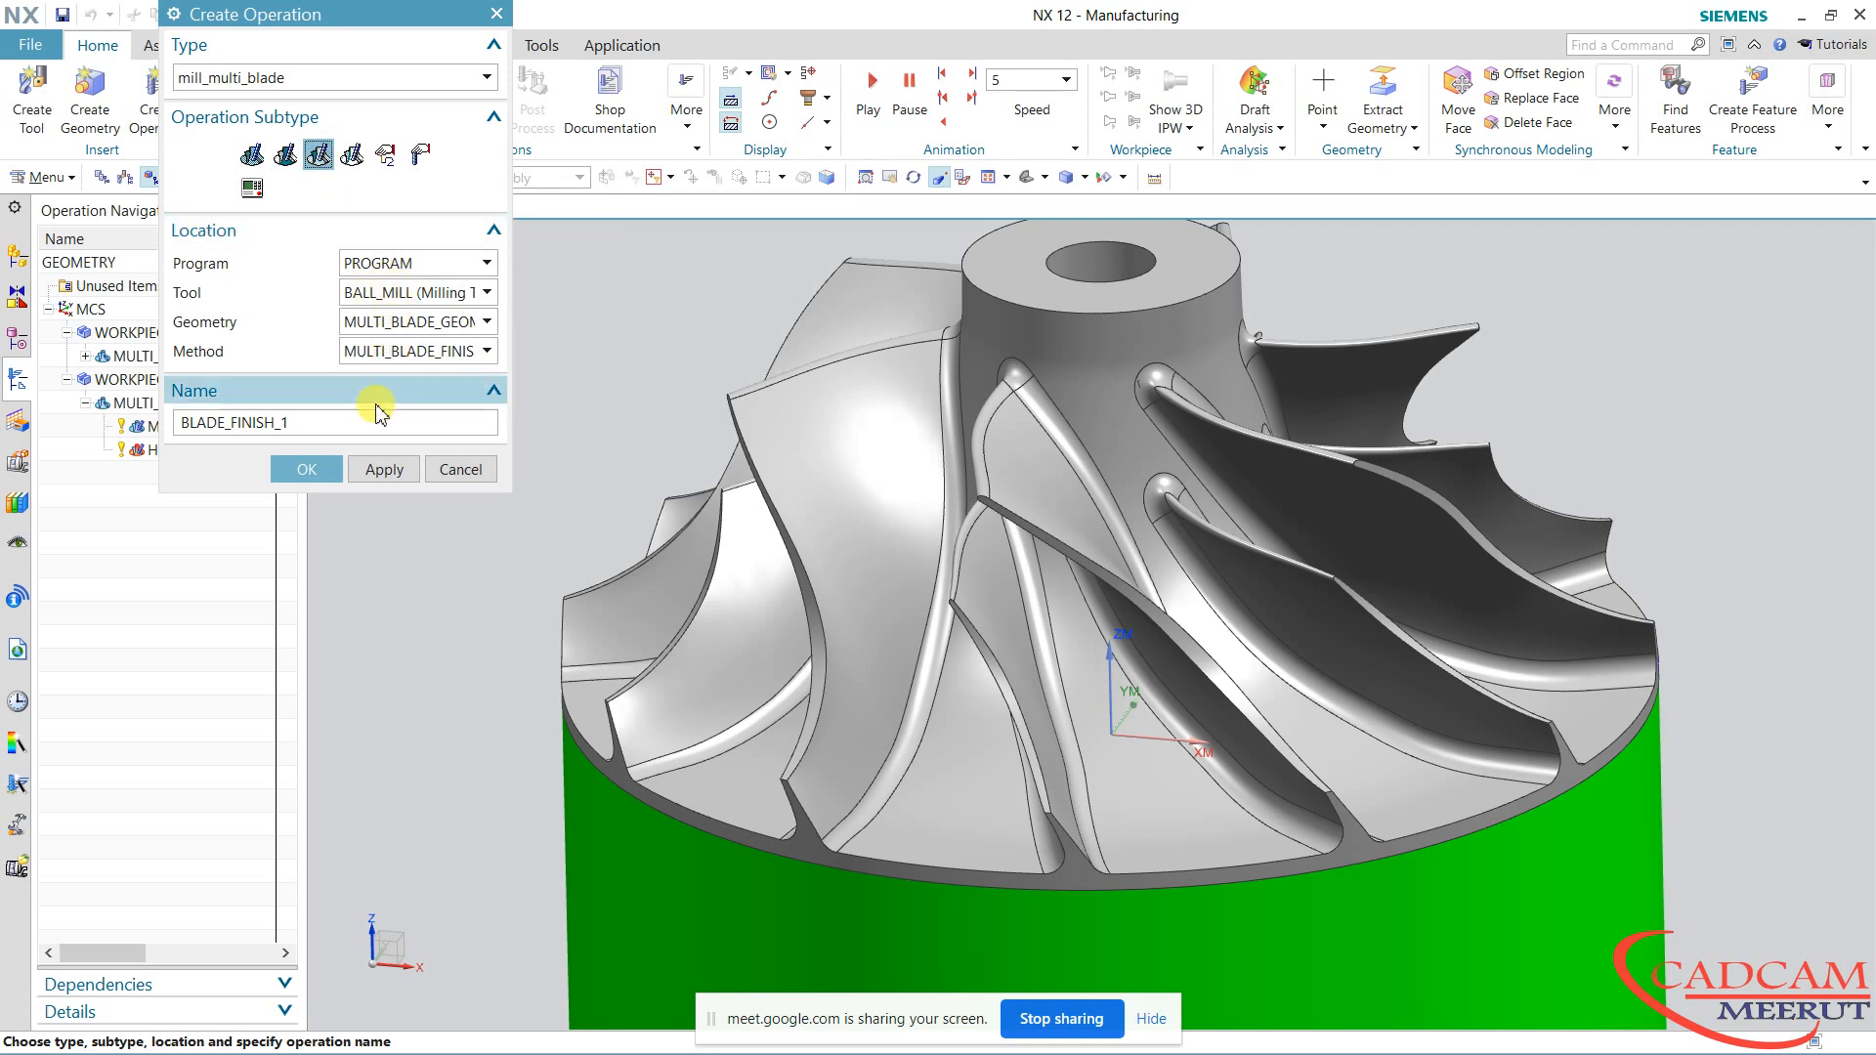
left_click(315, 466)
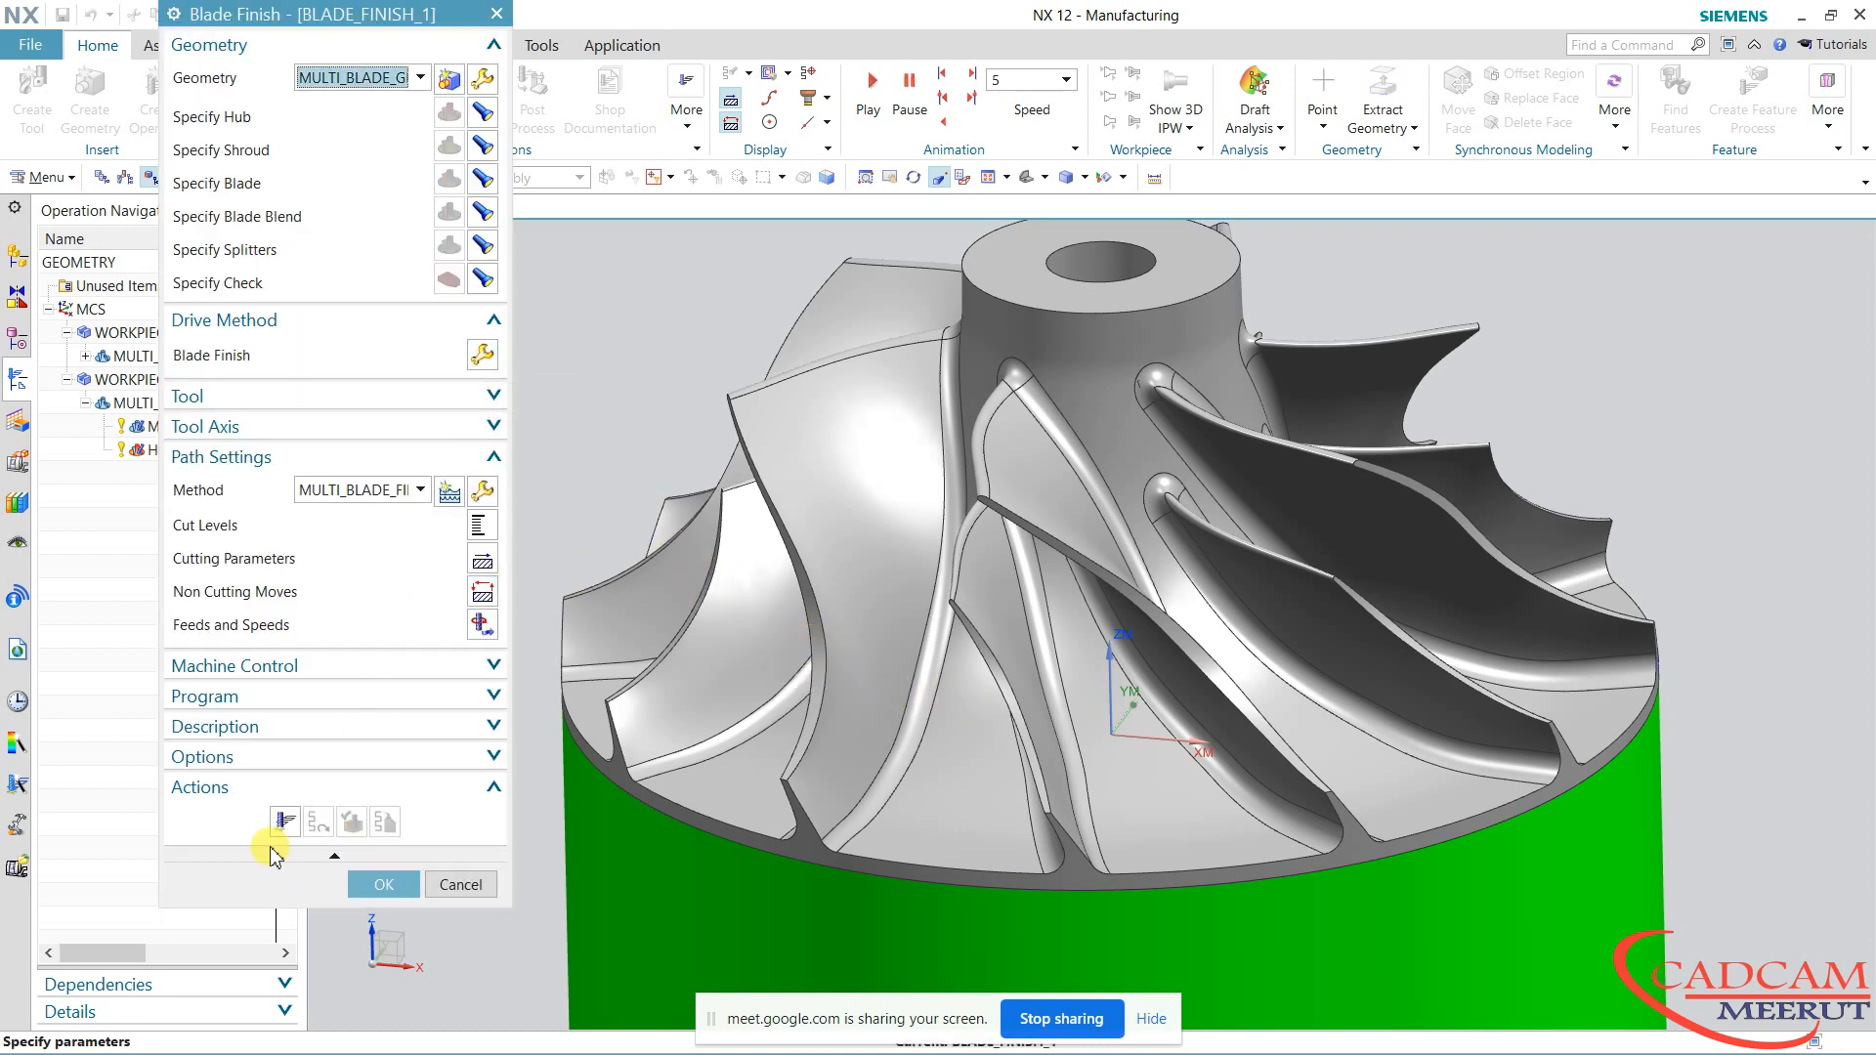
left_click(274, 826)
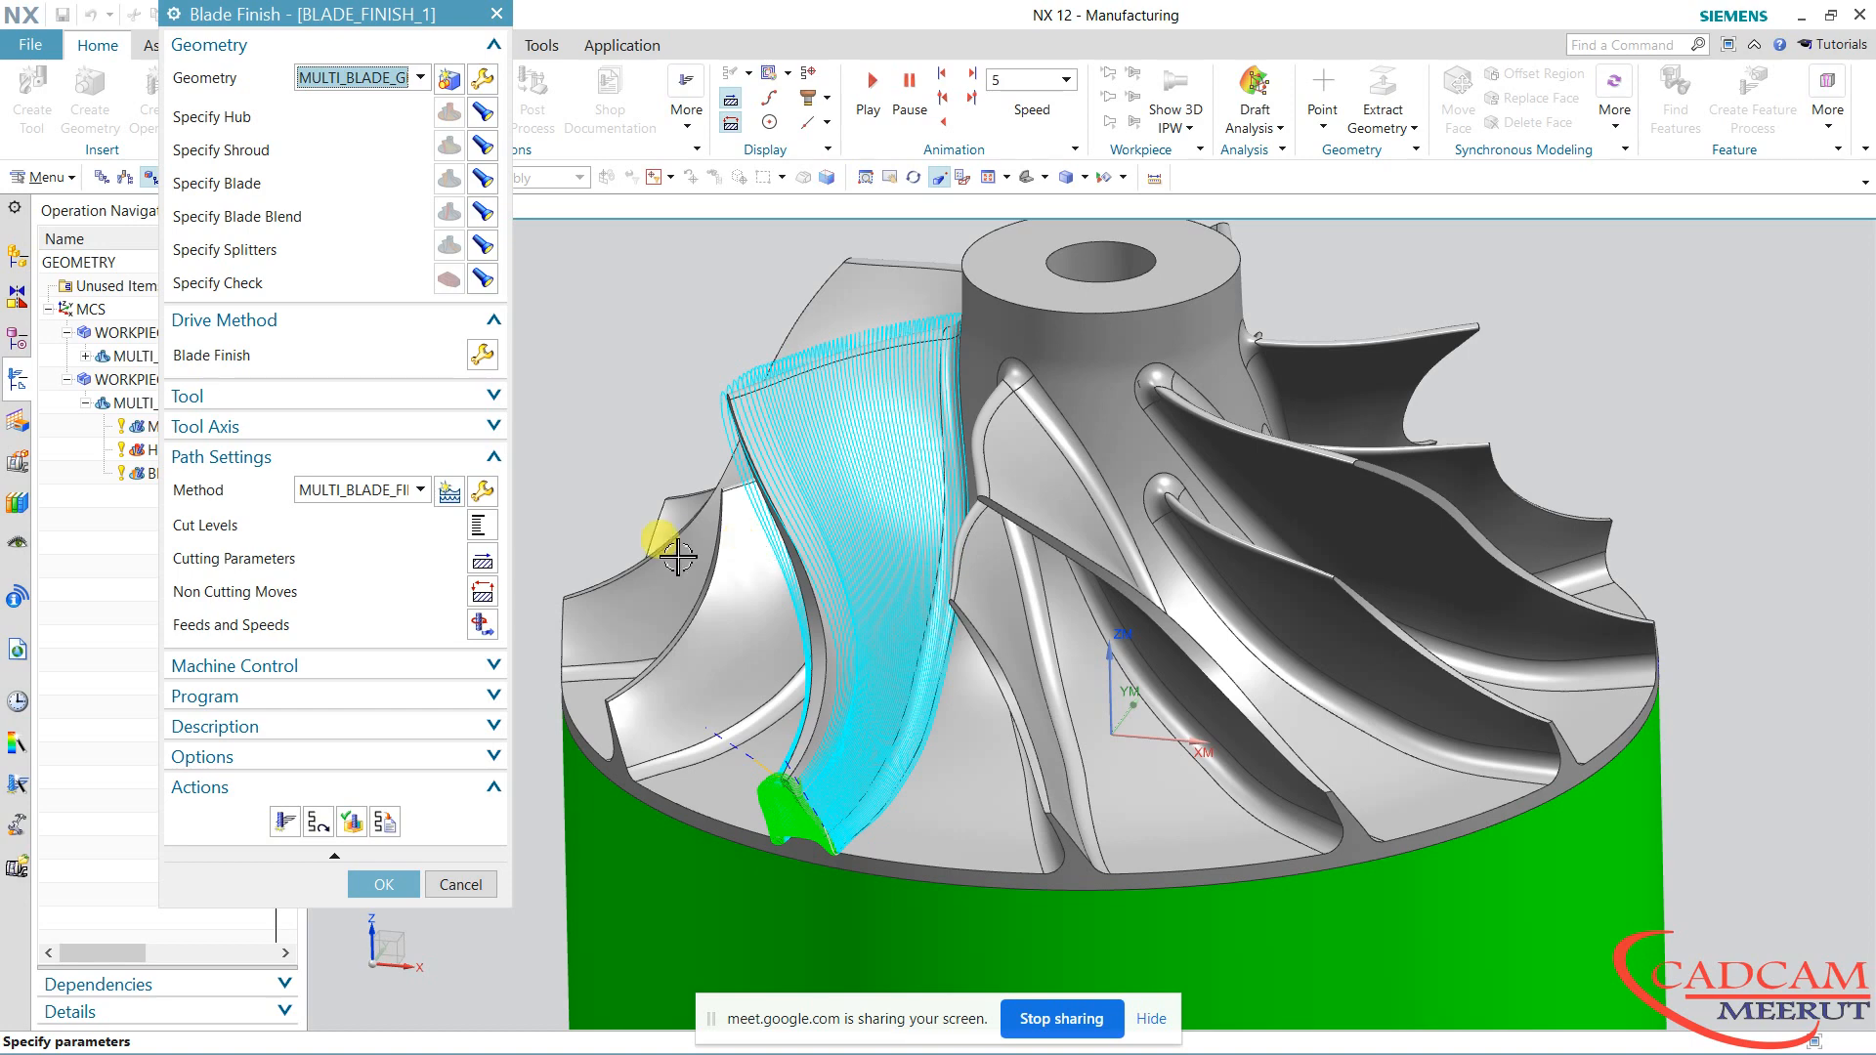
Replay the main blade's finishing tool path in the visualization, and stop the replay partway
left_click(352, 823)
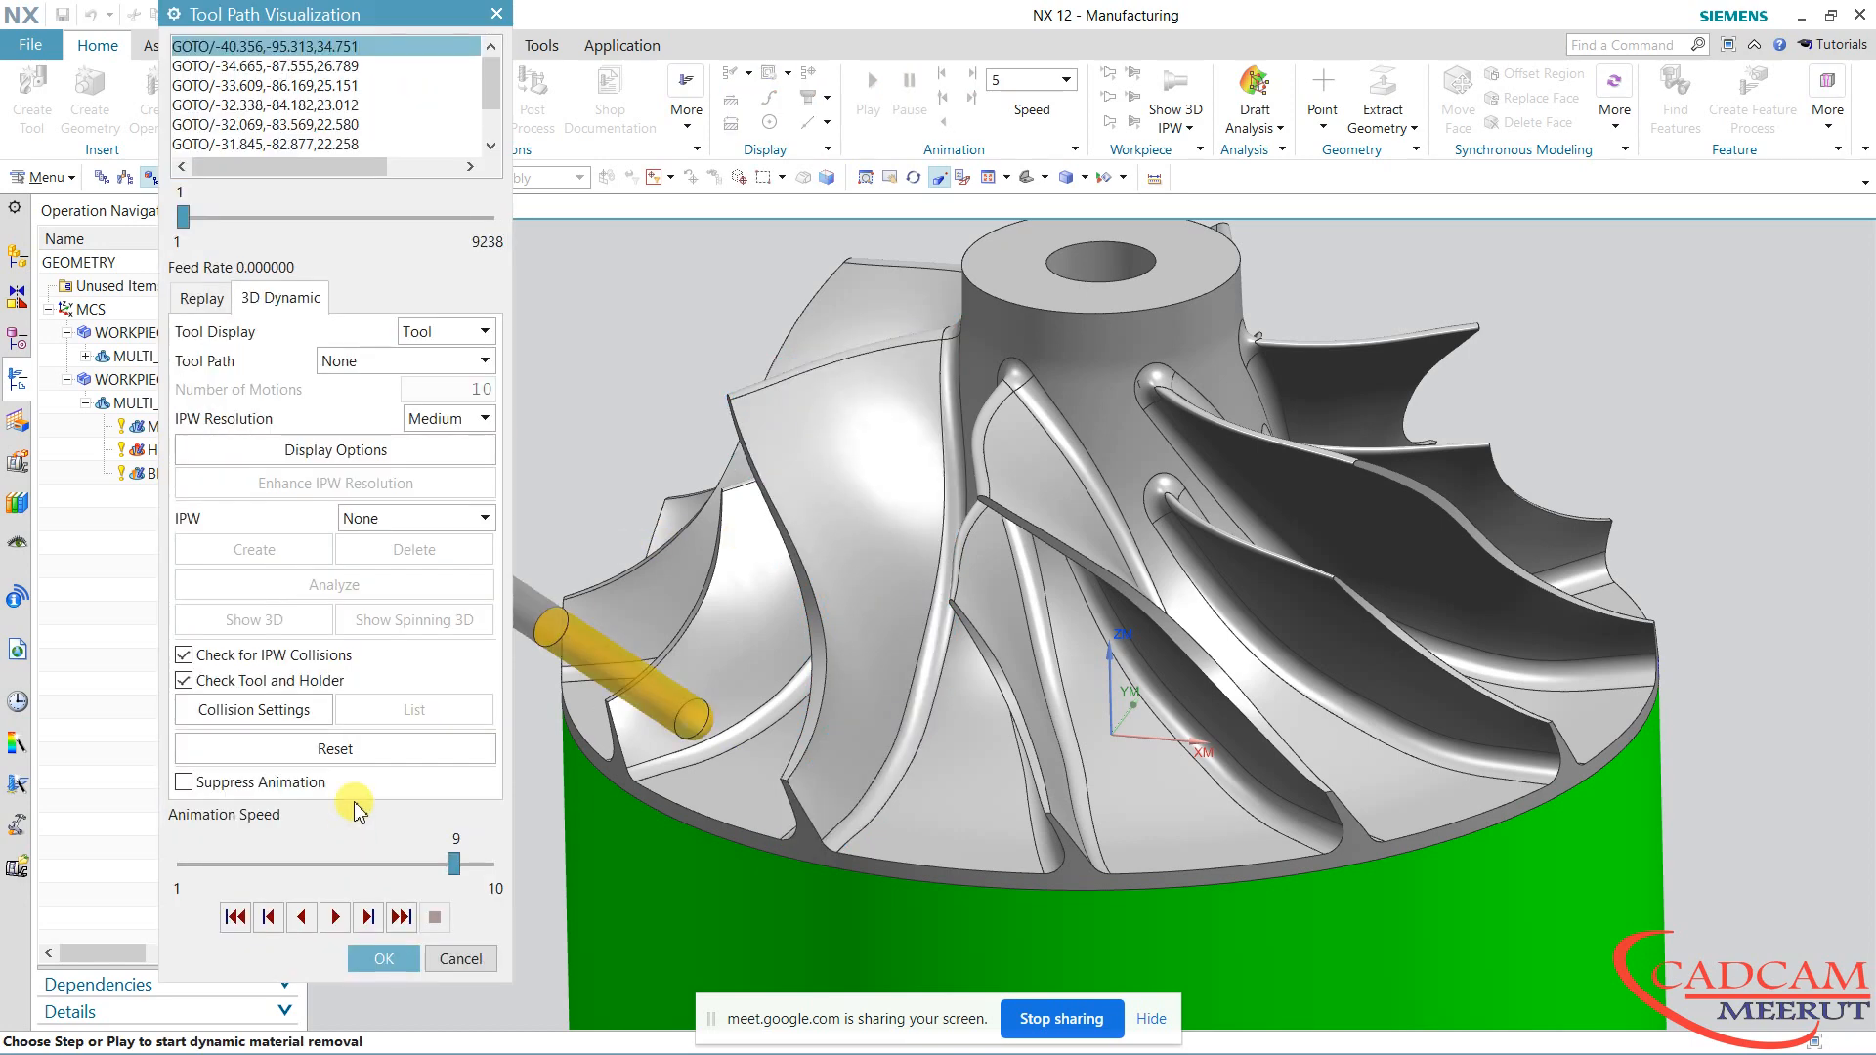
left_click(202, 298)
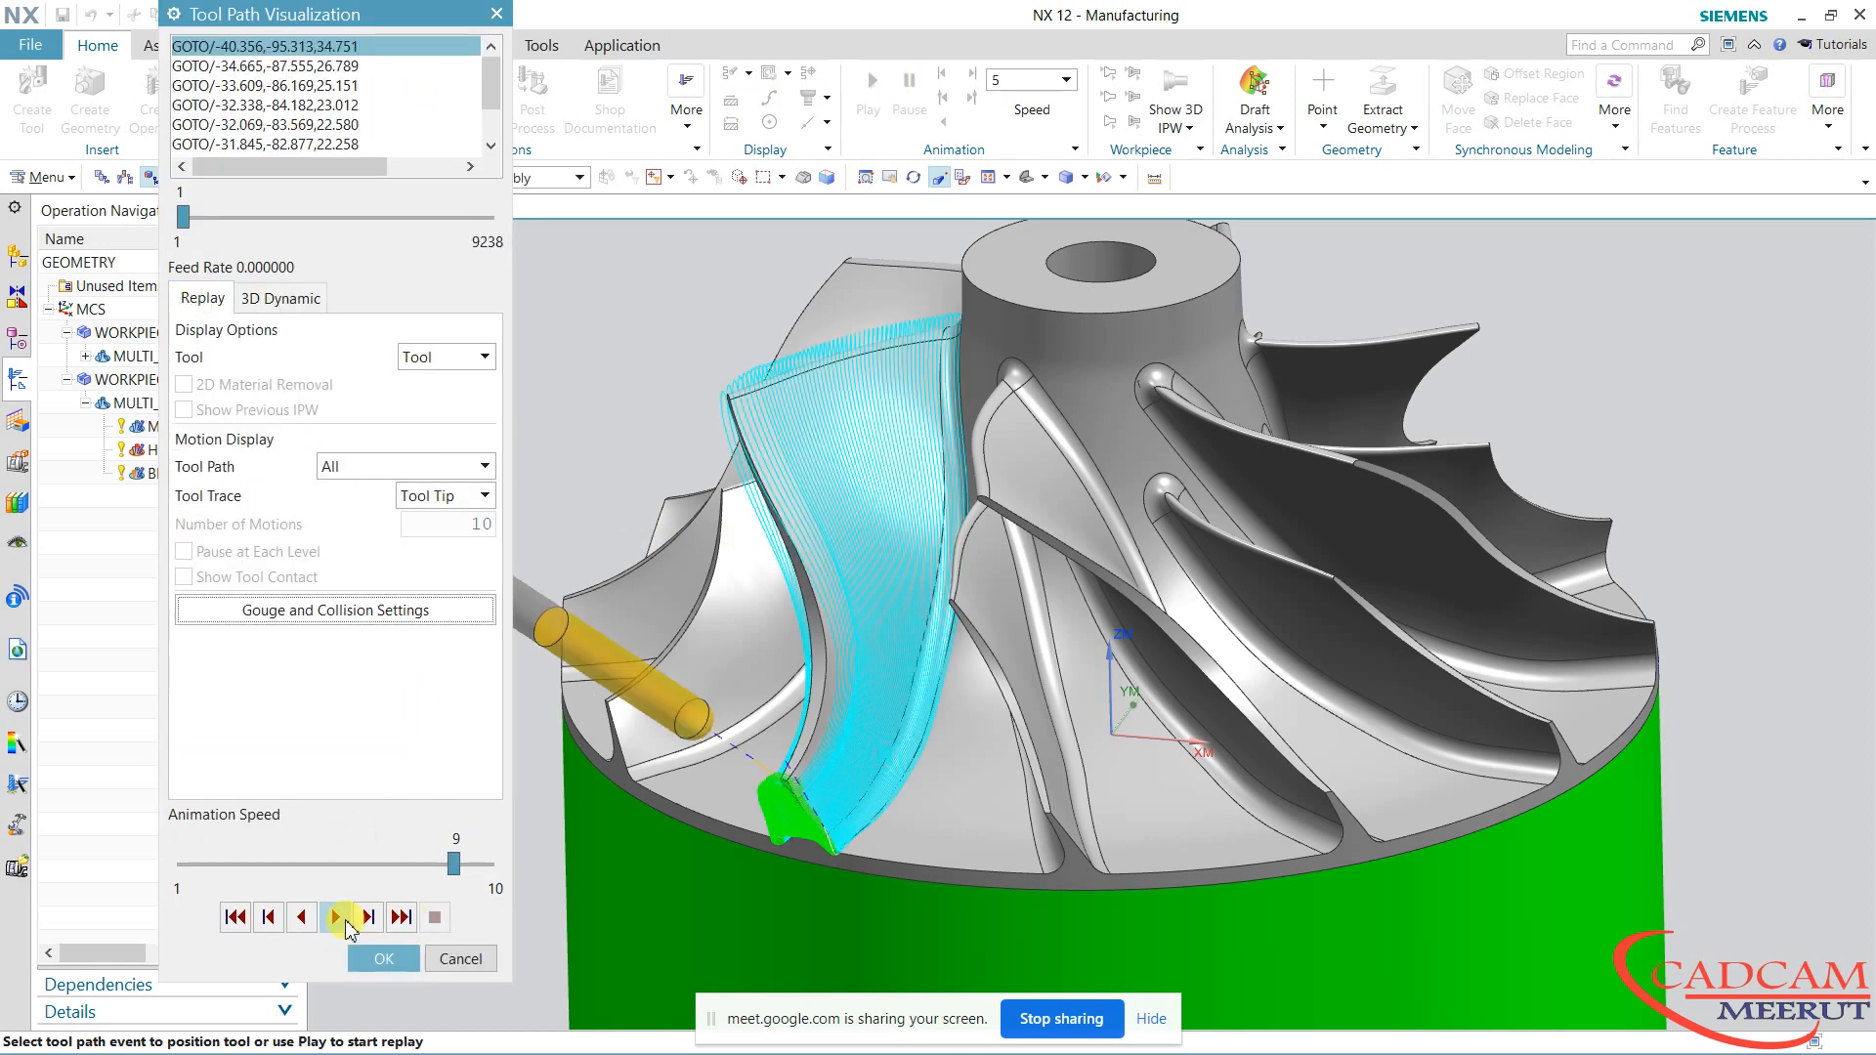
left_click(336, 917)
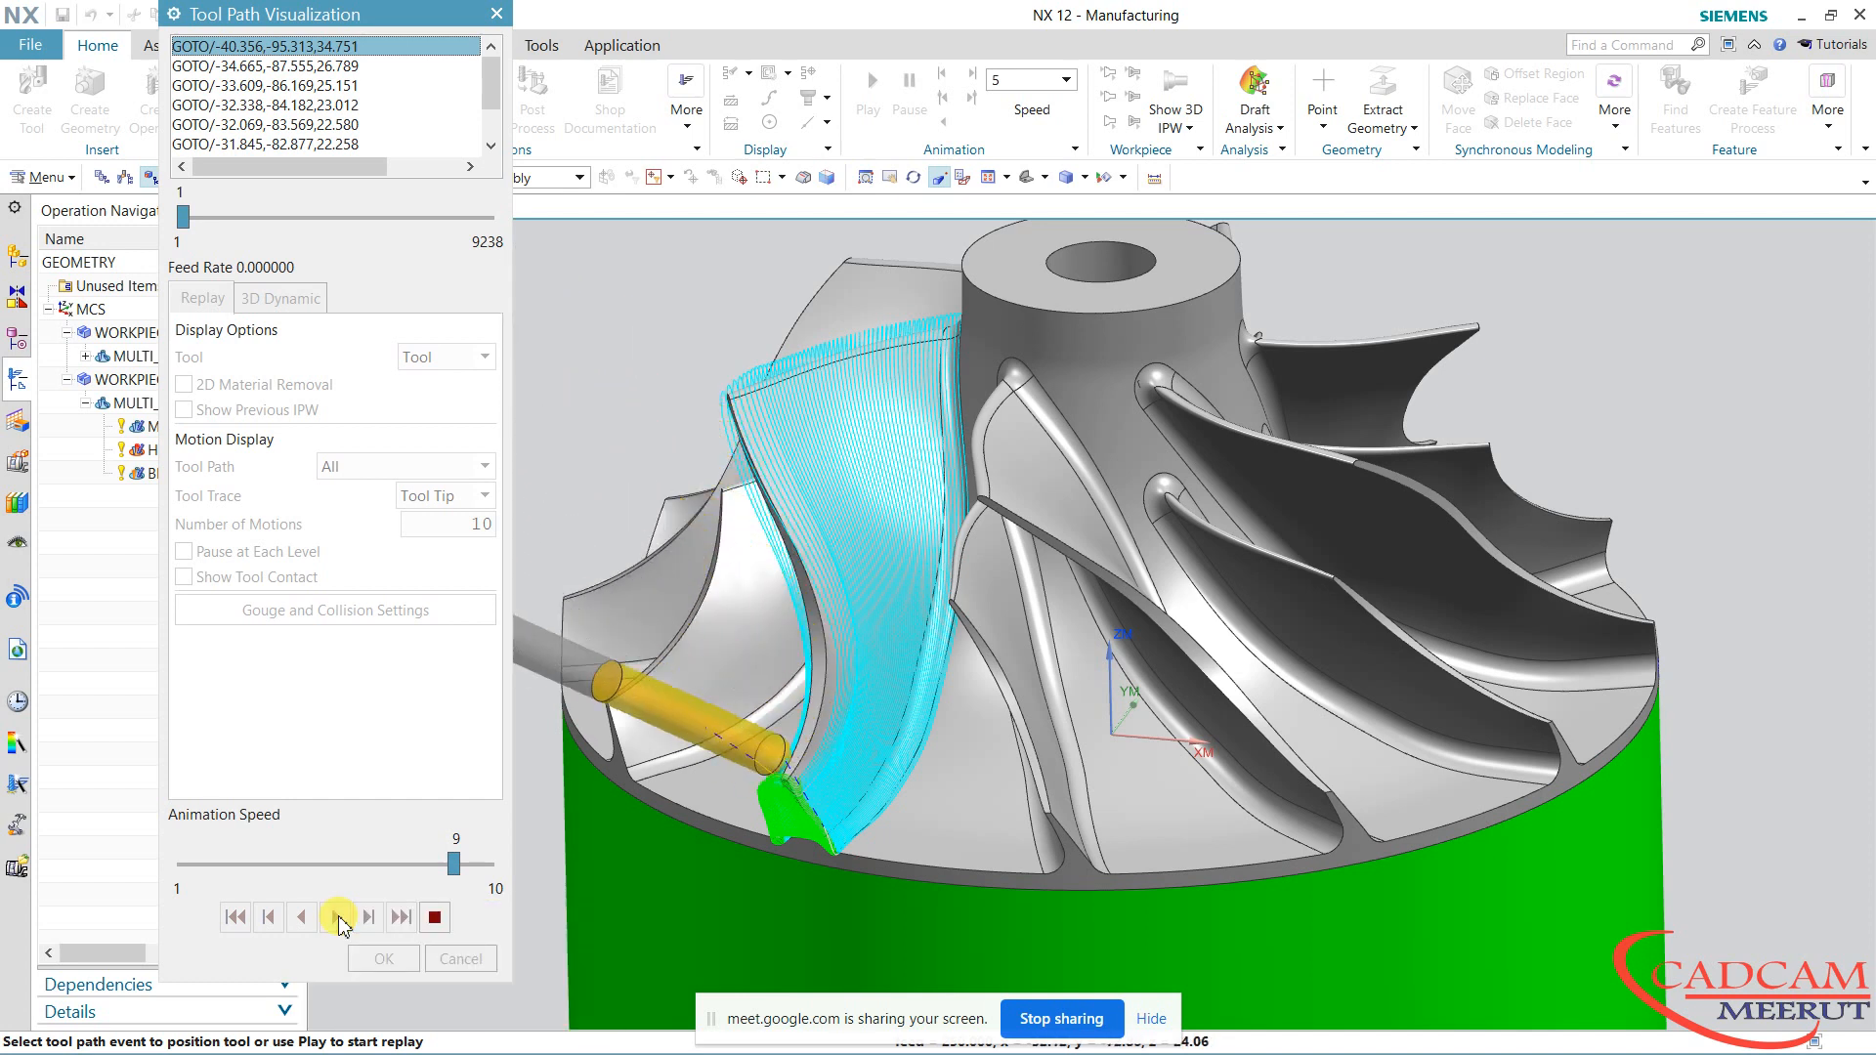
left_click(439, 915)
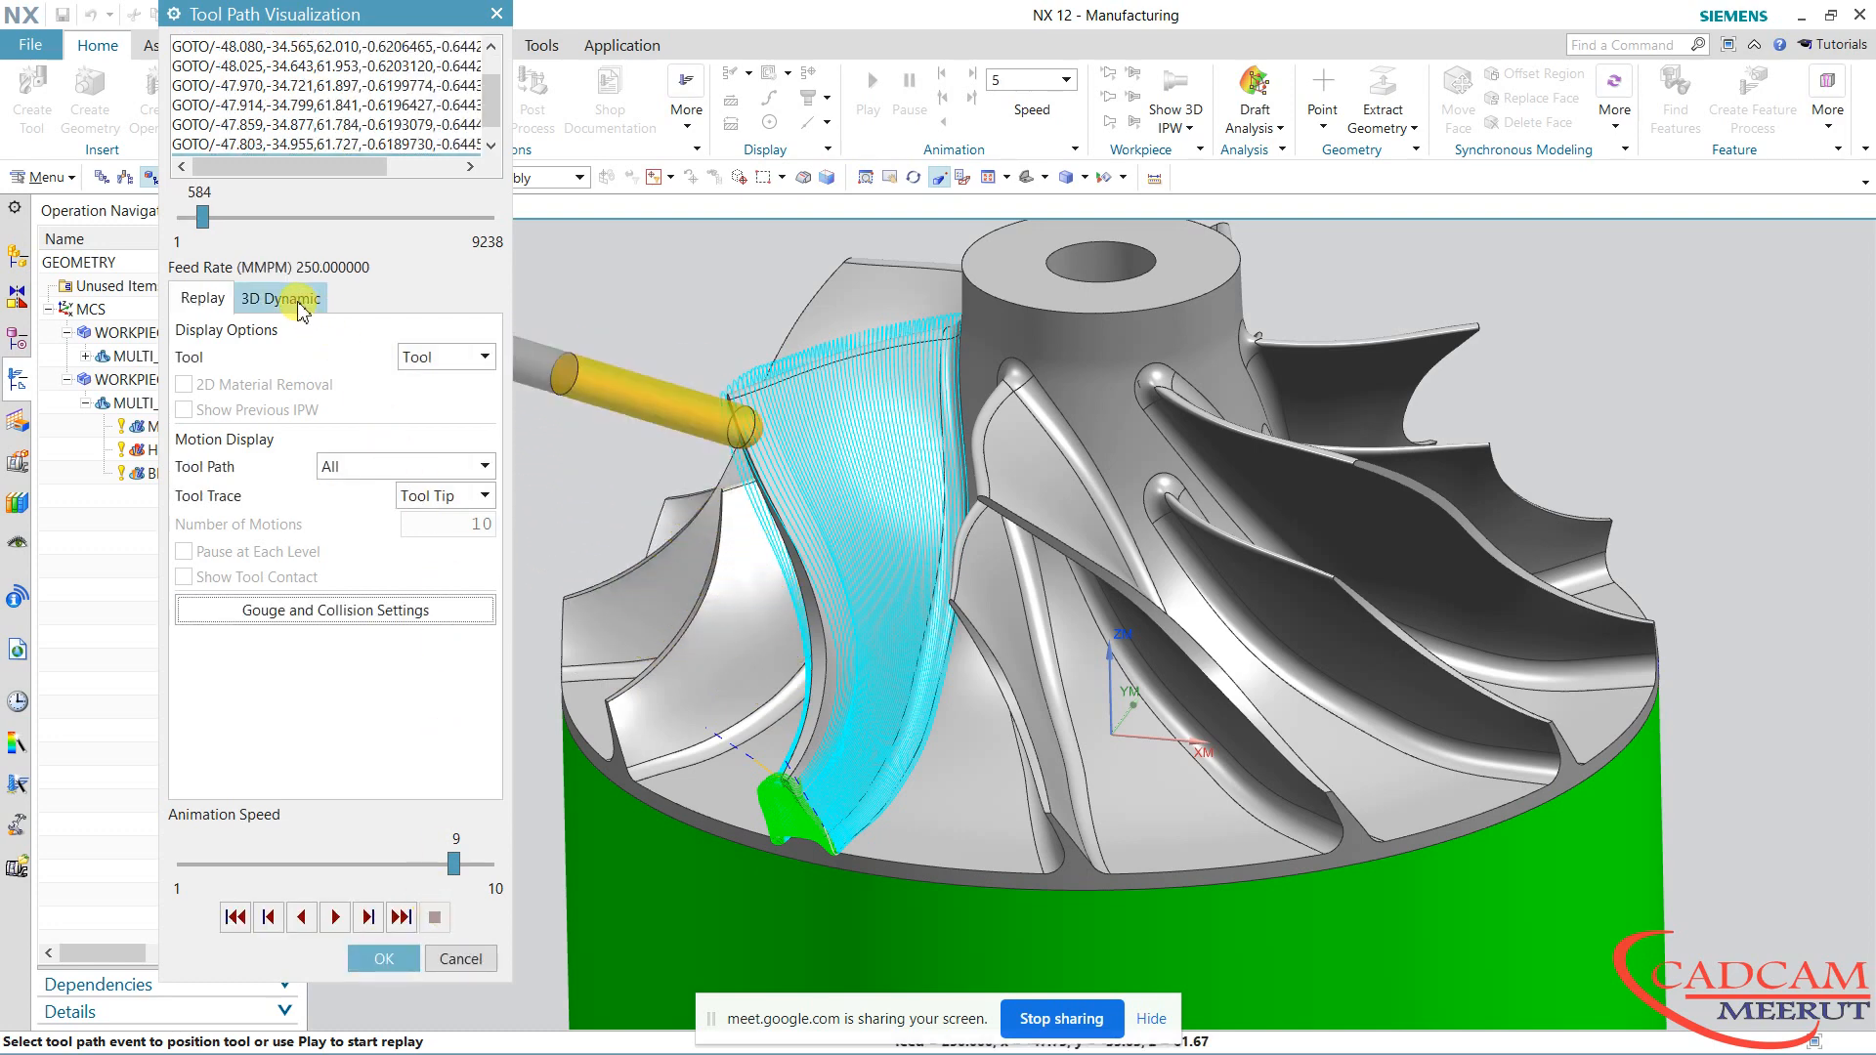
Run the 3D Dynamic material-removal simulation for BLADE_FINISH_1, and accept the operation
left_click(293, 299)
left_click(334, 917)
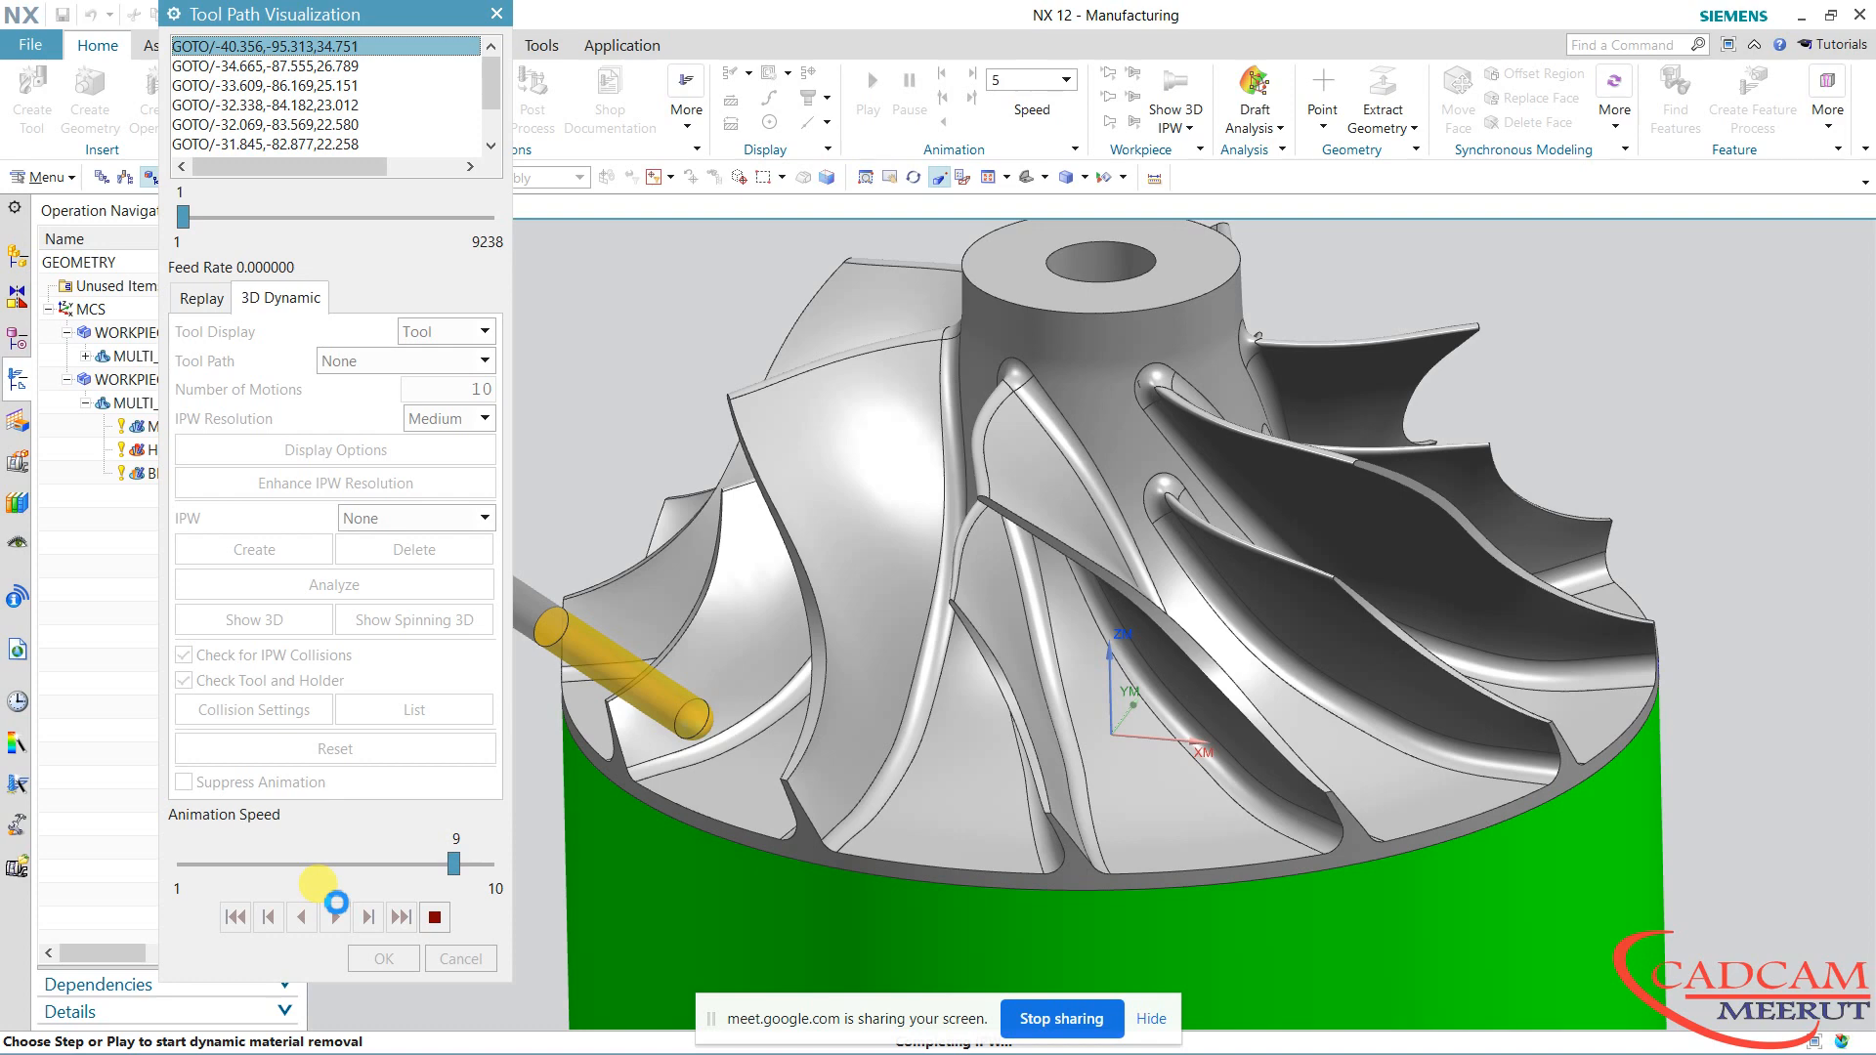
left_click(336, 905)
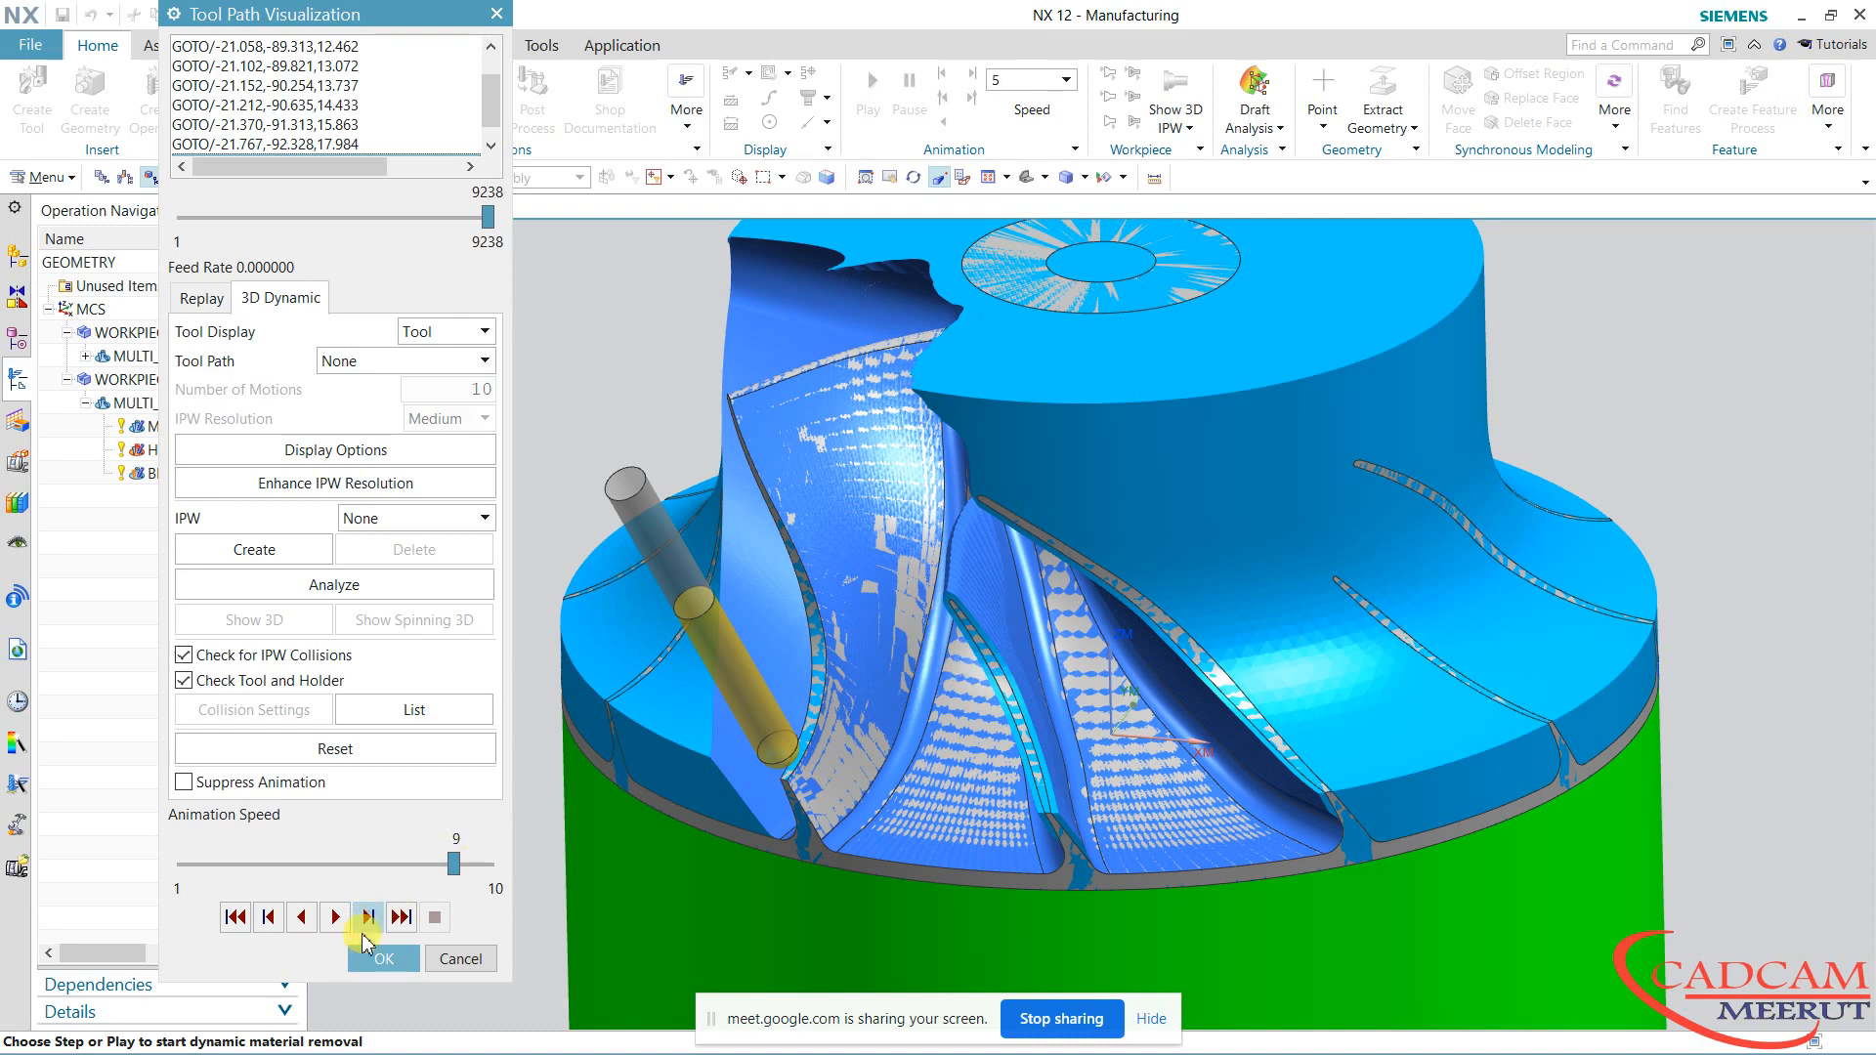
left_click(384, 958)
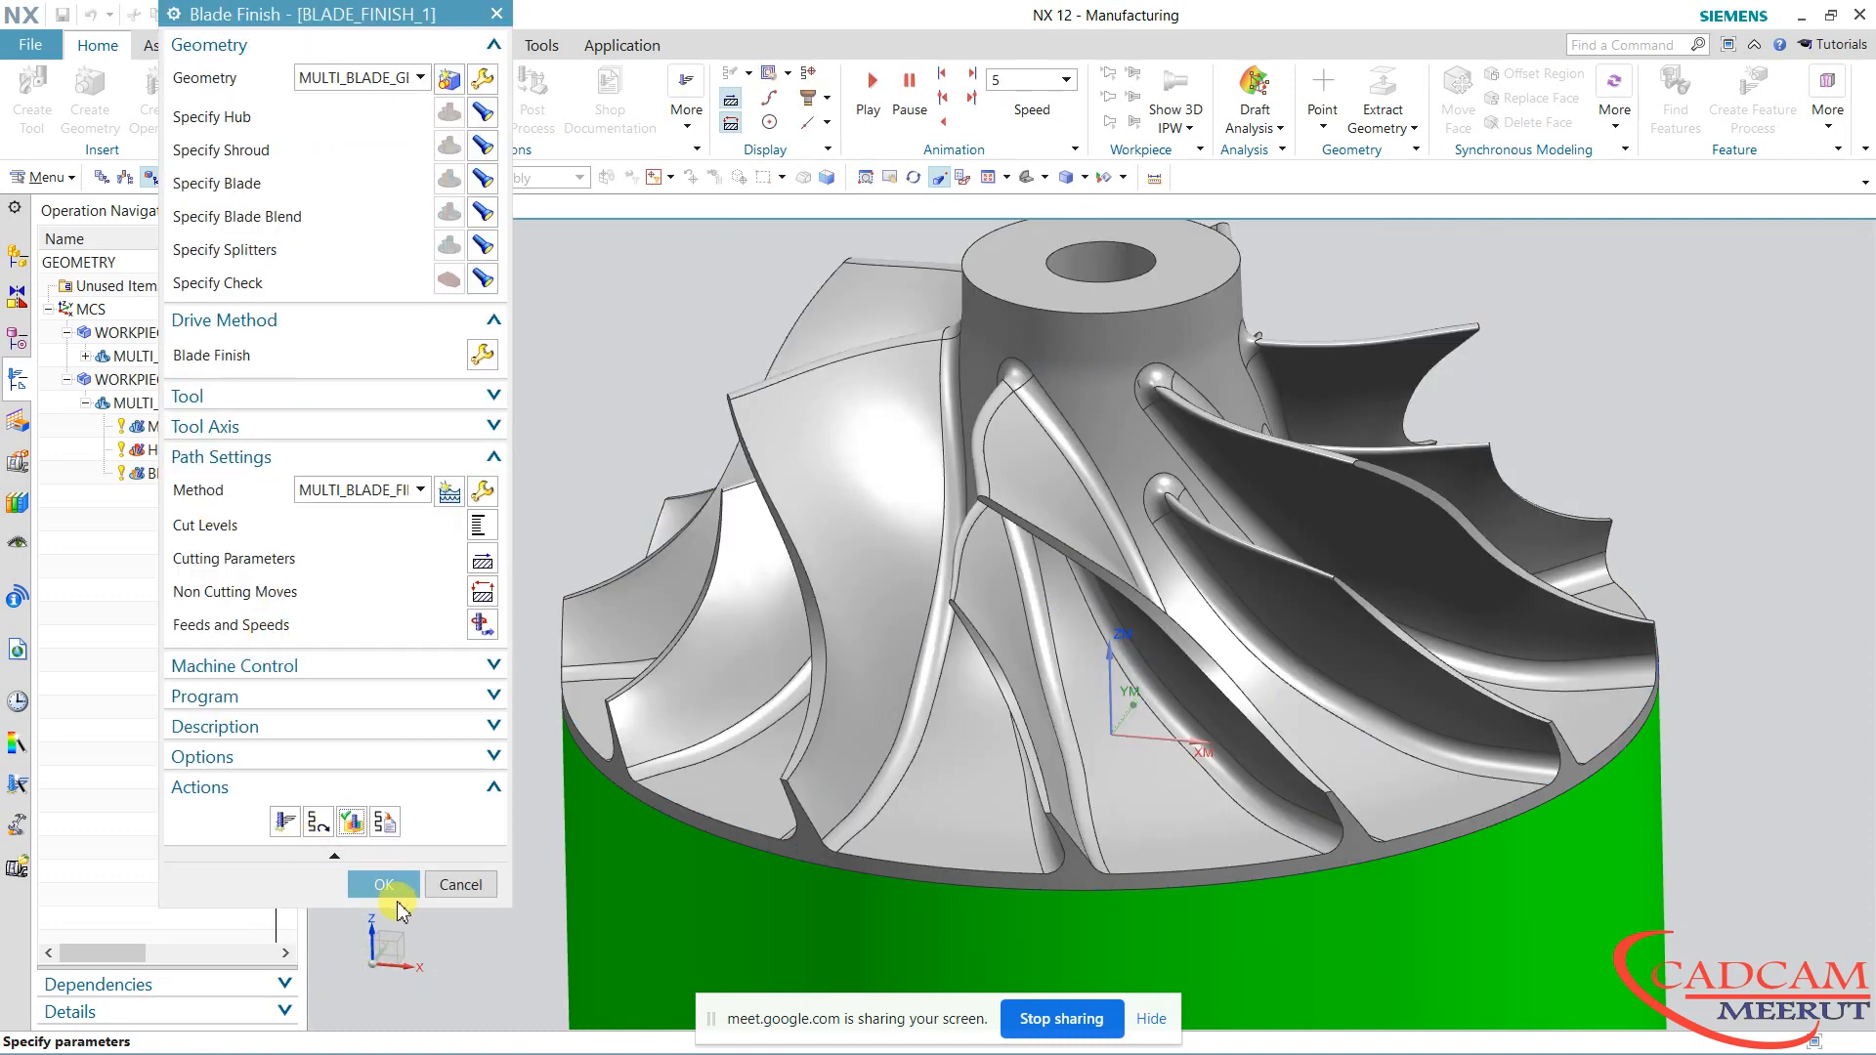
left_click(370, 884)
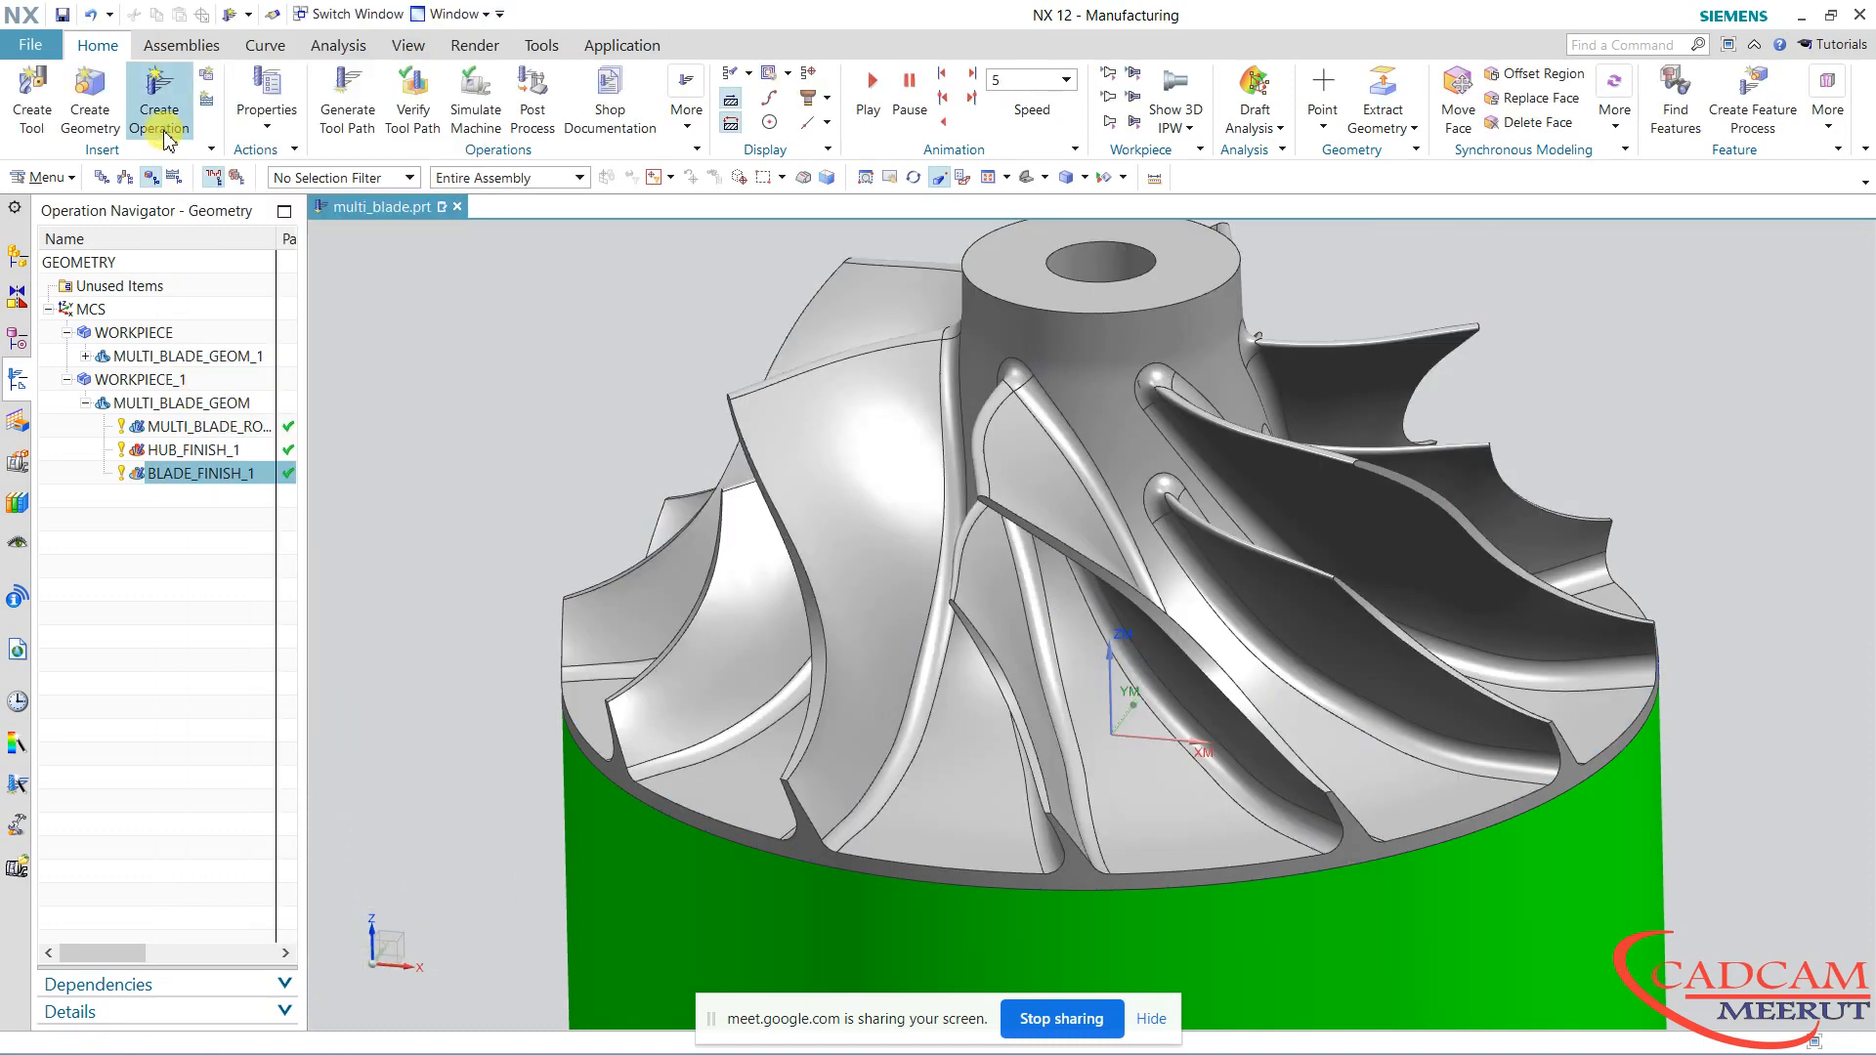
Create the Blade Finish operation BLADE_FINISH_2 with Splitter 1 as the geometry to finish, and generate its tool path
left_click(156, 93)
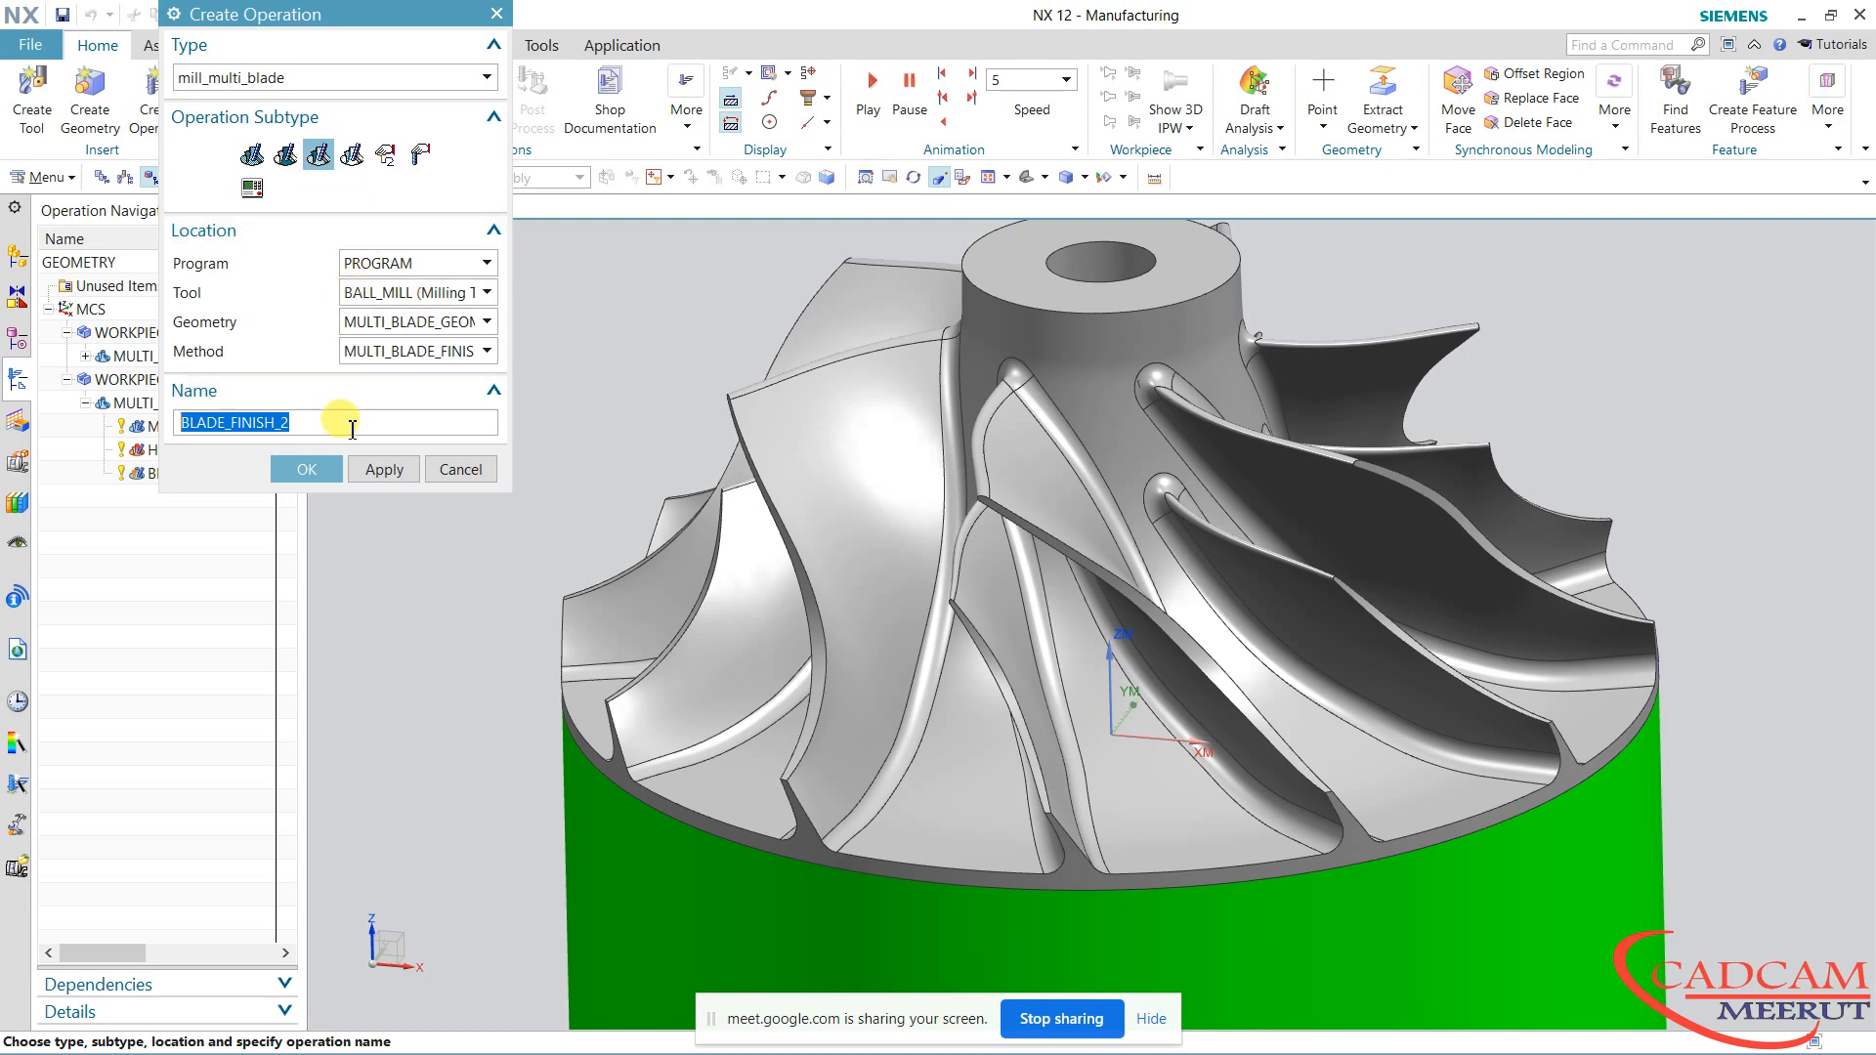
left_click(303, 463)
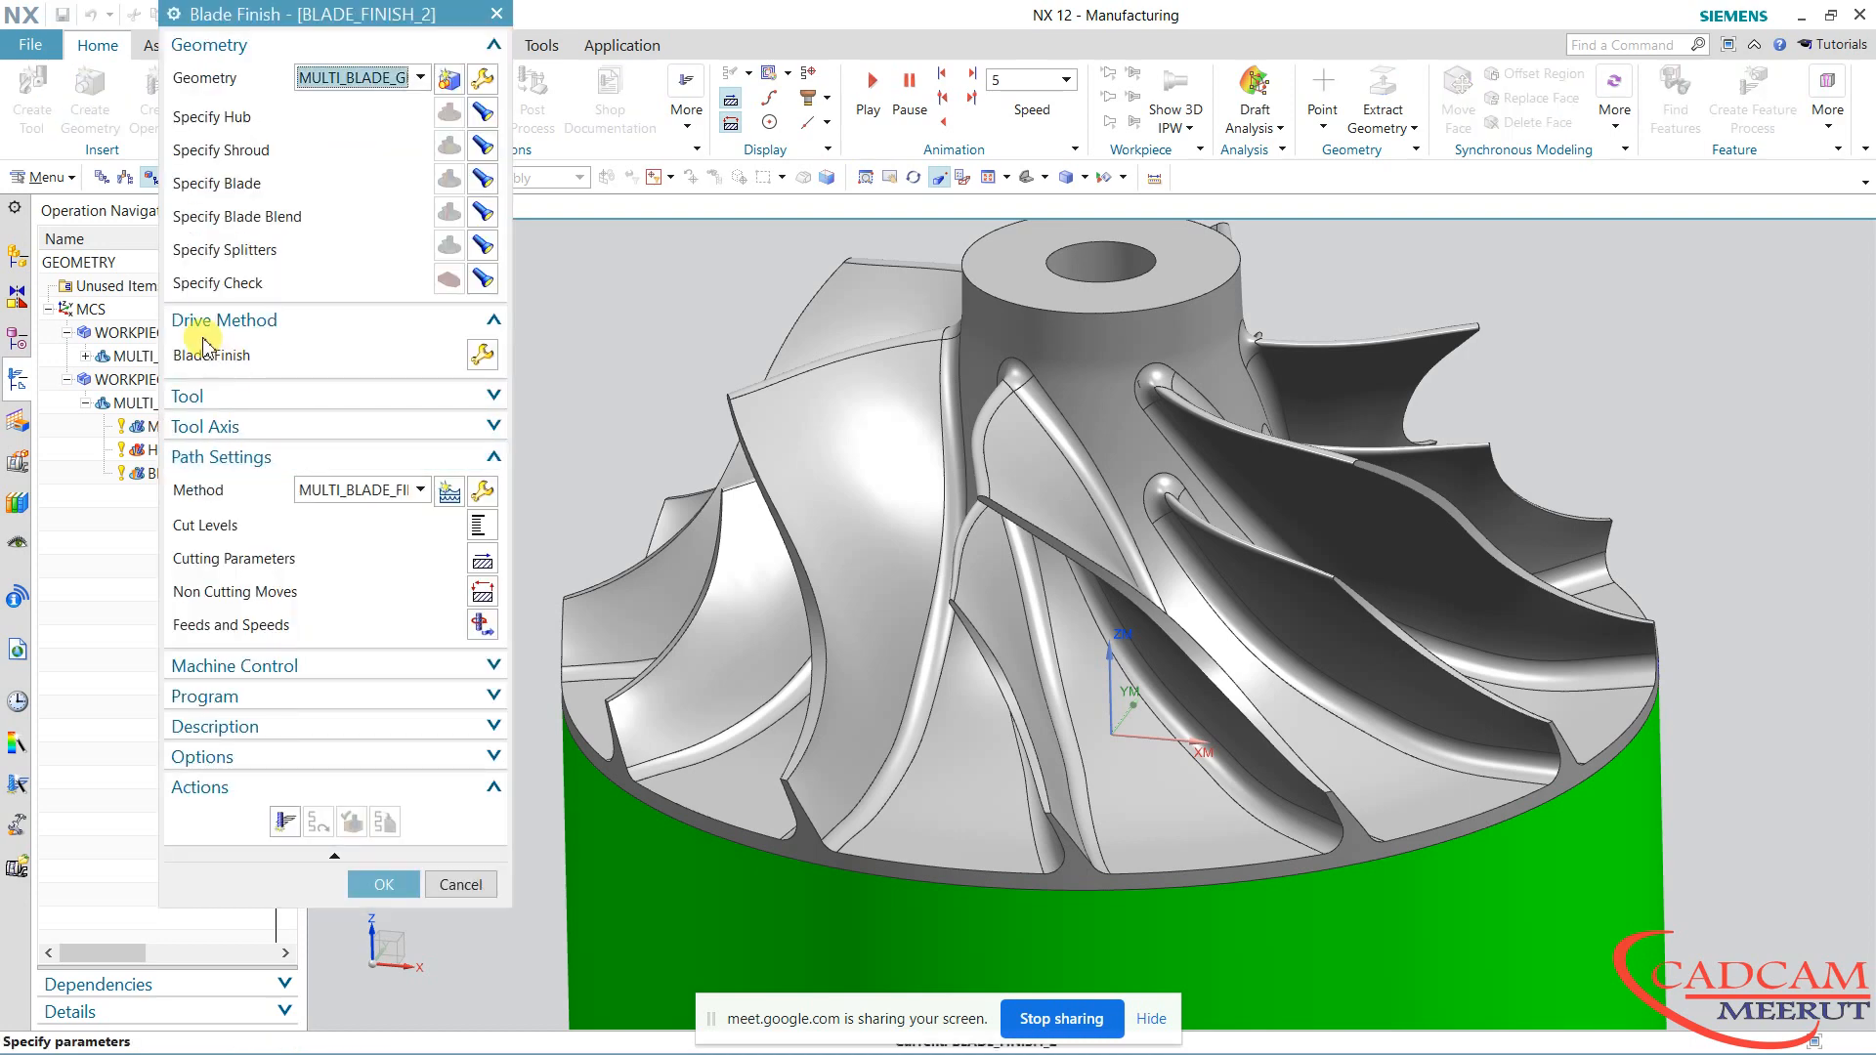
left_click(483, 356)
left_click(391, 77)
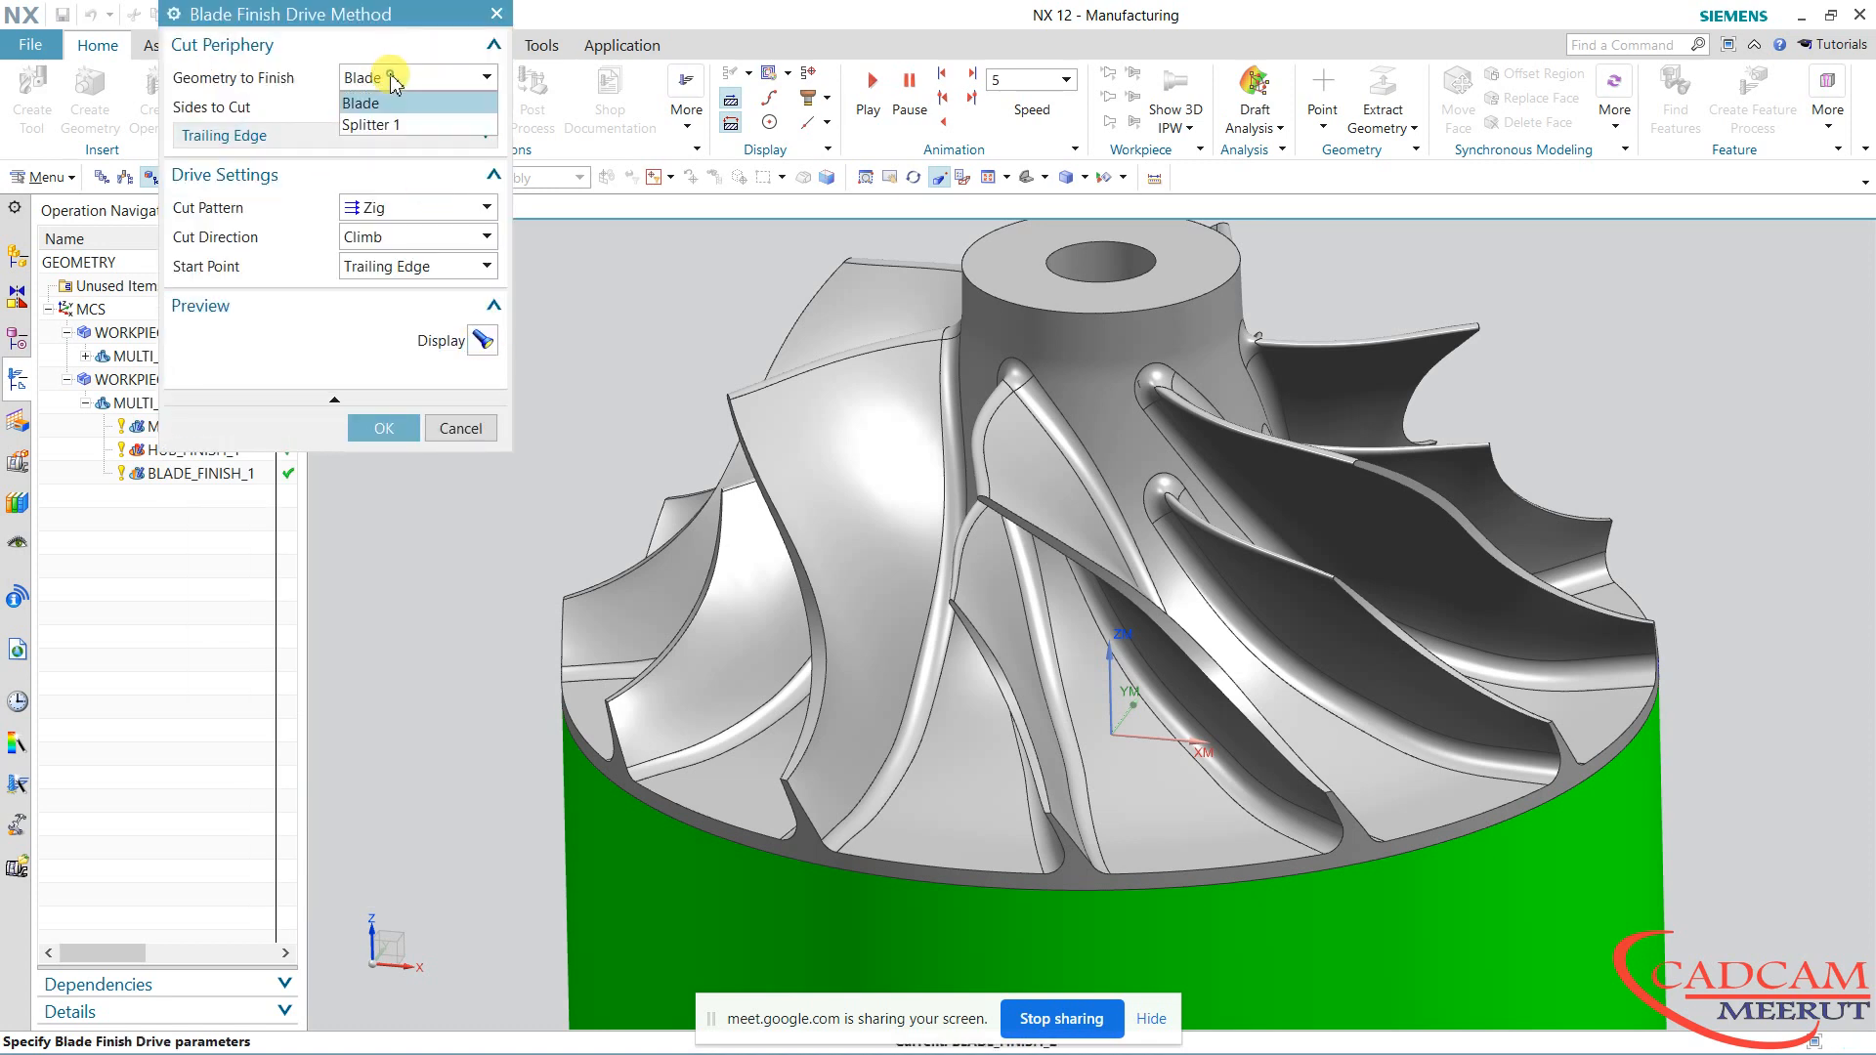
left_click(393, 125)
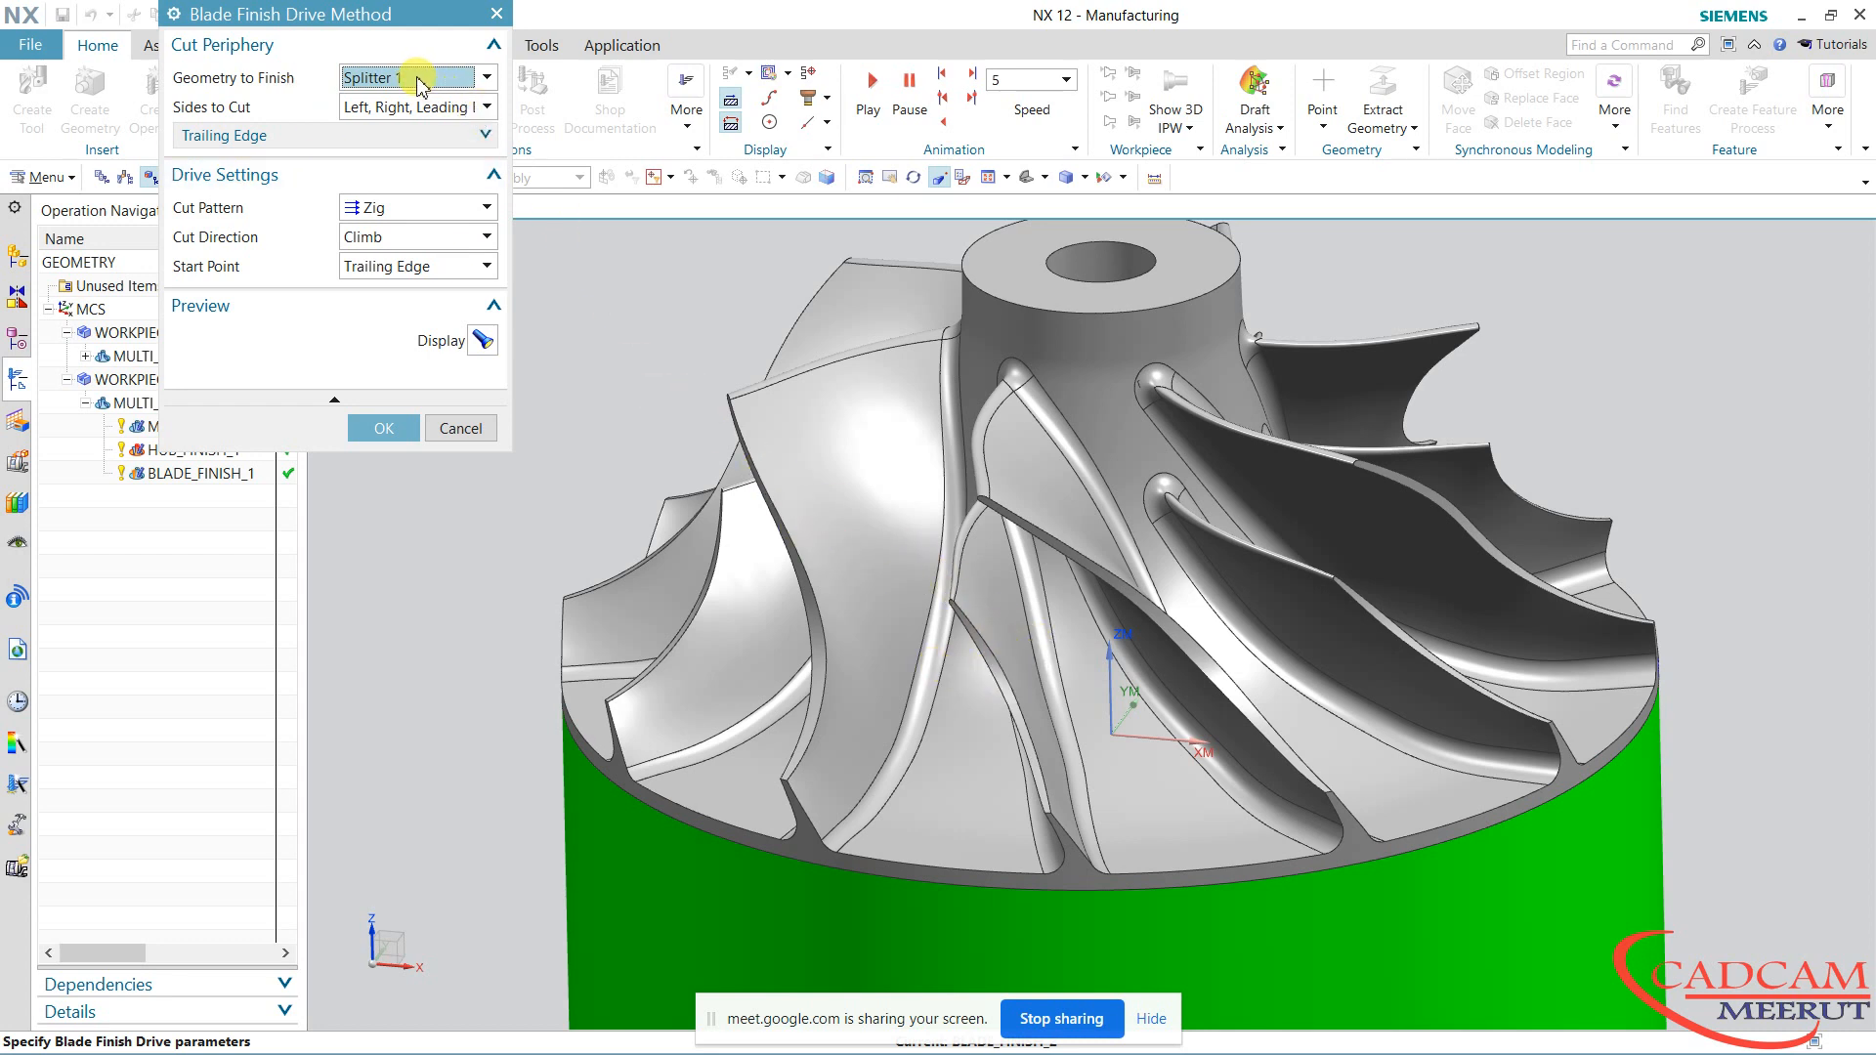
left_click(381, 427)
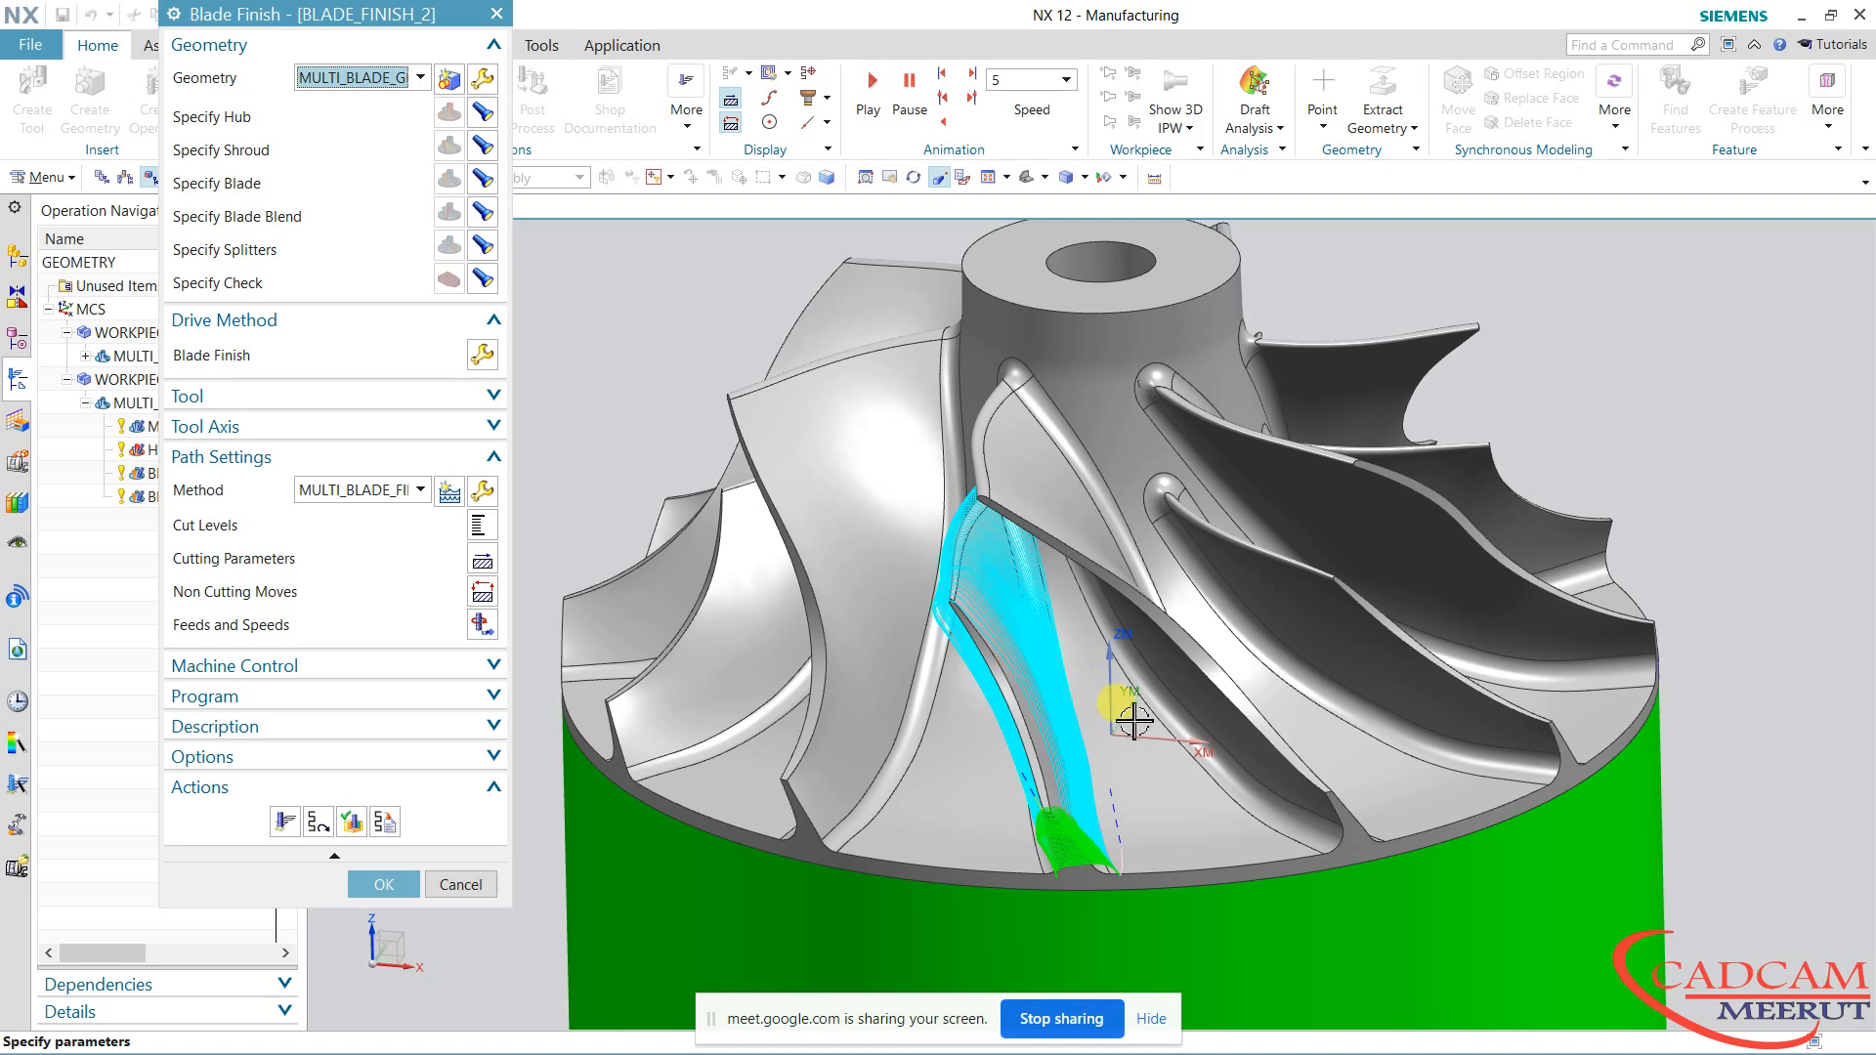
Examine the splitter finishing tool path, open and close its verification without playing it, and accept BLADE_FINISH_2
mouse_move(1161, 702)
middle_mouse_down()
mouse_move(1204, 702)
mouse_move(1164, 695)
middle_mouse_up()
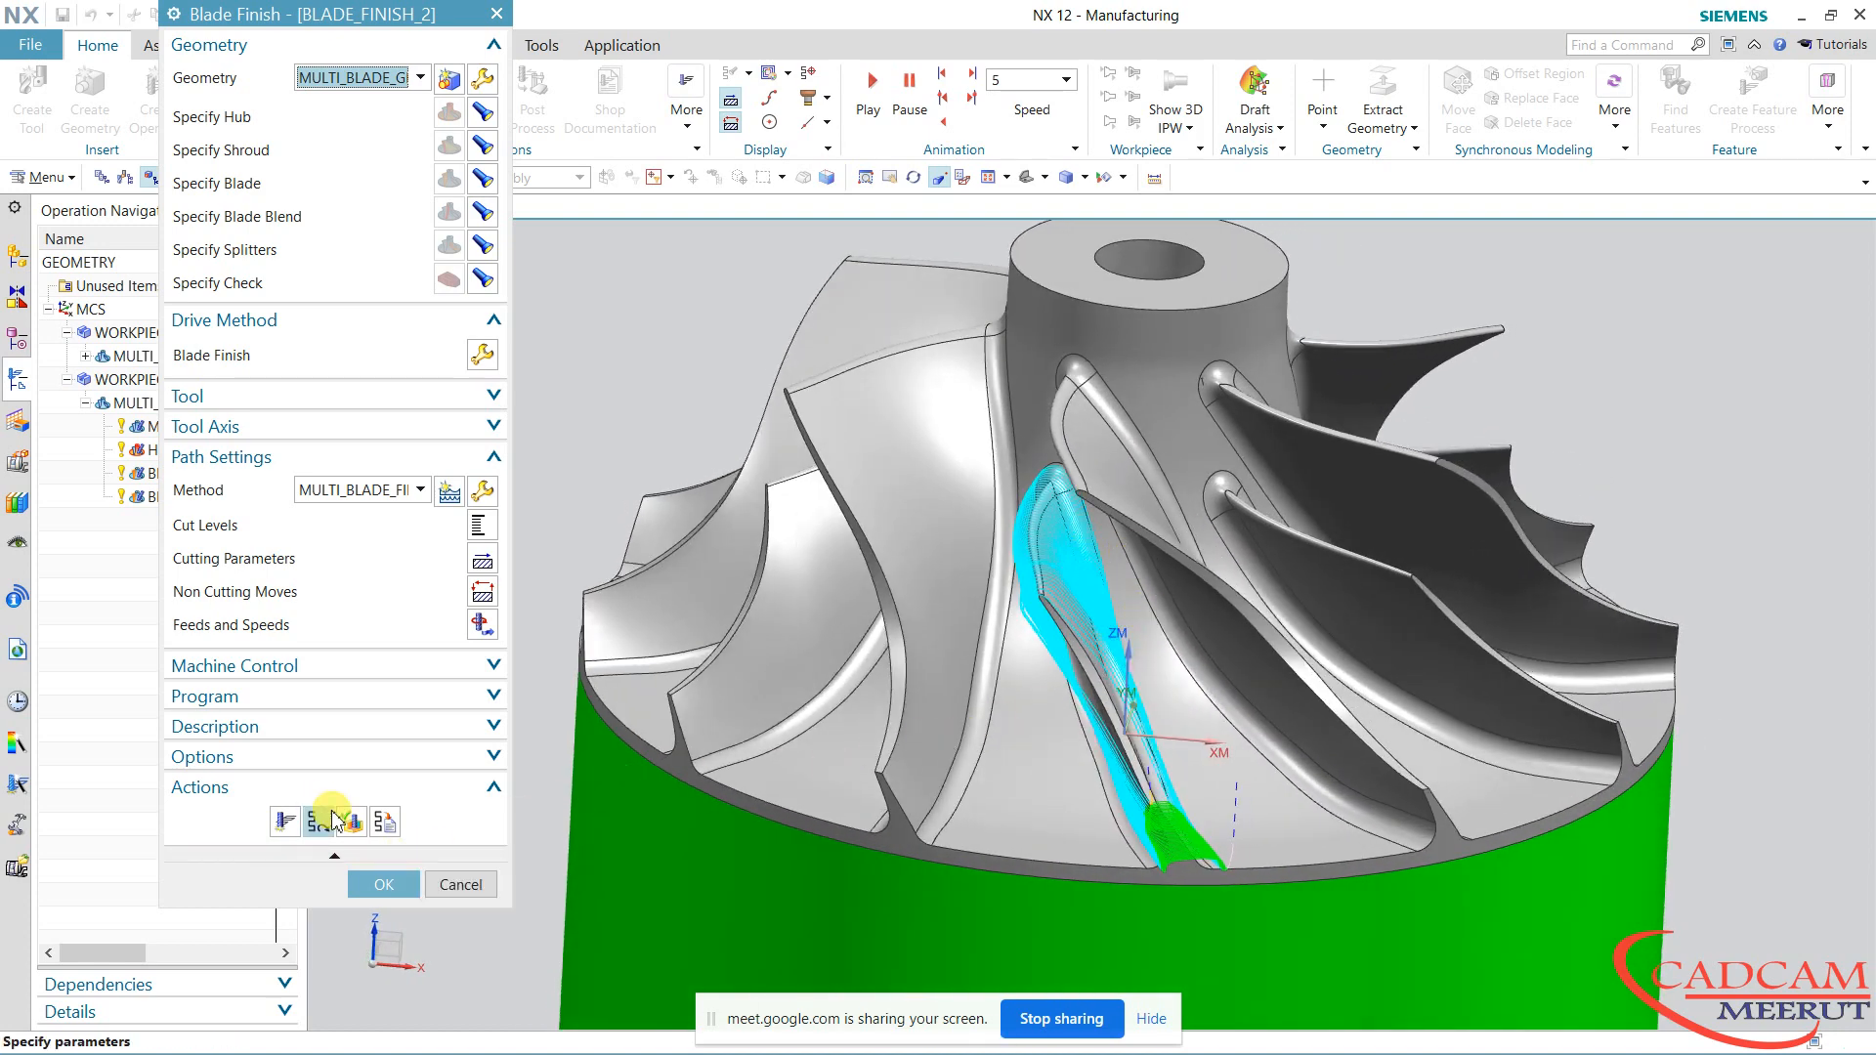
left_click(349, 822)
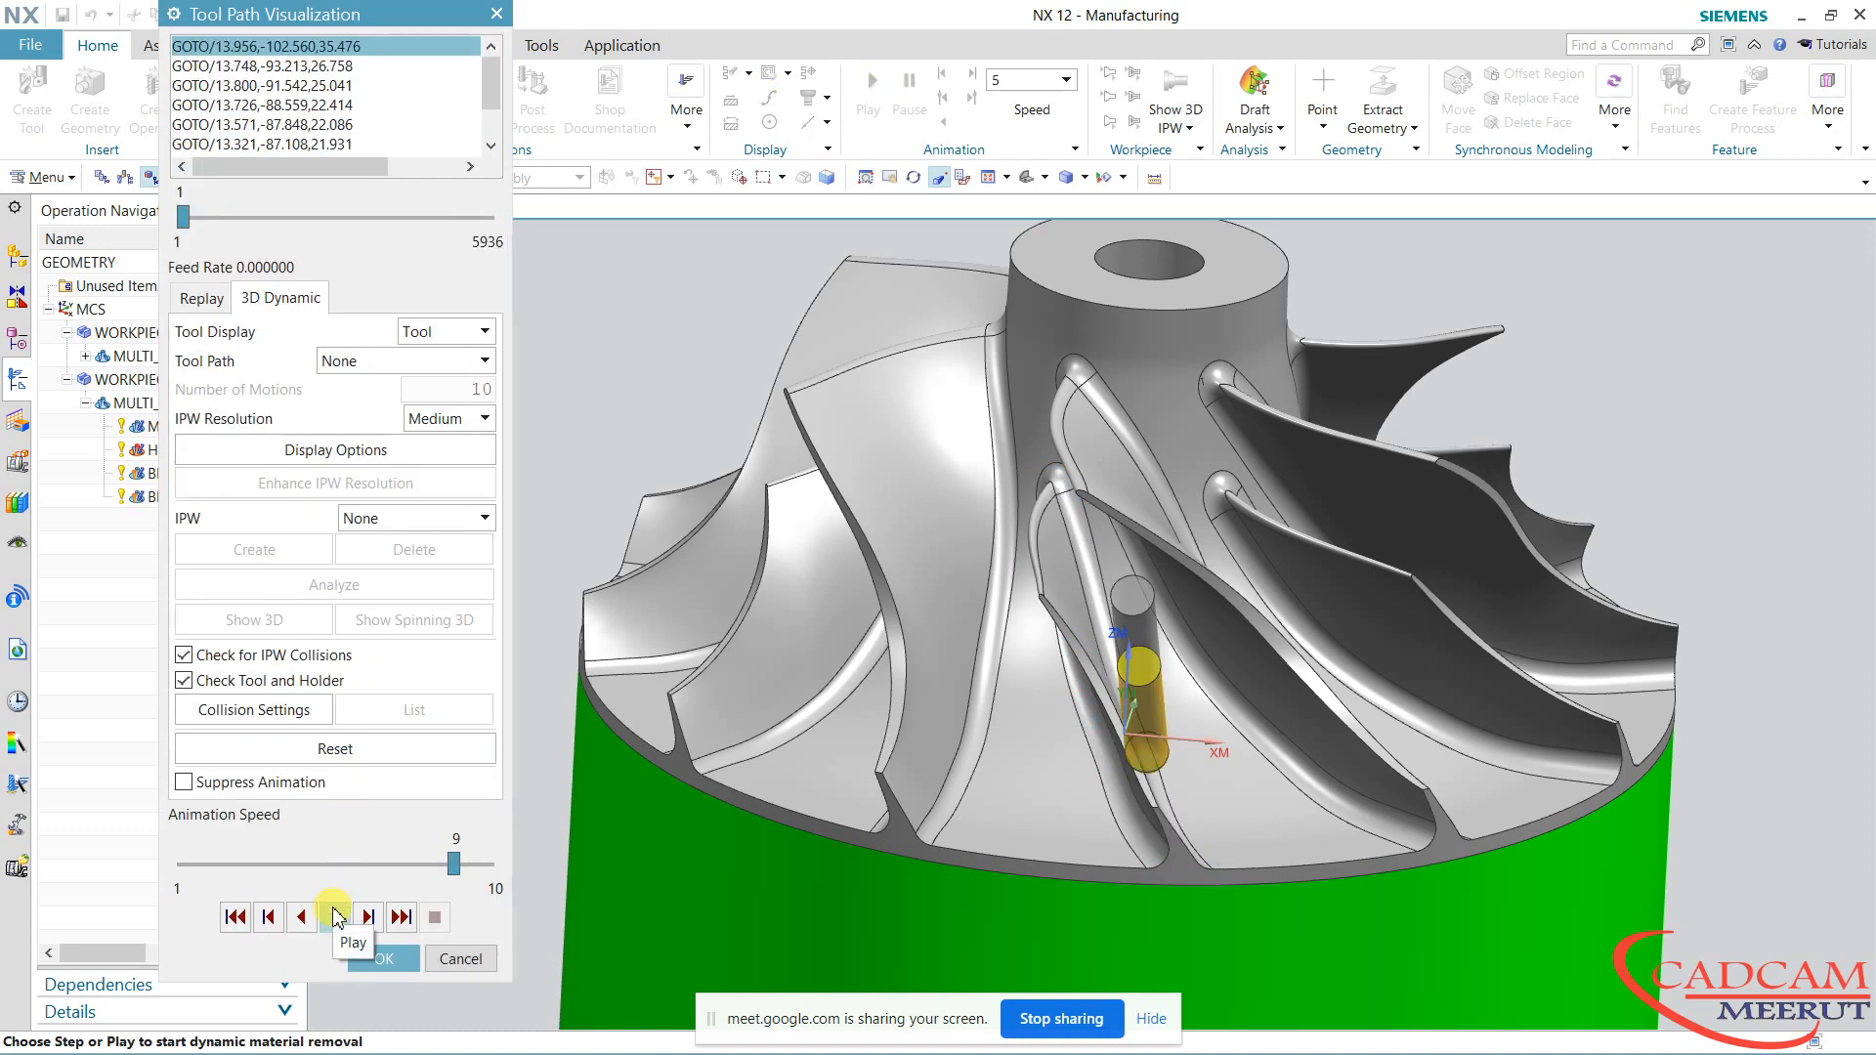
left_click(382, 958)
left_click(384, 884)
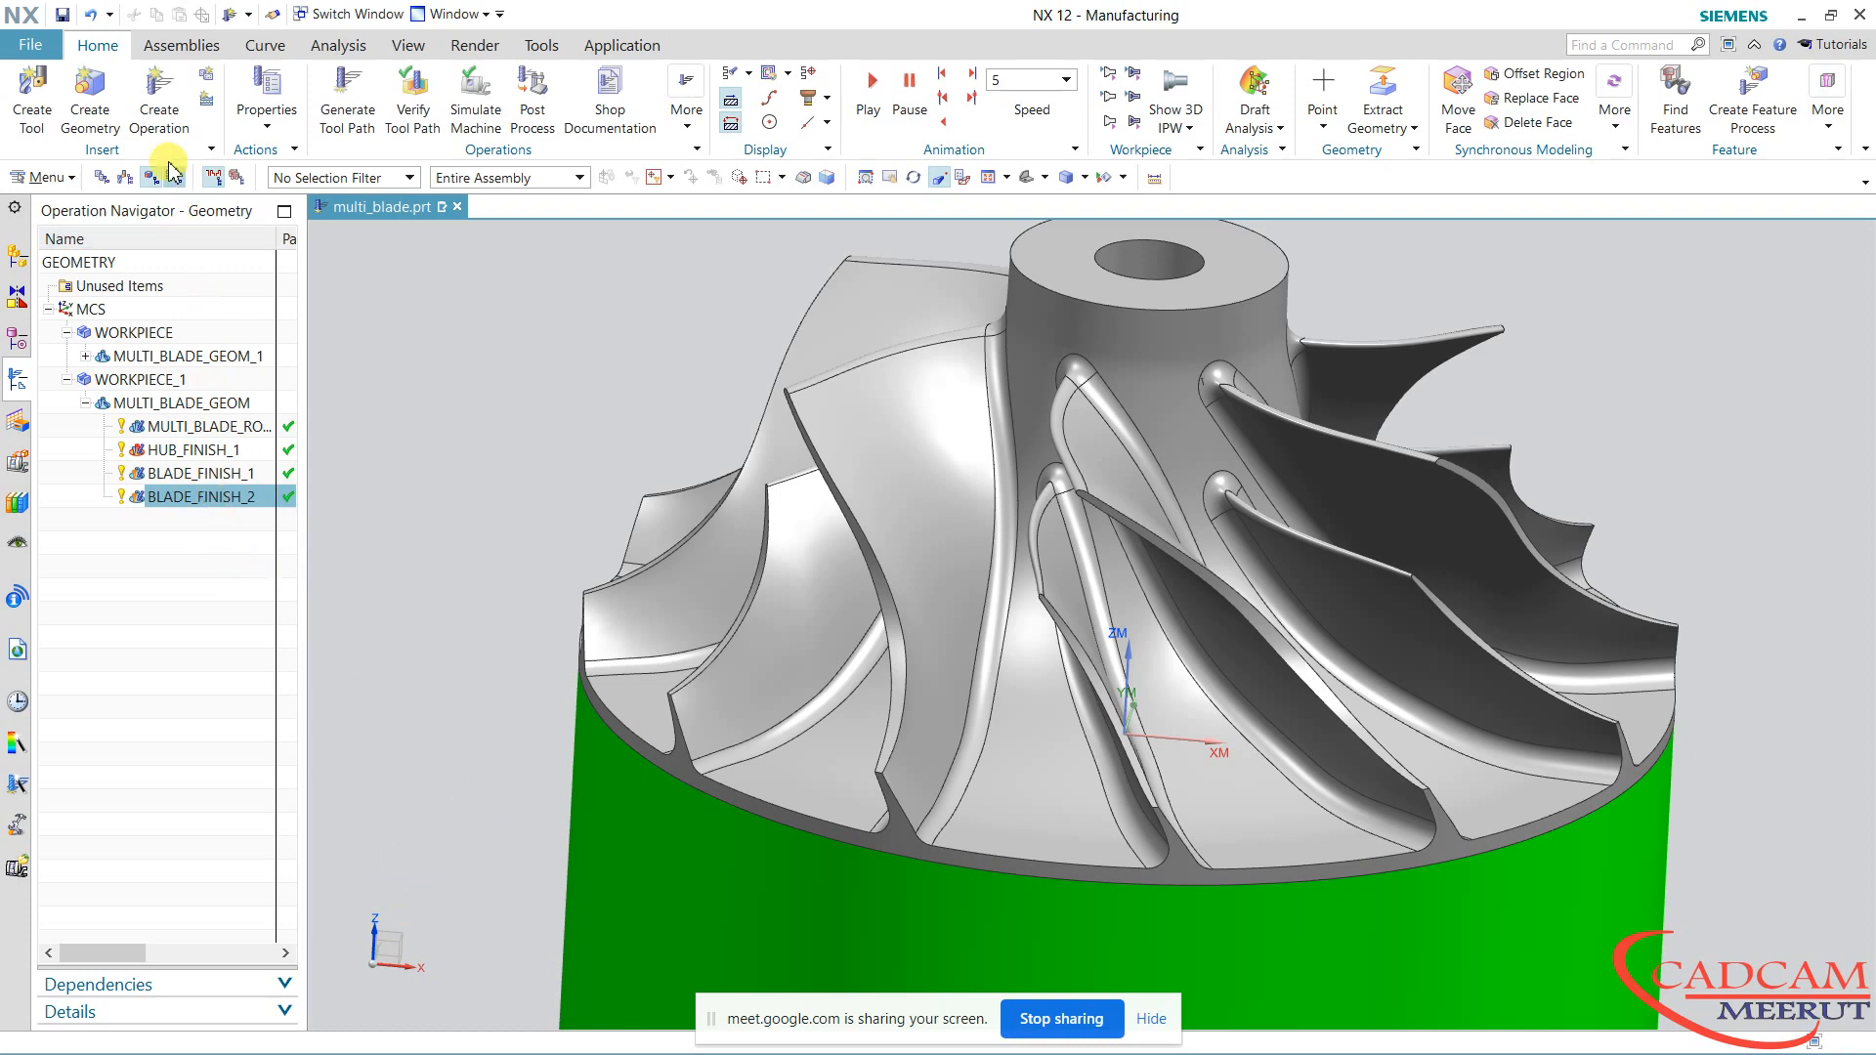
Create a Blend Finish operation for the Blade Blend with the Lower Blend Edge drive mode and Zig pattern, and generate its tool path
left_click(159, 103)
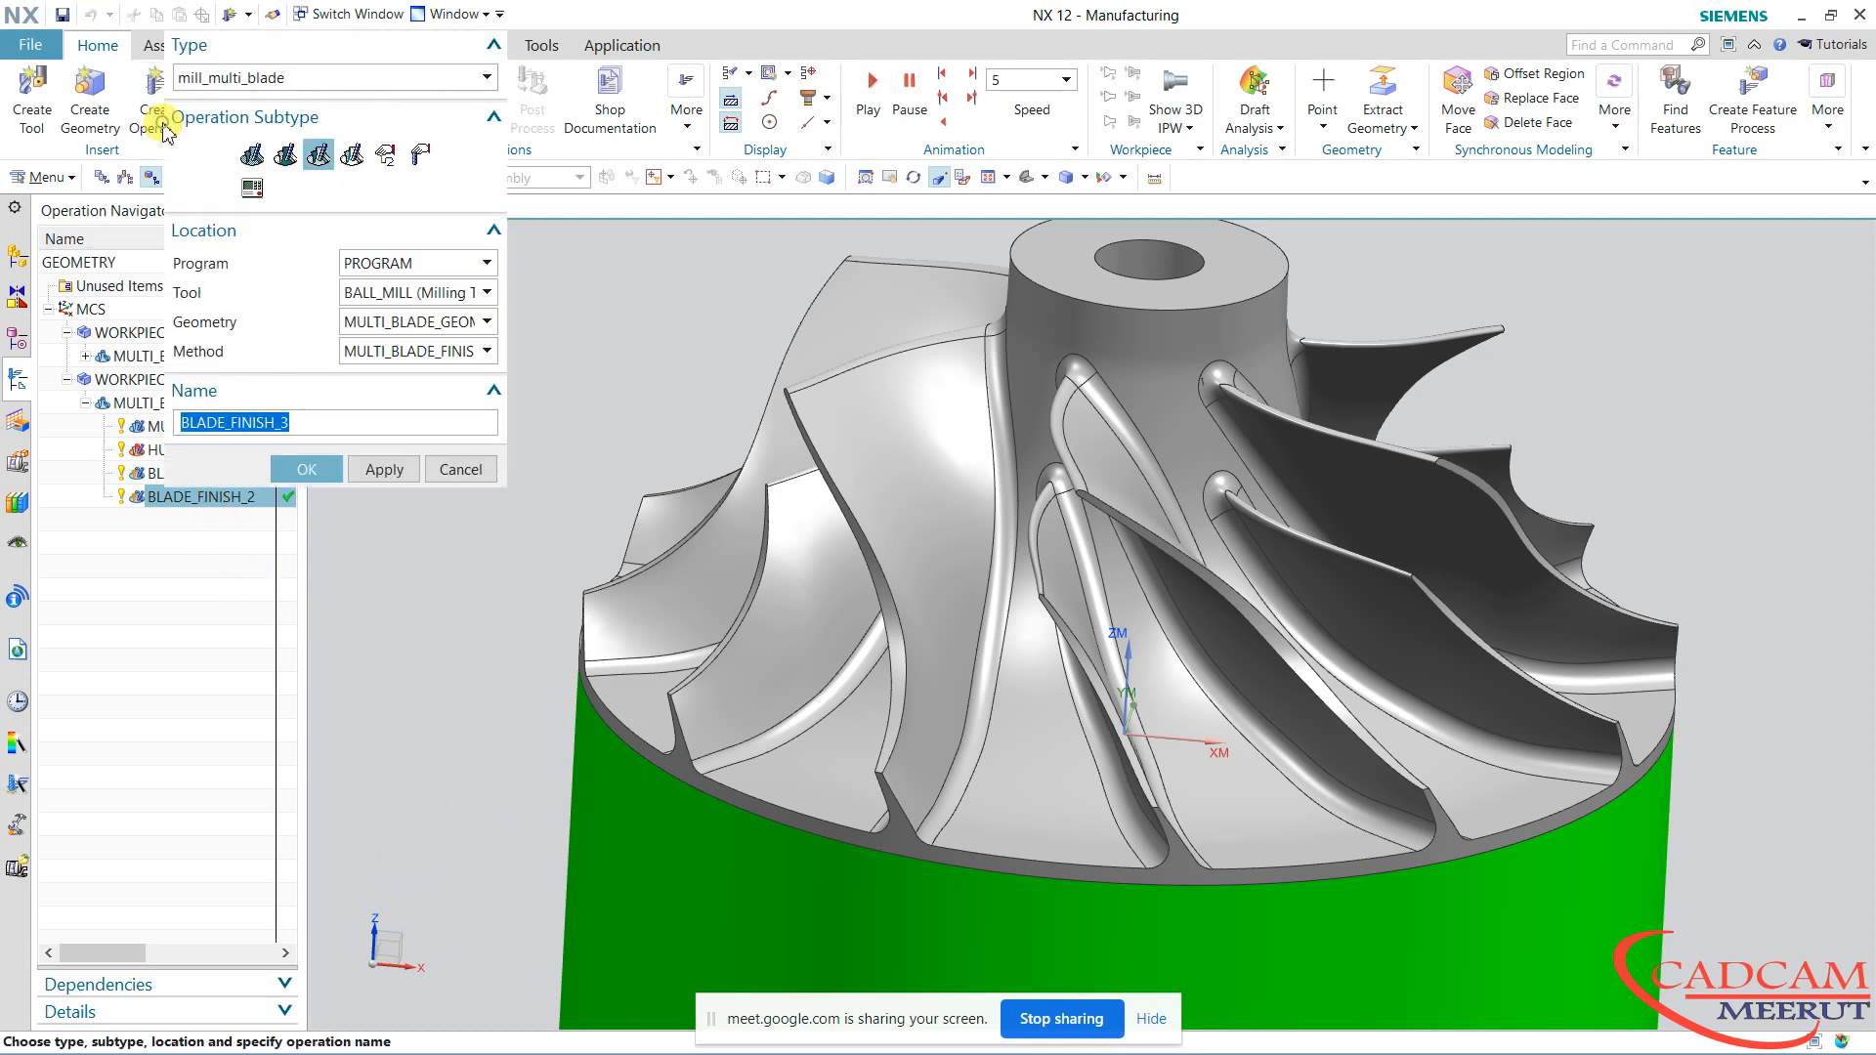
left_click(354, 159)
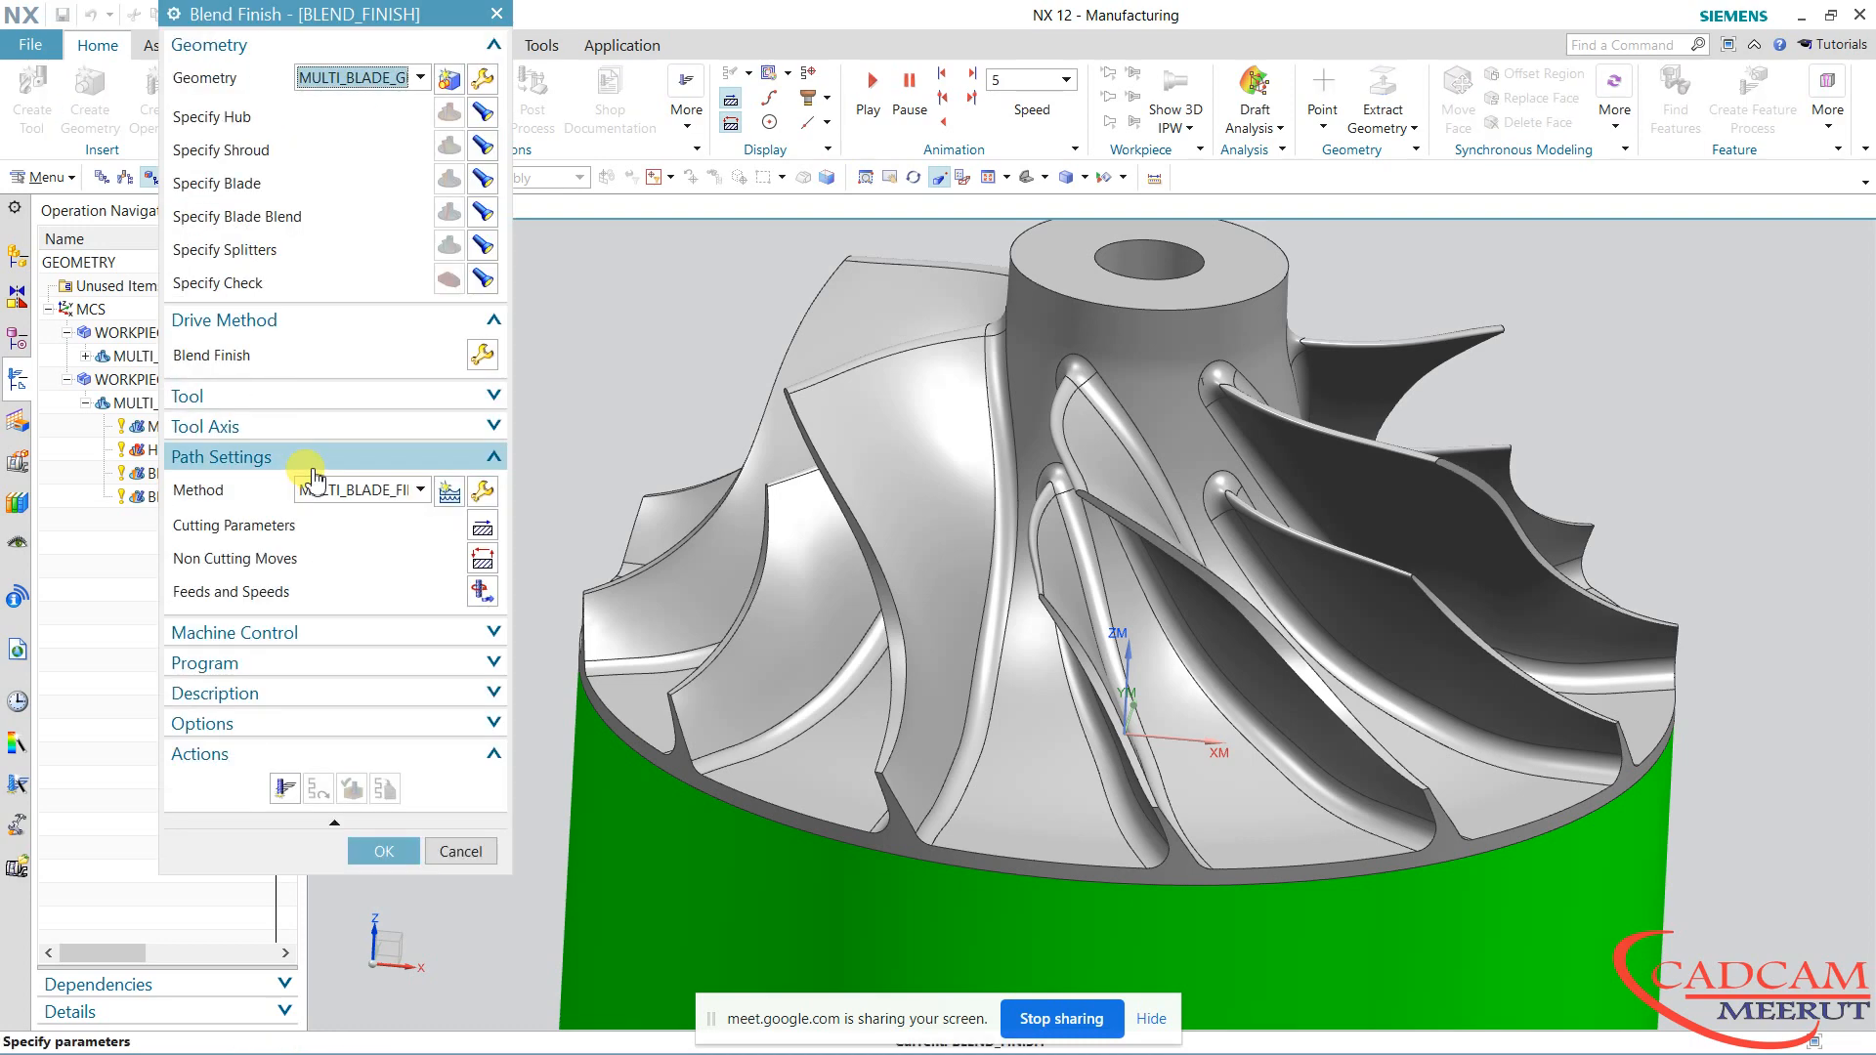
left_click(481, 356)
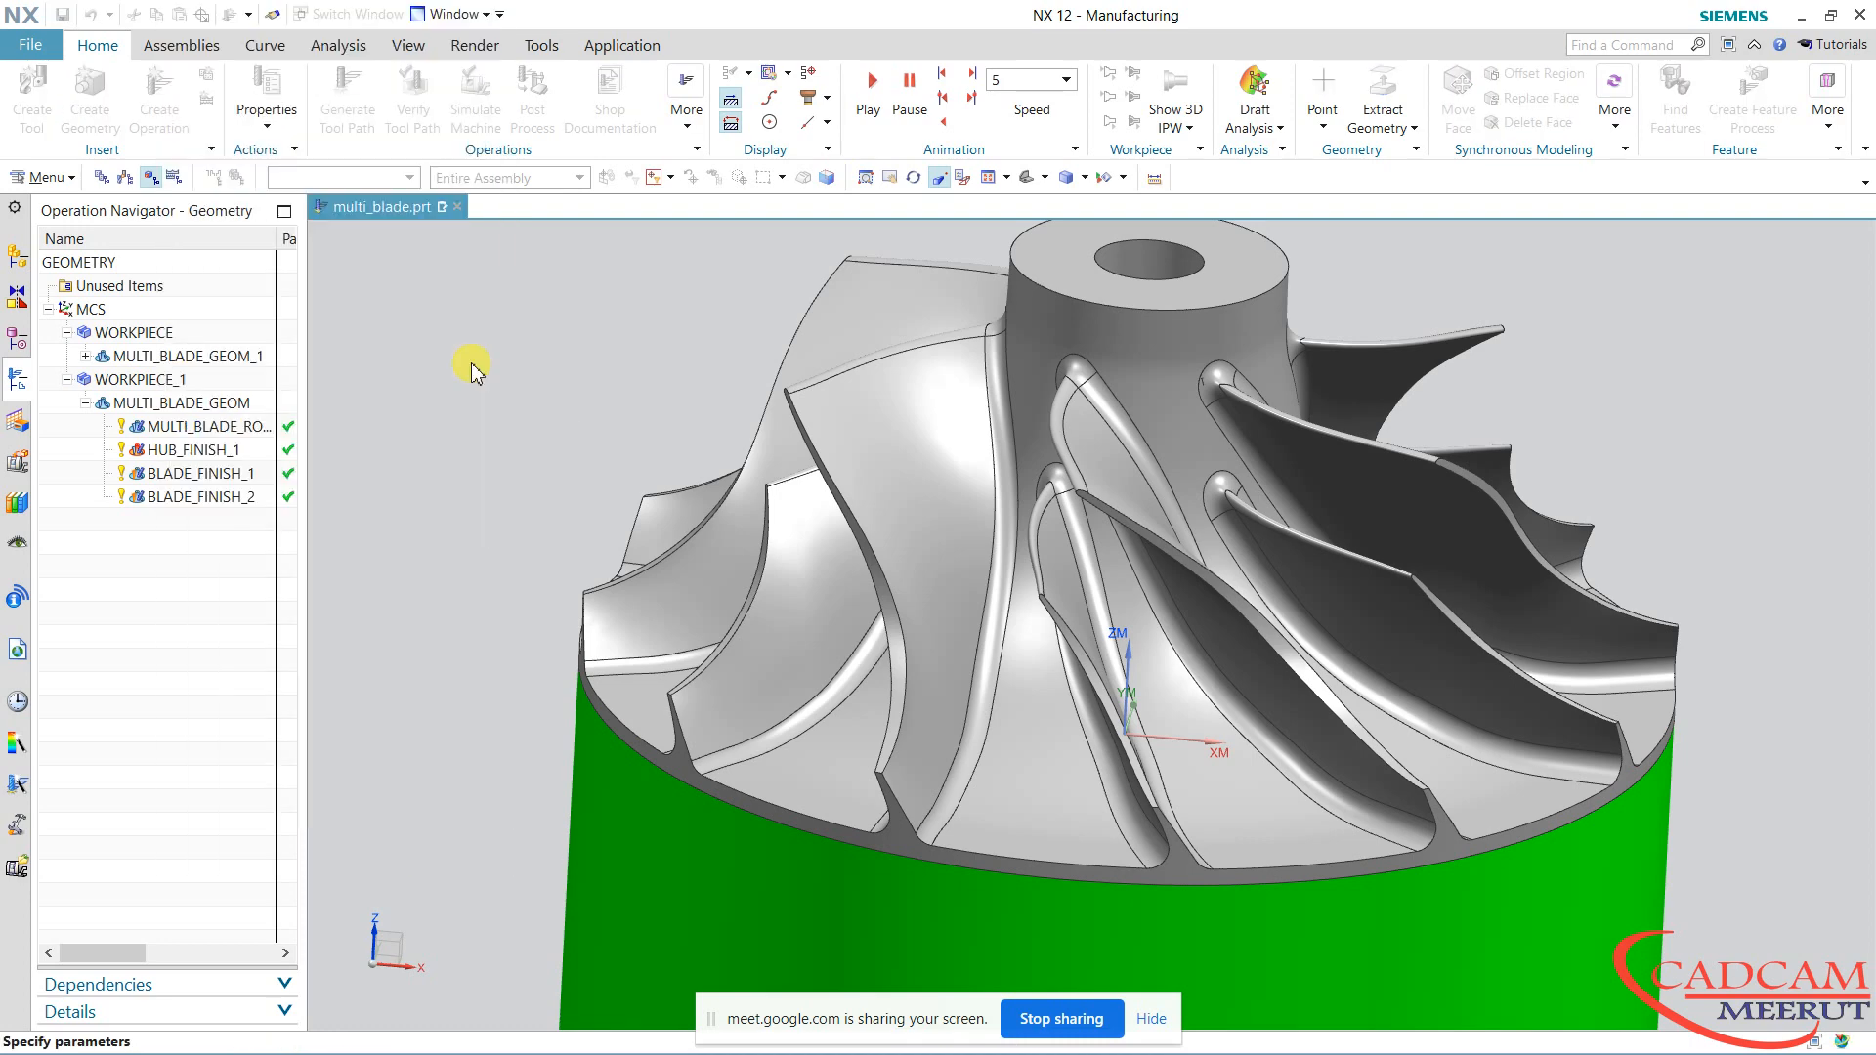
left_click(418, 78)
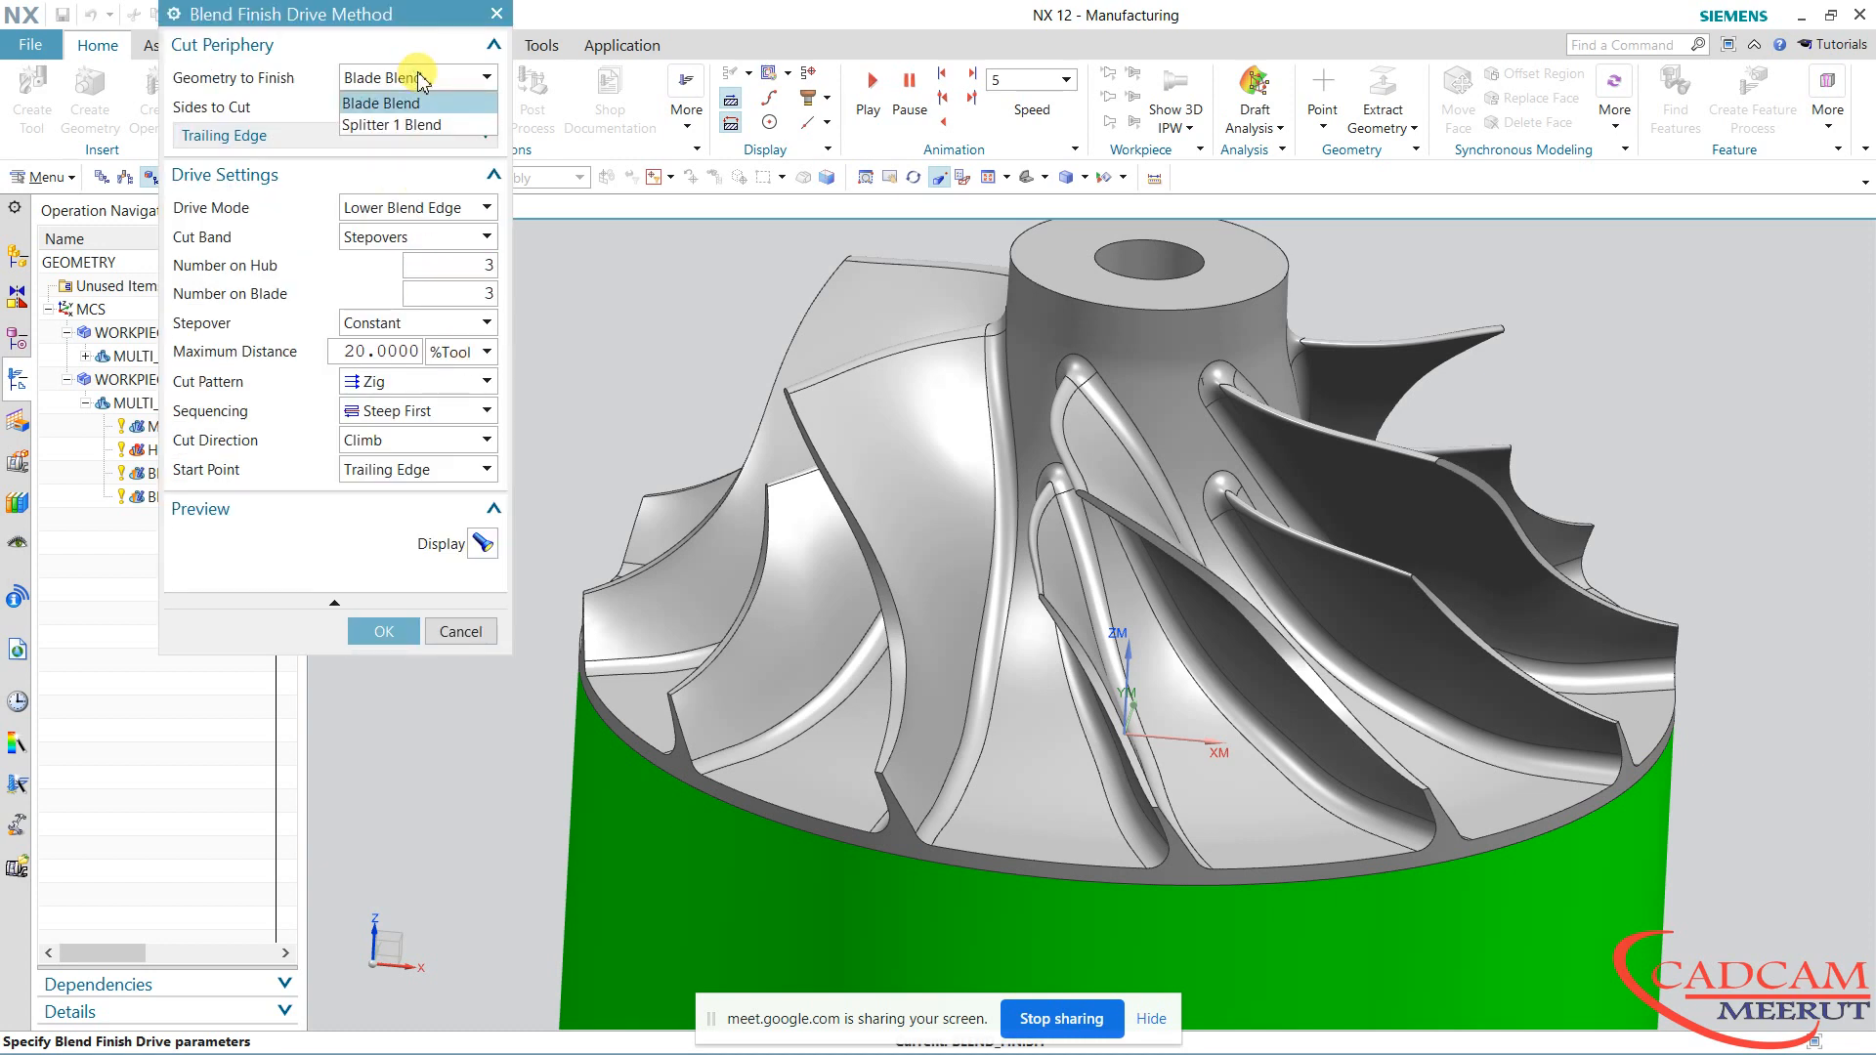
left_click(439, 74)
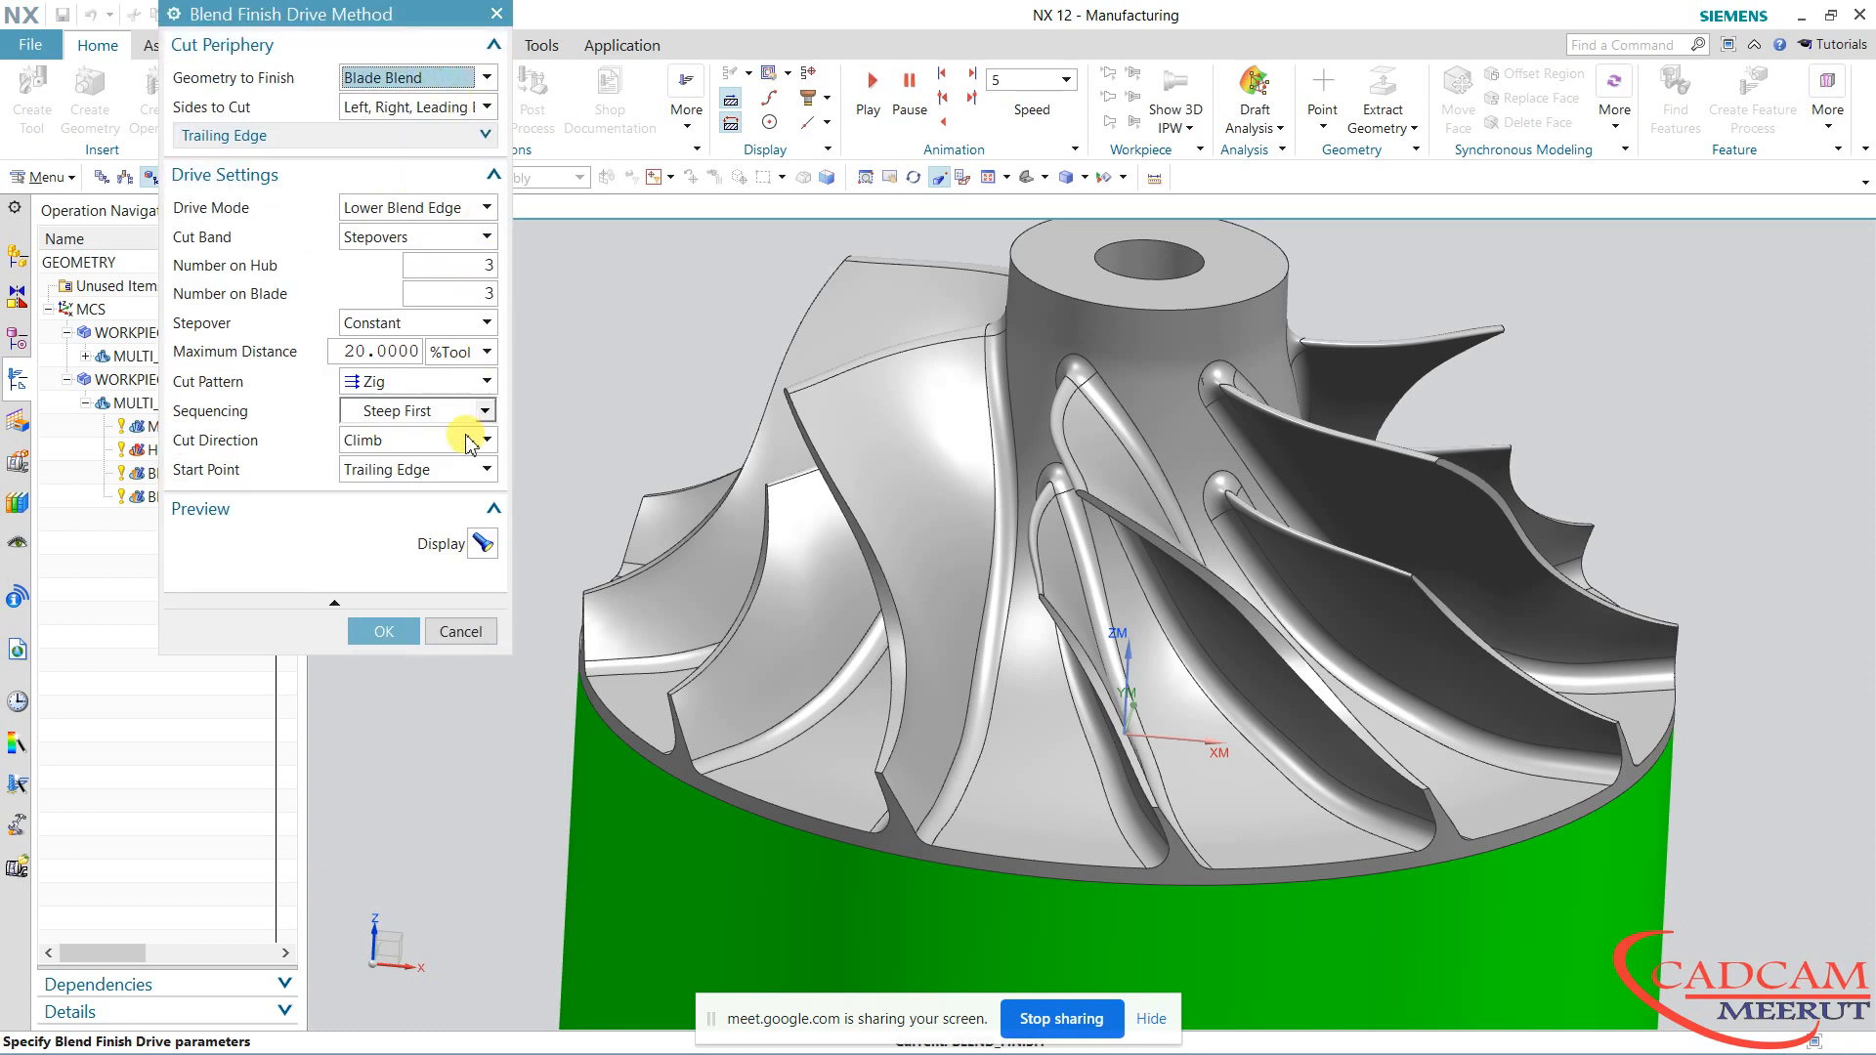
left_click(384, 631)
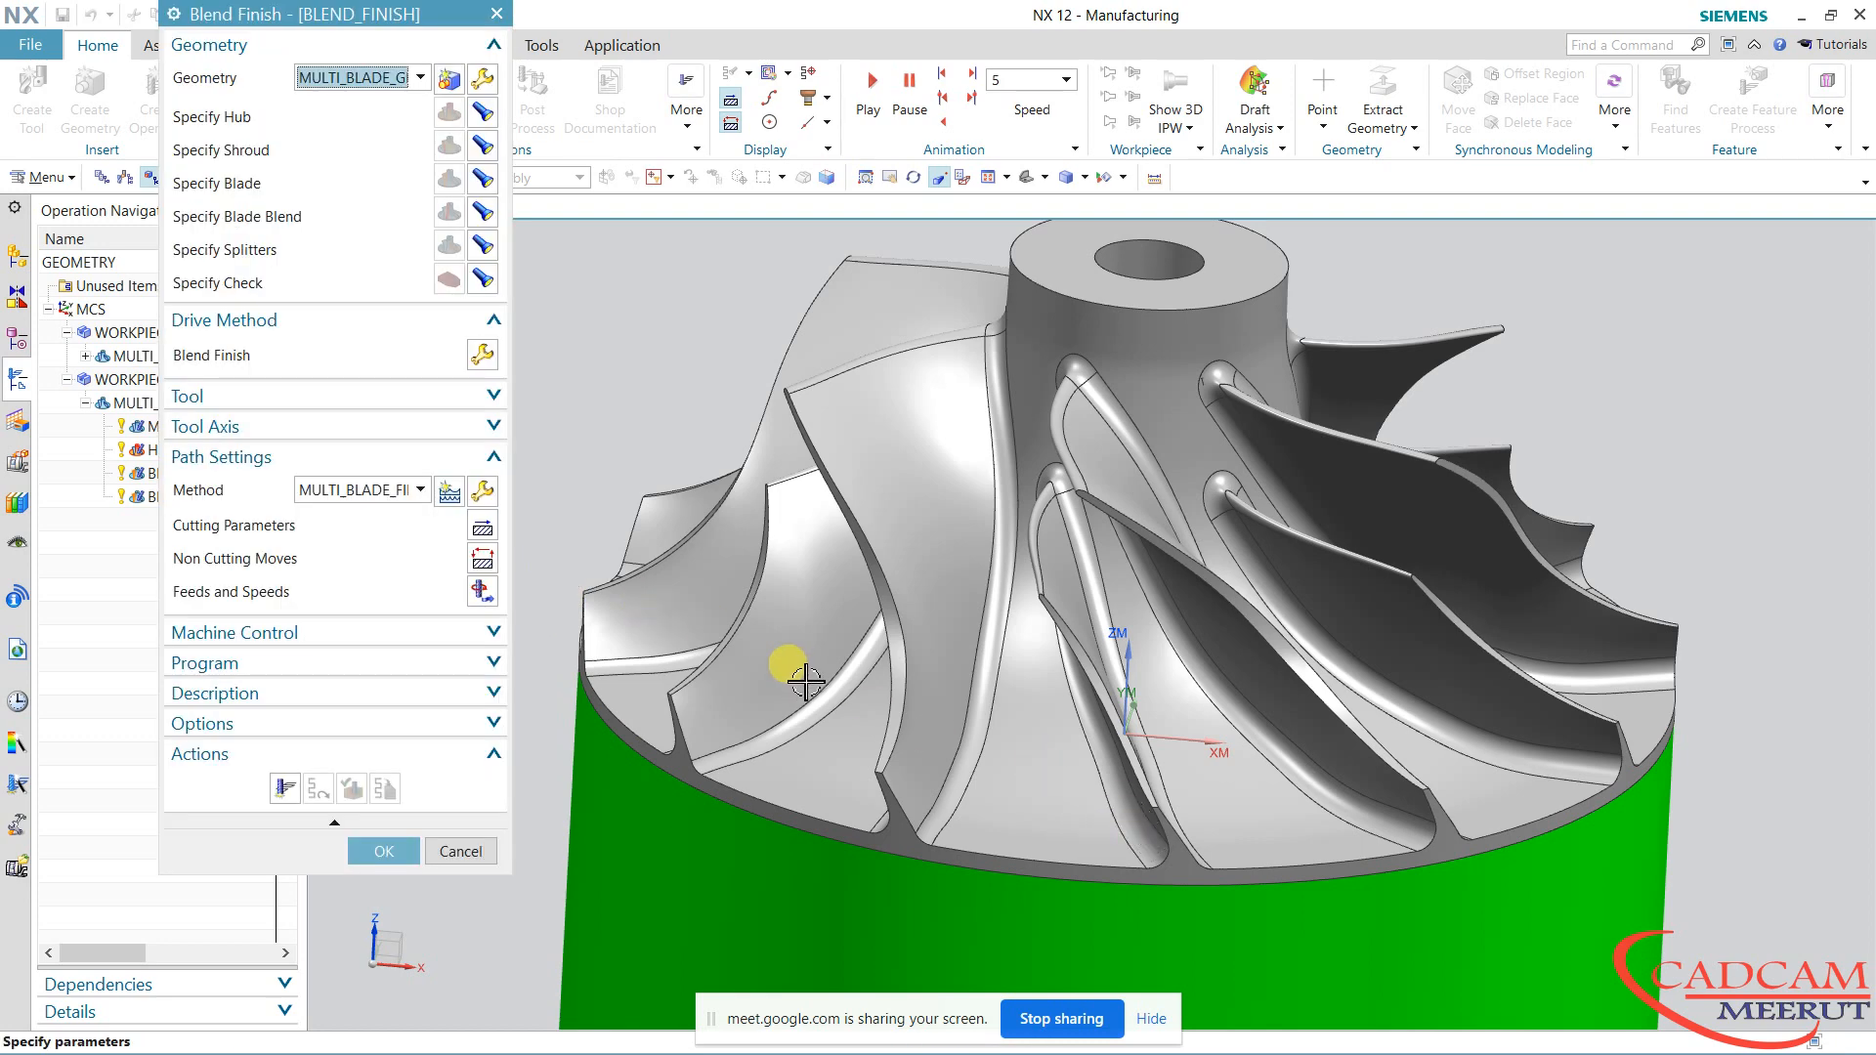
left_click(284, 788)
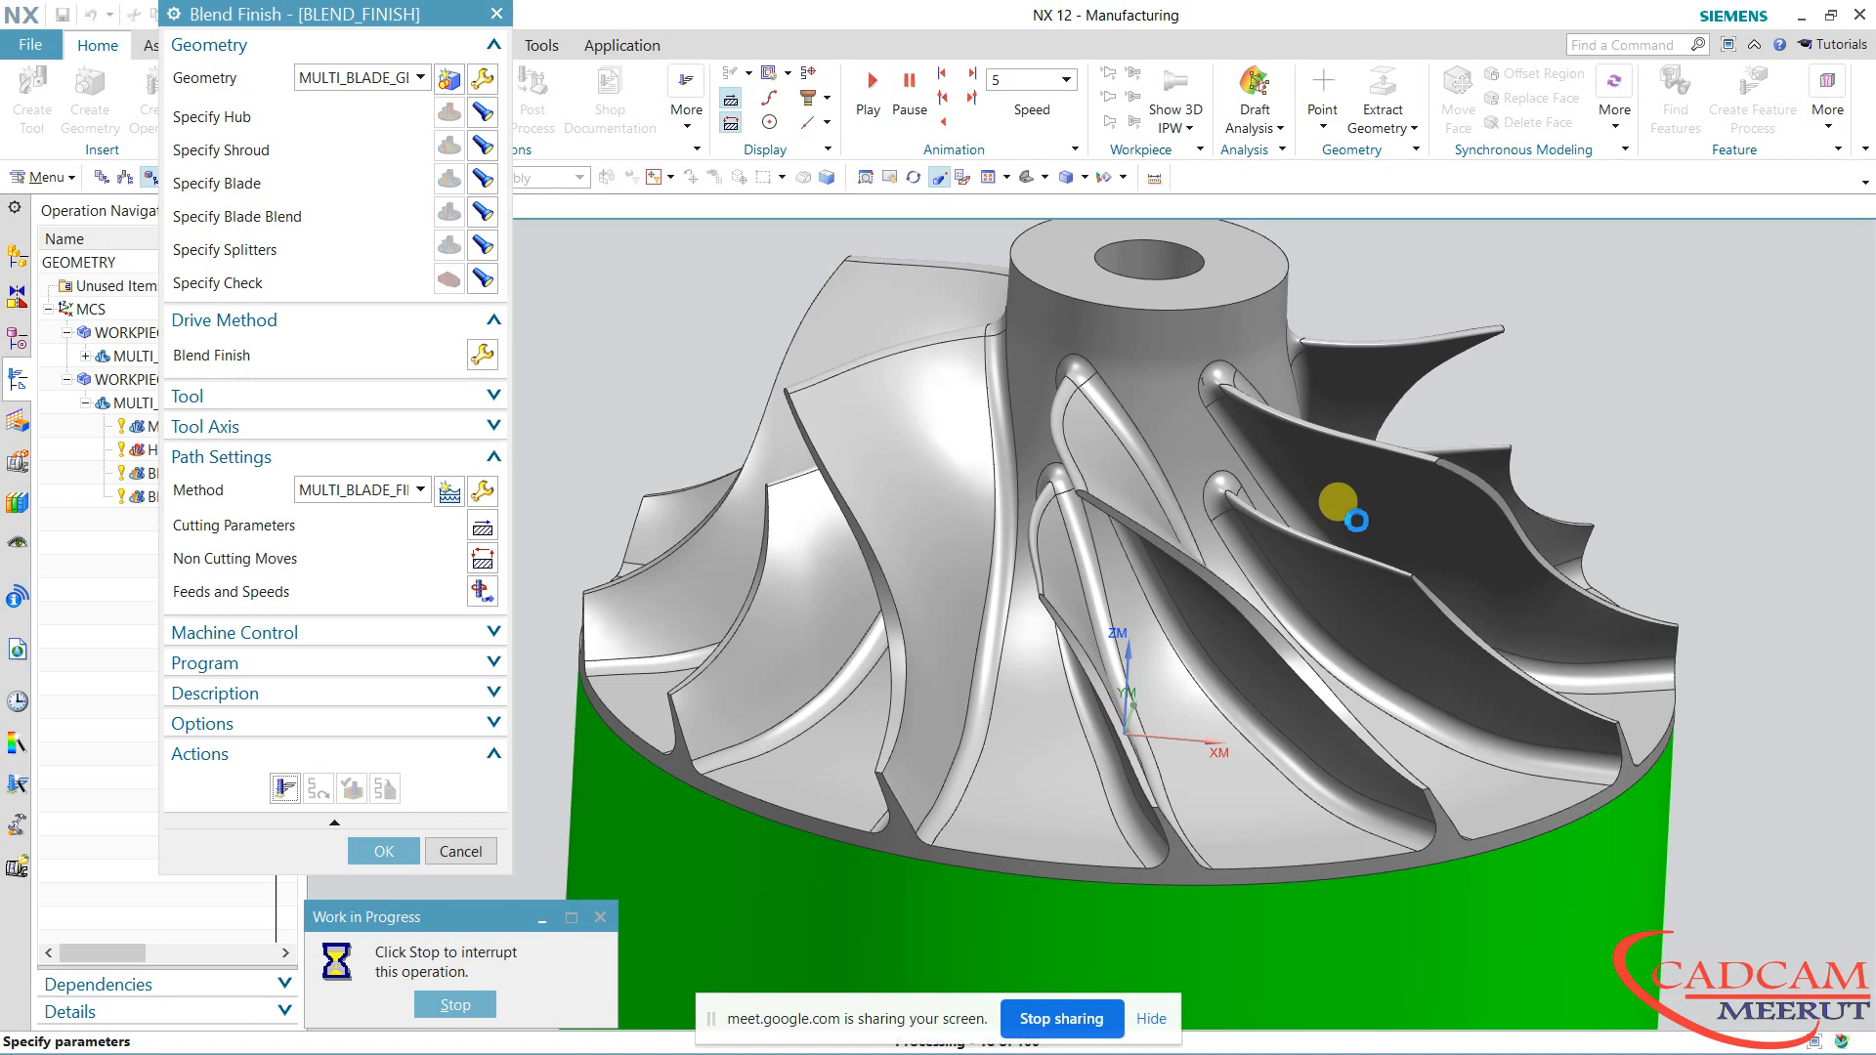
key("super")
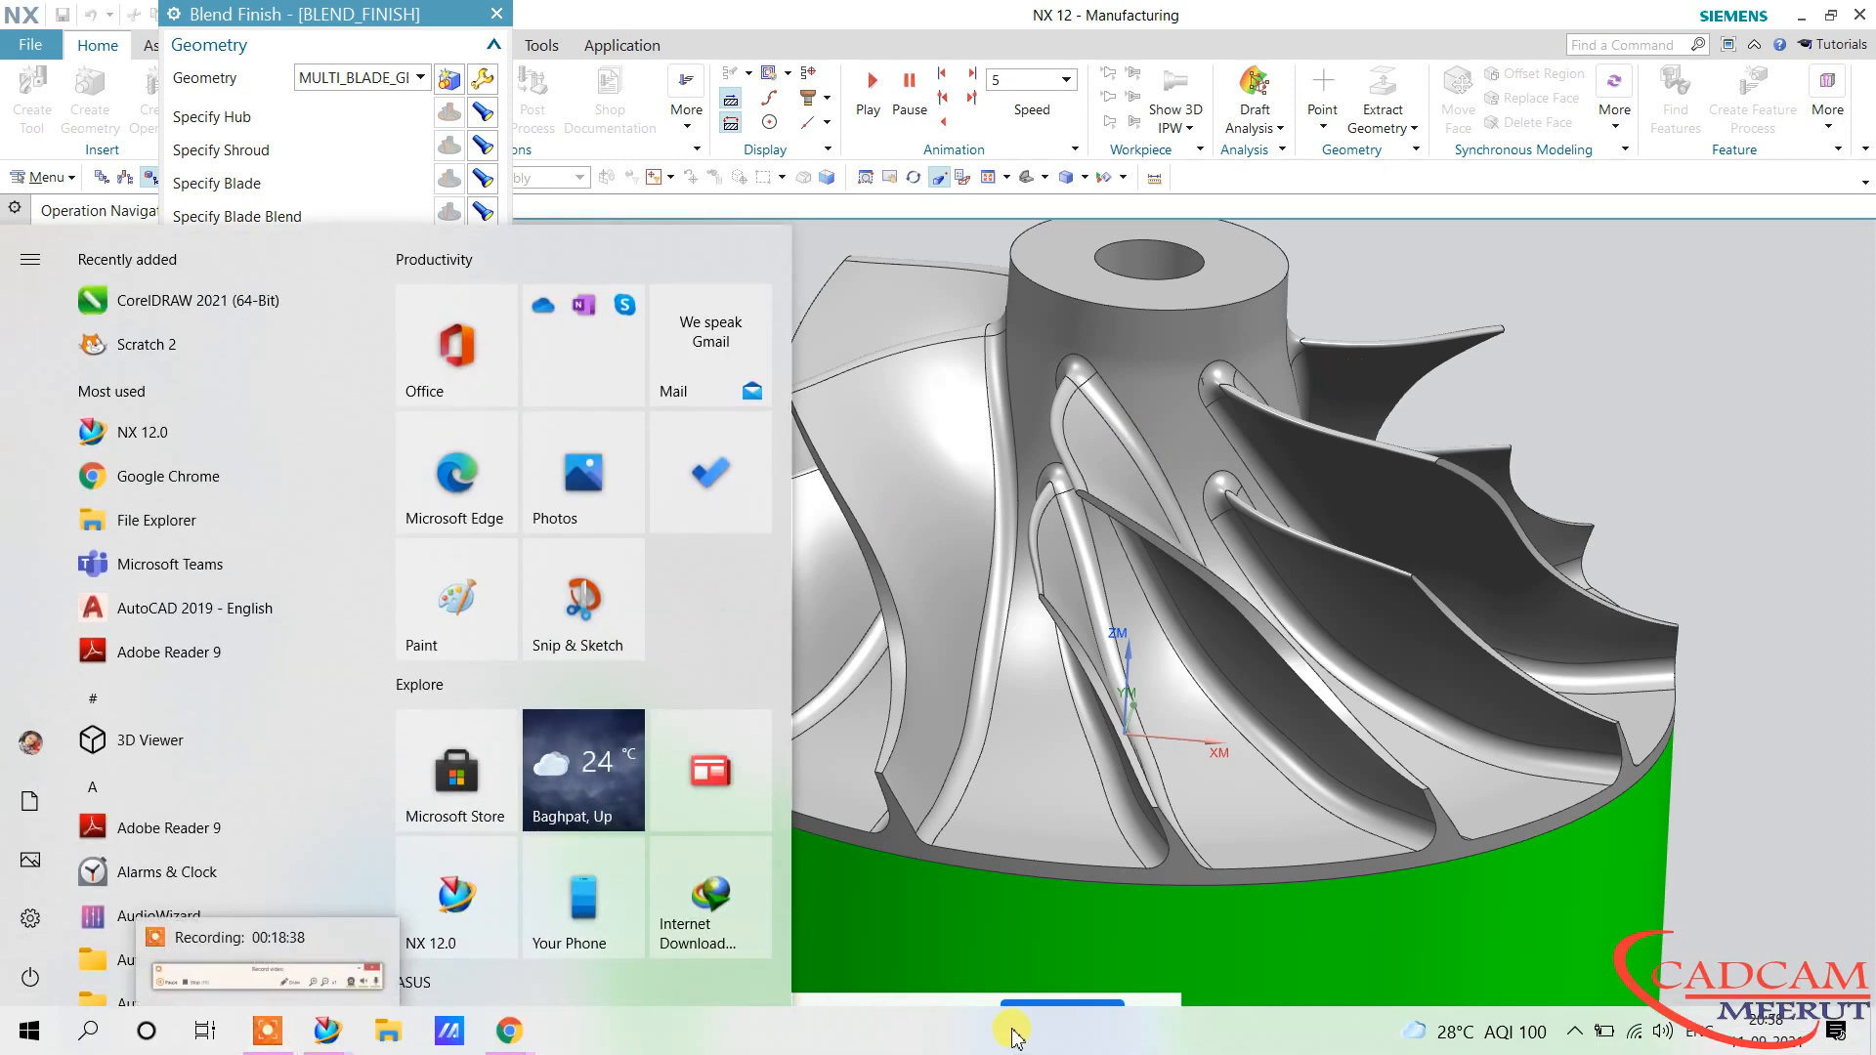
left_click(955, 1034)
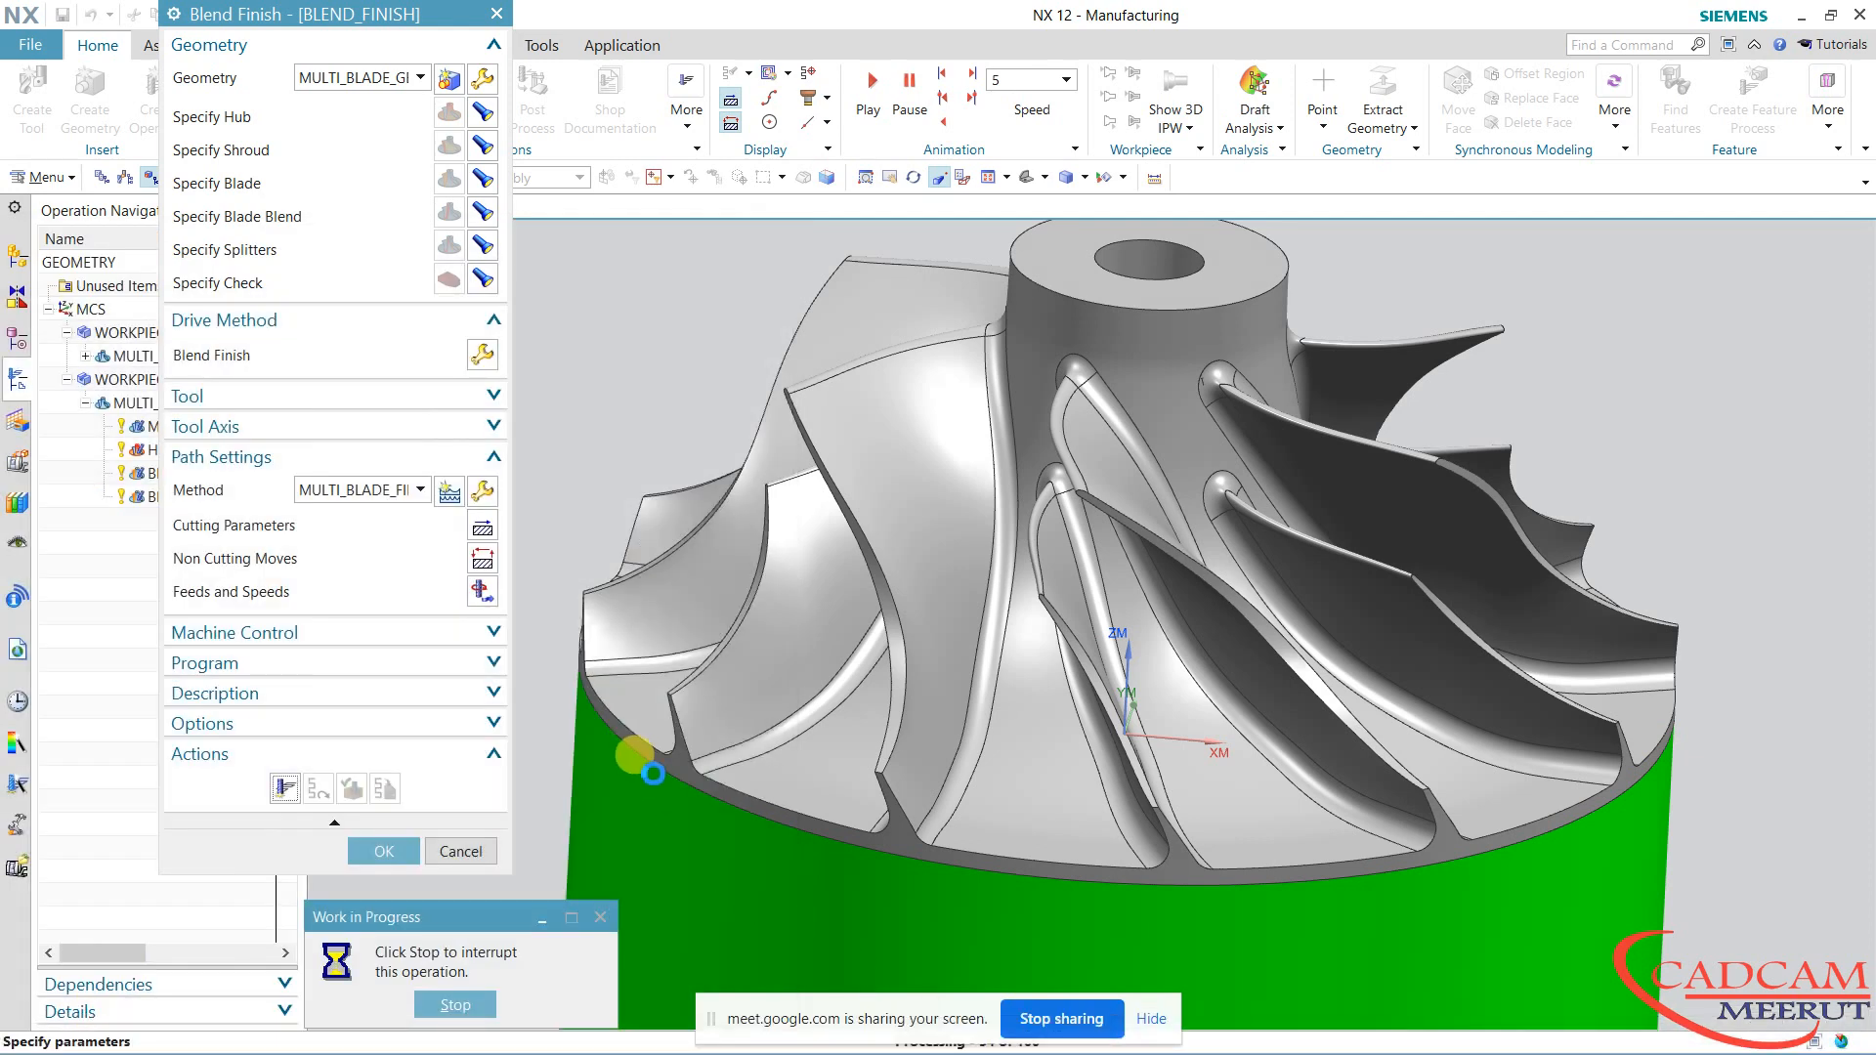
Examine the blend finishing tool path and accept the BLEND_FINISH operation
middle_click_drag(992, 615, 997, 620)
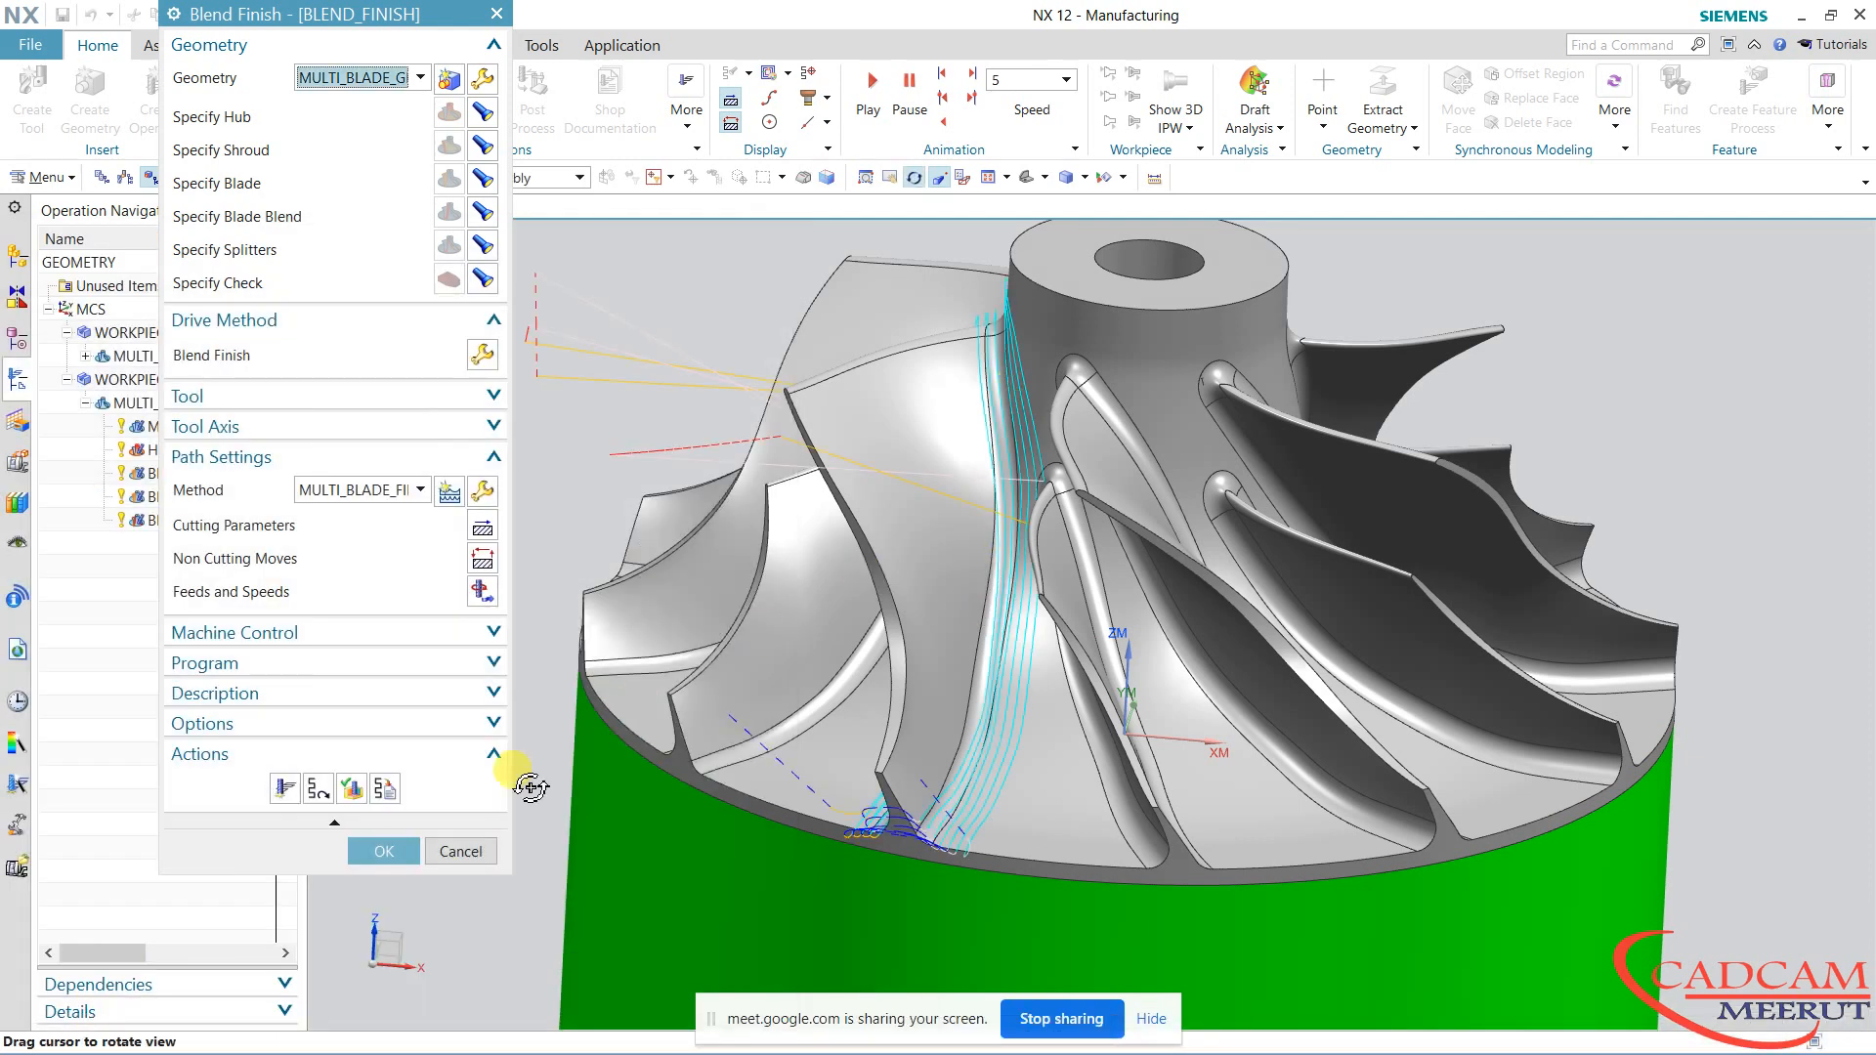
left_click(381, 852)
middle_click_drag(490, 678, 565, 682)
Measure the local radius of the splitter's root blend near the hub, and close the analysis
left_click(1237, 388)
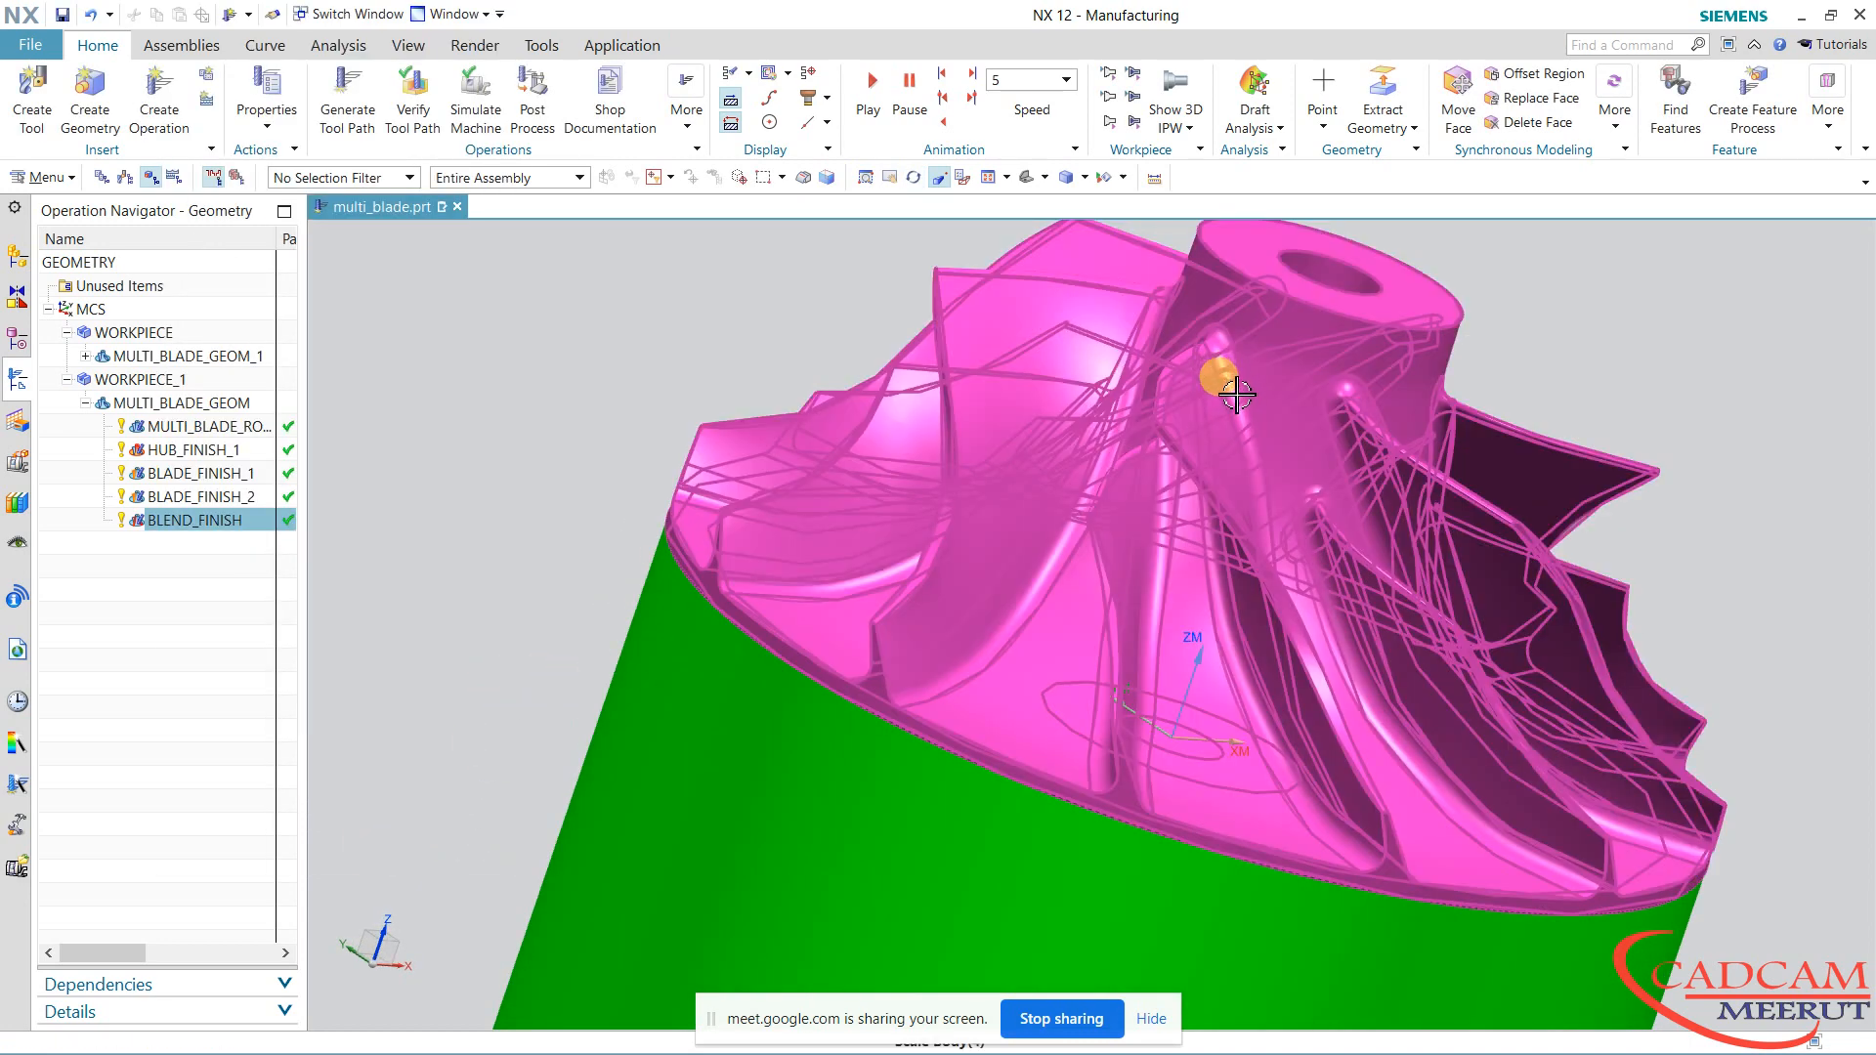
middle_click_drag(1183, 309, 1227, 356)
left_click(337, 46)
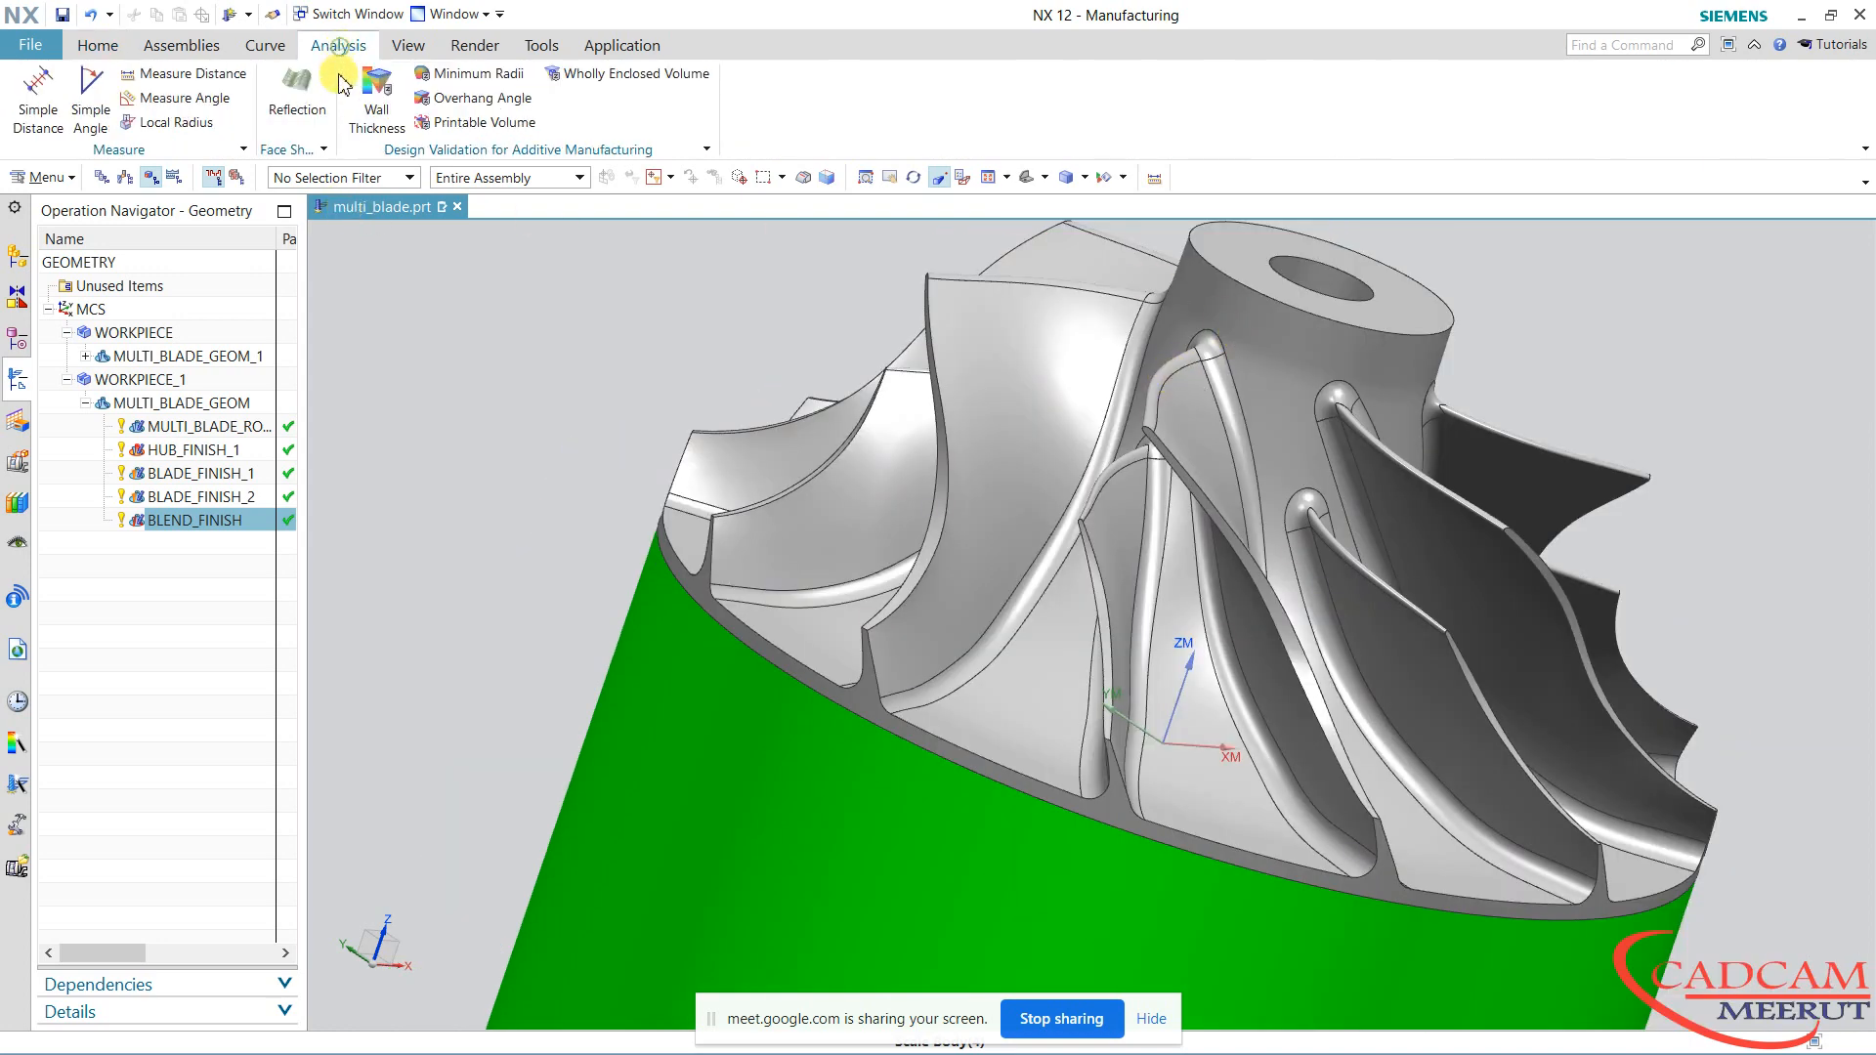
left_click(168, 122)
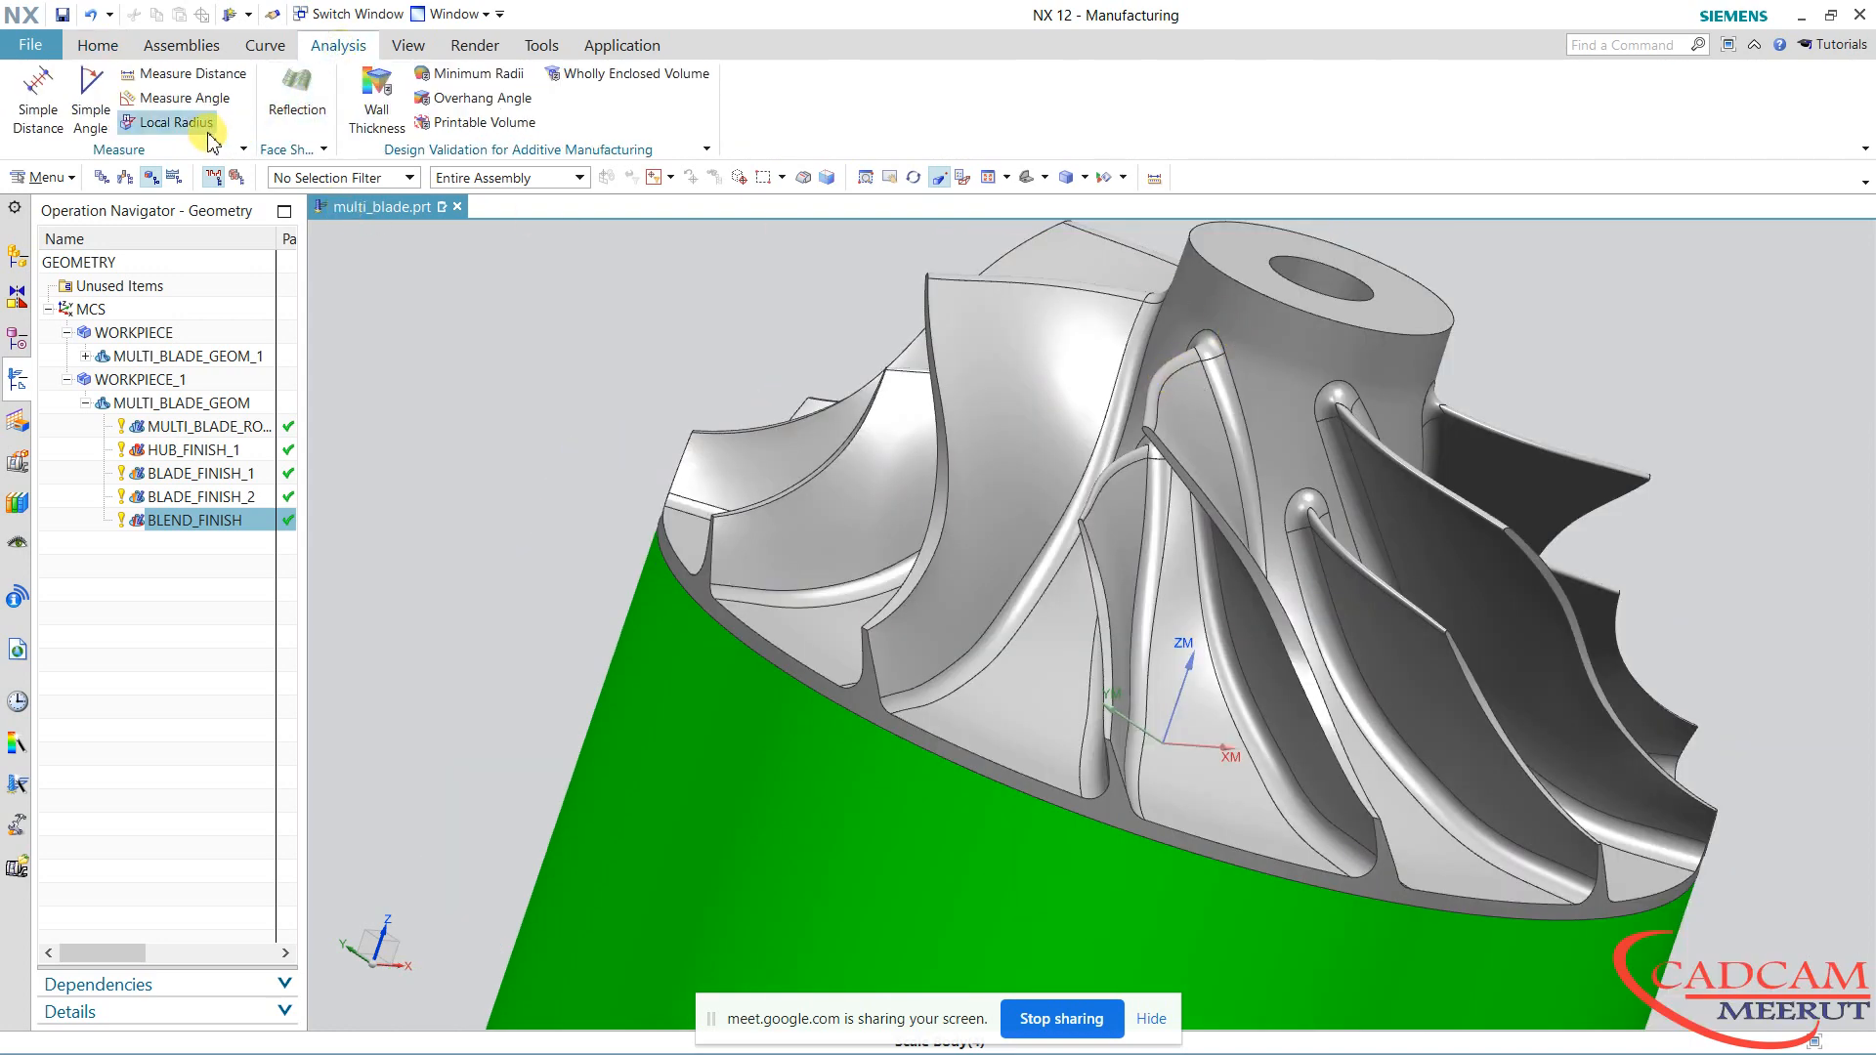
left_click(1226, 384)
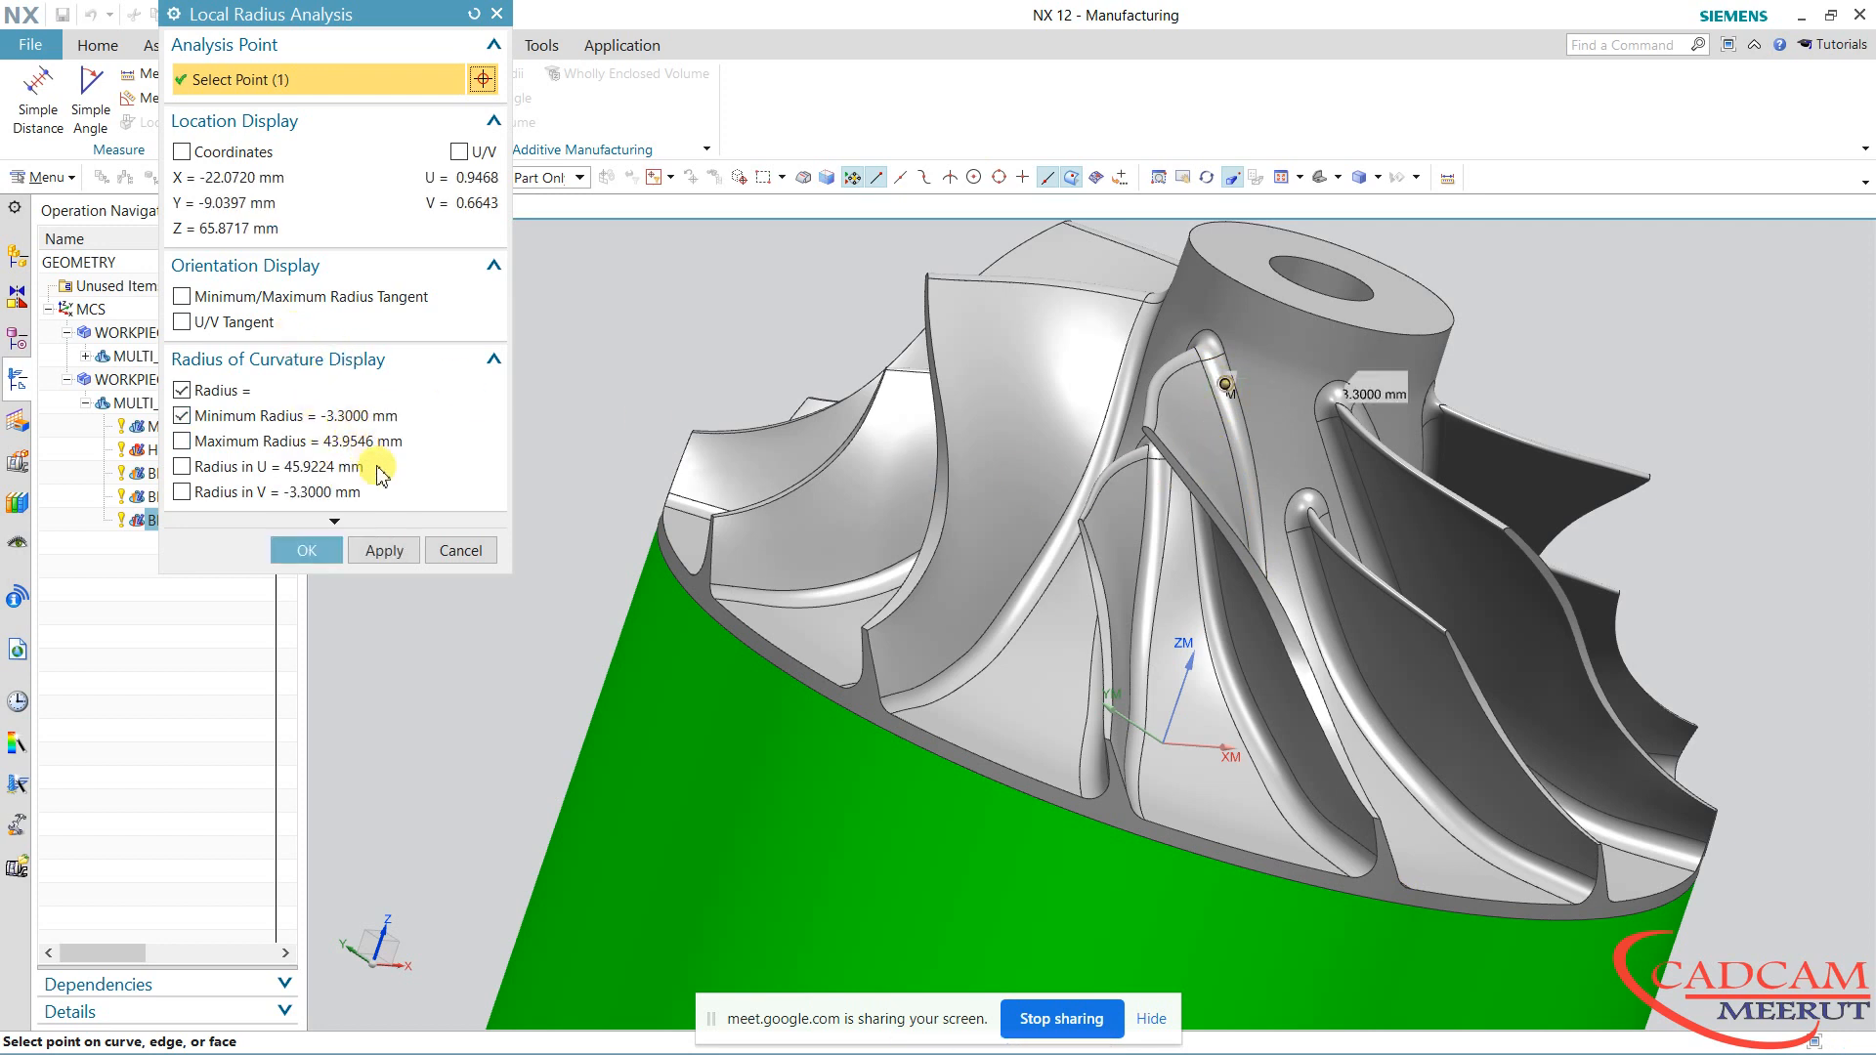
left_click(446, 553)
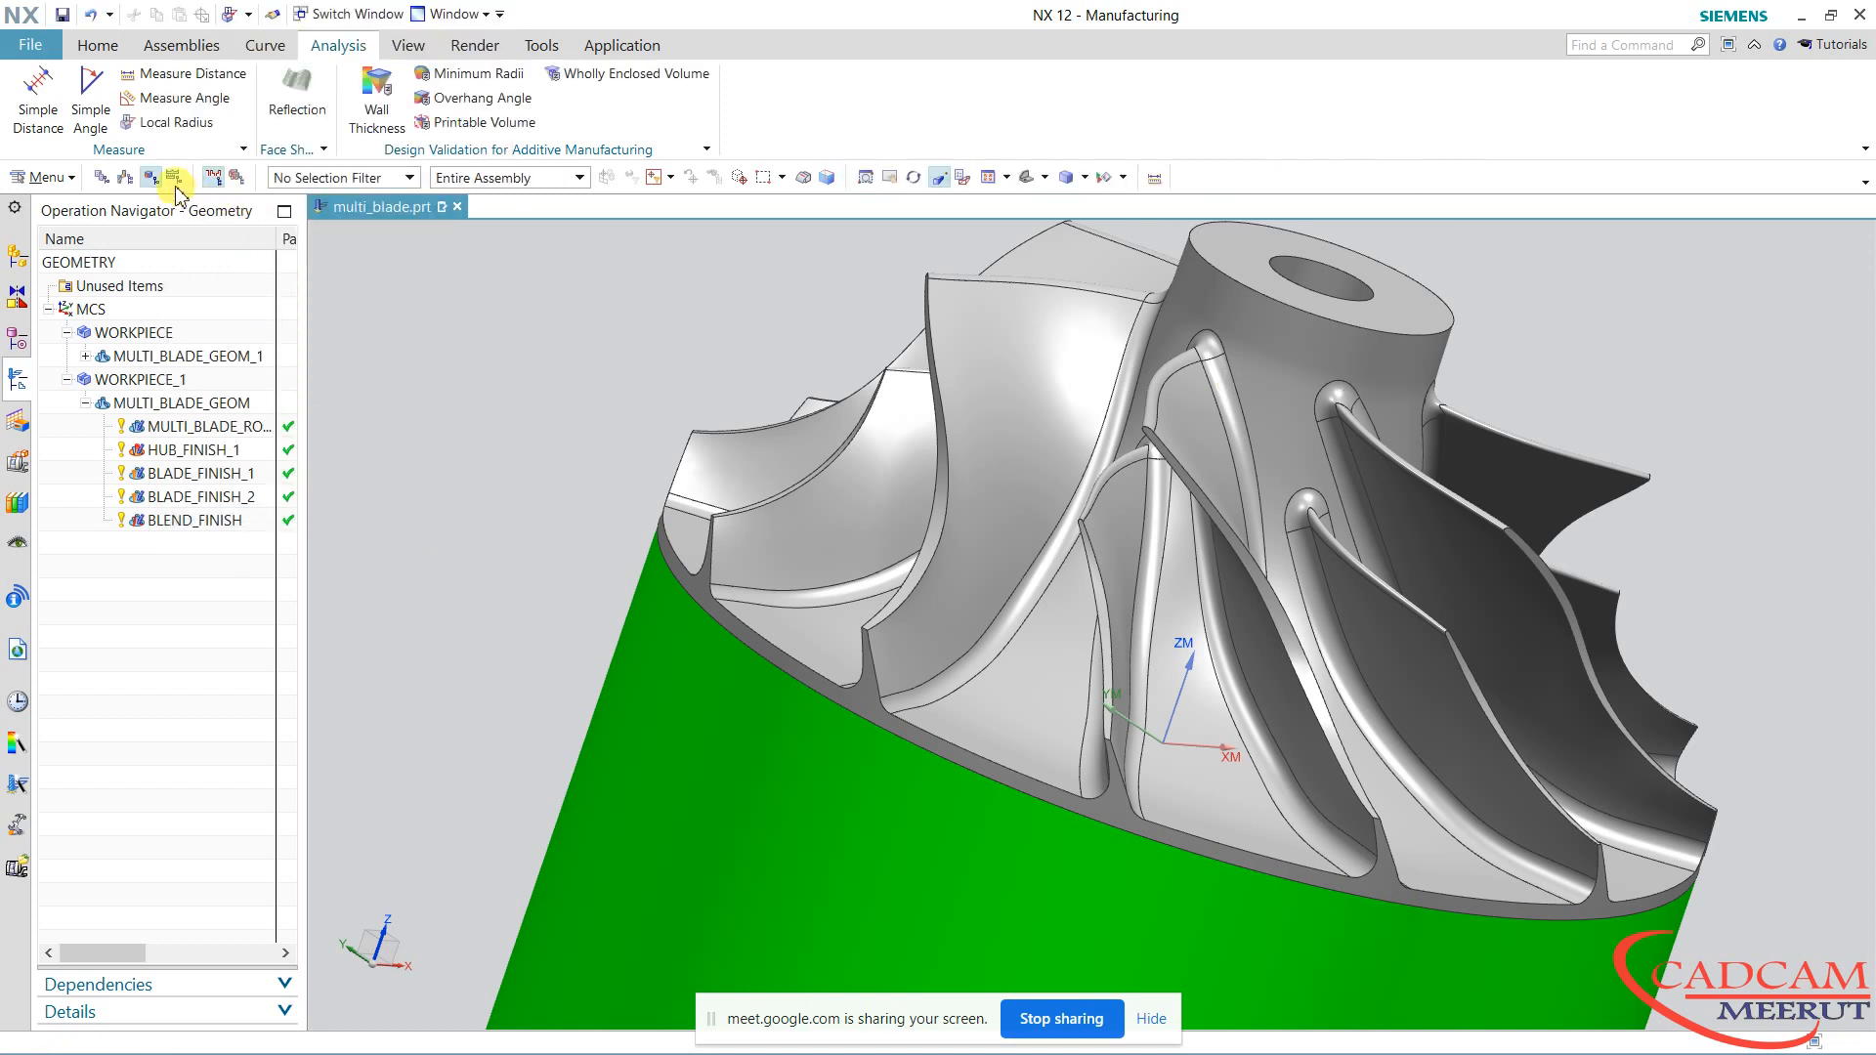
Open the tool BALL_MILL_4_6 from the machine tool view, move its preview clear of the impeller, and set its ball diameter to 6 mm
left_click(98, 45)
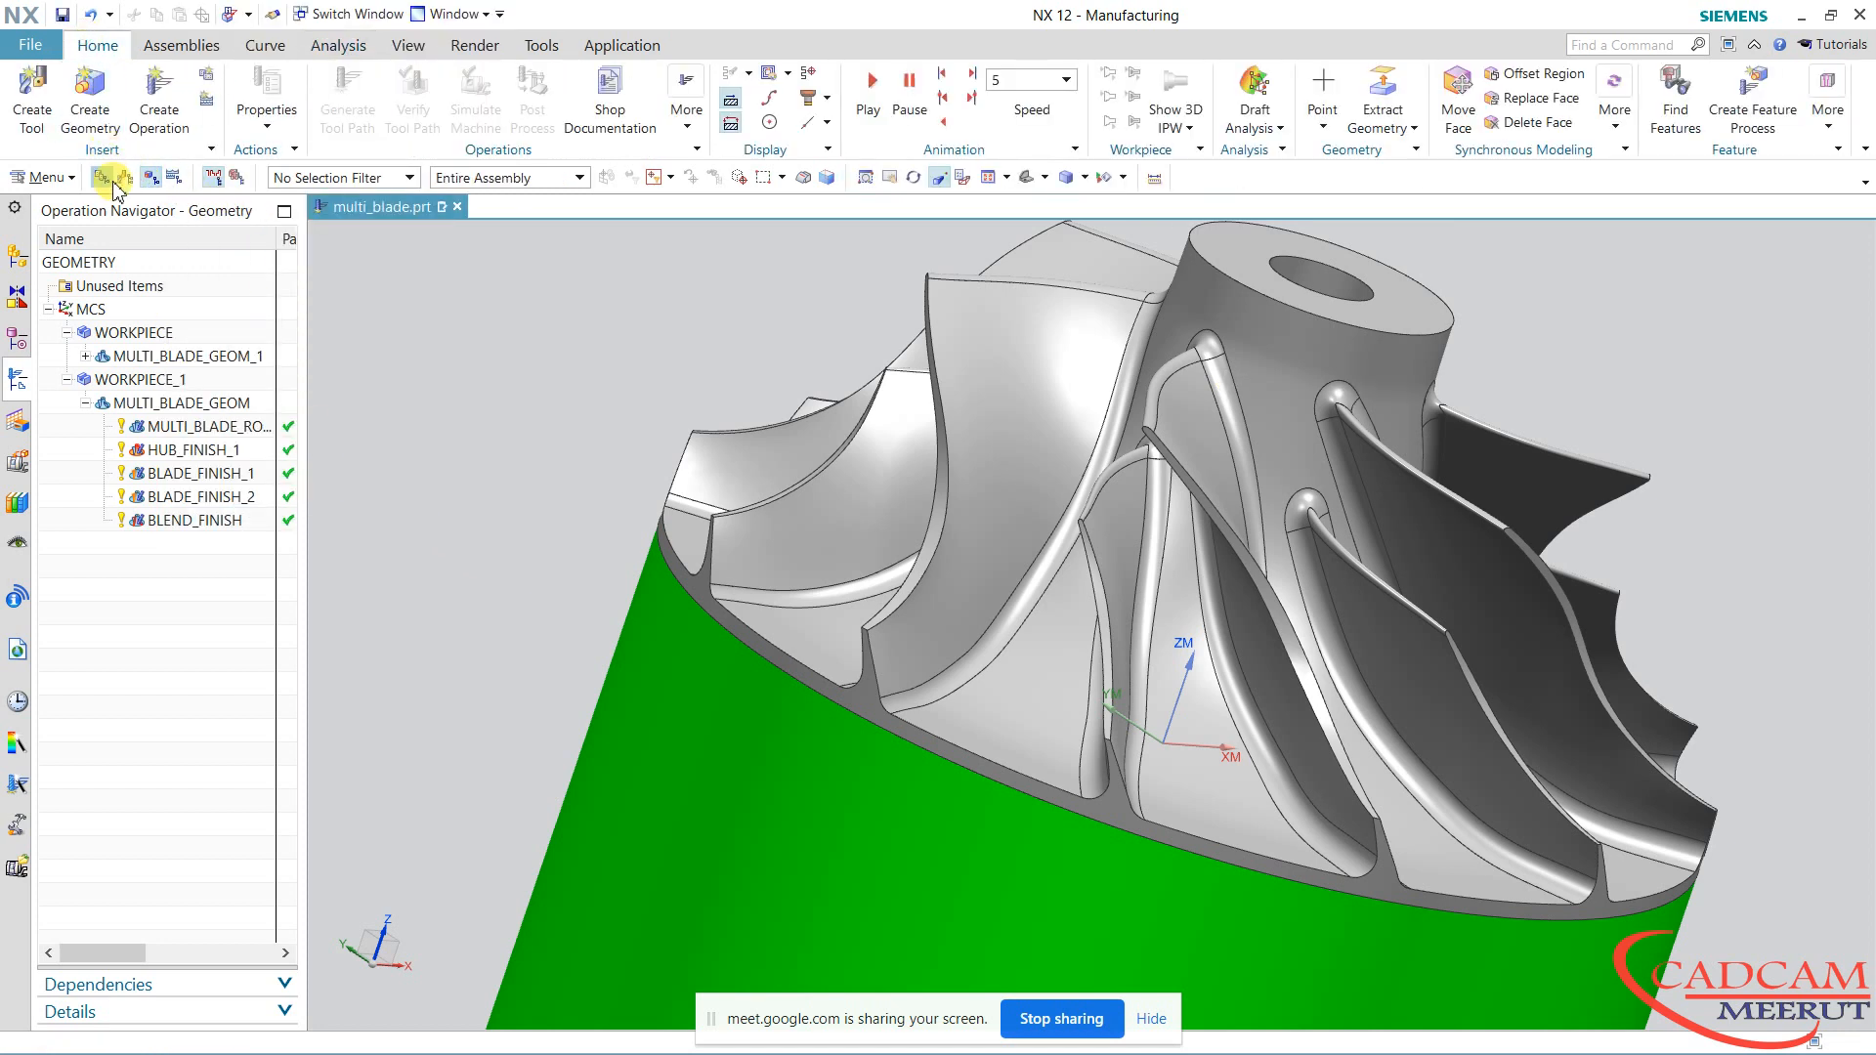
left_click(126, 178)
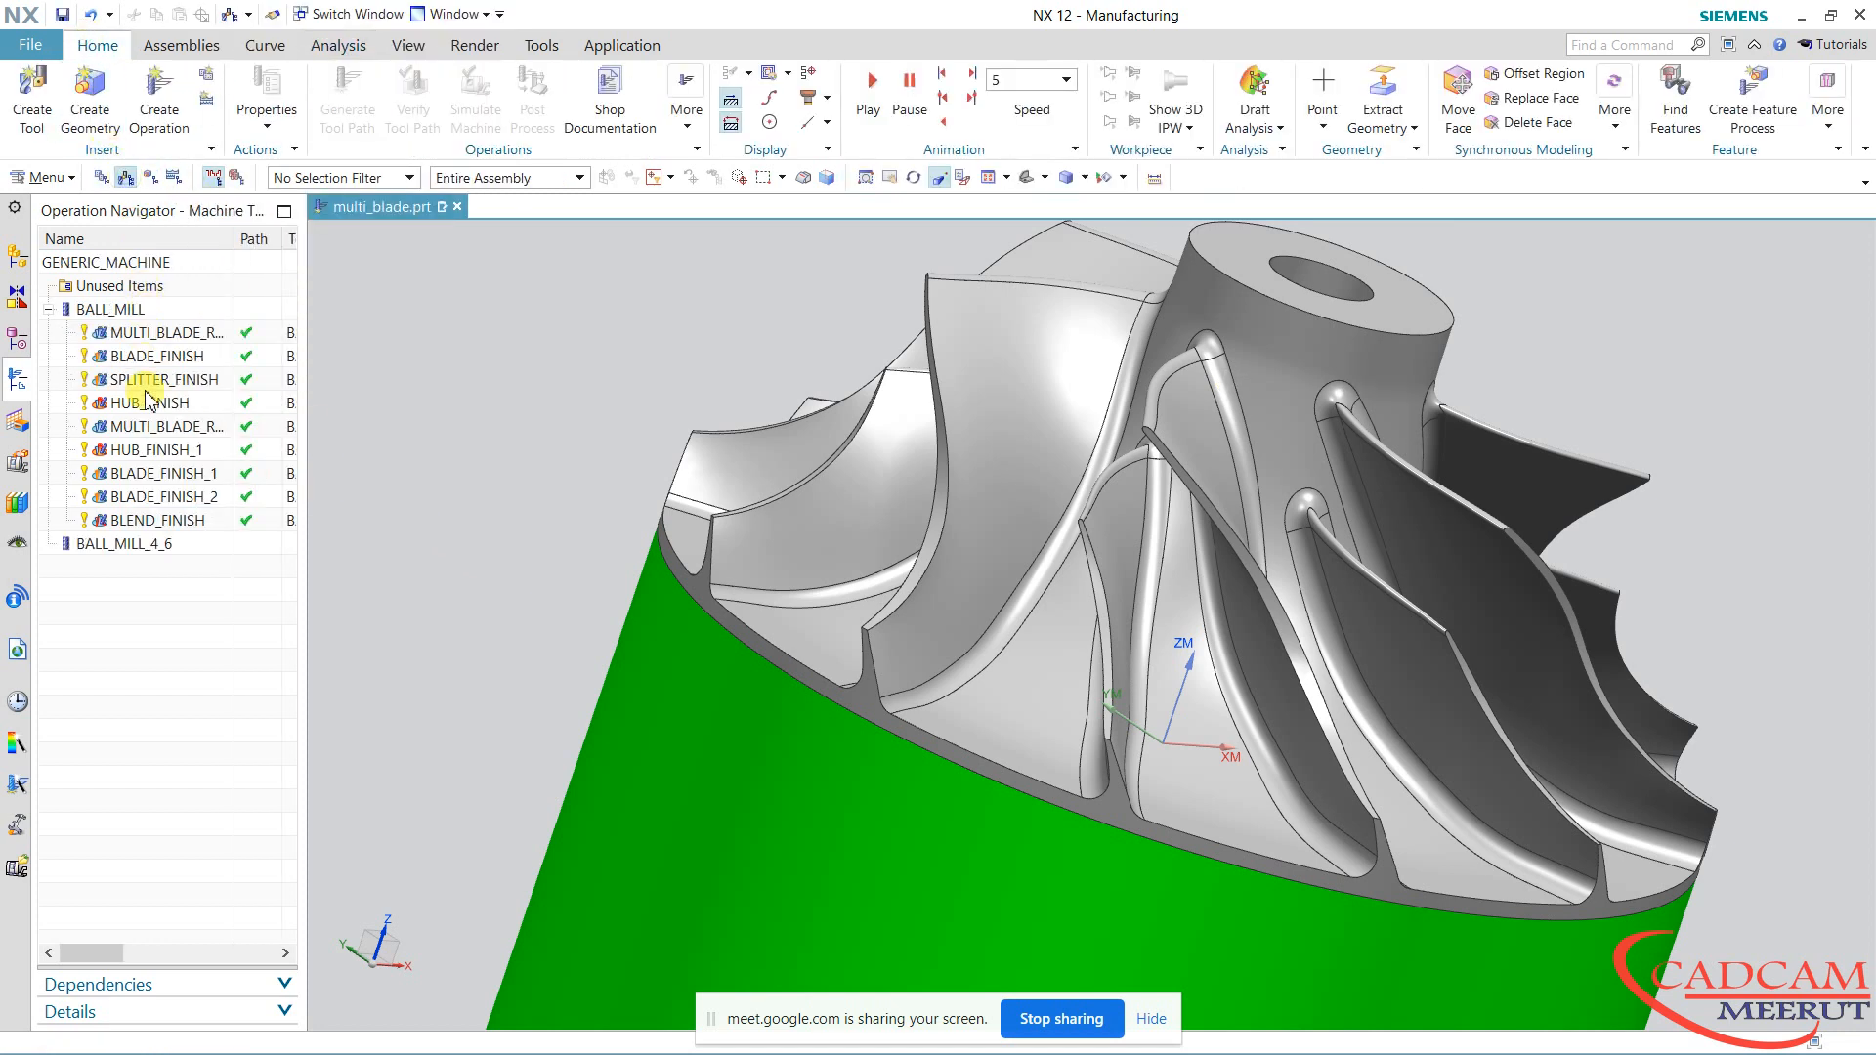
left_click(153, 545)
double_click(154, 545)
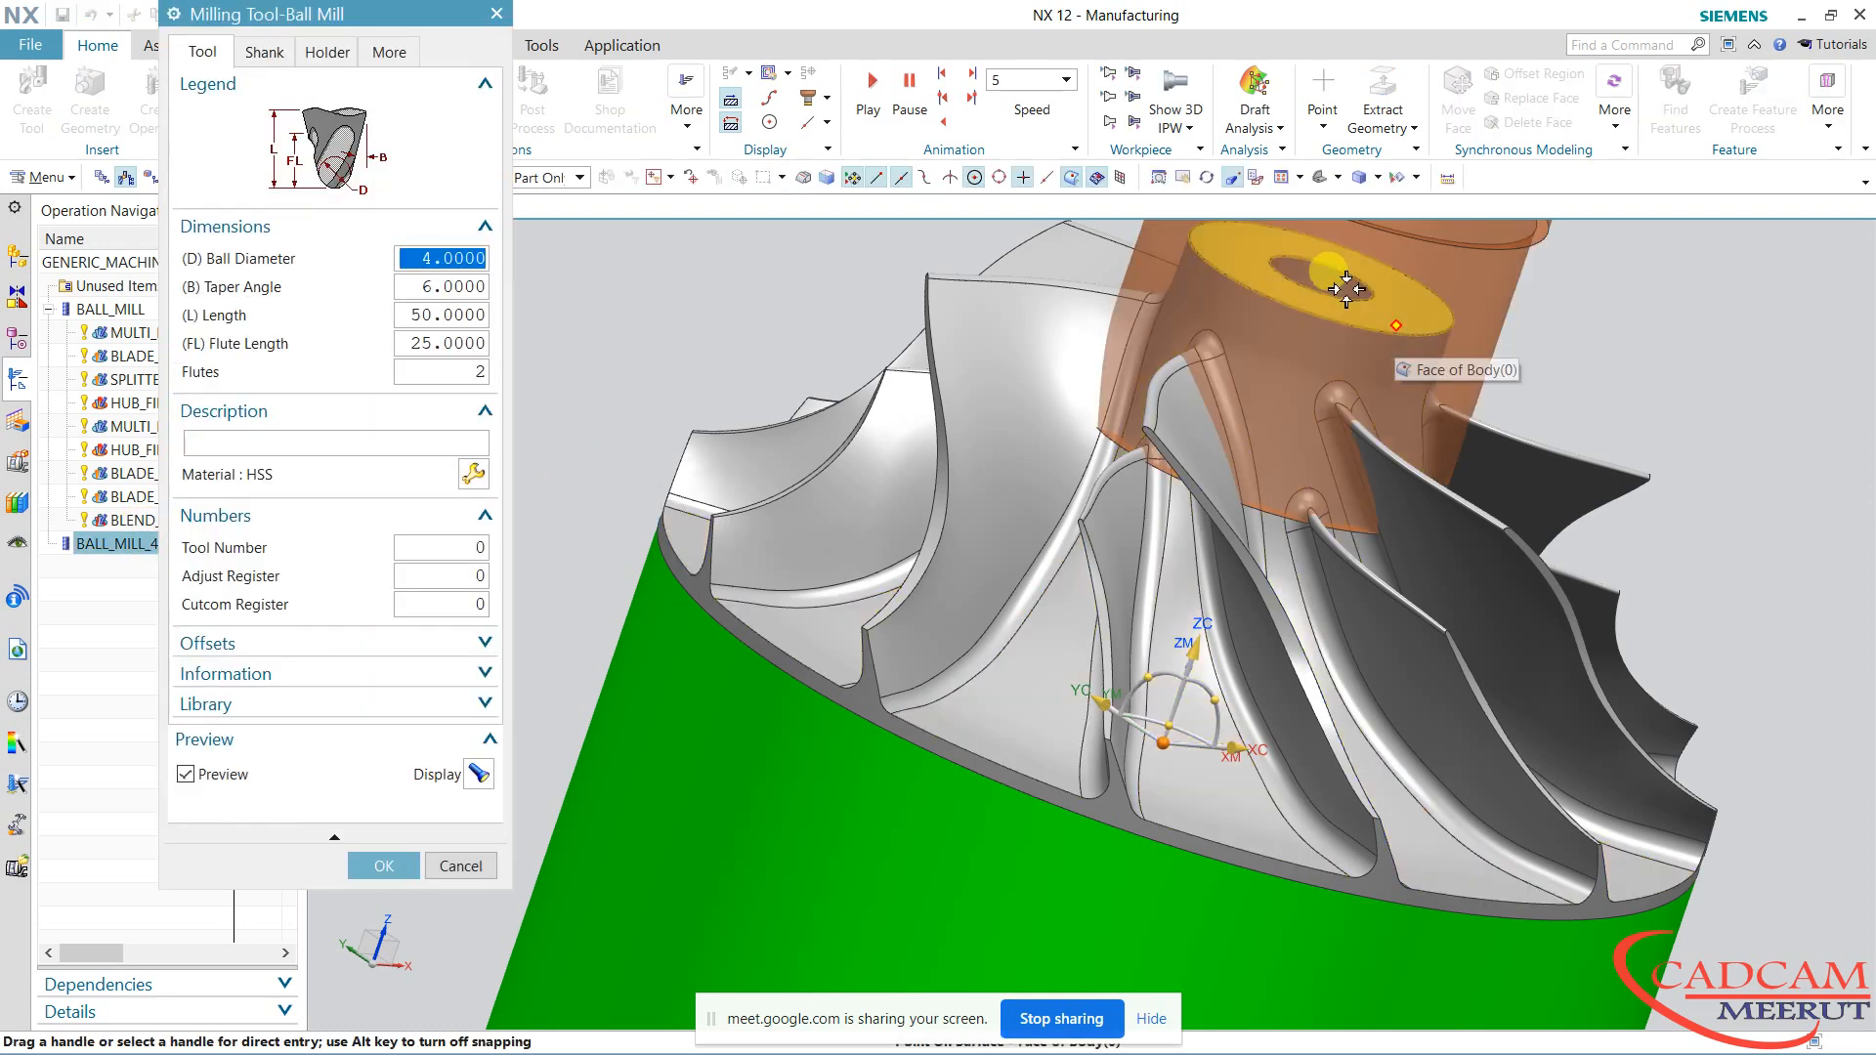
left_click(1641, 378)
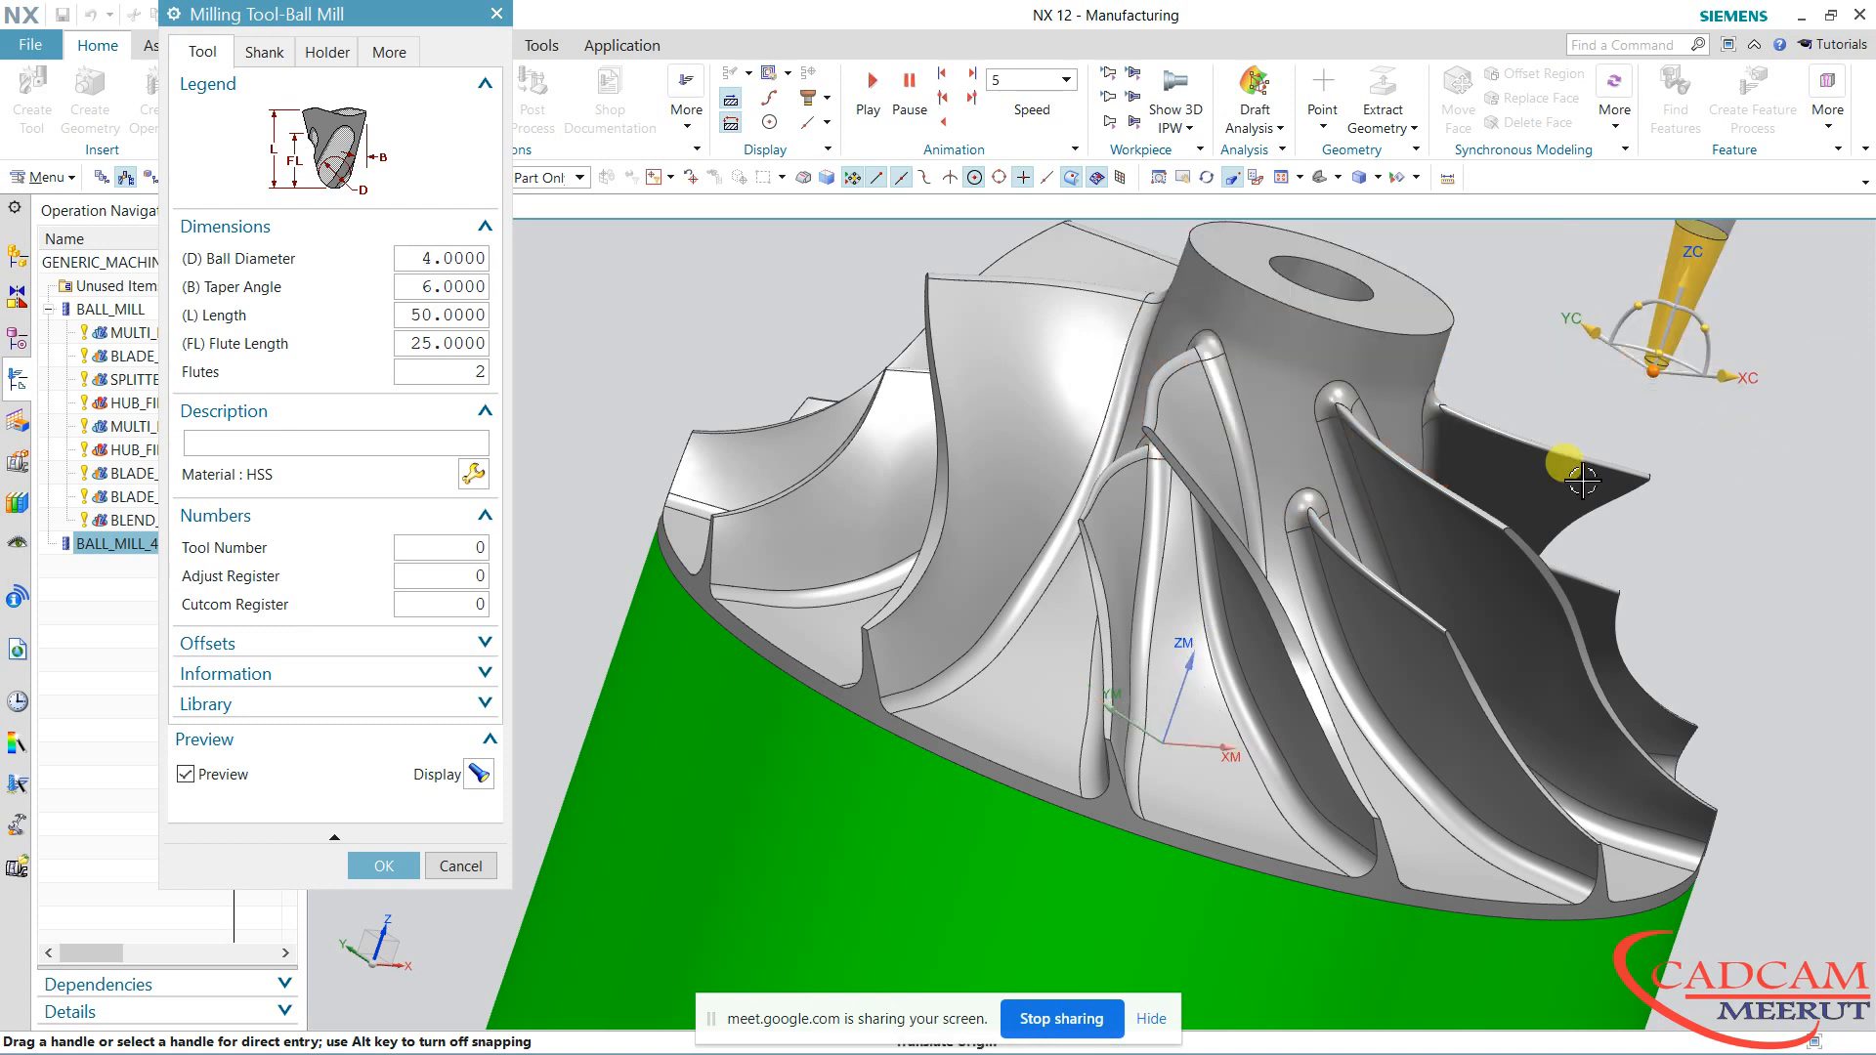
double_click(435, 260)
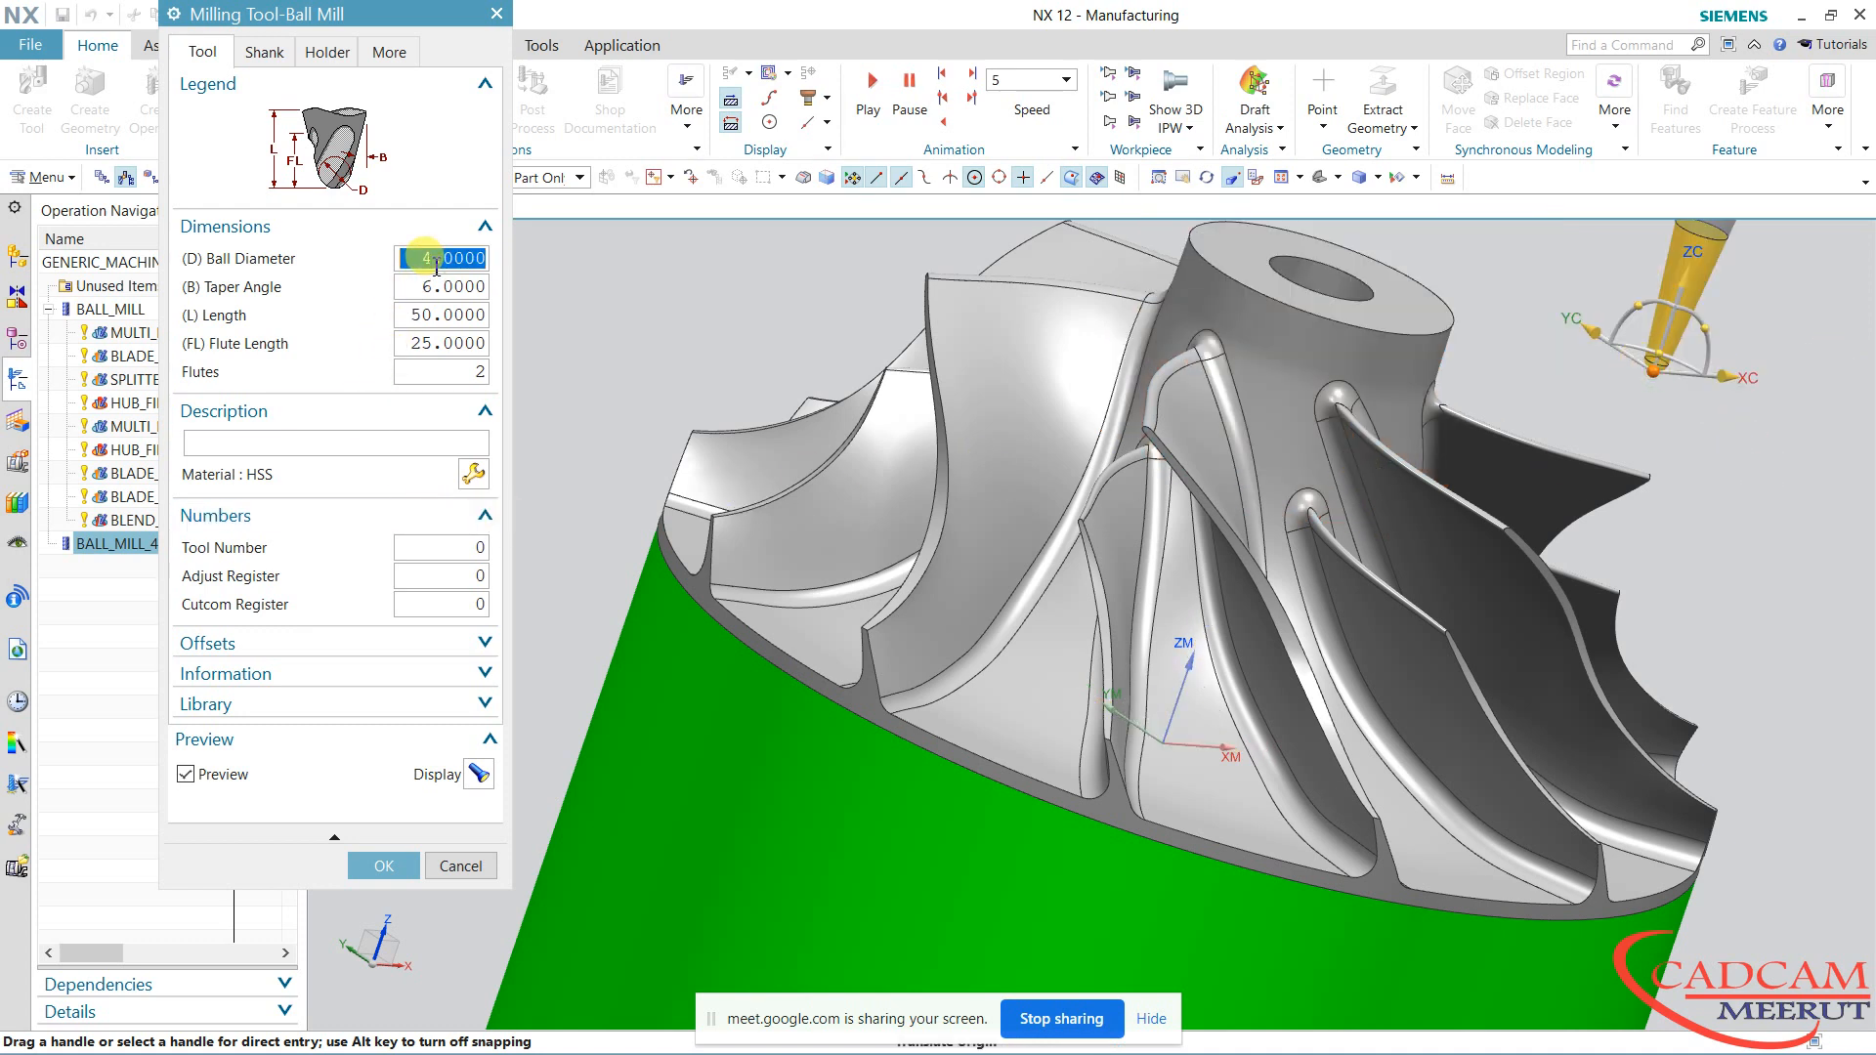
type("6")
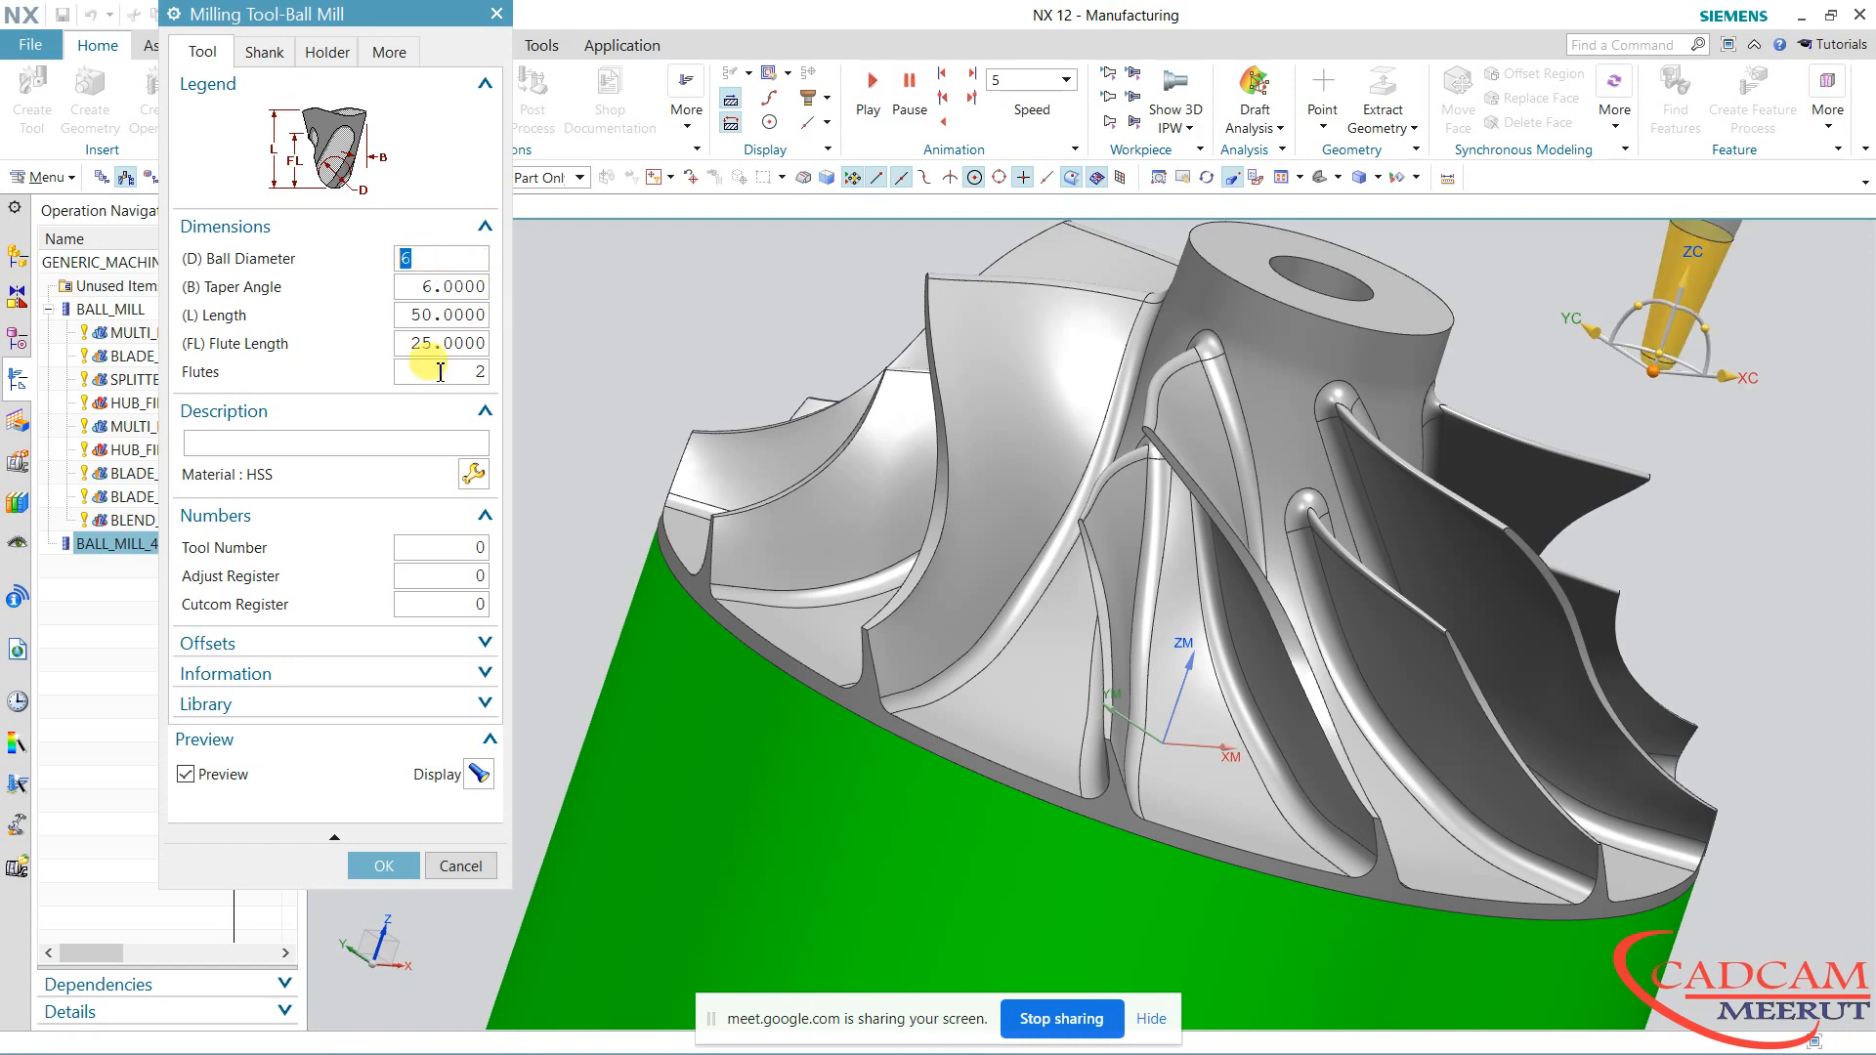
Set the length of BALL_MILL_4_6 to 65 mm and accept the tool changes
scroll(1280, 528, "down", 5)
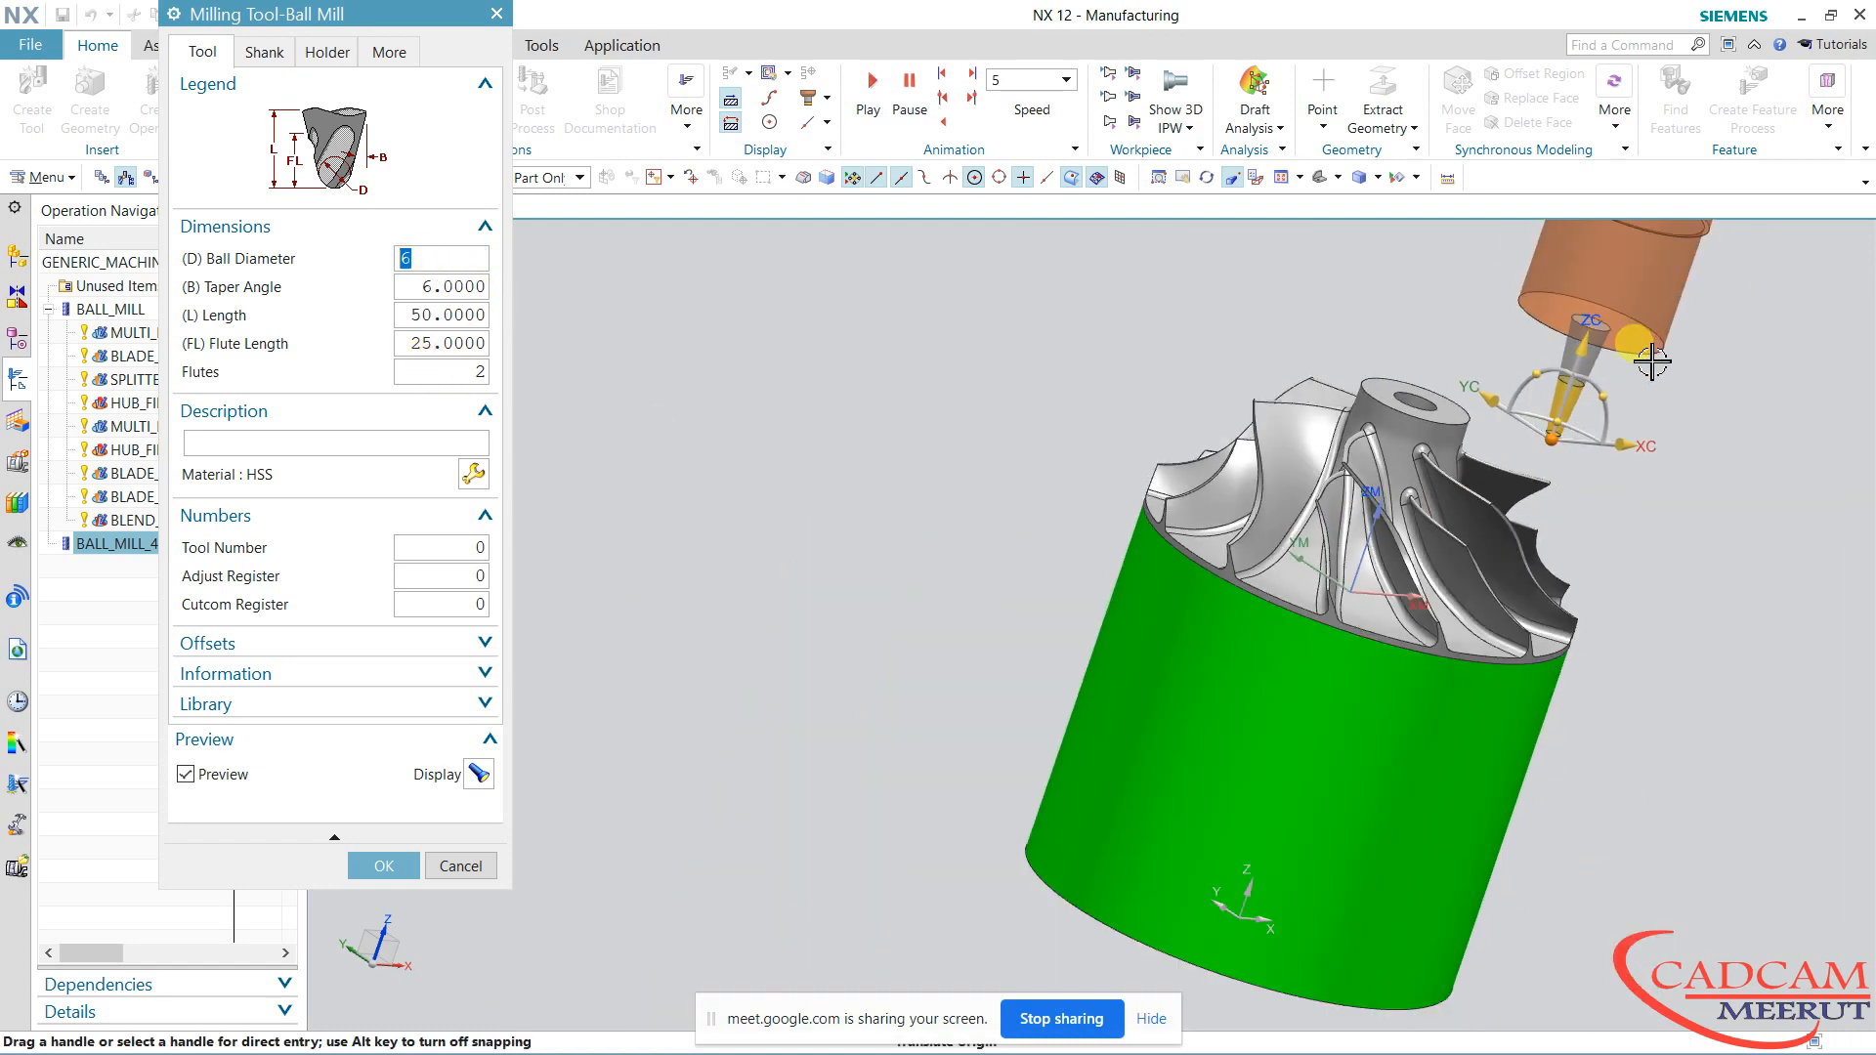
scroll(1654, 360, "up", 3)
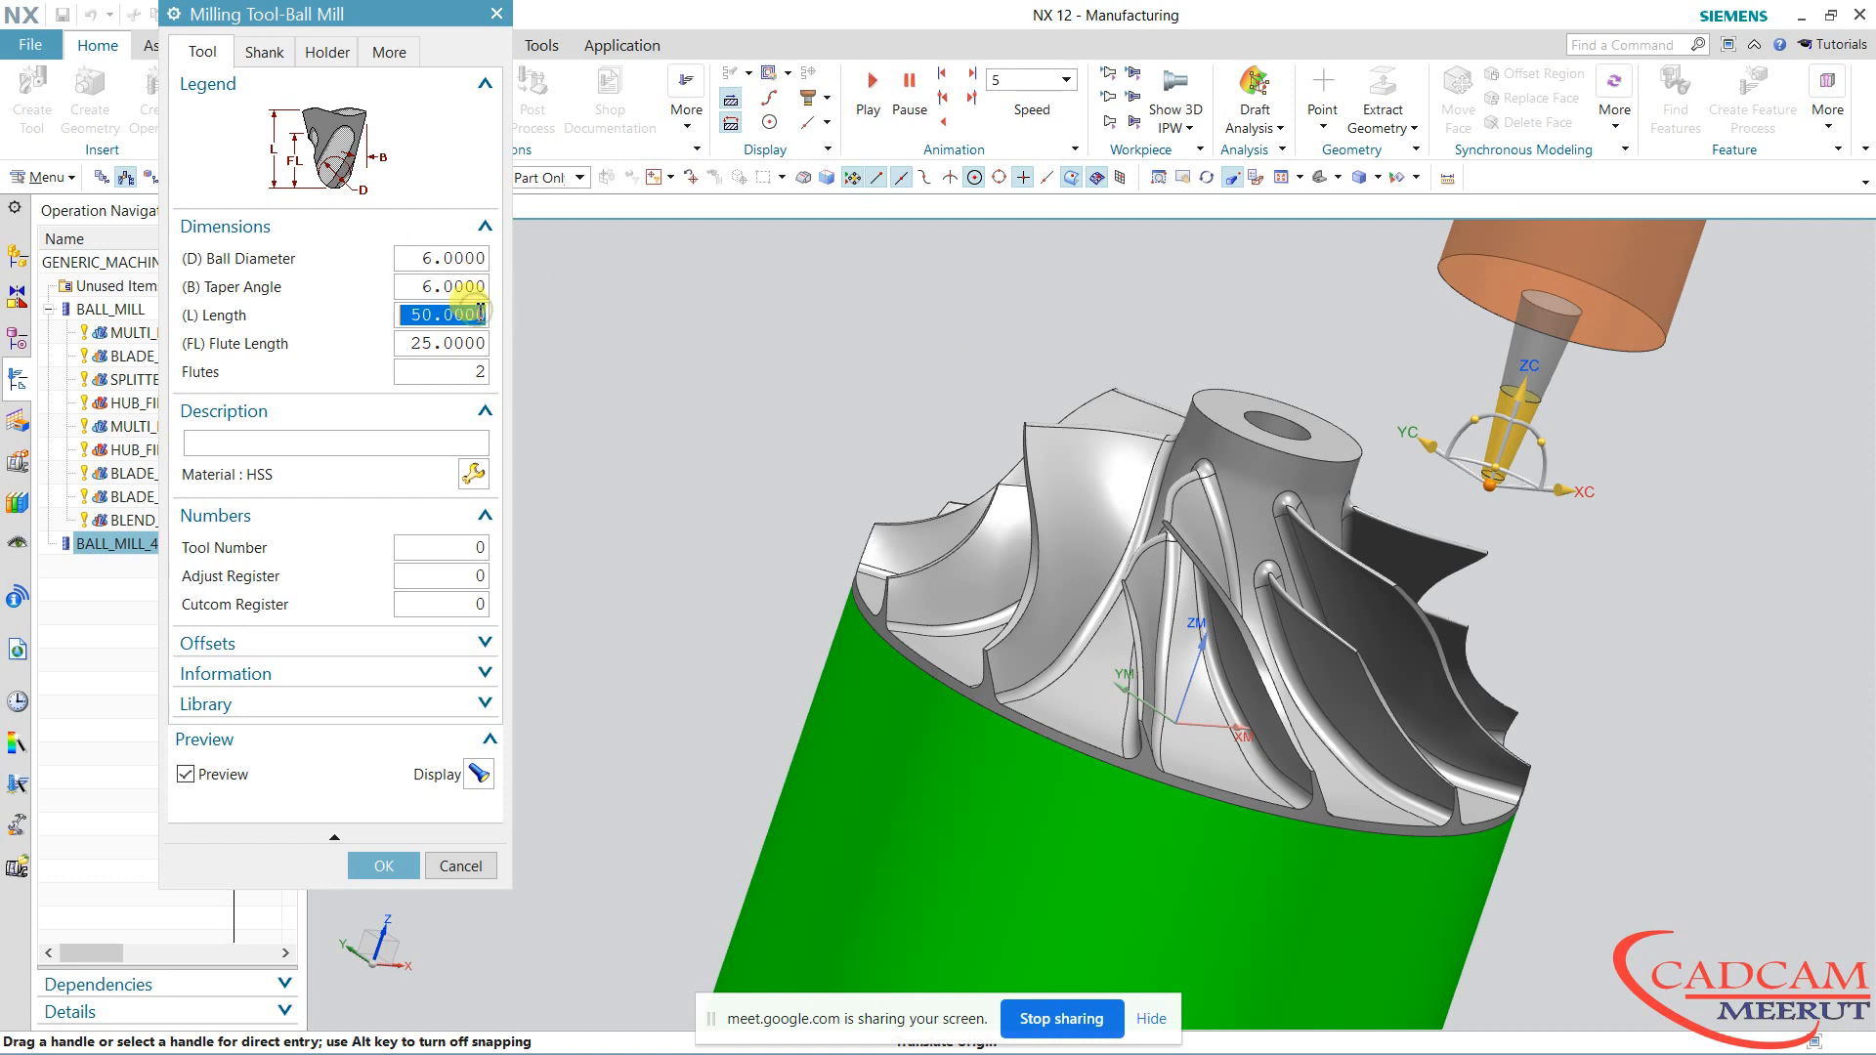
type("65")
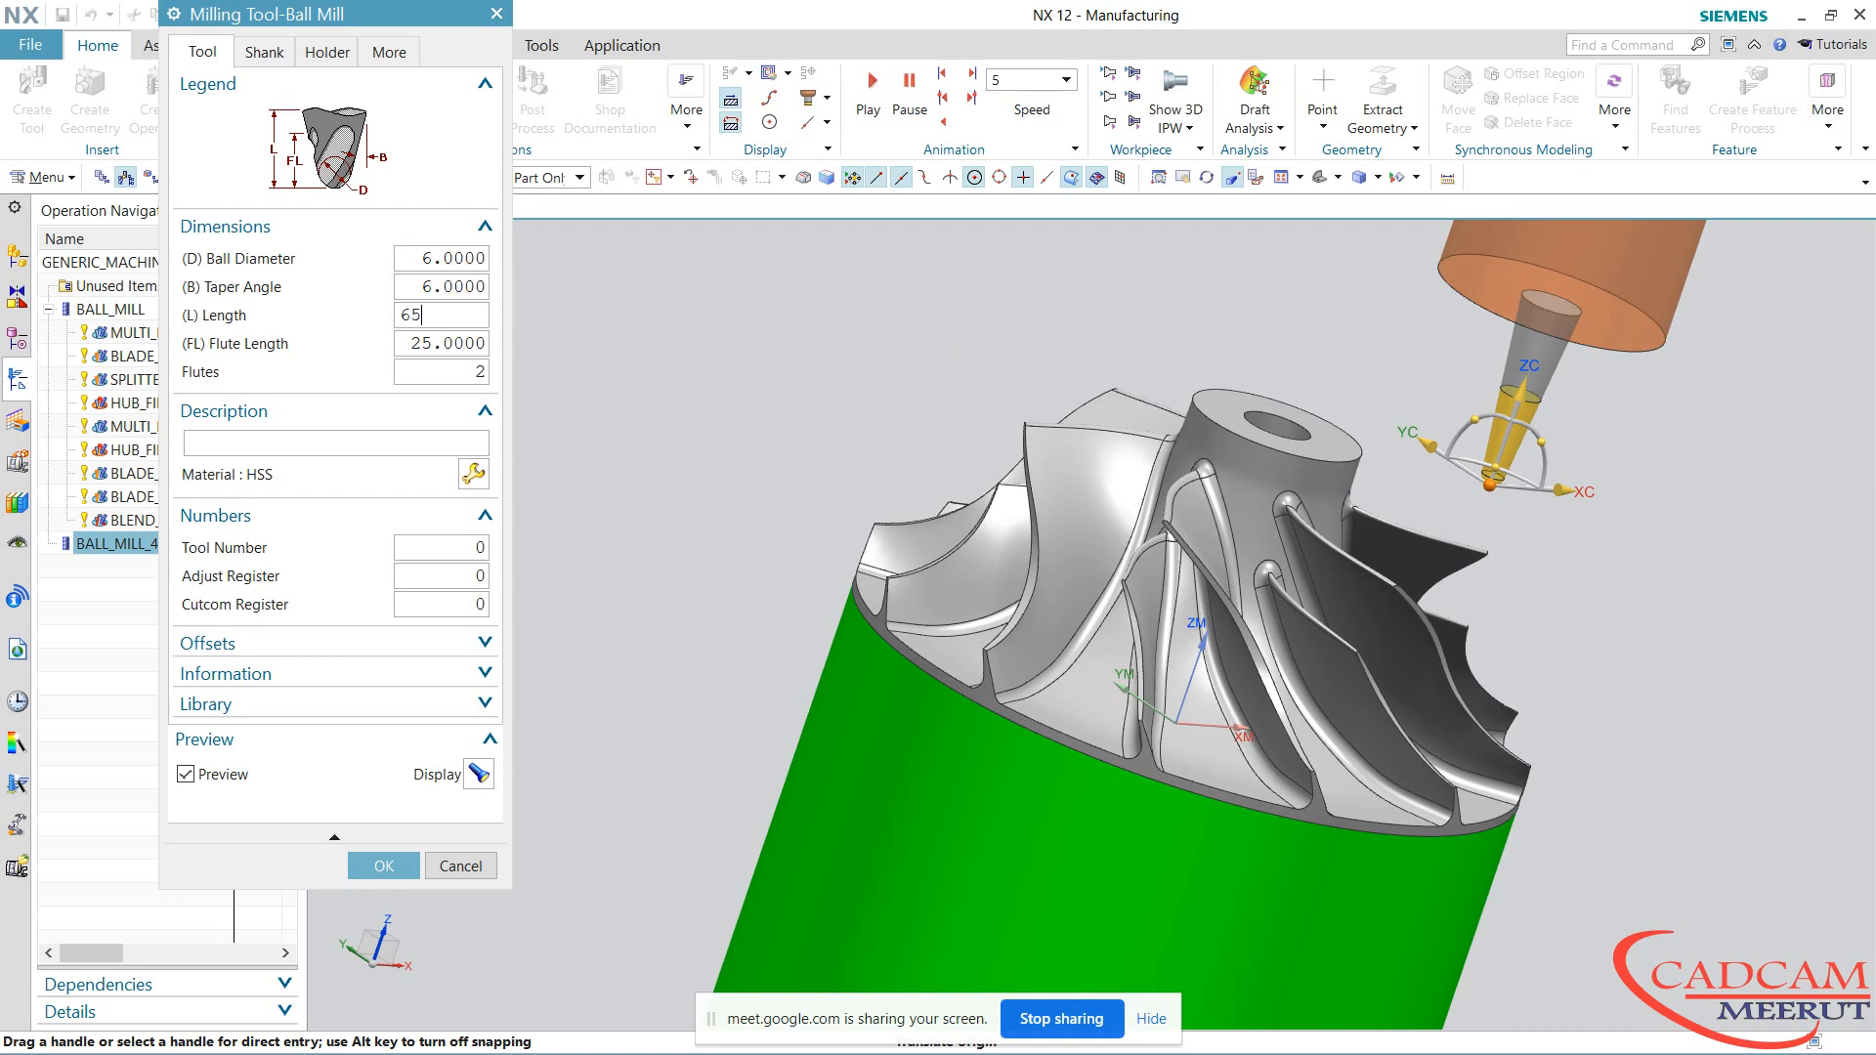
key("Return")
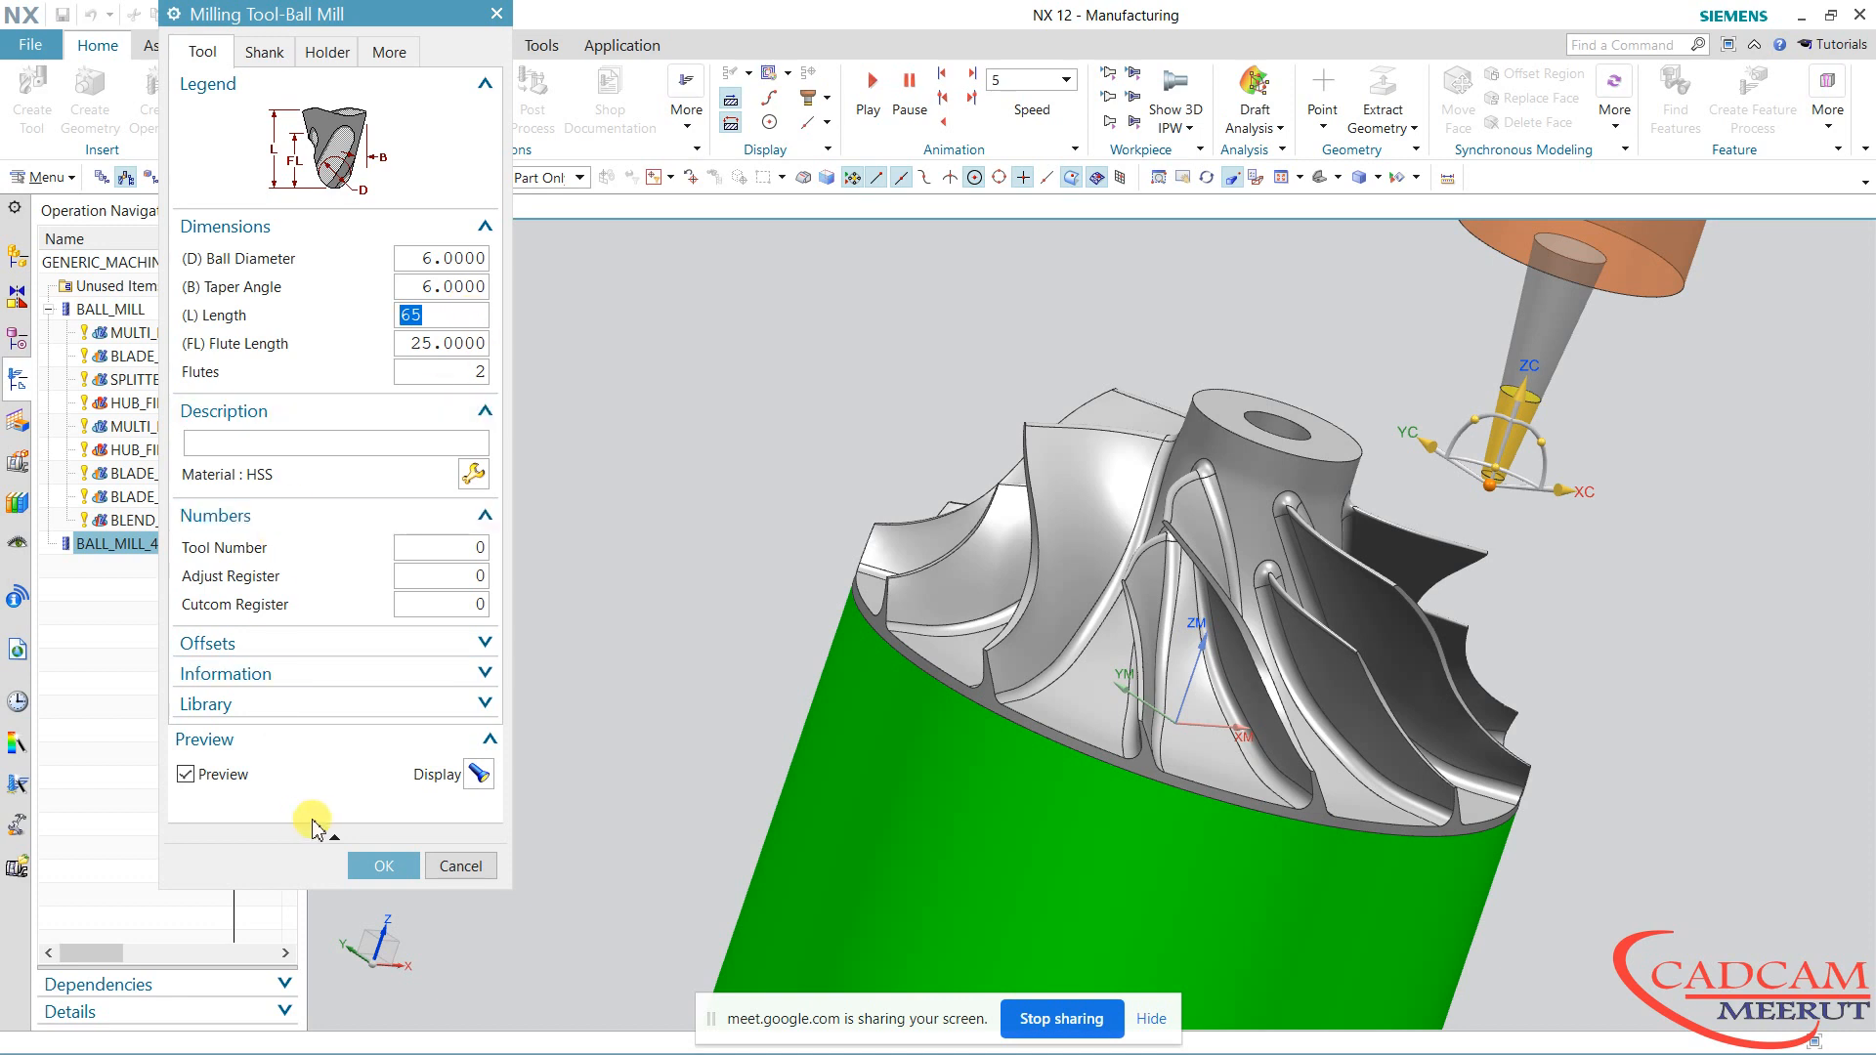
left_click(382, 865)
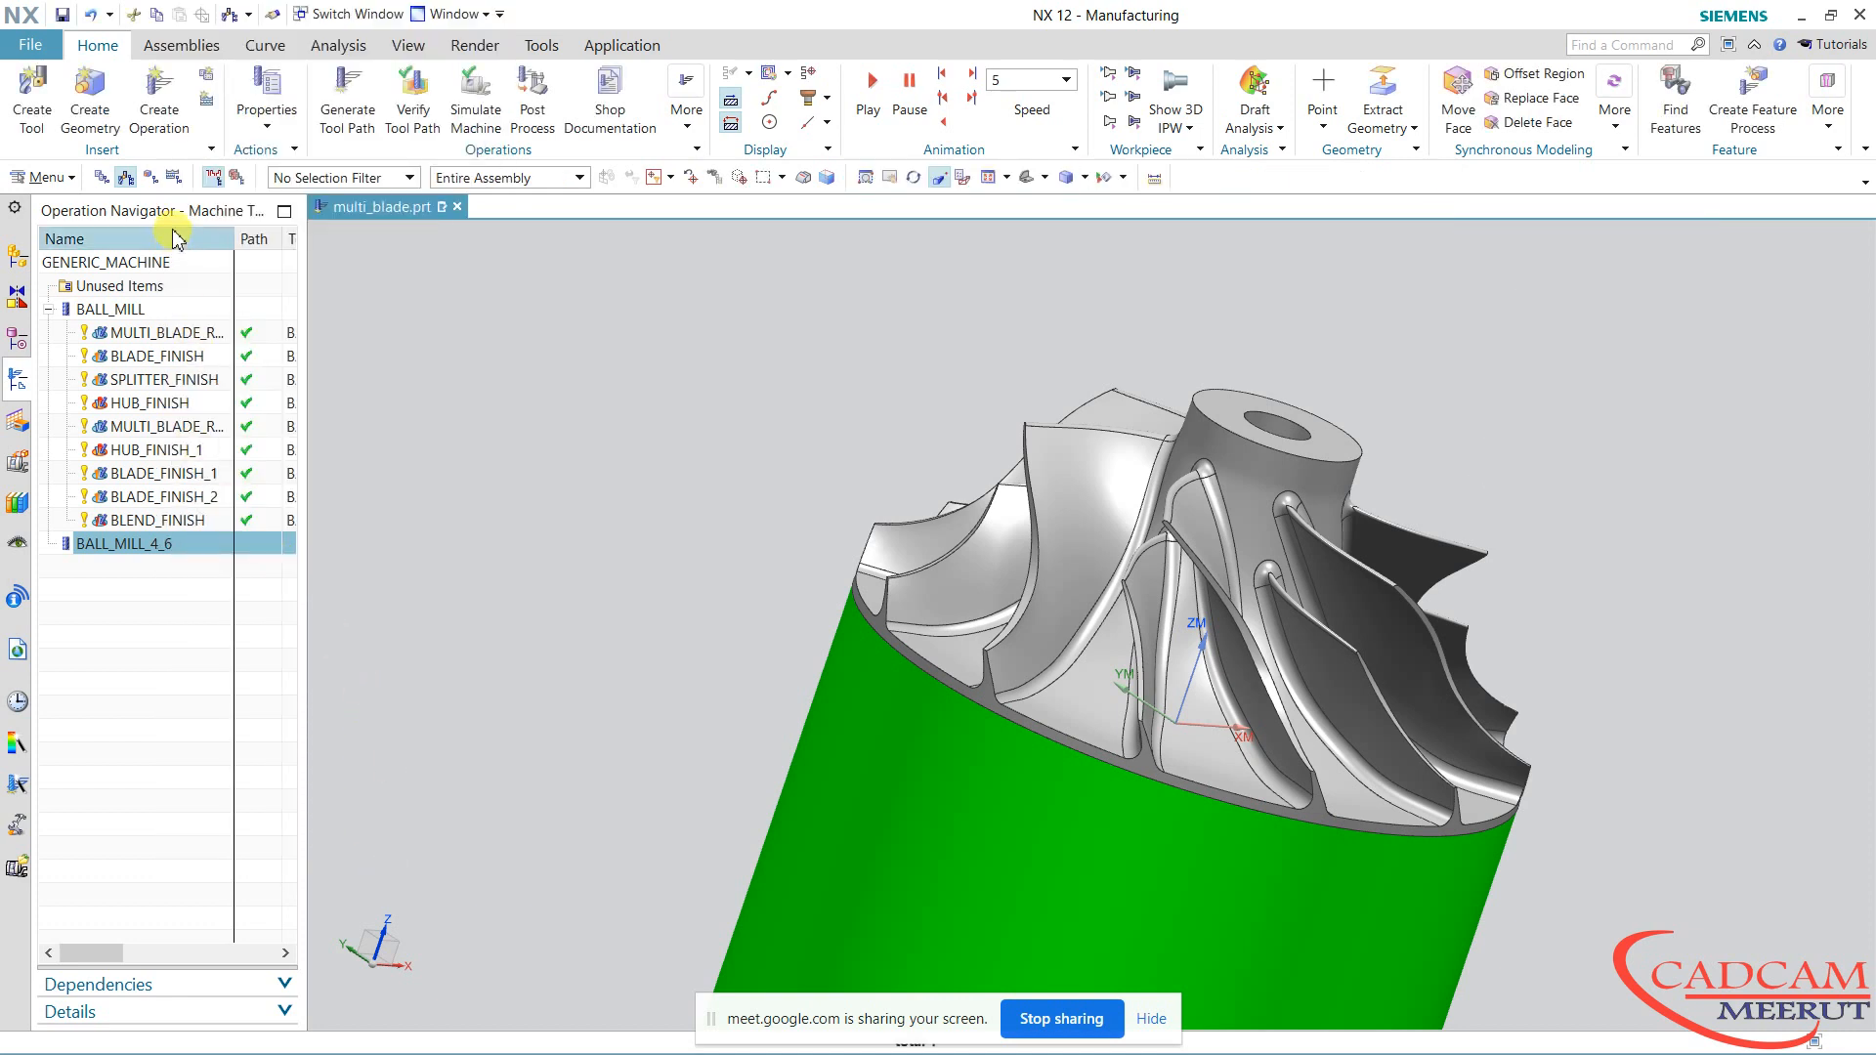
Reopen BLEND_FINISH from the geometry view, assign the tool BALL_MILL_4_6, regenerate the tool path, and accept the operation
left_click(150, 177)
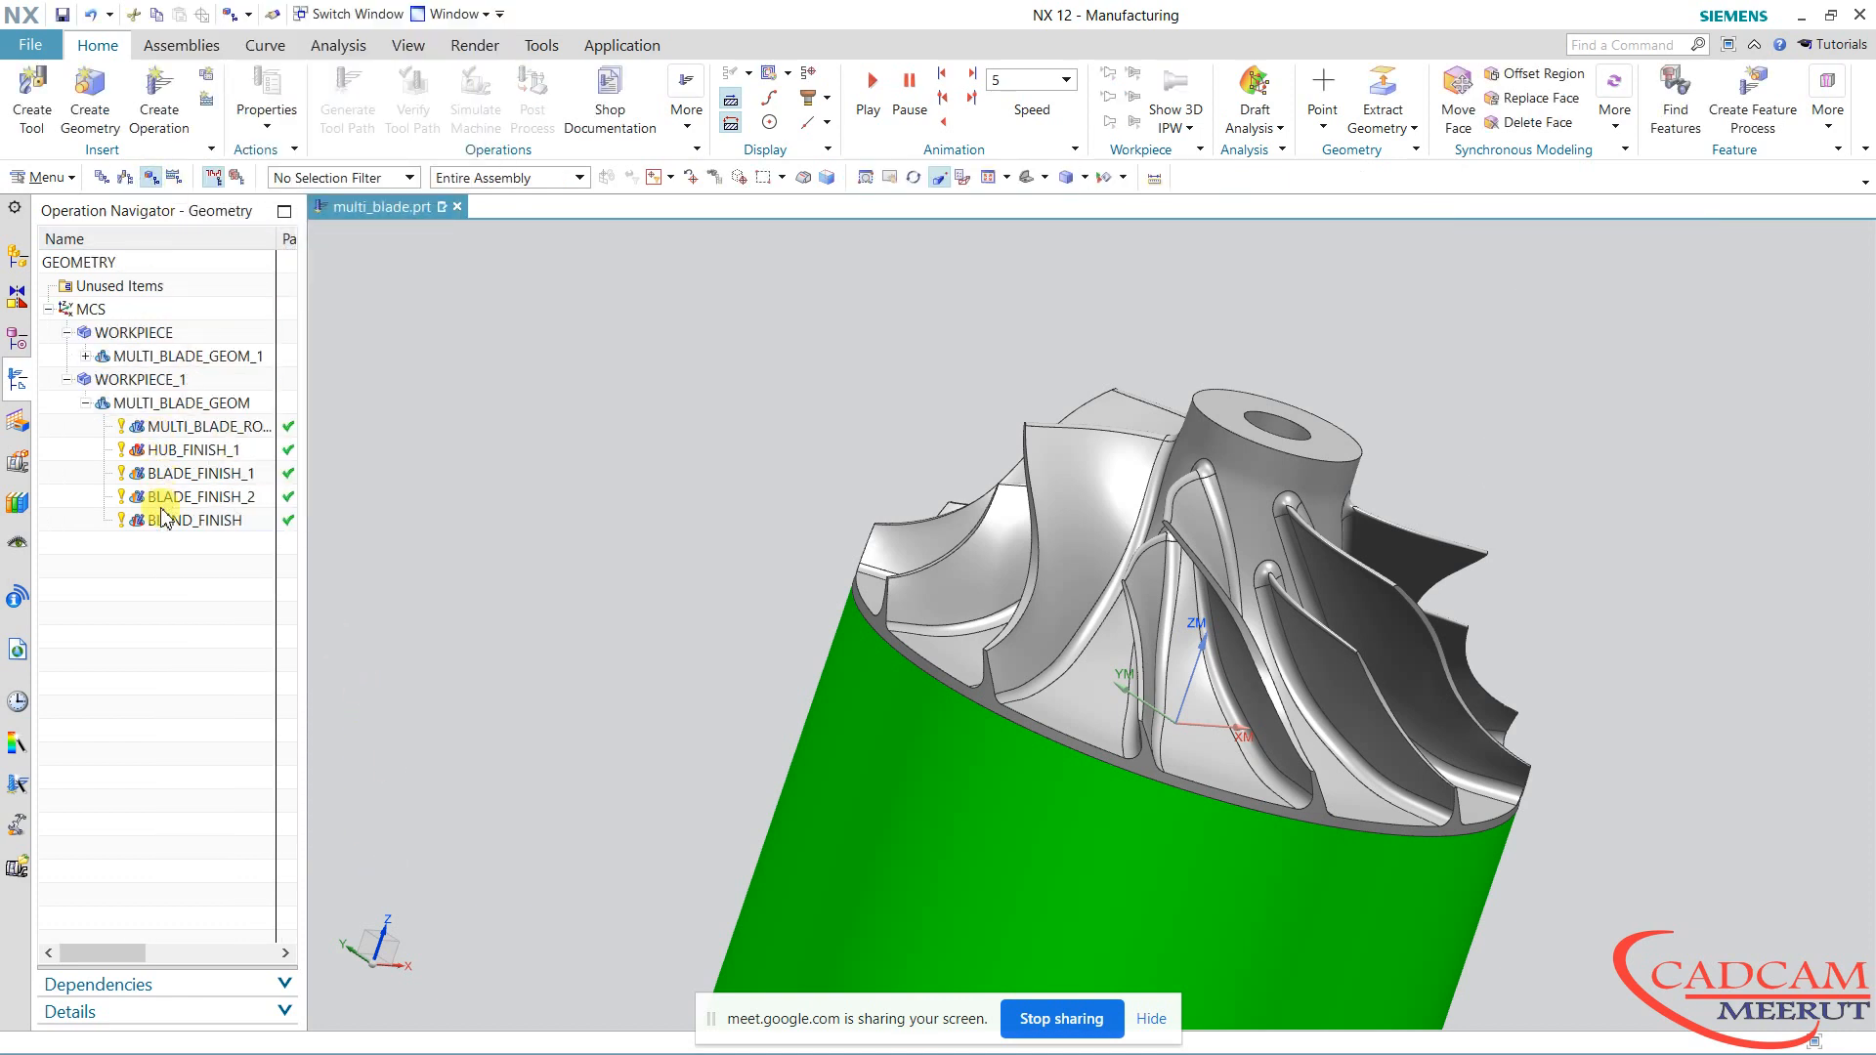
double_click(161, 520)
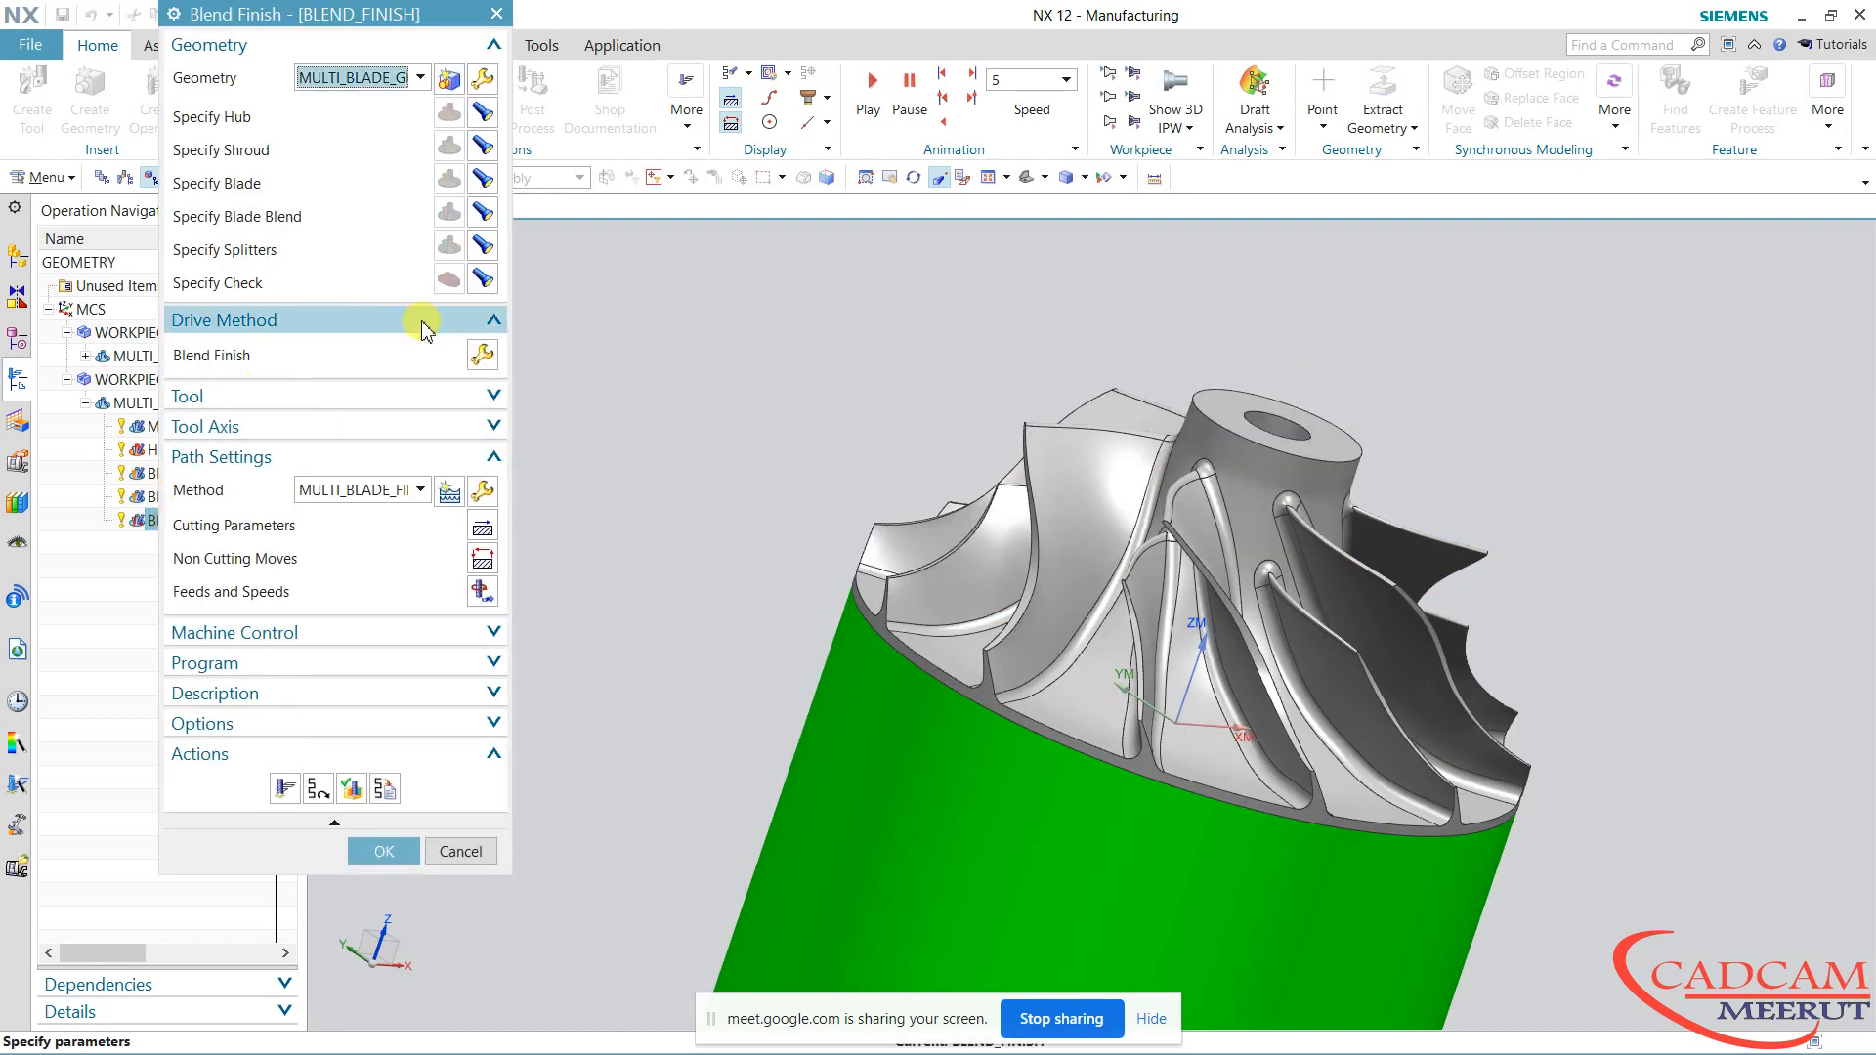
left_click(344, 399)
left_click(359, 429)
left_click(377, 498)
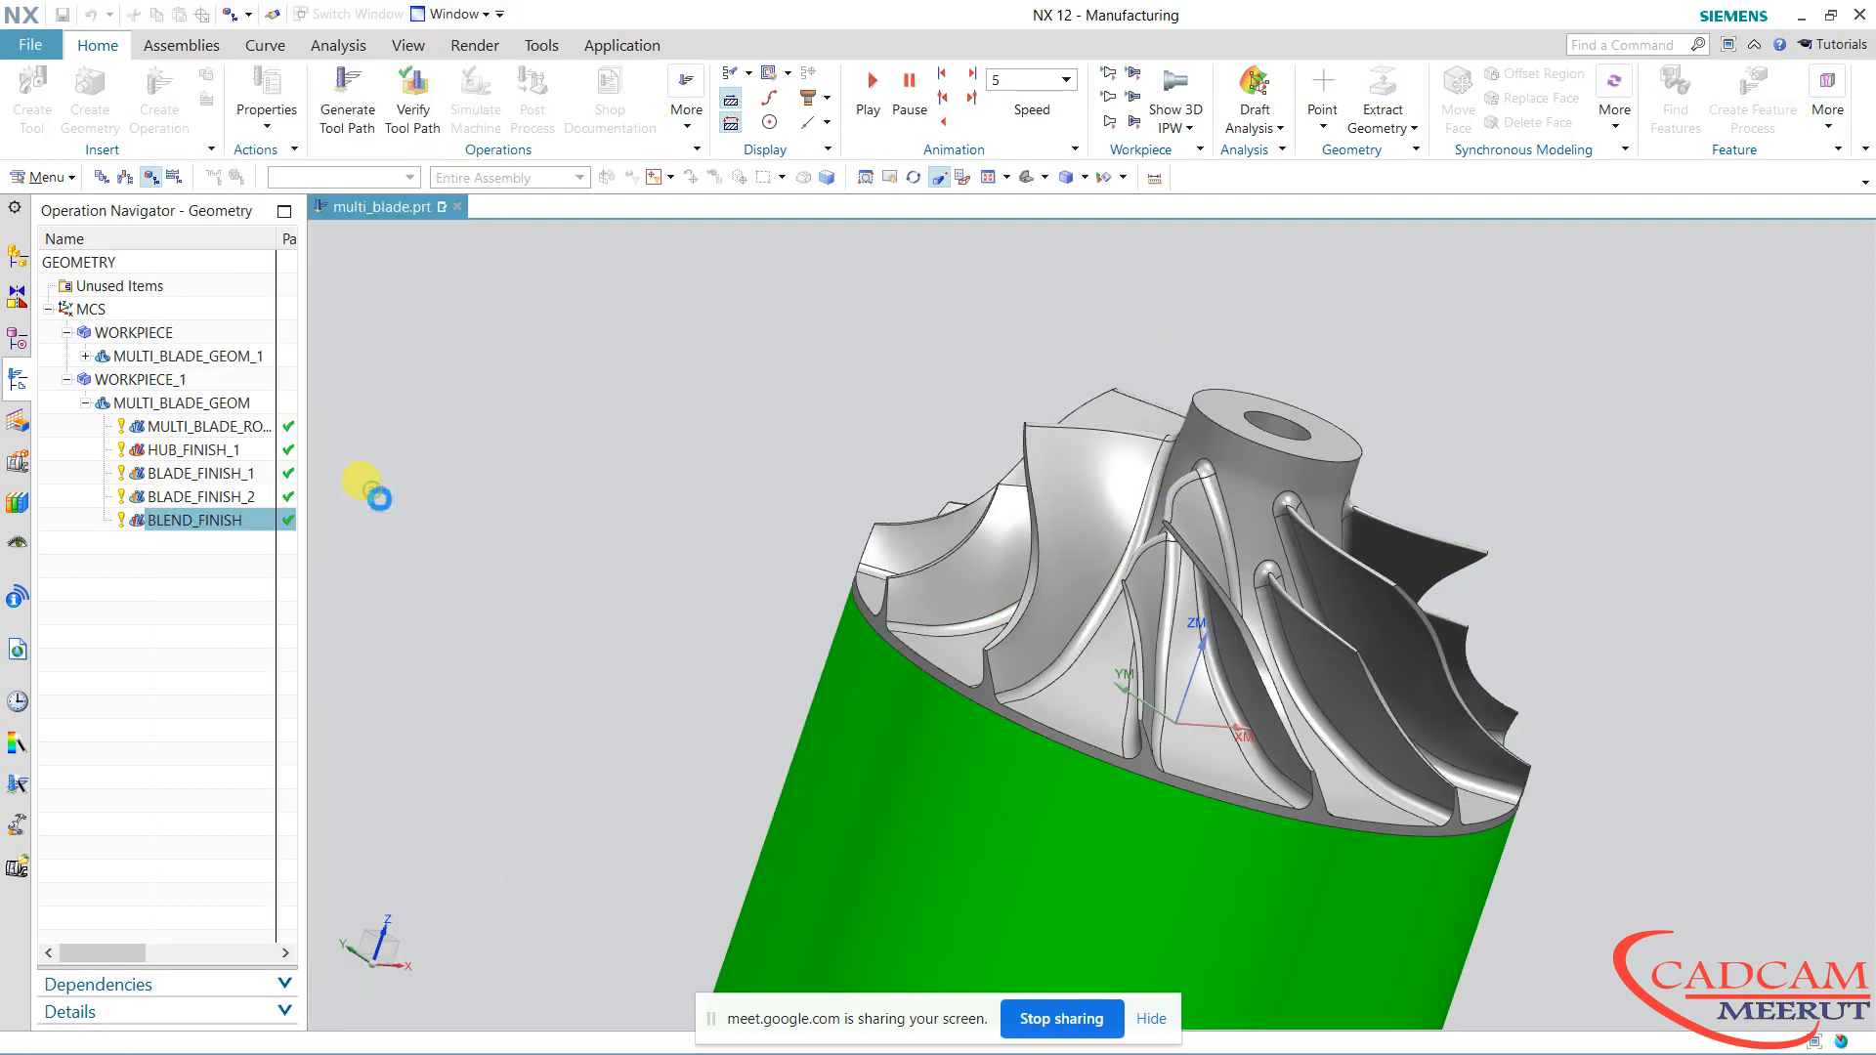
left_click(285, 891)
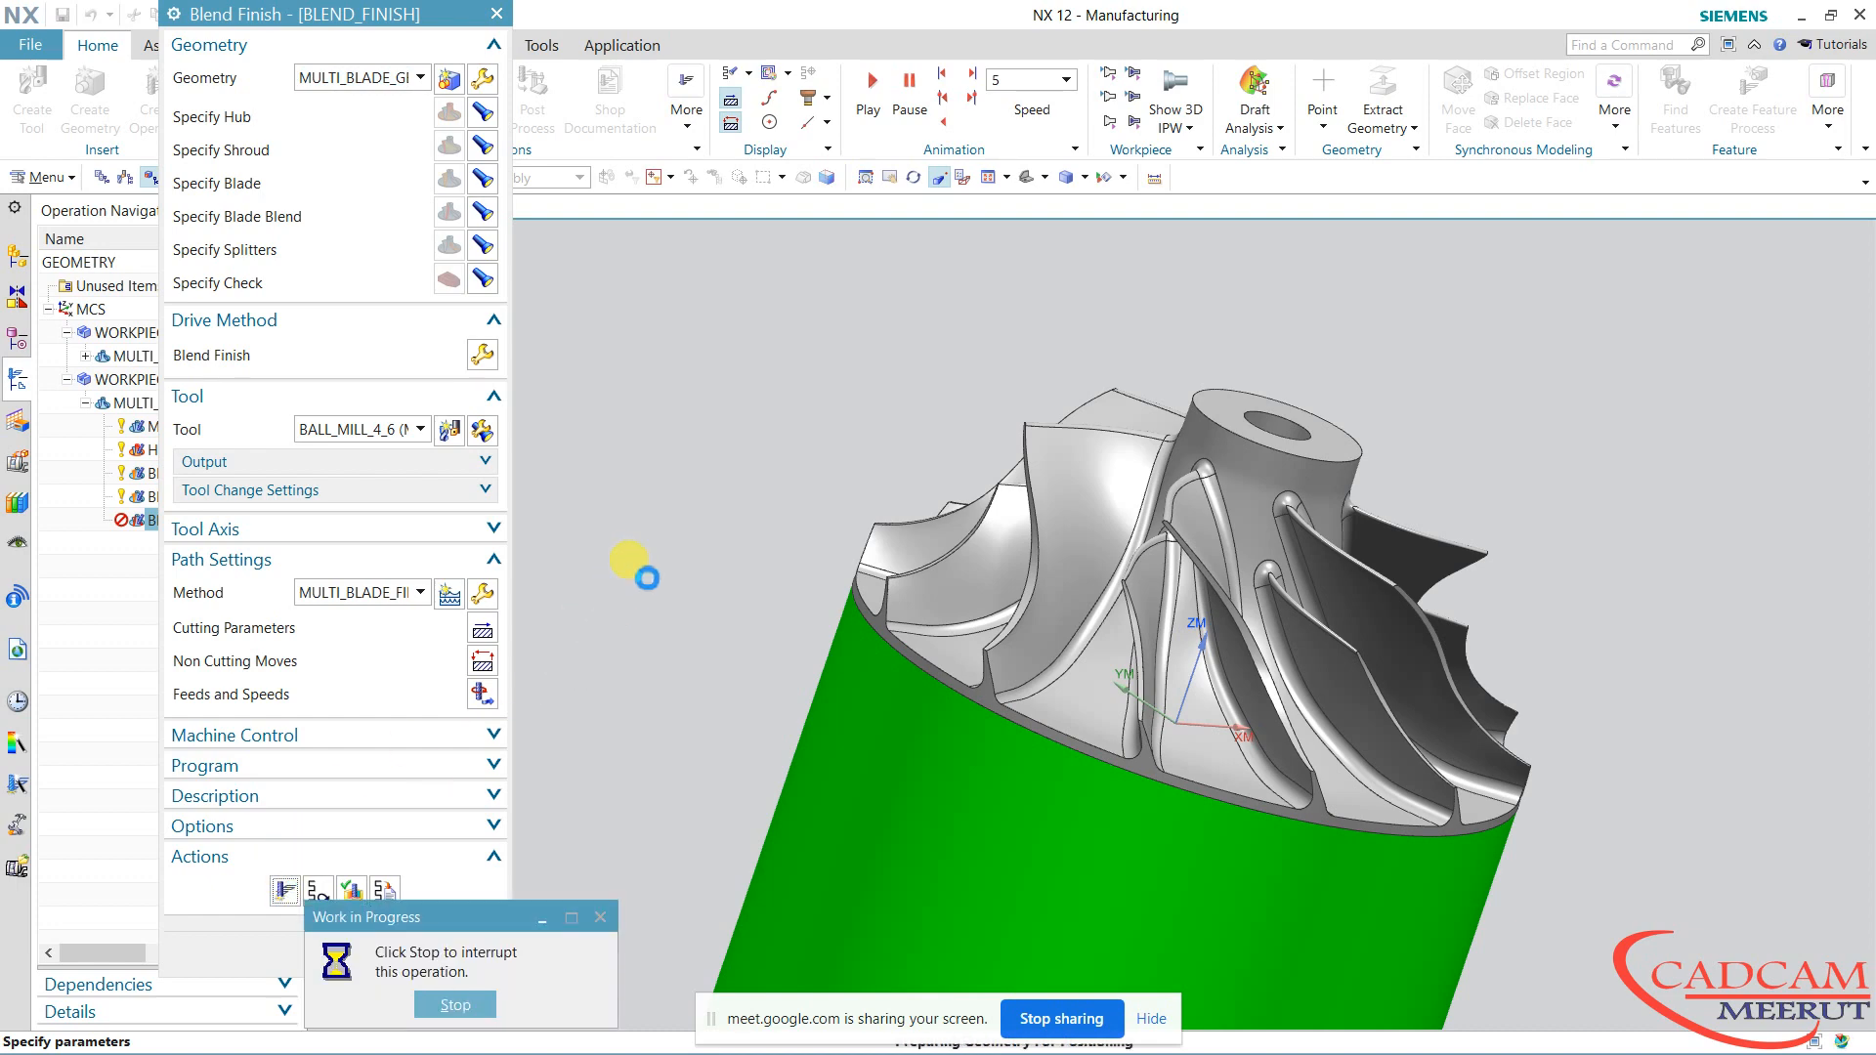
middle_click_drag(647, 577, 821, 574)
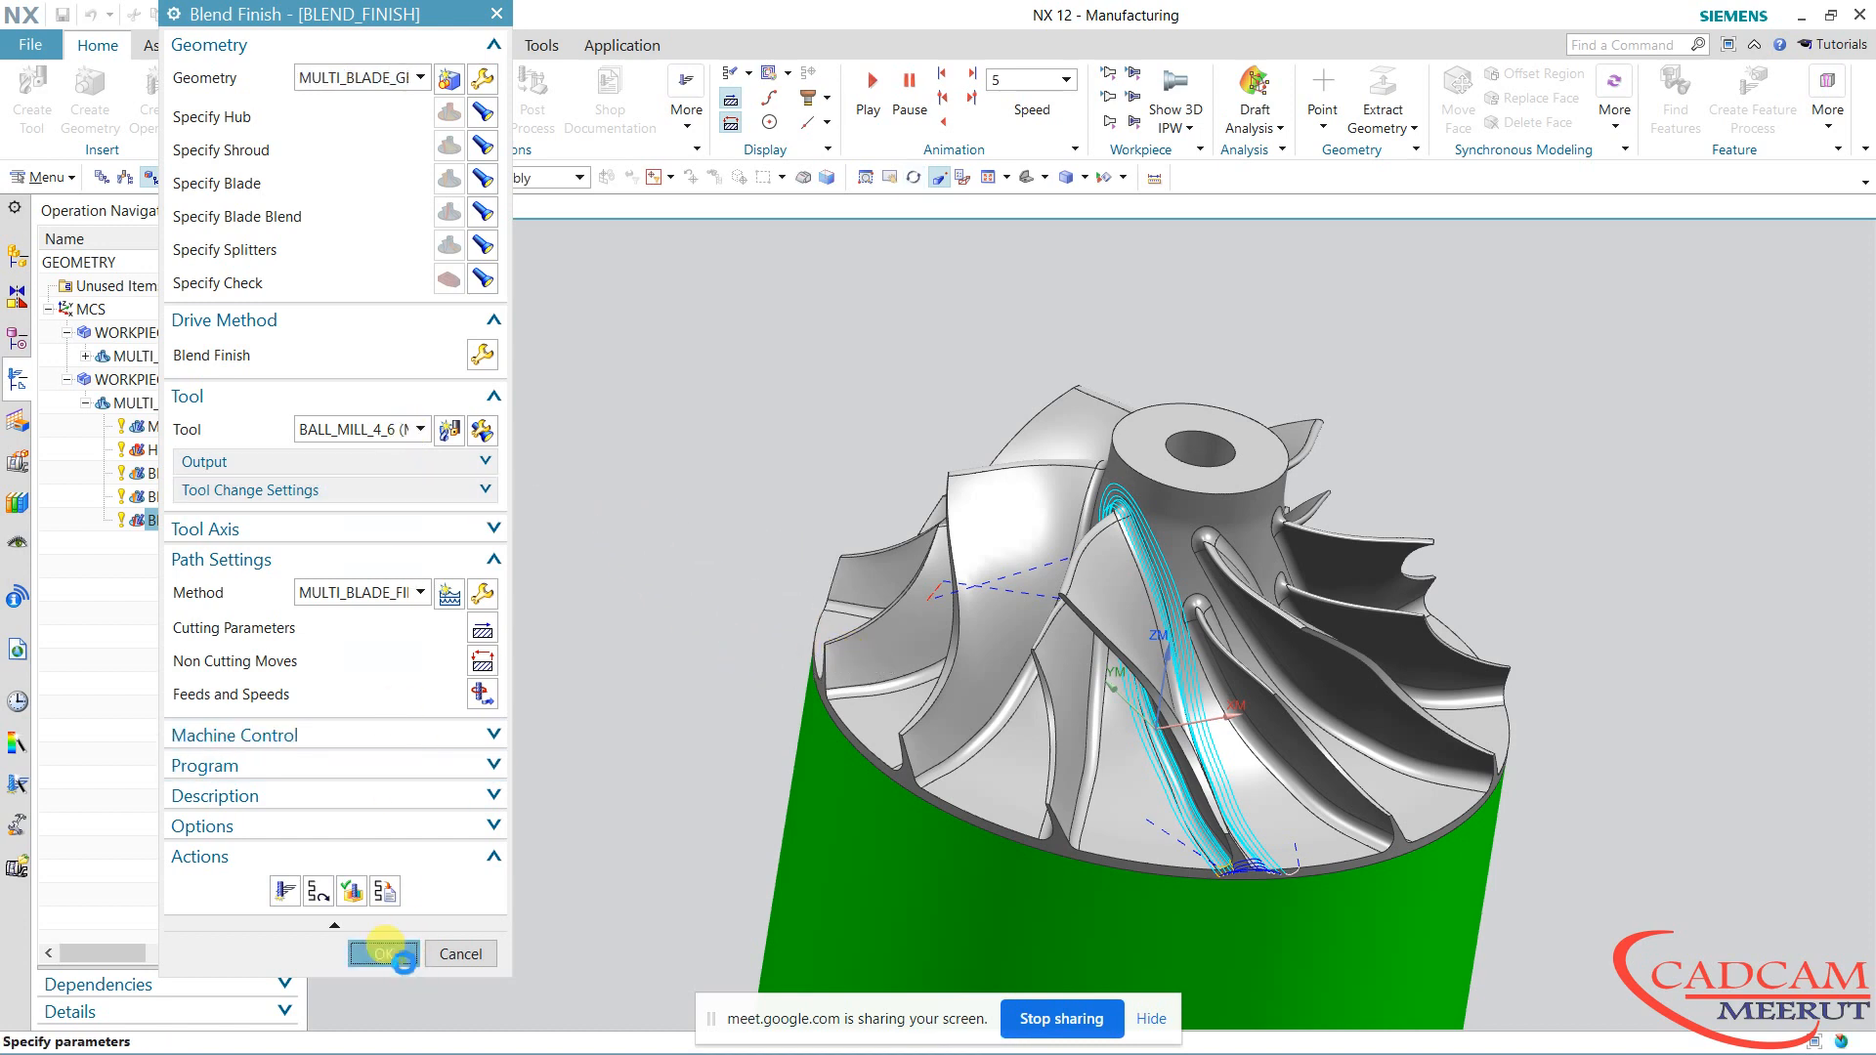
left_click(381, 953)
Create a ball mill named BALL_MILL_6 with a 6 mm ball diameter, previewing it at the hub bore
left_click(37, 106)
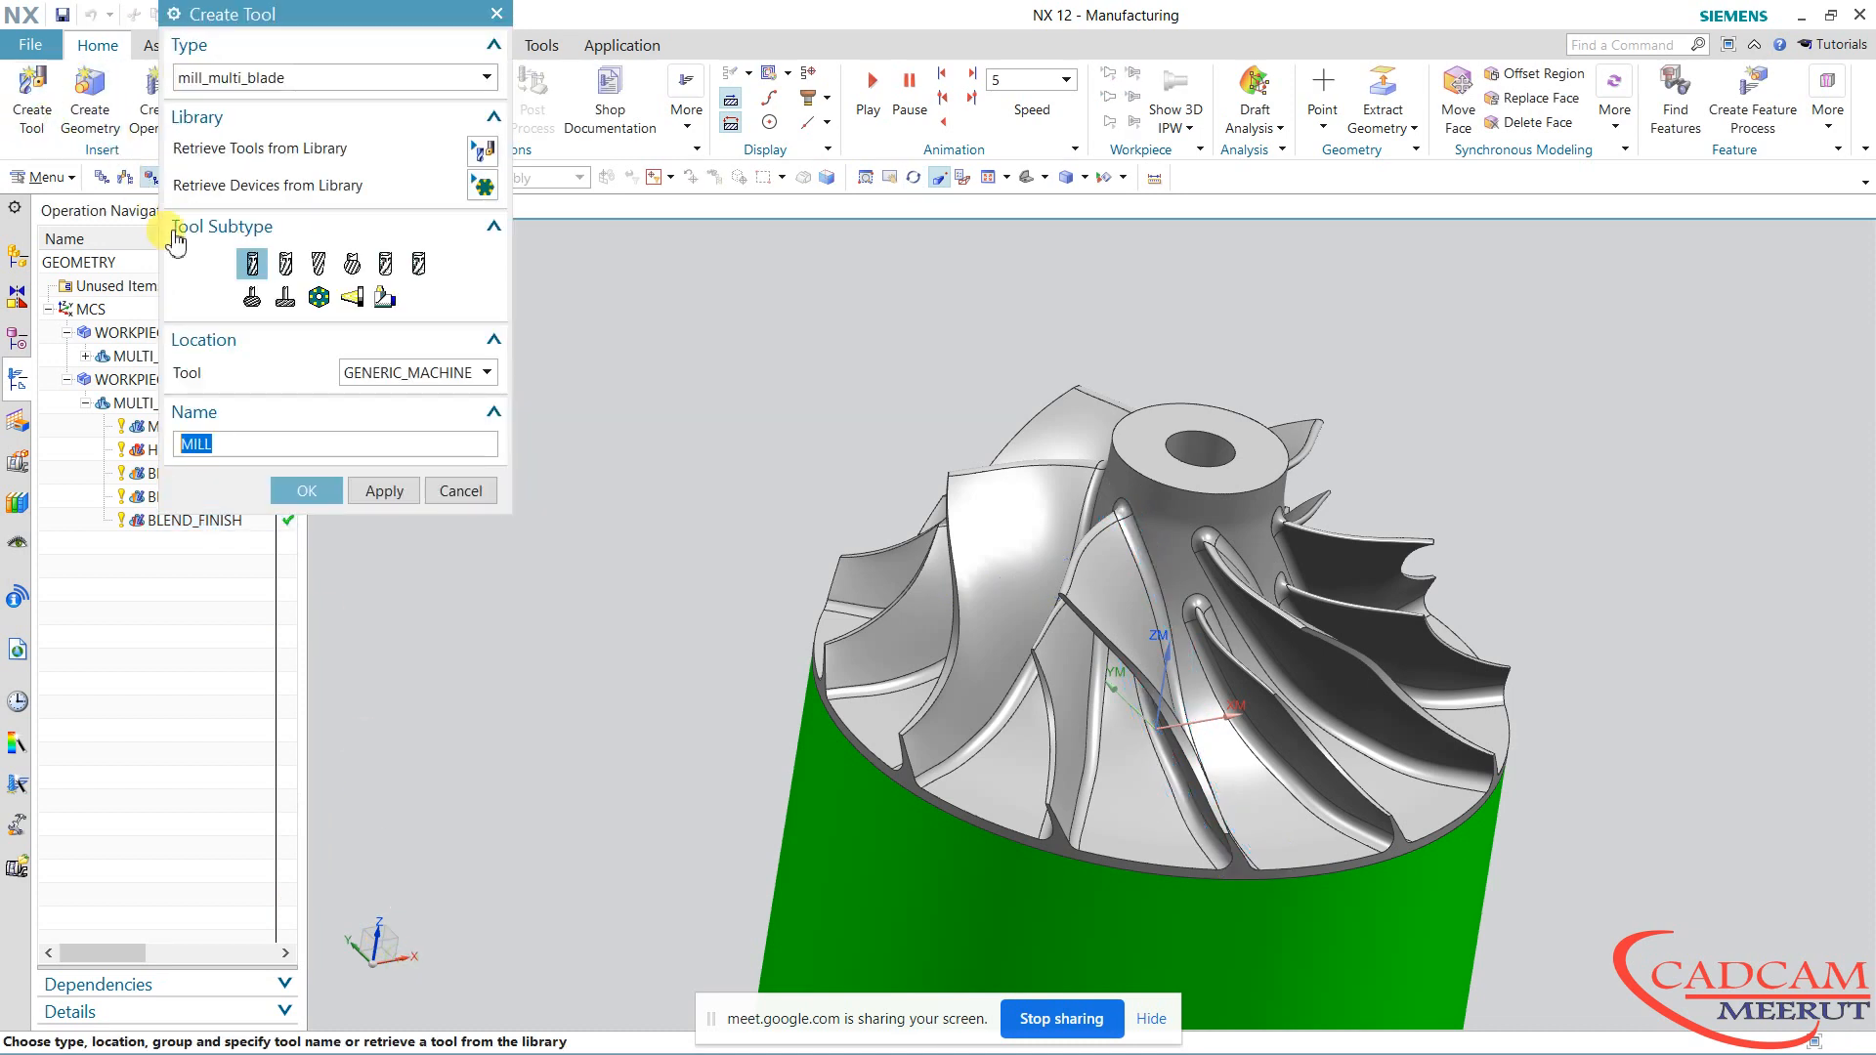
left_click(318, 264)
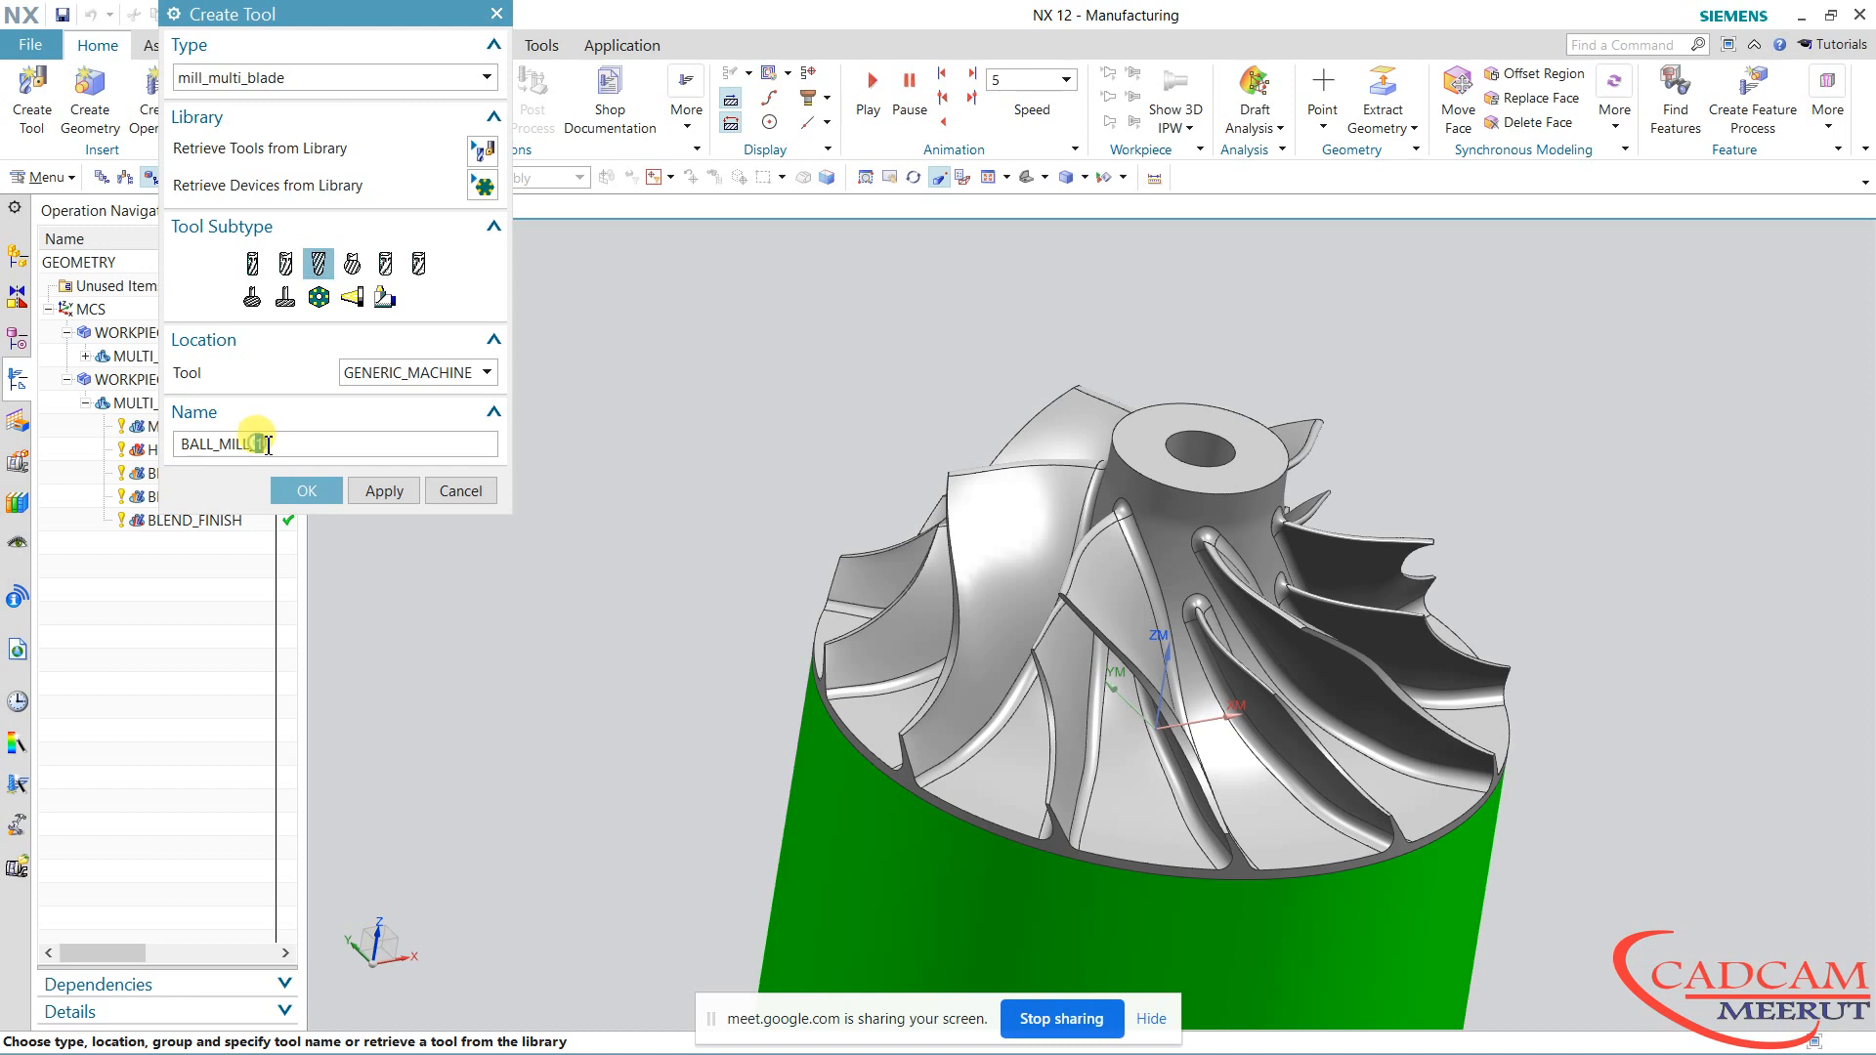
key("Return")
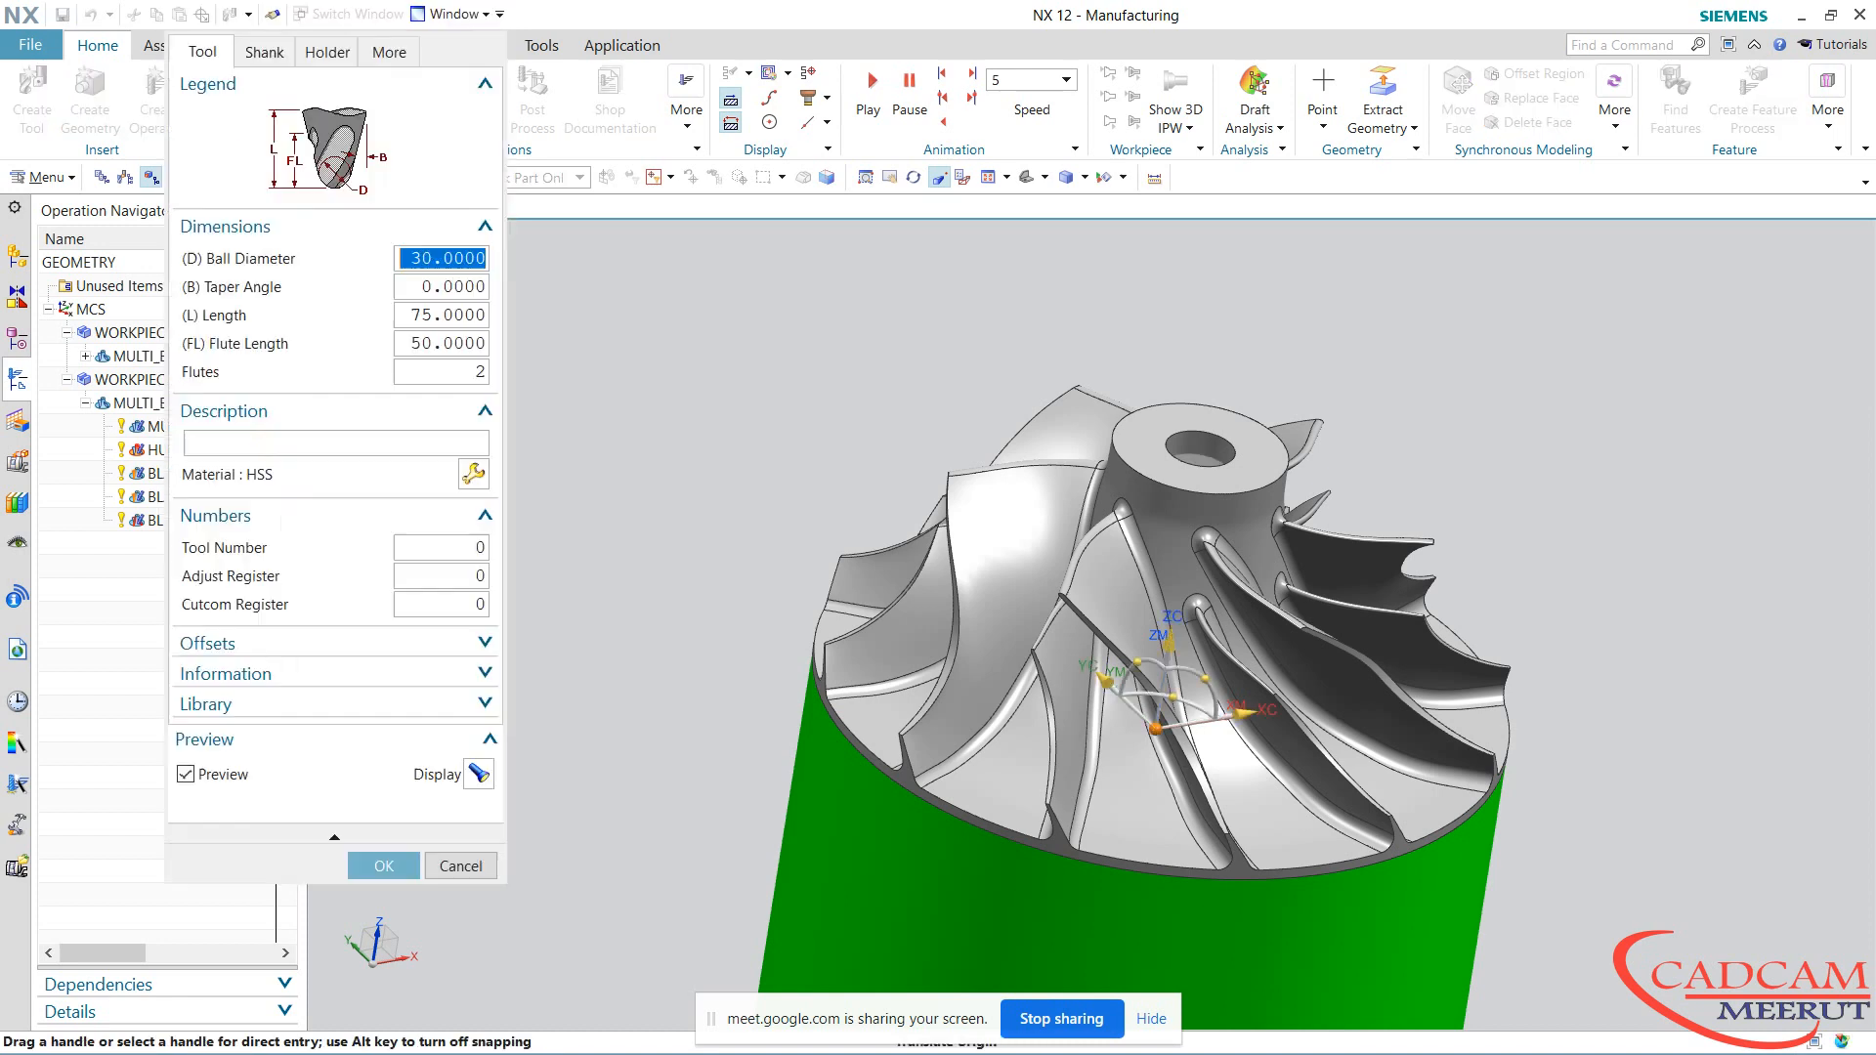
type("6")
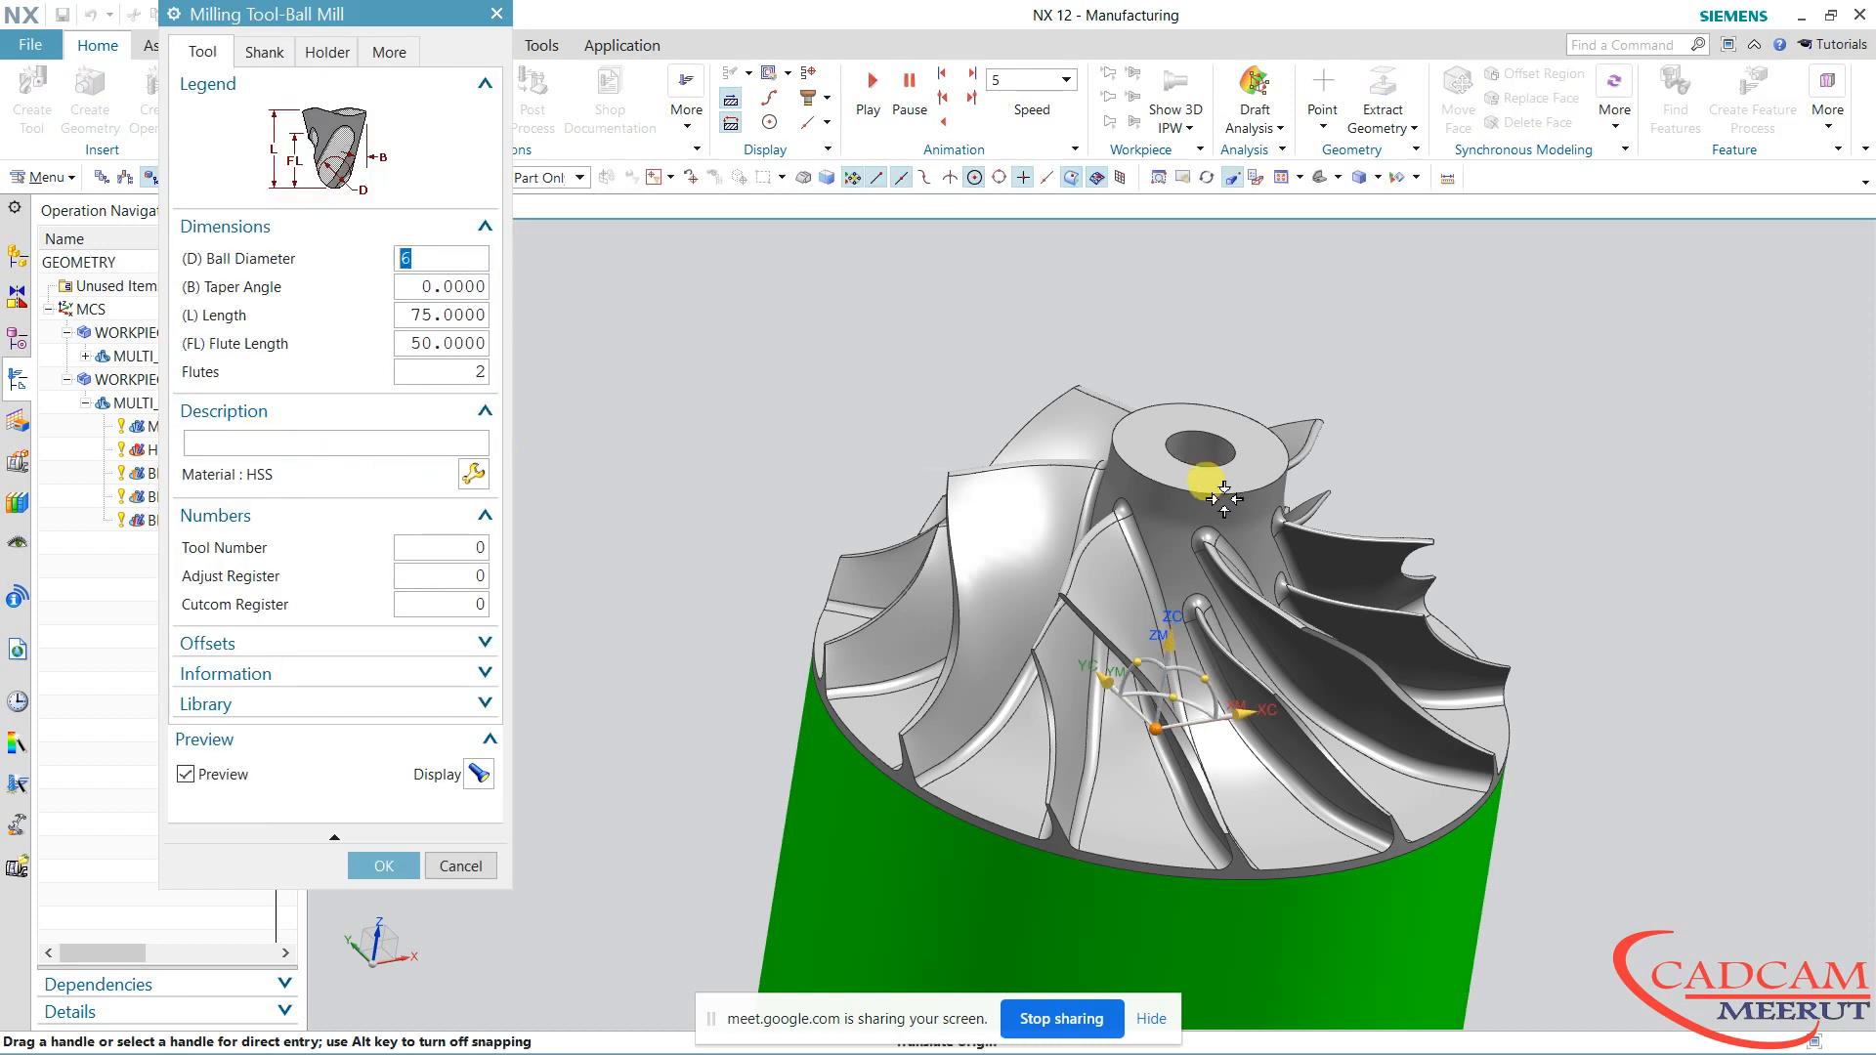
left_click(1192, 435)
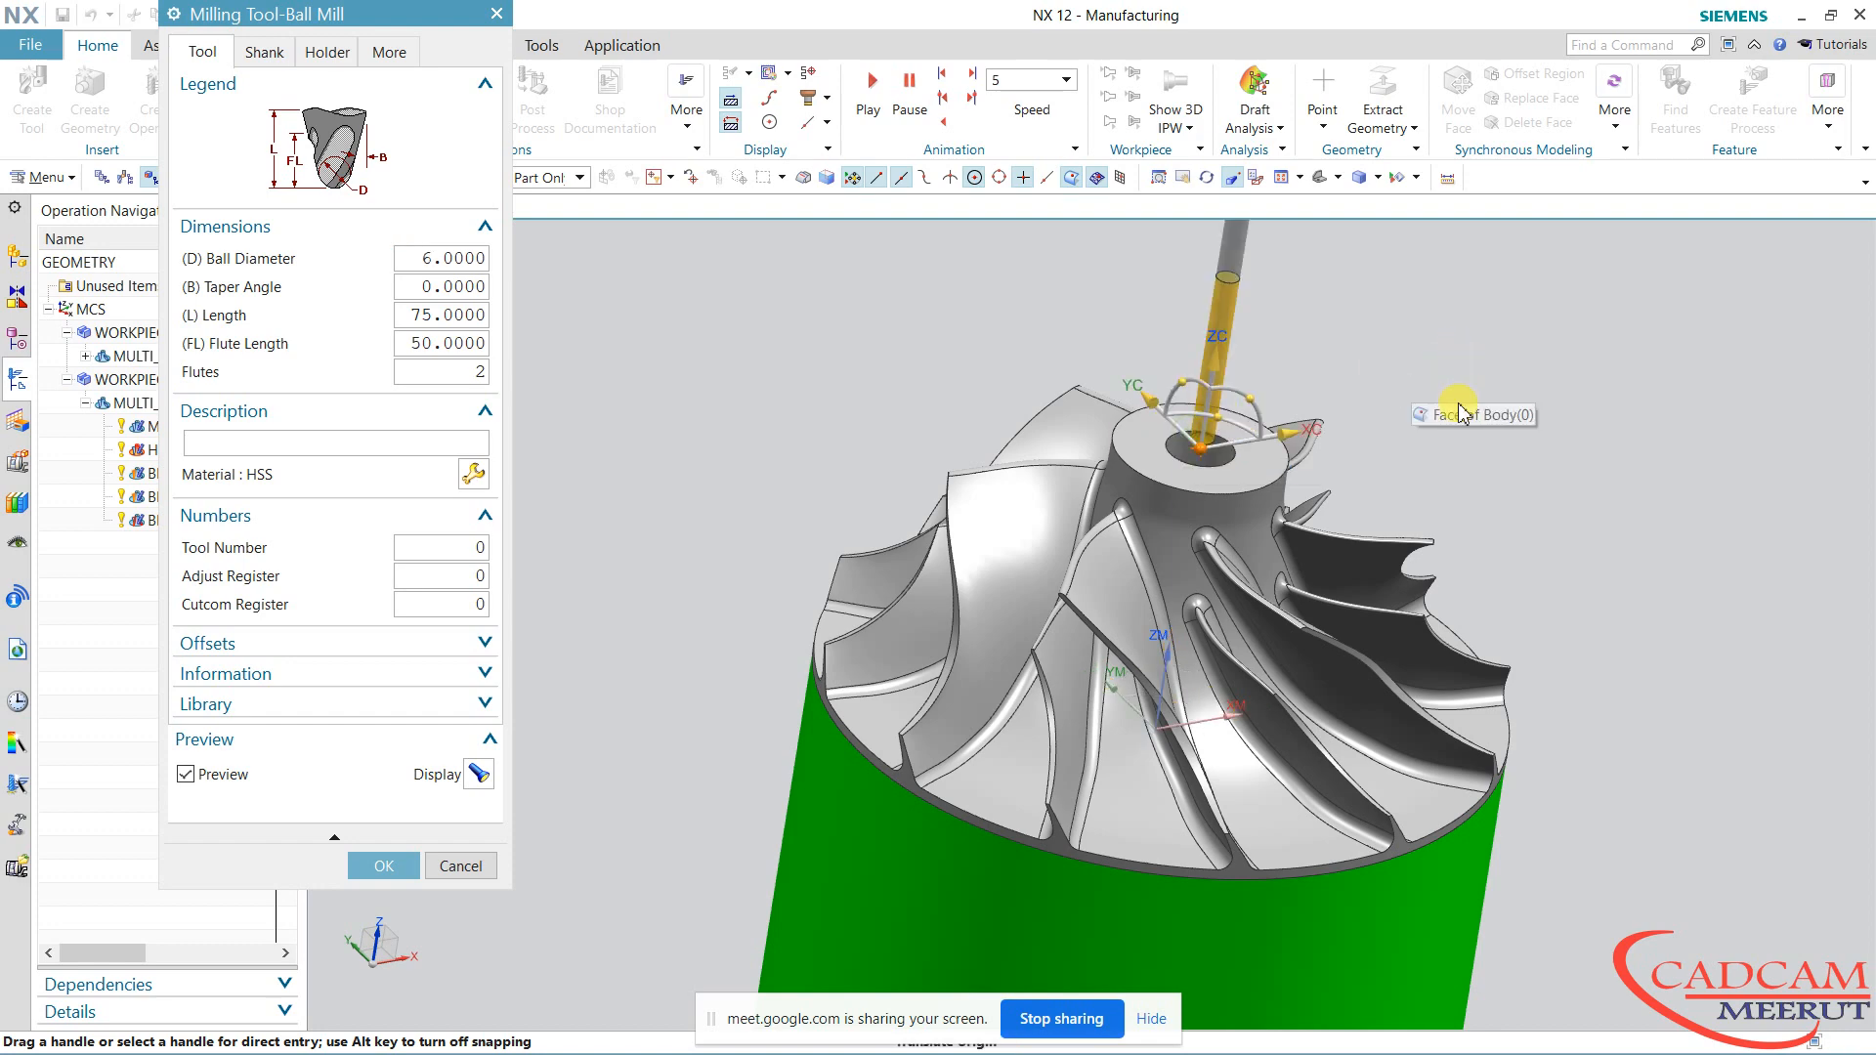
left_click(371, 864)
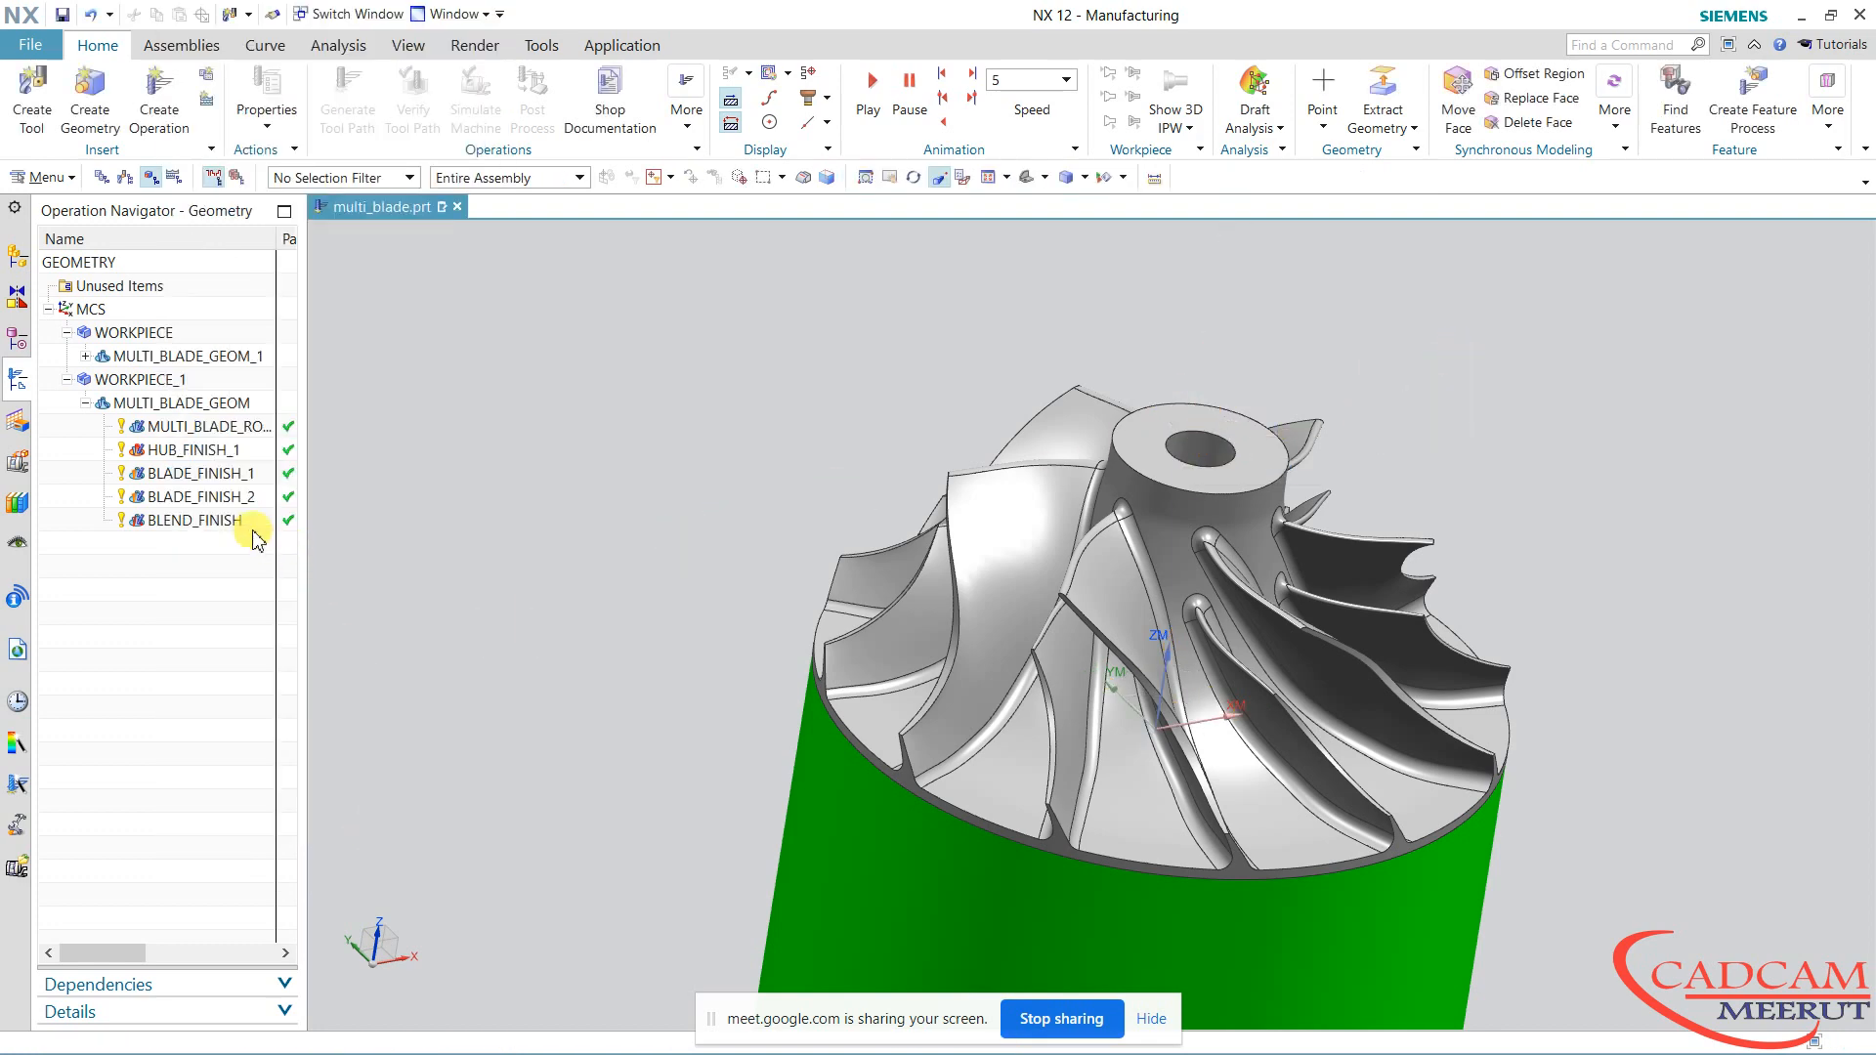
Reopen BLEND_FINISH, assign the tool BALL_MILL_6, regenerate the tool path, and dismiss the resulting message
double_click(234, 519)
left_click(385, 429)
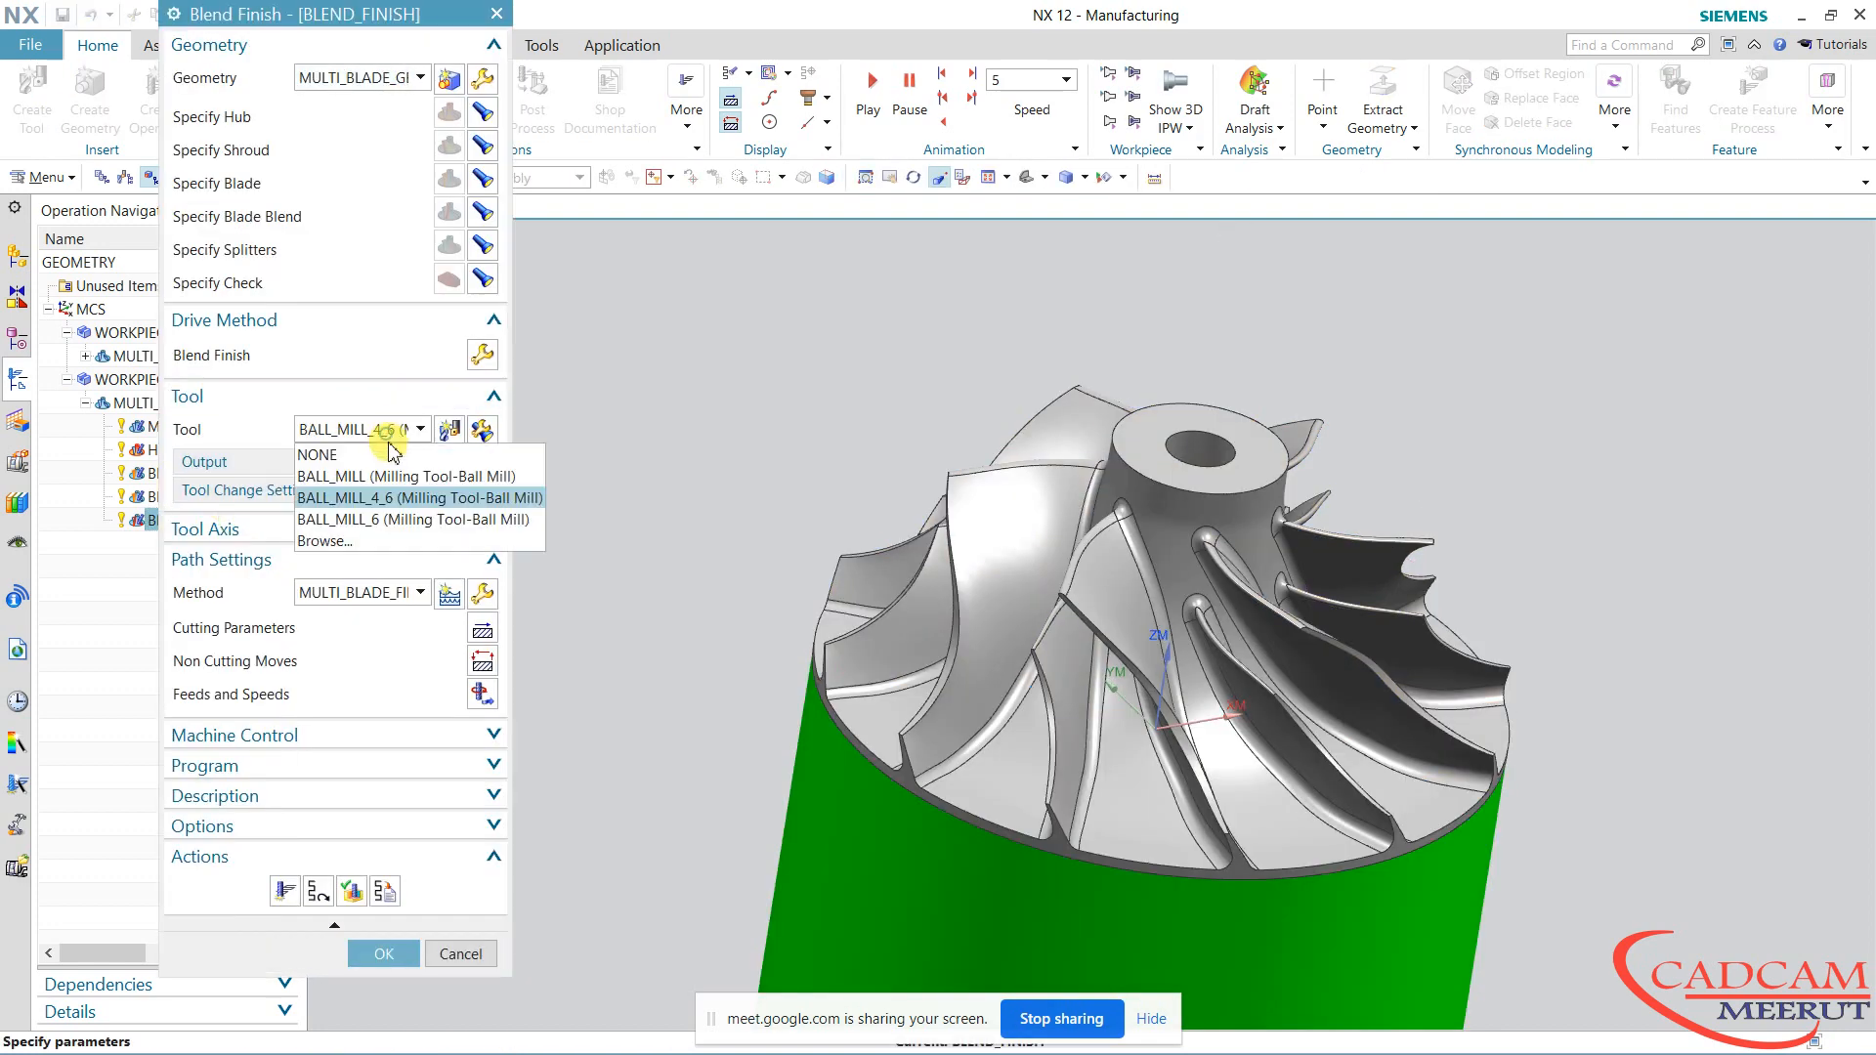
left_click(369, 519)
middle_click(470, 536)
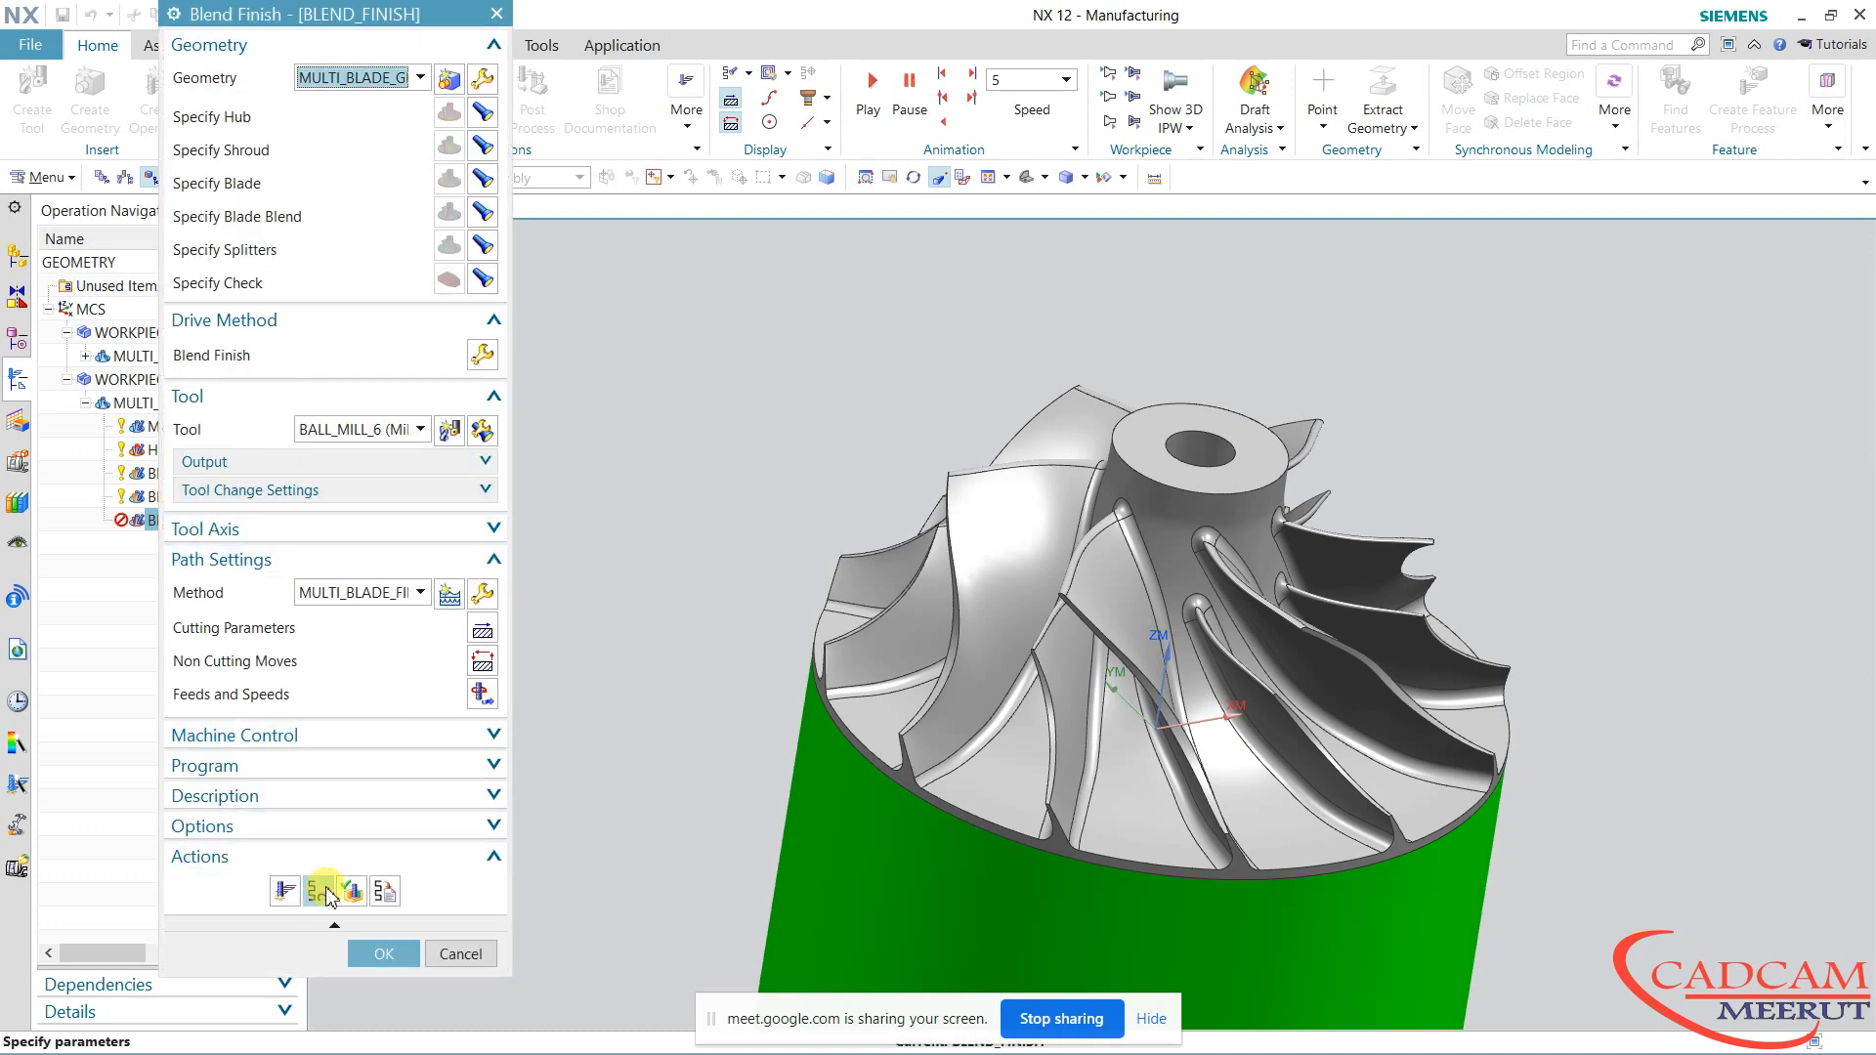
left_click(286, 890)
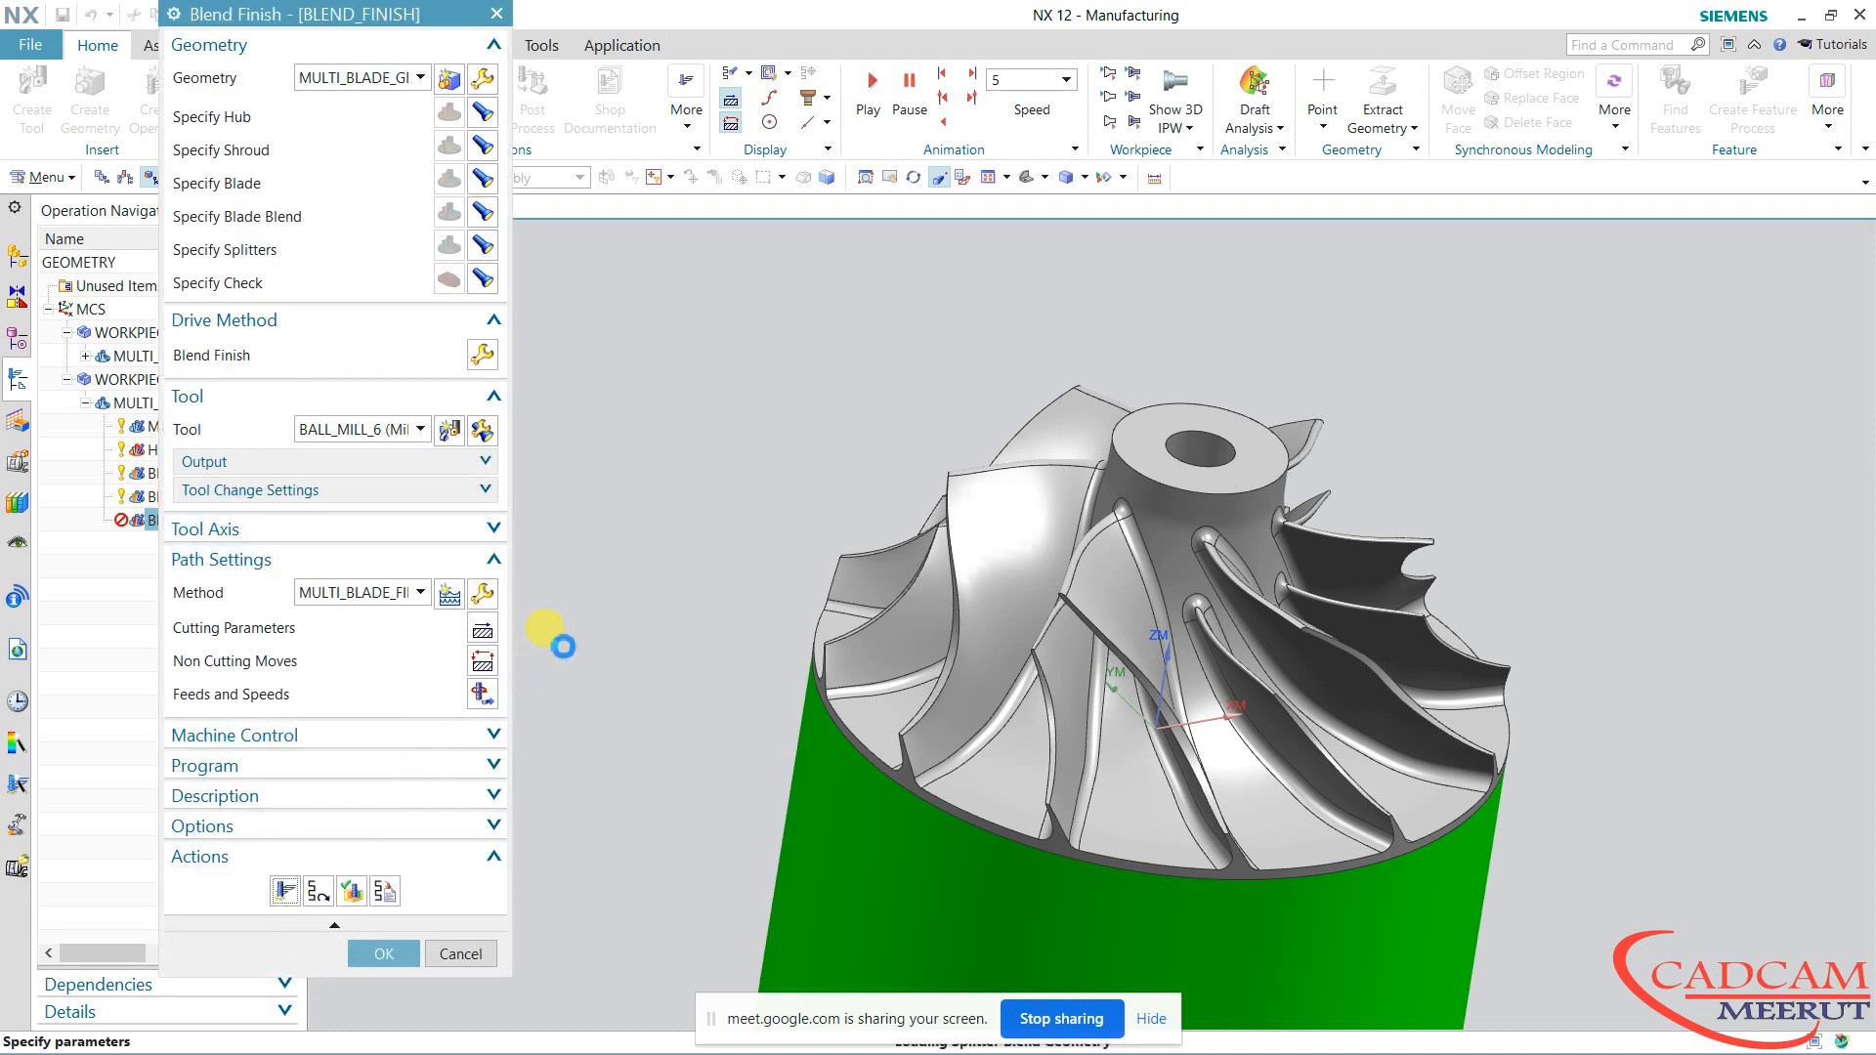
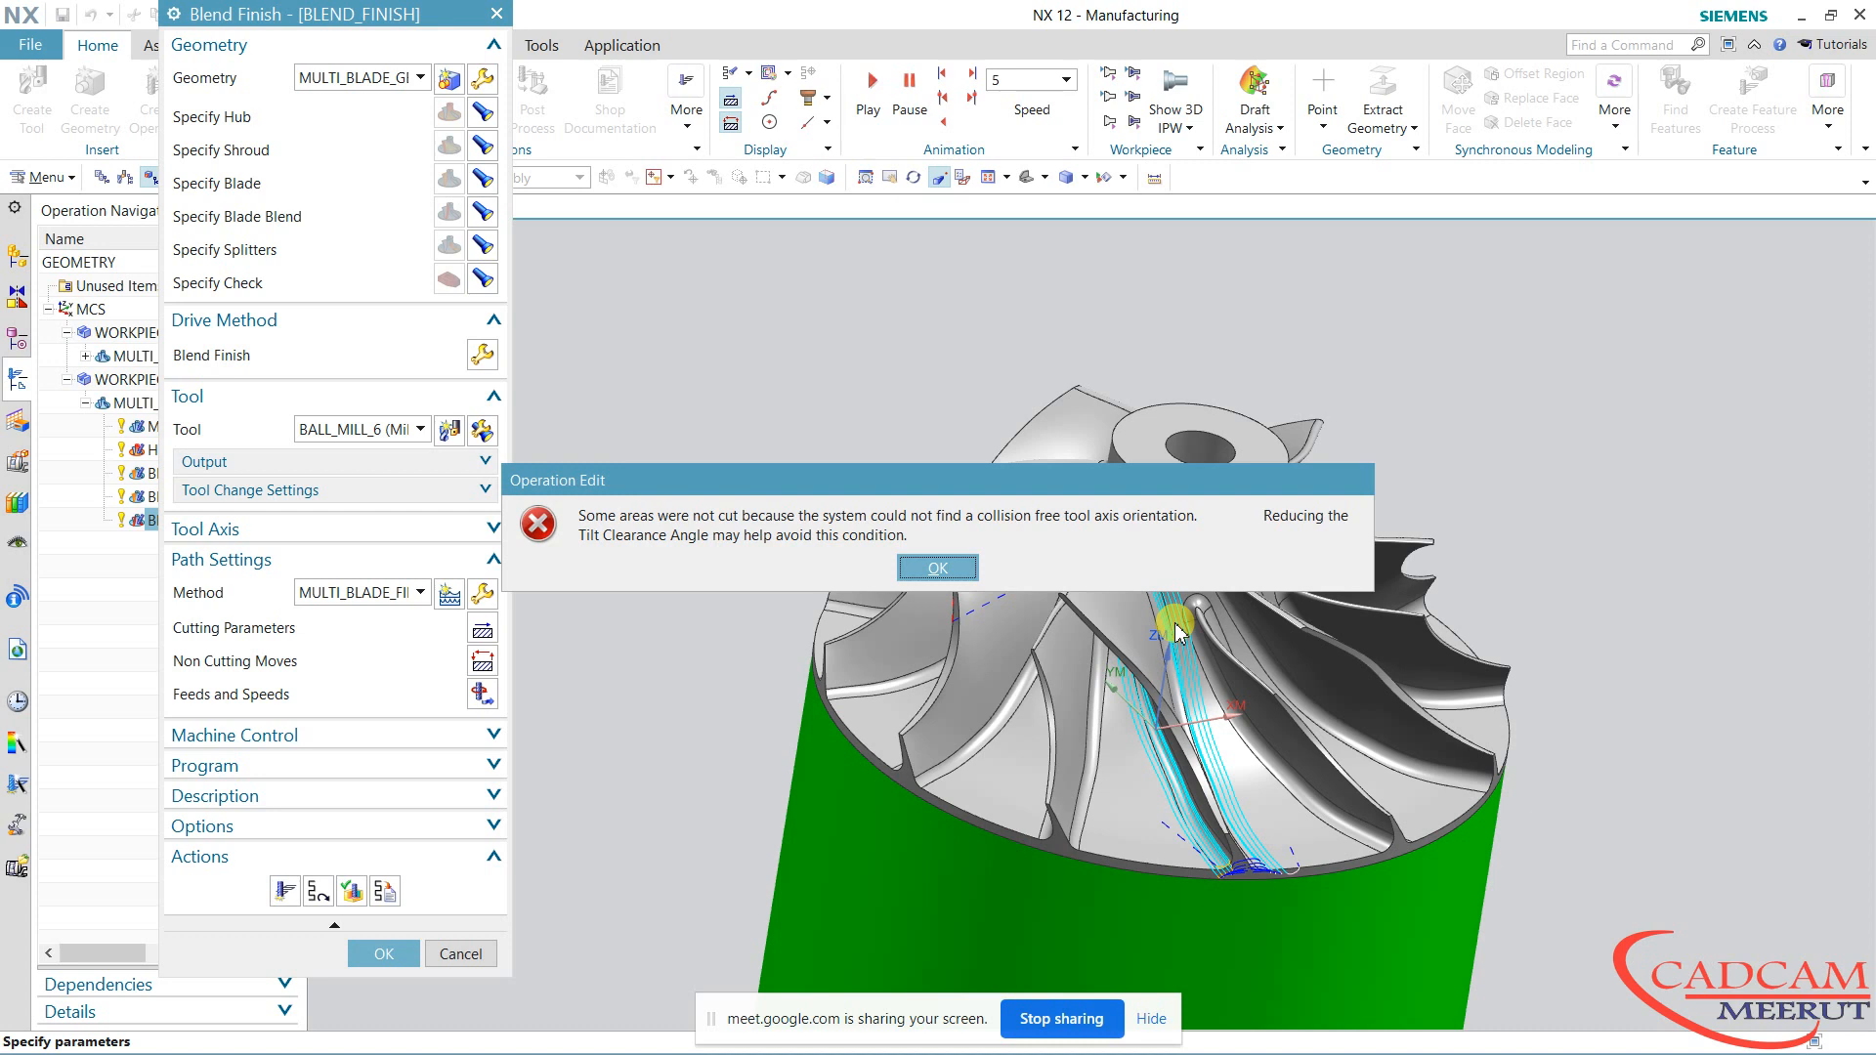
left_click(939, 568)
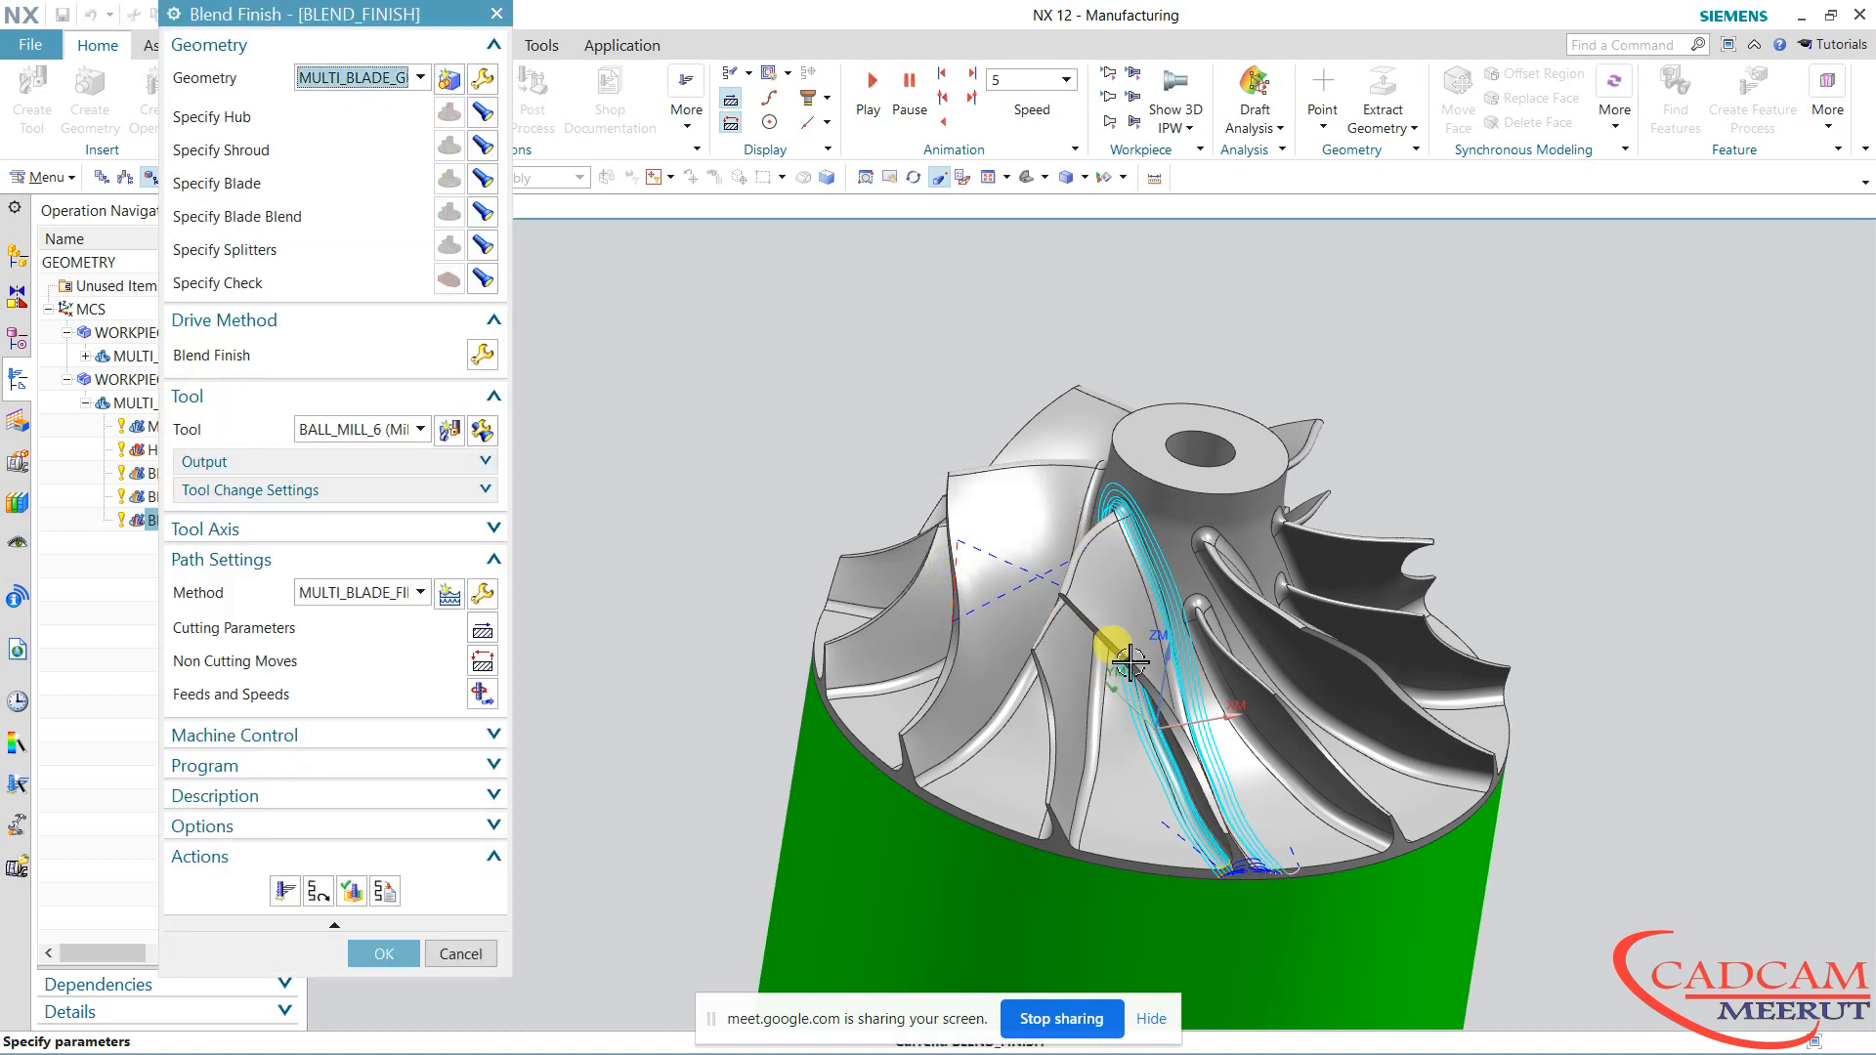
In the BLEND_FINISH drive method, set Number on Hub to 2 and Number on Blade to 2, and accept the settings
scroll(1145, 533, "up", 5)
scroll(1145, 533, "down", 5)
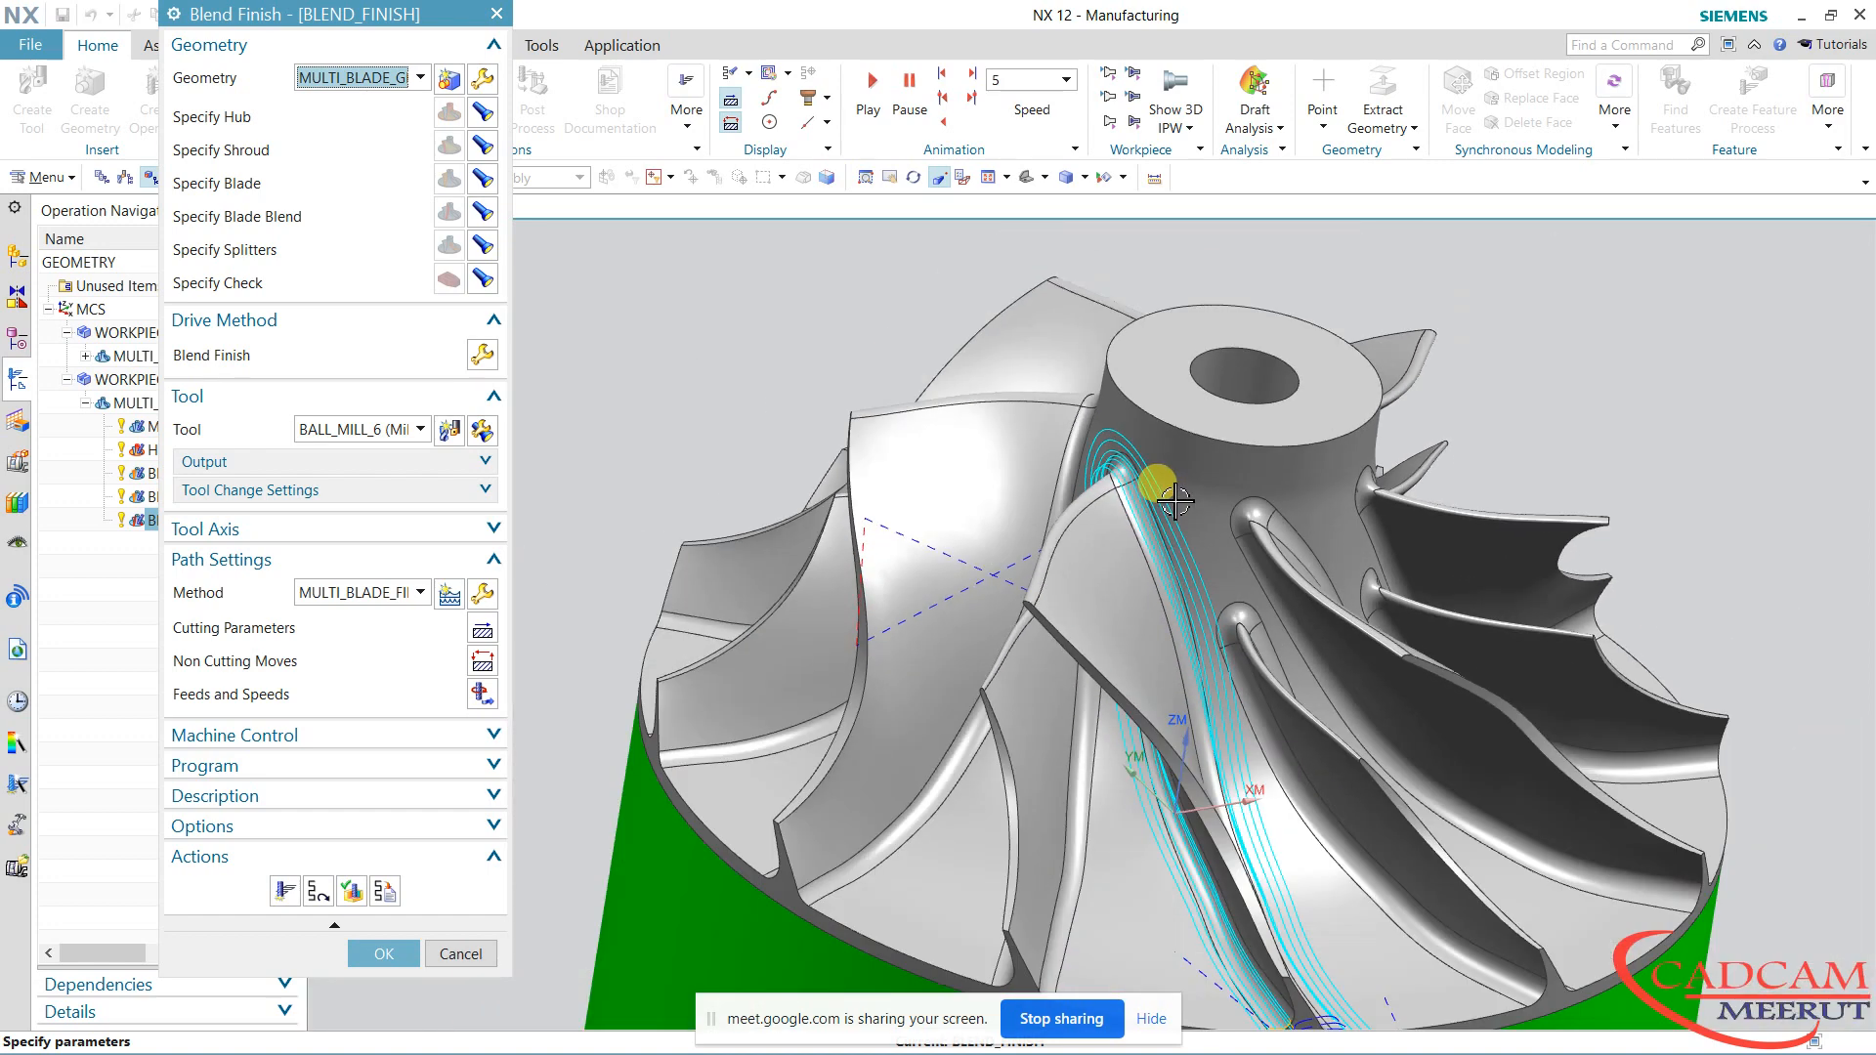
left_click(481, 354)
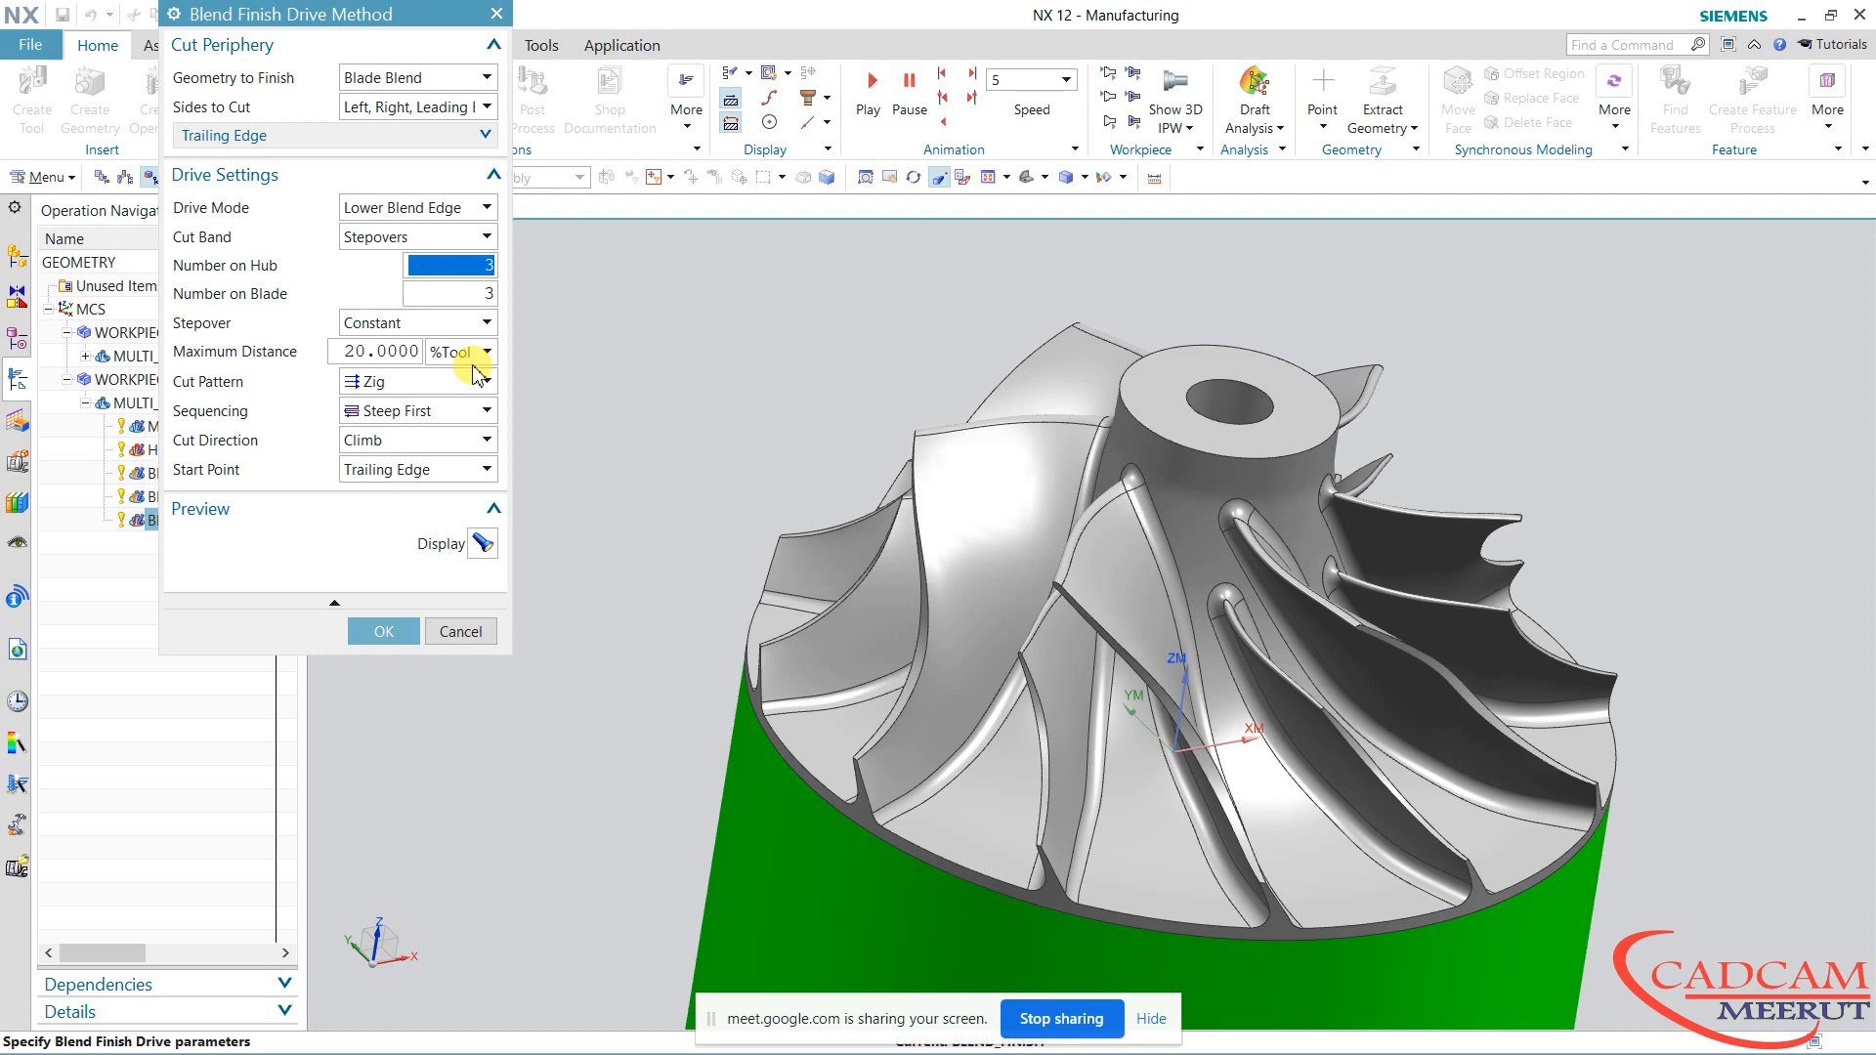
key("super")
mouse_move(276, 1038)
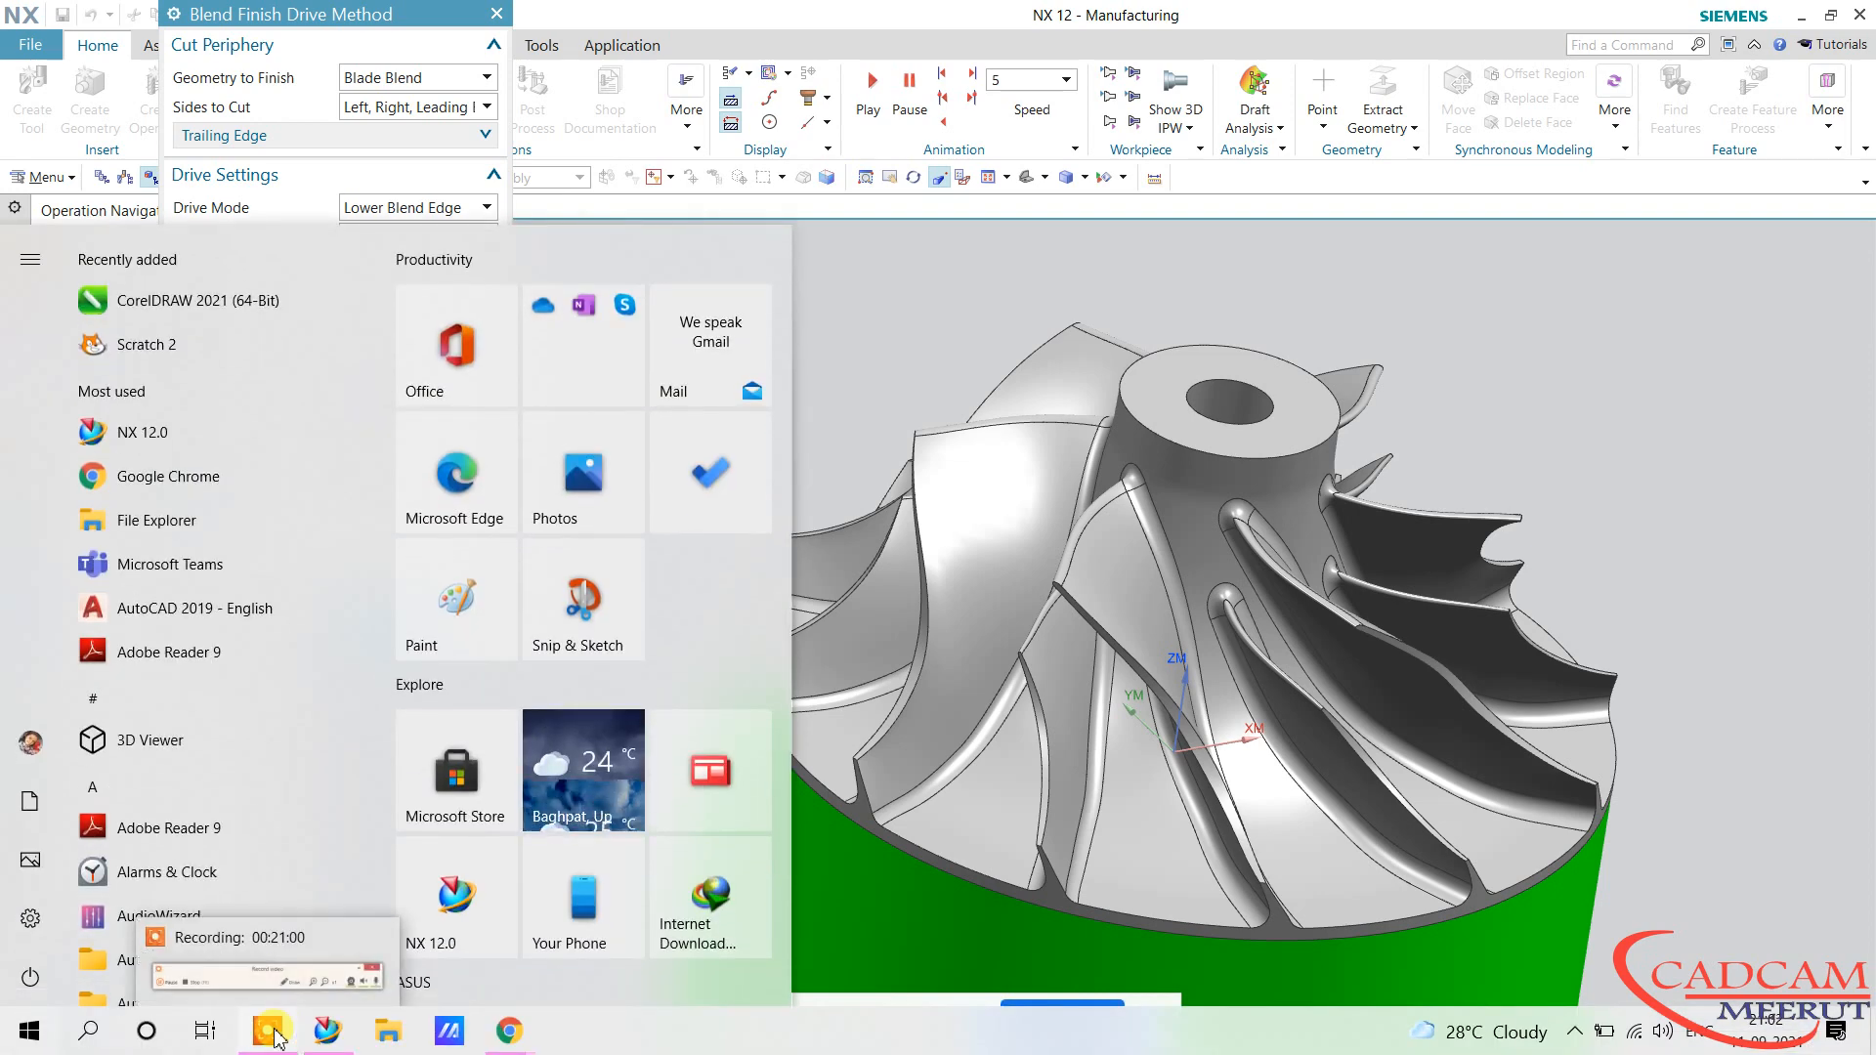
left_click(338, 43)
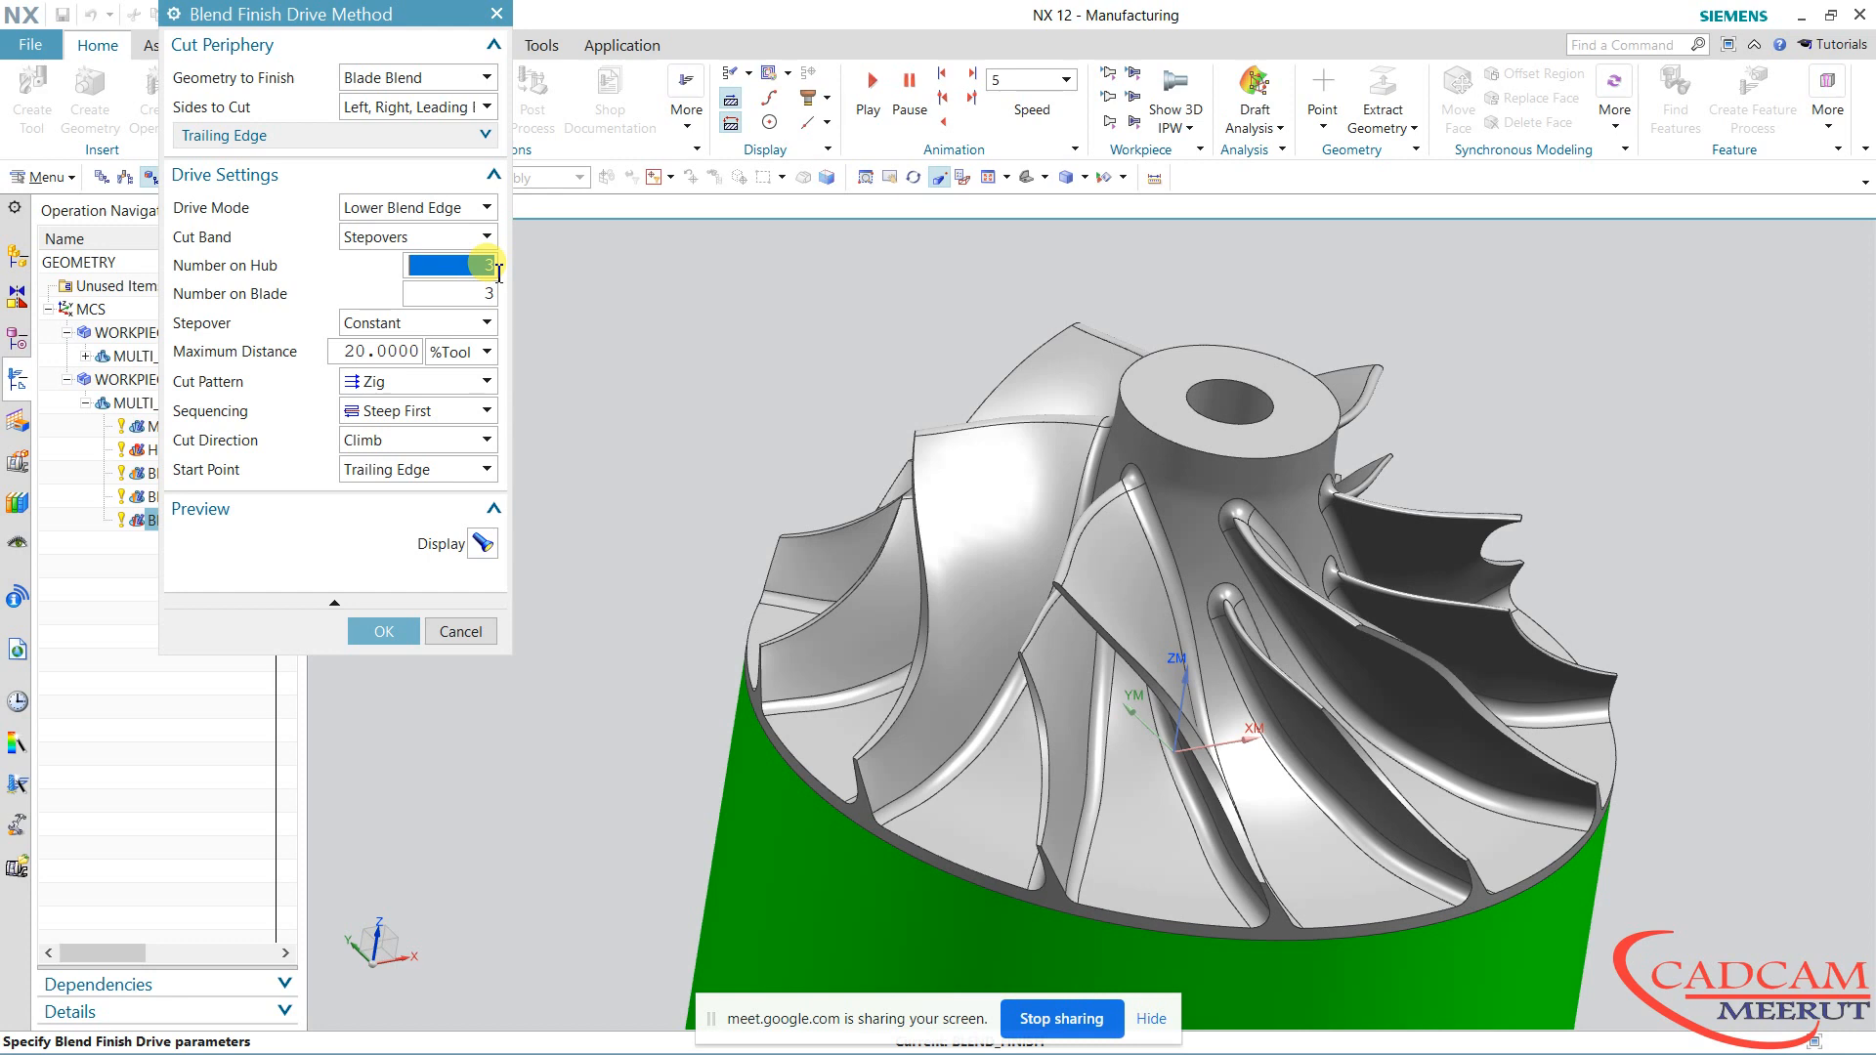
type("2")
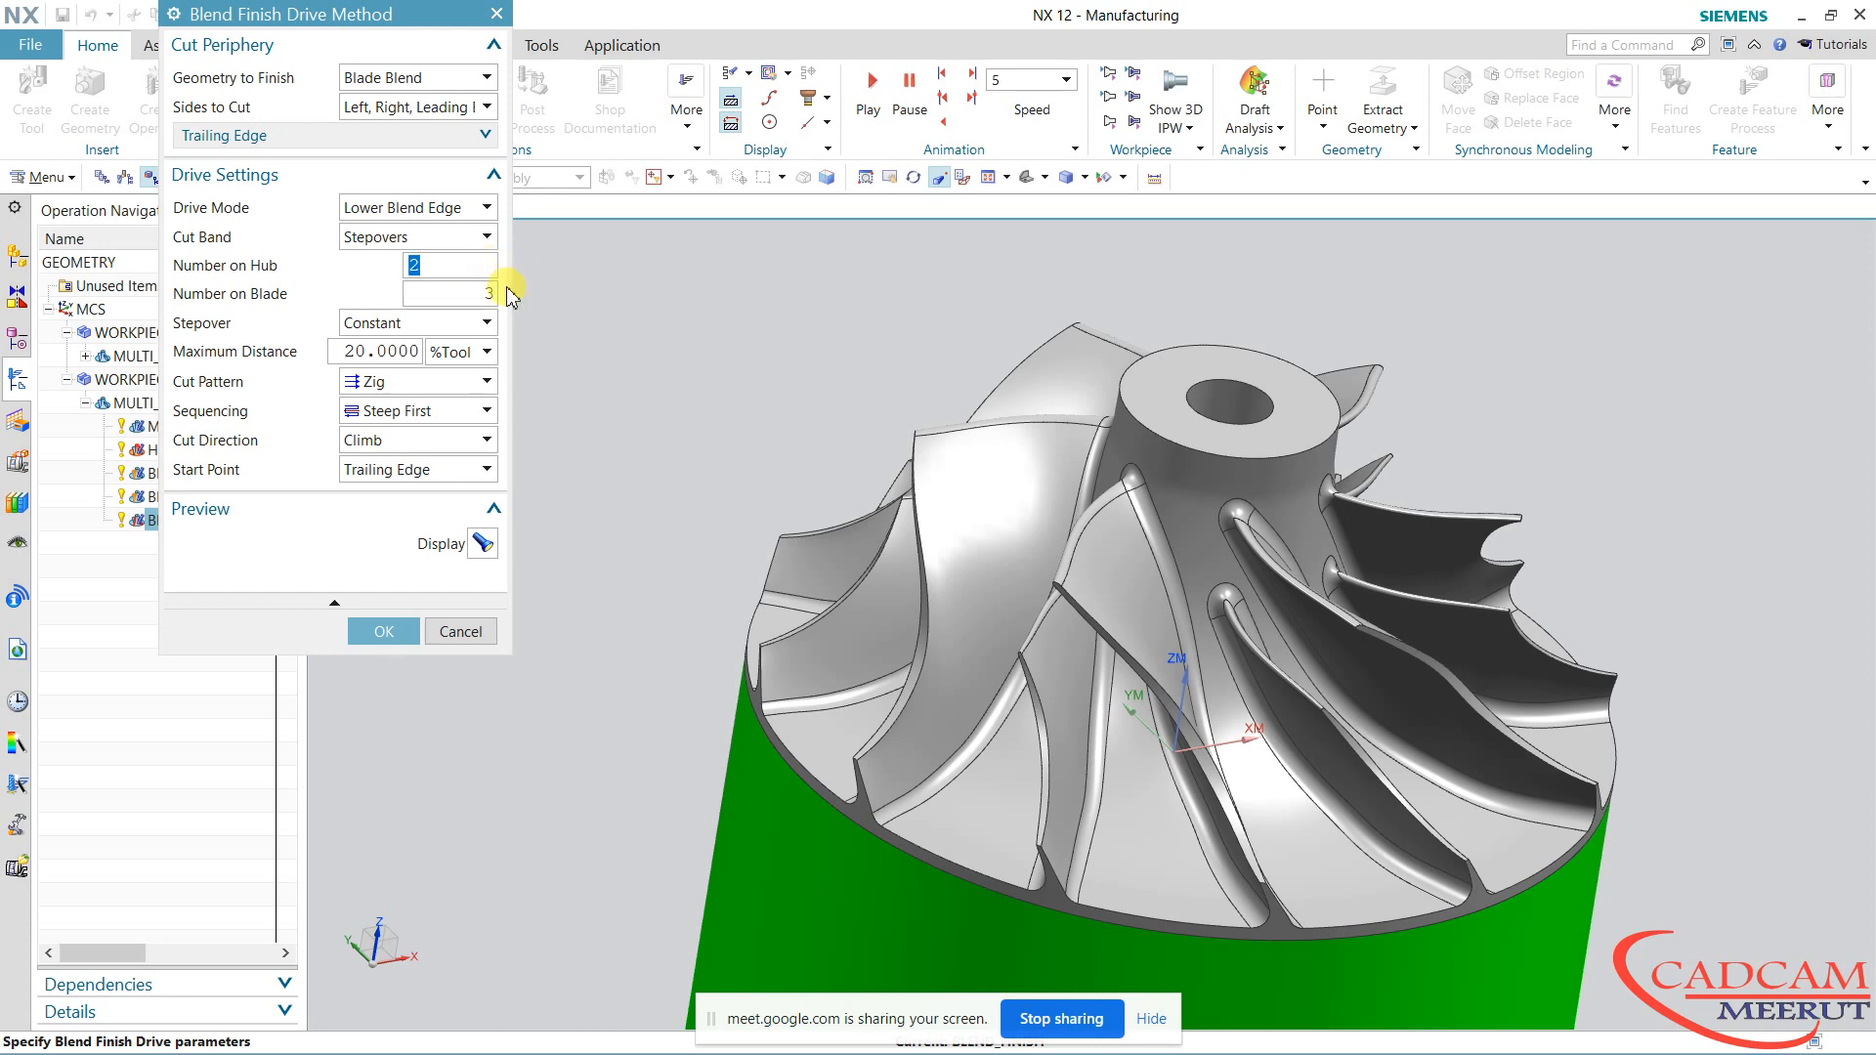
left_click(491, 290)
double_click(491, 290)
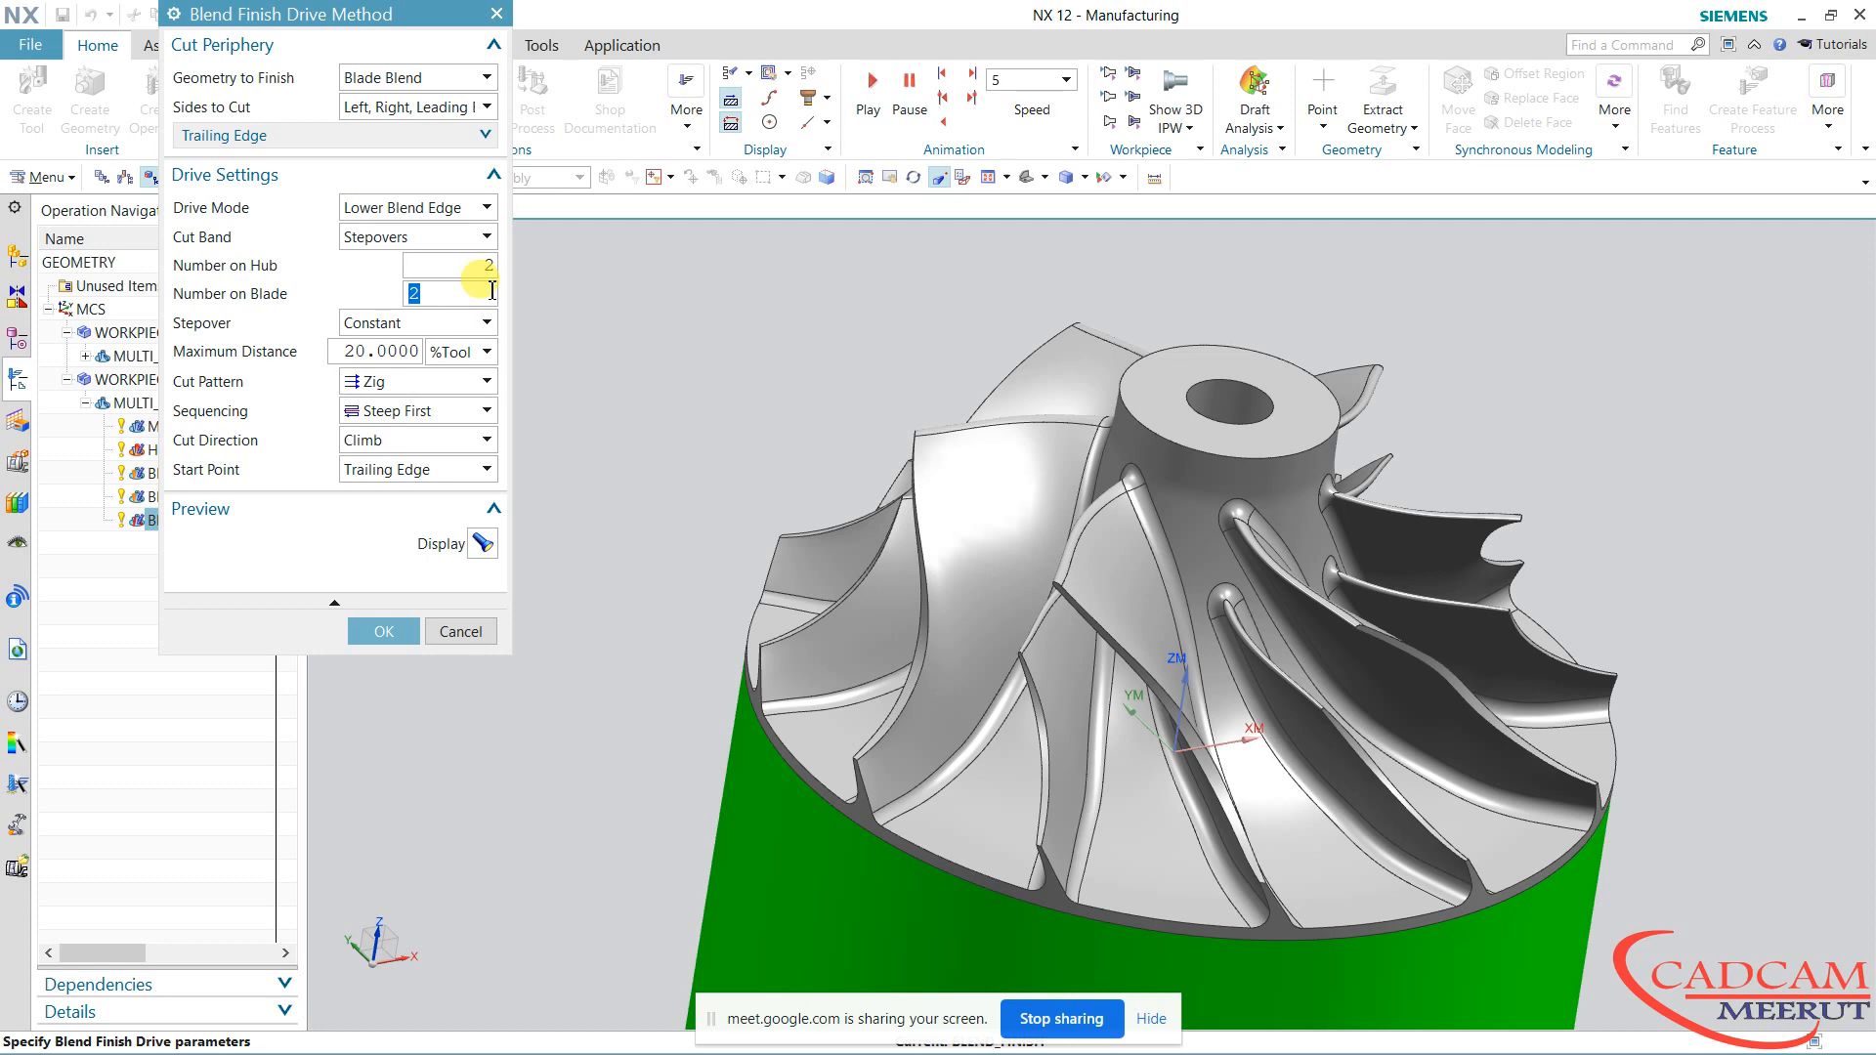
left_click(376, 630)
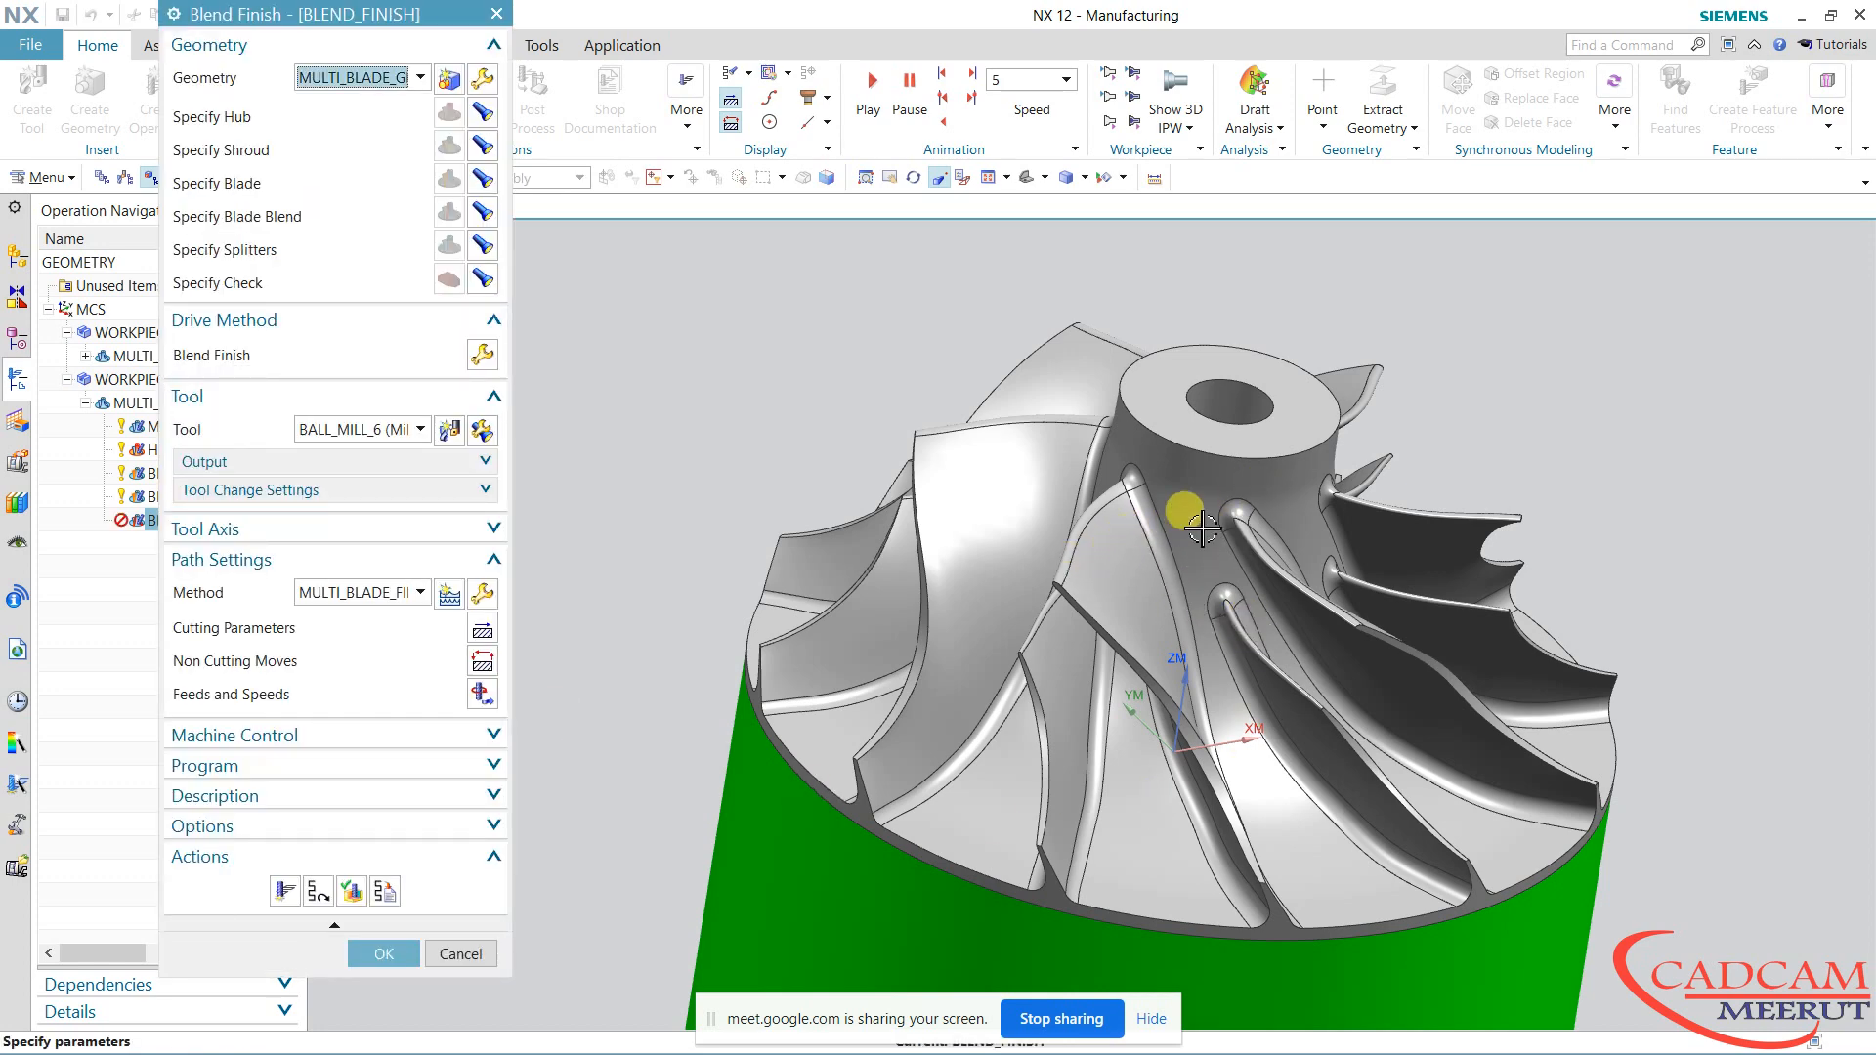
Regenerate the BLEND_FINISH tool path and inspect its passes along the blade blend
left_click(284, 891)
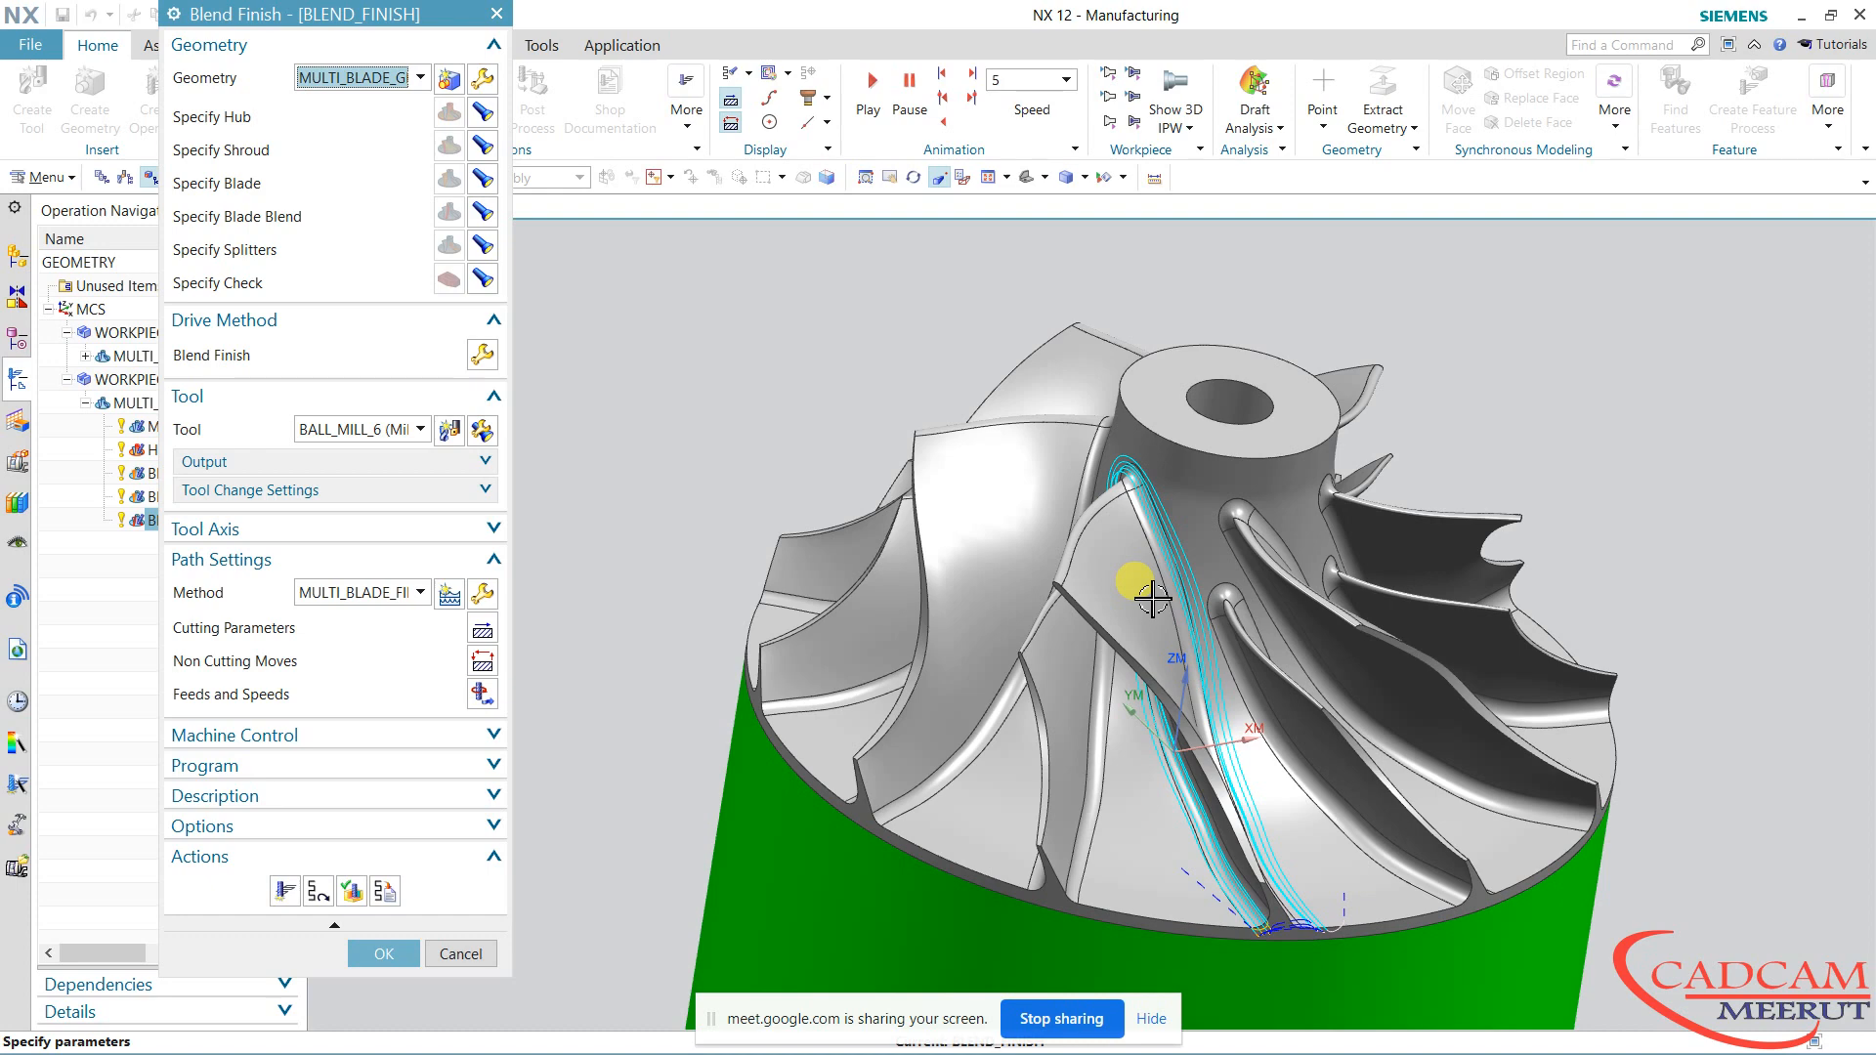
scroll(1201, 625, "up", 5)
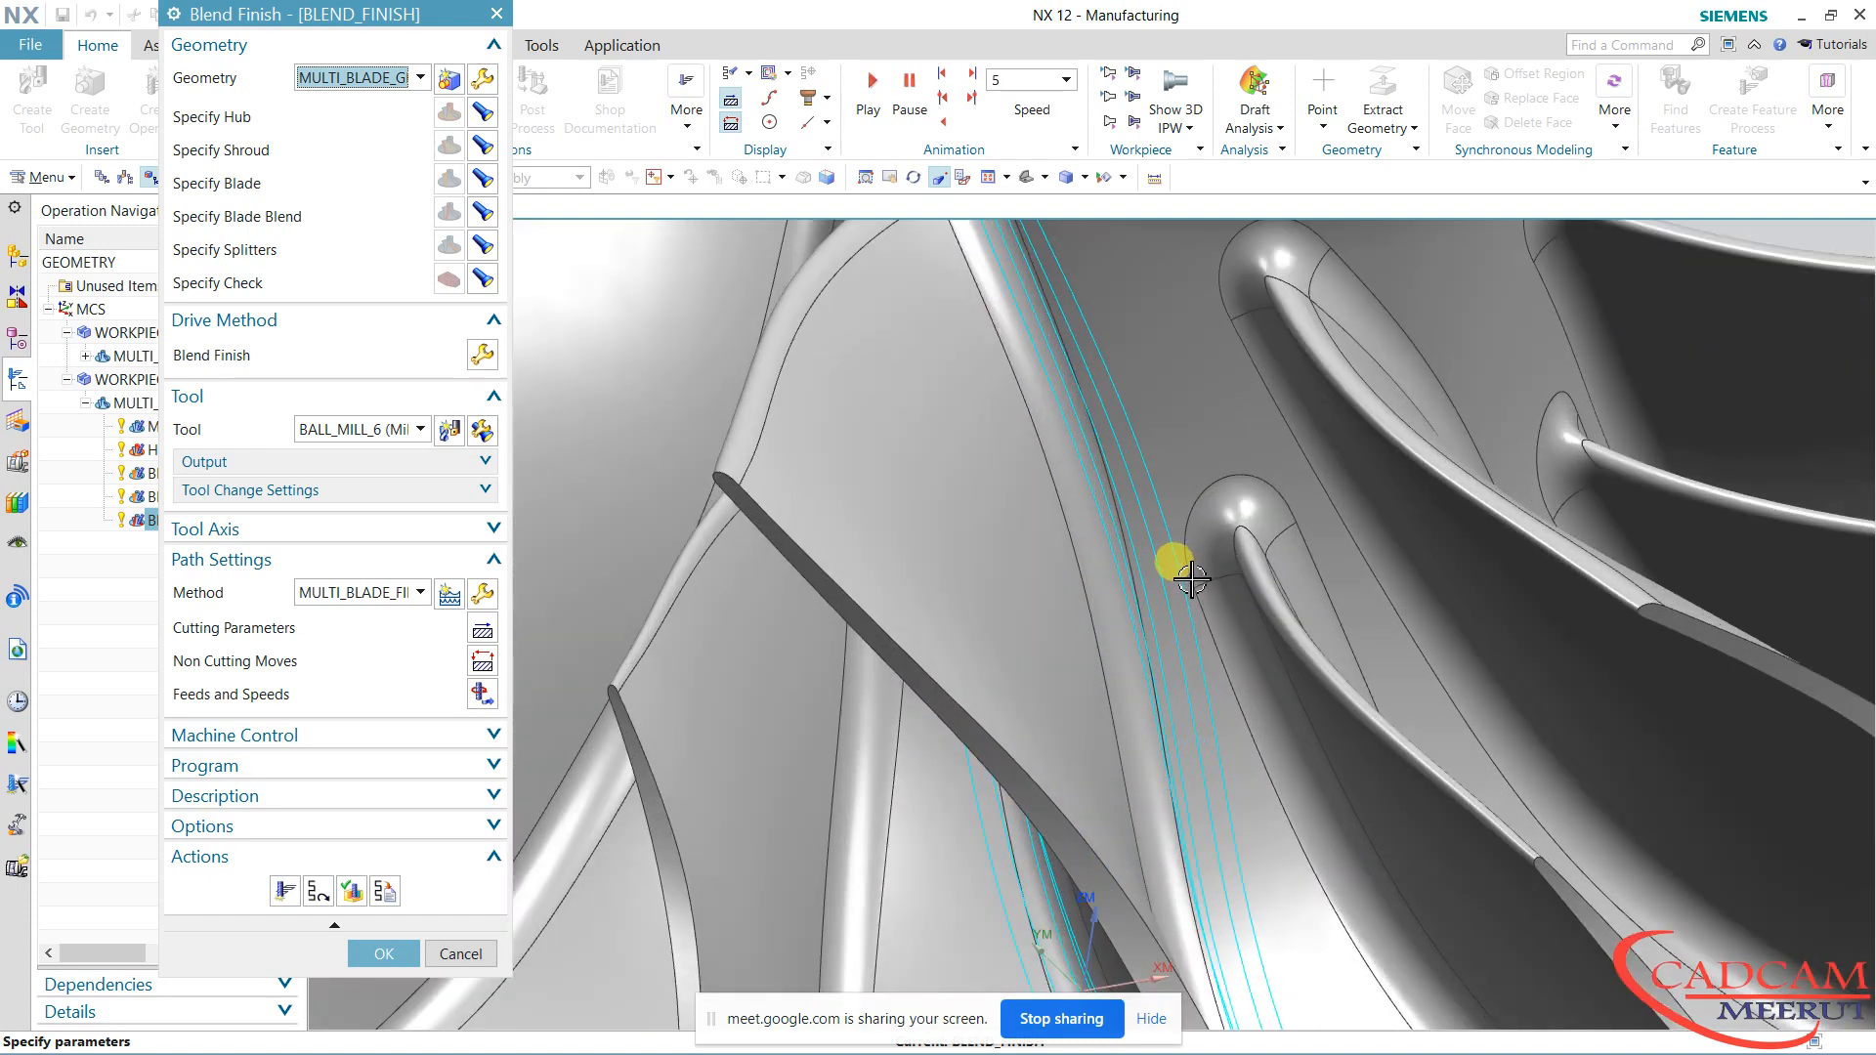
scroll(1163, 581, "down", 5)
middle_click_drag(1130, 577, 1233, 553)
scroll(1270, 572, "up", 4)
scroll(1300, 576, "down", 1)
scroll(1300, 577, "down", 4)
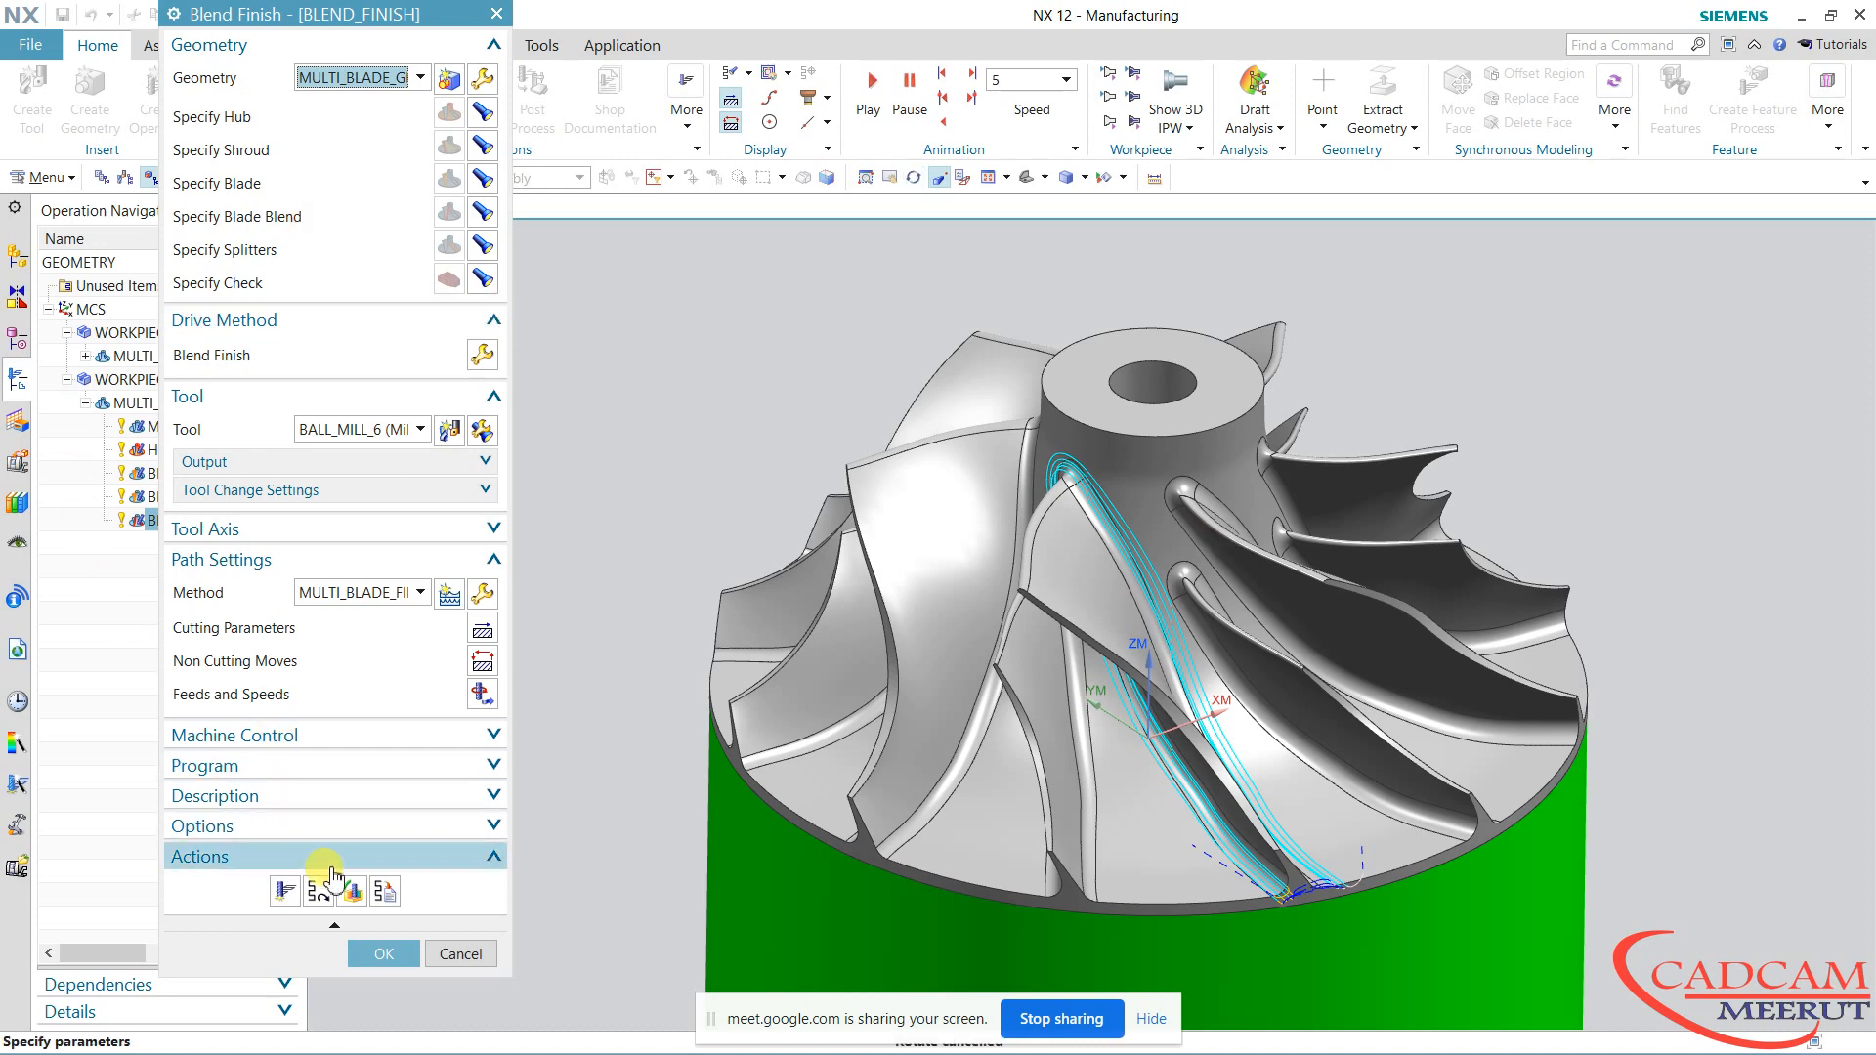
Replay the BLEND_FINISH tool motion at animation speed 8, stop the playback, and accept the operation
left_click(352, 889)
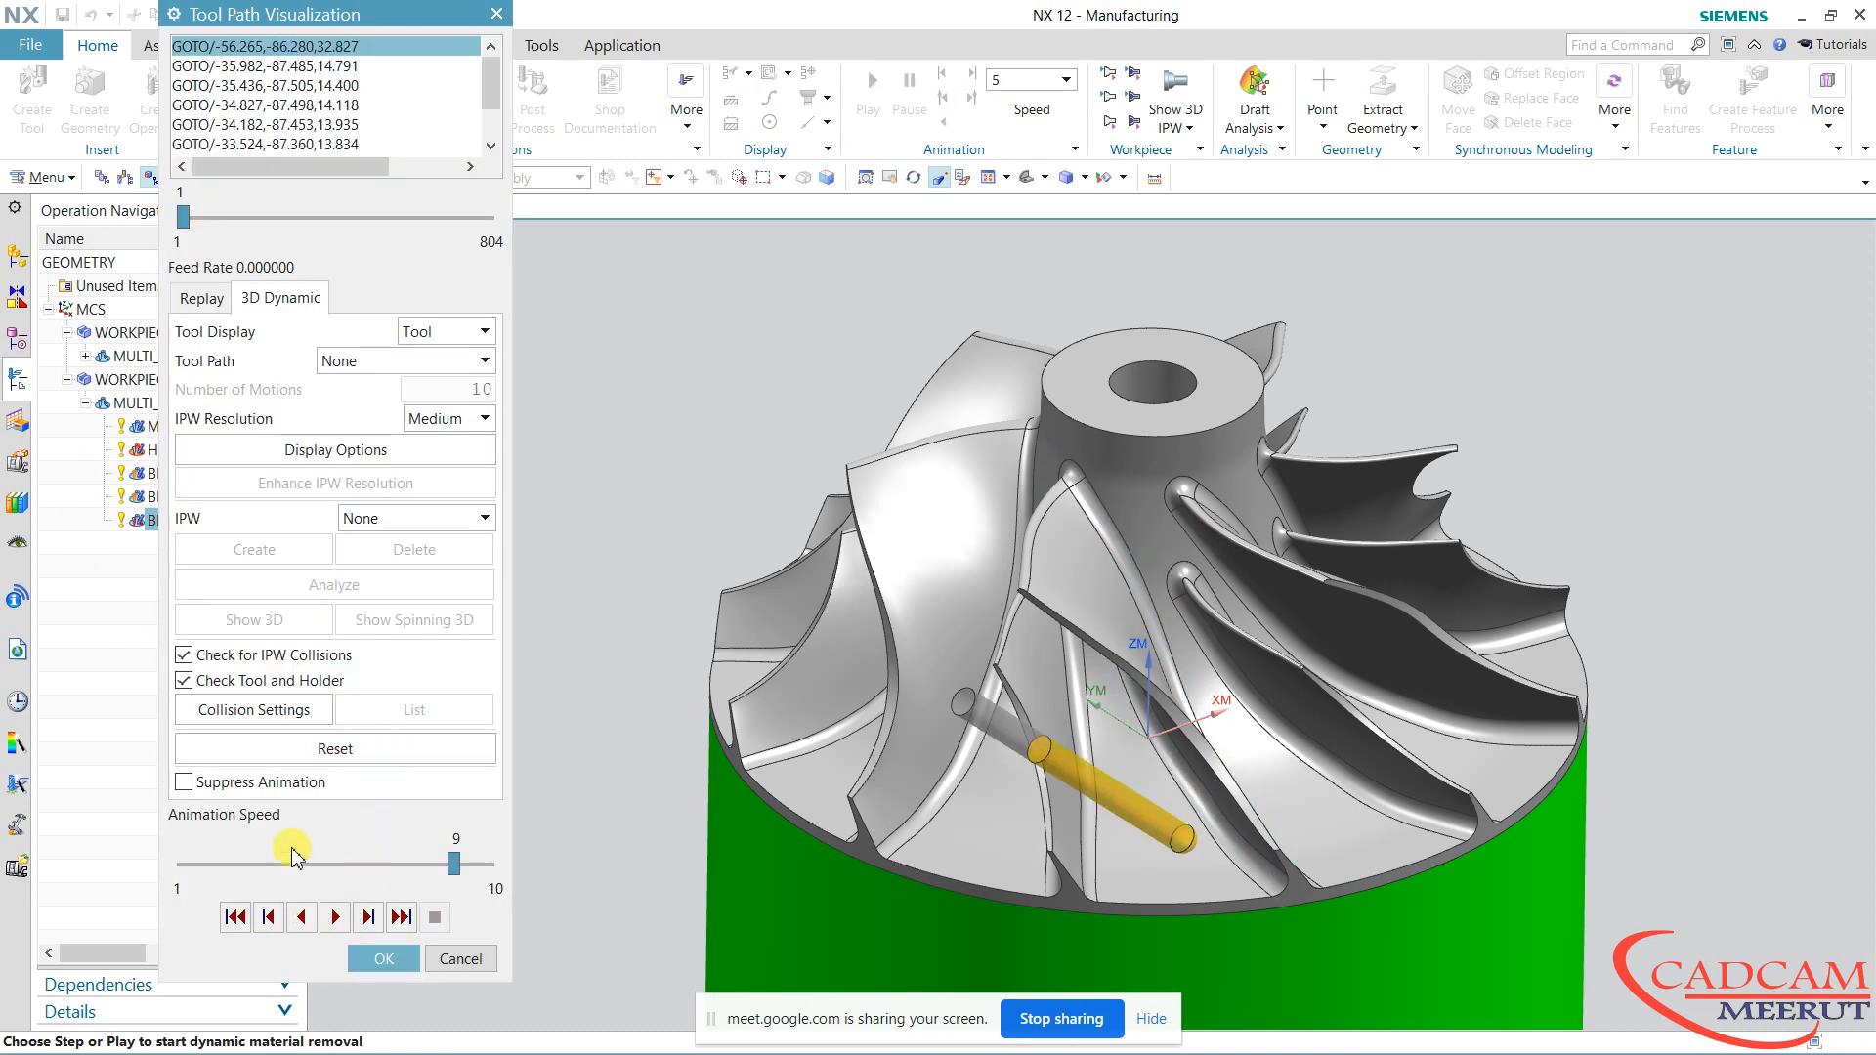
left_click(203, 297)
left_click(356, 864)
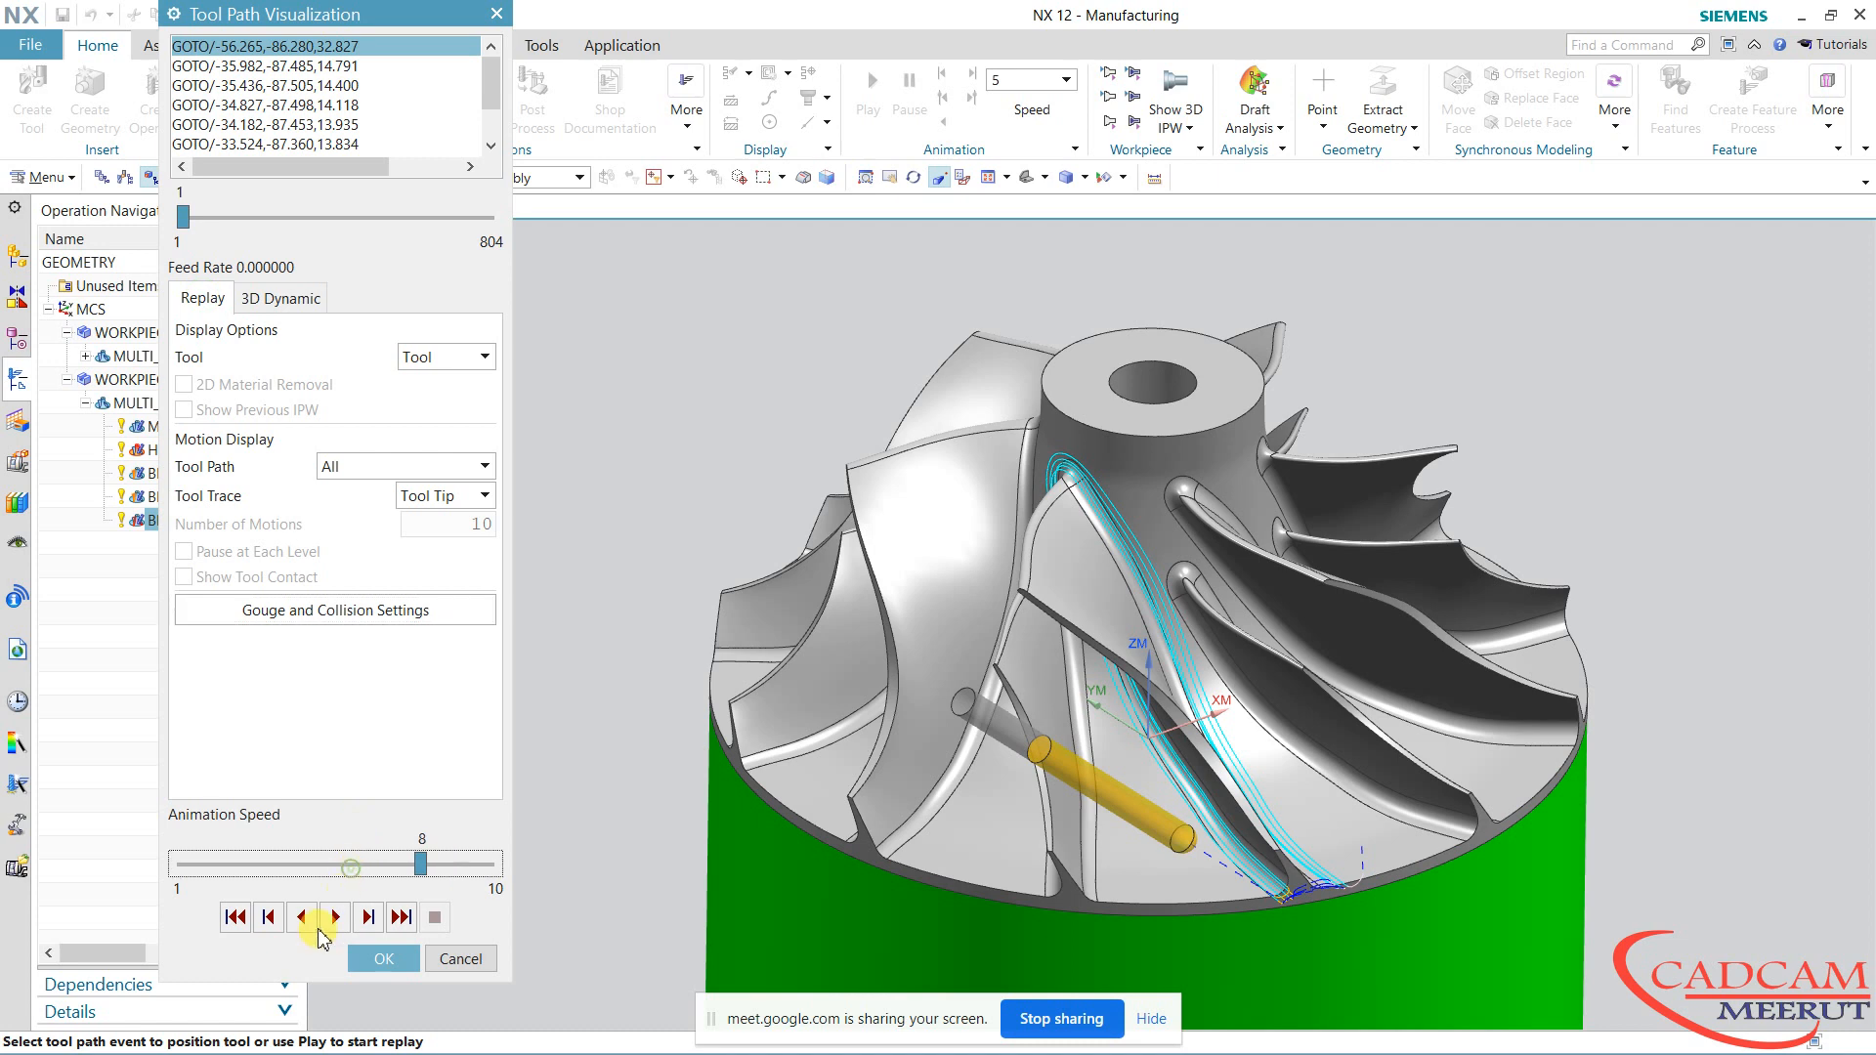
left_click(335, 917)
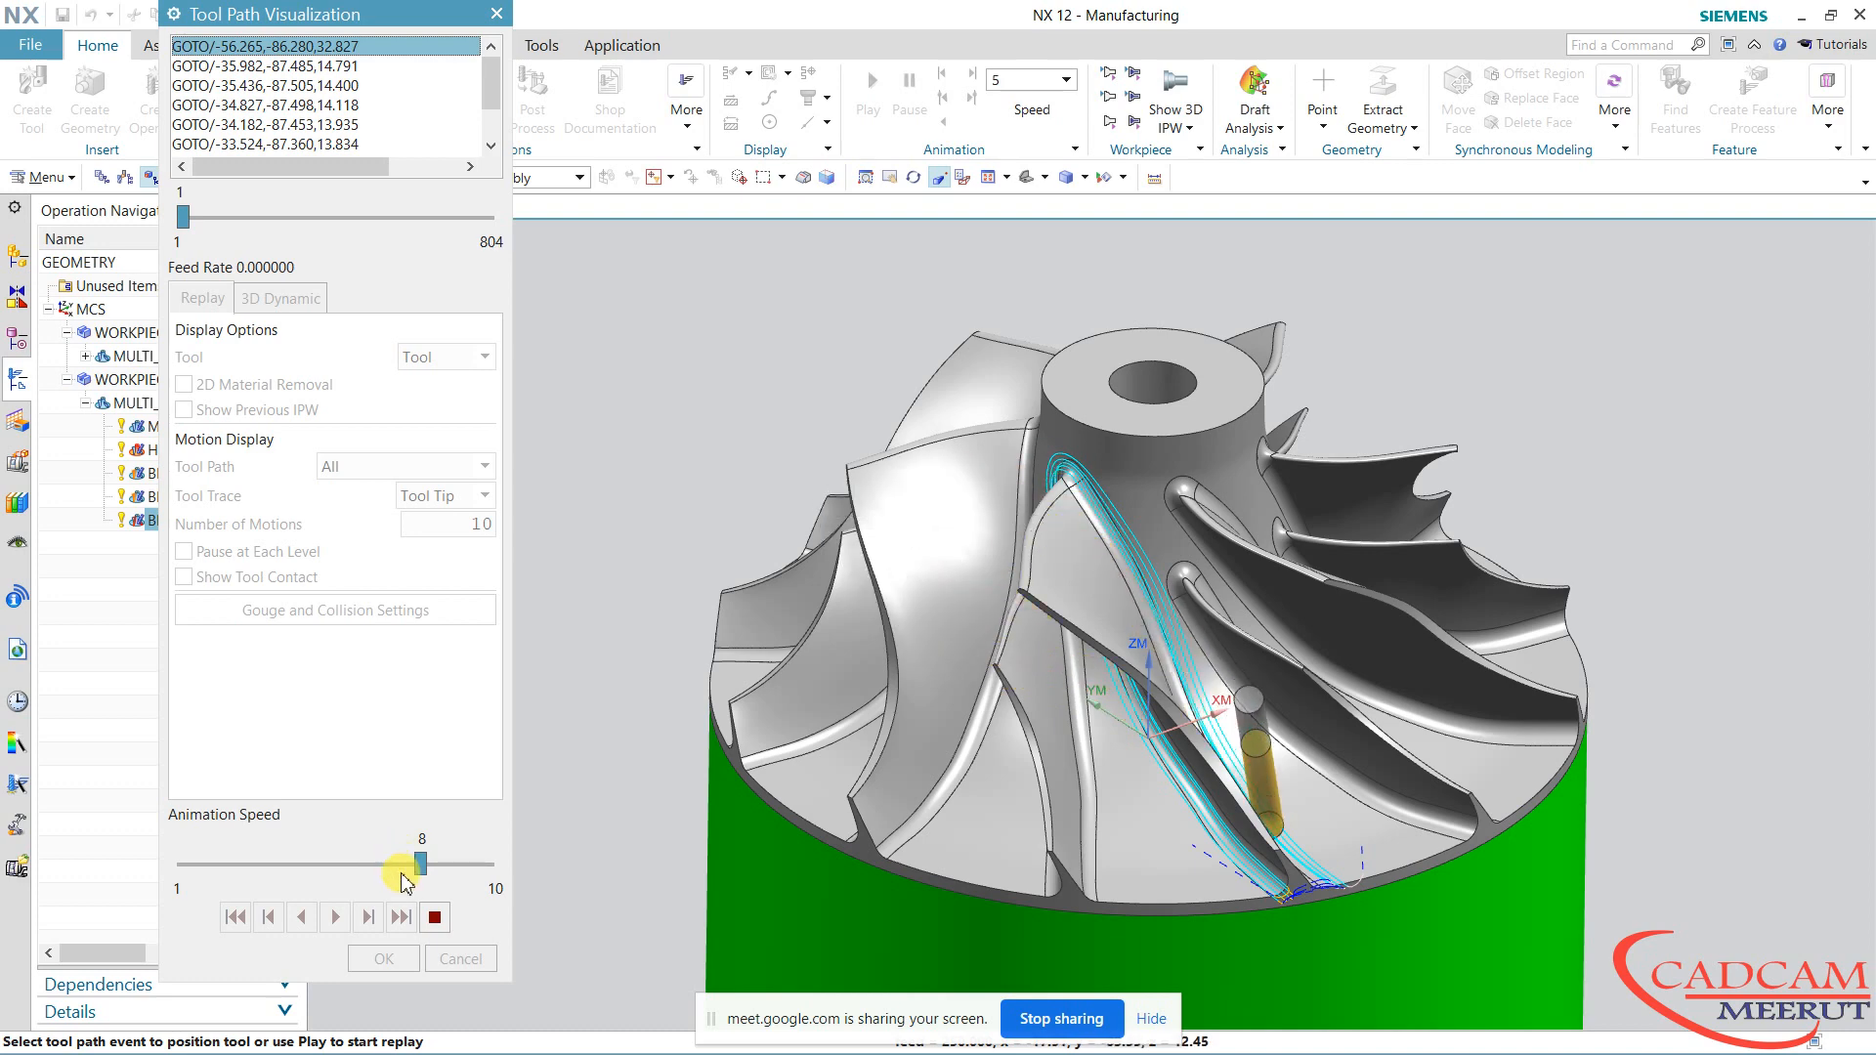
left_click(431, 915)
left_click(383, 958)
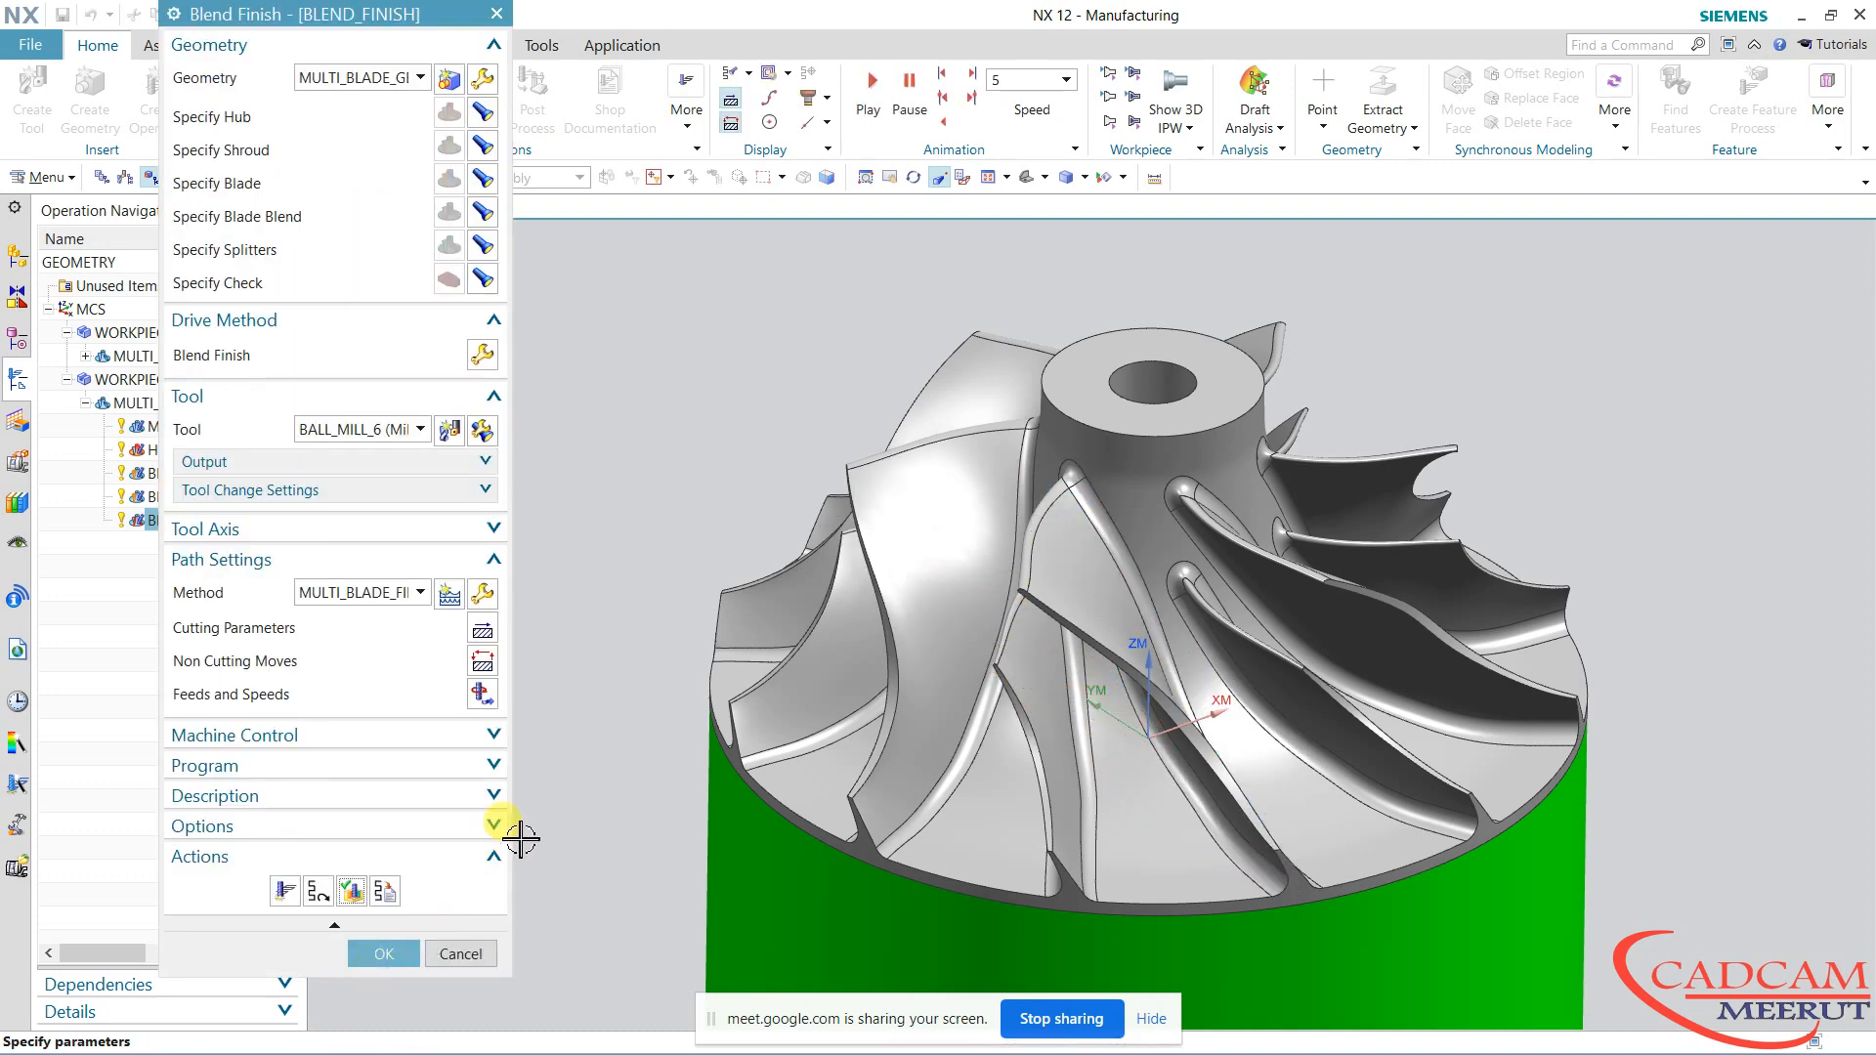
left_click(384, 952)
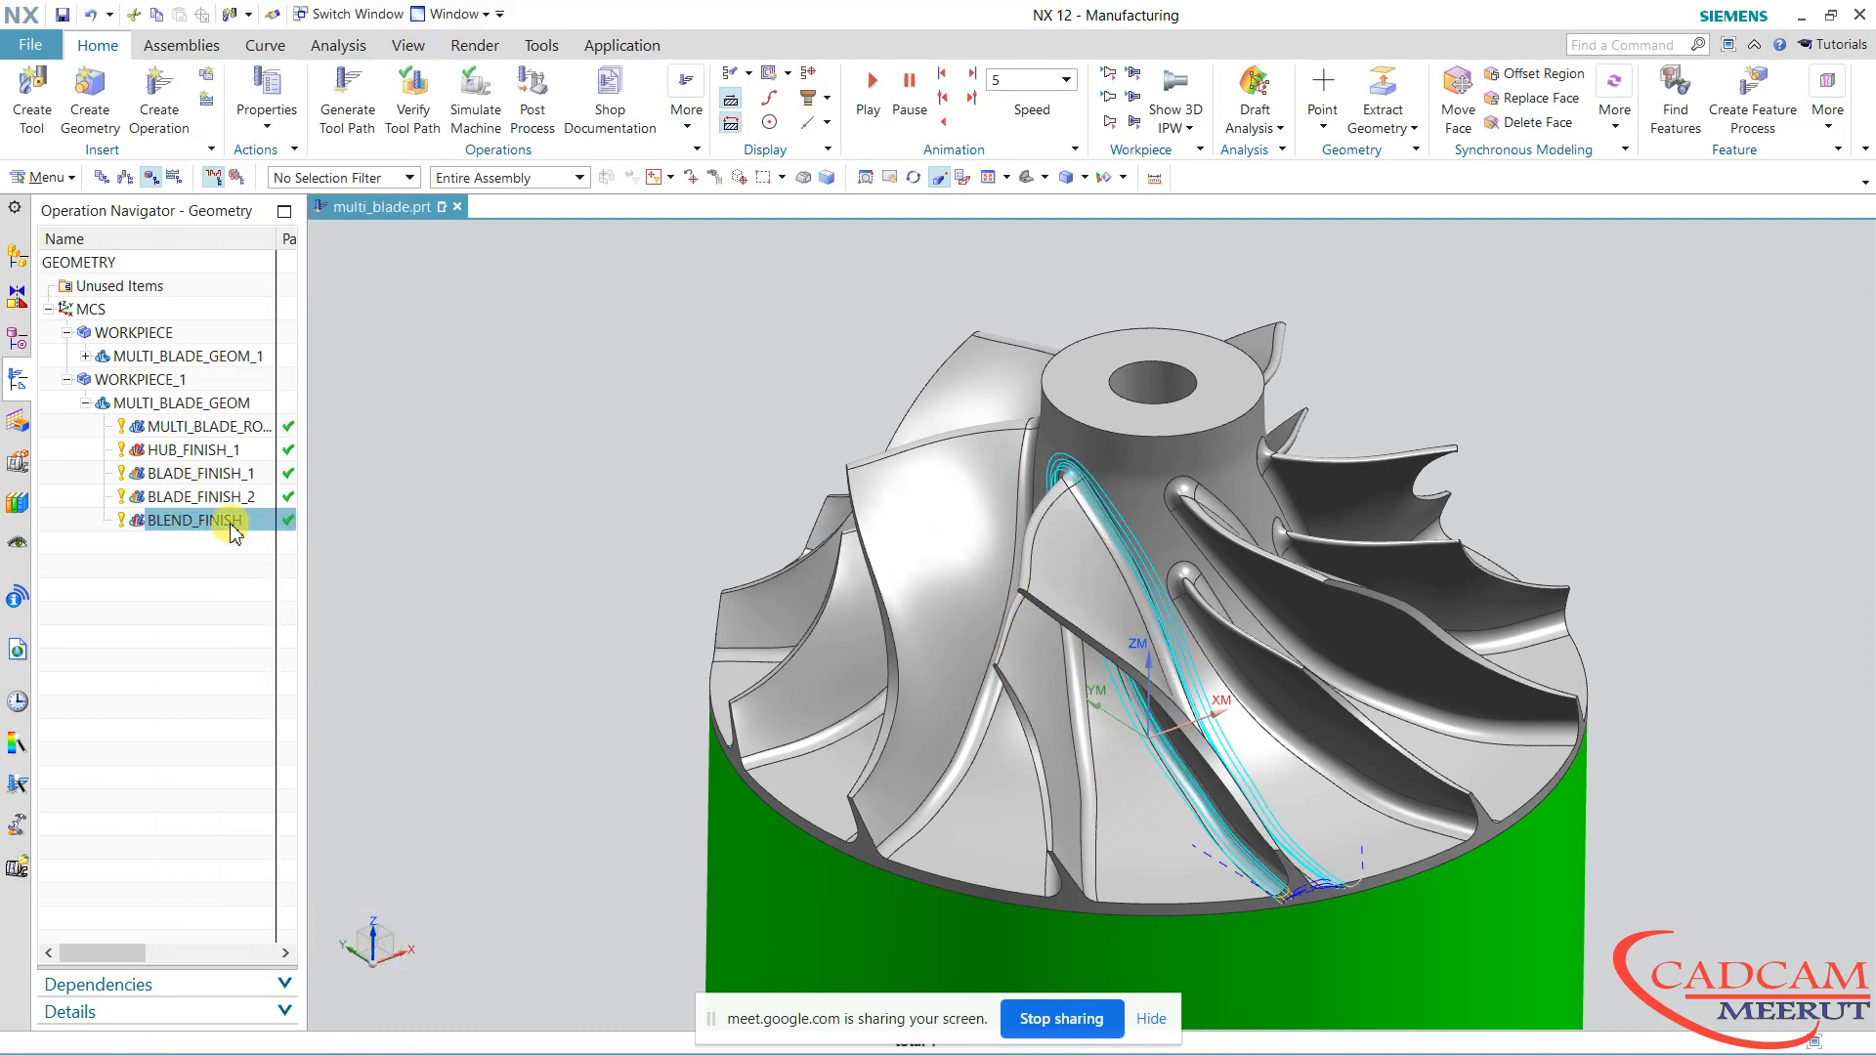
Create a second mill_multi_blade blend finishing operation named BLEND_FINISH_1 with the tool BALL_MILL_6
left_click(157, 90)
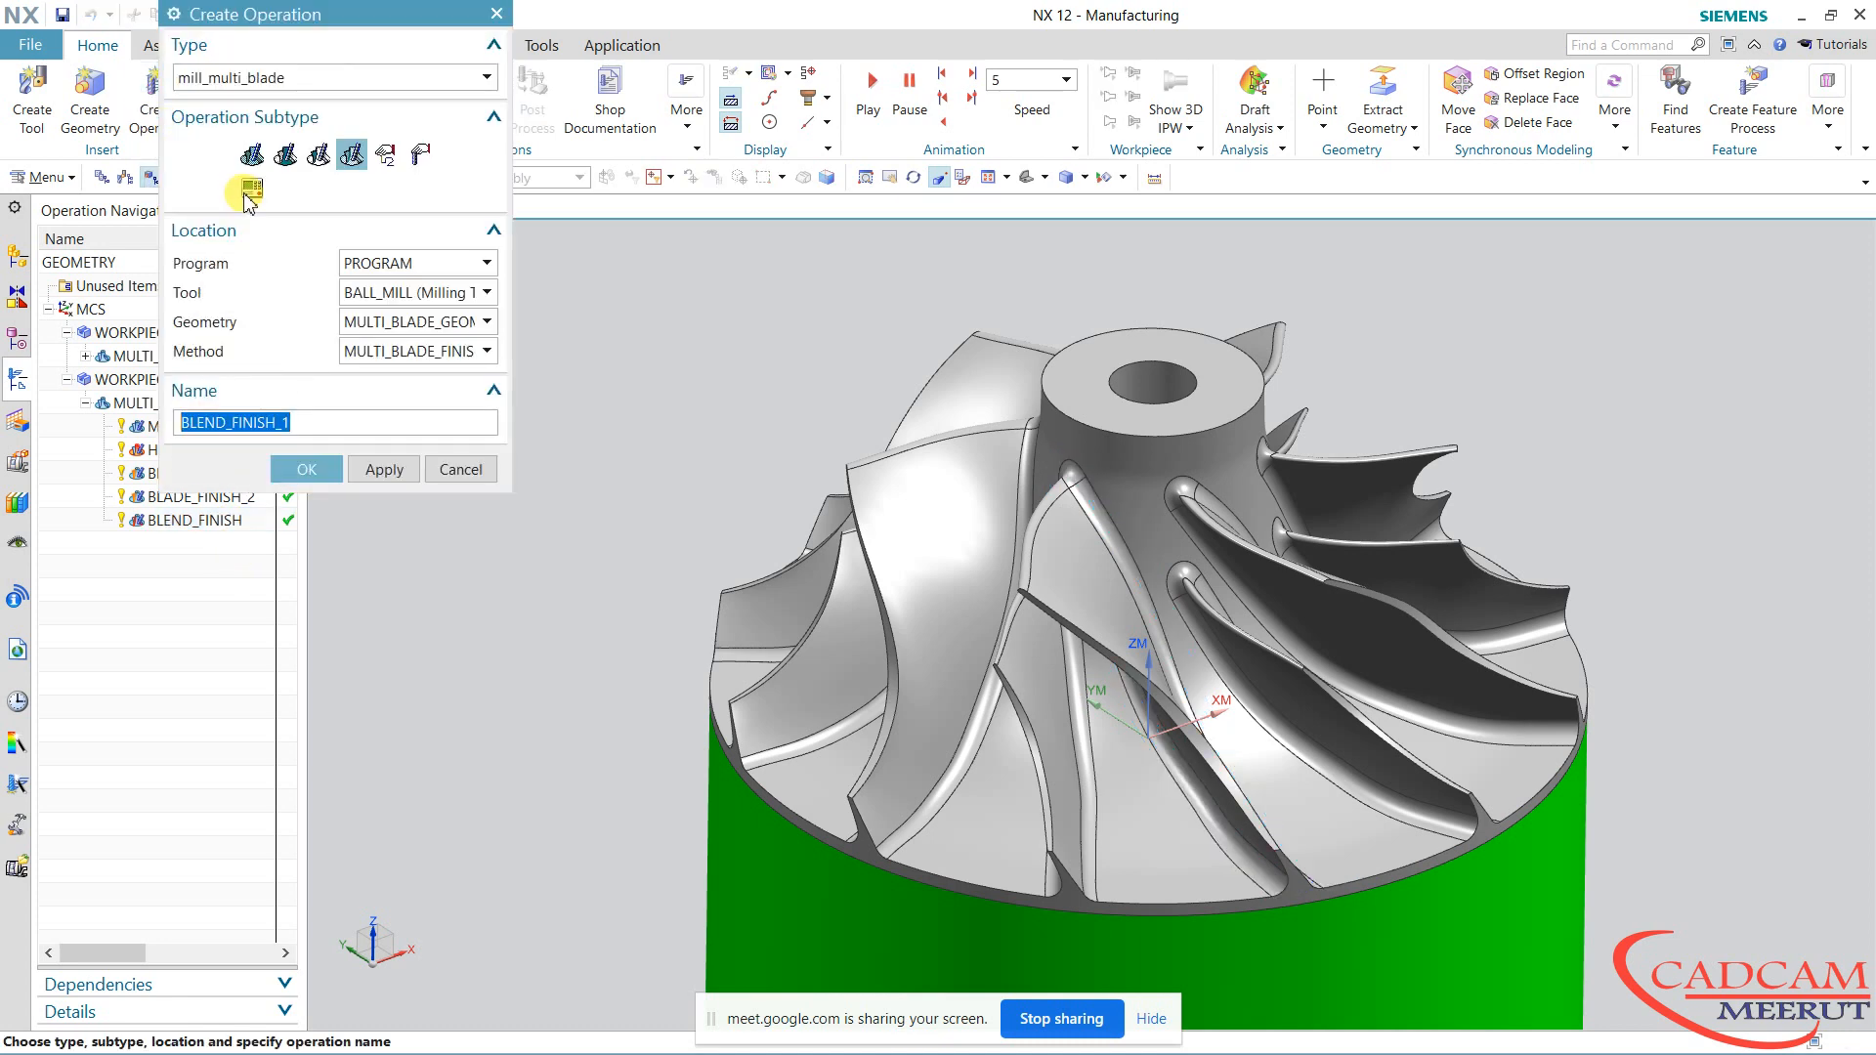
left_click(401, 293)
left_click(420, 385)
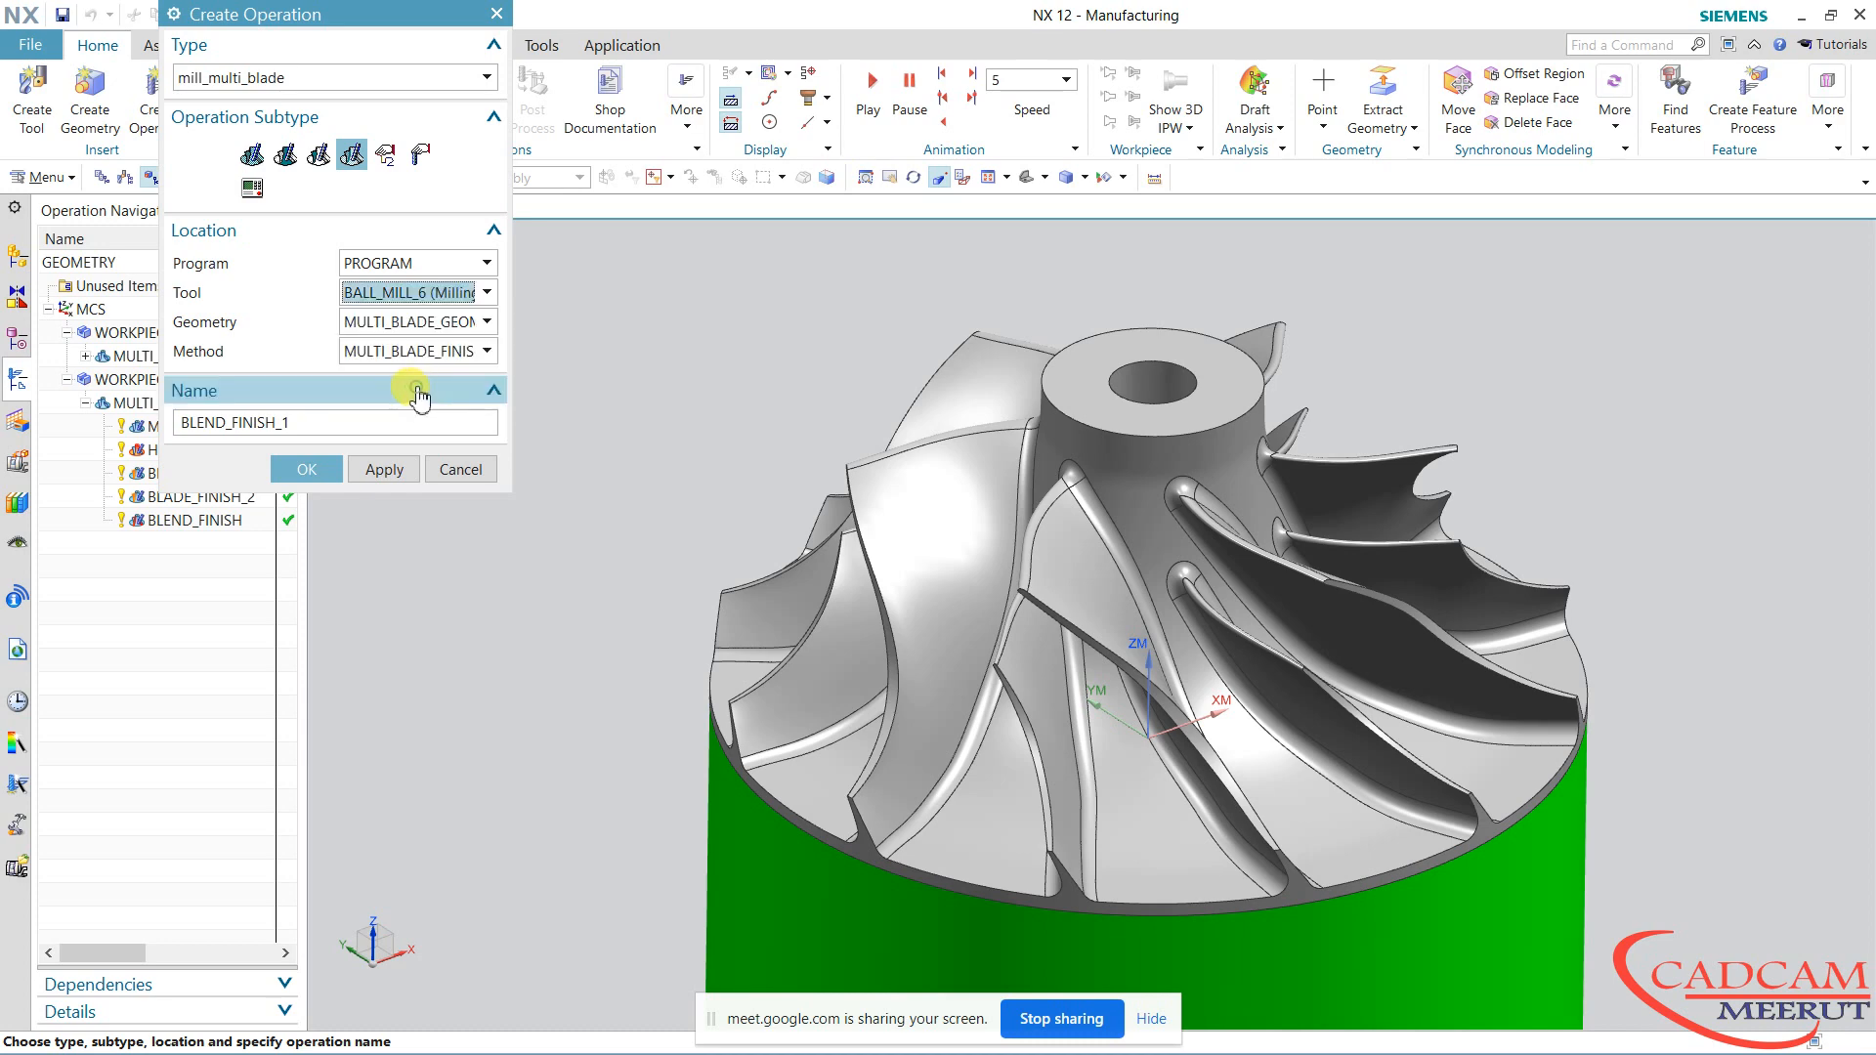
left_click(331, 471)
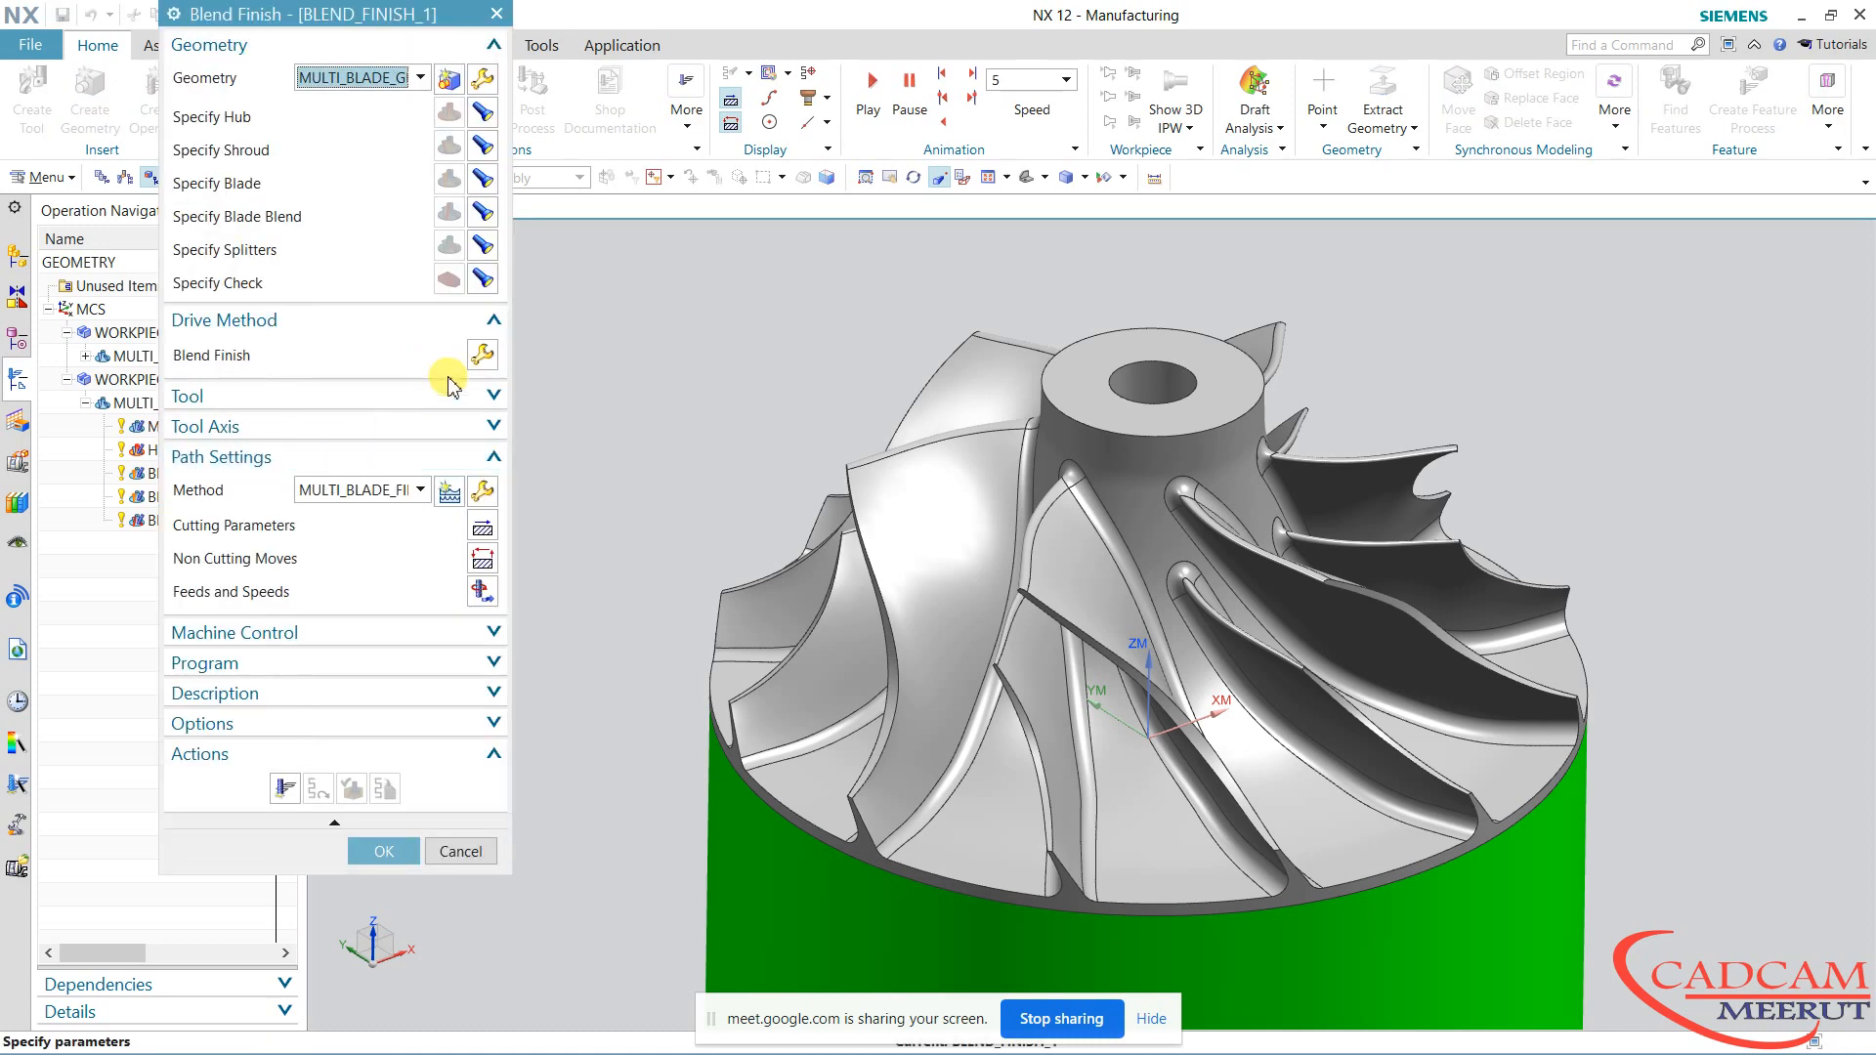
Set the BLEND_FINISH_1 drive method to finish Splitter 1 Blend with Number on Hub 2 and Number on Blade 2
left_click(481, 354)
left_click(390, 78)
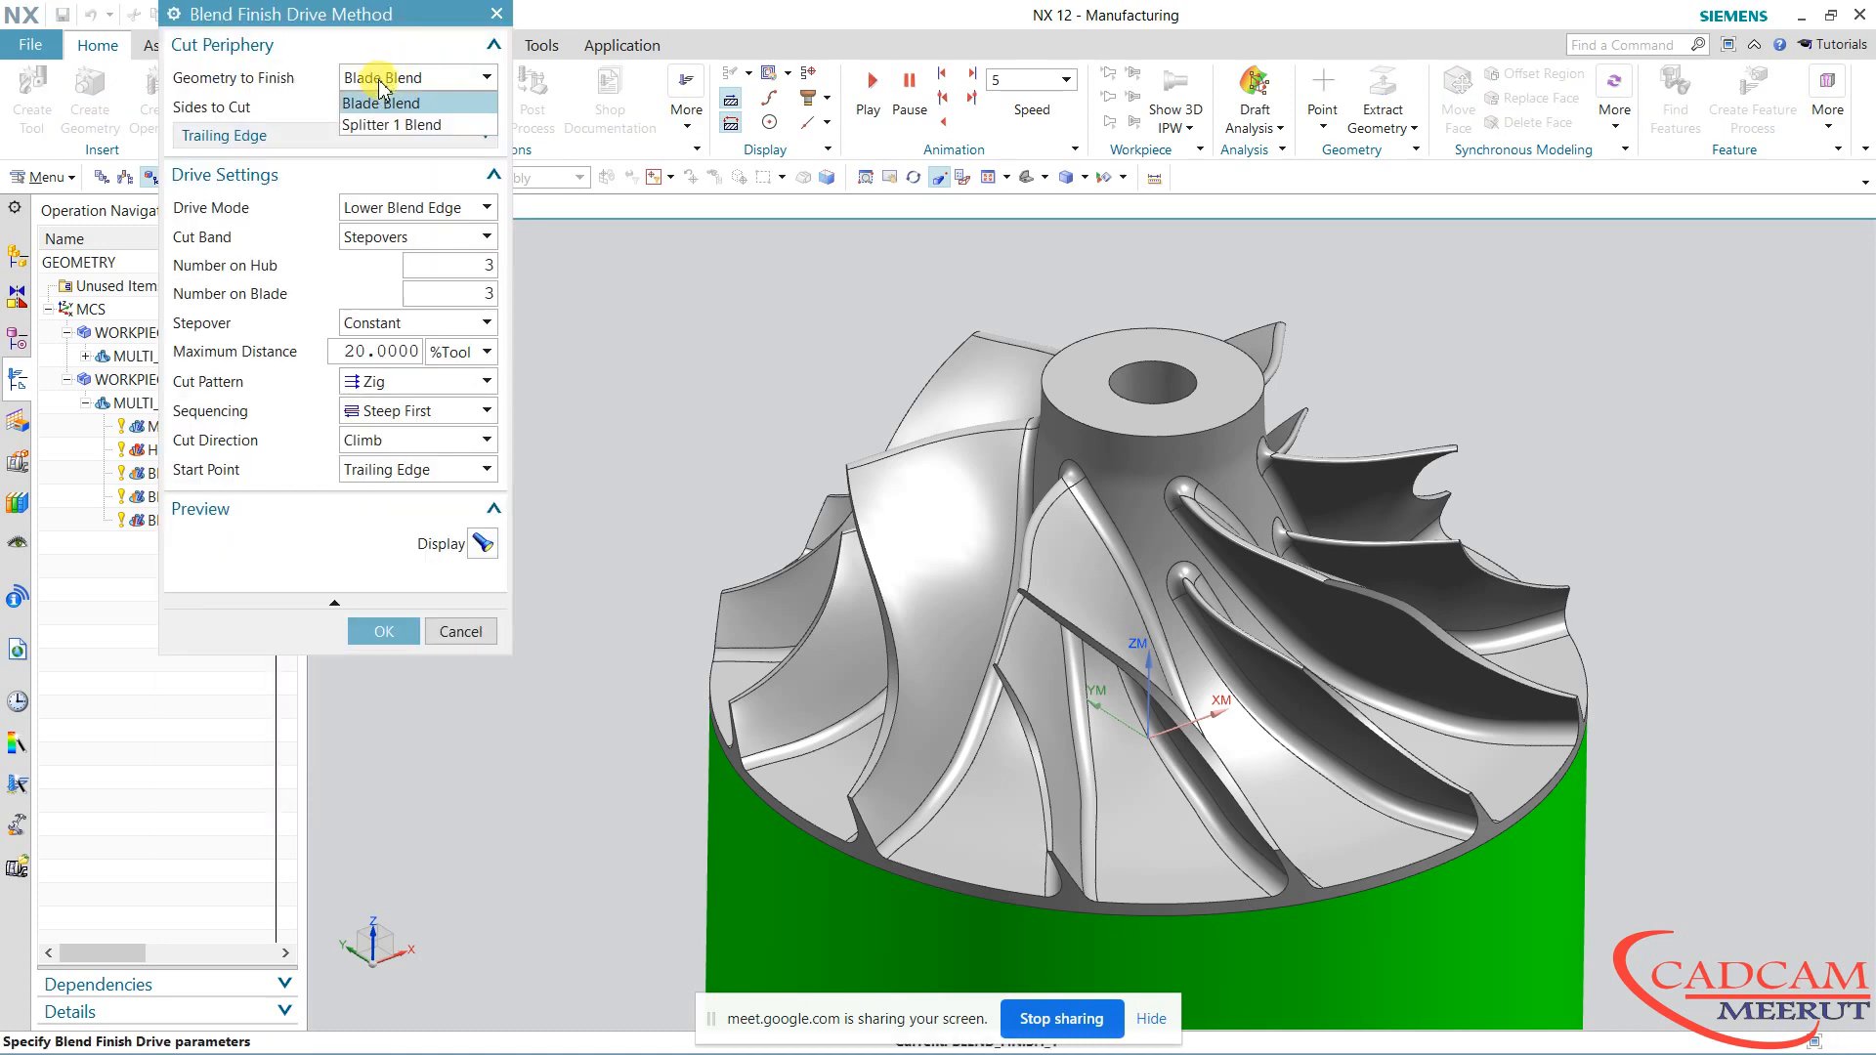
left_click(381, 125)
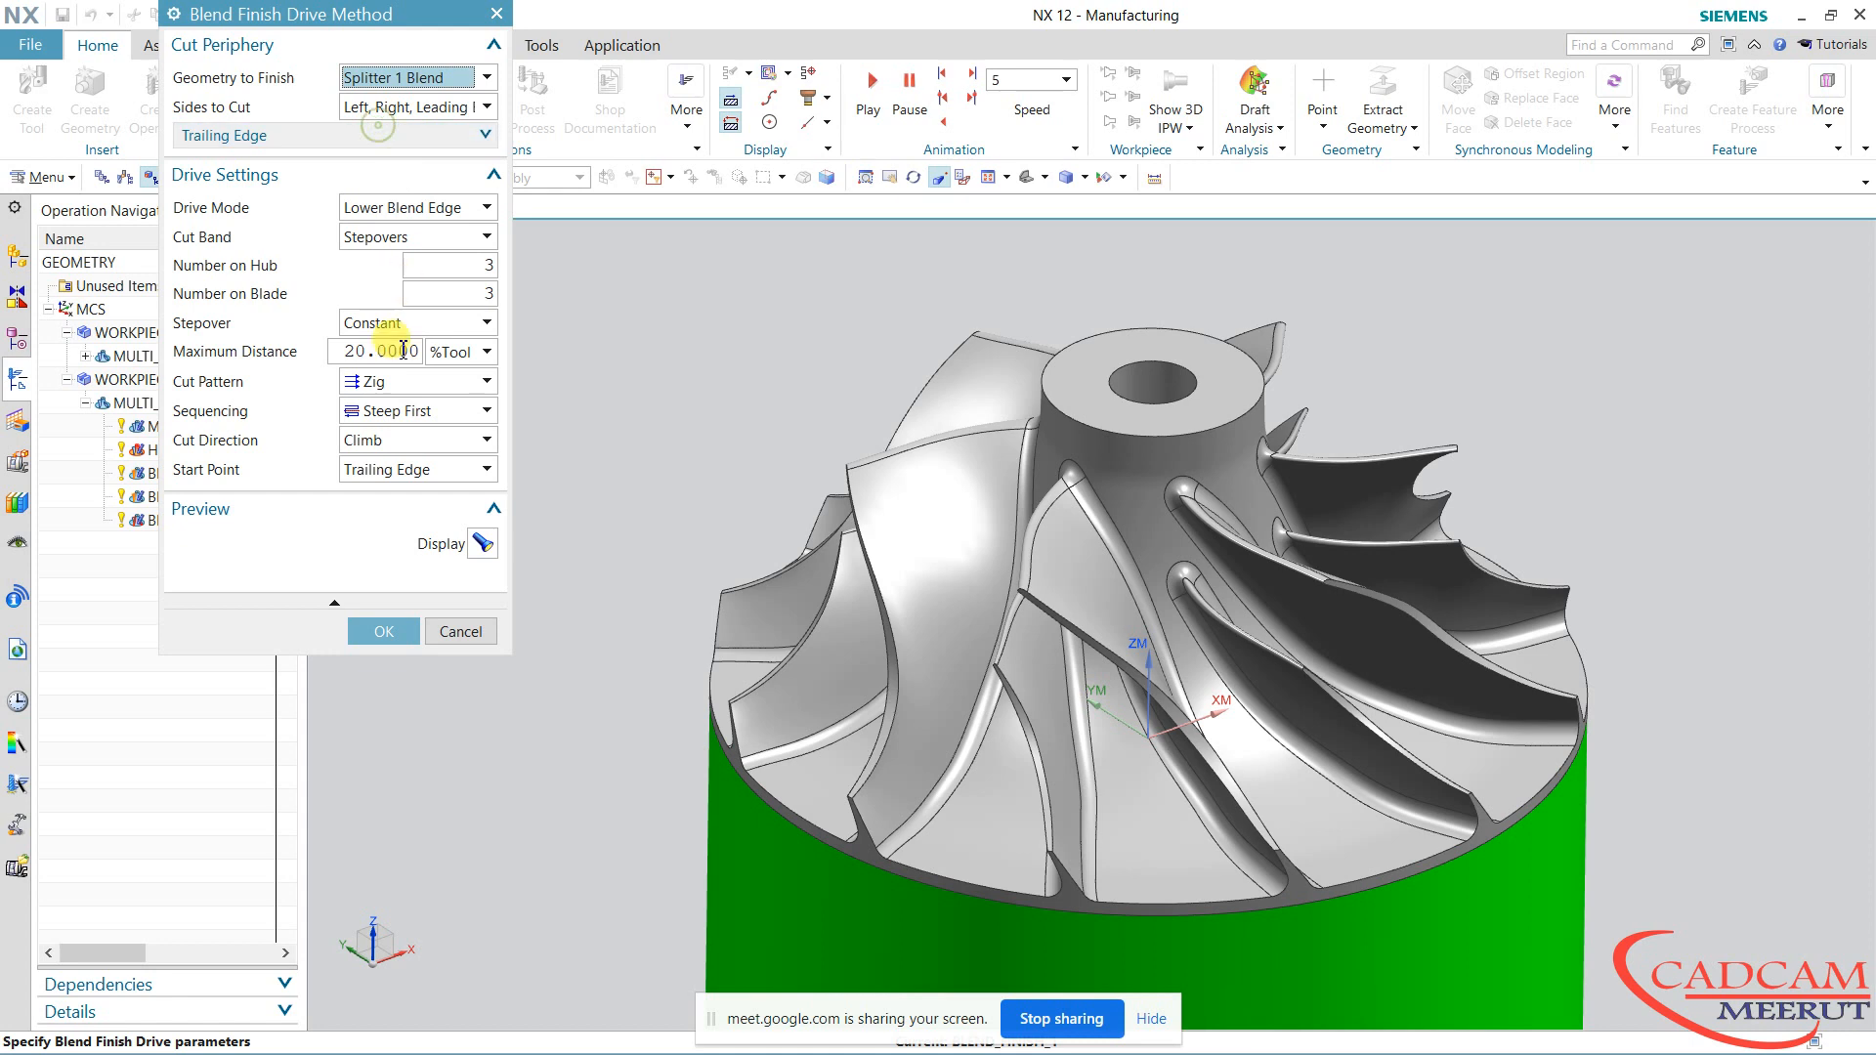
left_click(484, 274)
type("2")
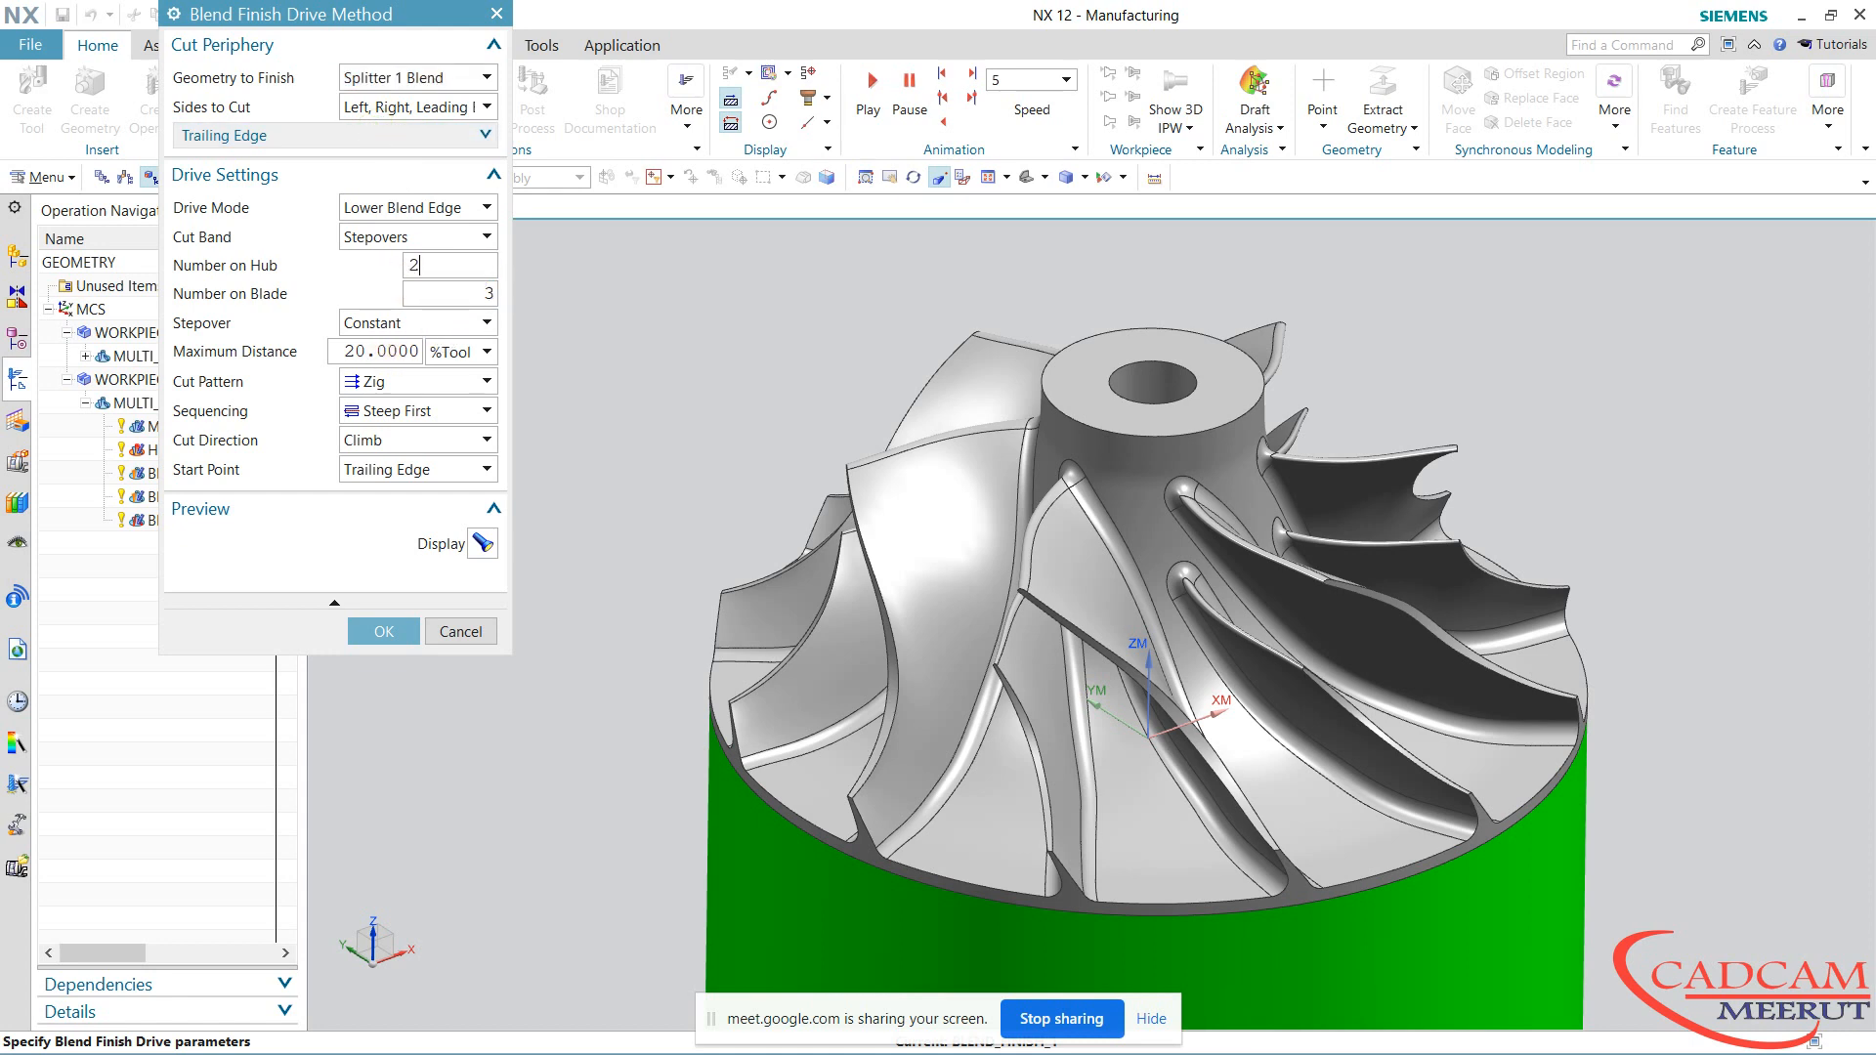
left_click(468, 292)
type("2")
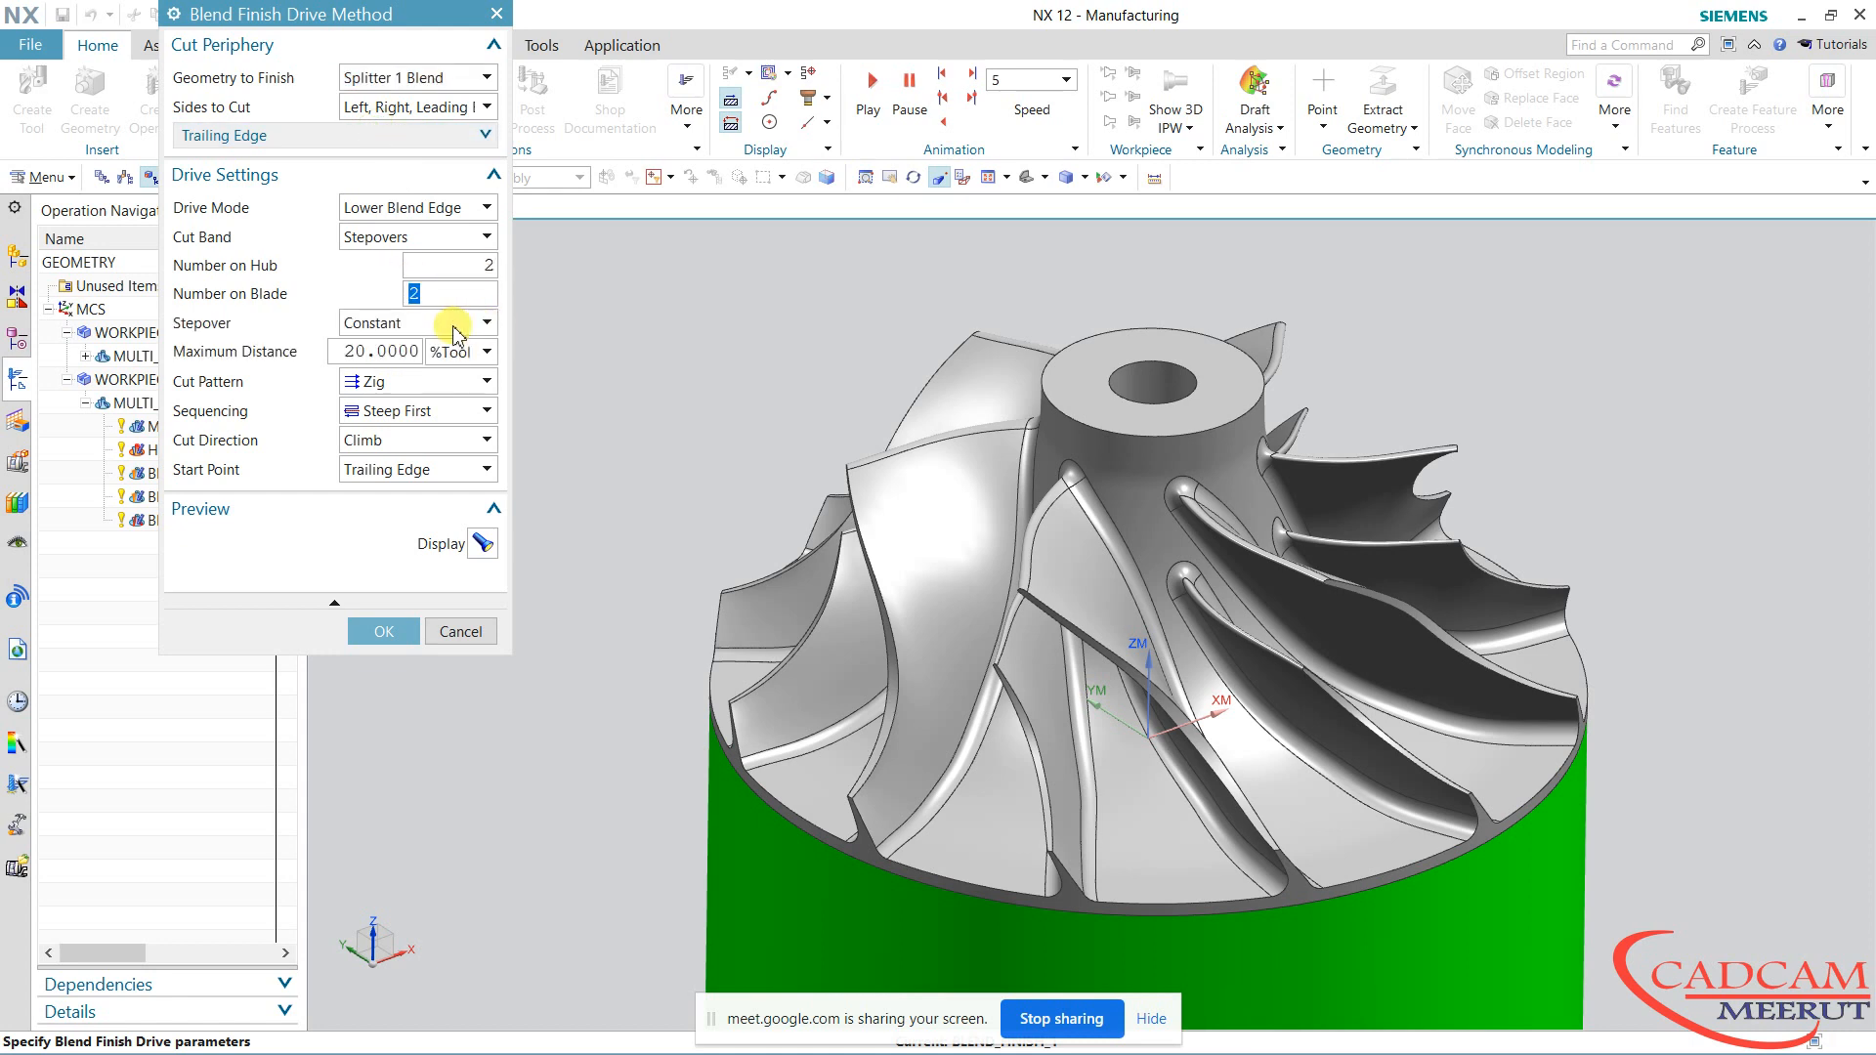
left_click(382, 631)
Generate the BLEND_FINISH_1 tool path and accept the operation
left_click(284, 788)
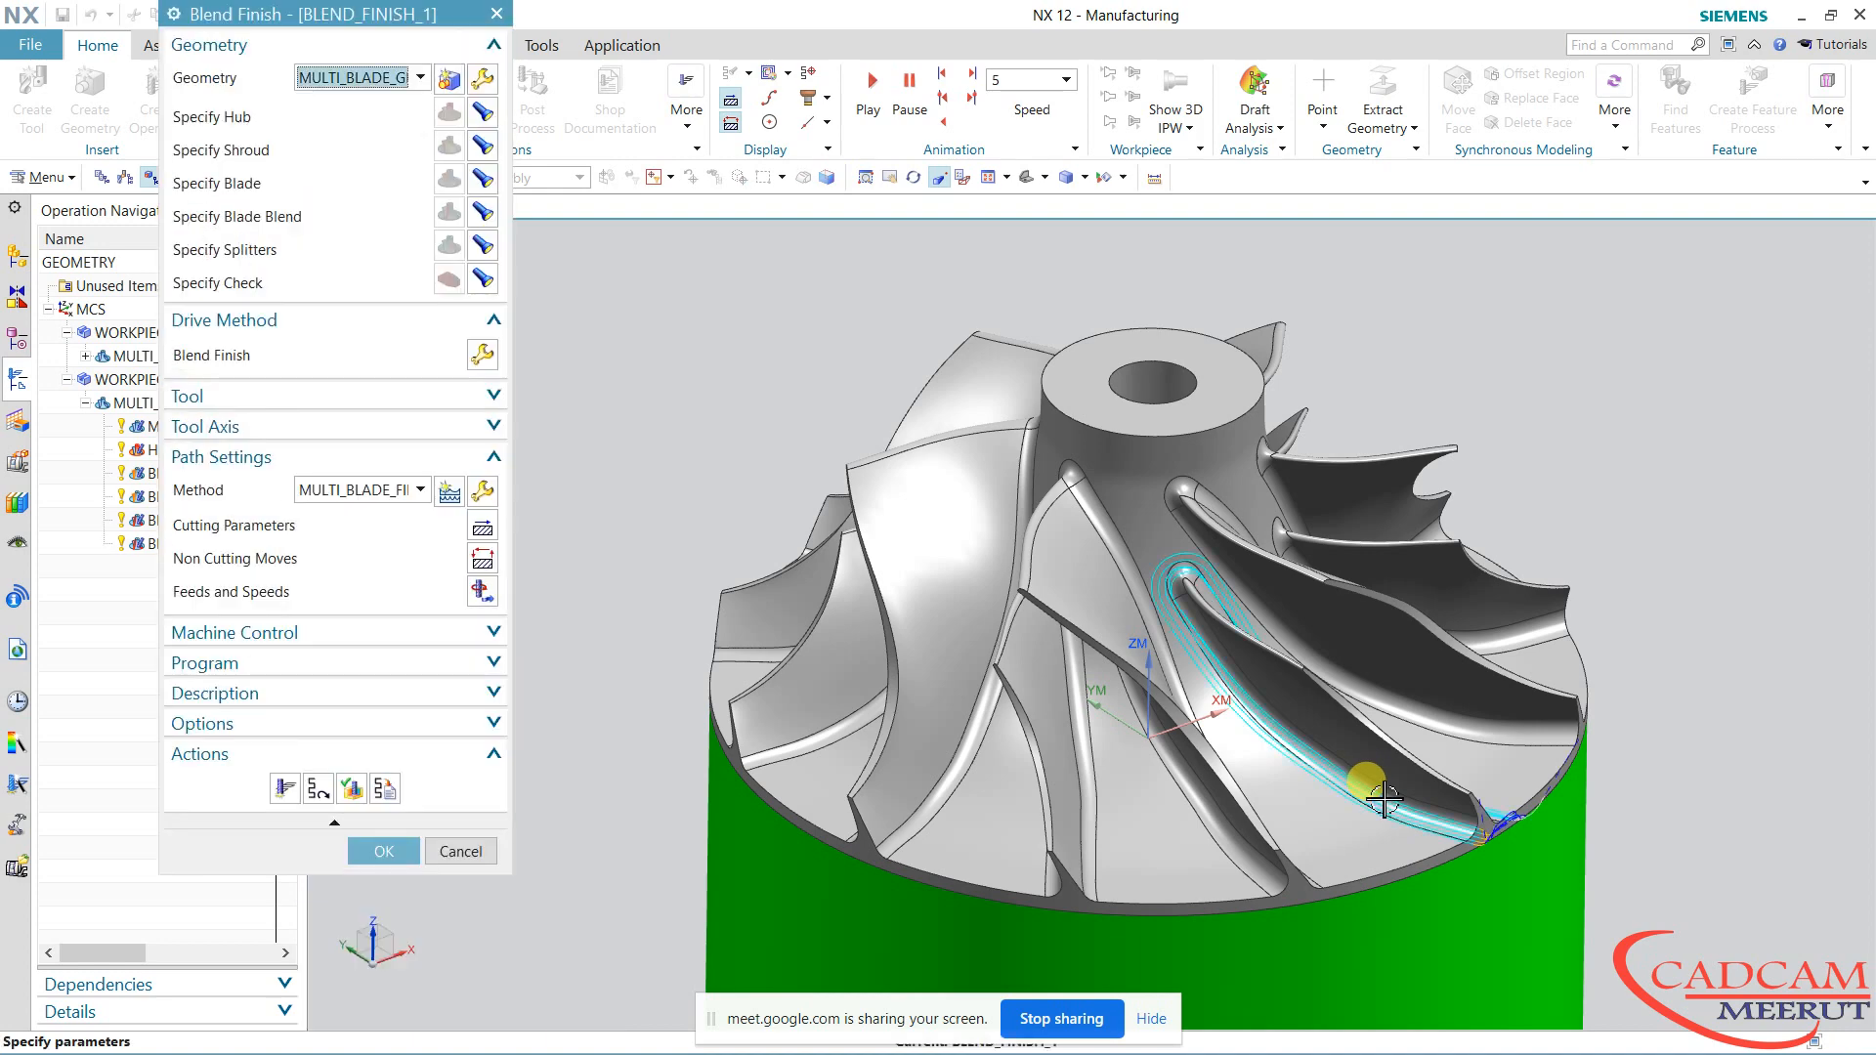
left_click(381, 851)
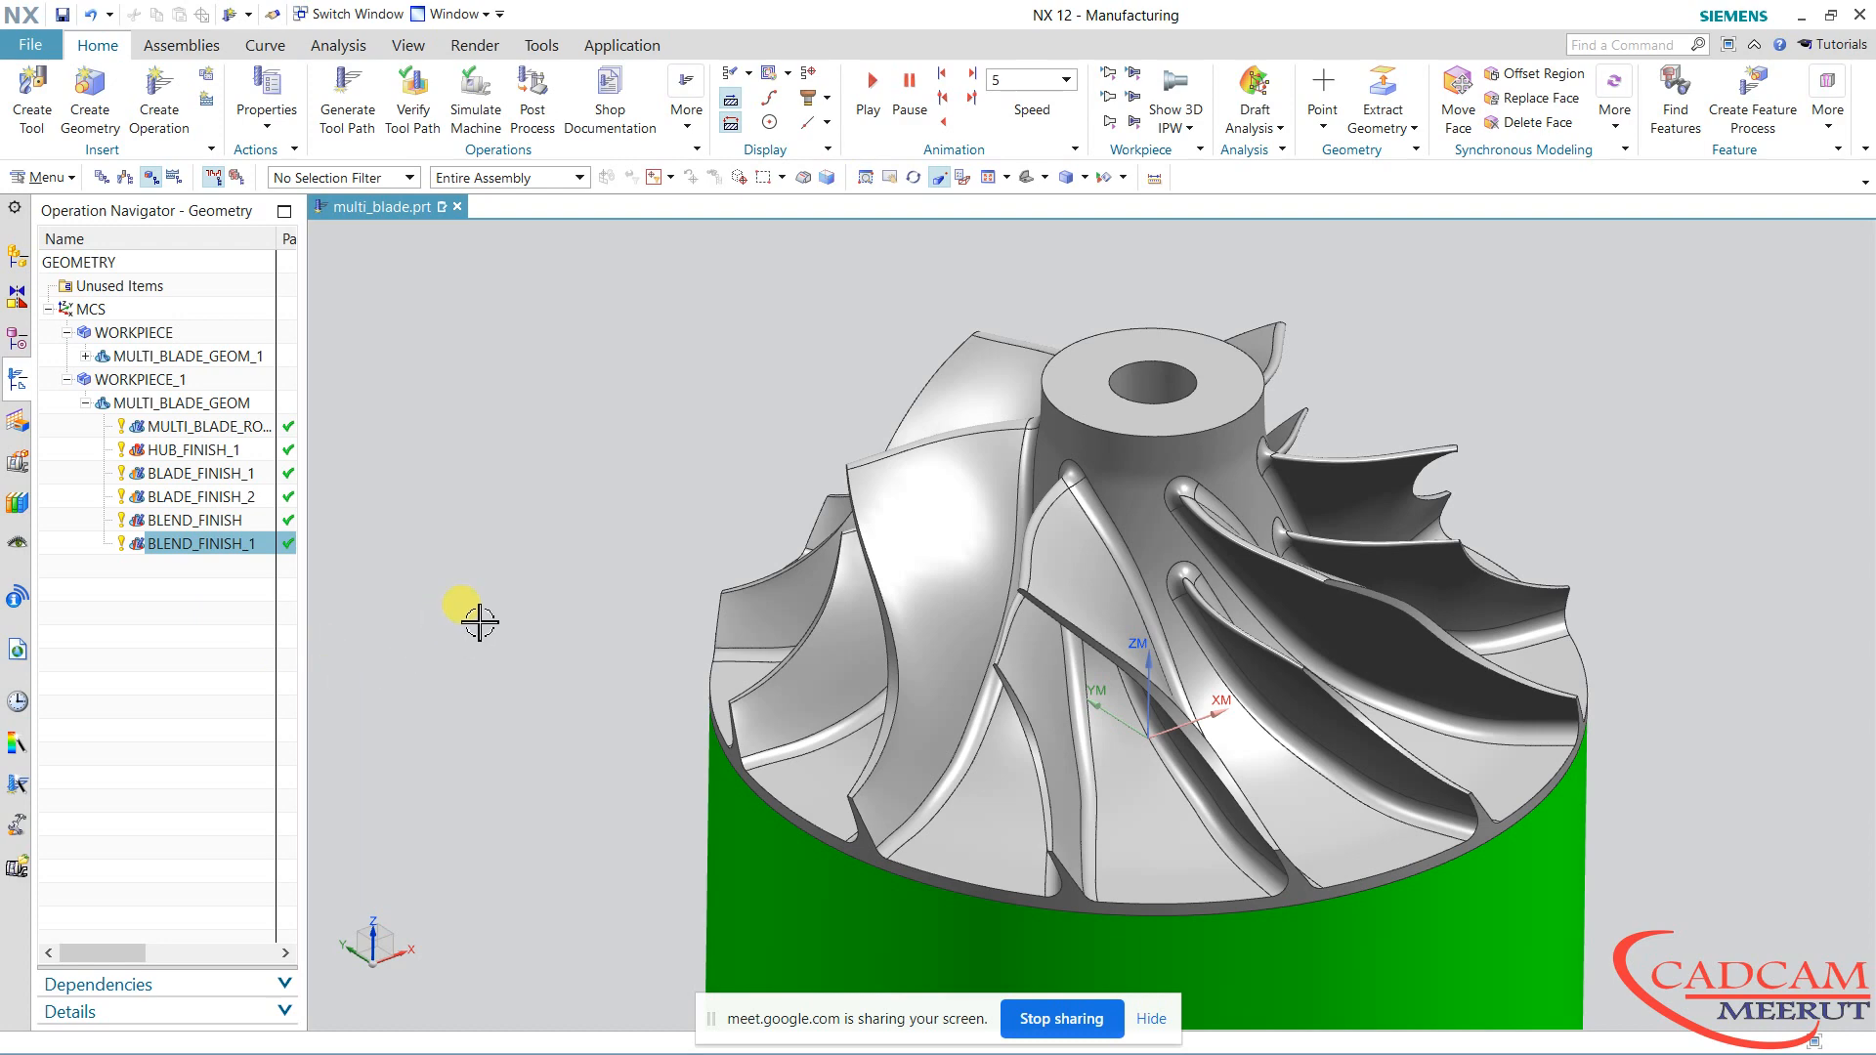
scroll(538, 618, "down", 2)
mouse_move(566, 620)
middle_mouse_down()
mouse_move(544, 586)
mouse_move(557, 614)
middle_mouse_up()
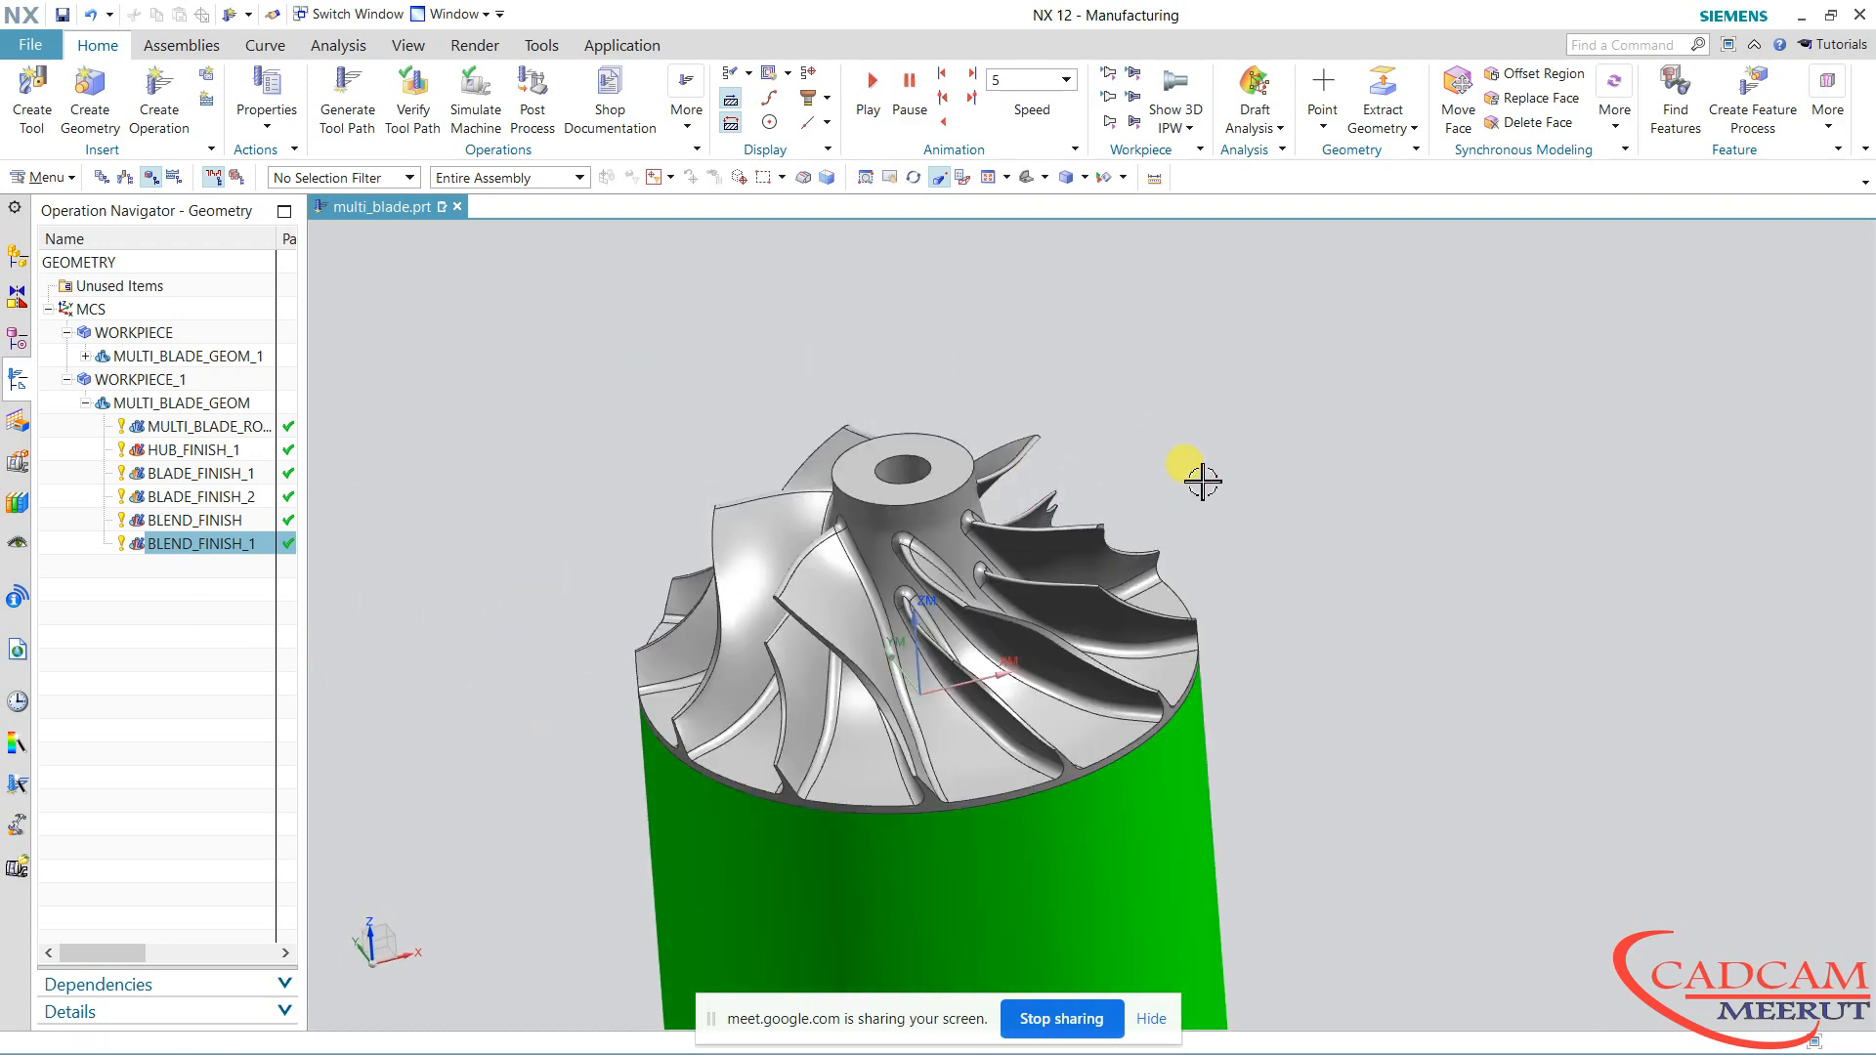
middle_click_drag(1198, 473, 1425, 436)
Edit GENERIC_MACHINE from the machine tool view and search the machine library for the MILL class
left_click(125, 177)
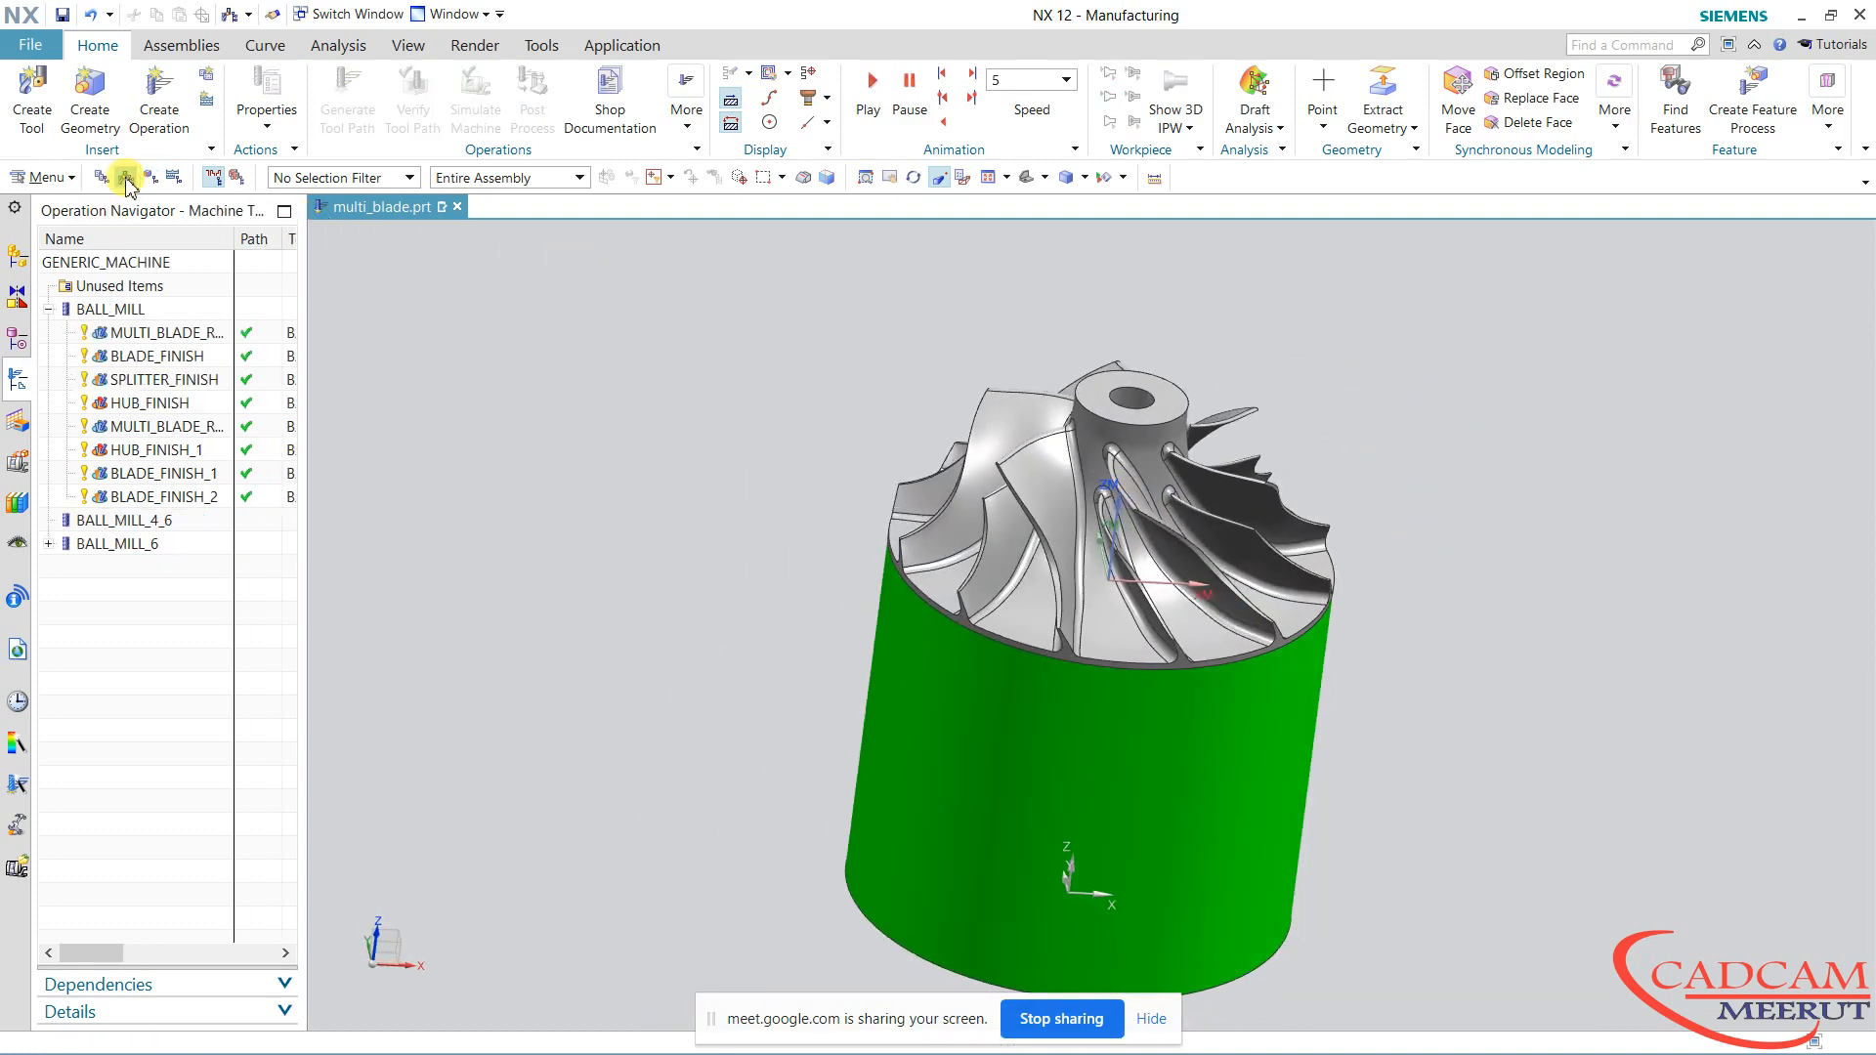
left_click(128, 264)
right_click(130, 262)
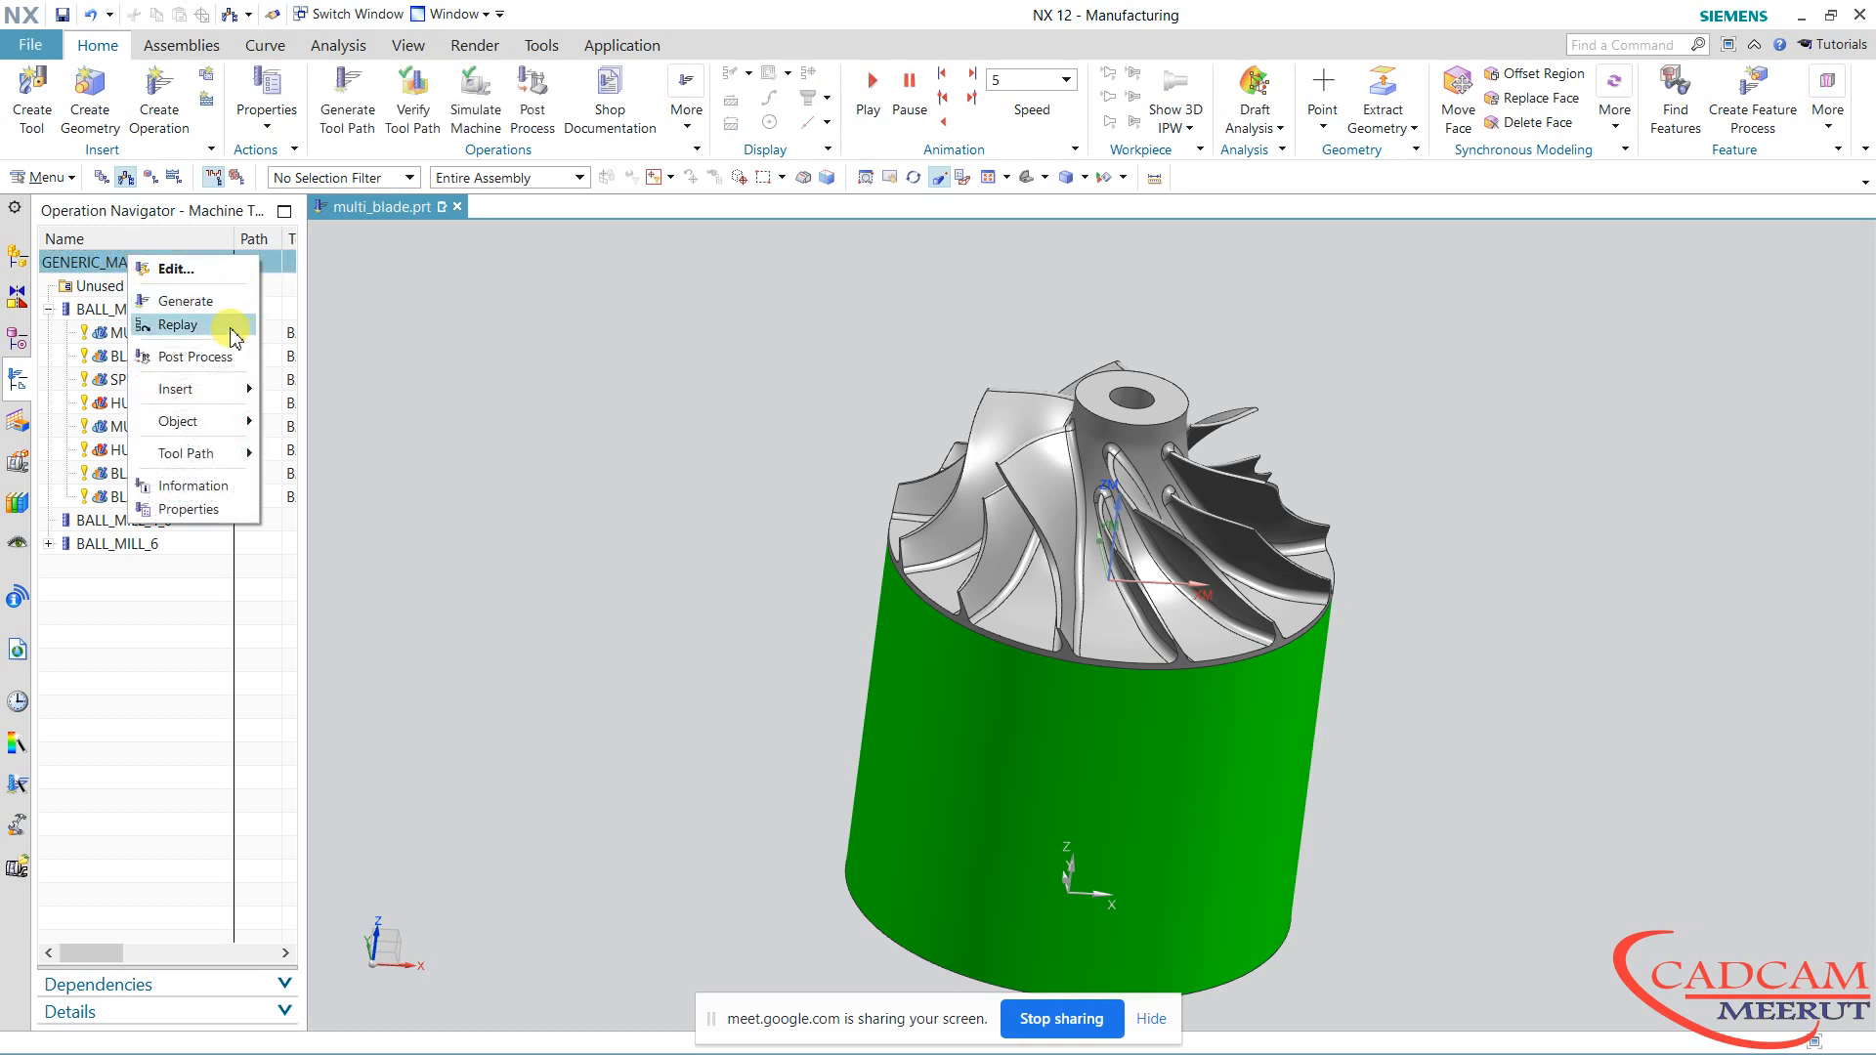
left_click(209, 263)
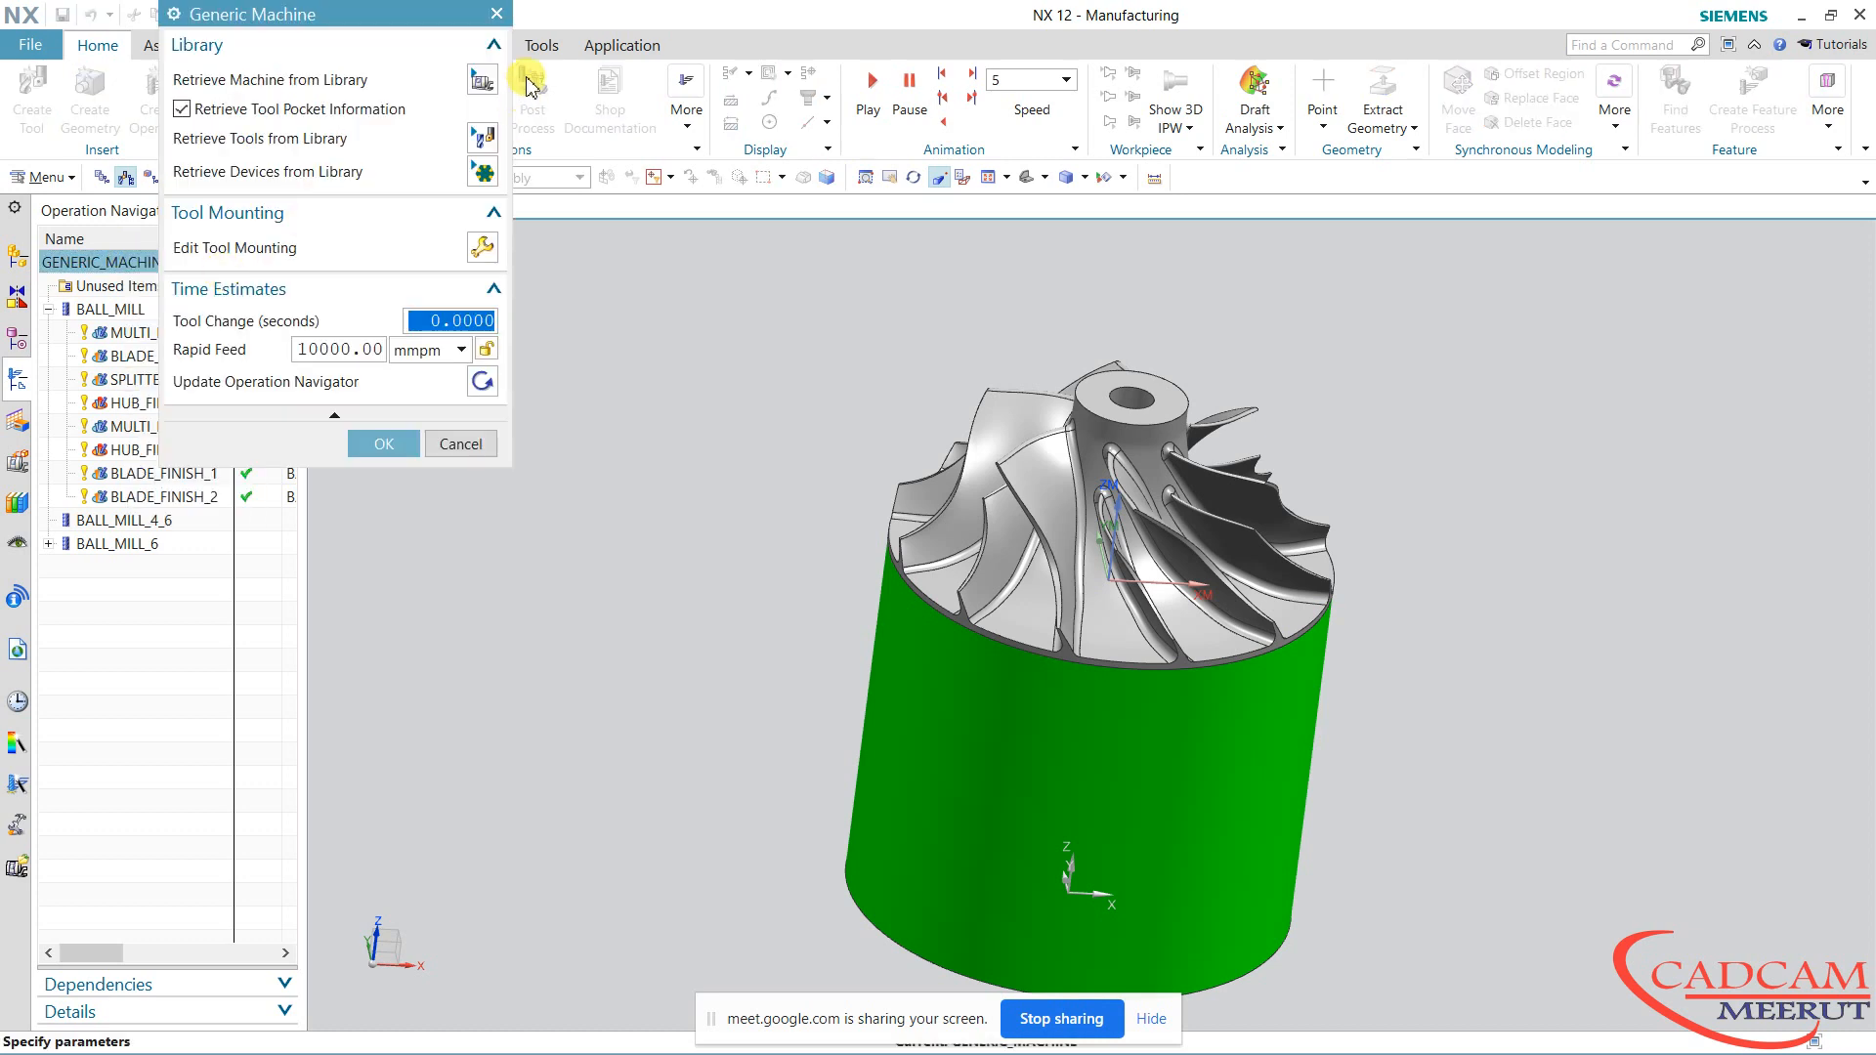
left_click(482, 79)
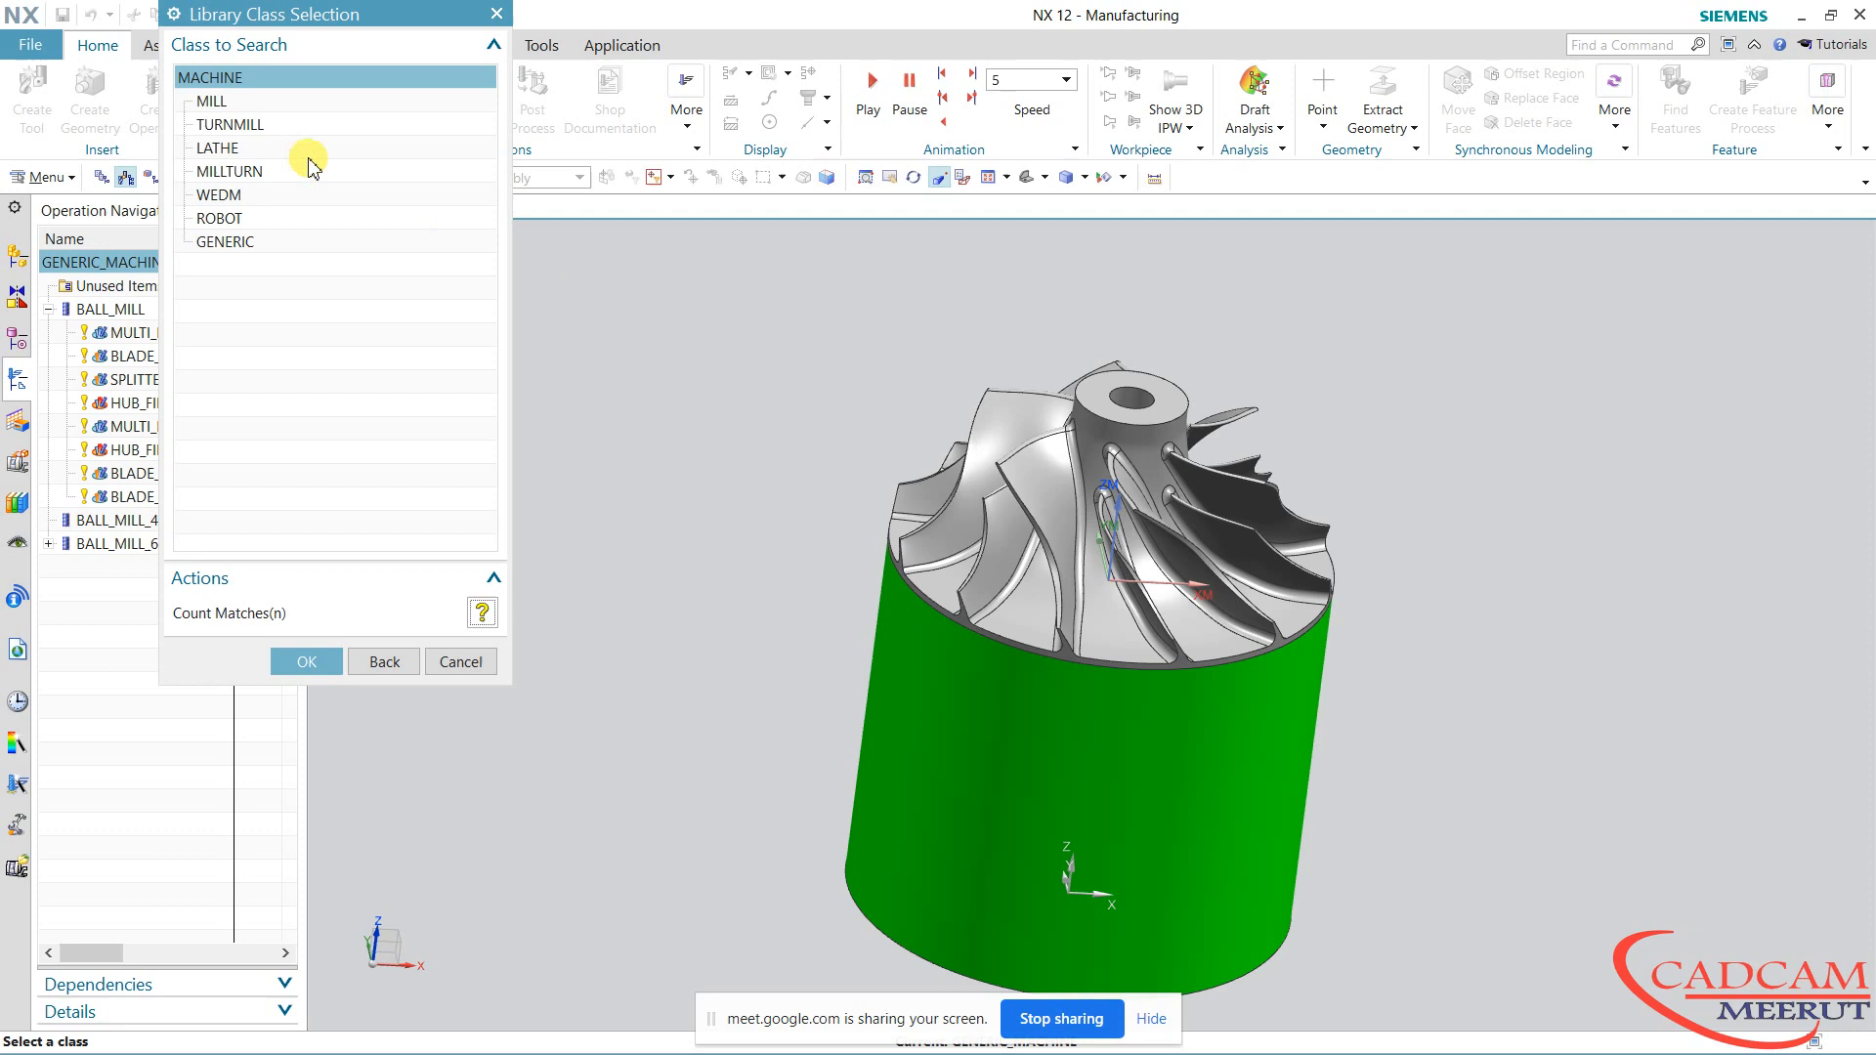
double_click(209, 101)
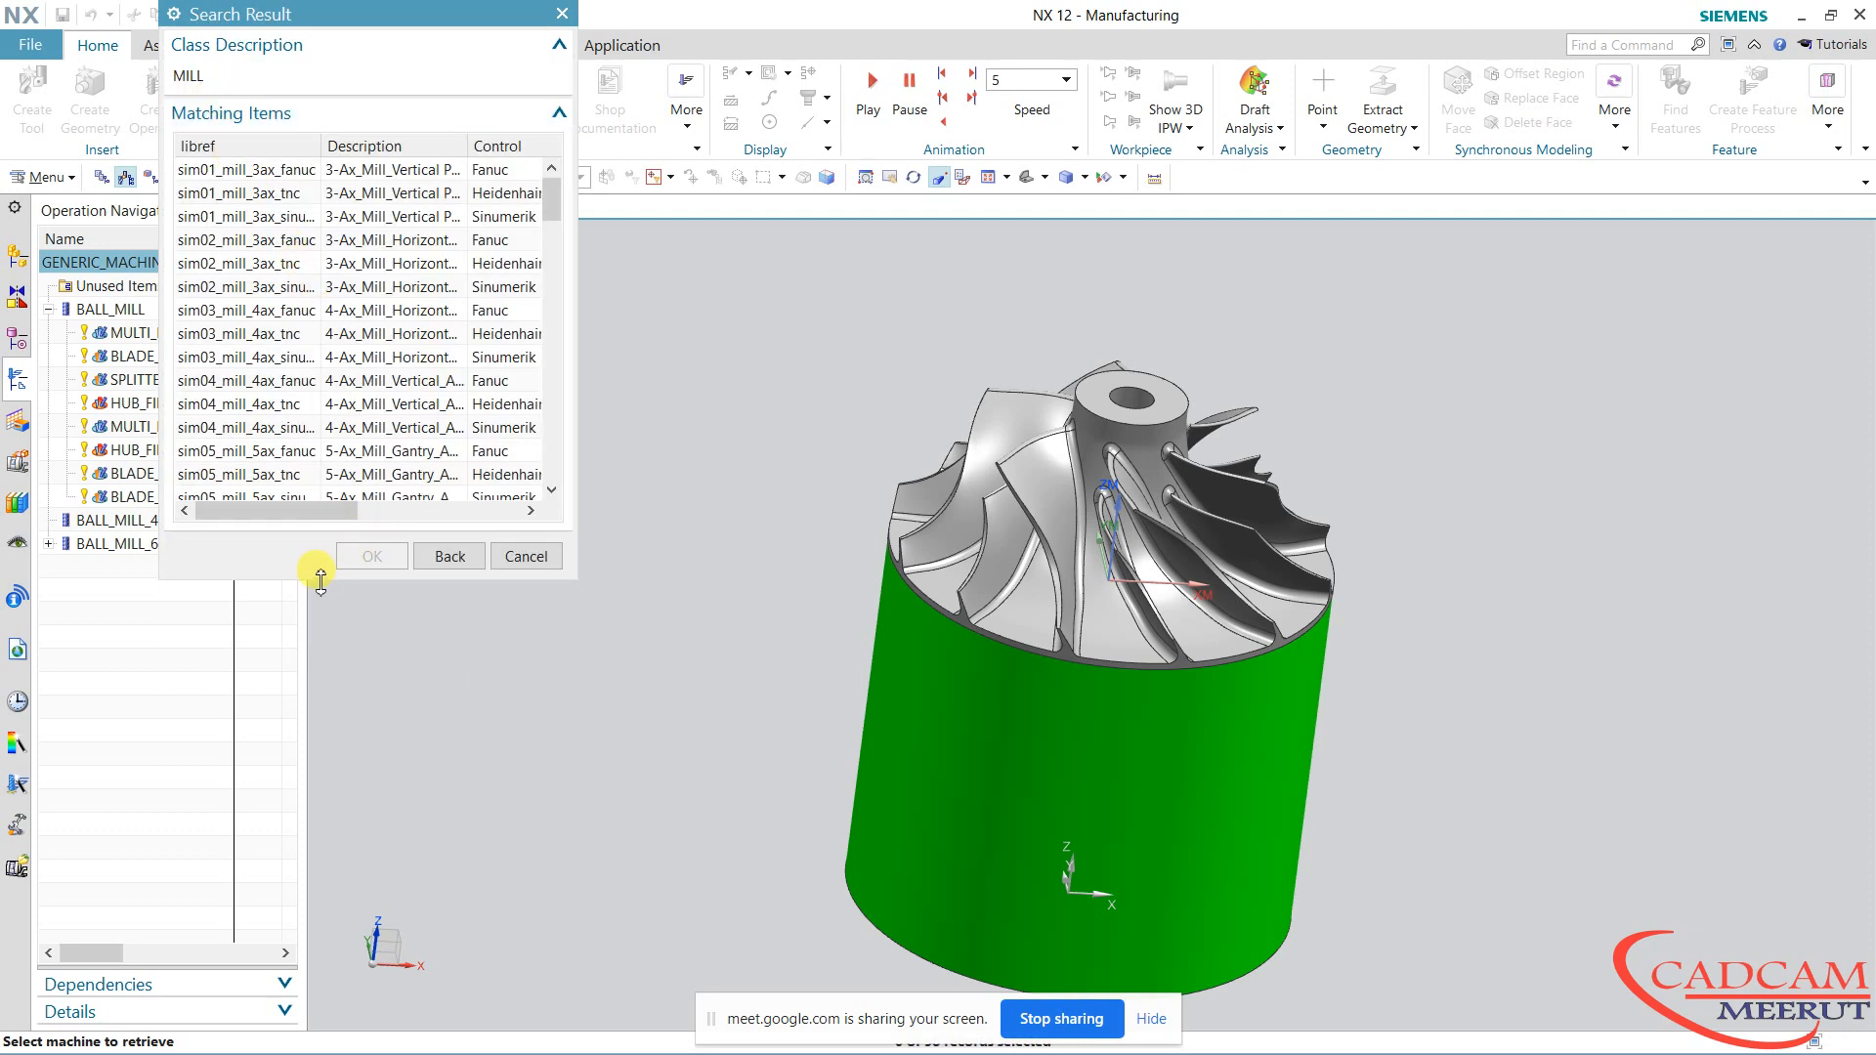
Enlarge the machine search results and retrieve the 5-axis vertical BC-table machine sim06_mill_5ax_fanuc
left_click_drag(320, 581, 324, 762)
left_click(268, 479)
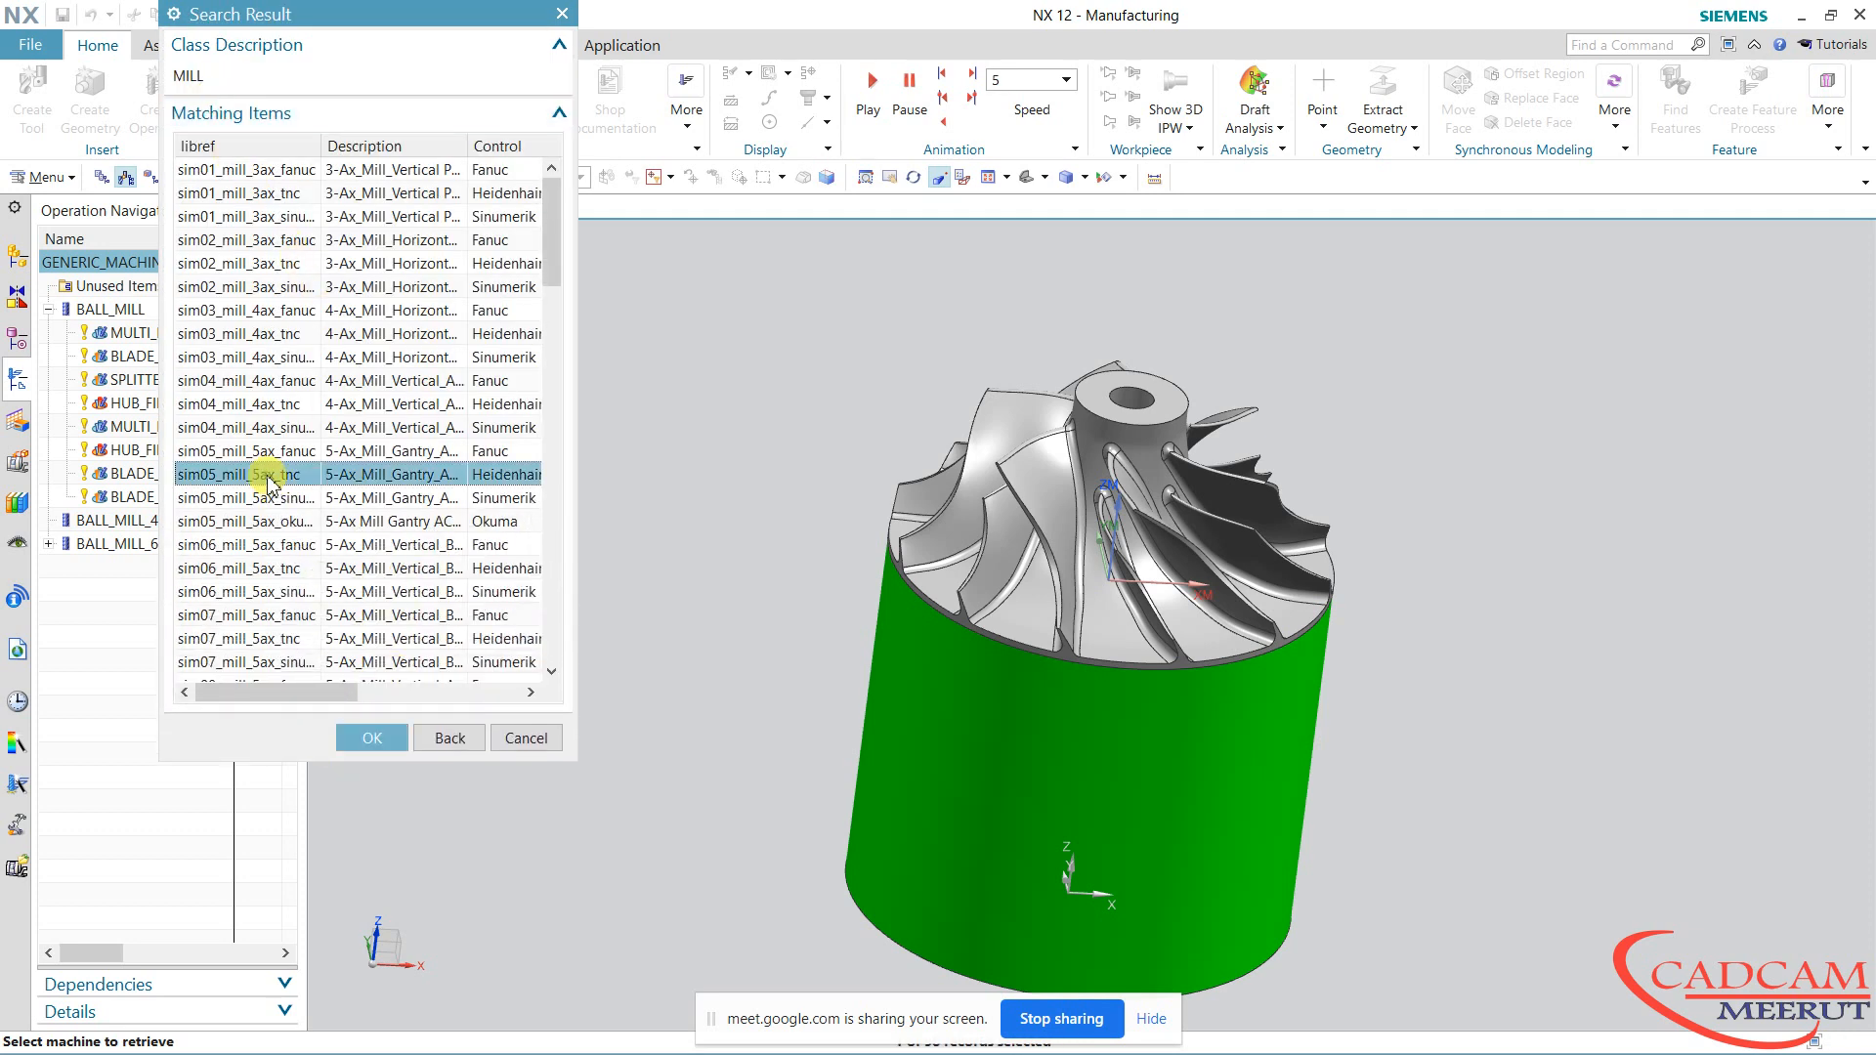
left_click_drag(576, 455, 700, 439)
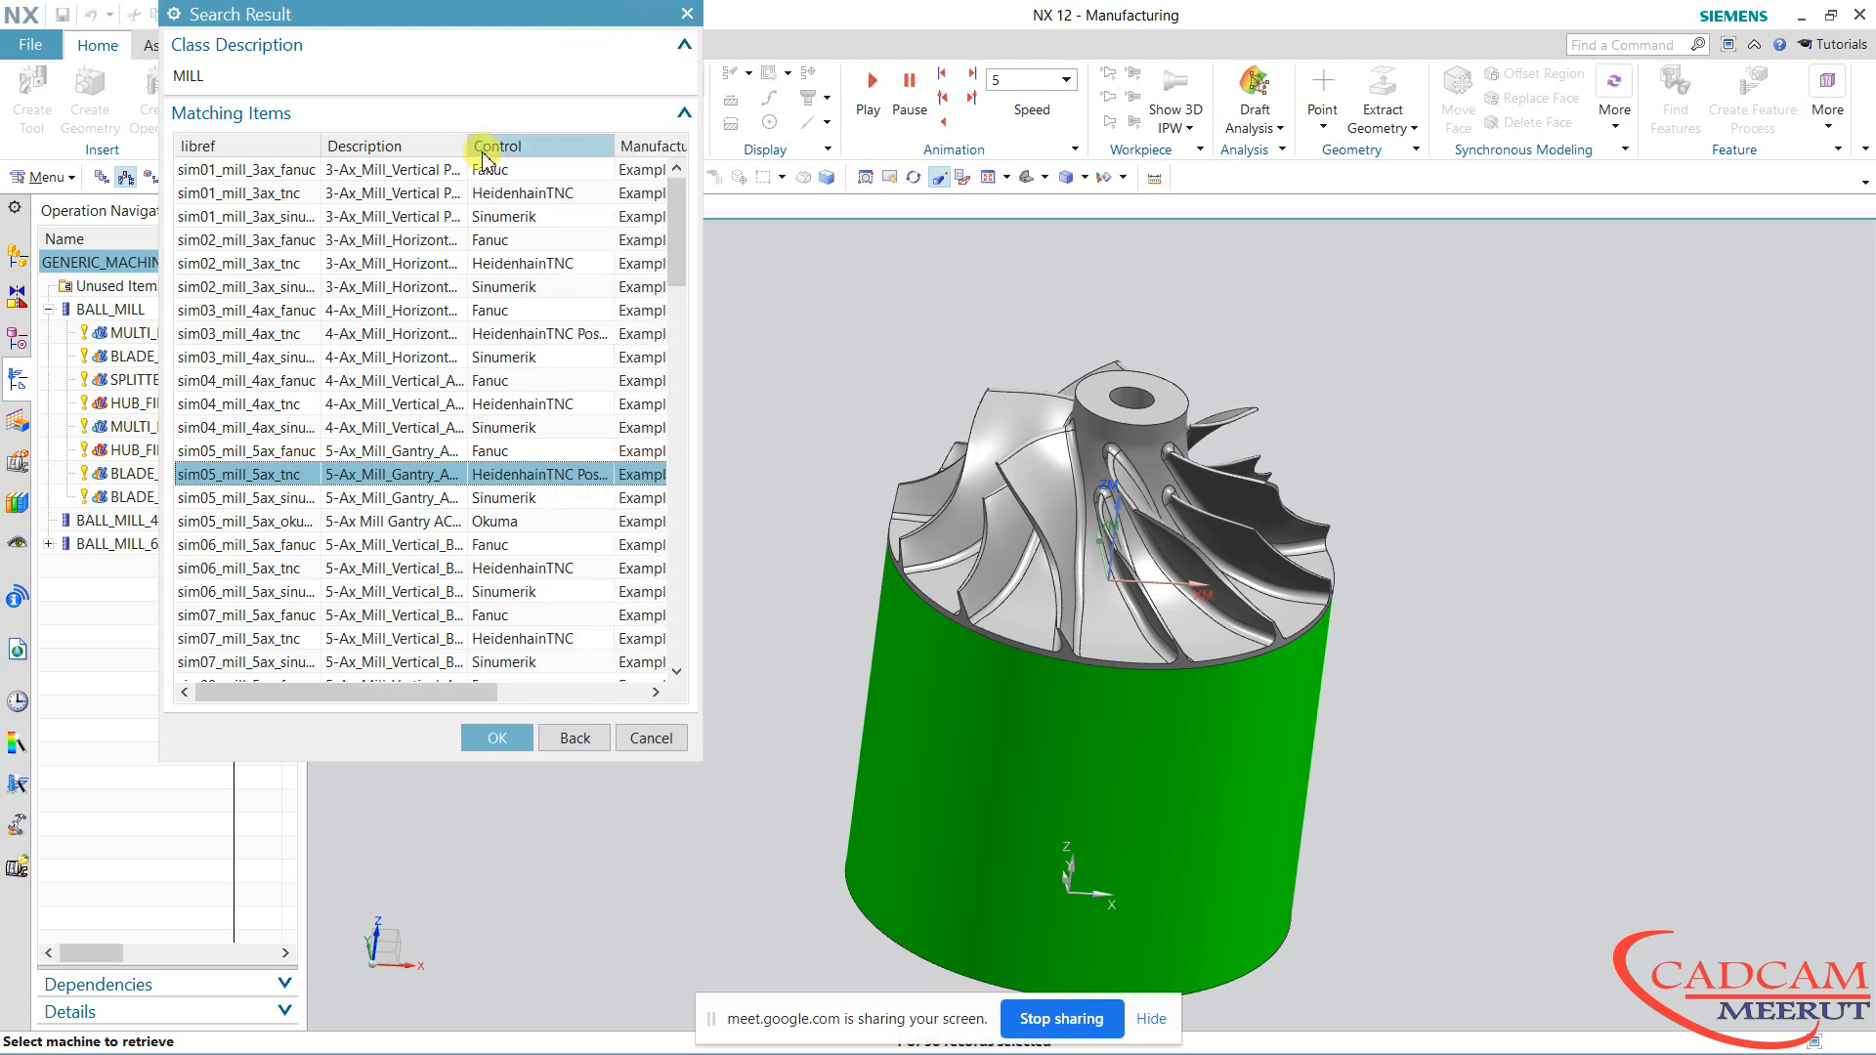
left_click_drag(471, 144, 529, 149)
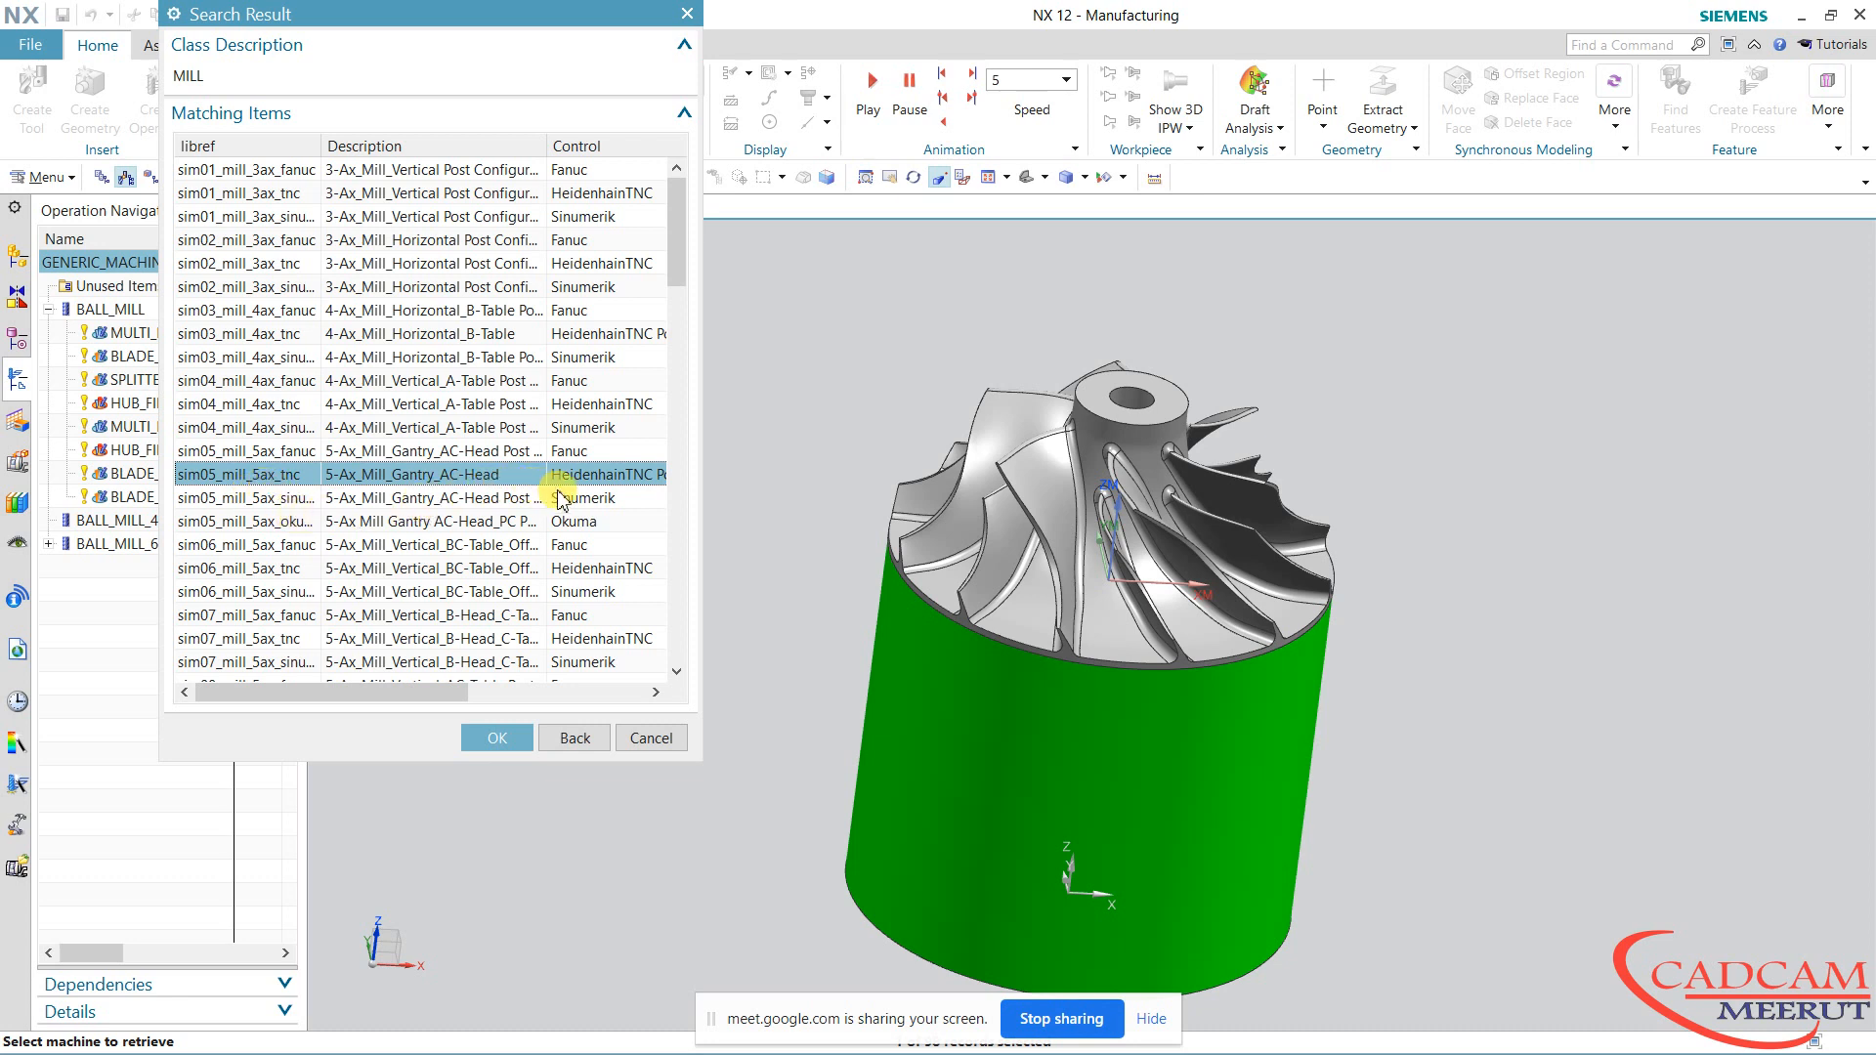
left_click(426, 523)
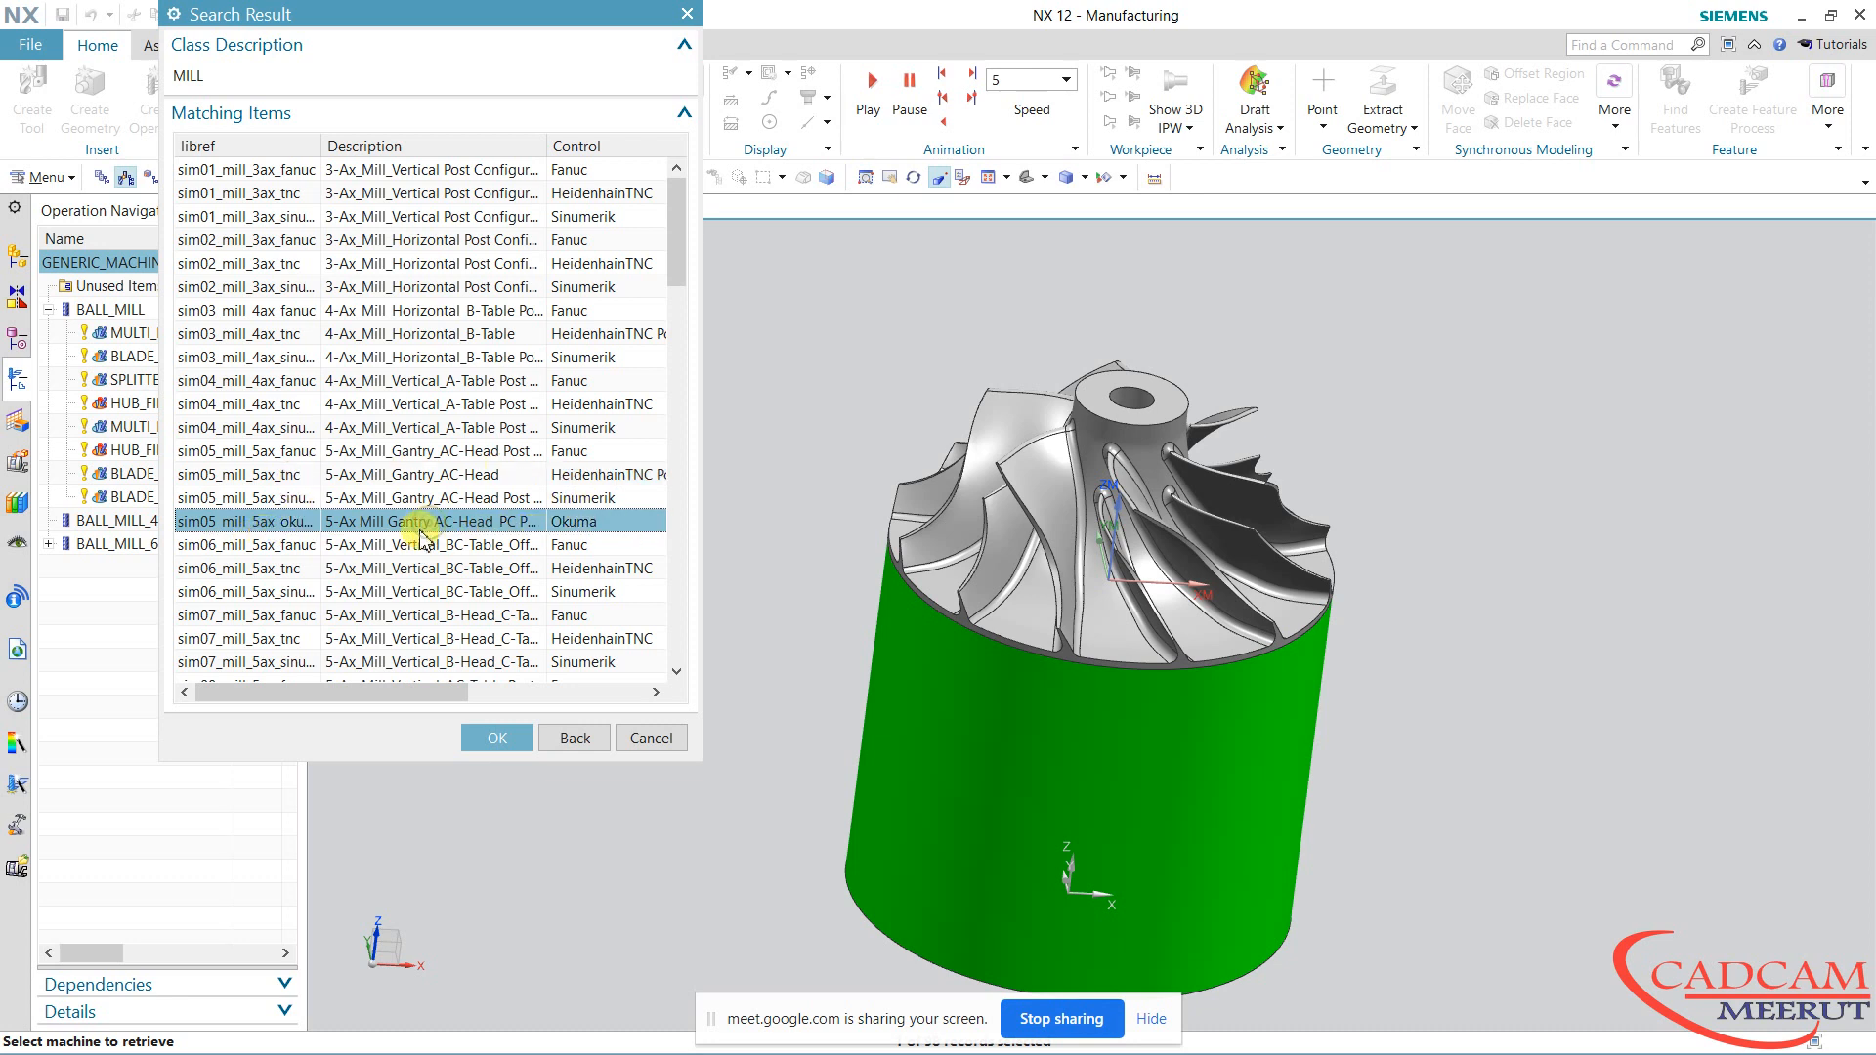
left_click(445, 547)
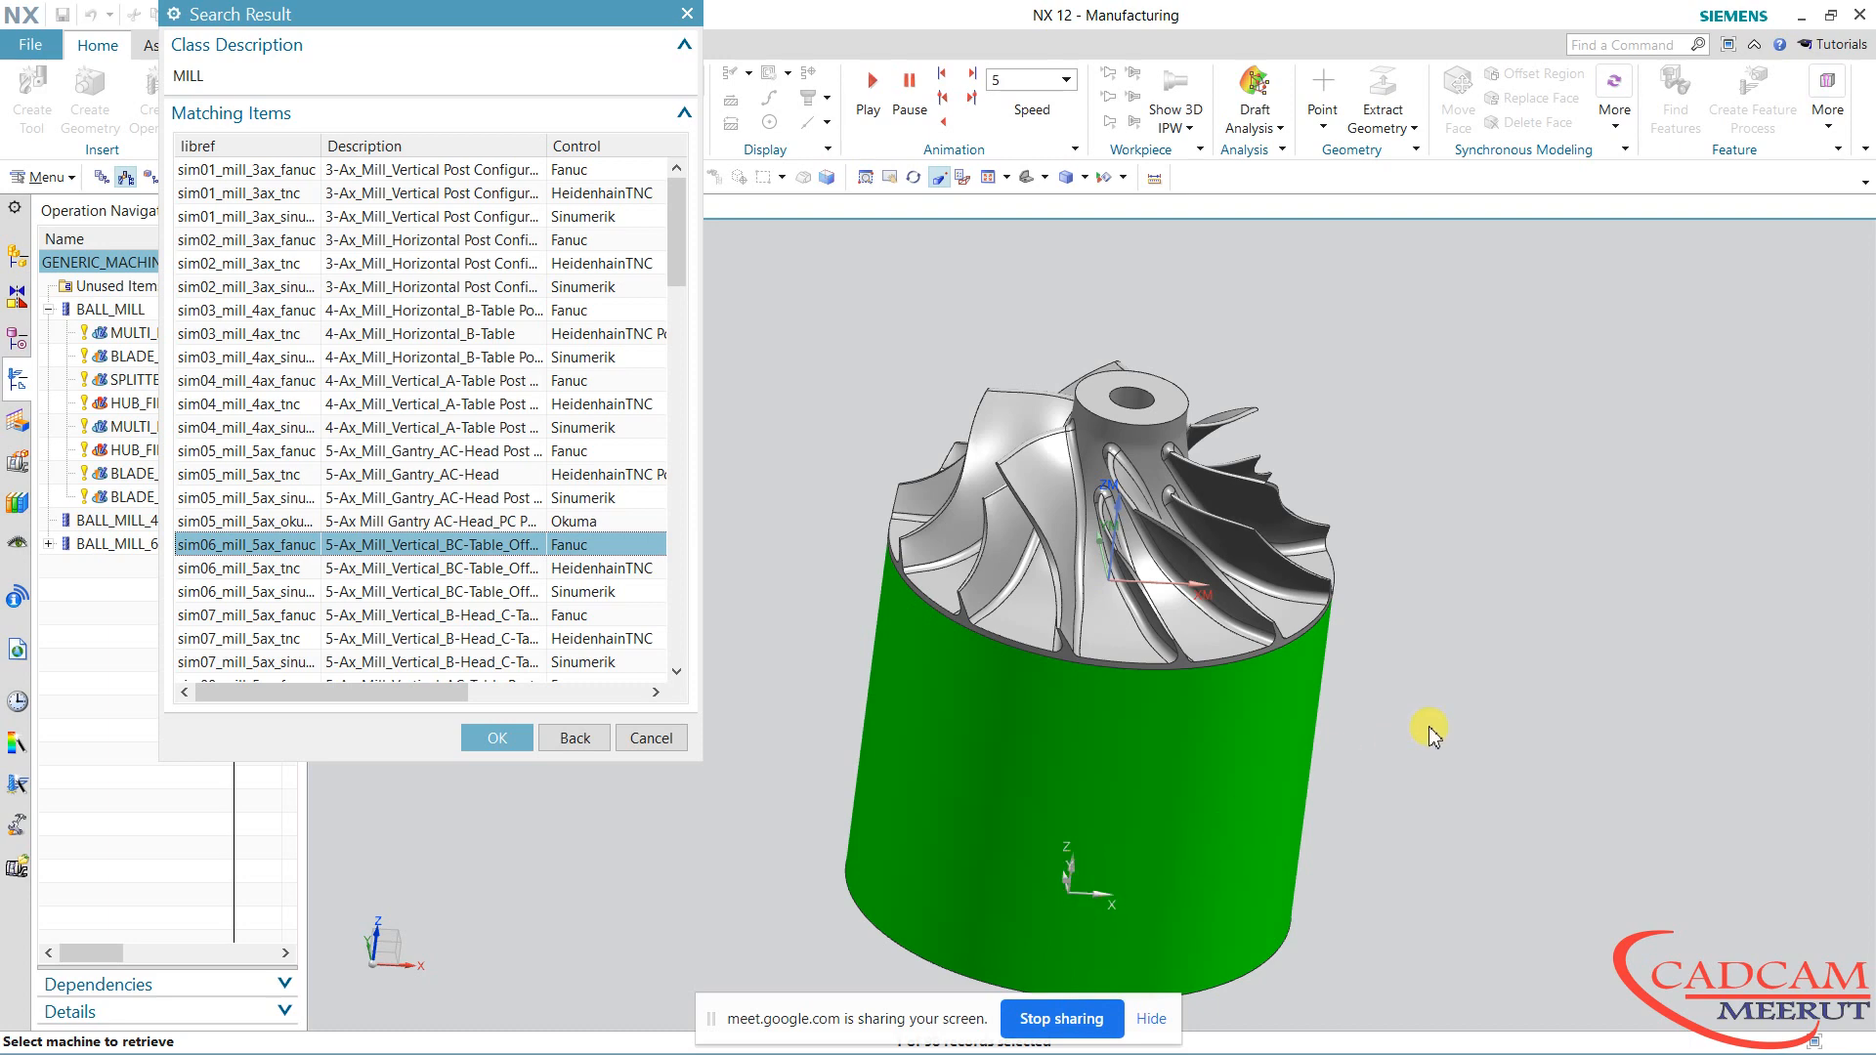
middle_click_drag(1428, 729, 1478, 712)
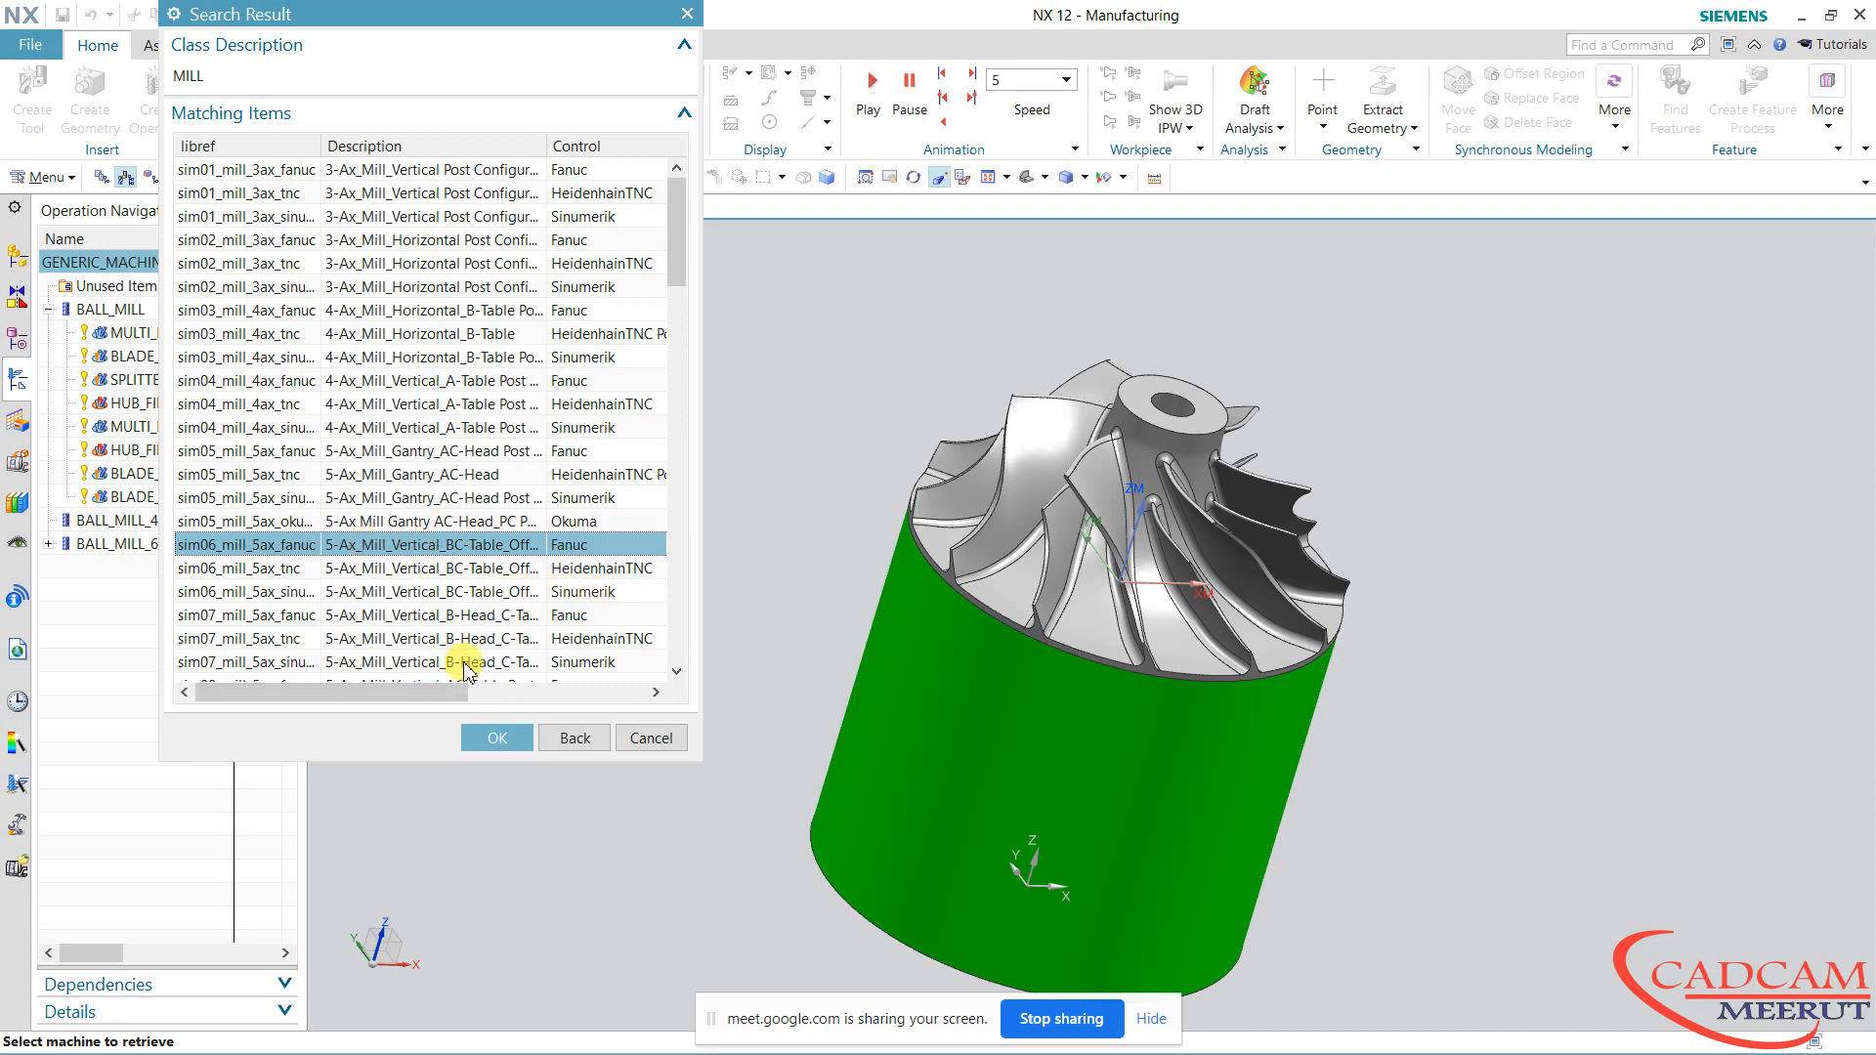
left_click(495, 741)
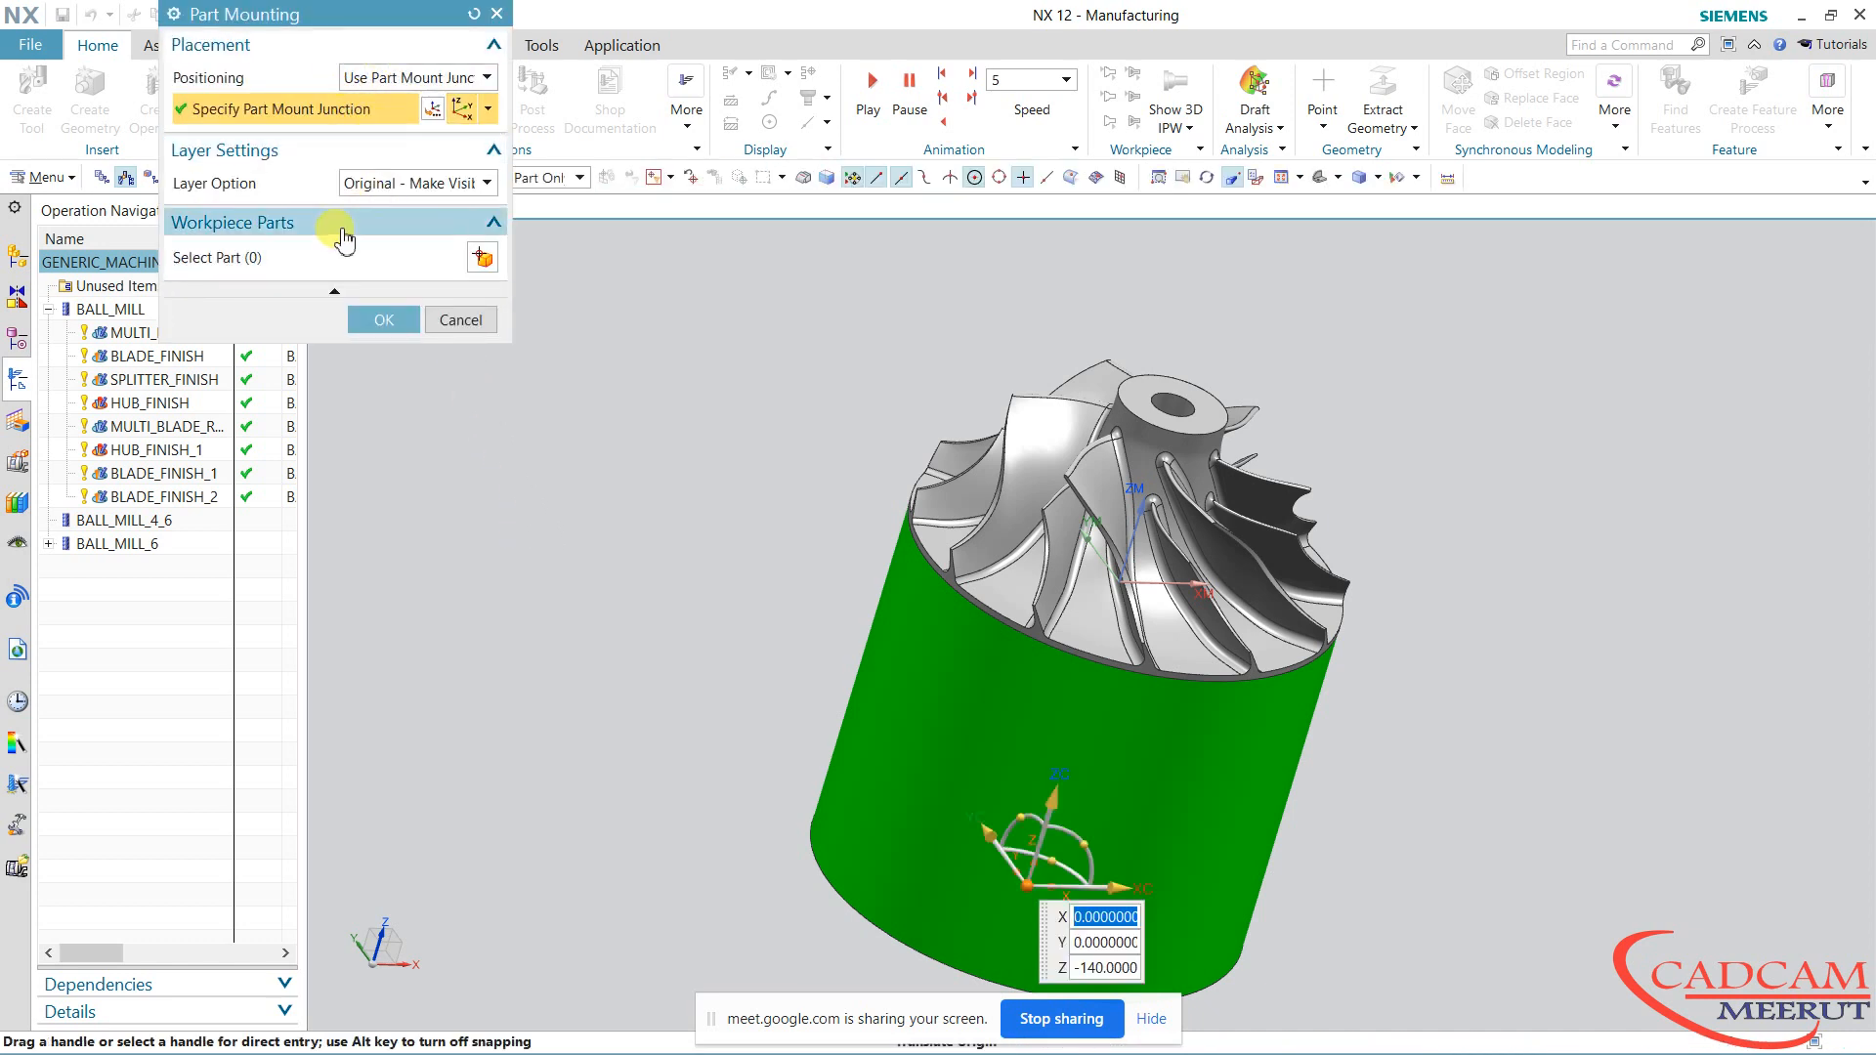
Select the impeller and green cylinder bodies as workpiece parts, and mount them with Use Assembly Positioning
left_click(312, 257)
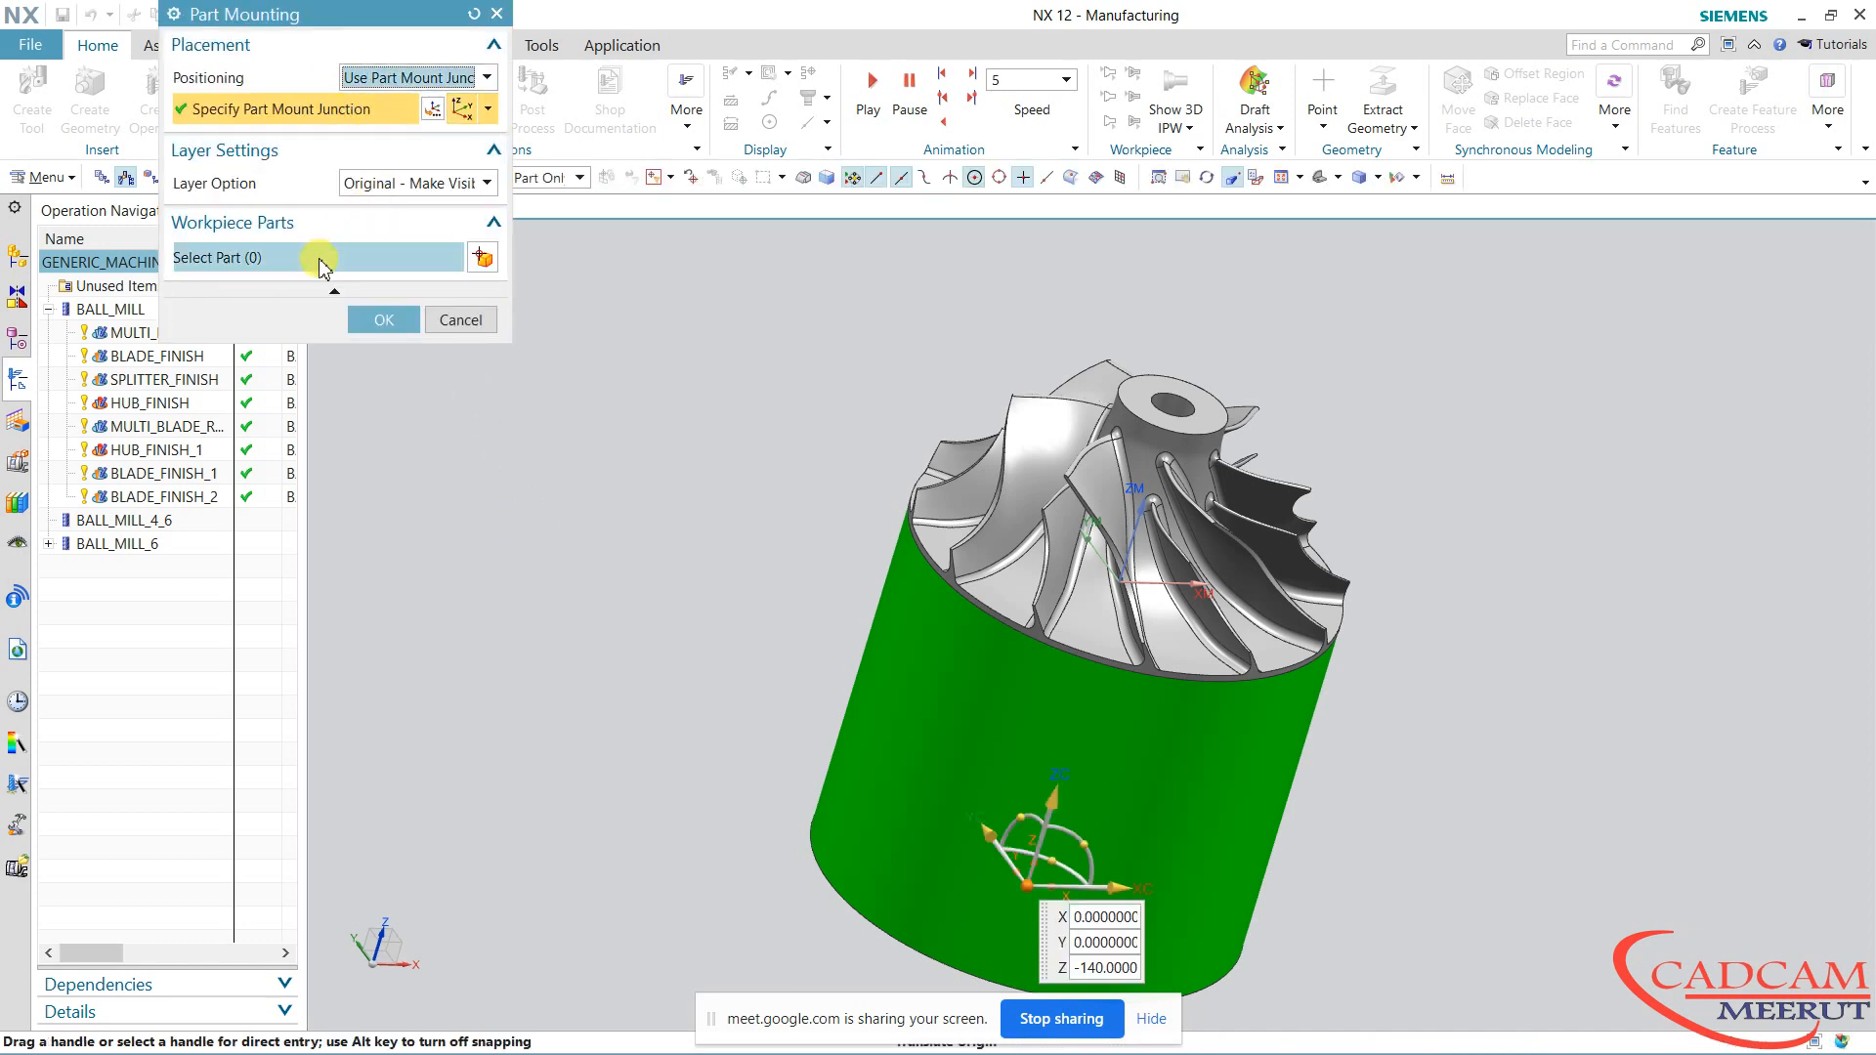
left_click(955, 727)
left_click(1029, 598)
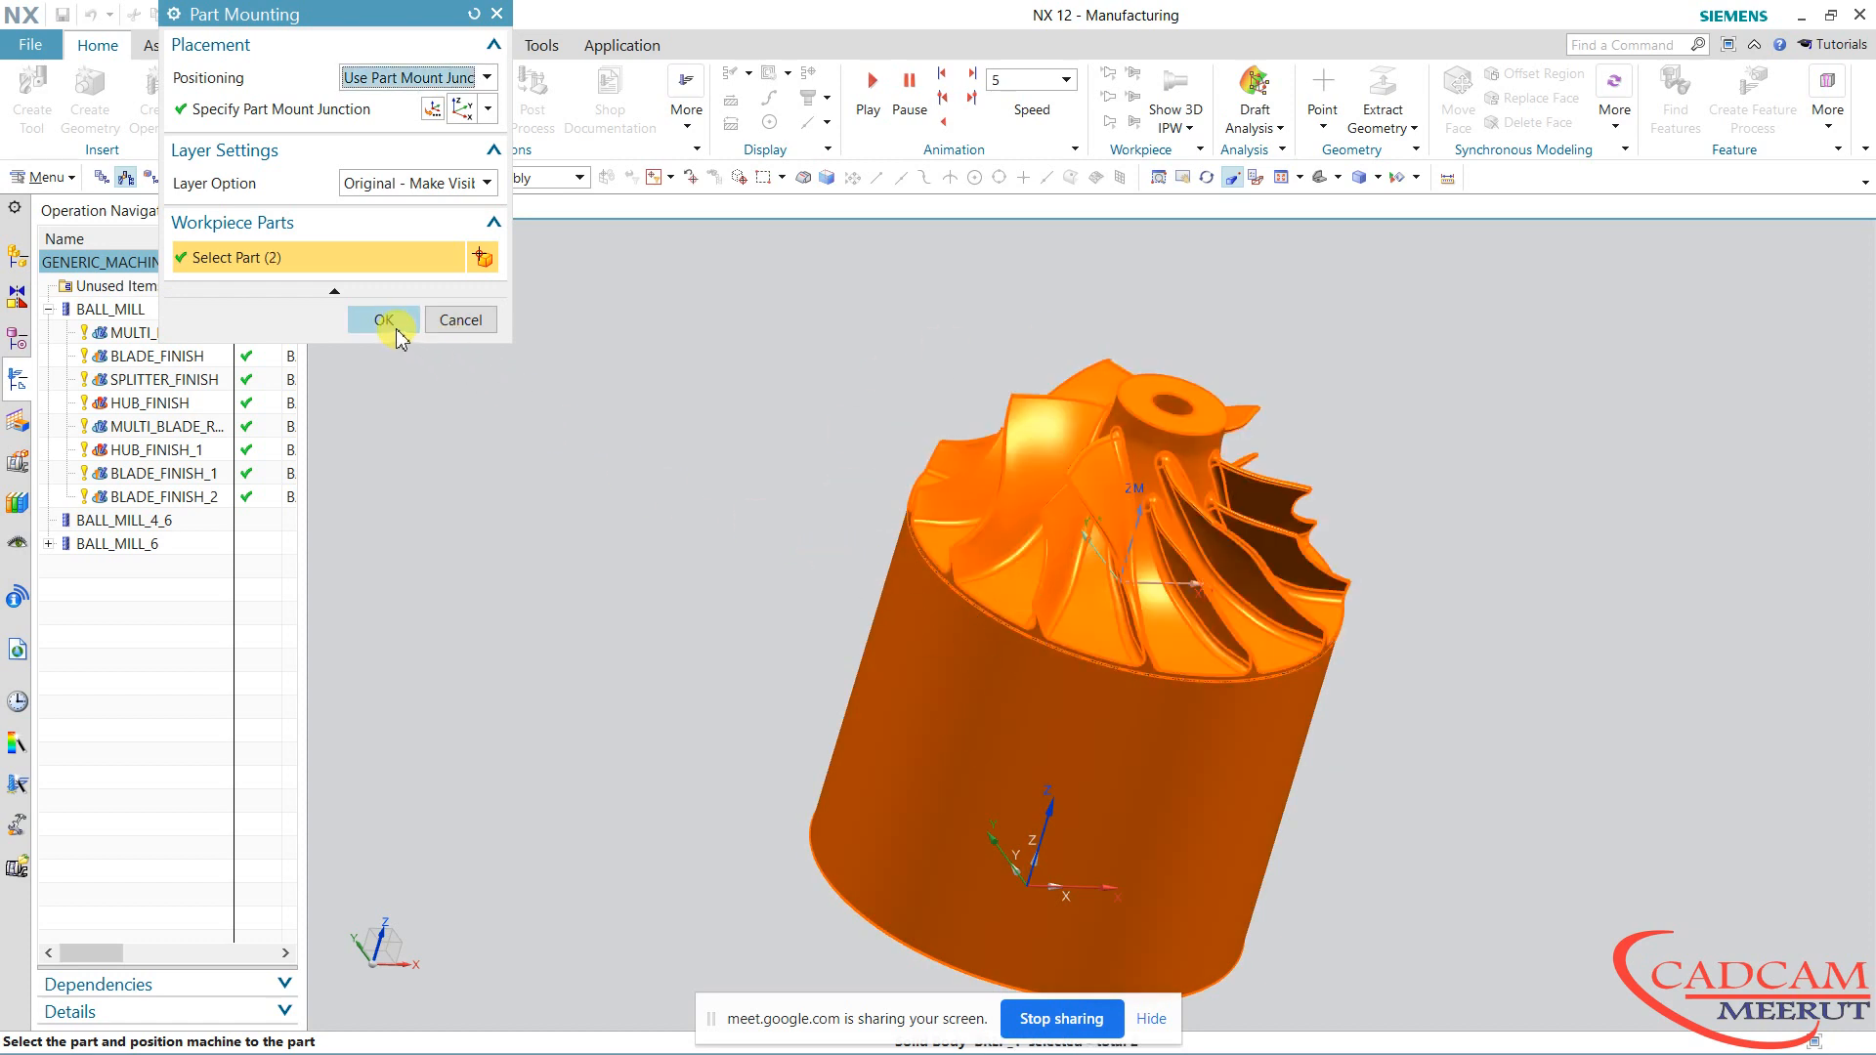
left_click(416, 78)
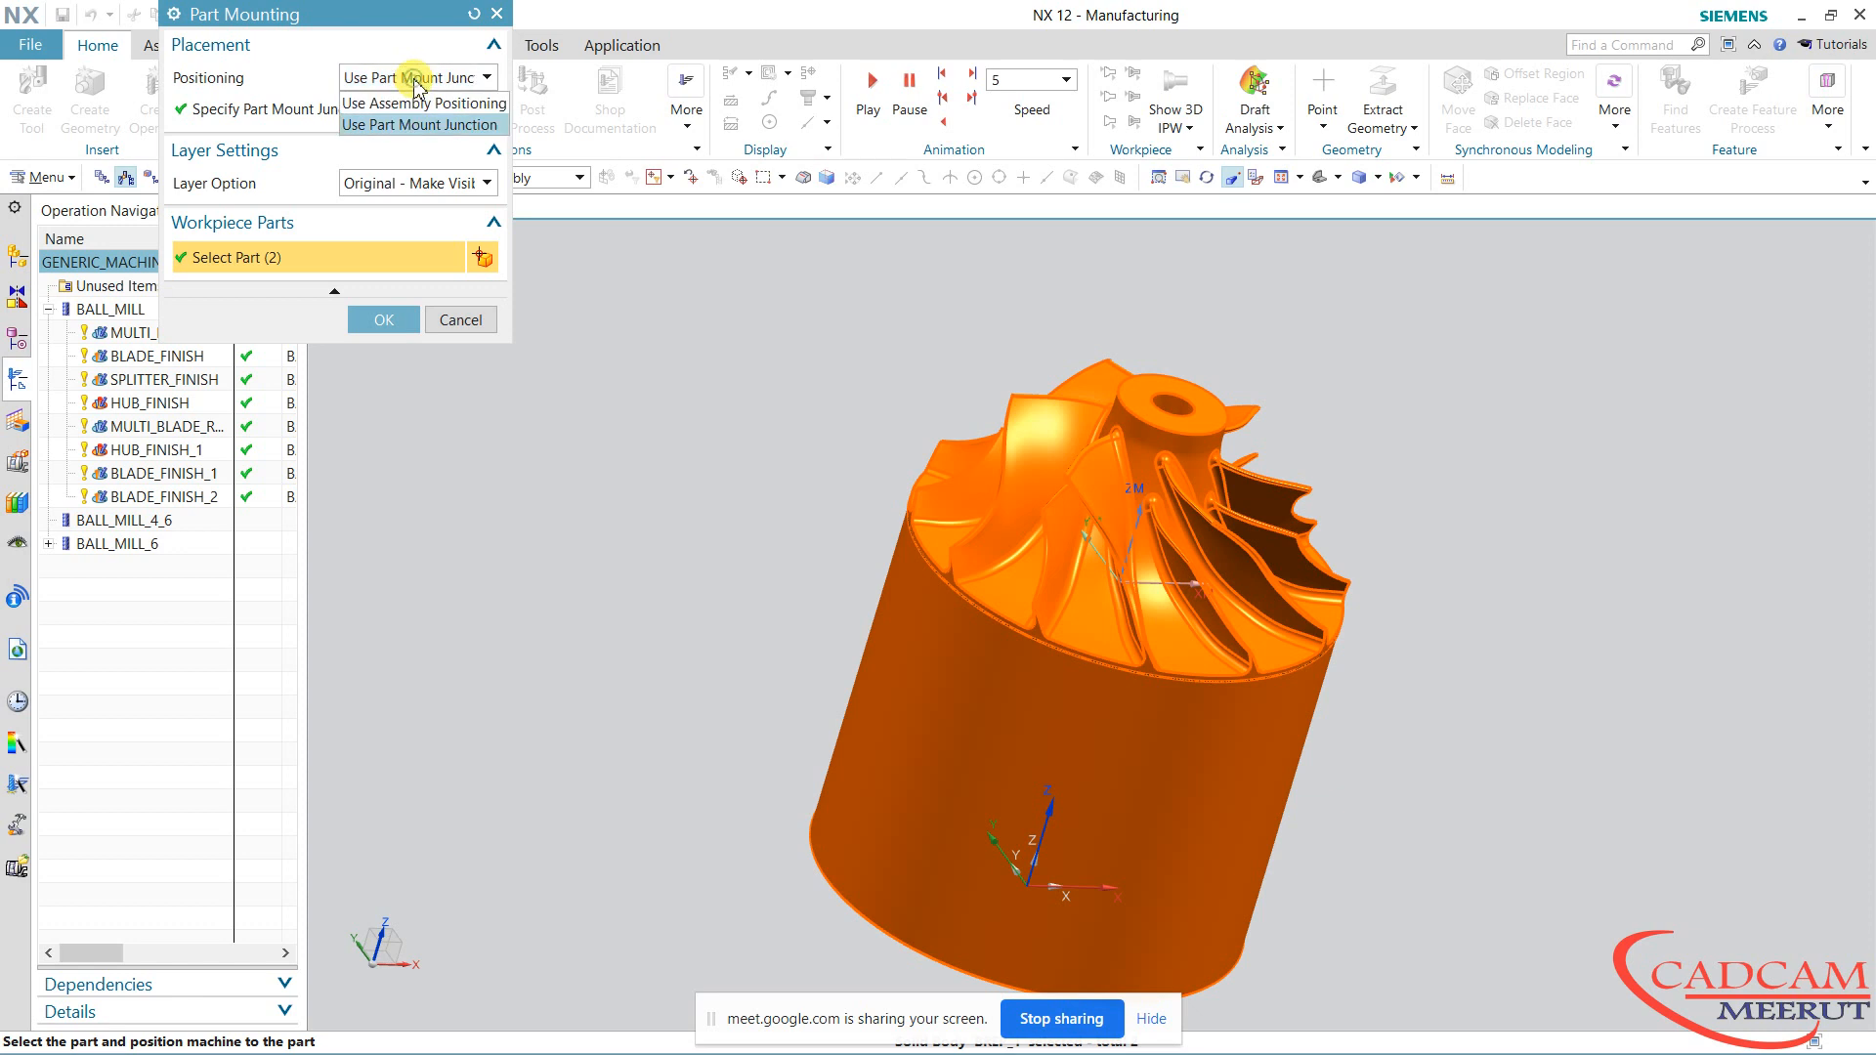
left_click(404, 104)
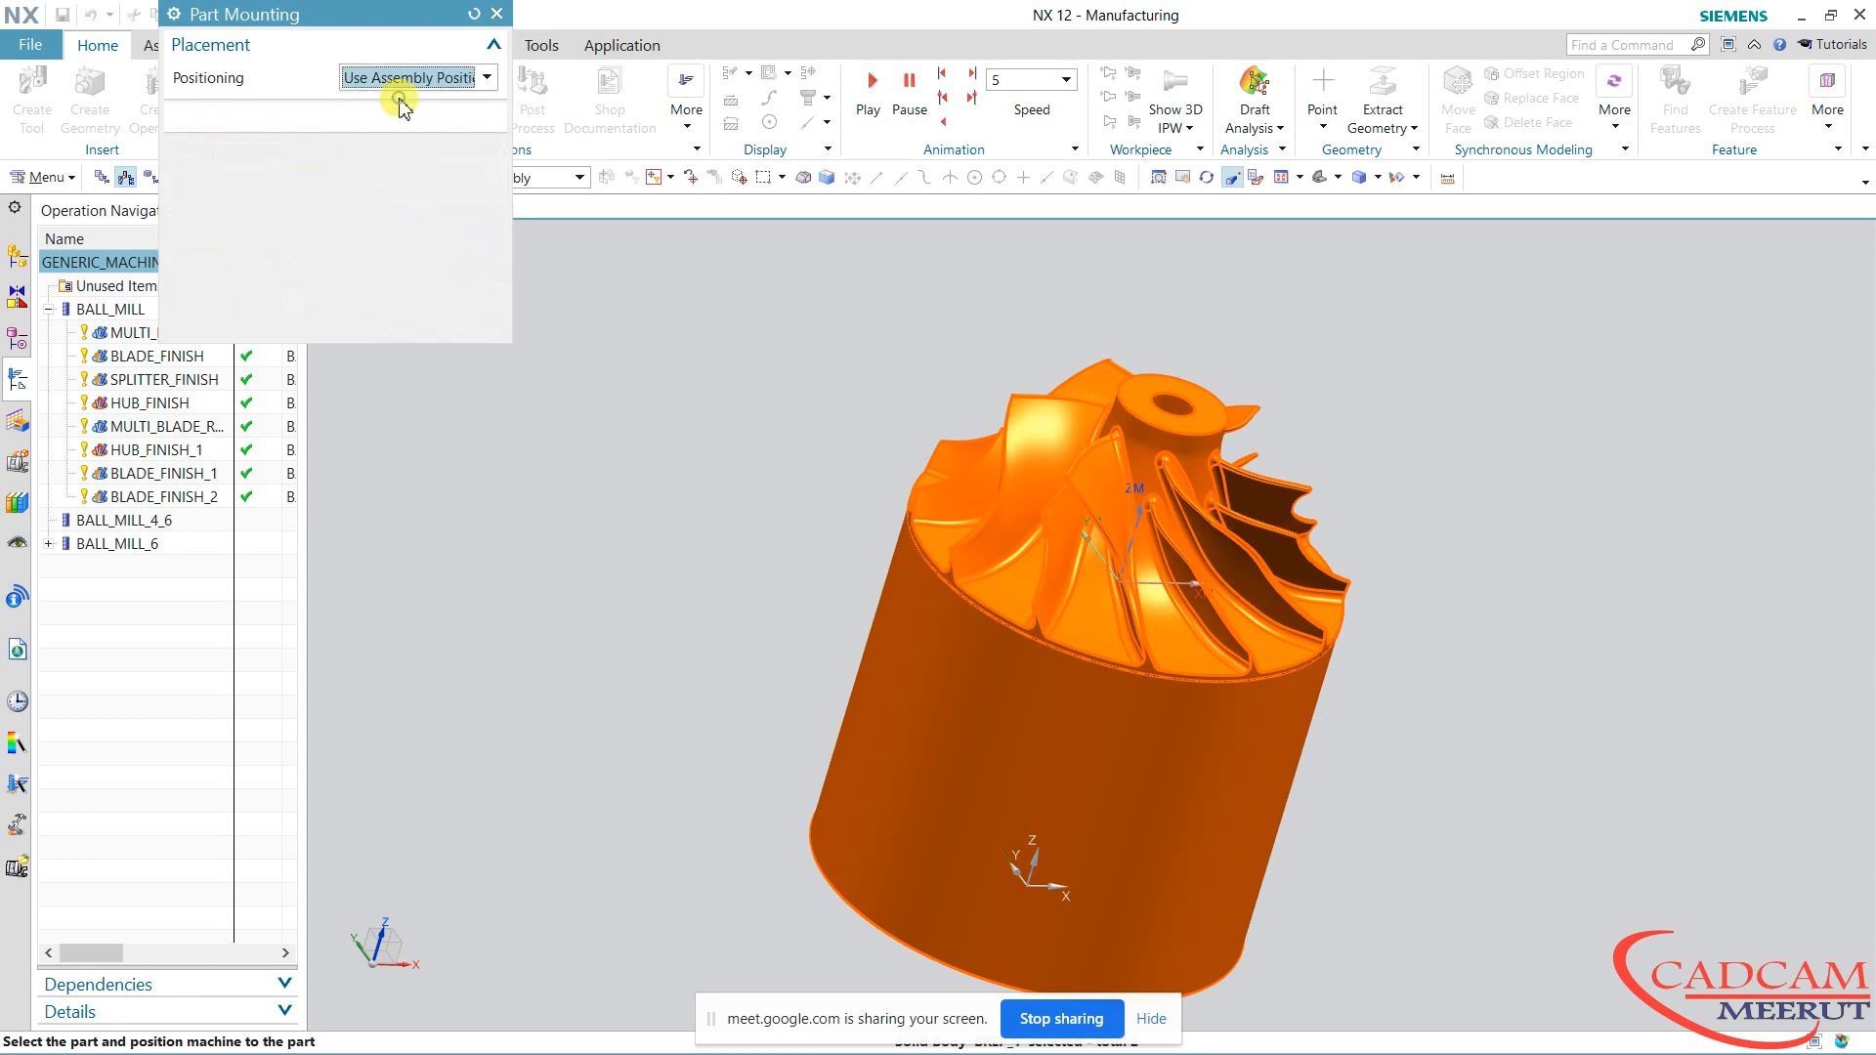
left_click(383, 215)
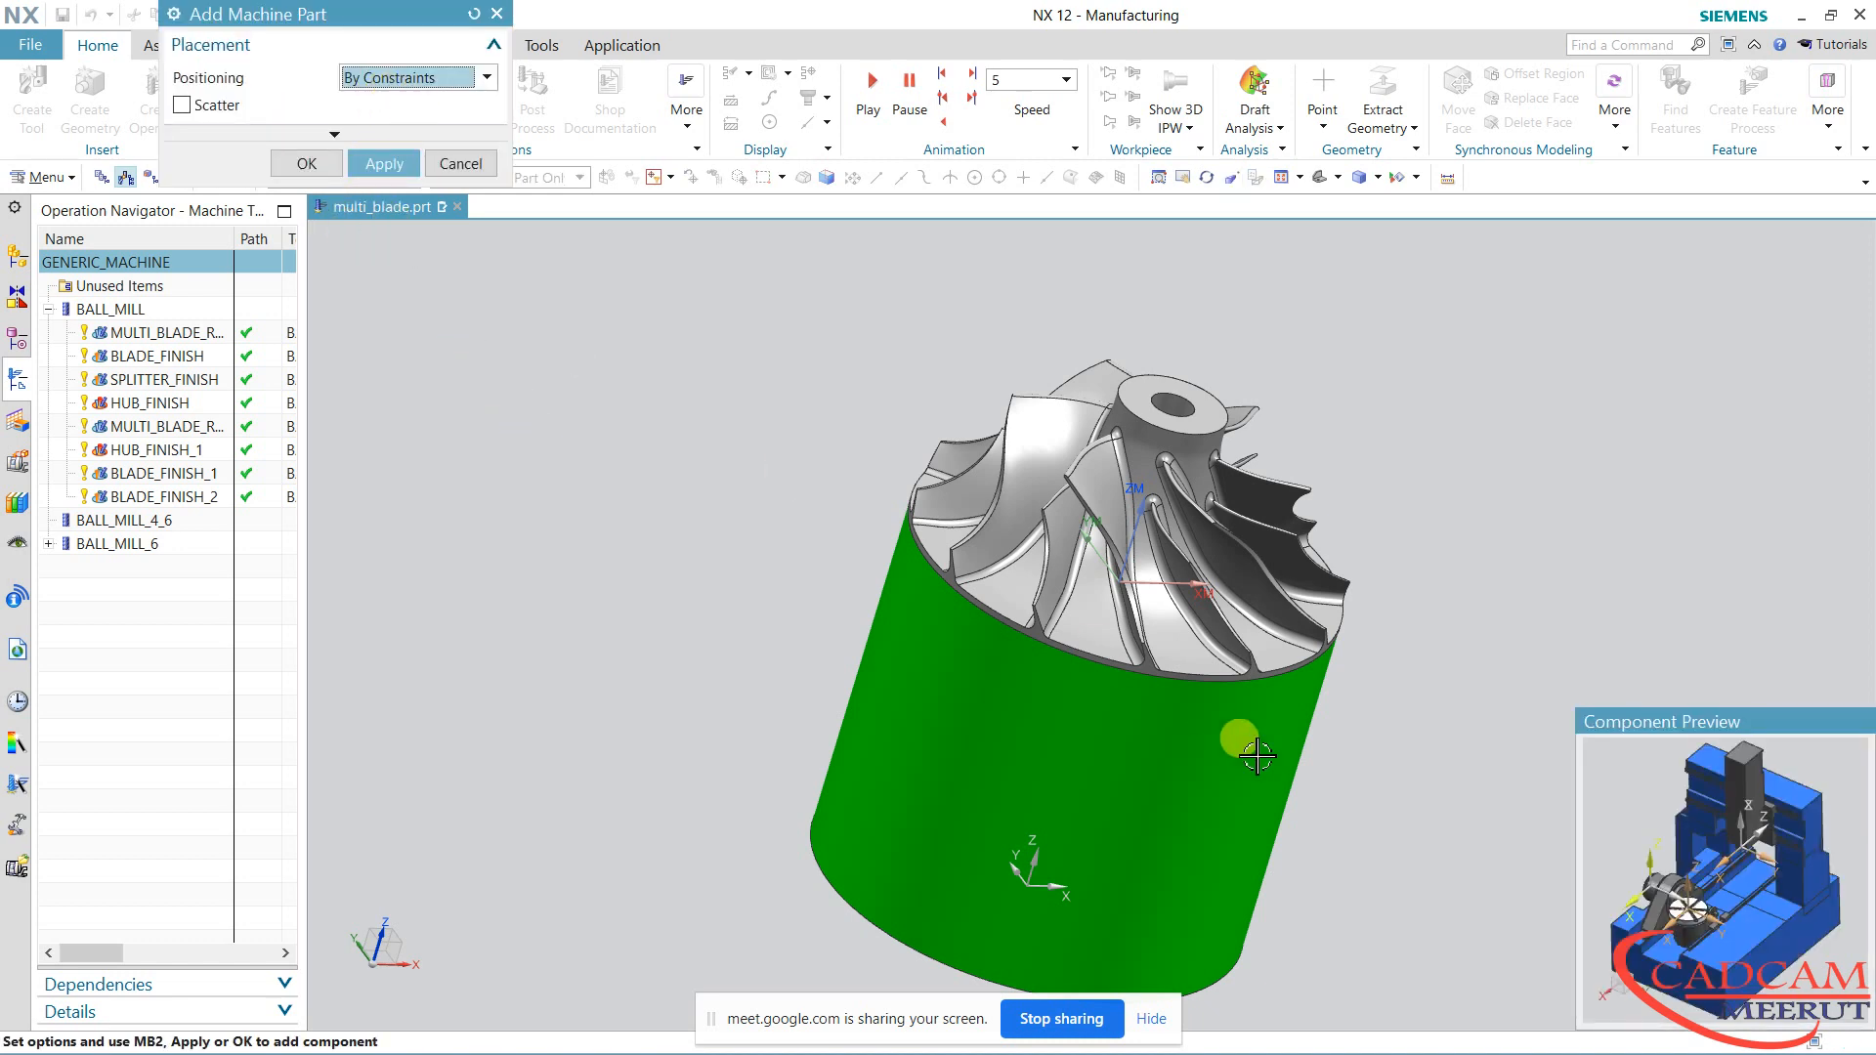
Add the machine part By Constraints and Touch/Align the green cylinder's side face with the round face at the rotary table's centre
left_click(307, 163)
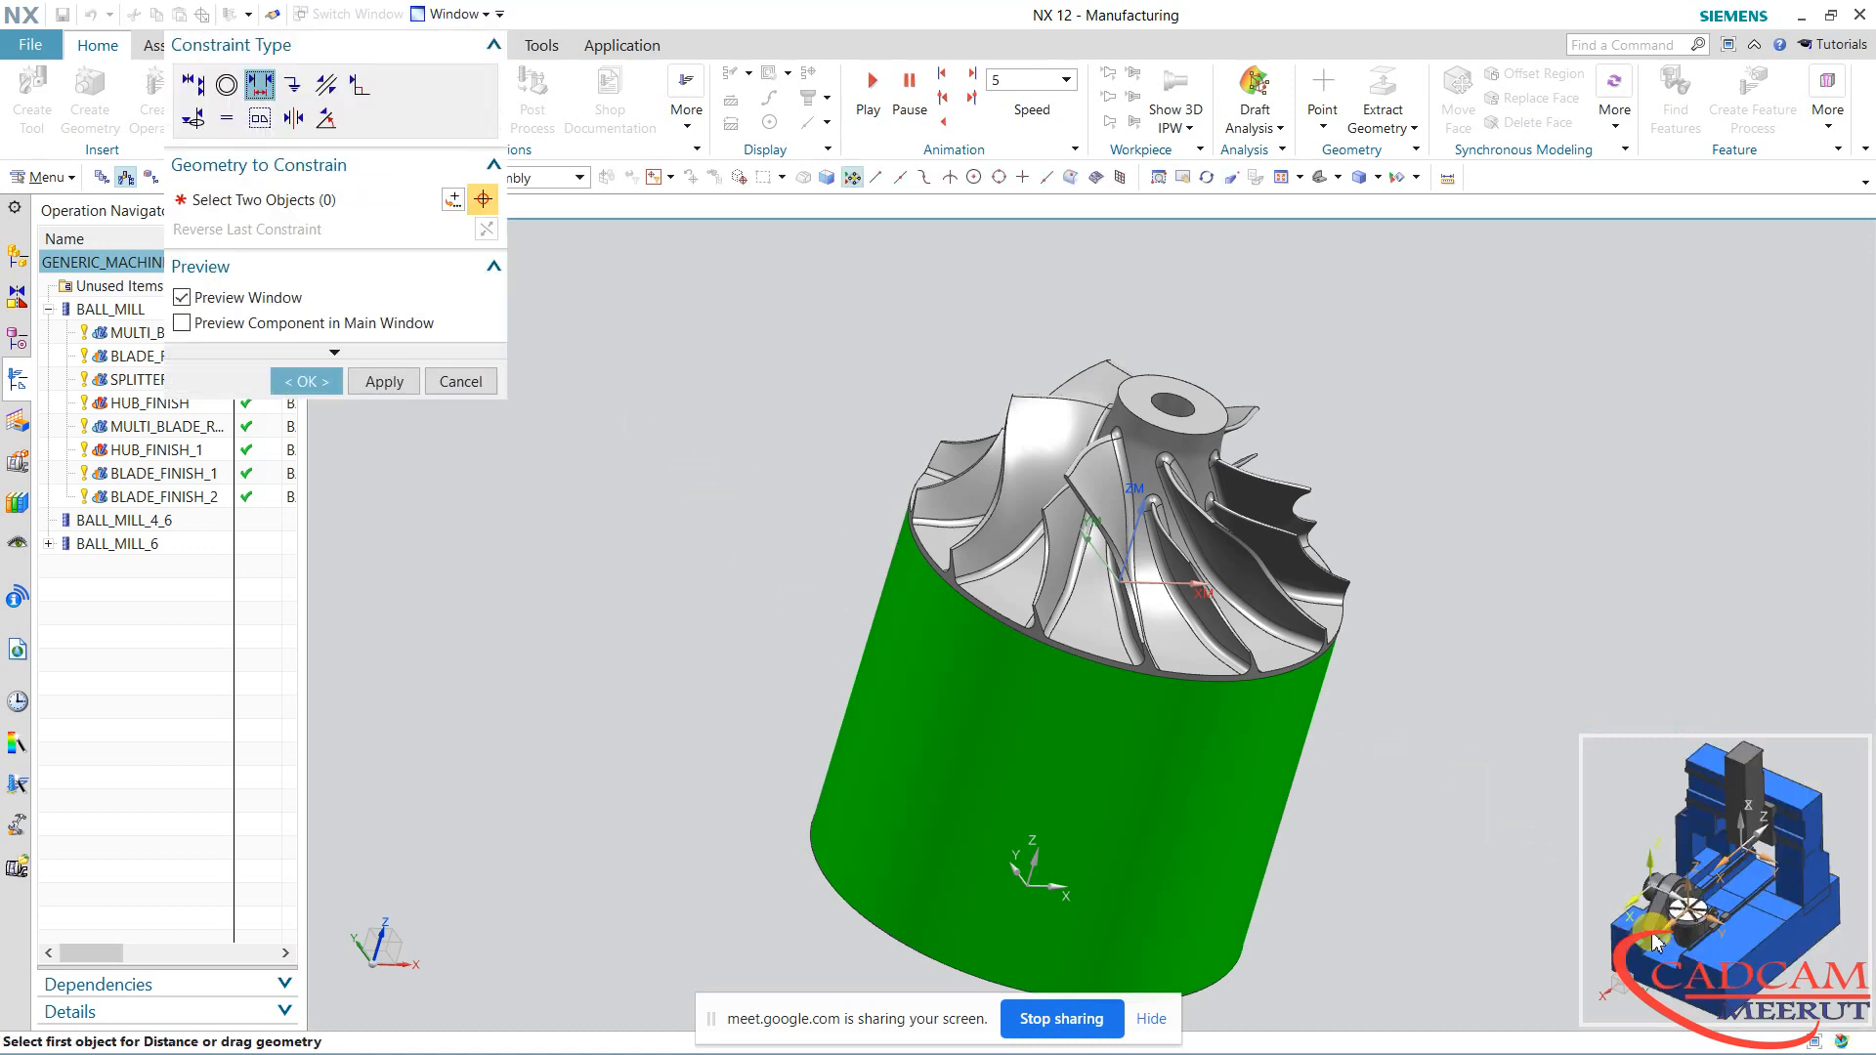
left_click(194, 85)
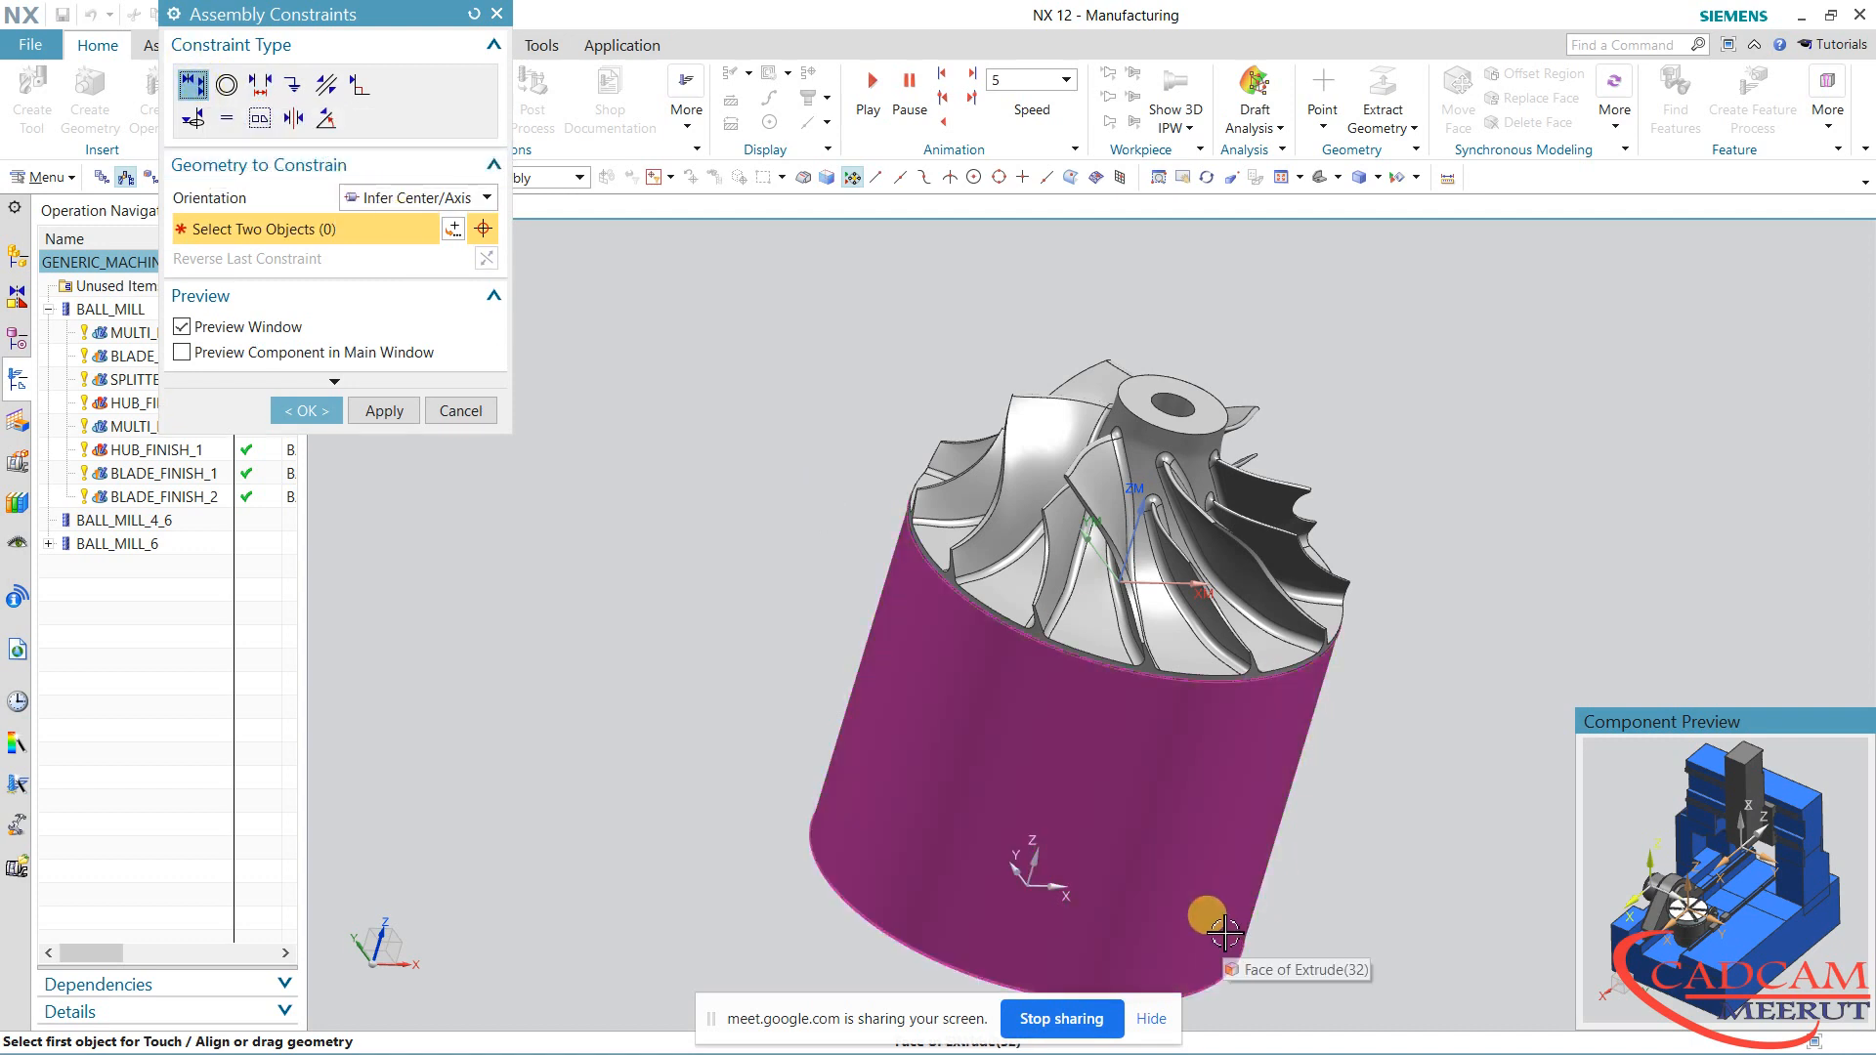
left_click(1222, 879)
scroll(1702, 946, "down", 10)
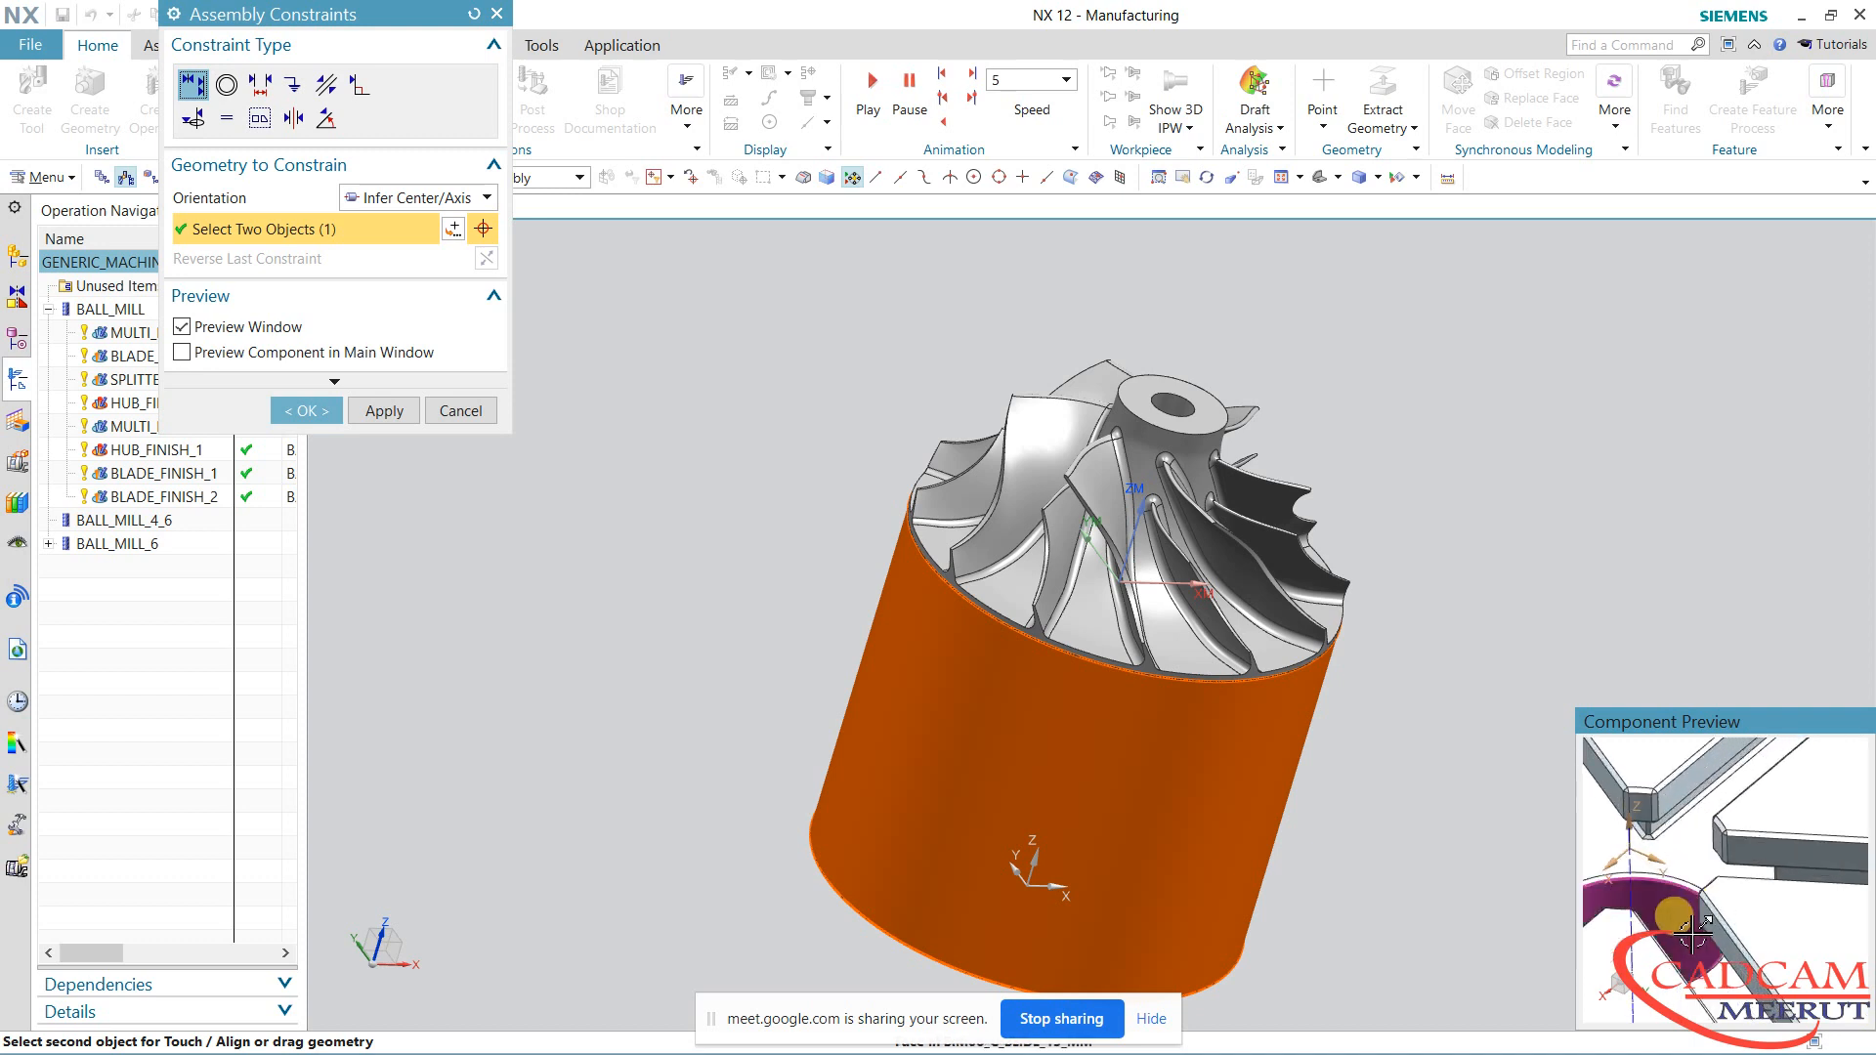
left_click(1700, 929)
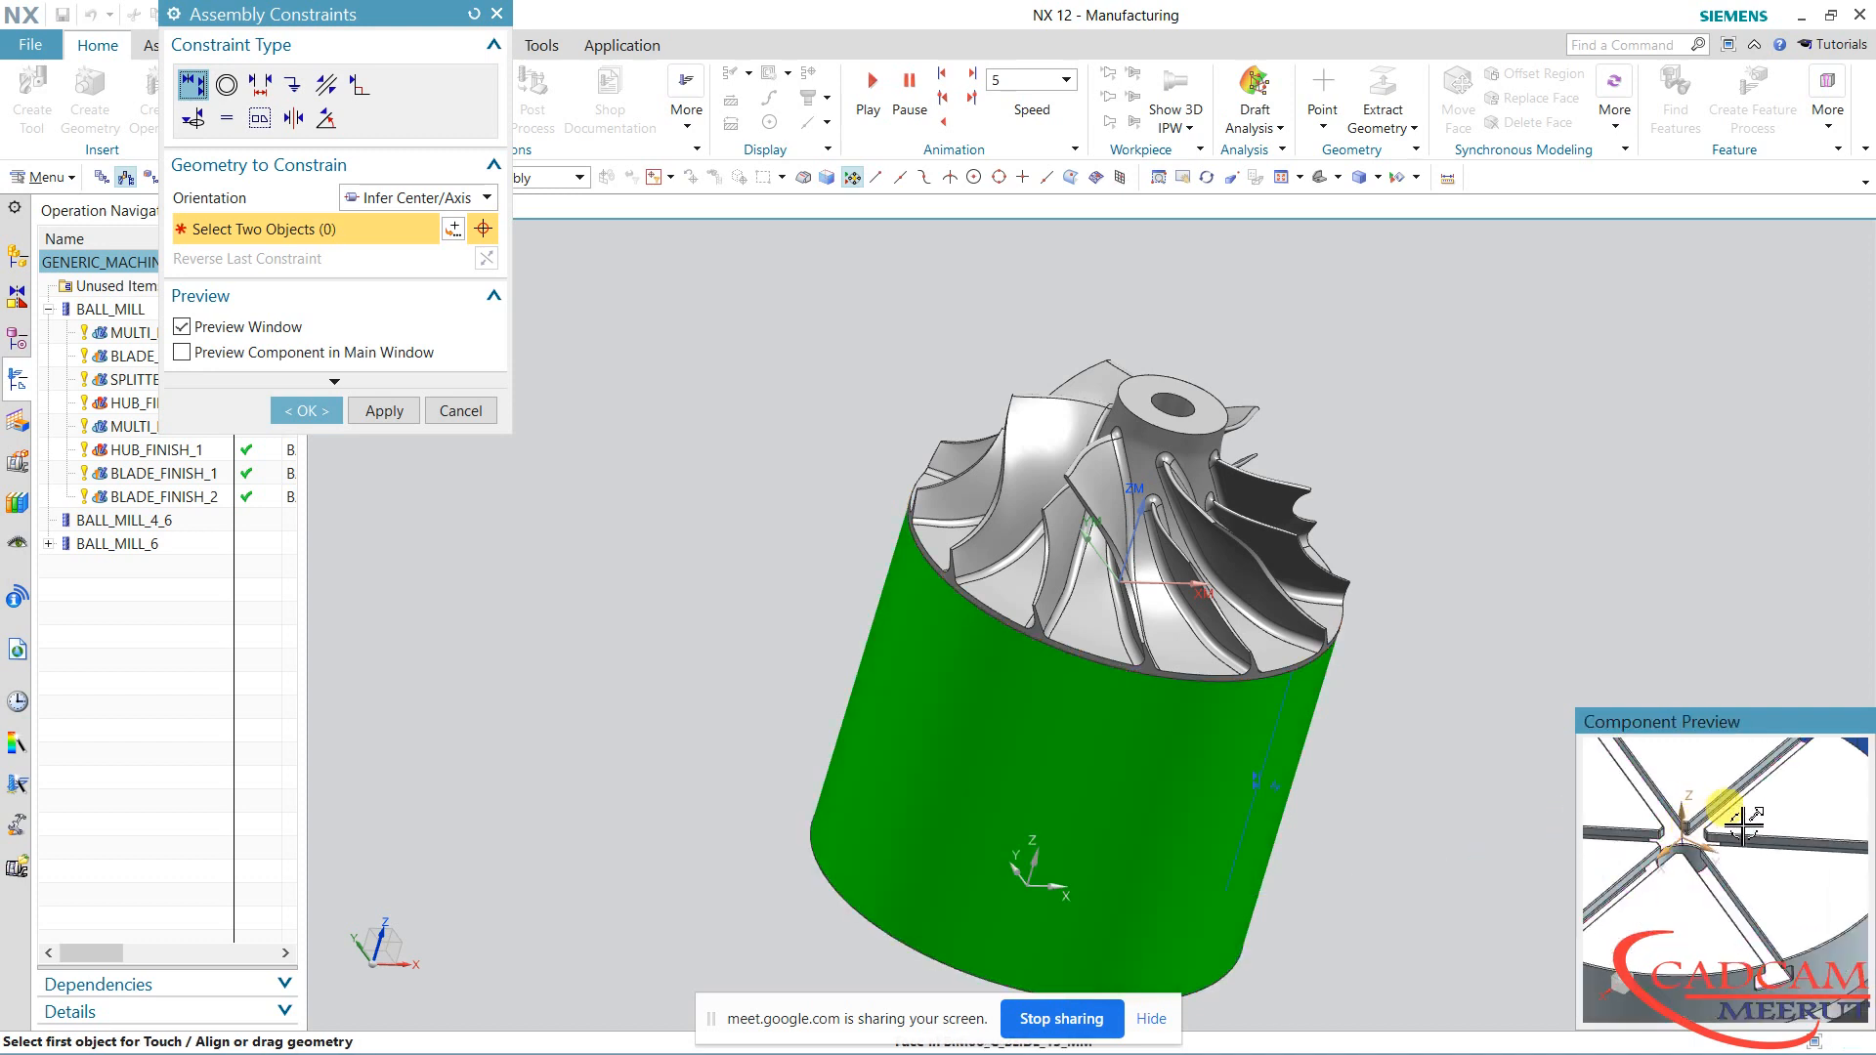
Apply a Distance constraint between the rotary table's top face and the green cylinder's bottom face
left_click(261, 87)
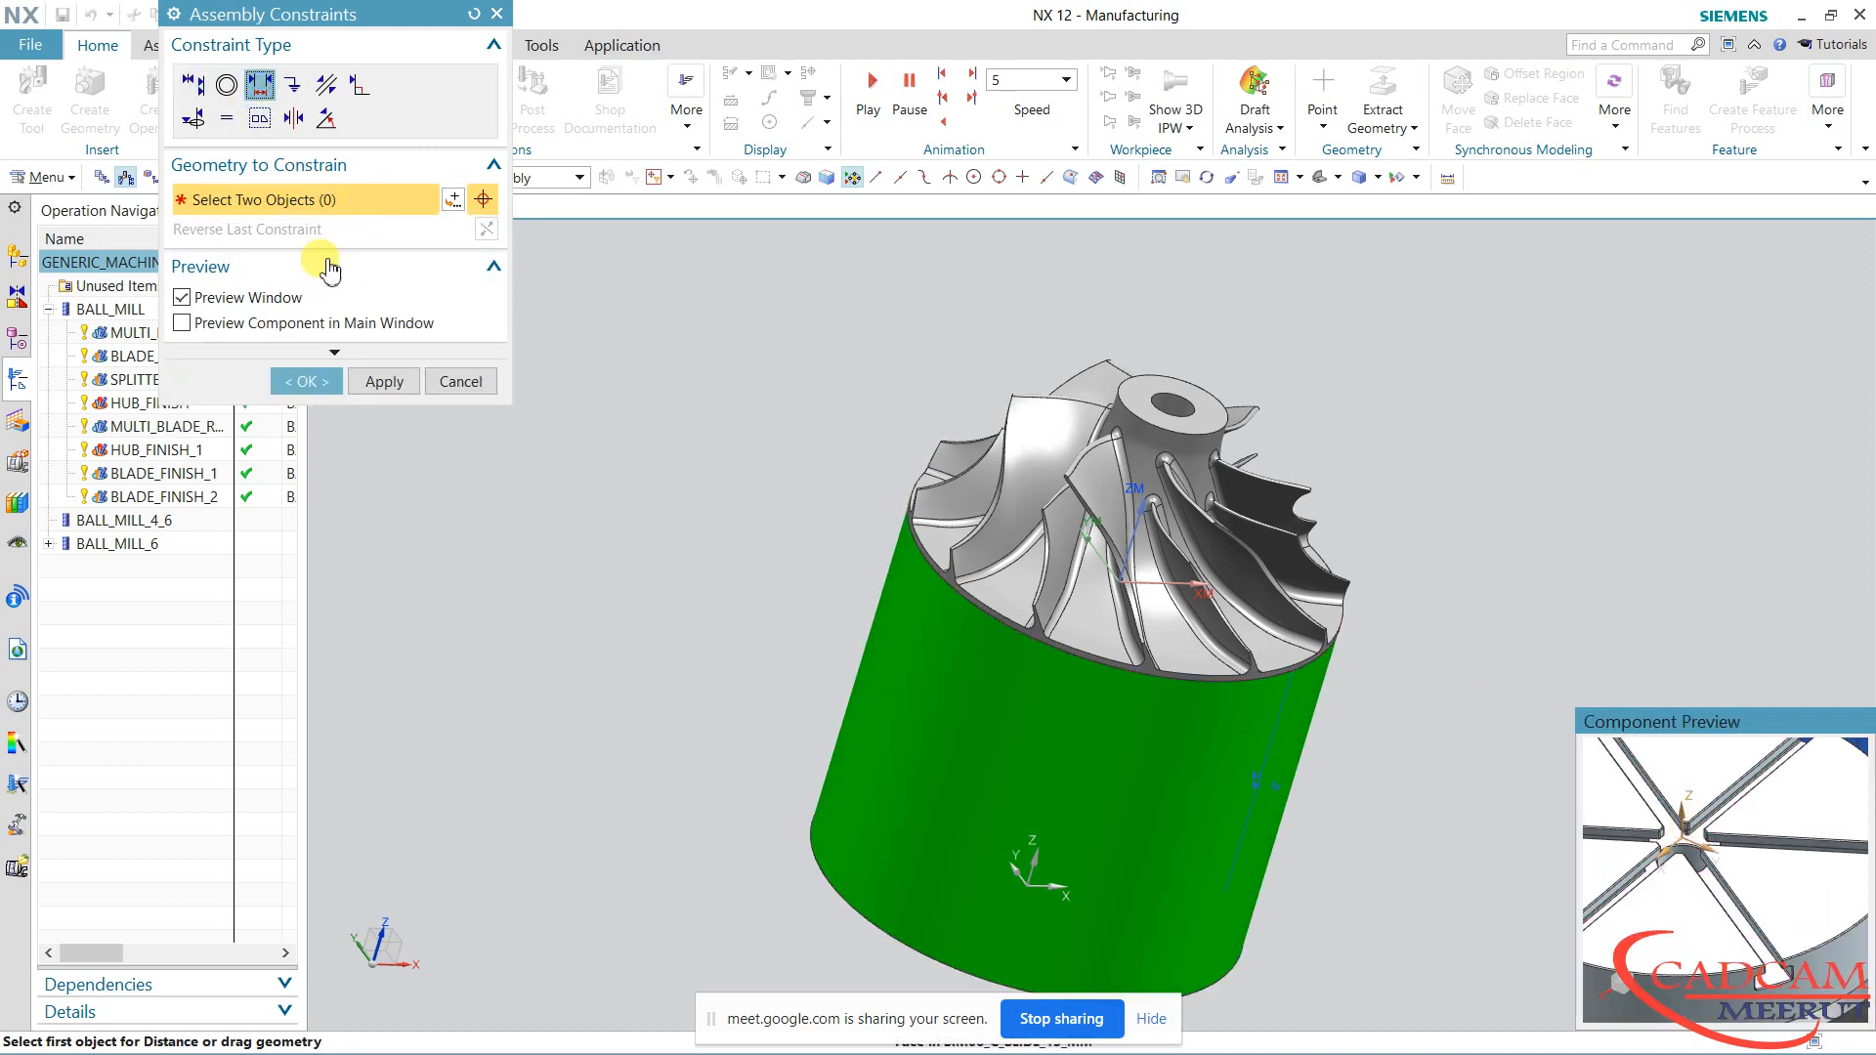
left_click(1767, 813)
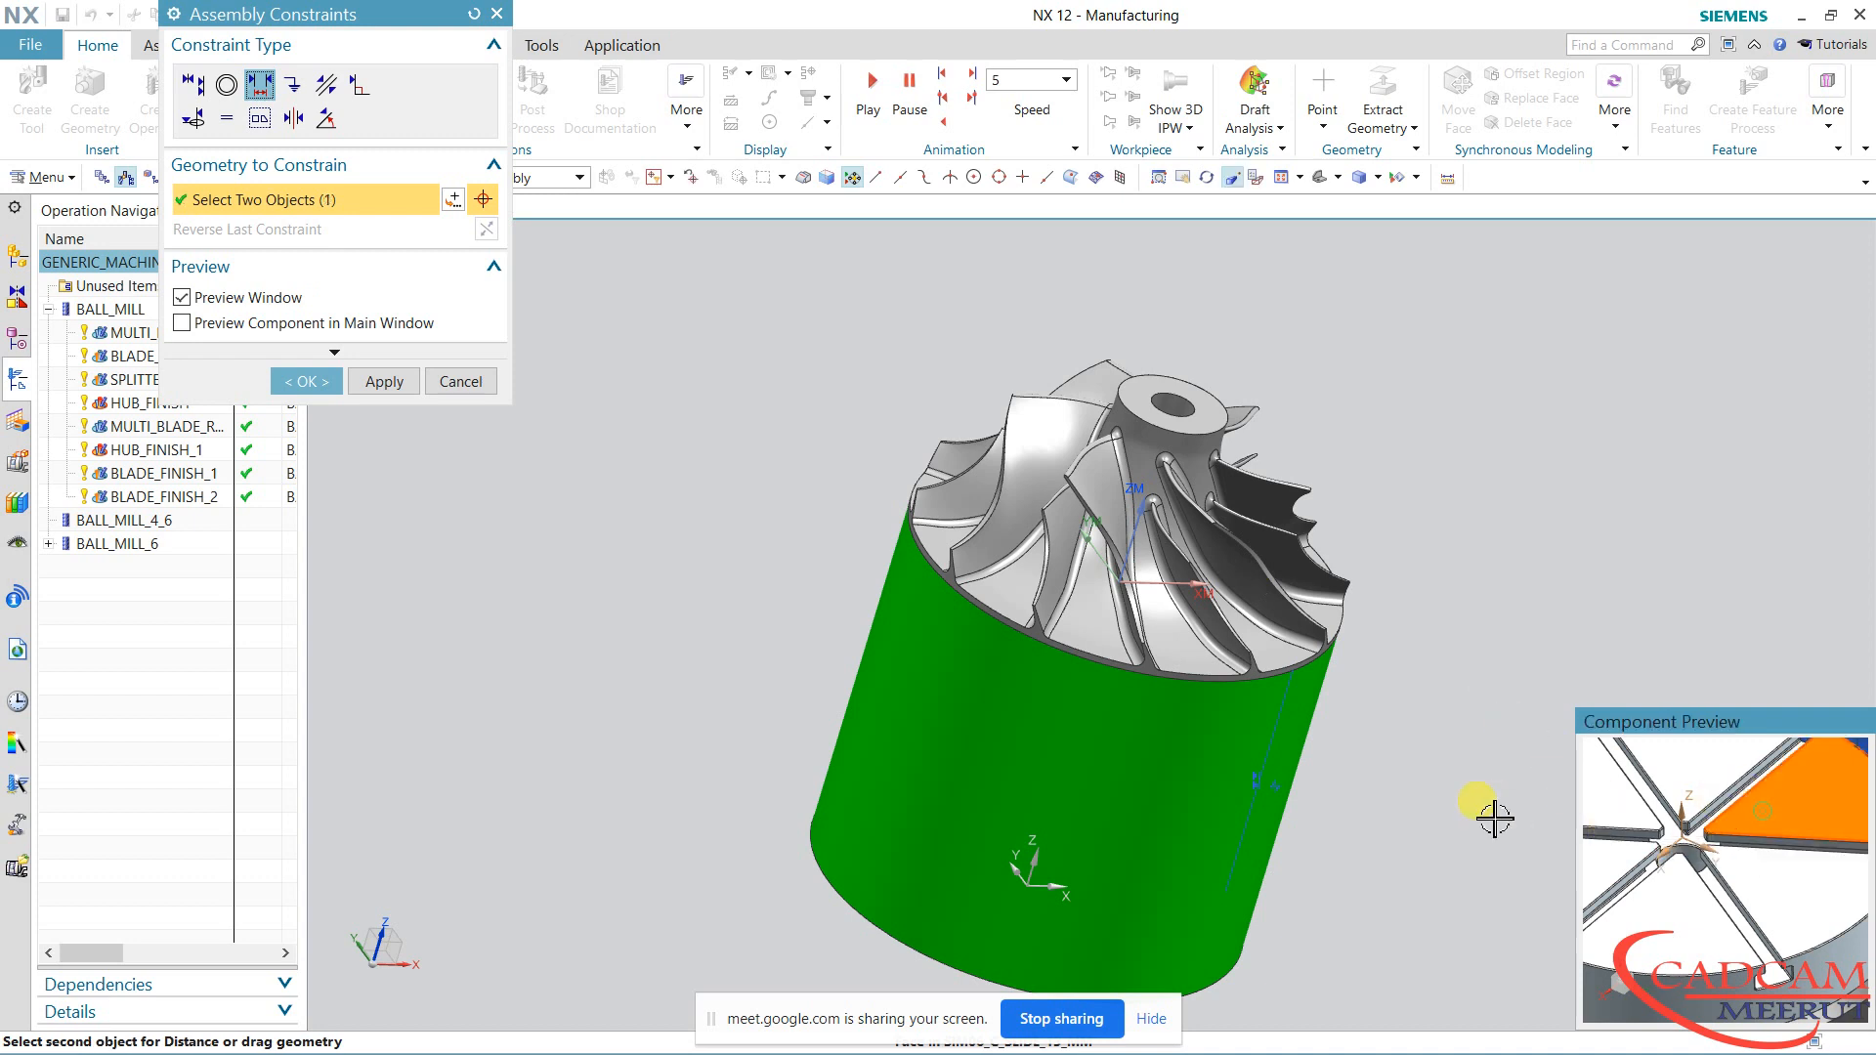
middle_click_drag(1441, 749, 1445, 657)
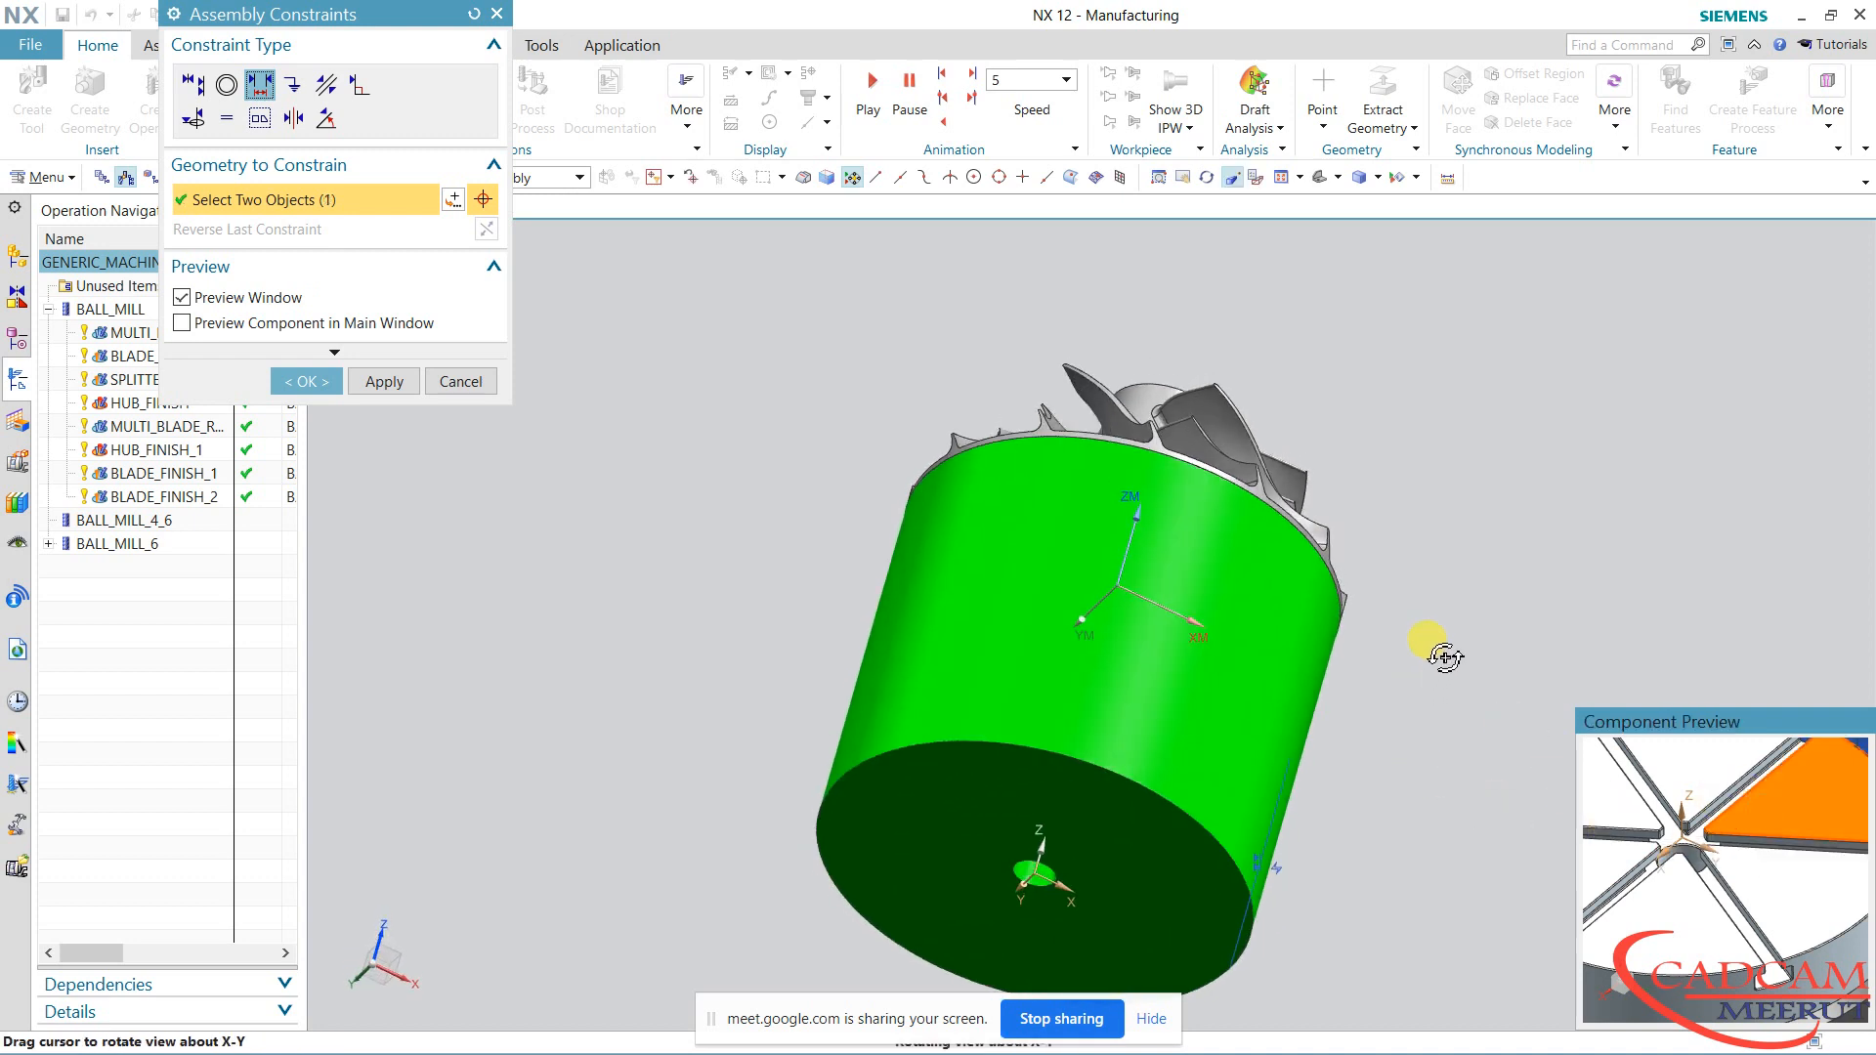
left_click(1110, 834)
scroll(1407, 586, "down", 3)
middle_click_drag(1415, 544, 1233, 668)
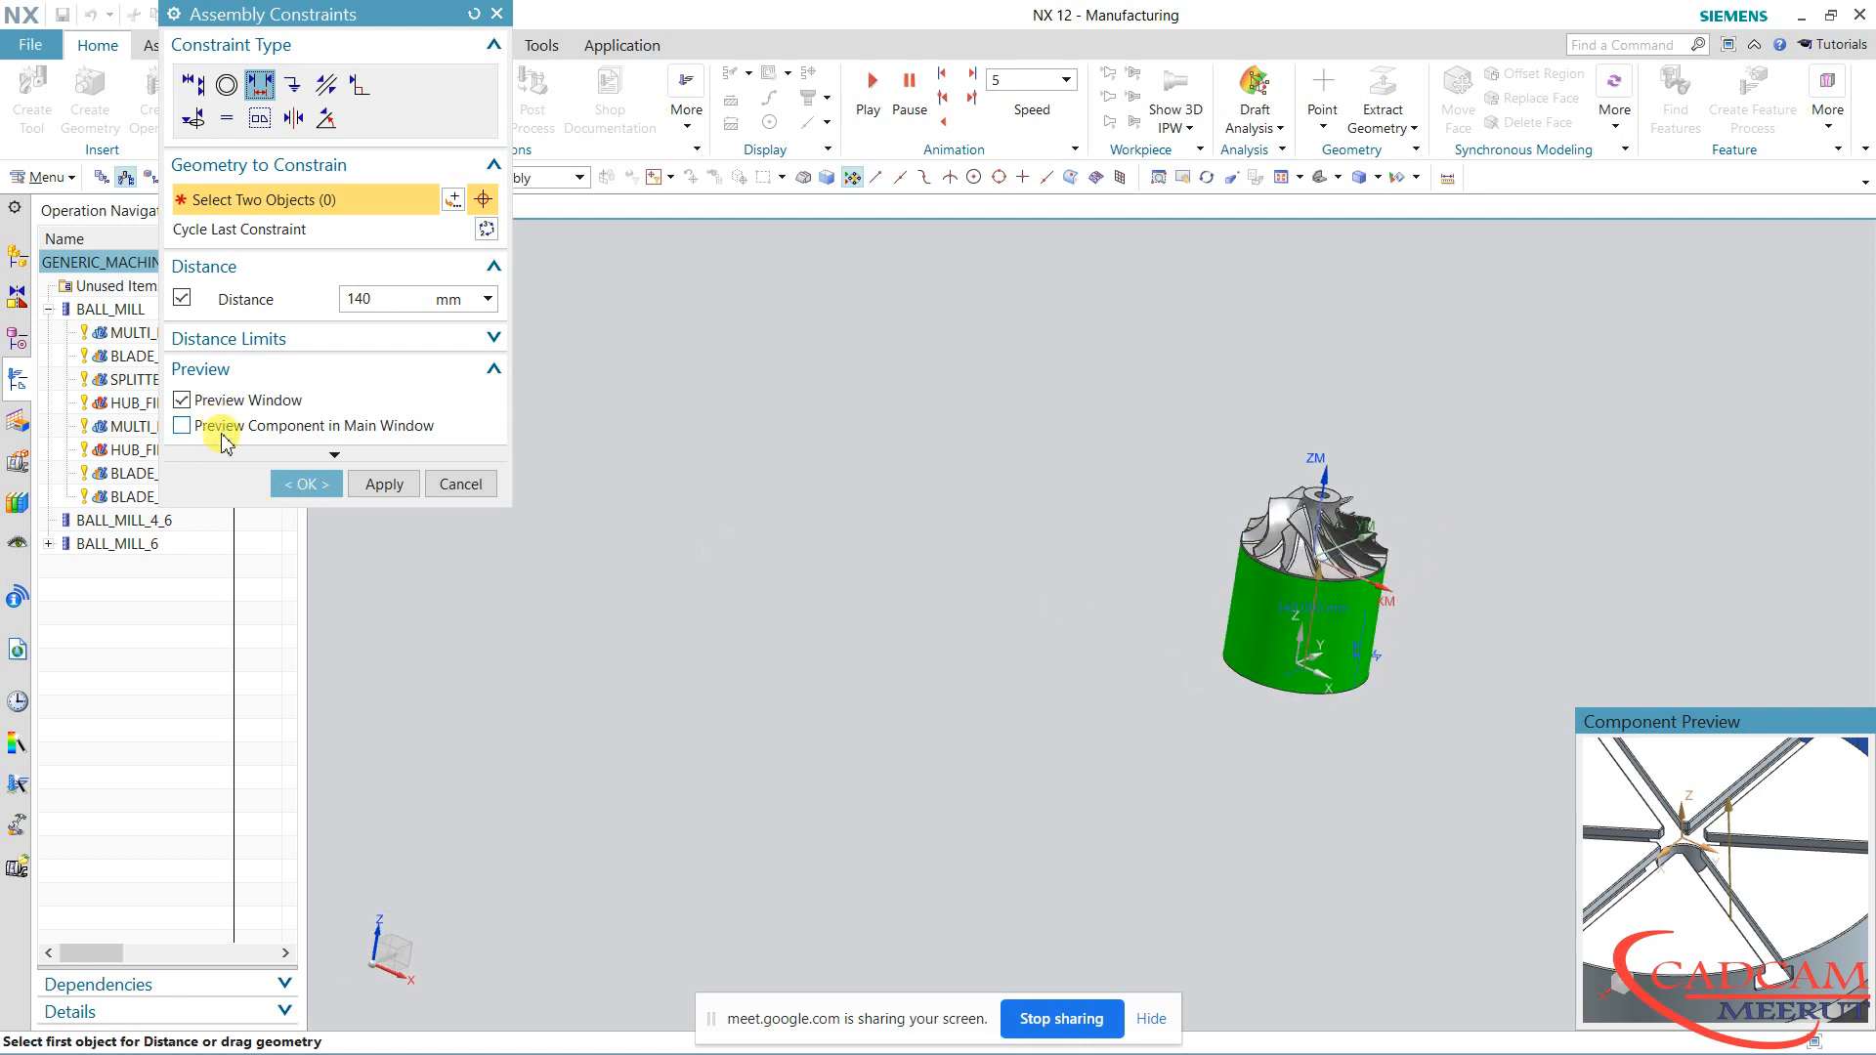
Preview the machine component in the main window and adjust the table-to-cylinder distance to -70 mm
left_click(221, 436)
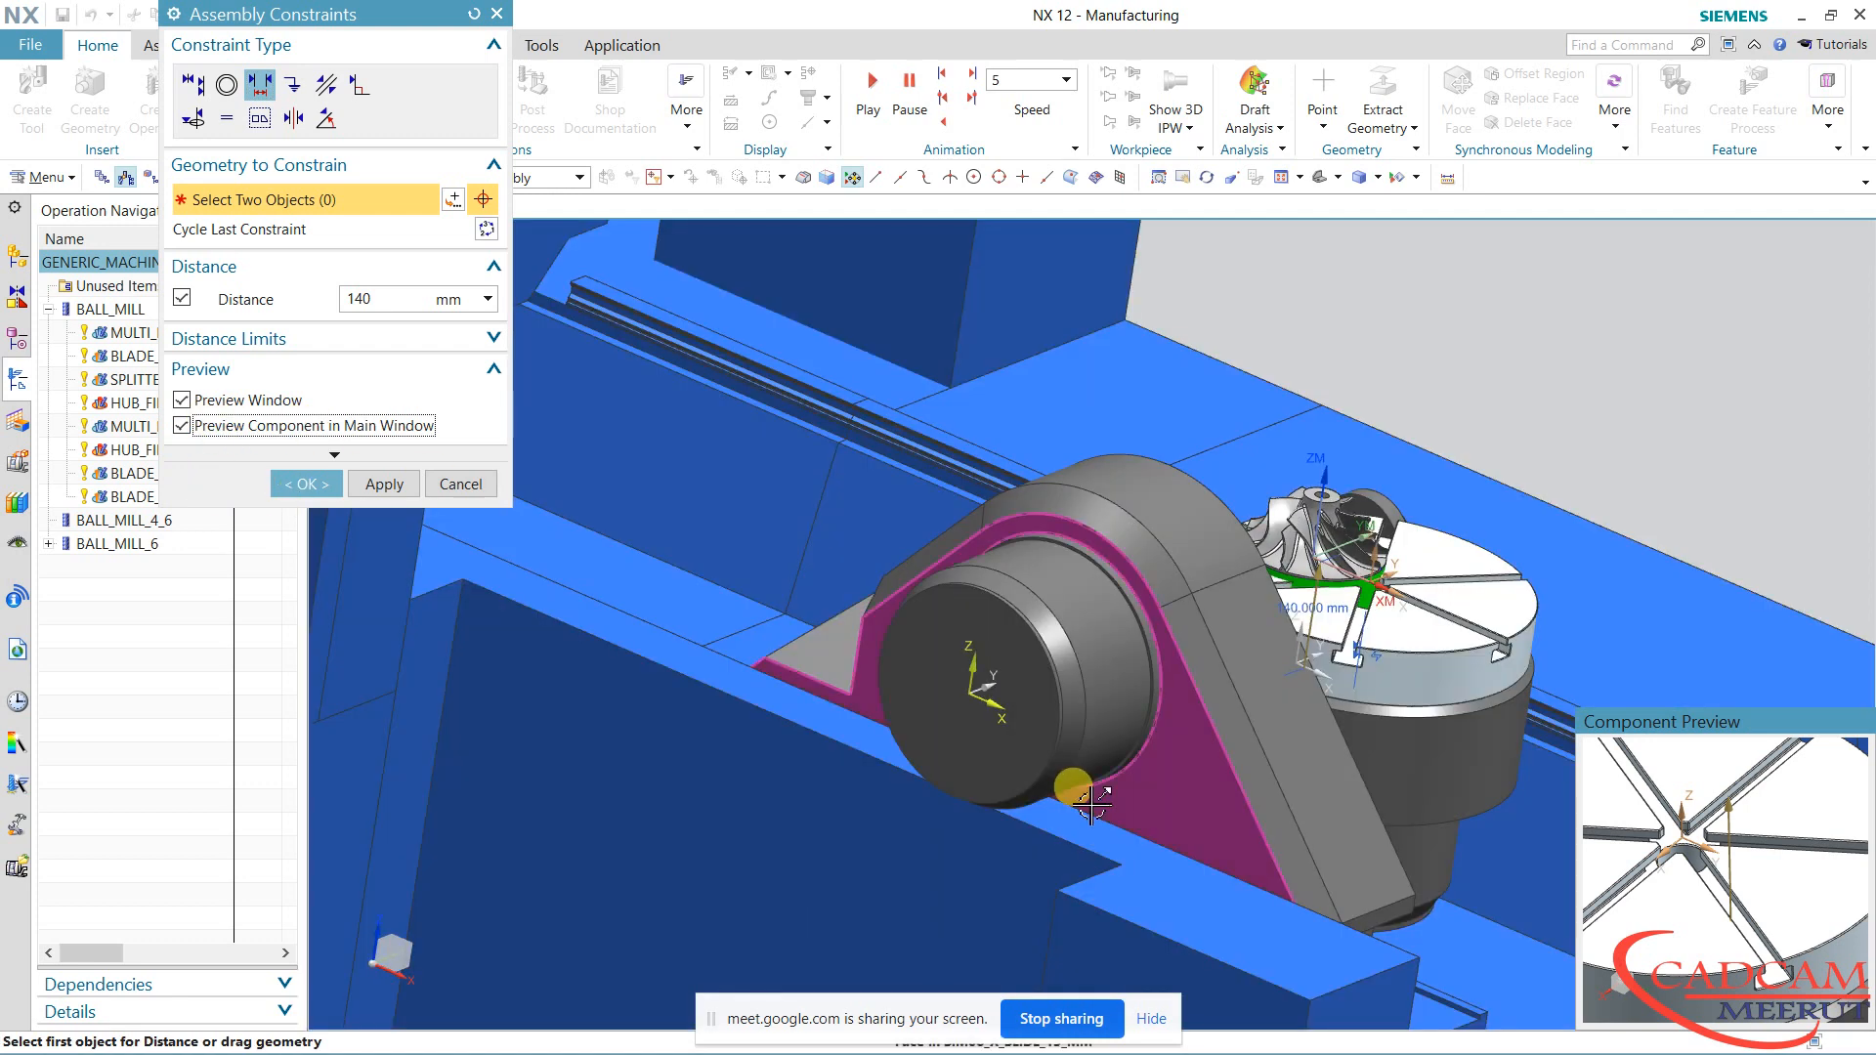
middle_click_drag(1583, 419, 1439, 422)
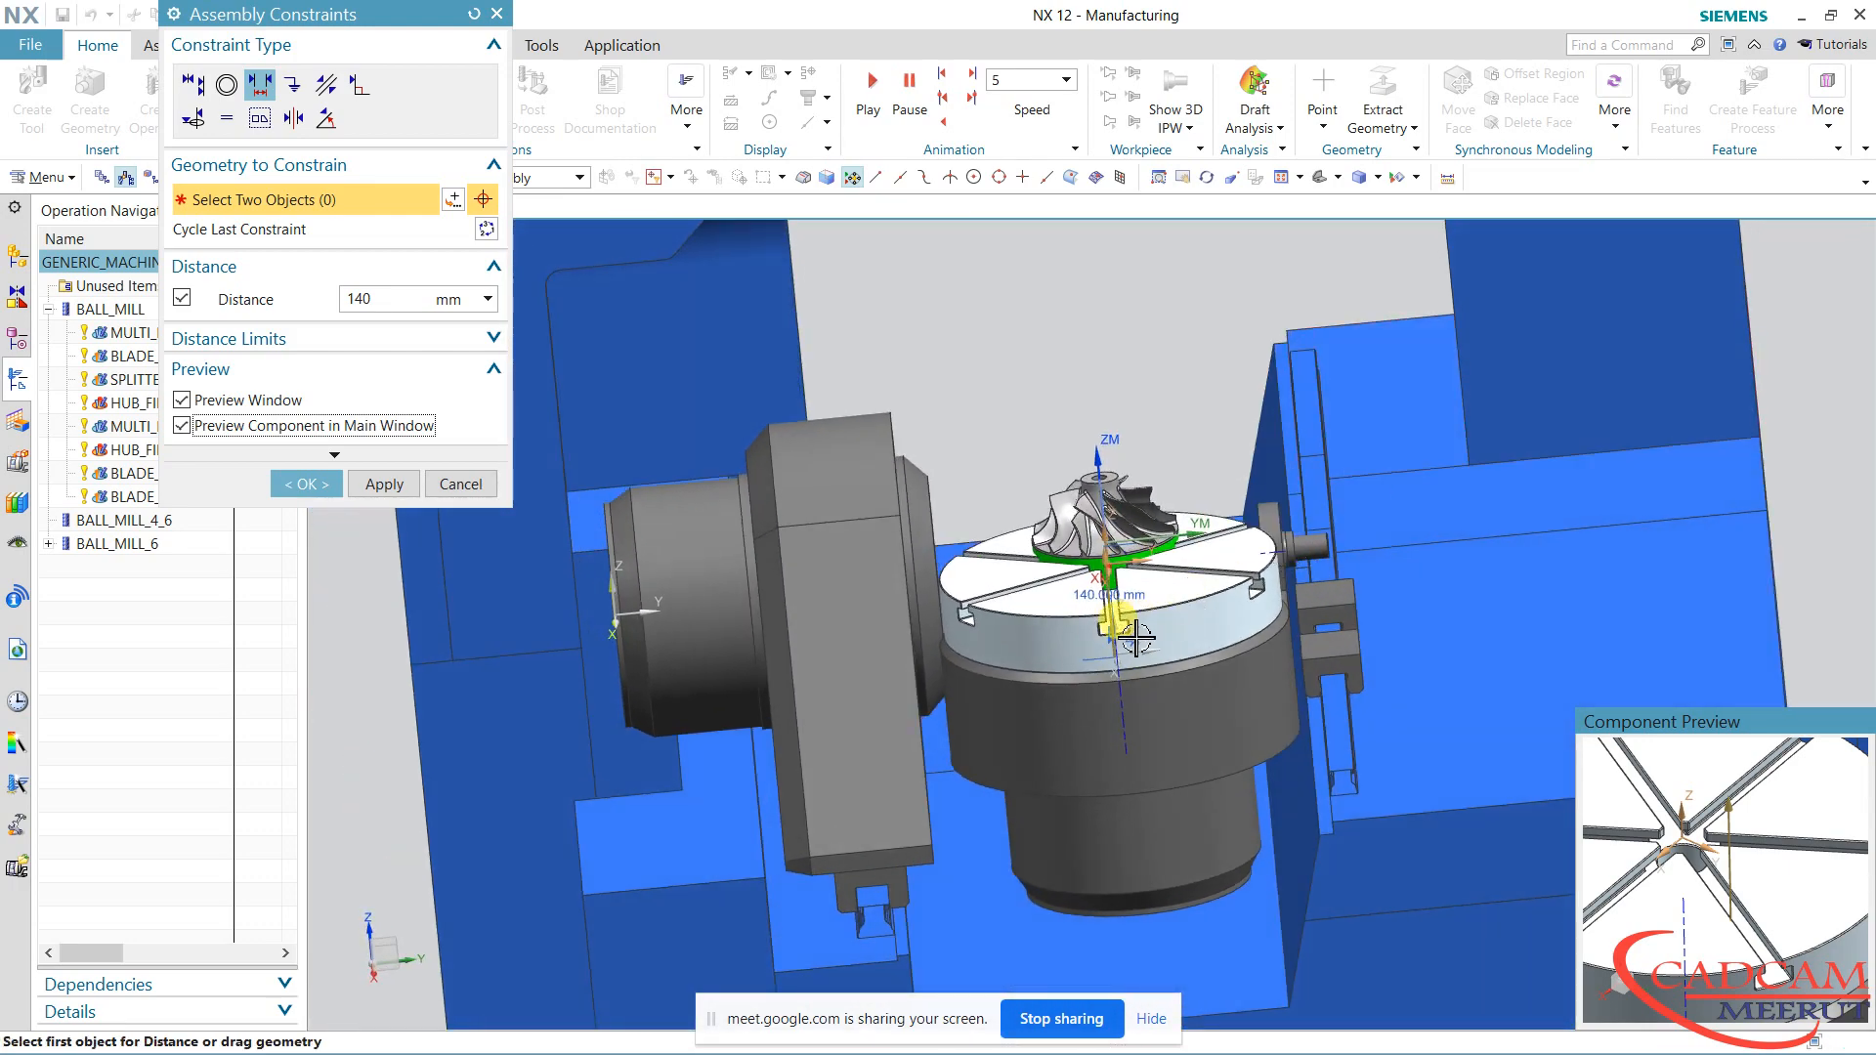
left_click(368, 298)
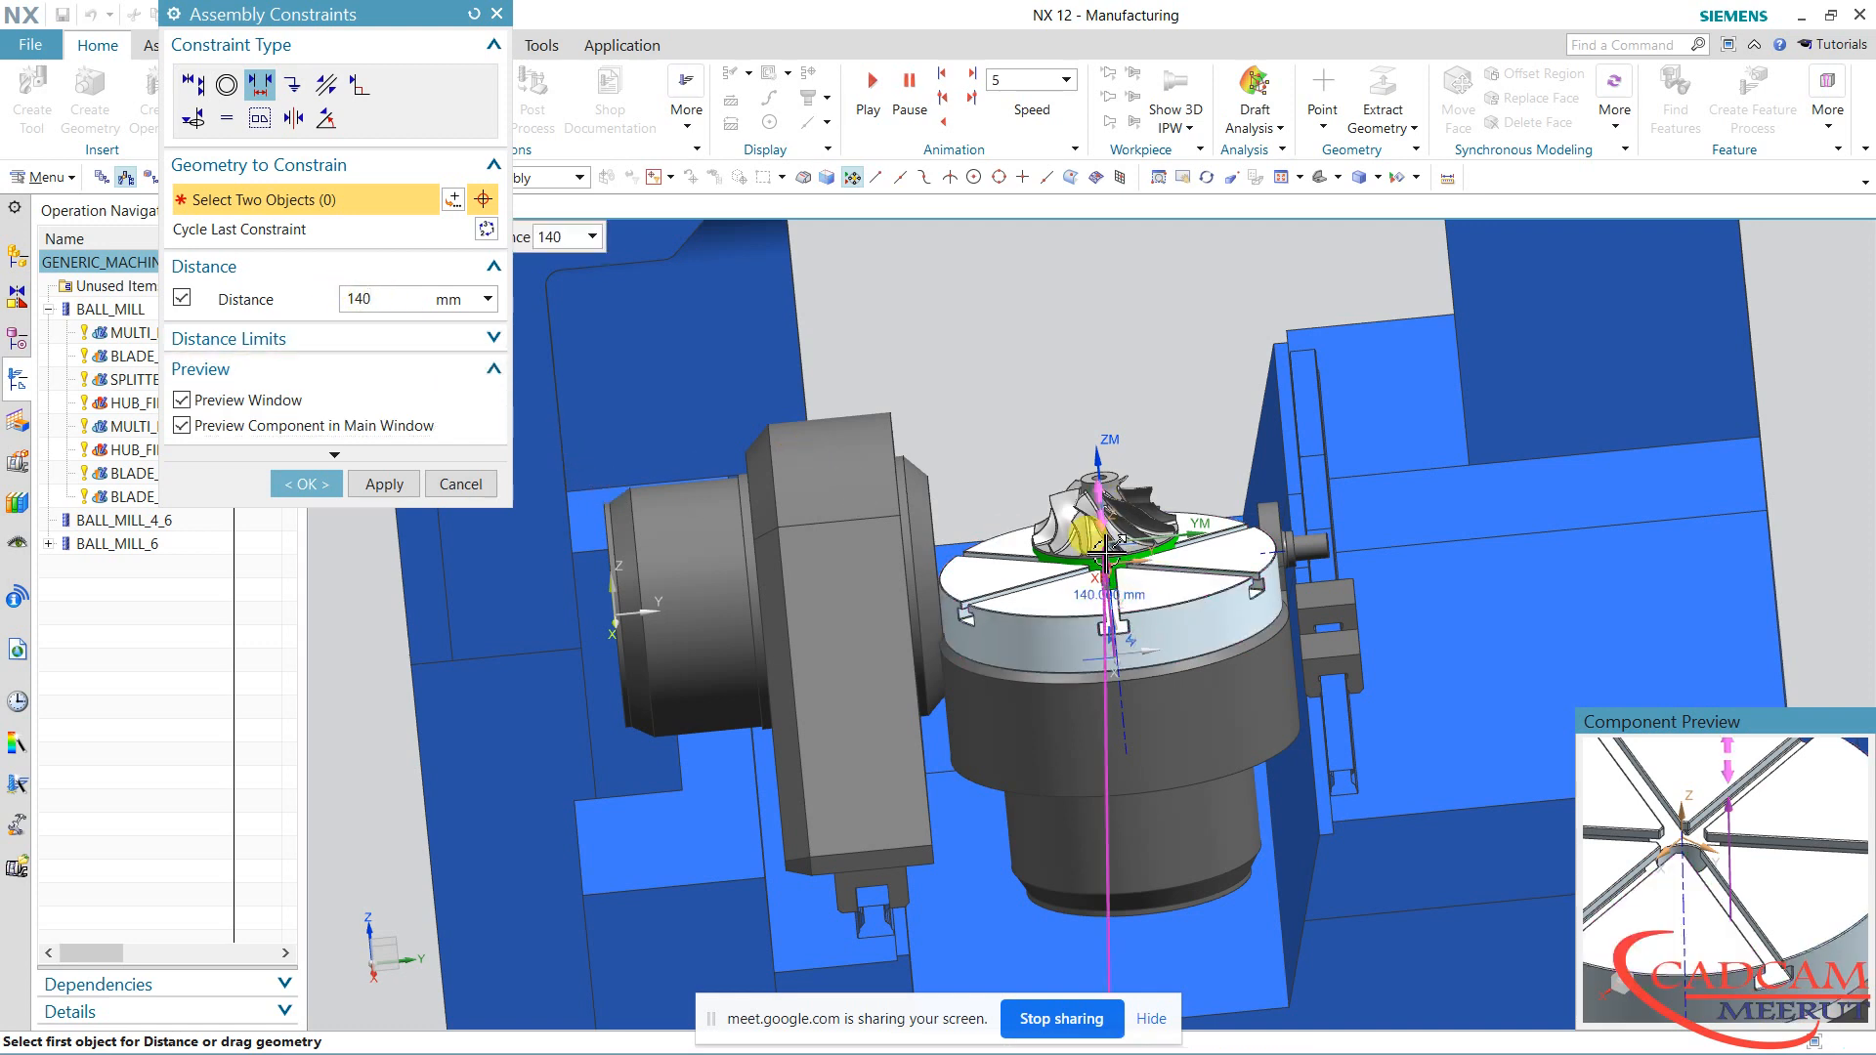
left_click_drag(1104, 553, 1111, 723)
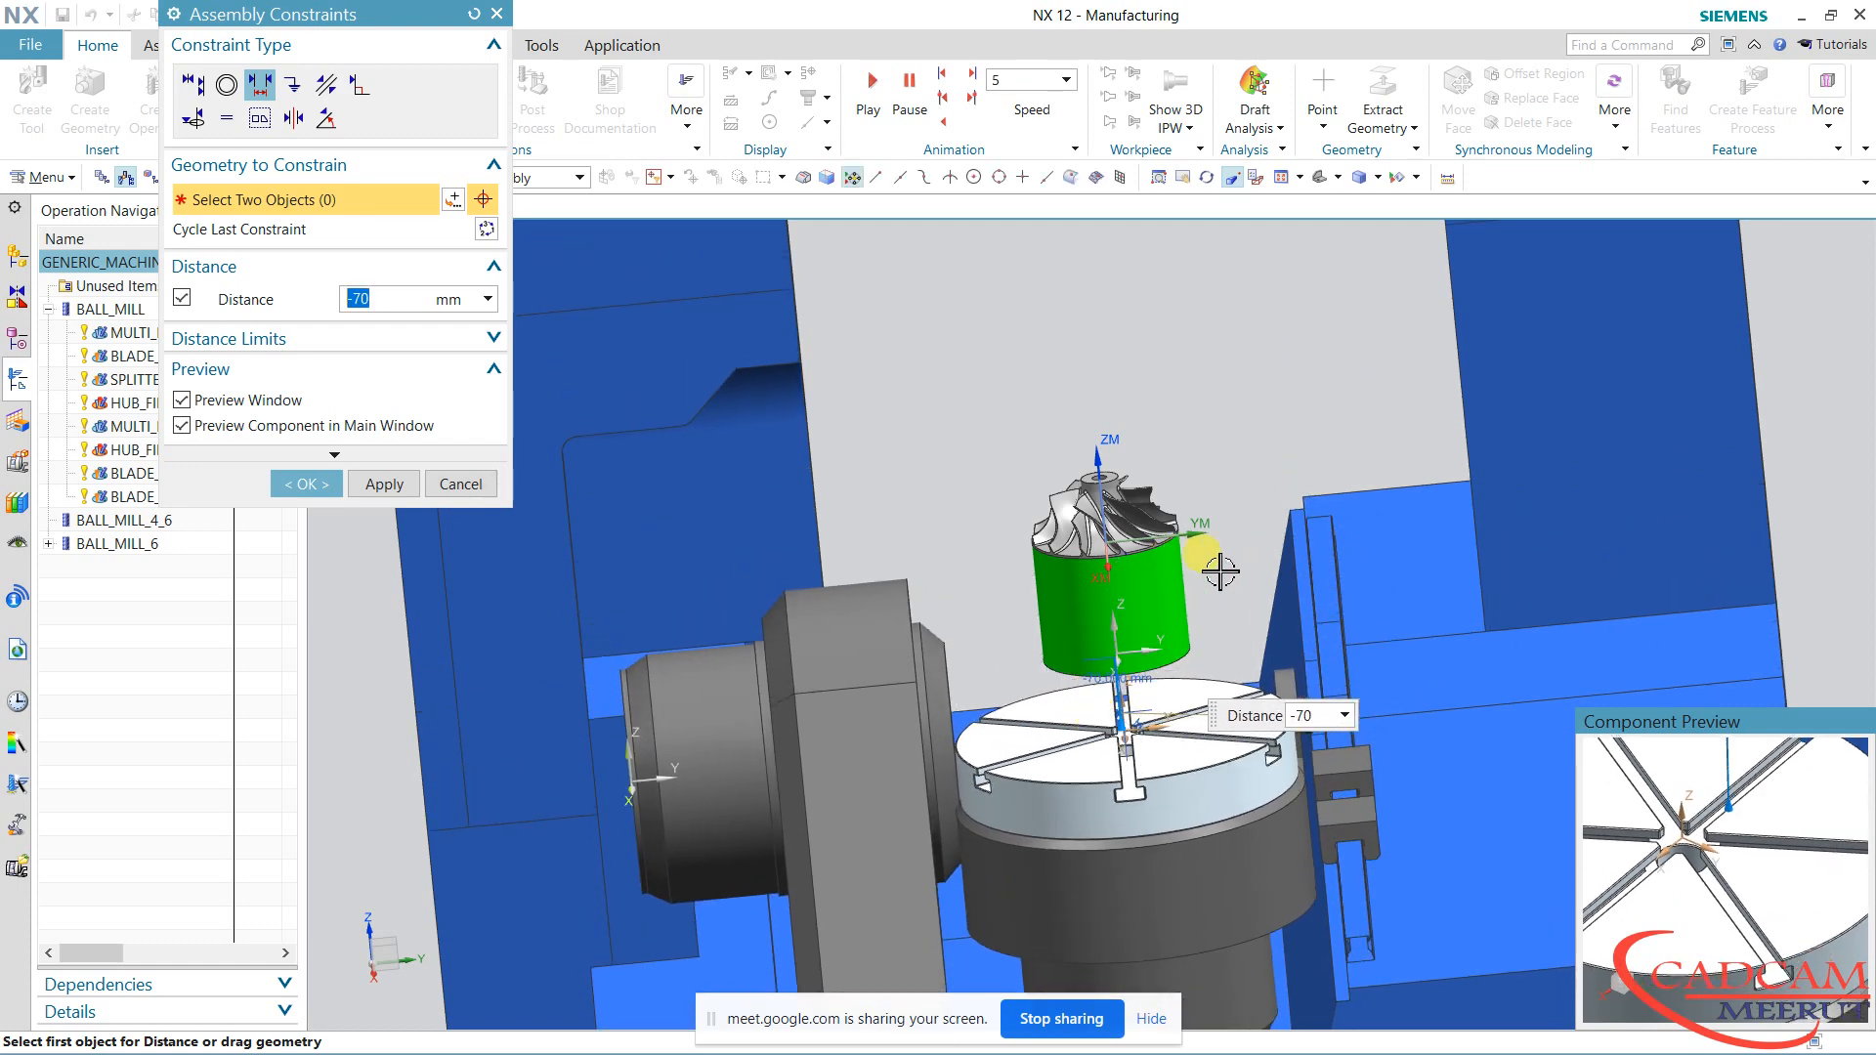
middle_click_drag(1220, 572, 1152, 583)
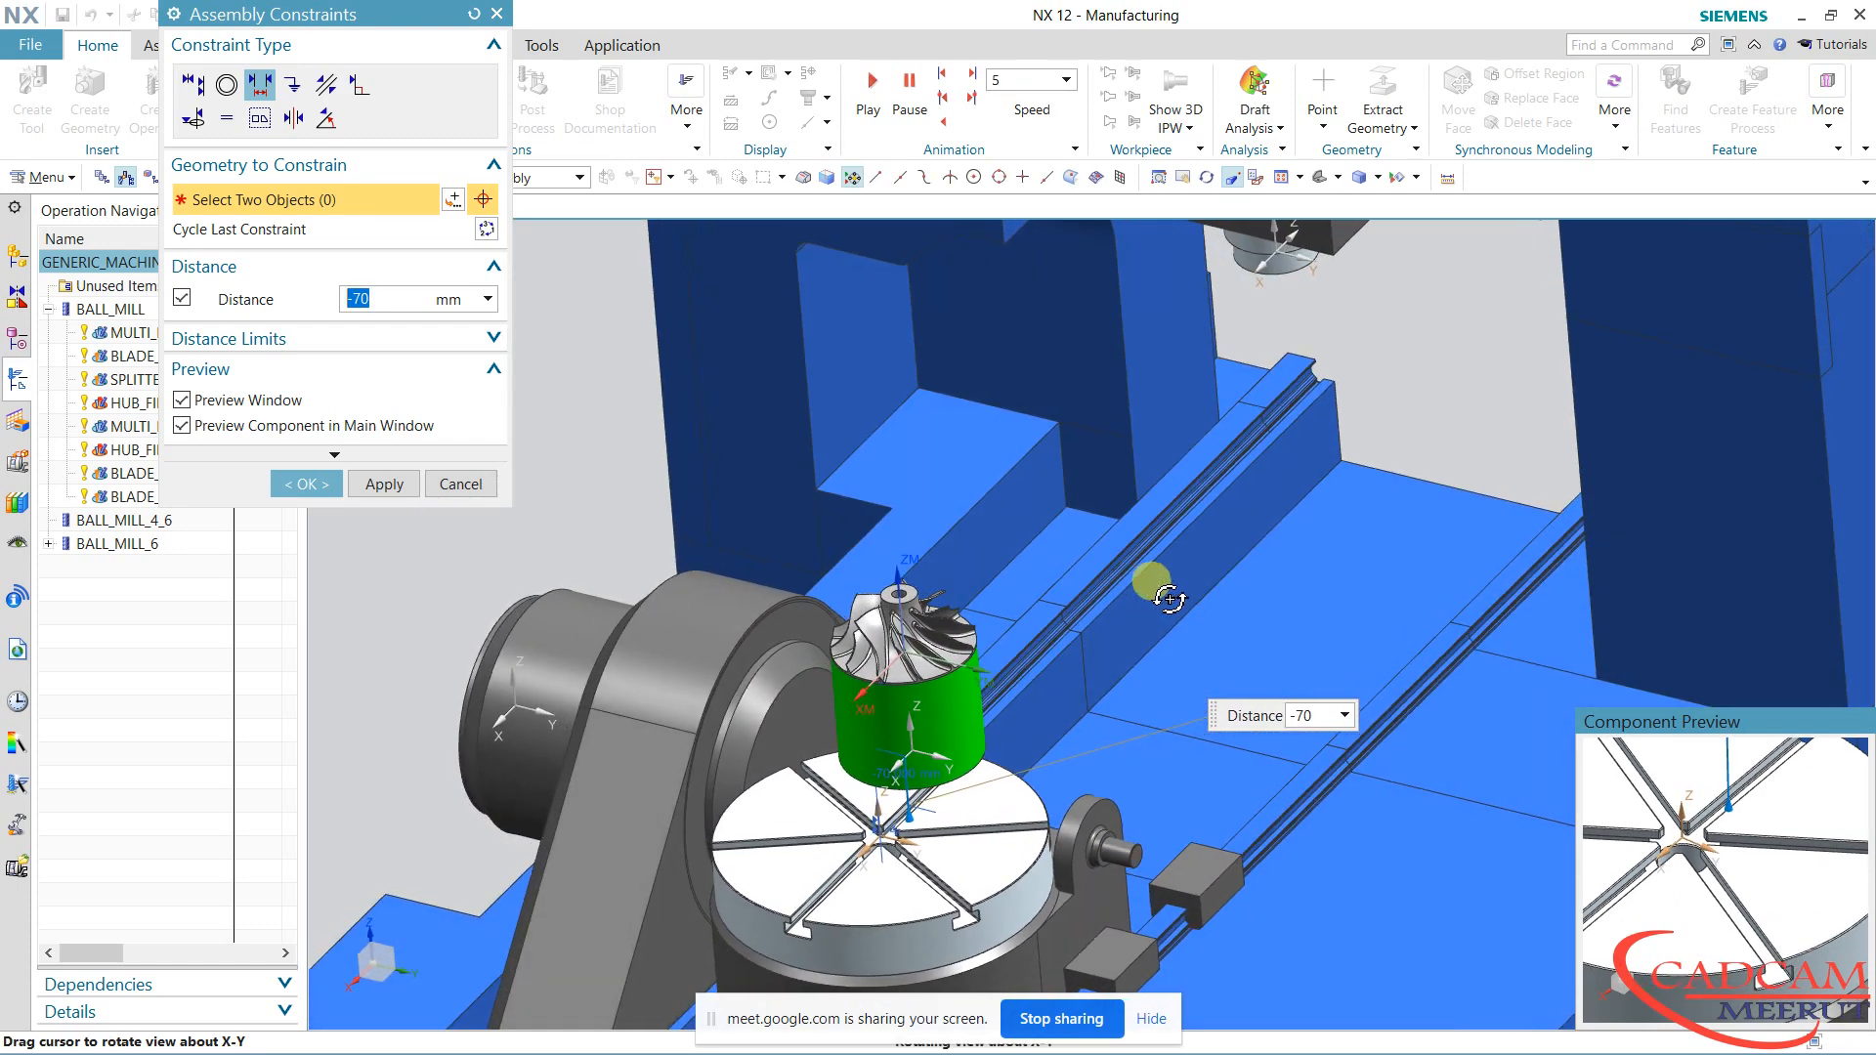
left_click_drag(878, 760, 916, 781)
middle_click_drag(915, 781, 860, 831)
Accept the constraints to replace the generic machine with the retrieved one, and close the information listing
left_click(303, 483)
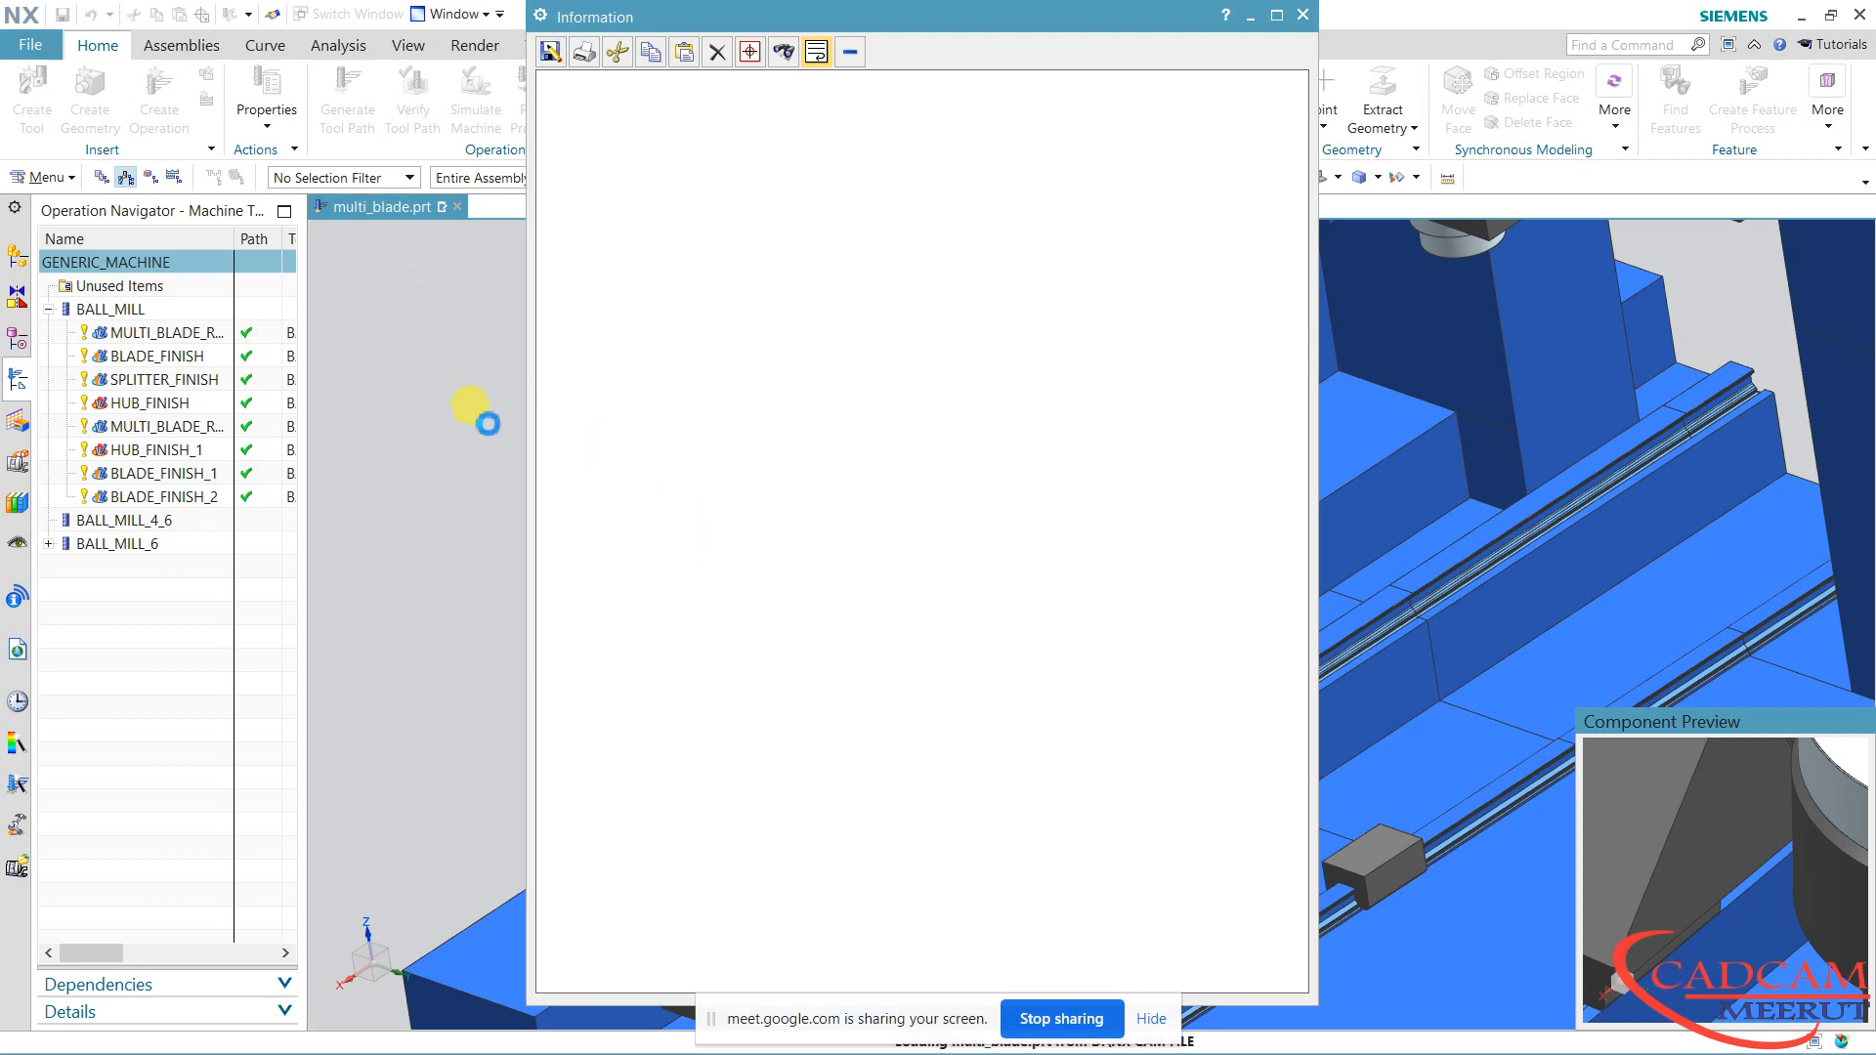
left_click(361, 372)
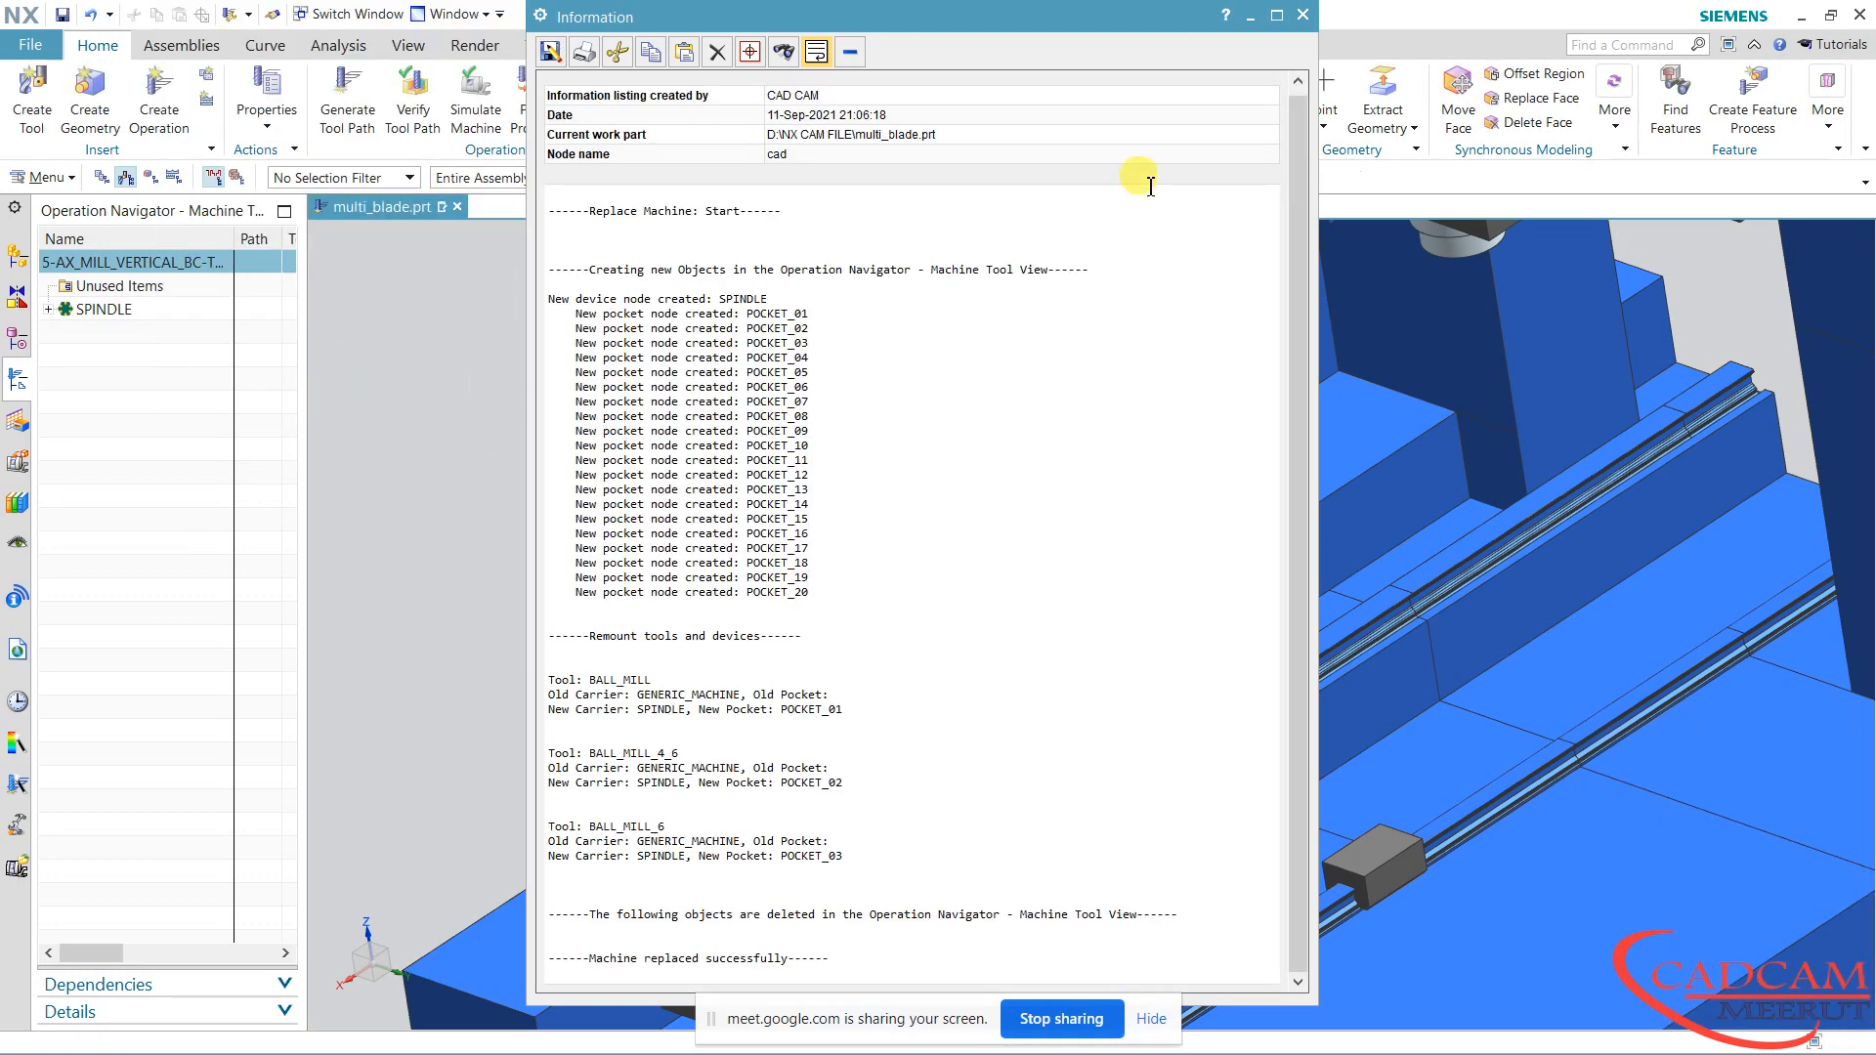
left_click(1302, 17)
scroll(778, 494, "down", 4)
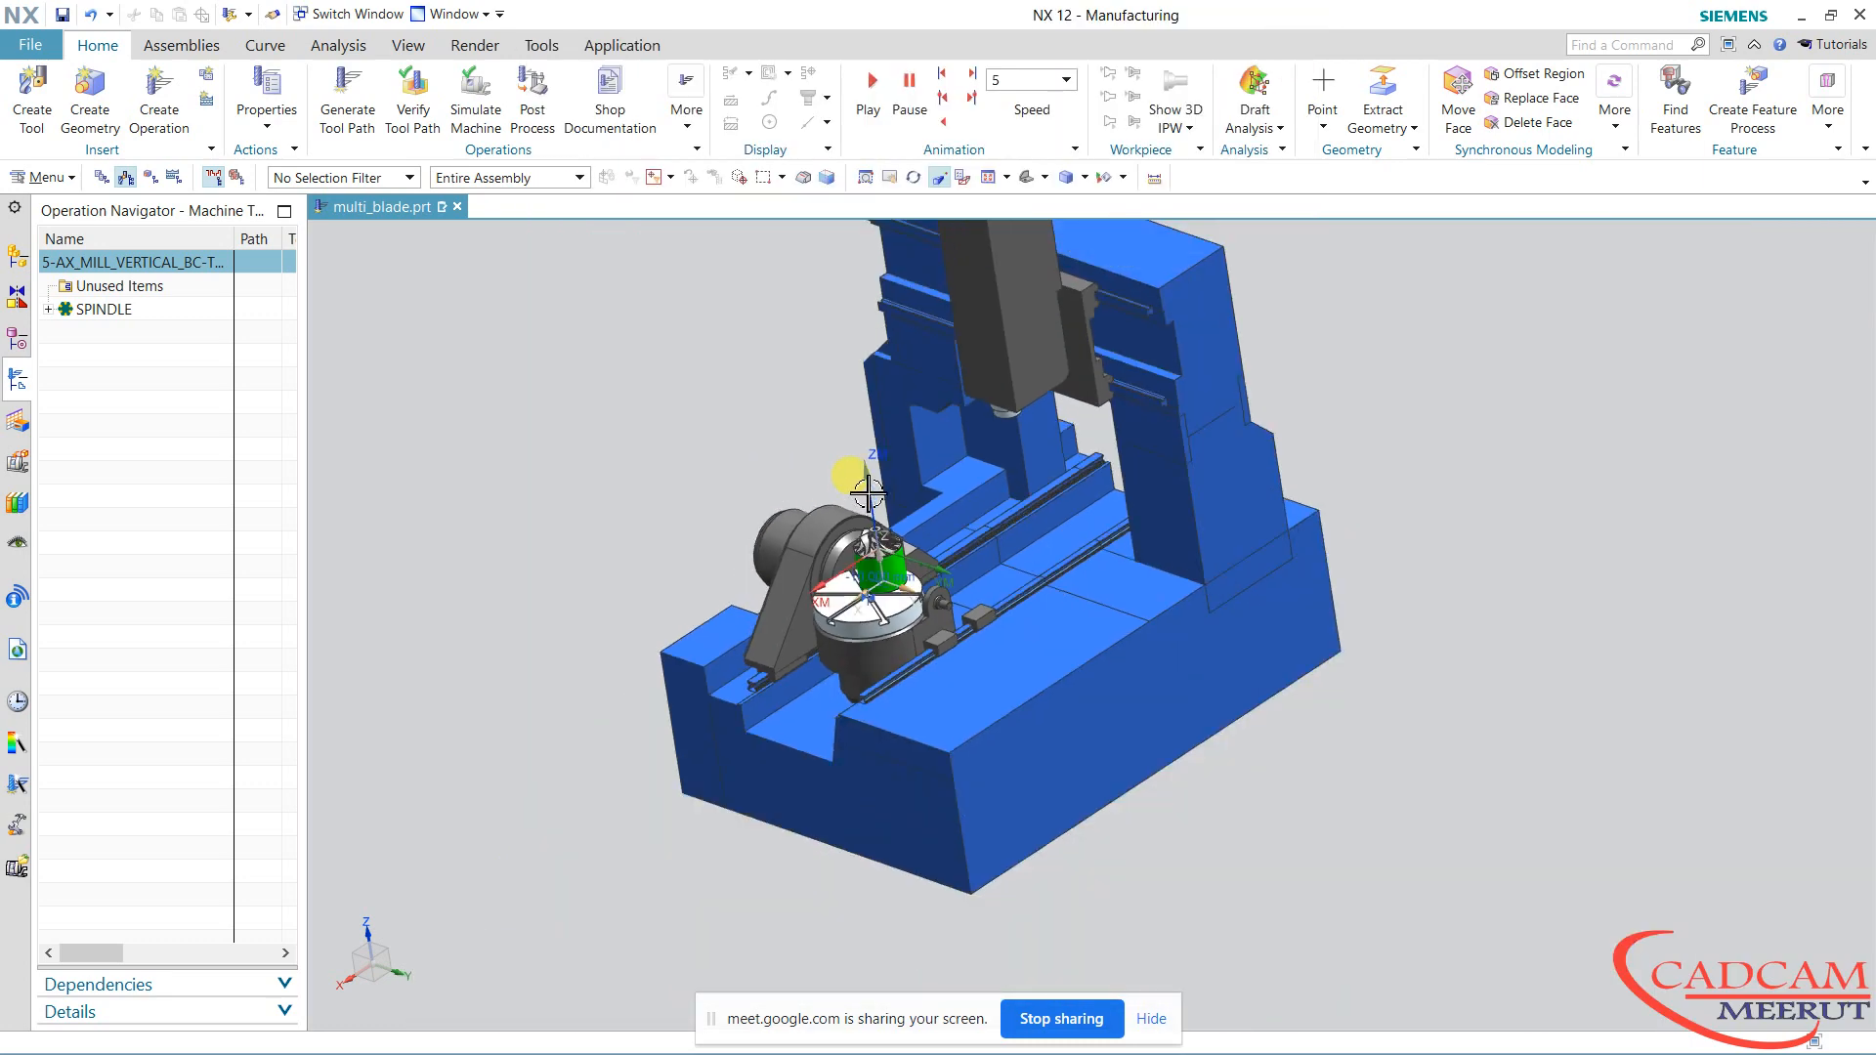
mouse_move(854, 469)
middle_mouse_down()
mouse_move(820, 451)
mouse_move(837, 460)
middle_mouse_up()
scroll(837, 460, "up", 5)
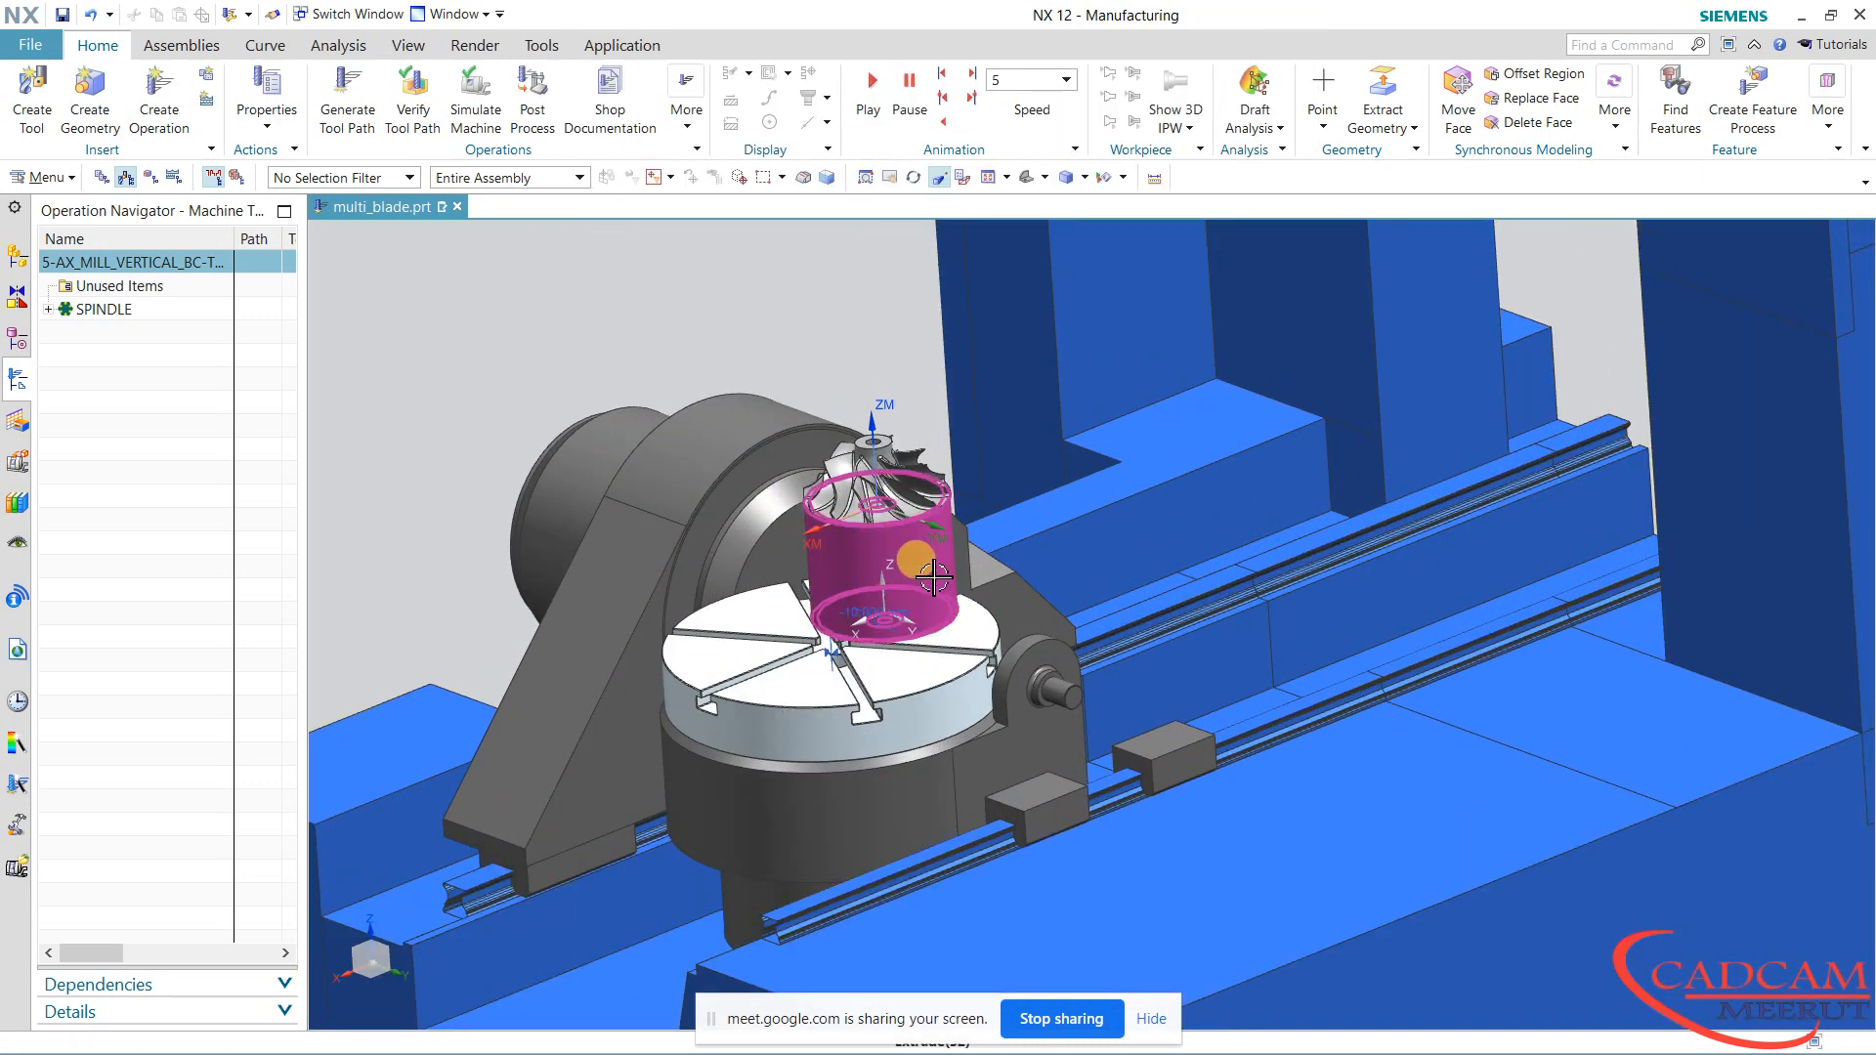
Delete the active Touch constraint between multi_blade and the machine from the assembly's constraints
left_click(23, 290)
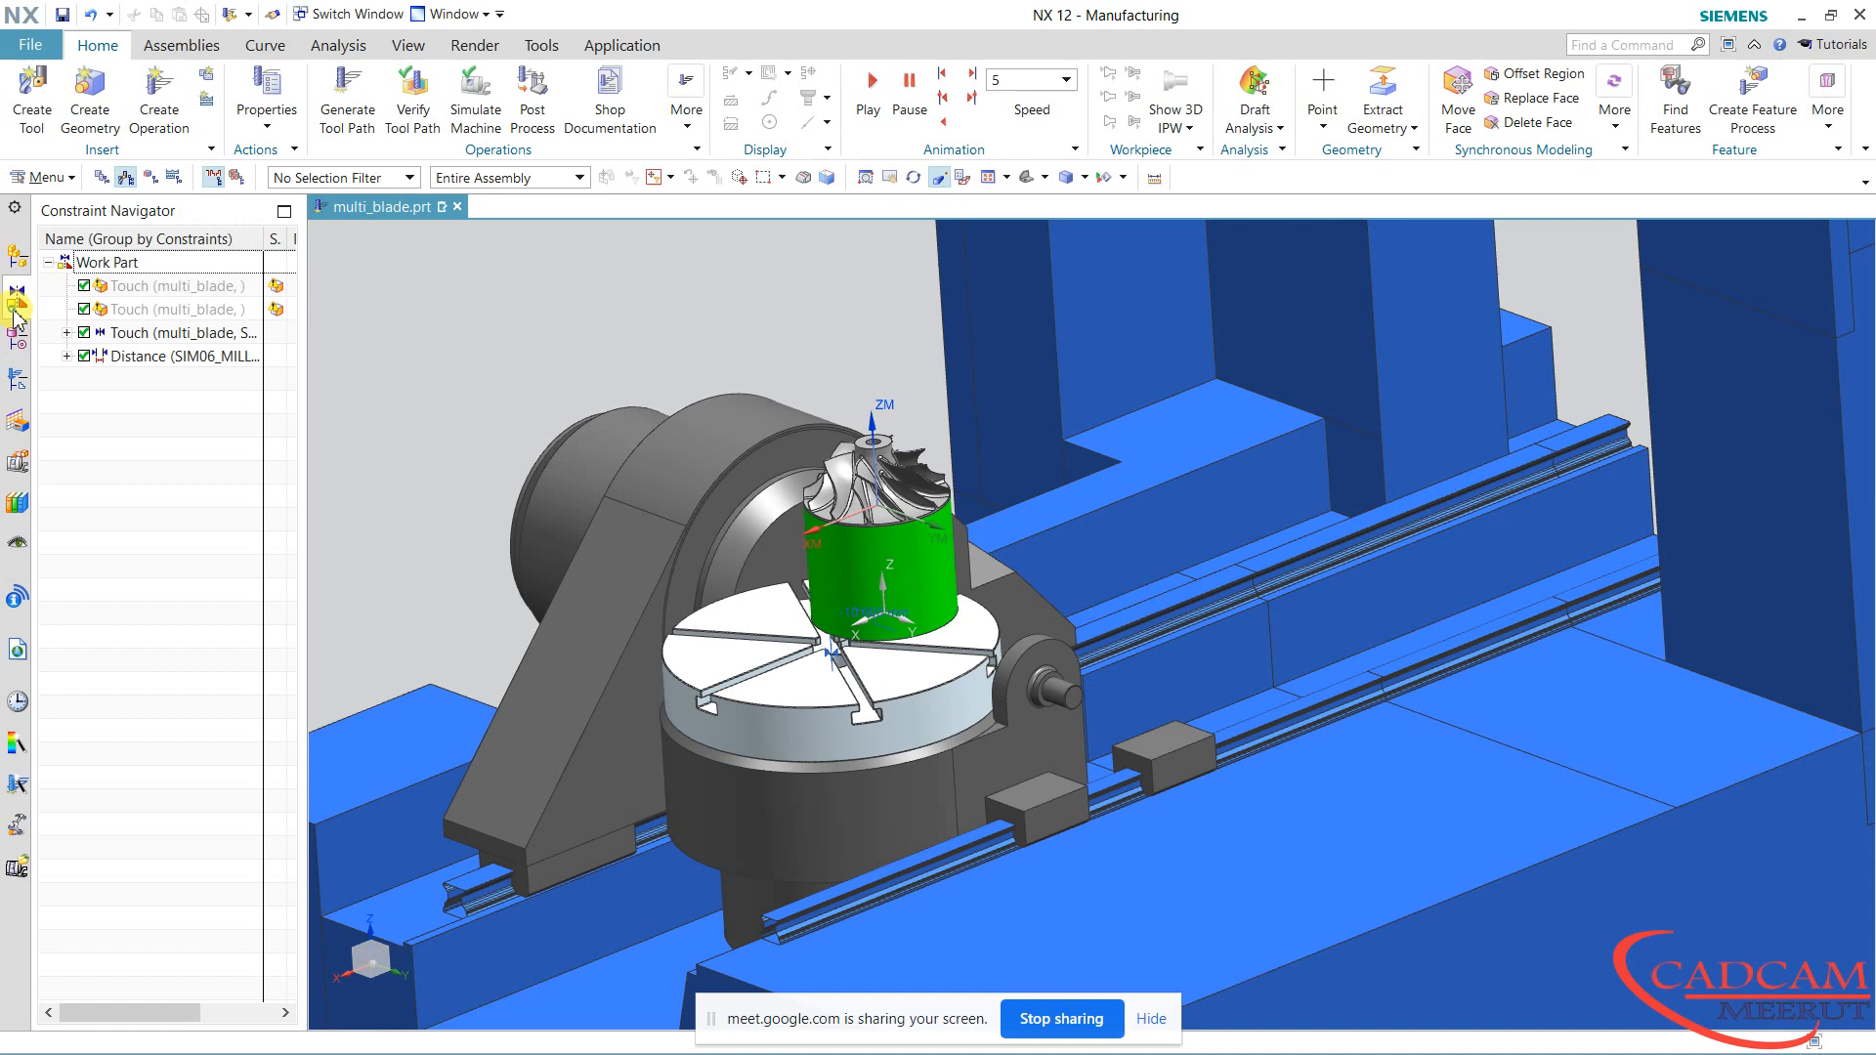
right_click(181, 341)
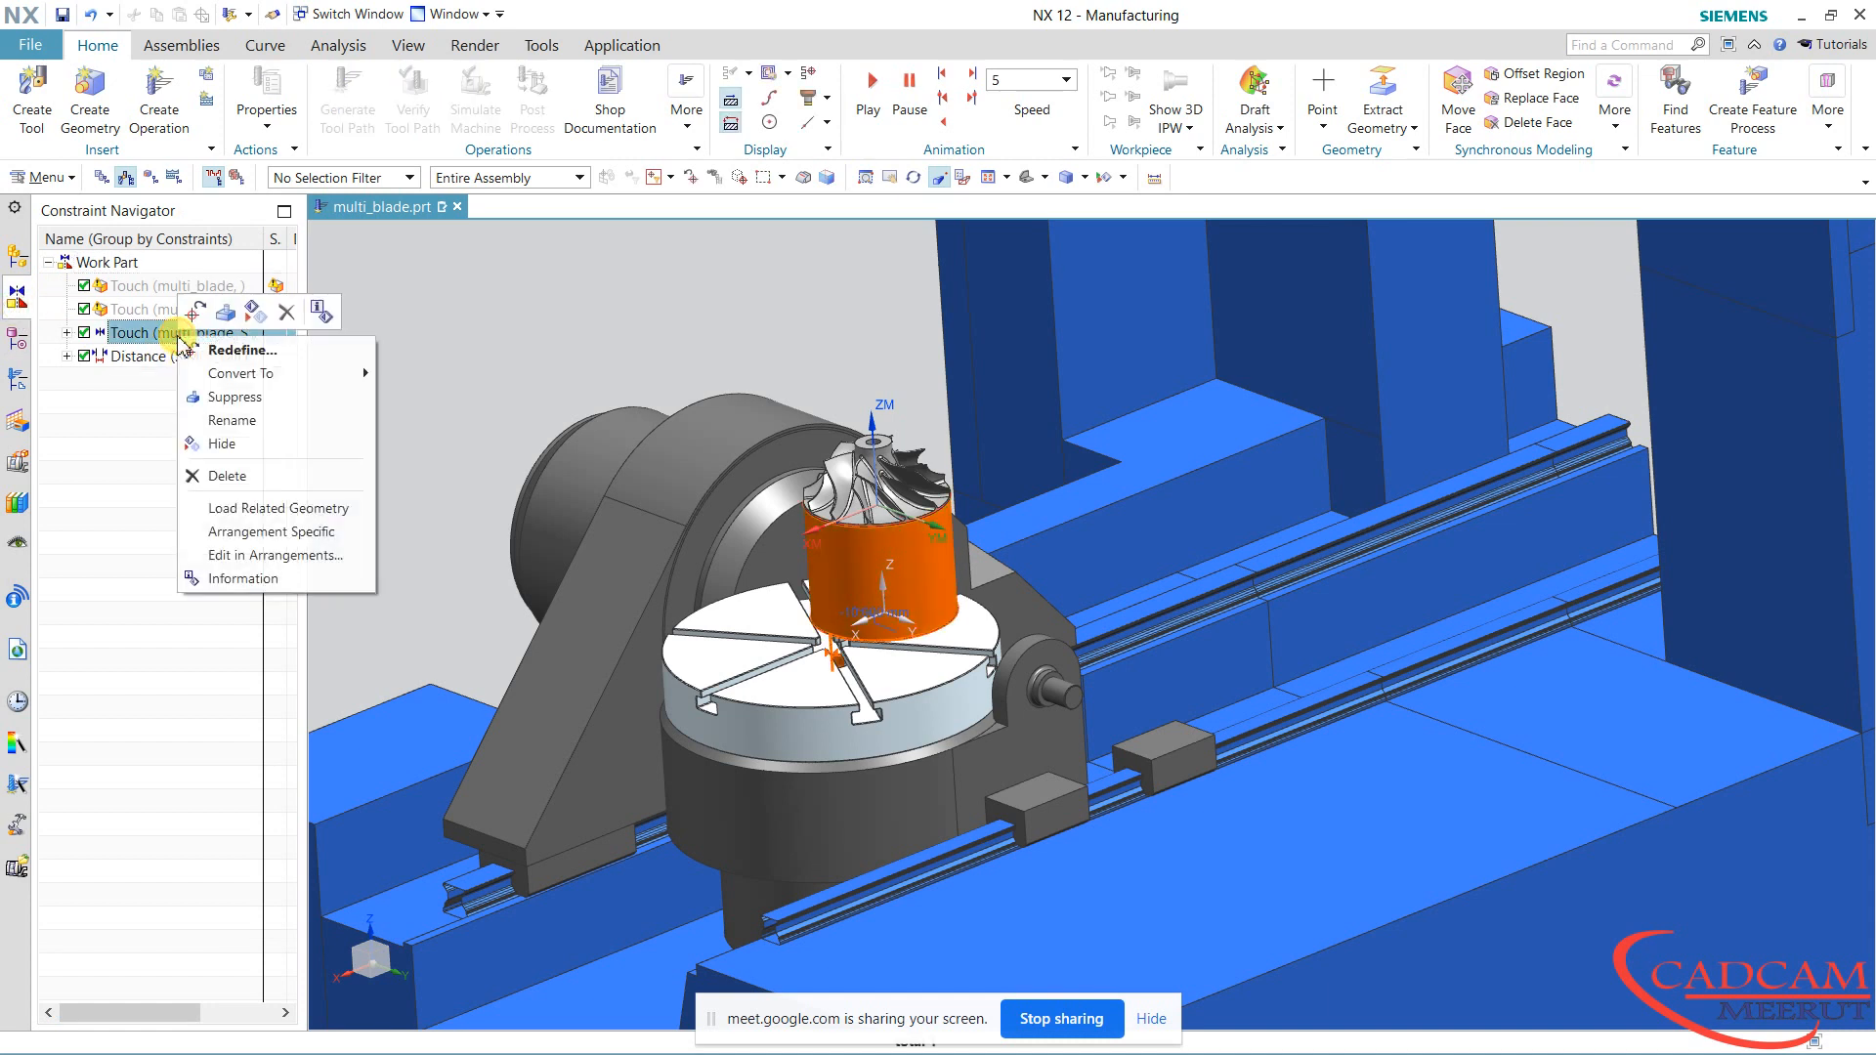
left_click(285, 314)
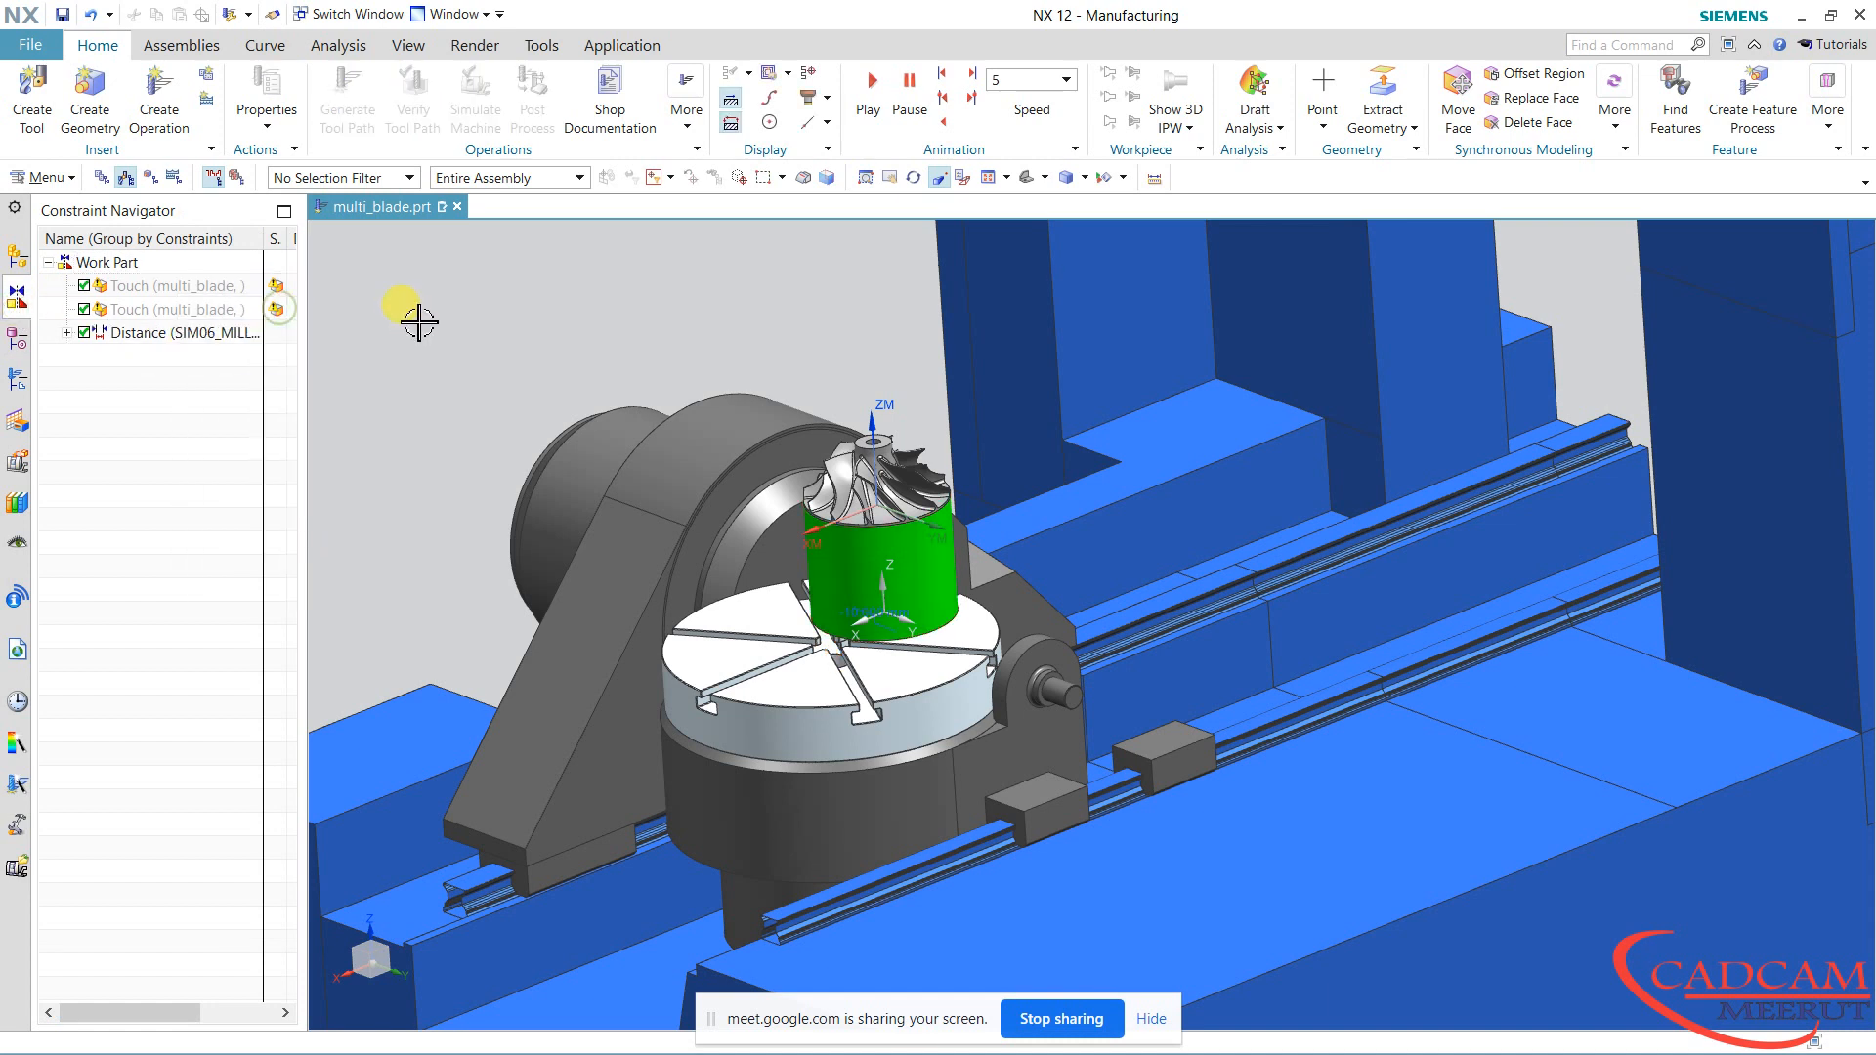
Try to align the rotary table's cylindrical side face with the green cylinder using a Touch Align constraint
left_click(204, 49)
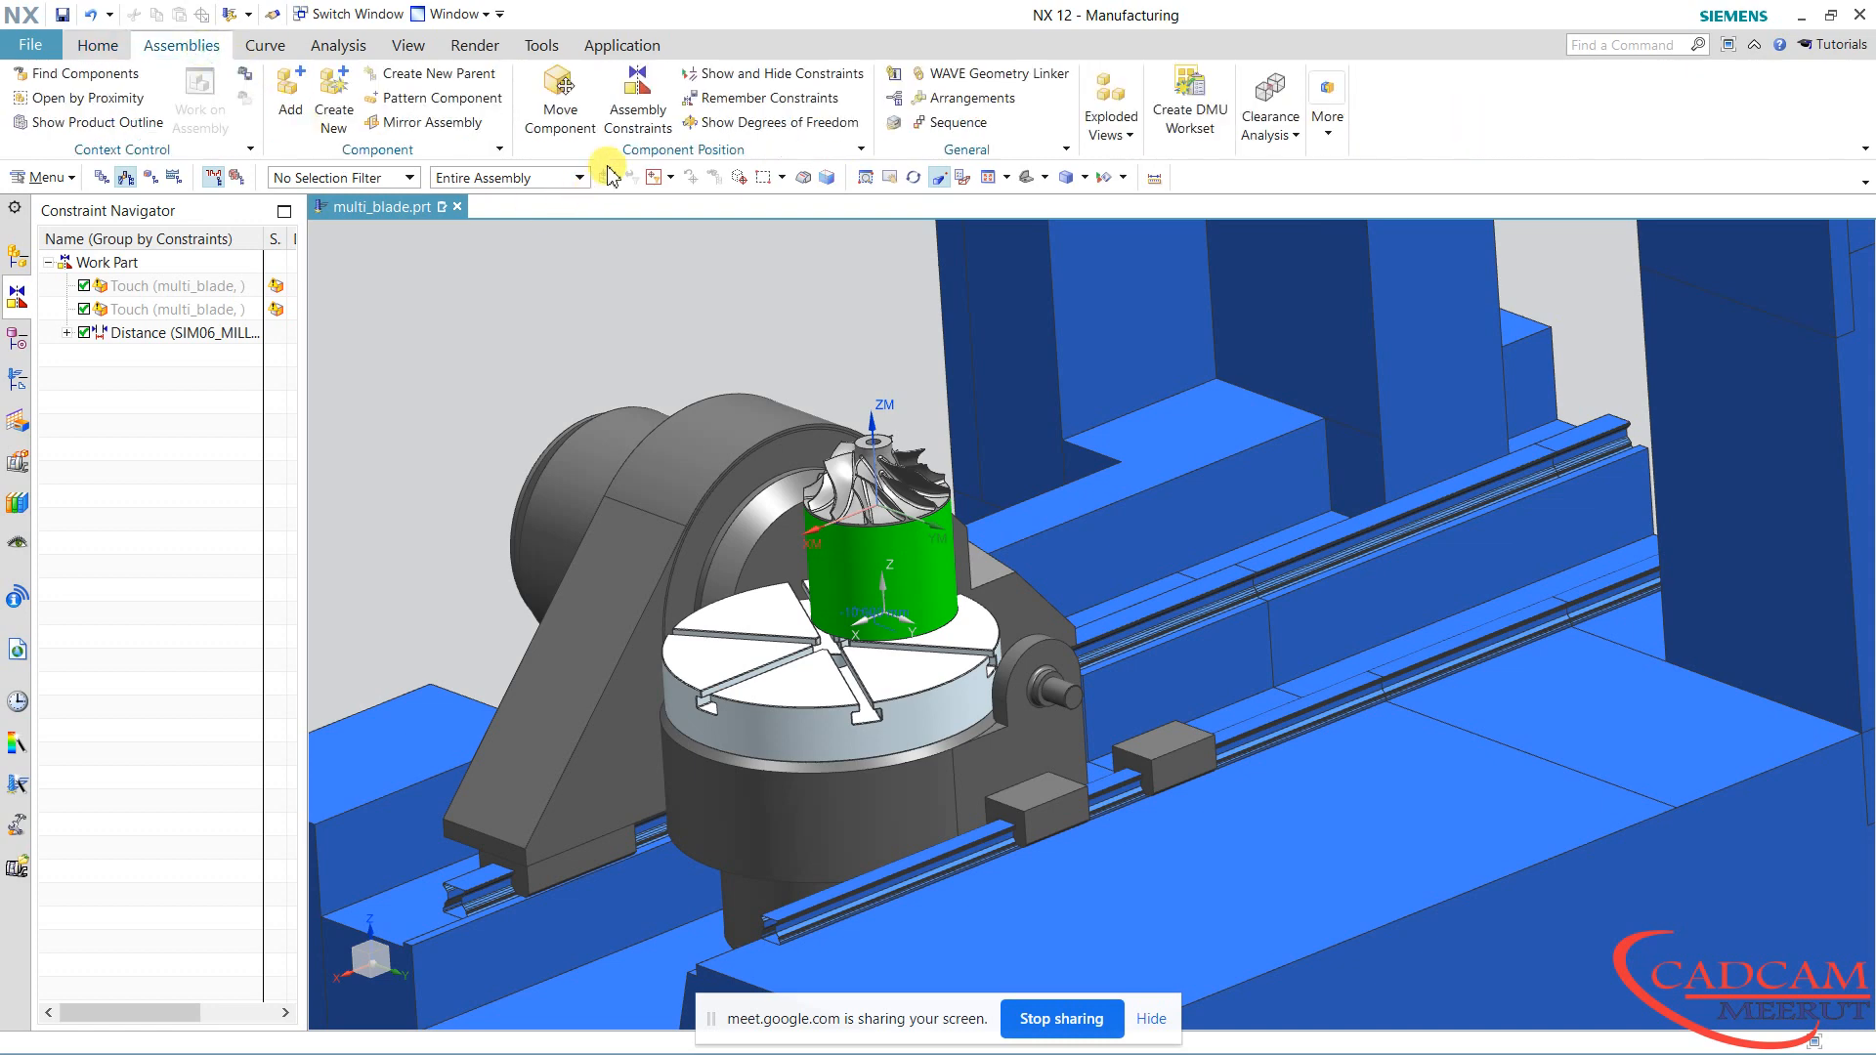
left_click(637, 93)
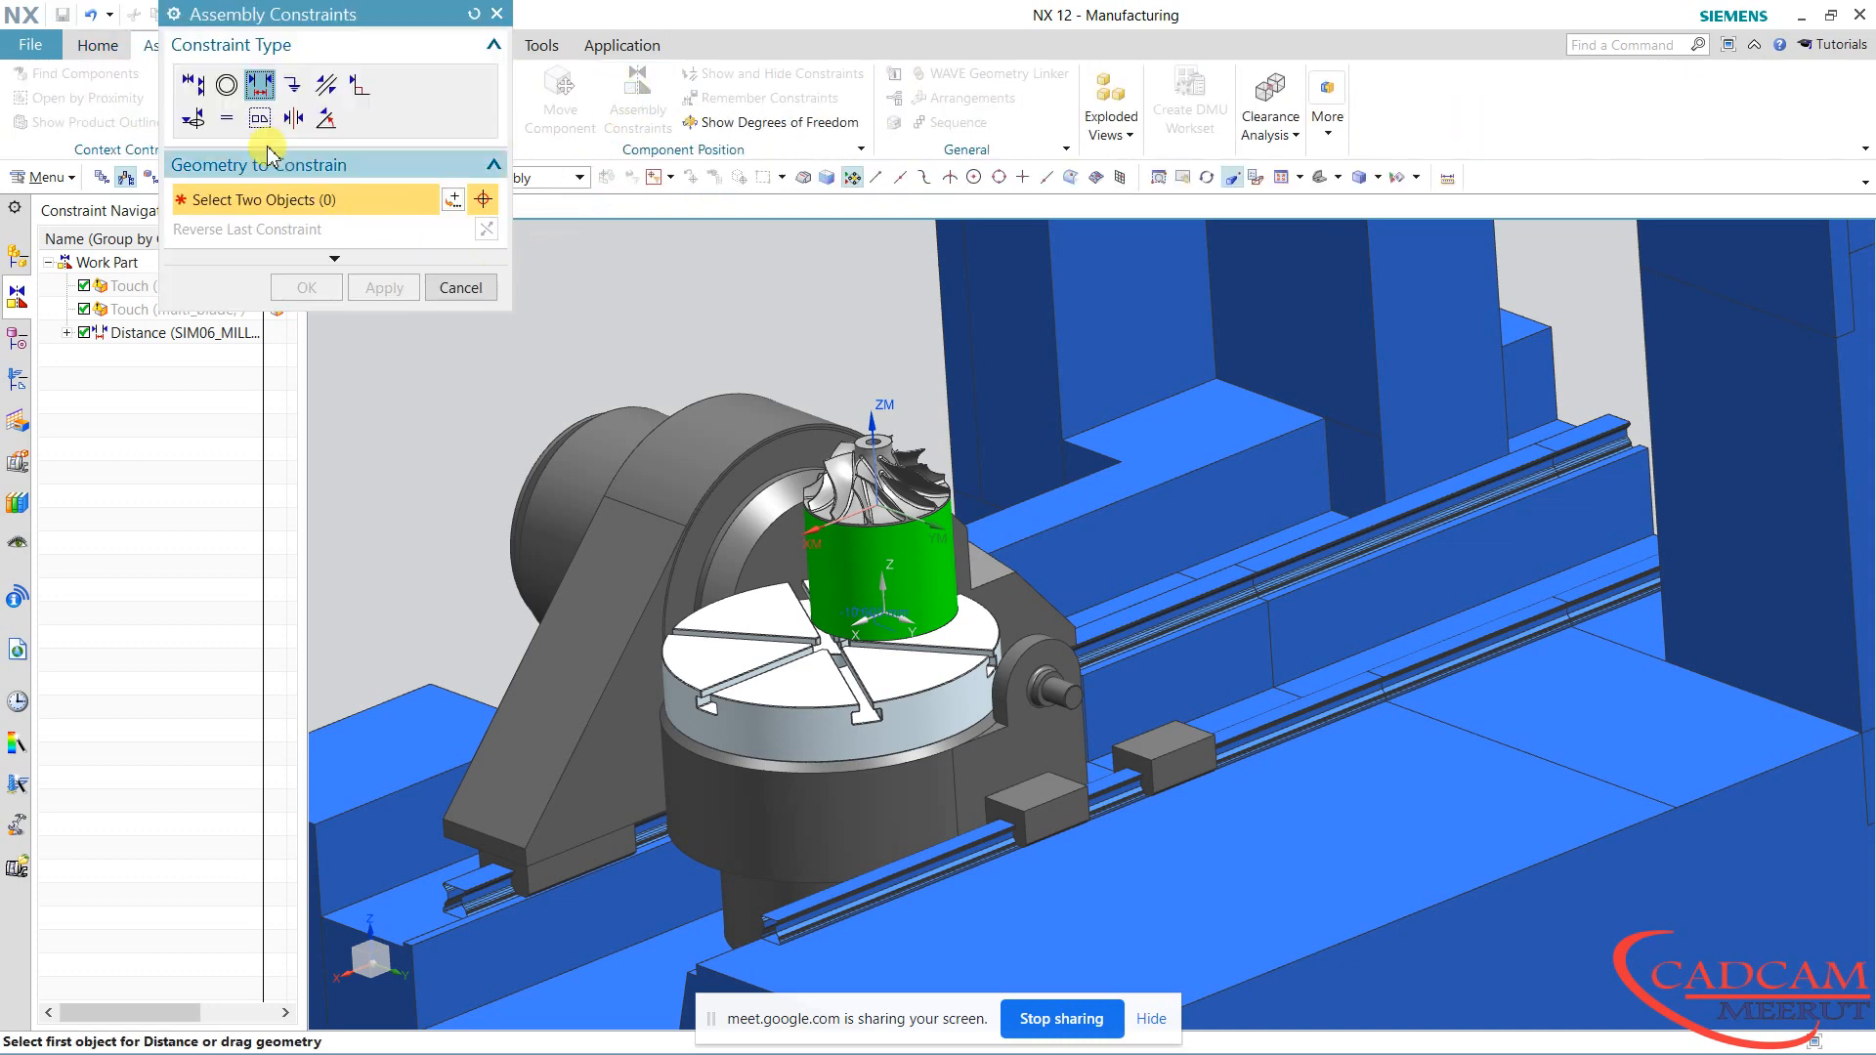
left_click(192, 85)
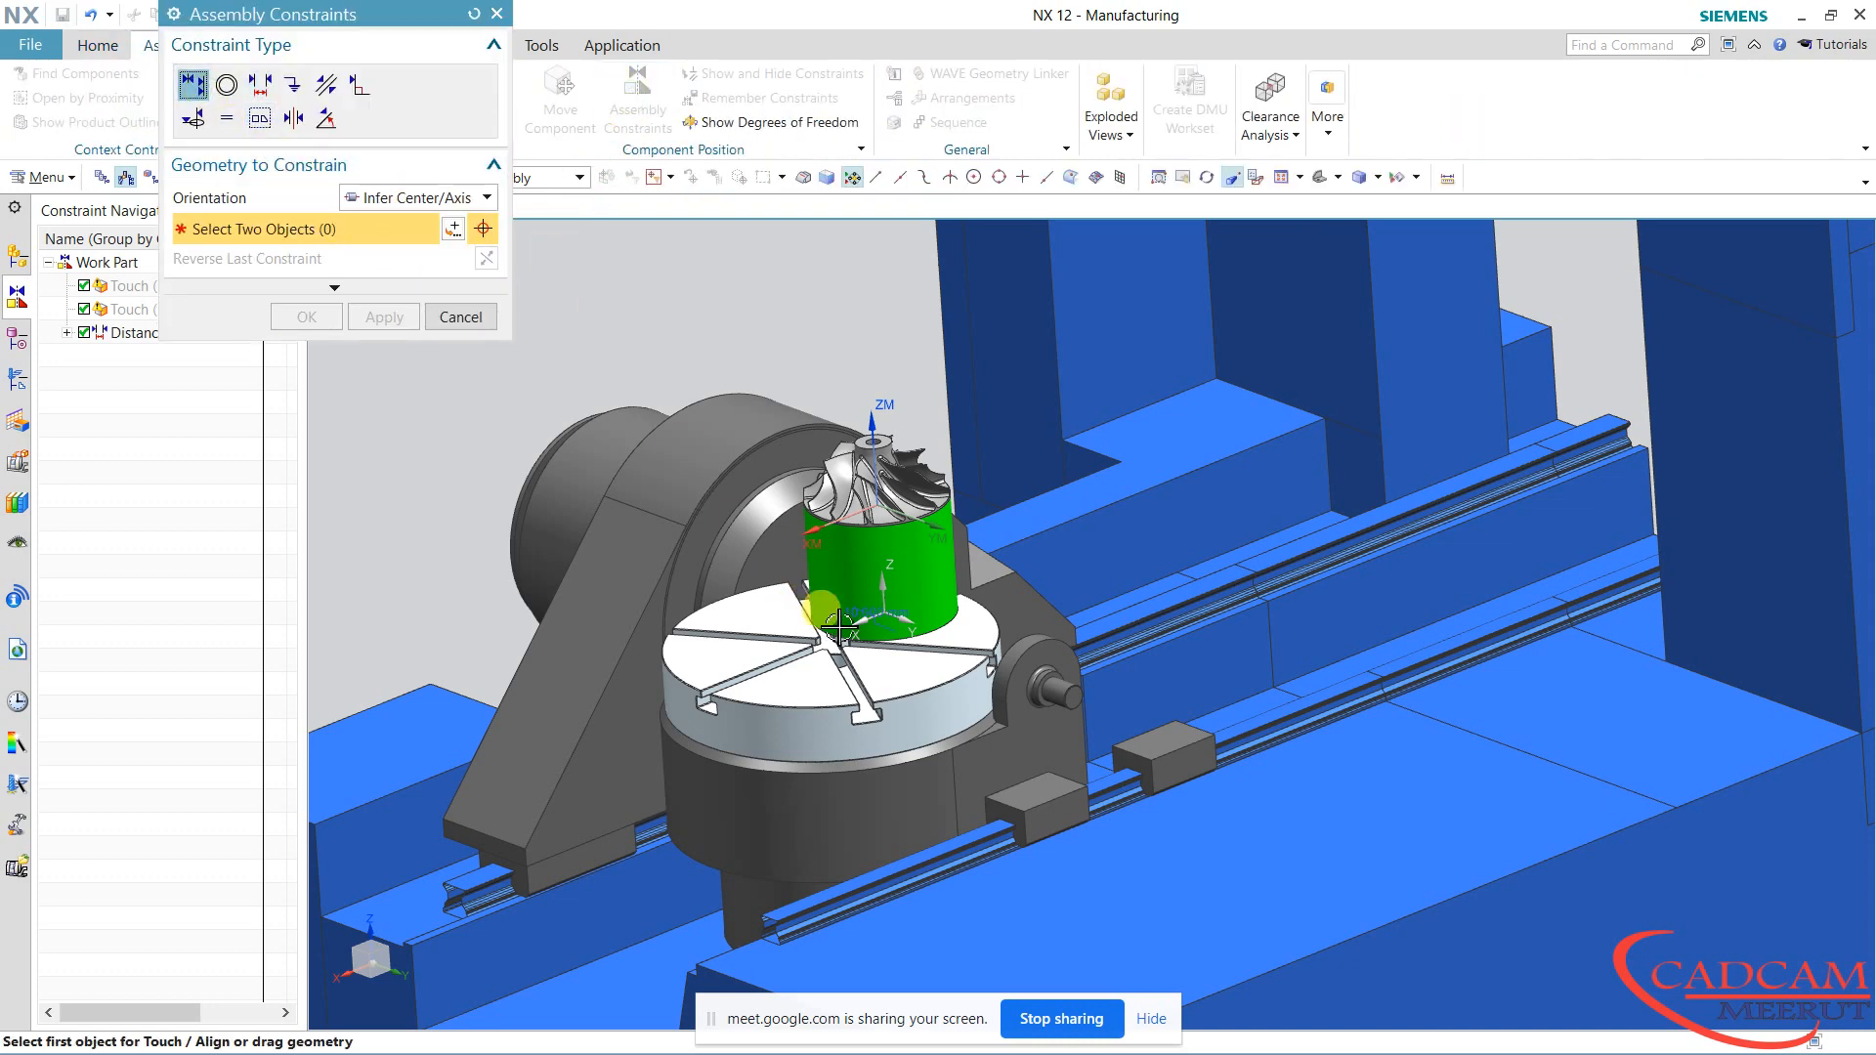
left_click(923, 707)
left_click(946, 587)
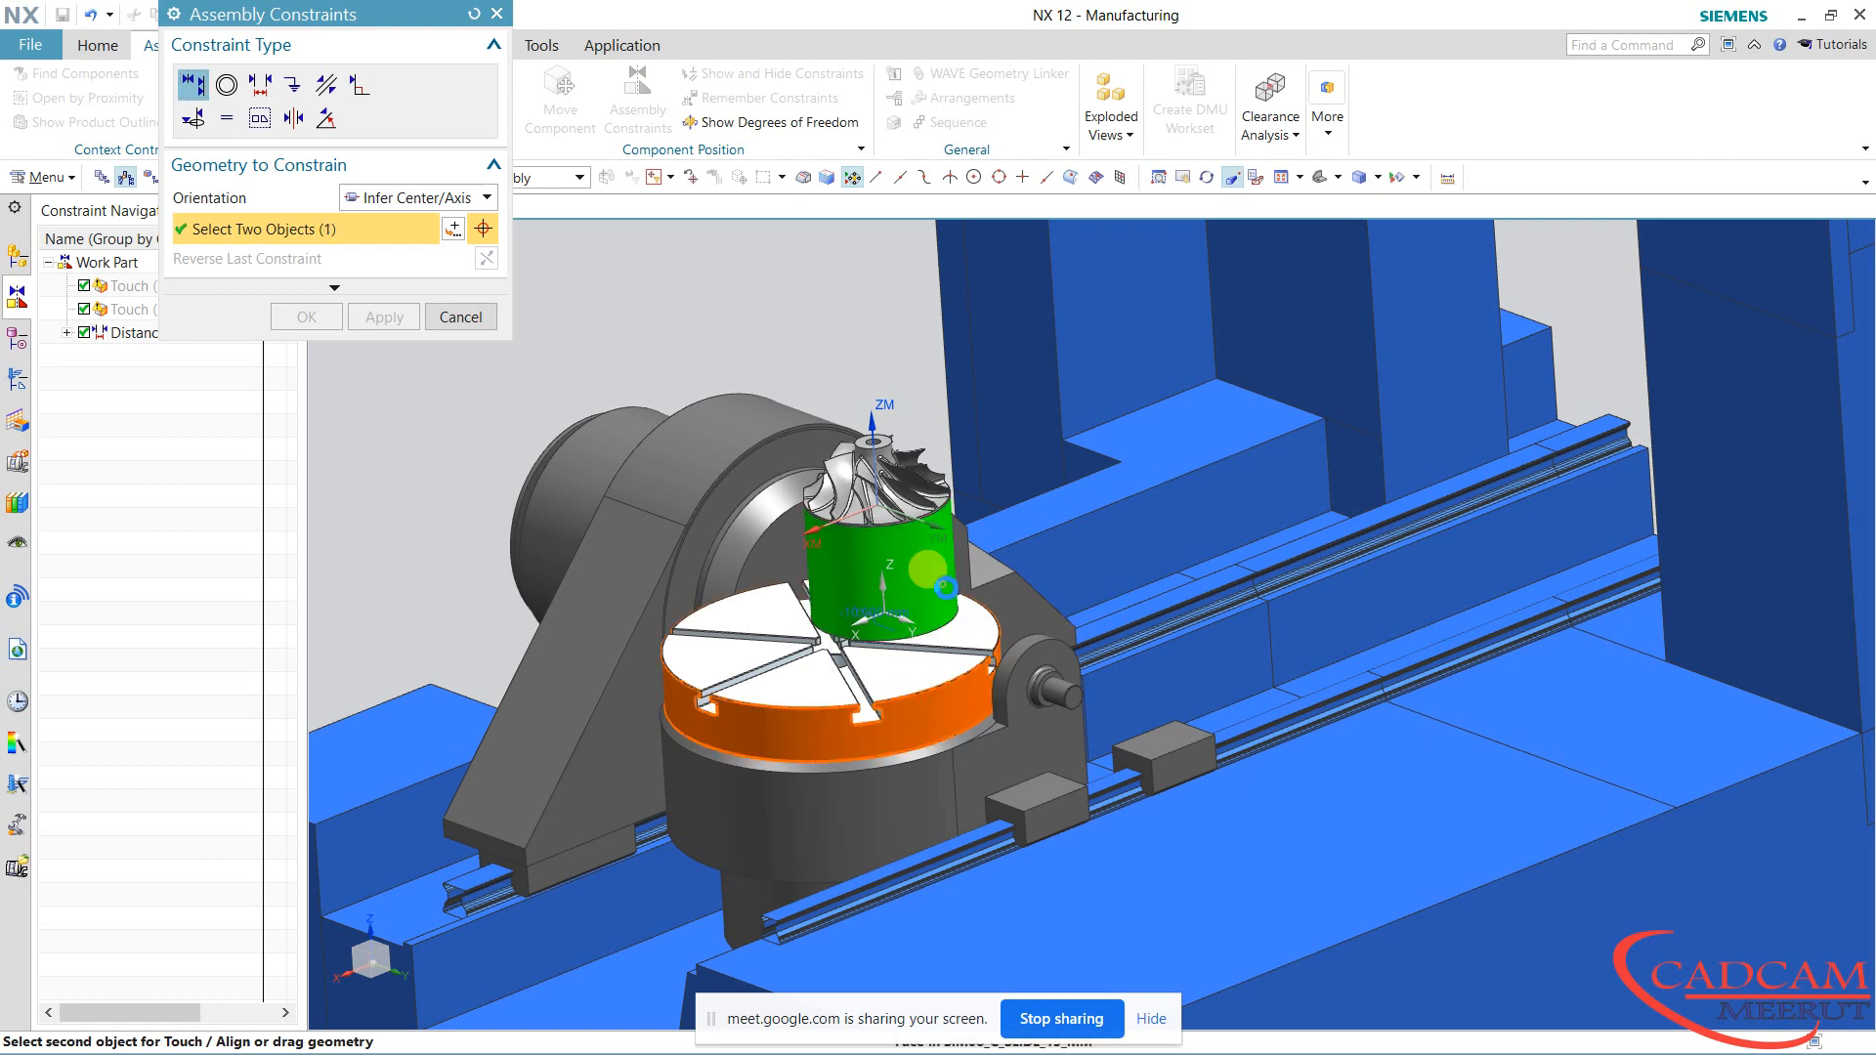
middle_click_drag(606, 567, 909, 619)
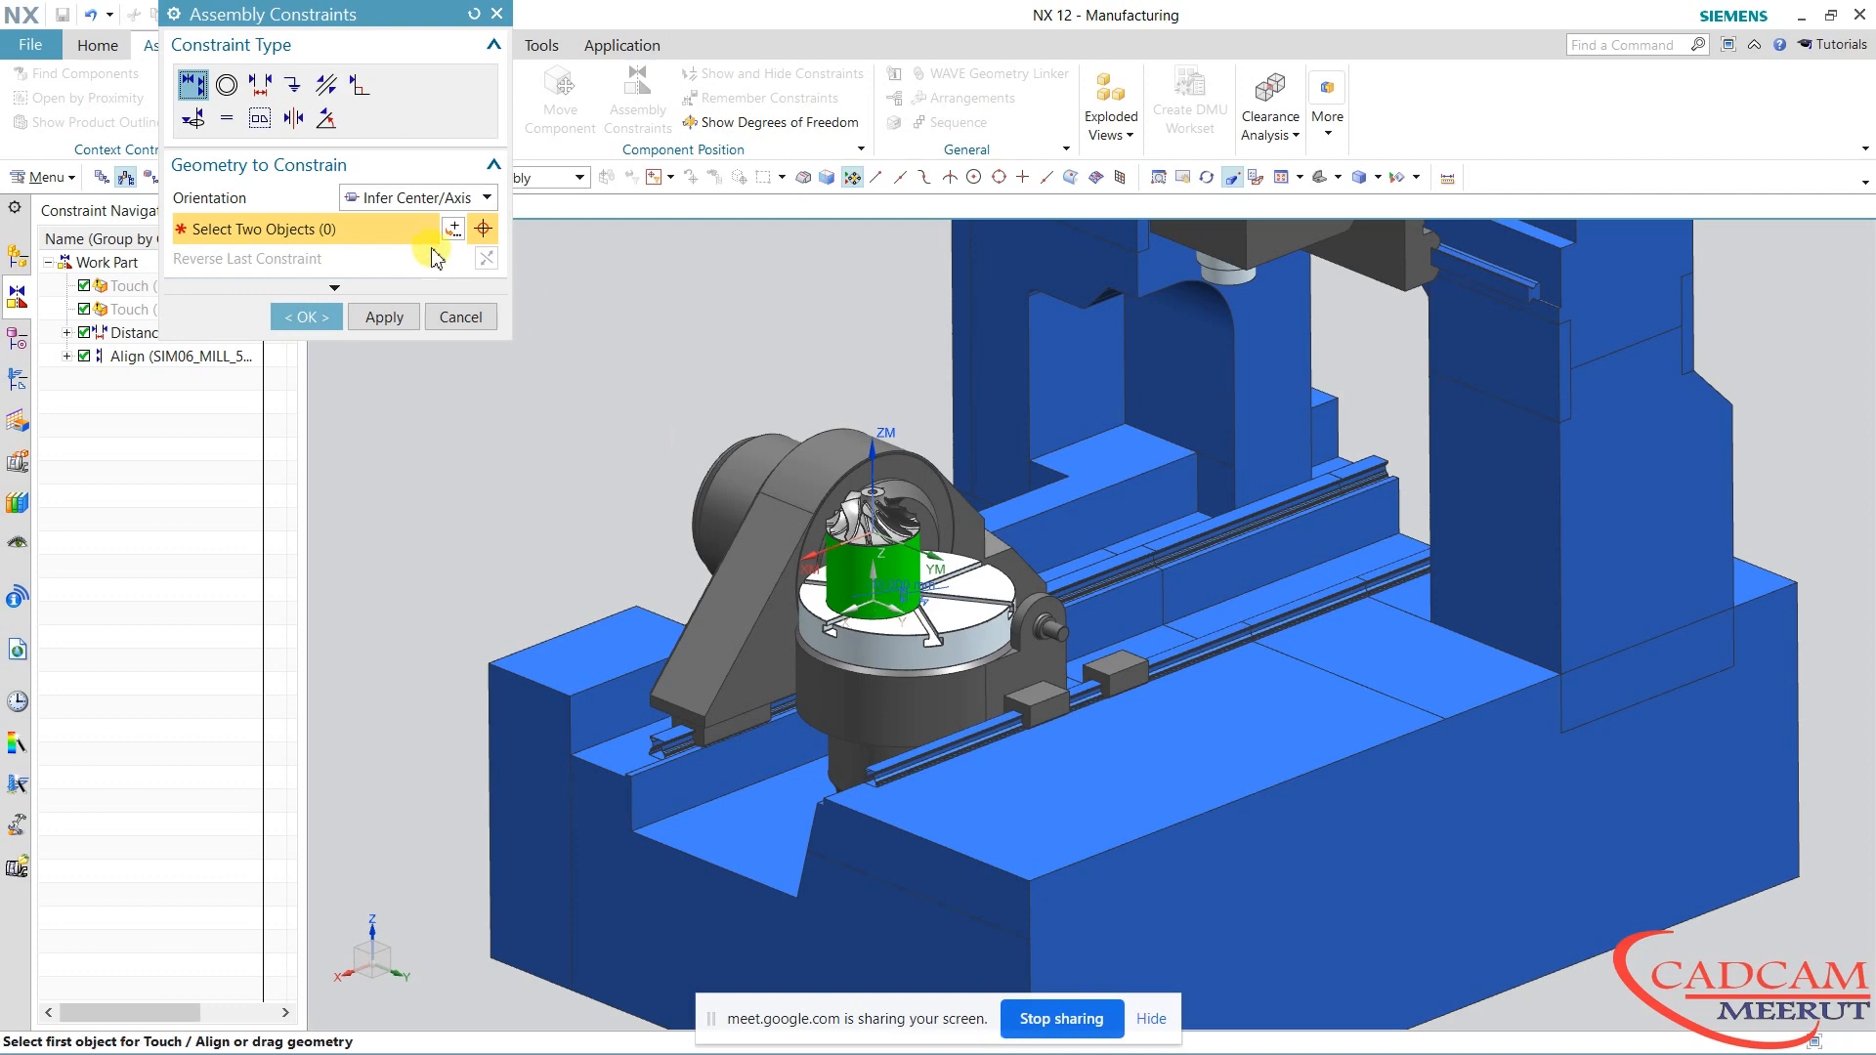
left_click(461, 318)
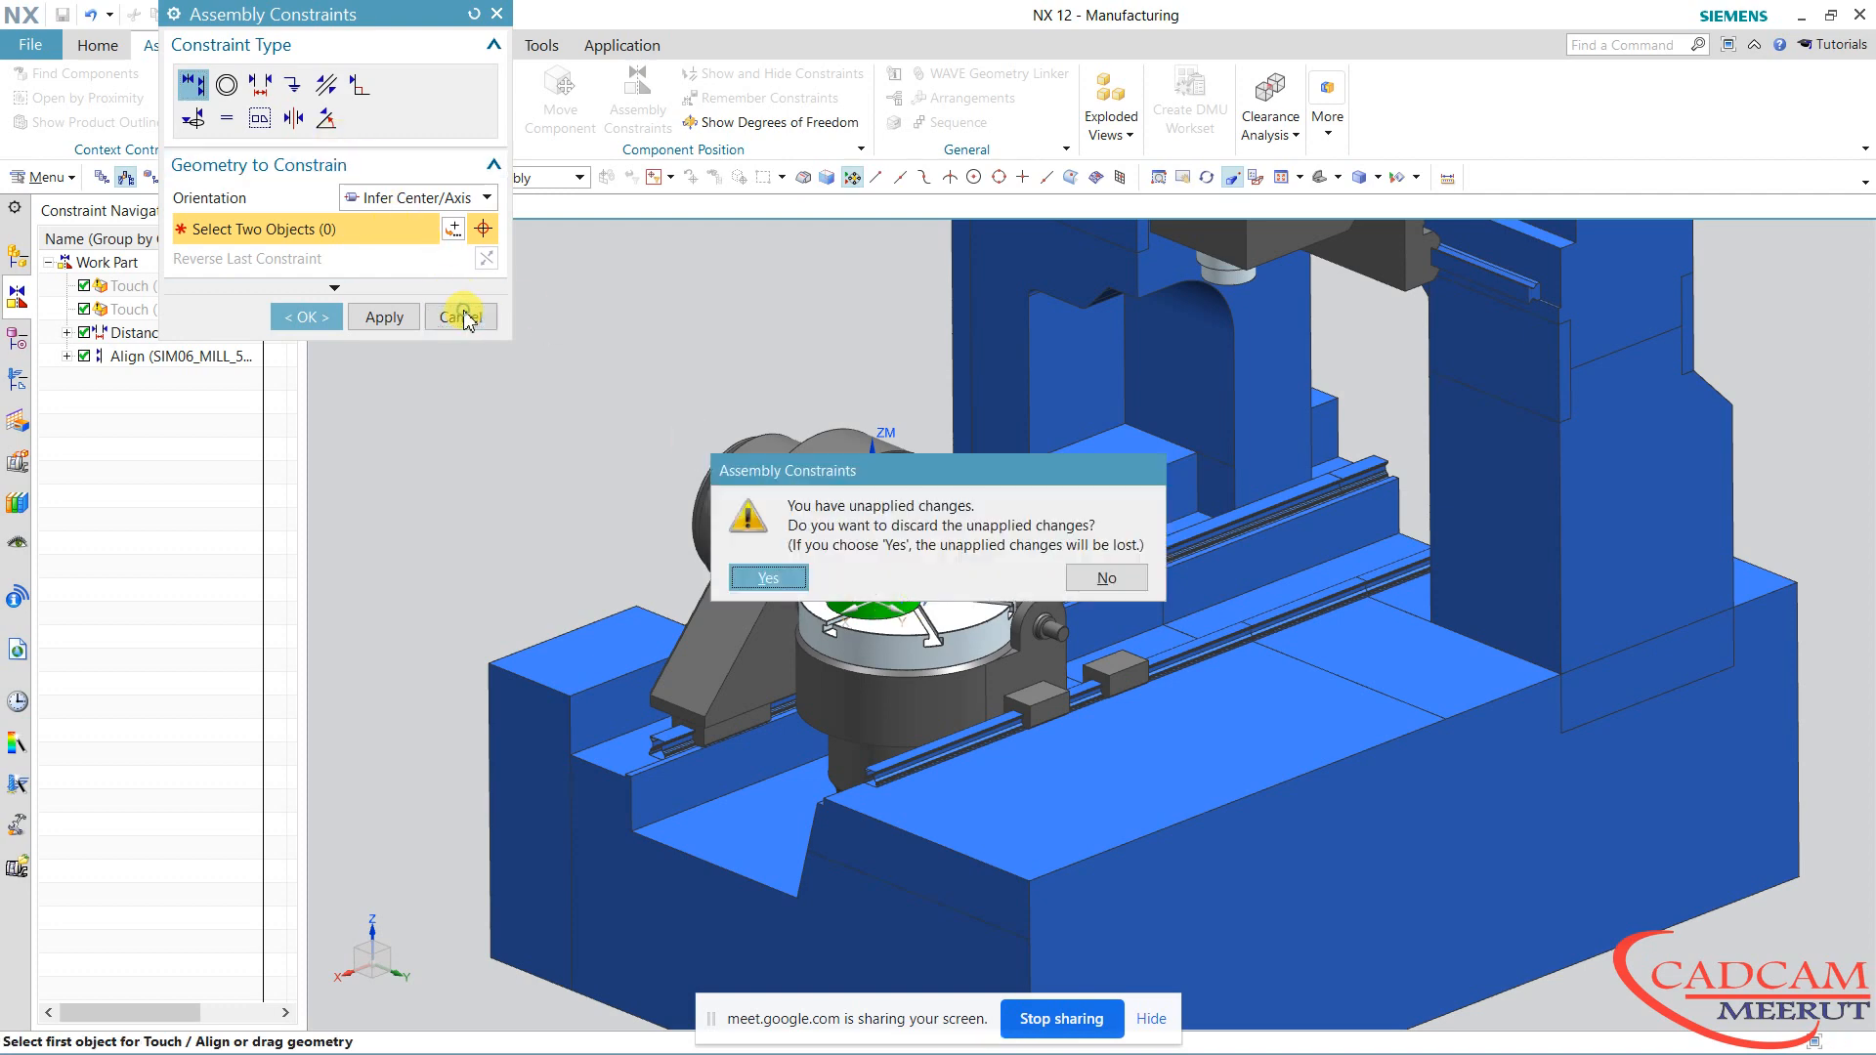
left_click(762, 587)
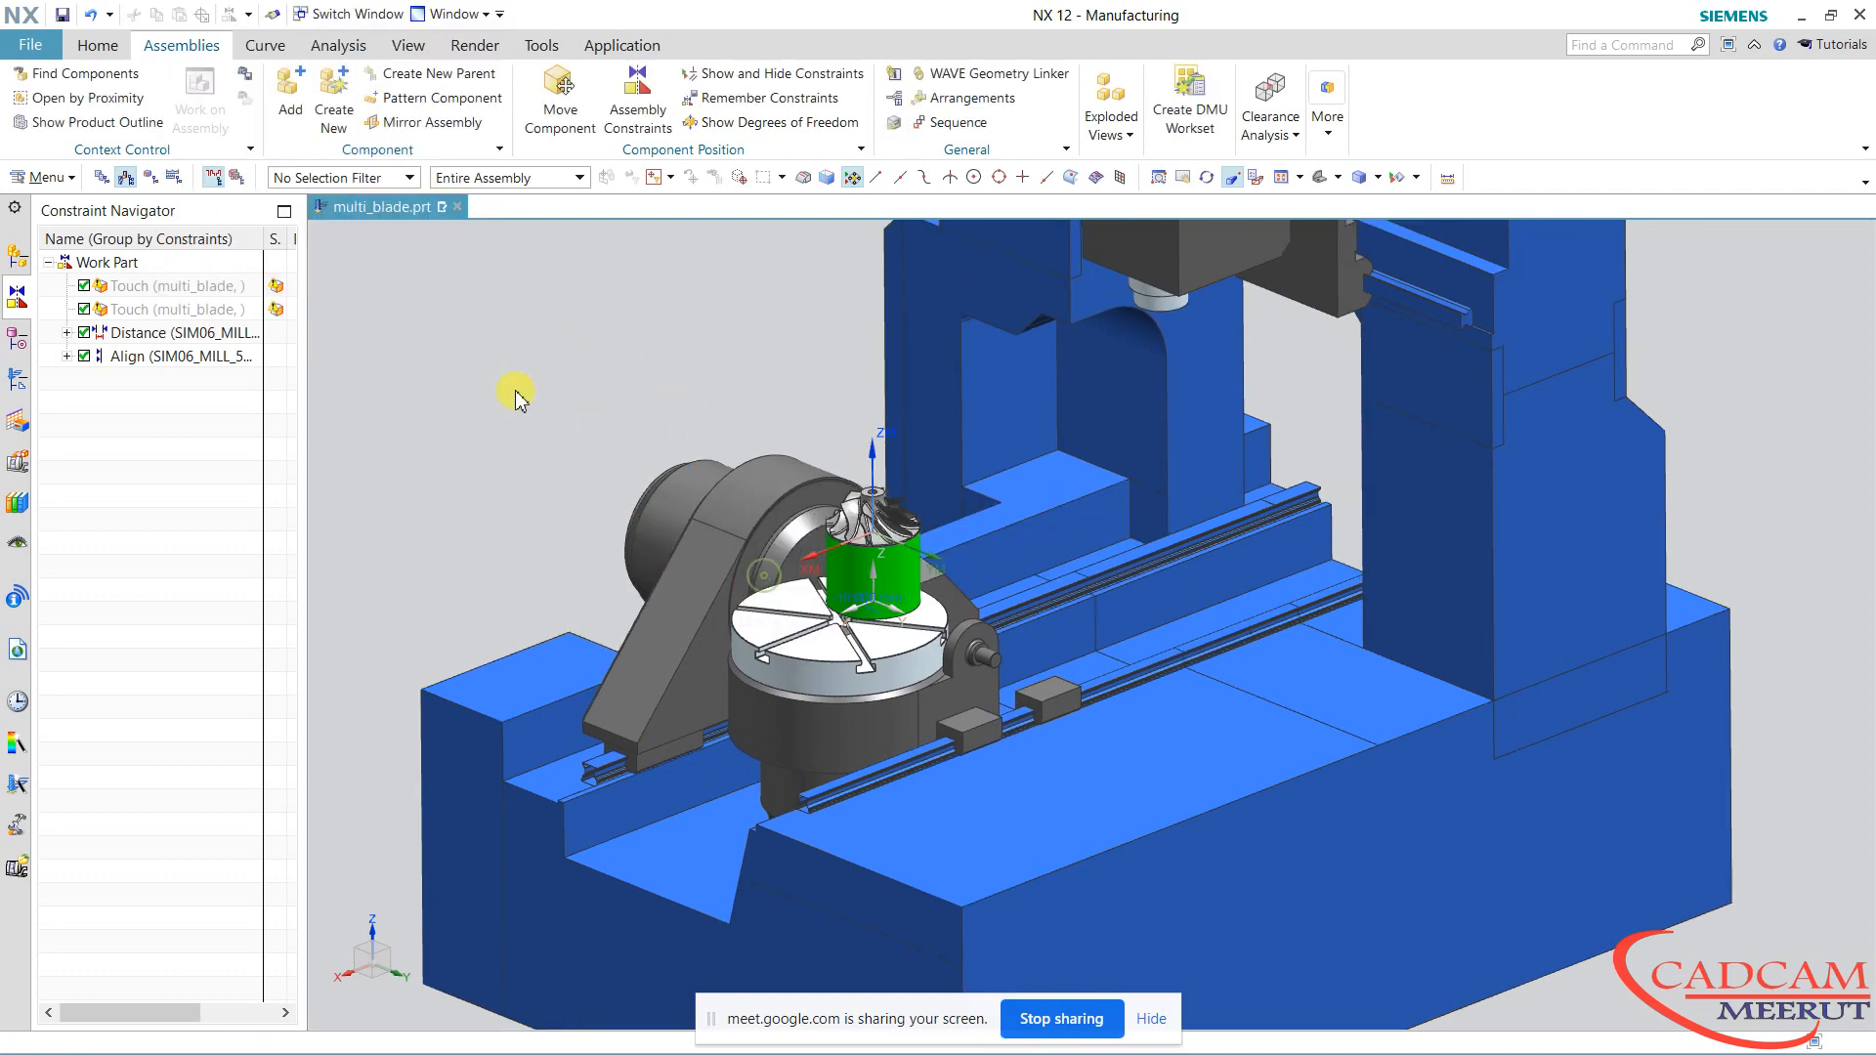
Try to apply a Concentric constraint between the rotary table's top outer edge and the impeller's top bore edge
left_click(637, 98)
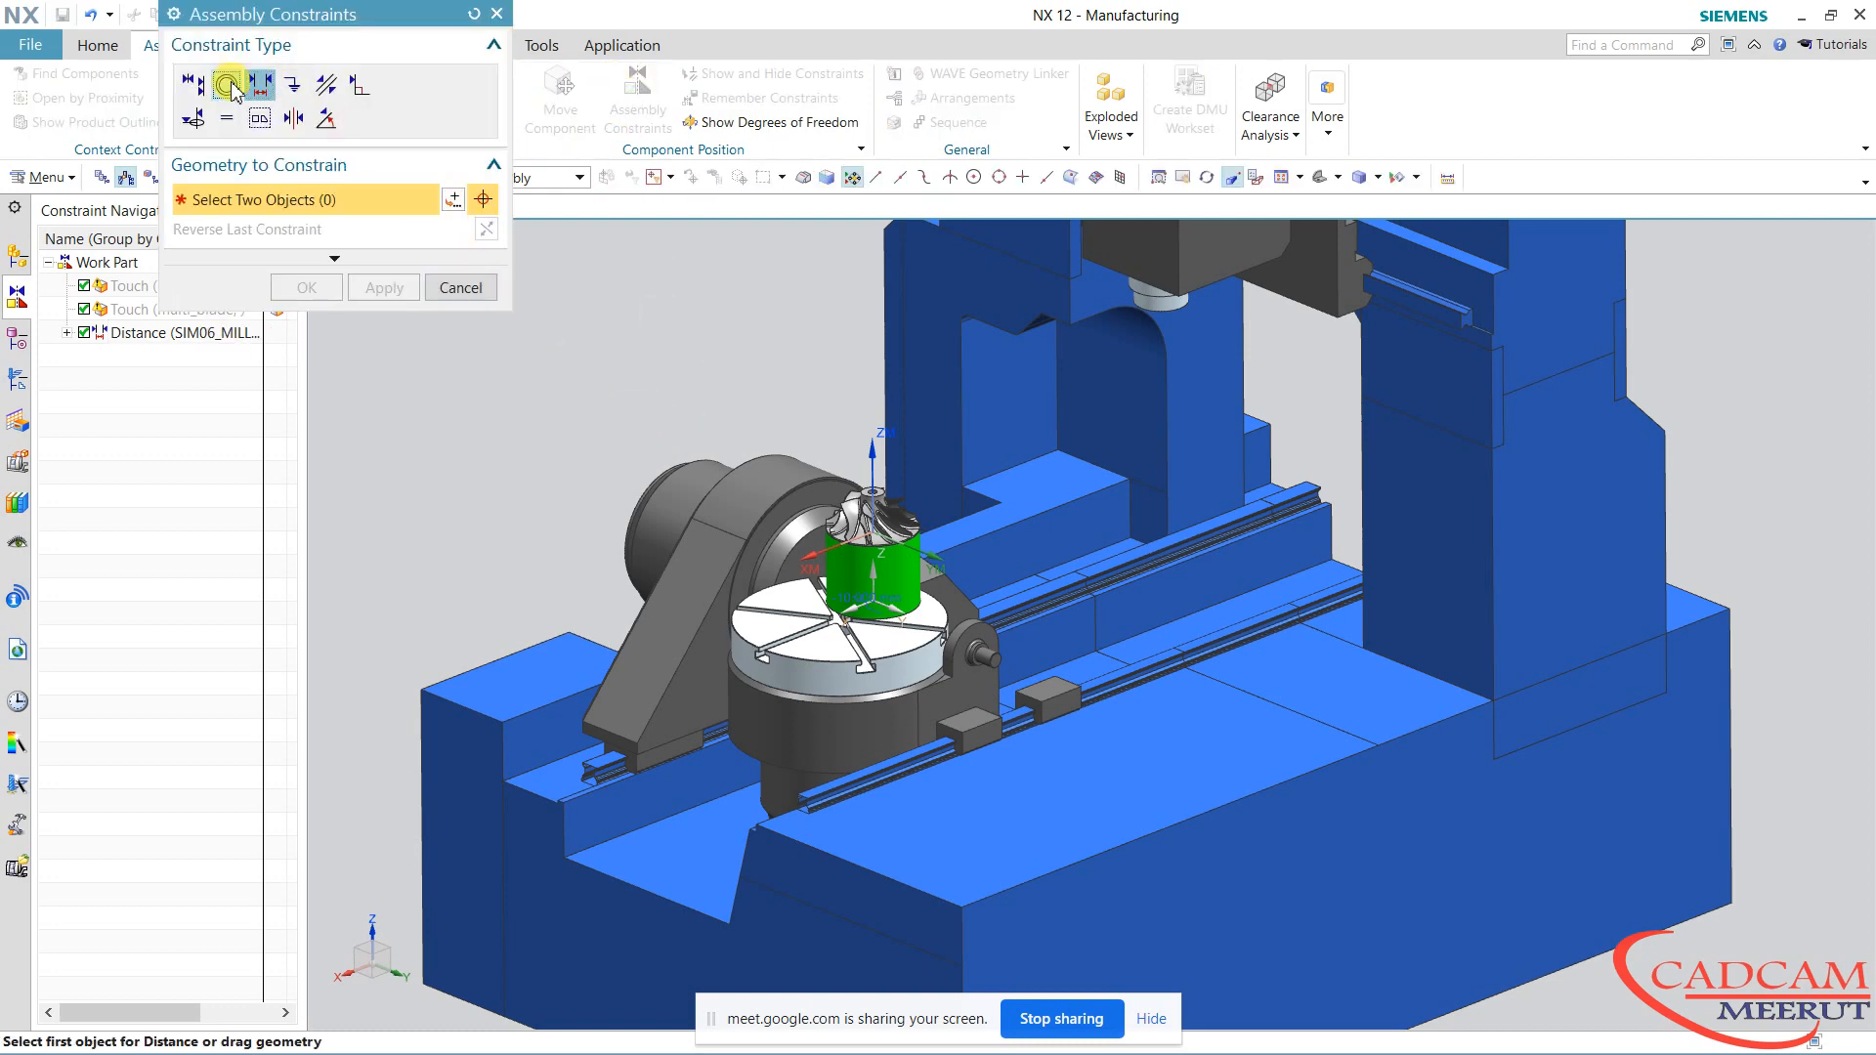
left_click(226, 85)
scroll(846, 620, "up", 5)
scroll(846, 620, "up", 6)
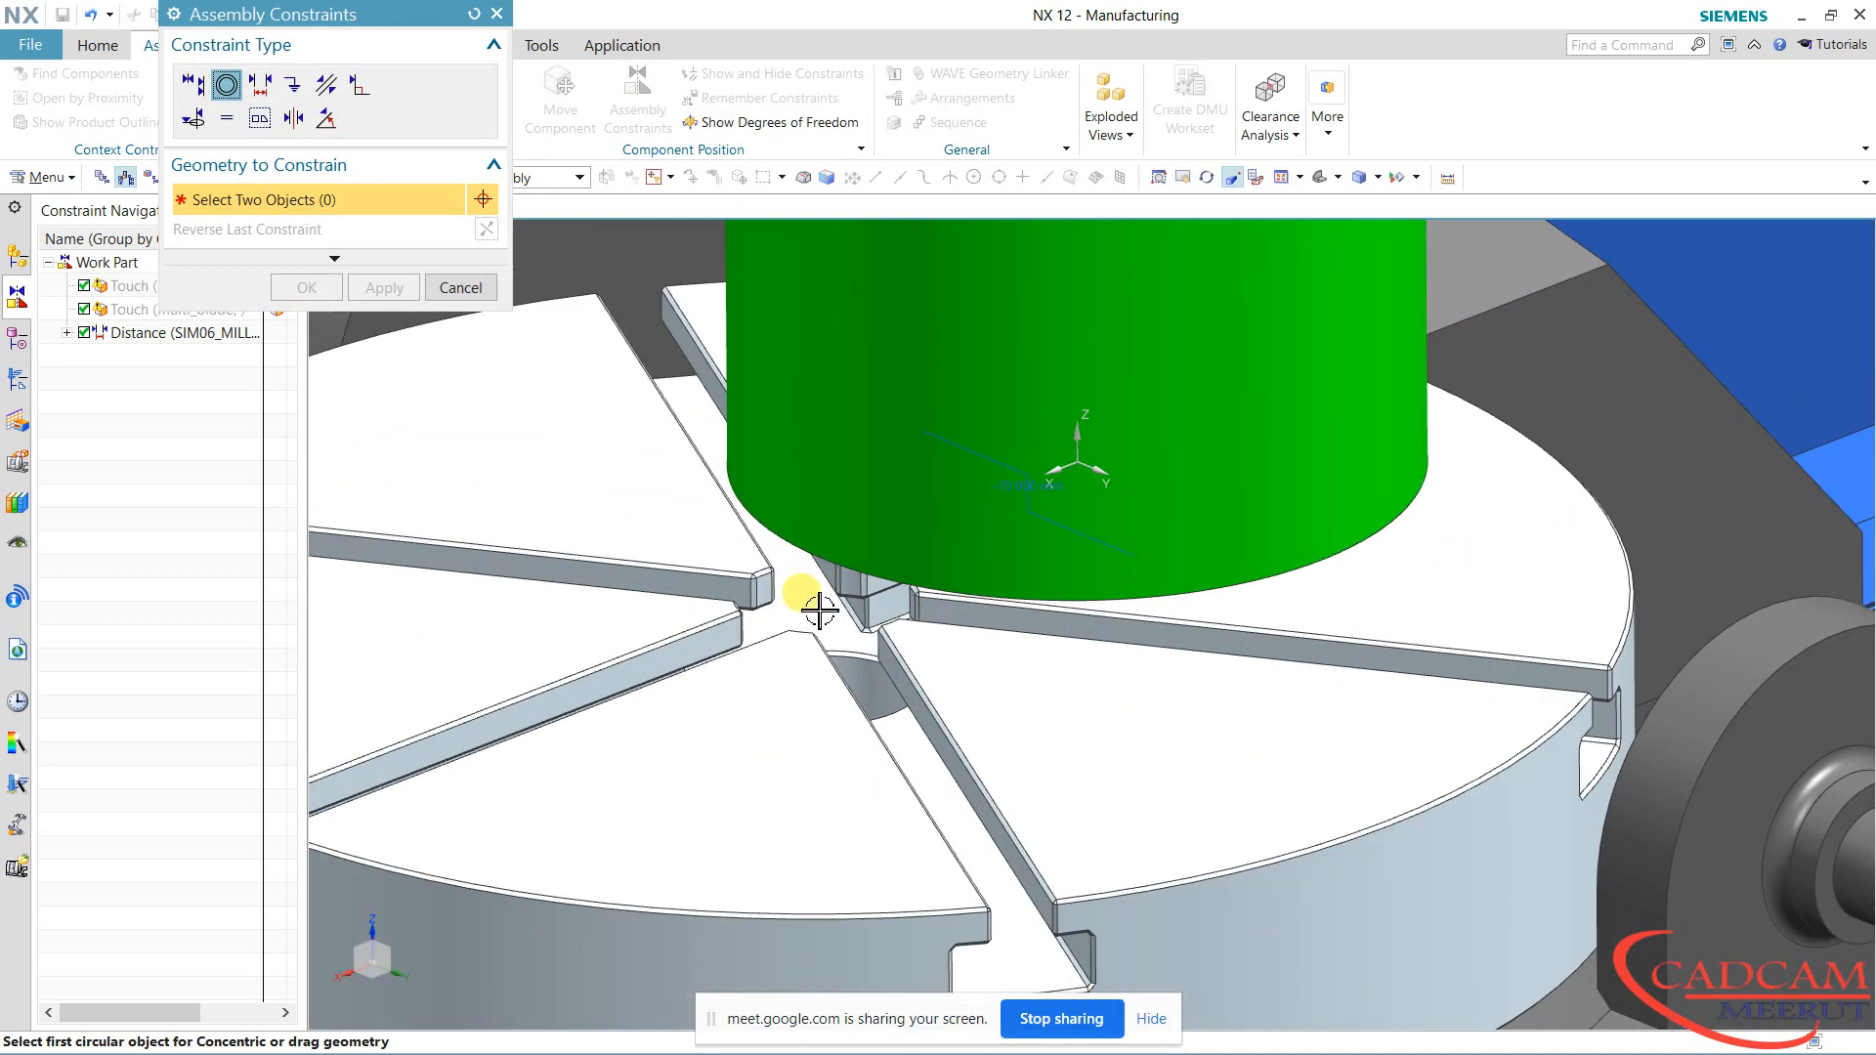
scroll(787, 649, "down", 10)
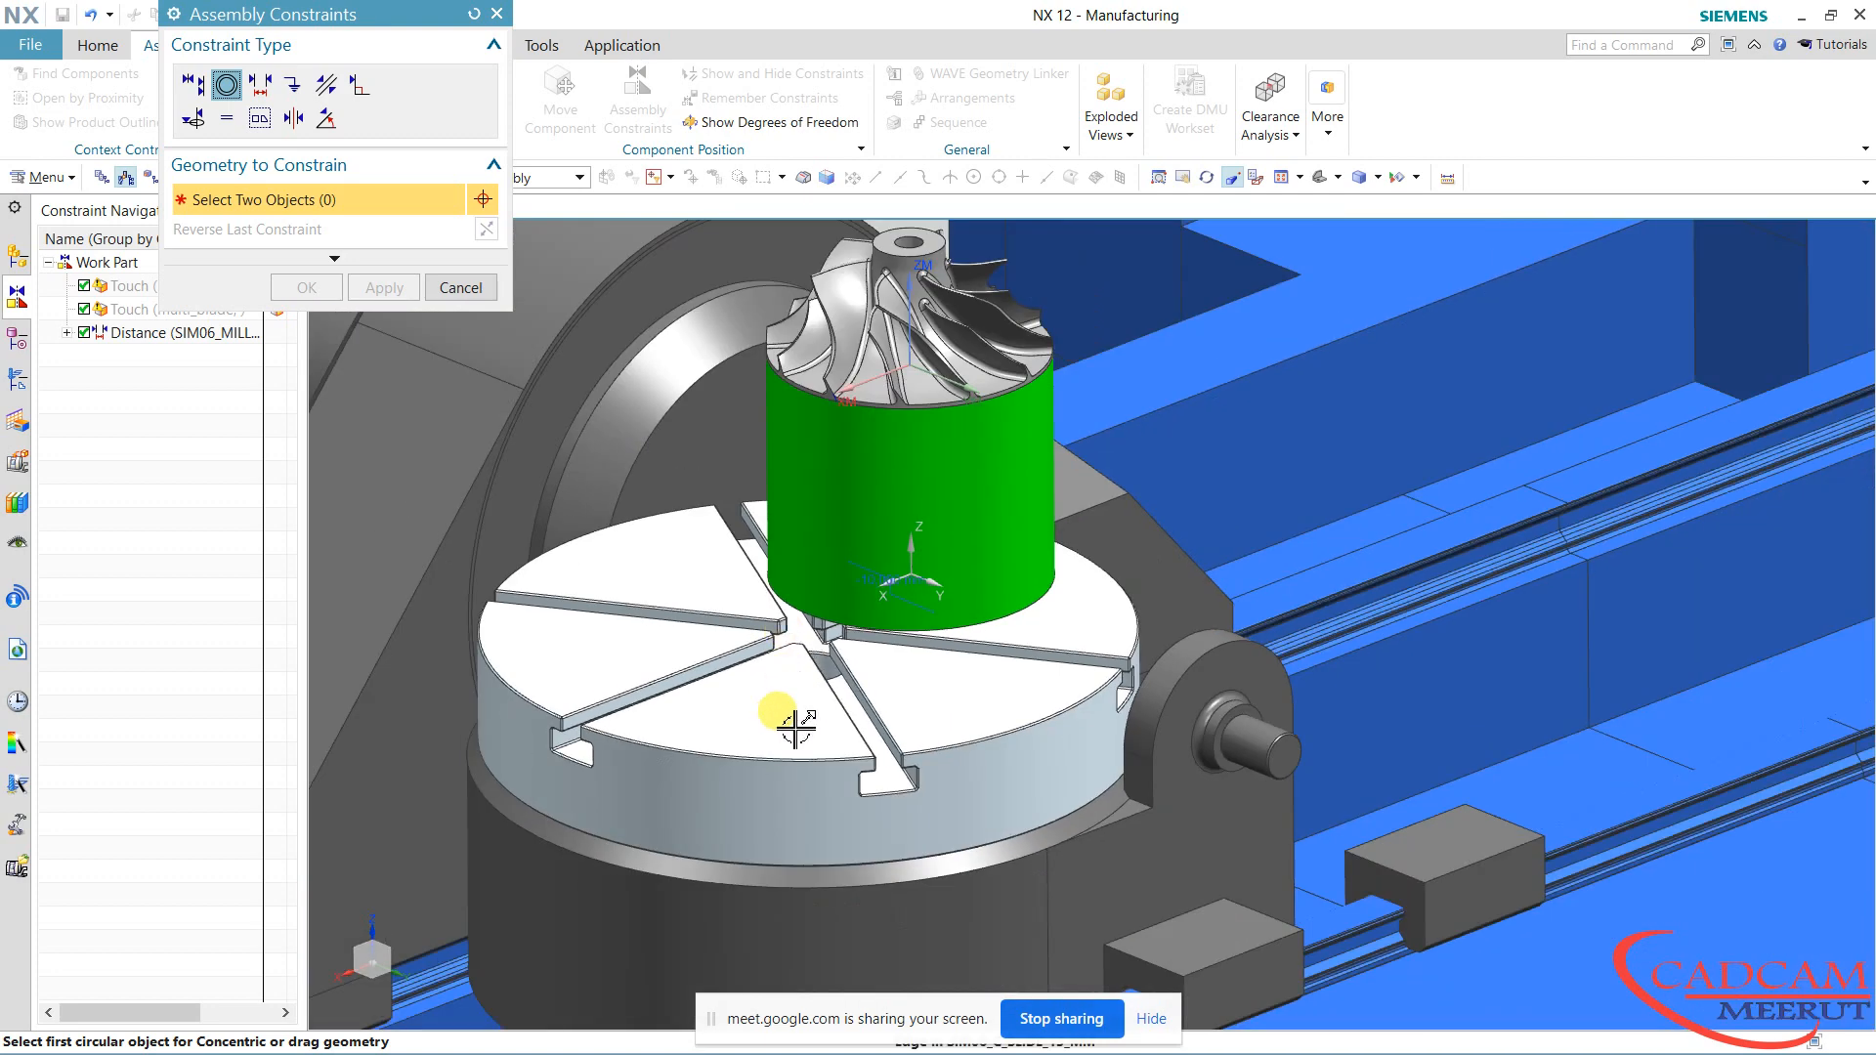
left_click(788, 761)
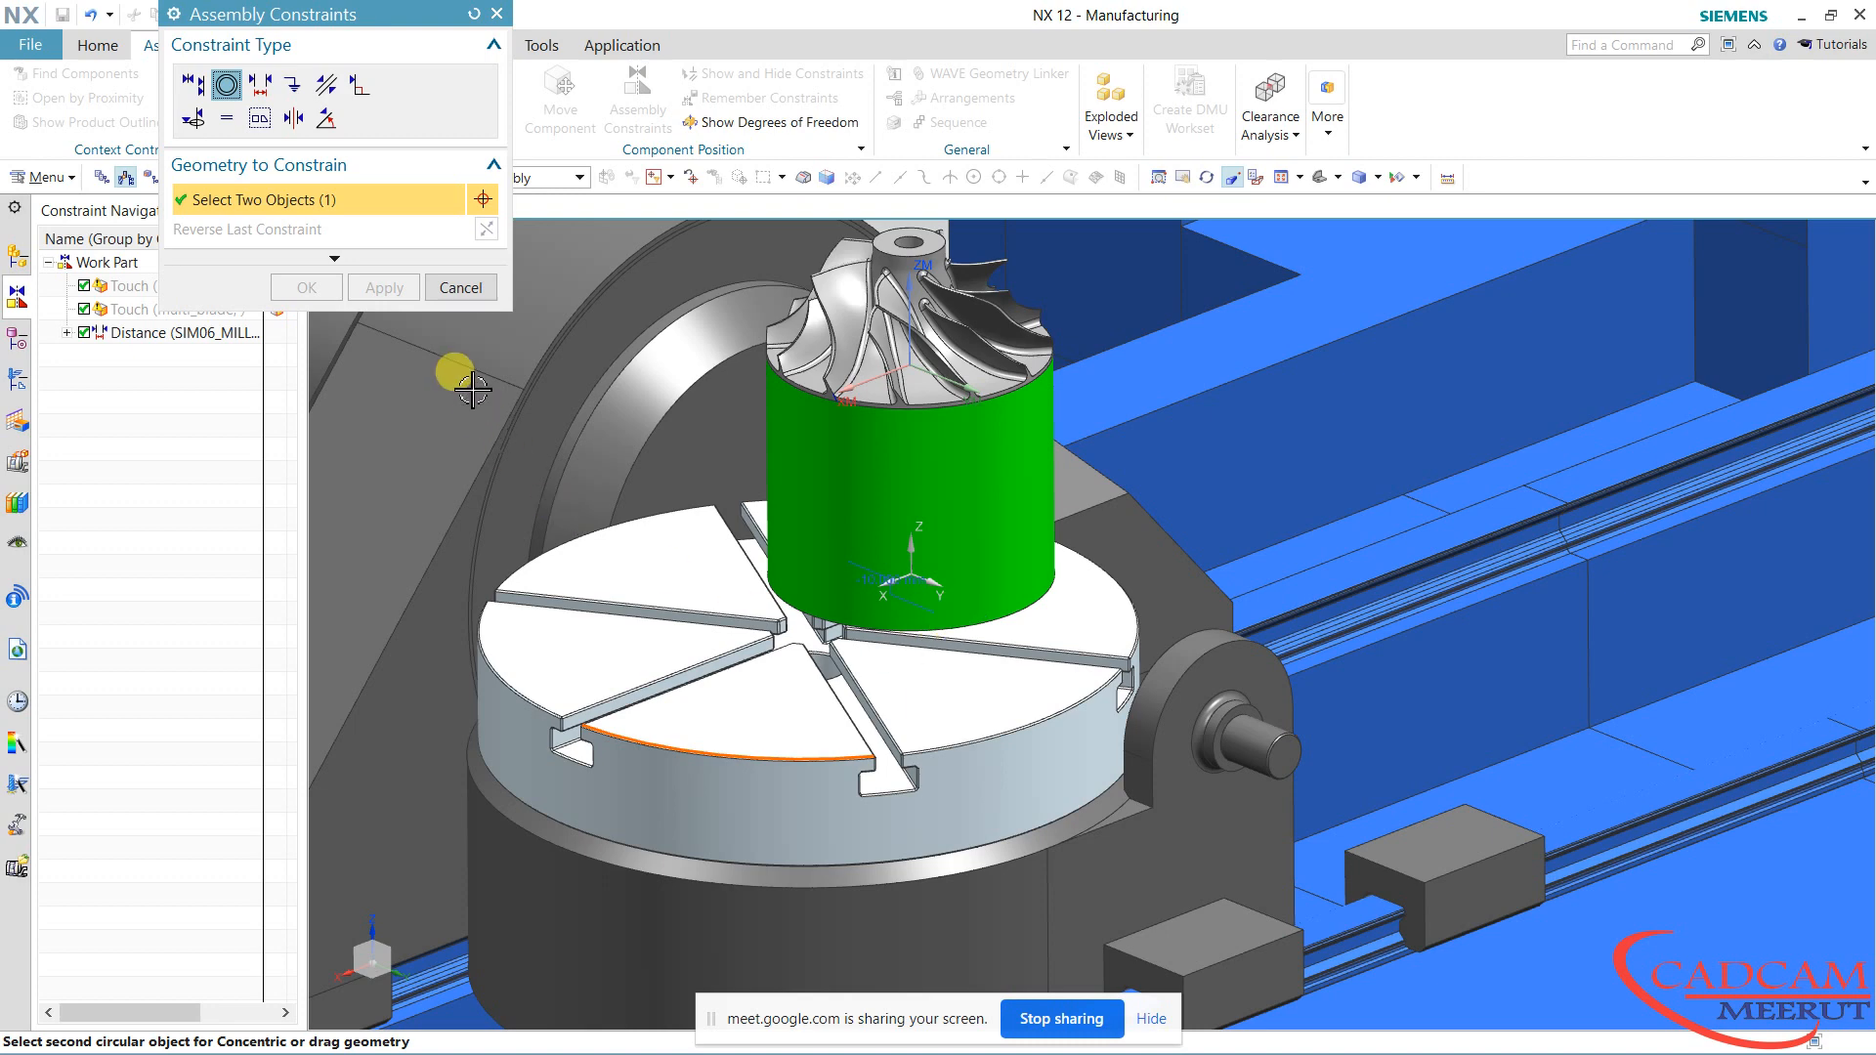
mouse_move(665, 561)
middle_mouse_down()
mouse_move(658, 519)
mouse_move(645, 555)
mouse_move(674, 566)
middle_mouse_up()
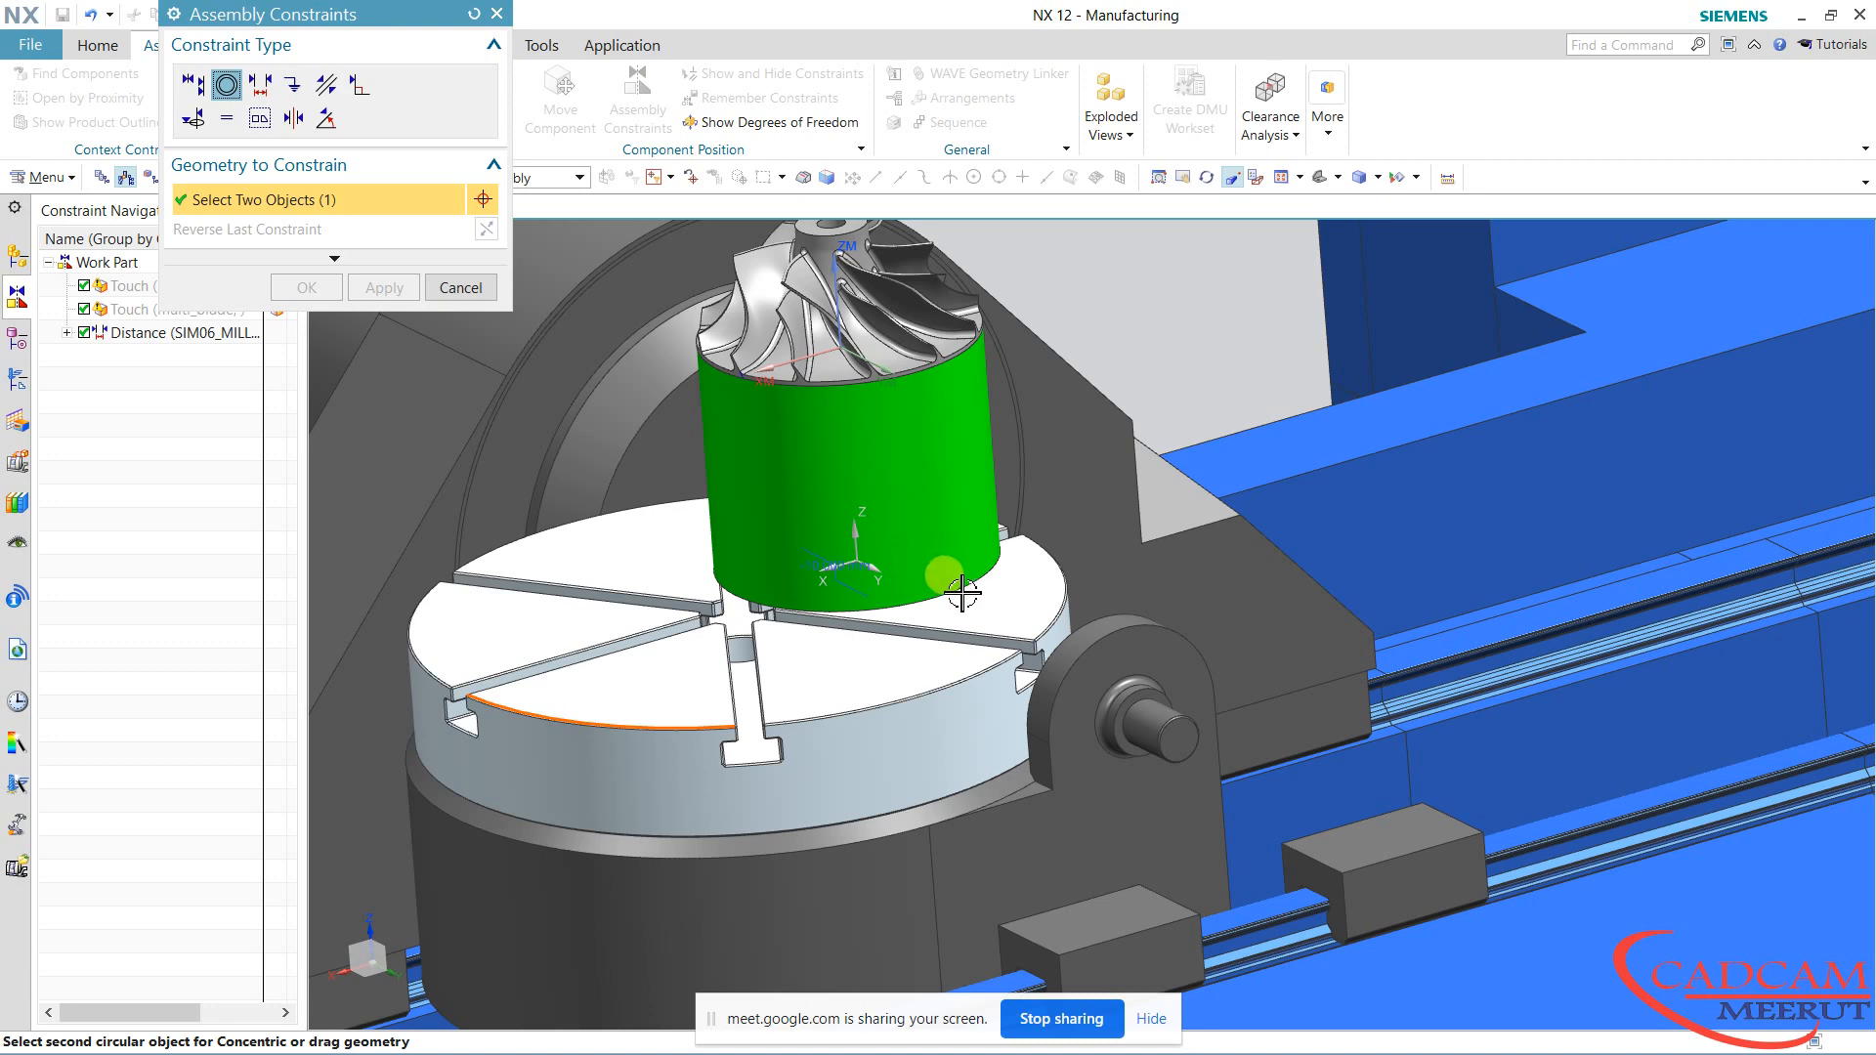
middle_click_drag(960, 593, 938, 540)
middle_click_drag(846, 465, 831, 465)
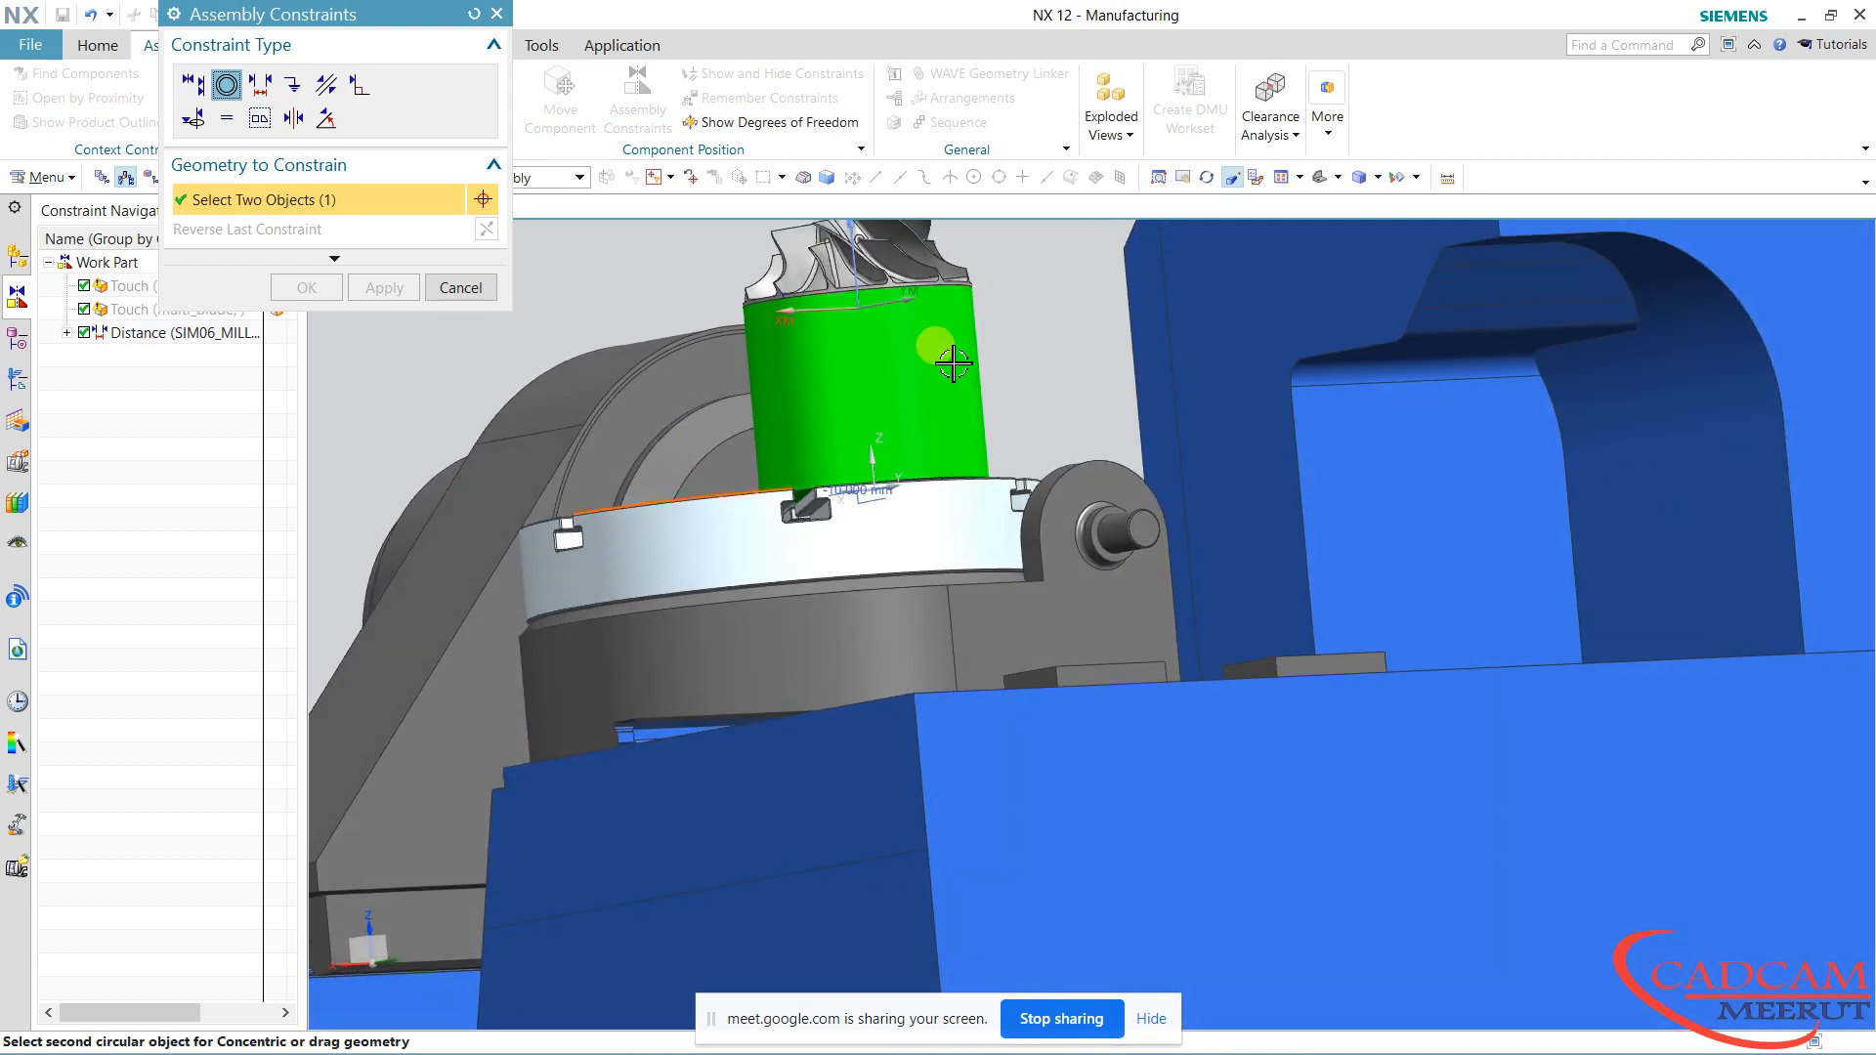
middle_click_drag(1071, 365, 1015, 443)
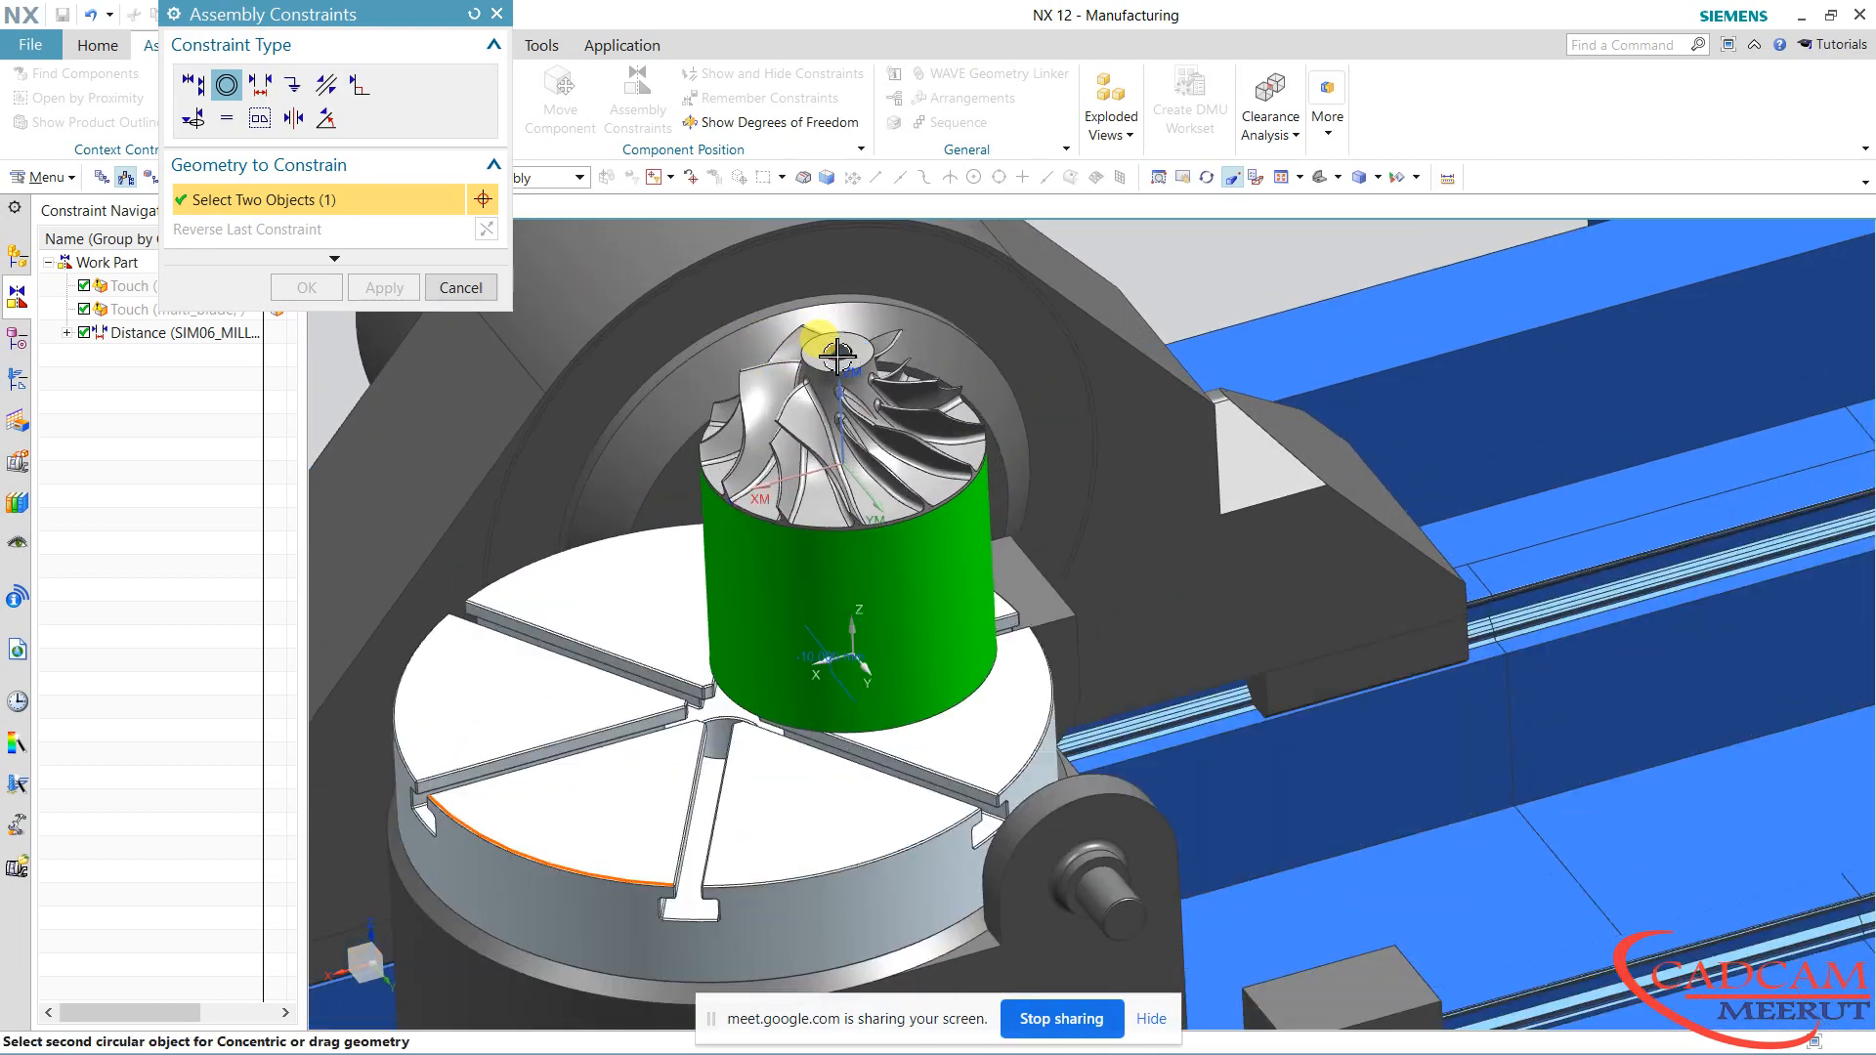
scroll(840, 351, "up", 3)
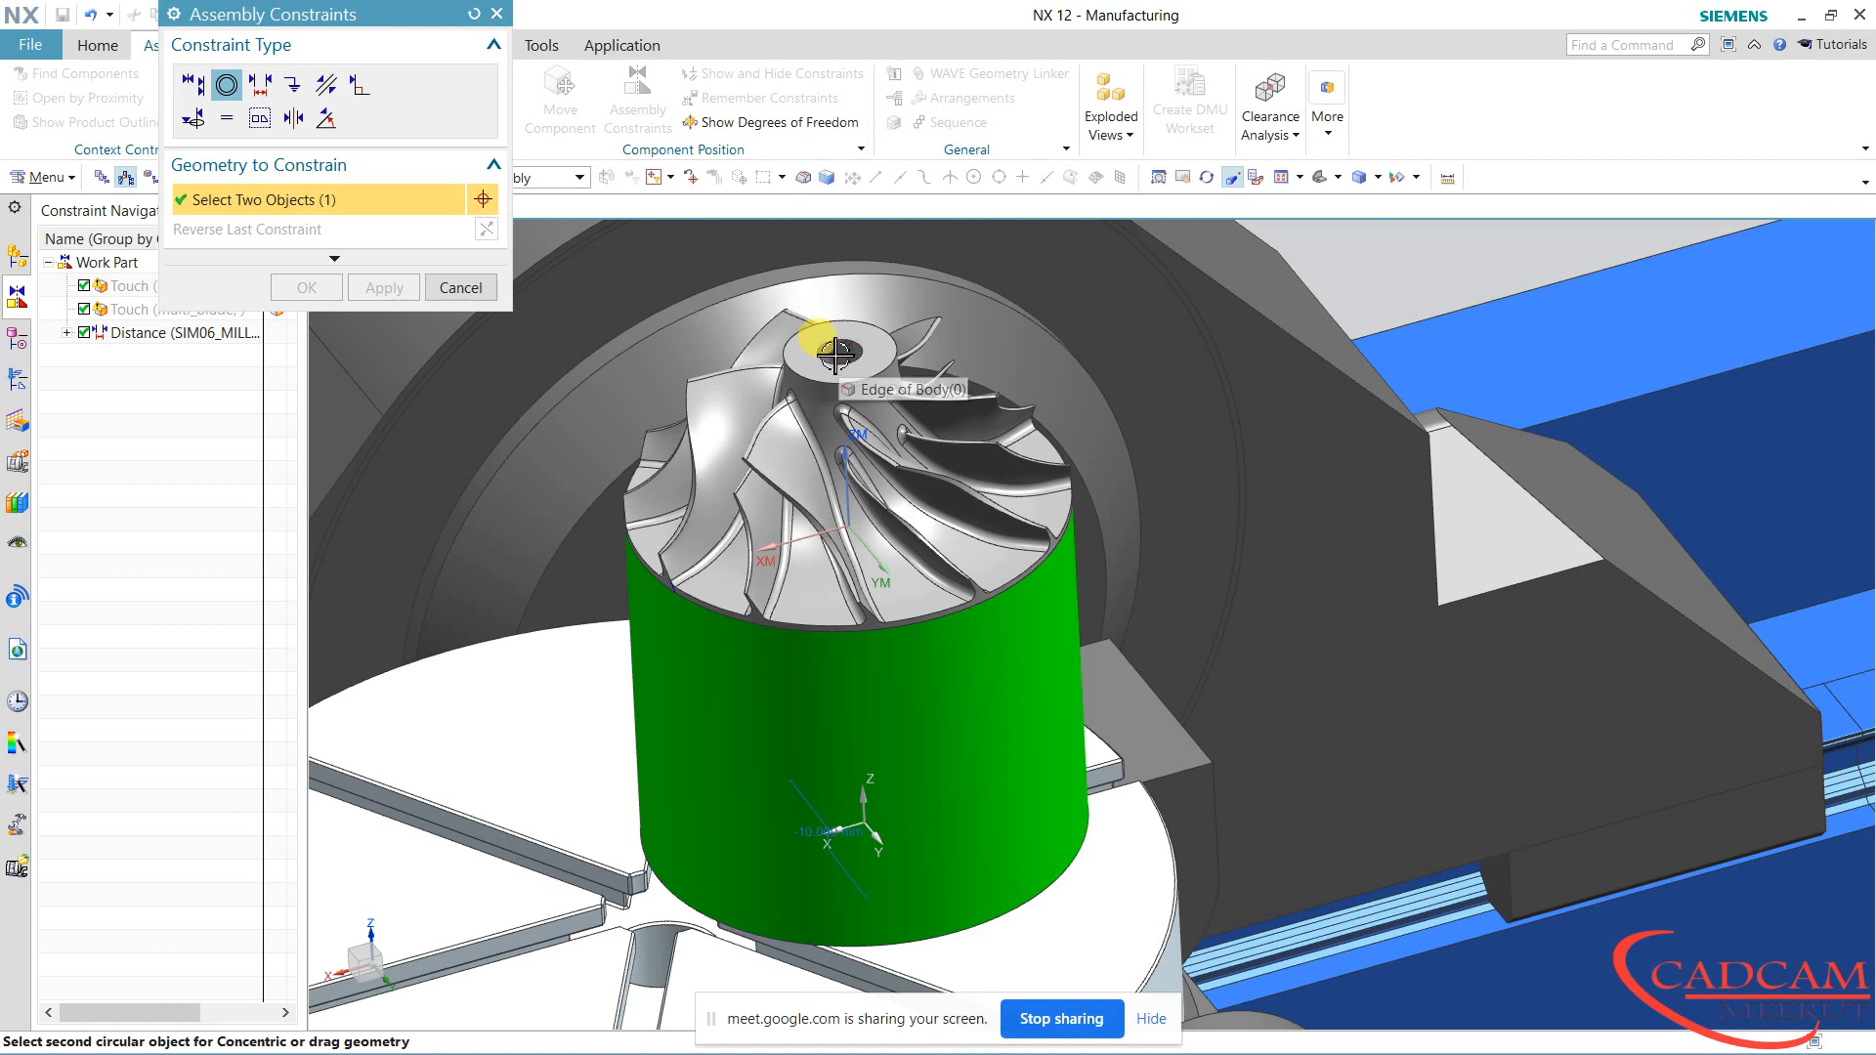
left_click(828, 350)
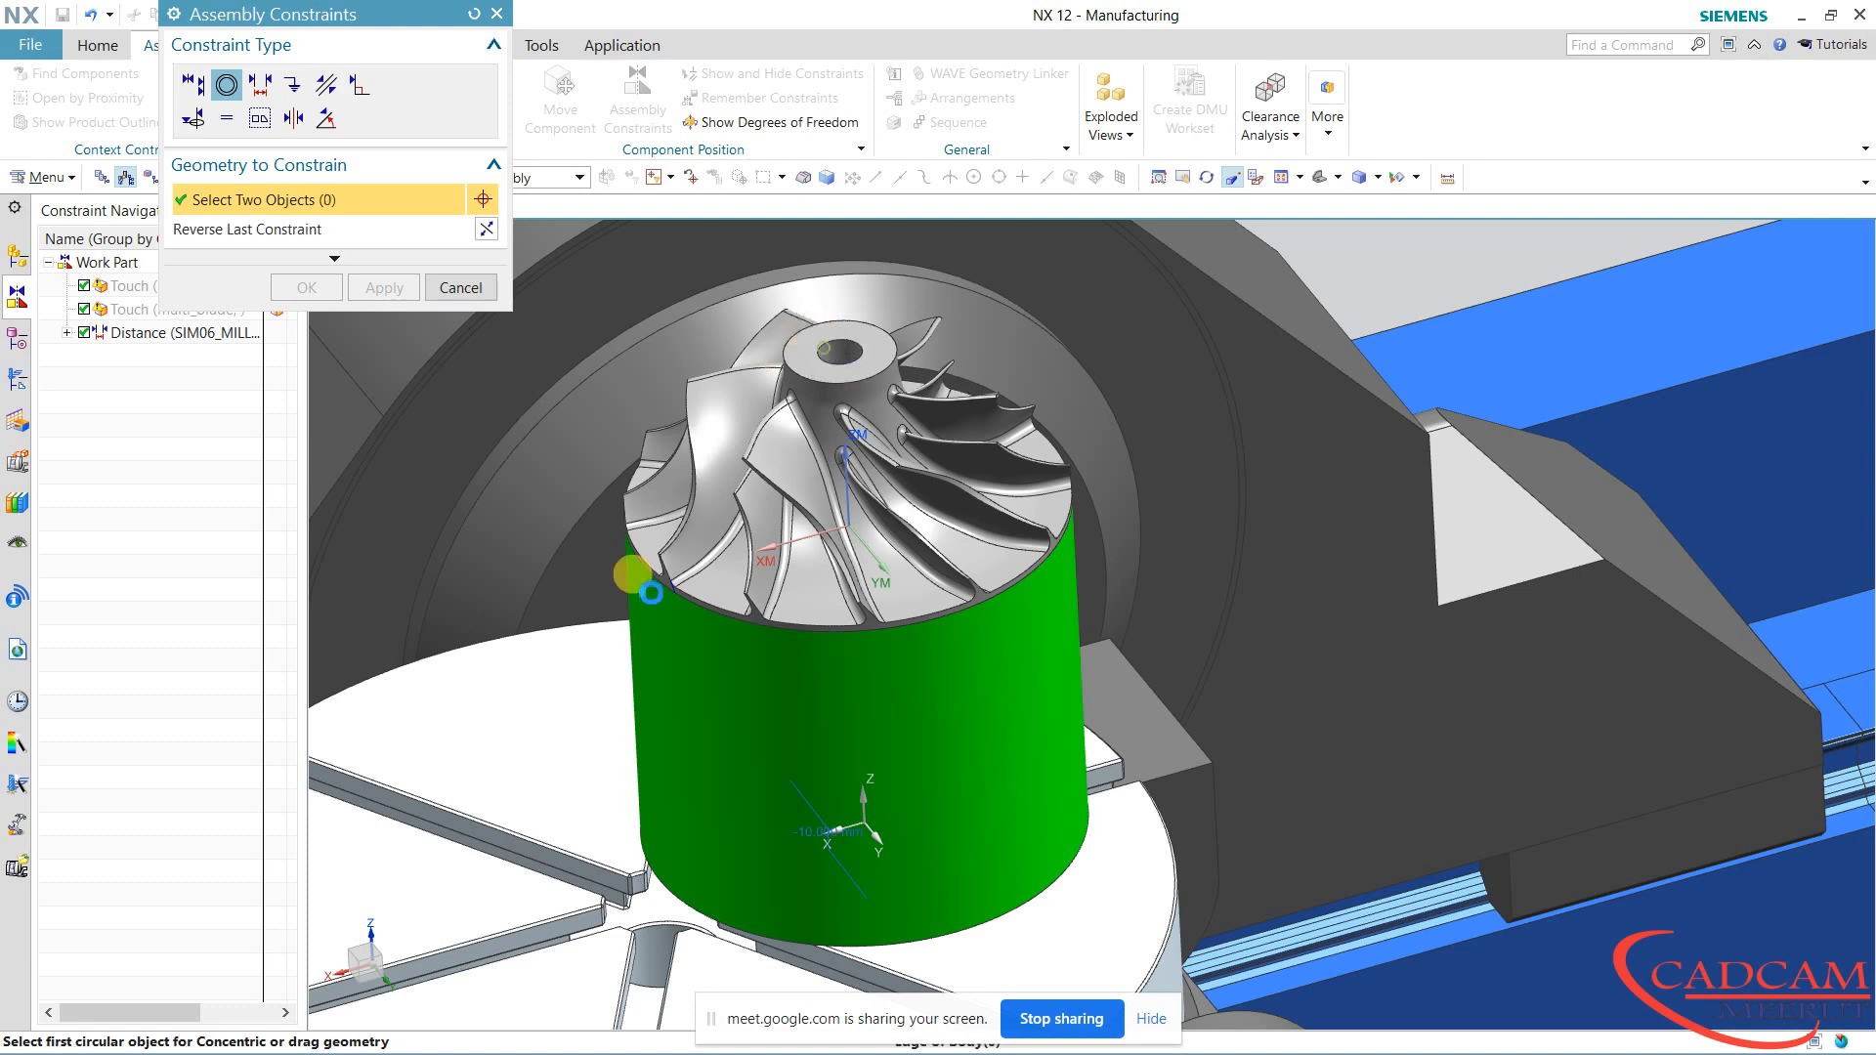
left_click(461, 290)
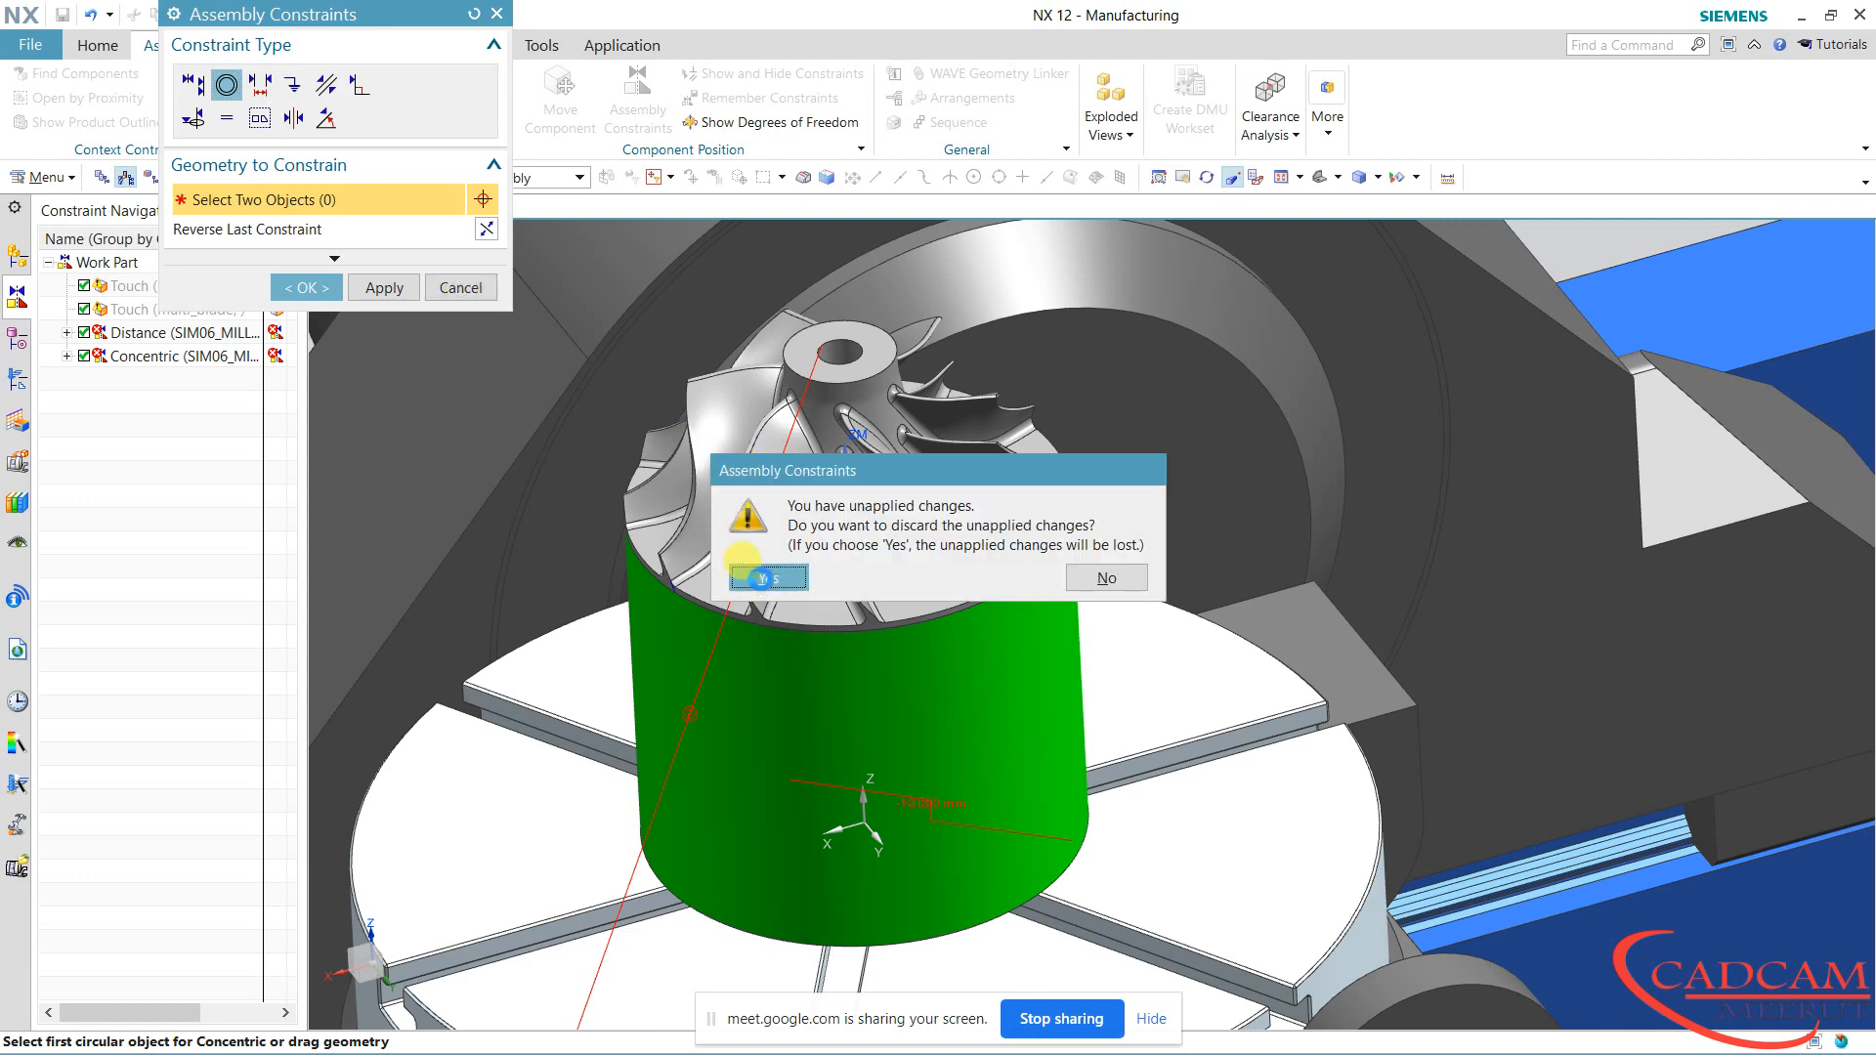
left_click(768, 577)
middle_click_drag(712, 909, 659, 936)
scroll(659, 936, "down", 4)
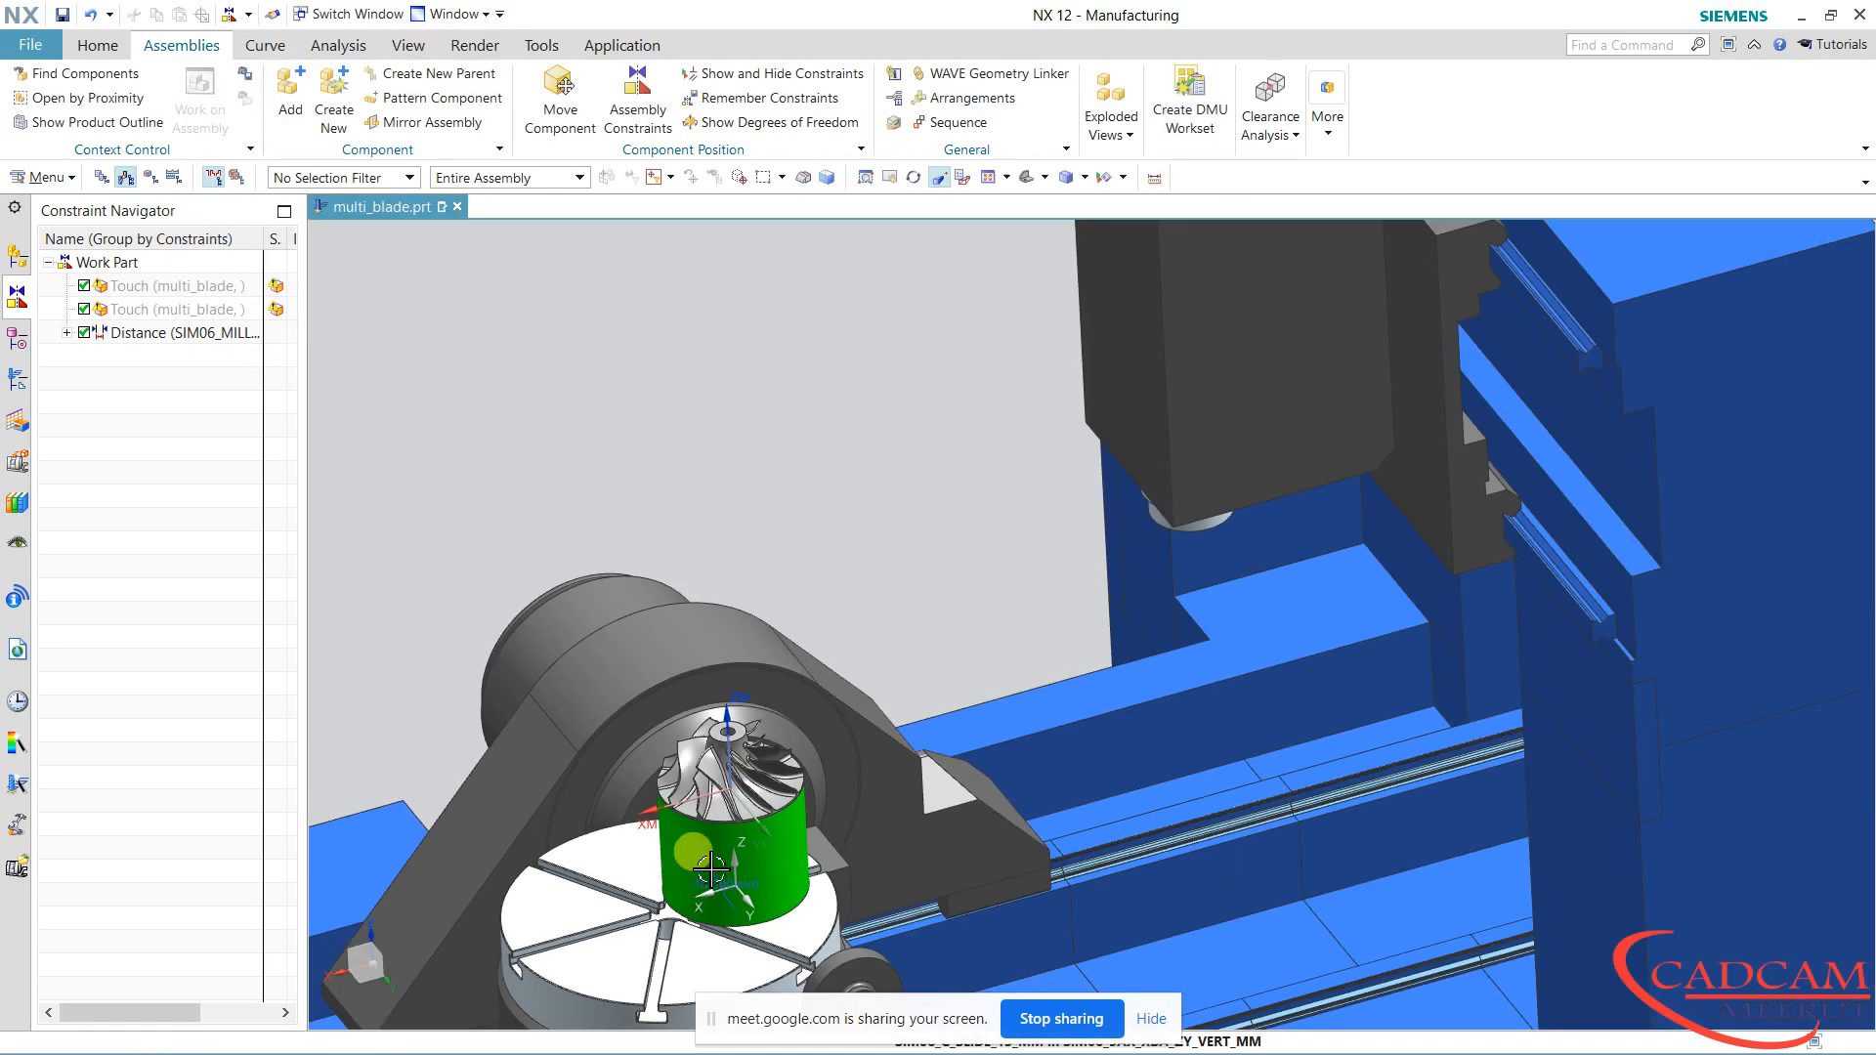
middle_click_drag(820, 807, 918, 502, "shift")
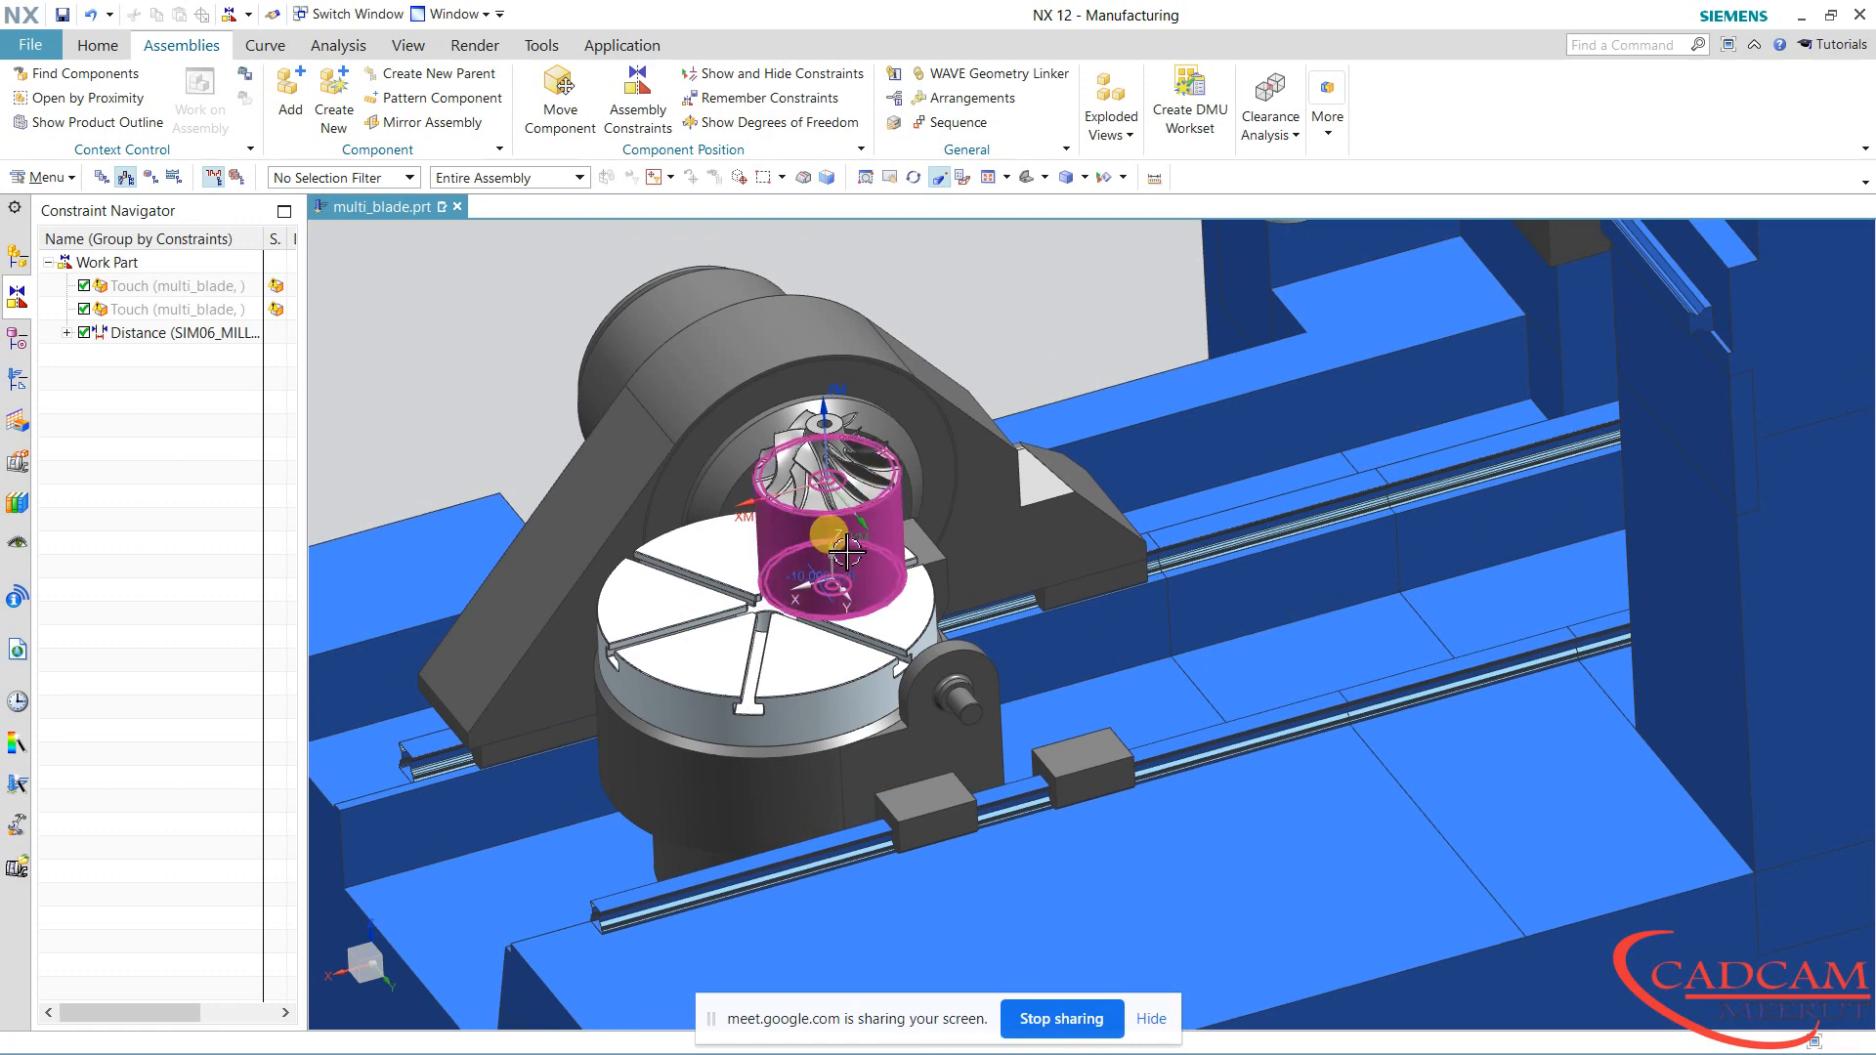
scroll(828, 576, "up", 2)
left_click(830, 579)
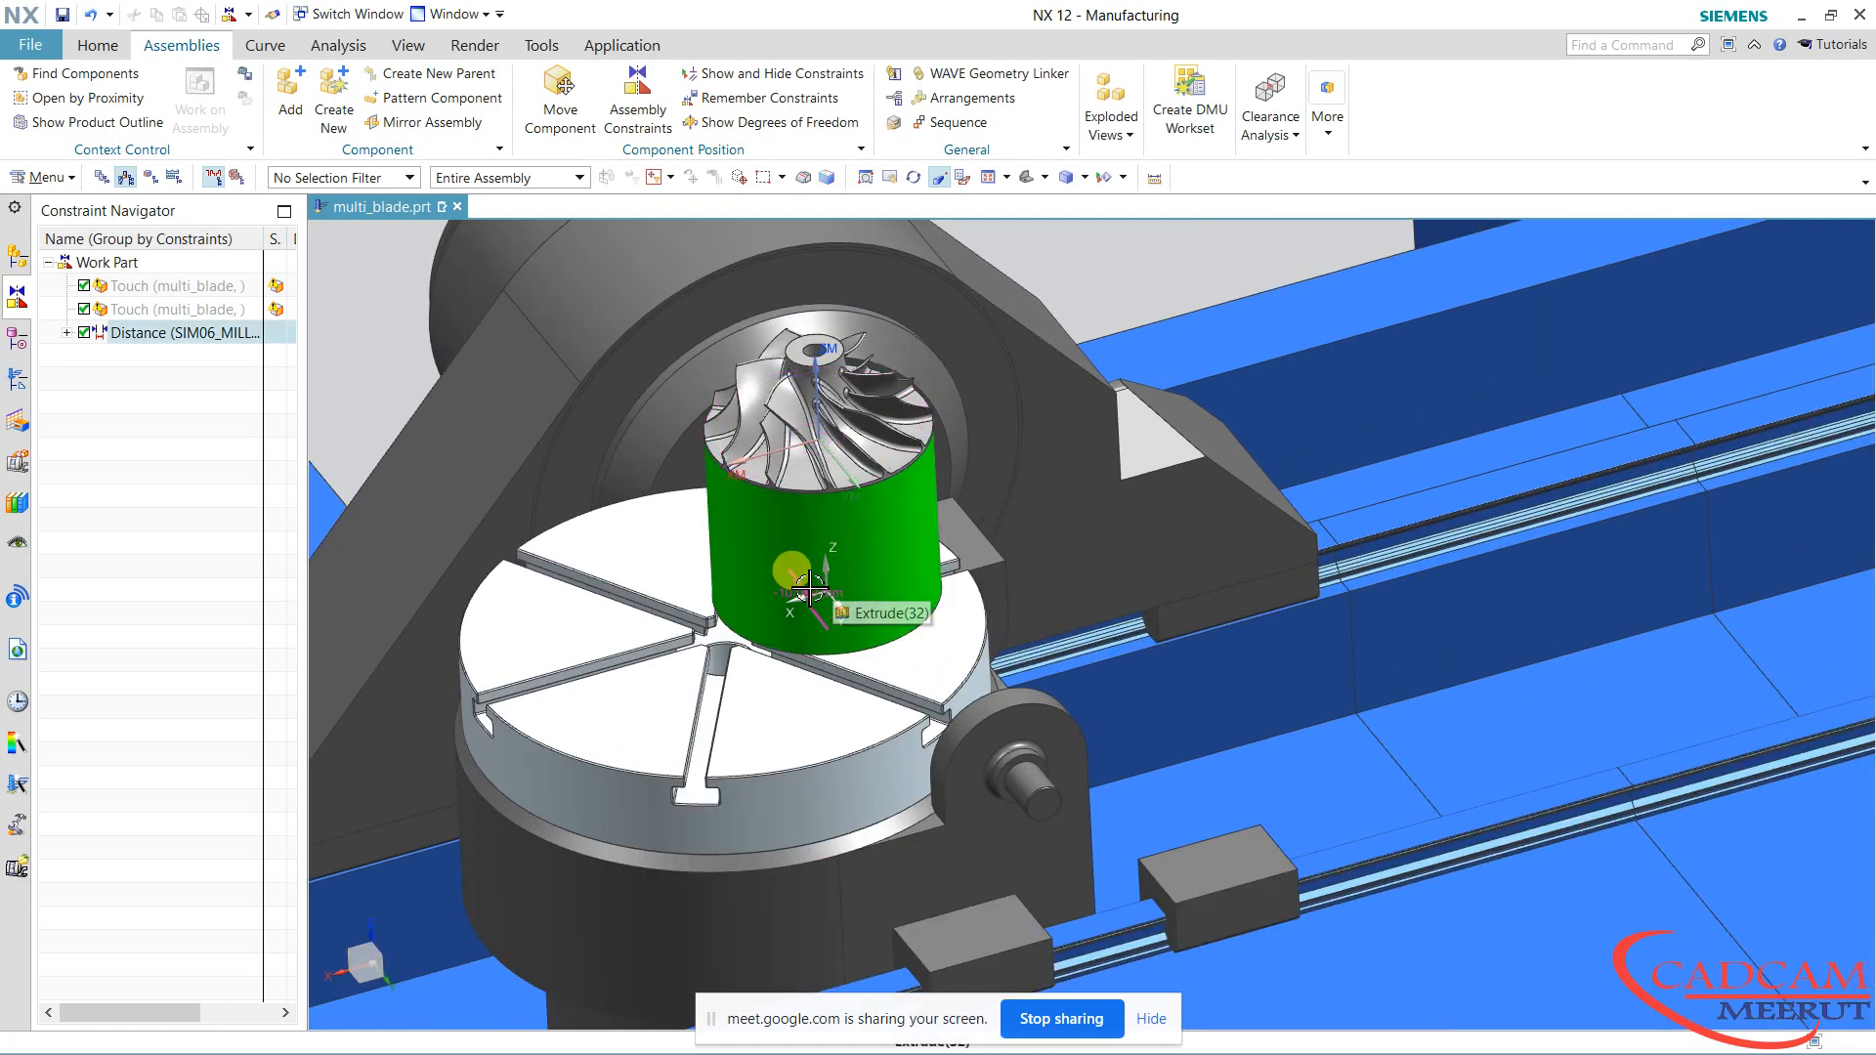
left_click(172, 311)
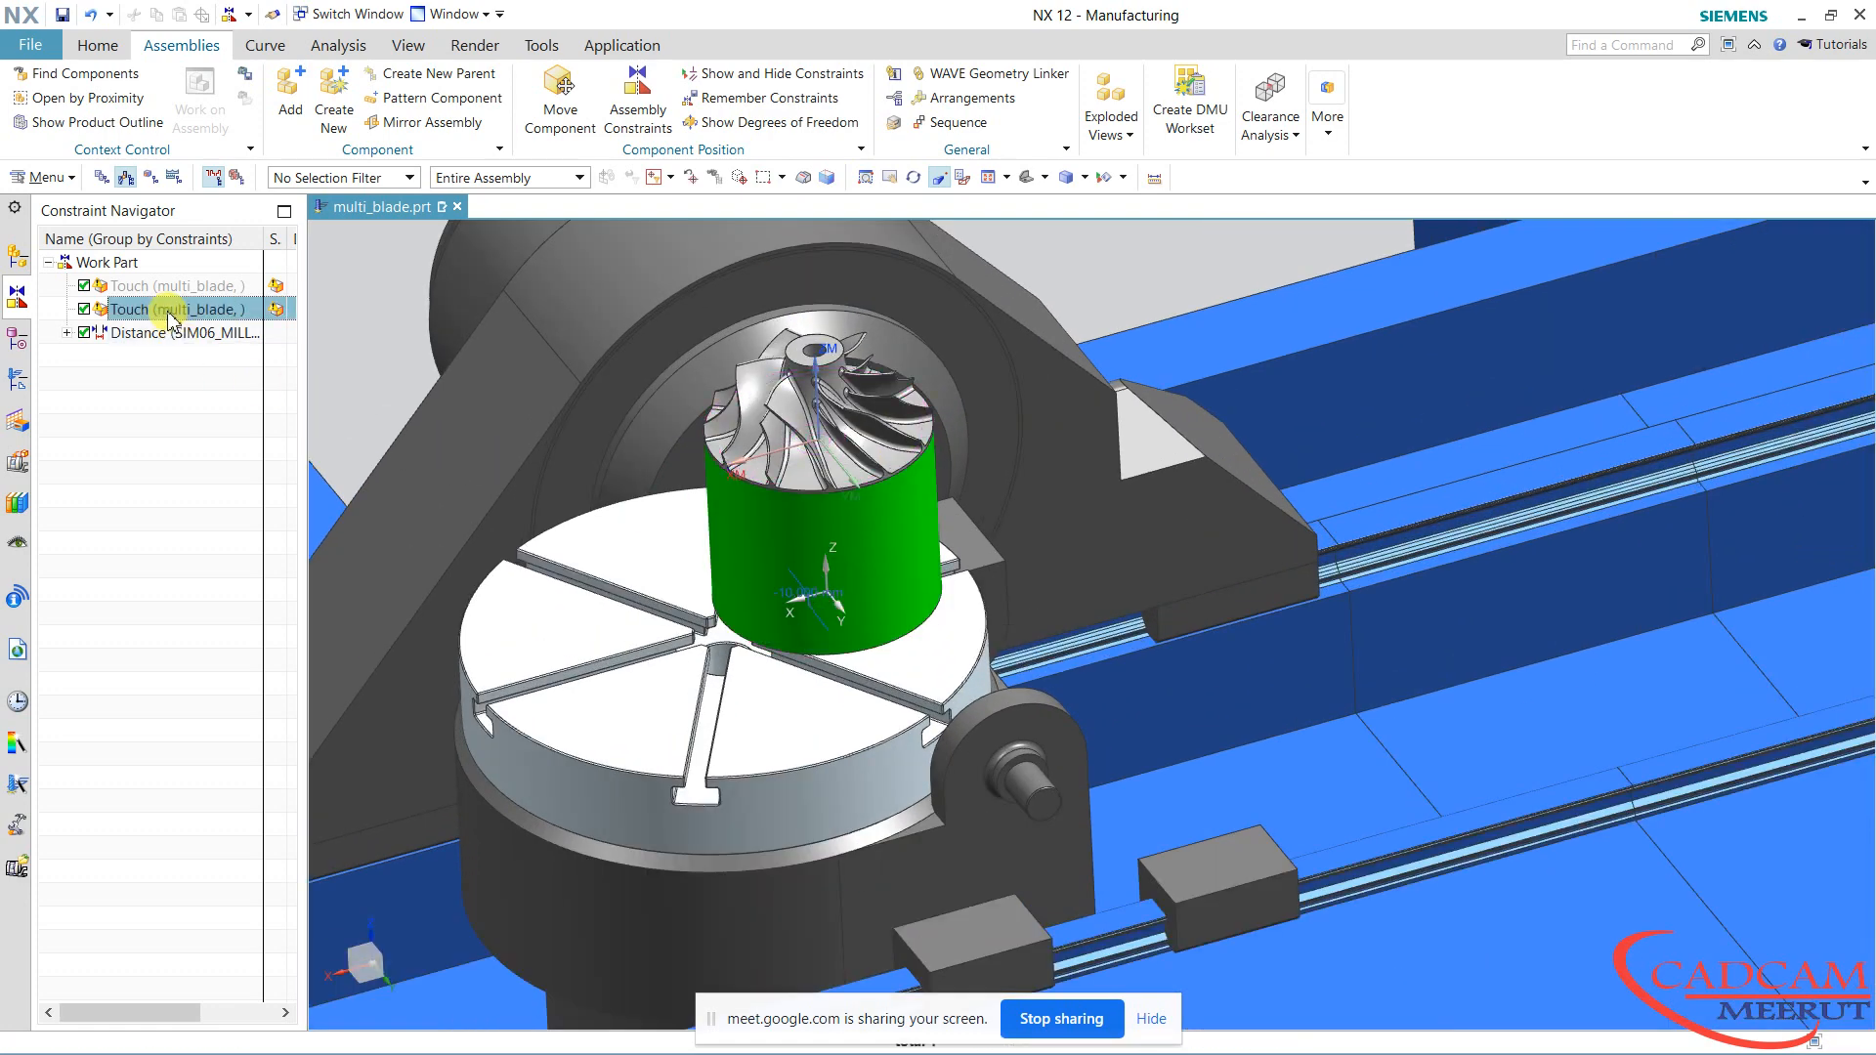
left_click(168, 287)
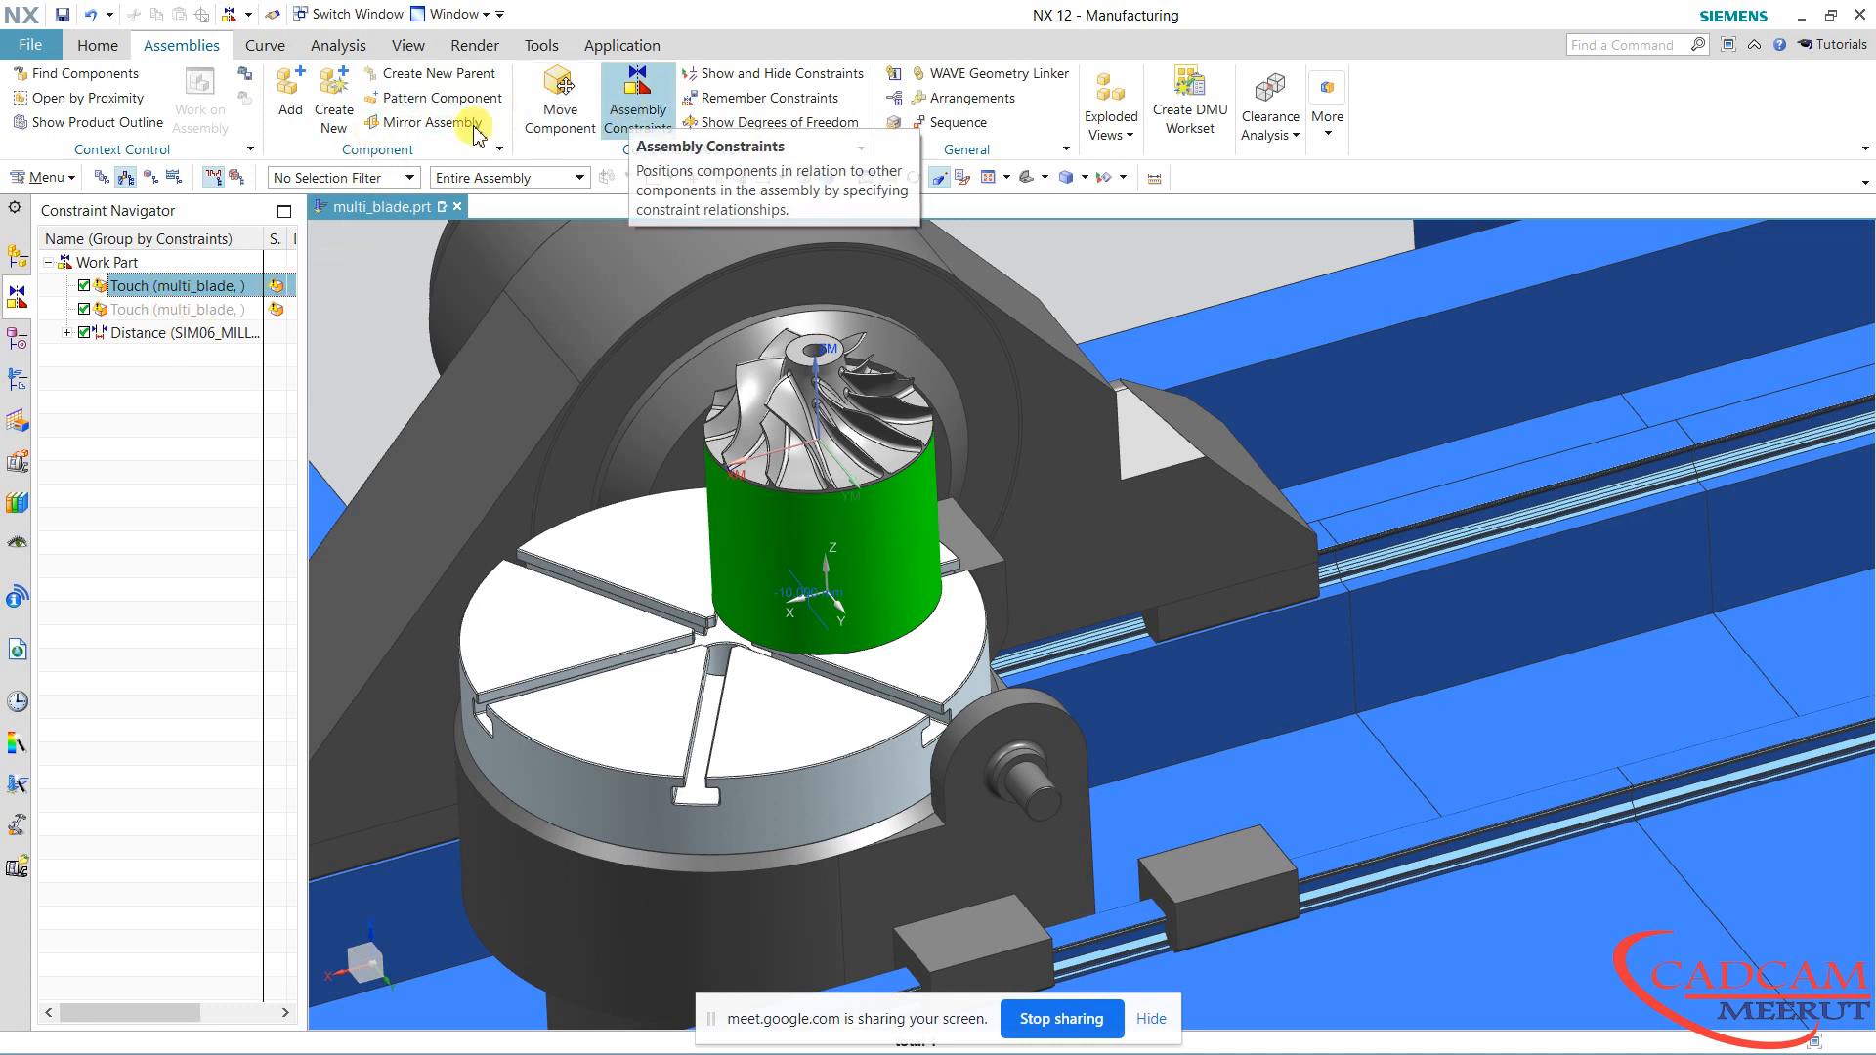
Move the machine component dynamically about 80 mm in the negative X direction to centre the rotary table under the green cylinder
left_click(556, 105)
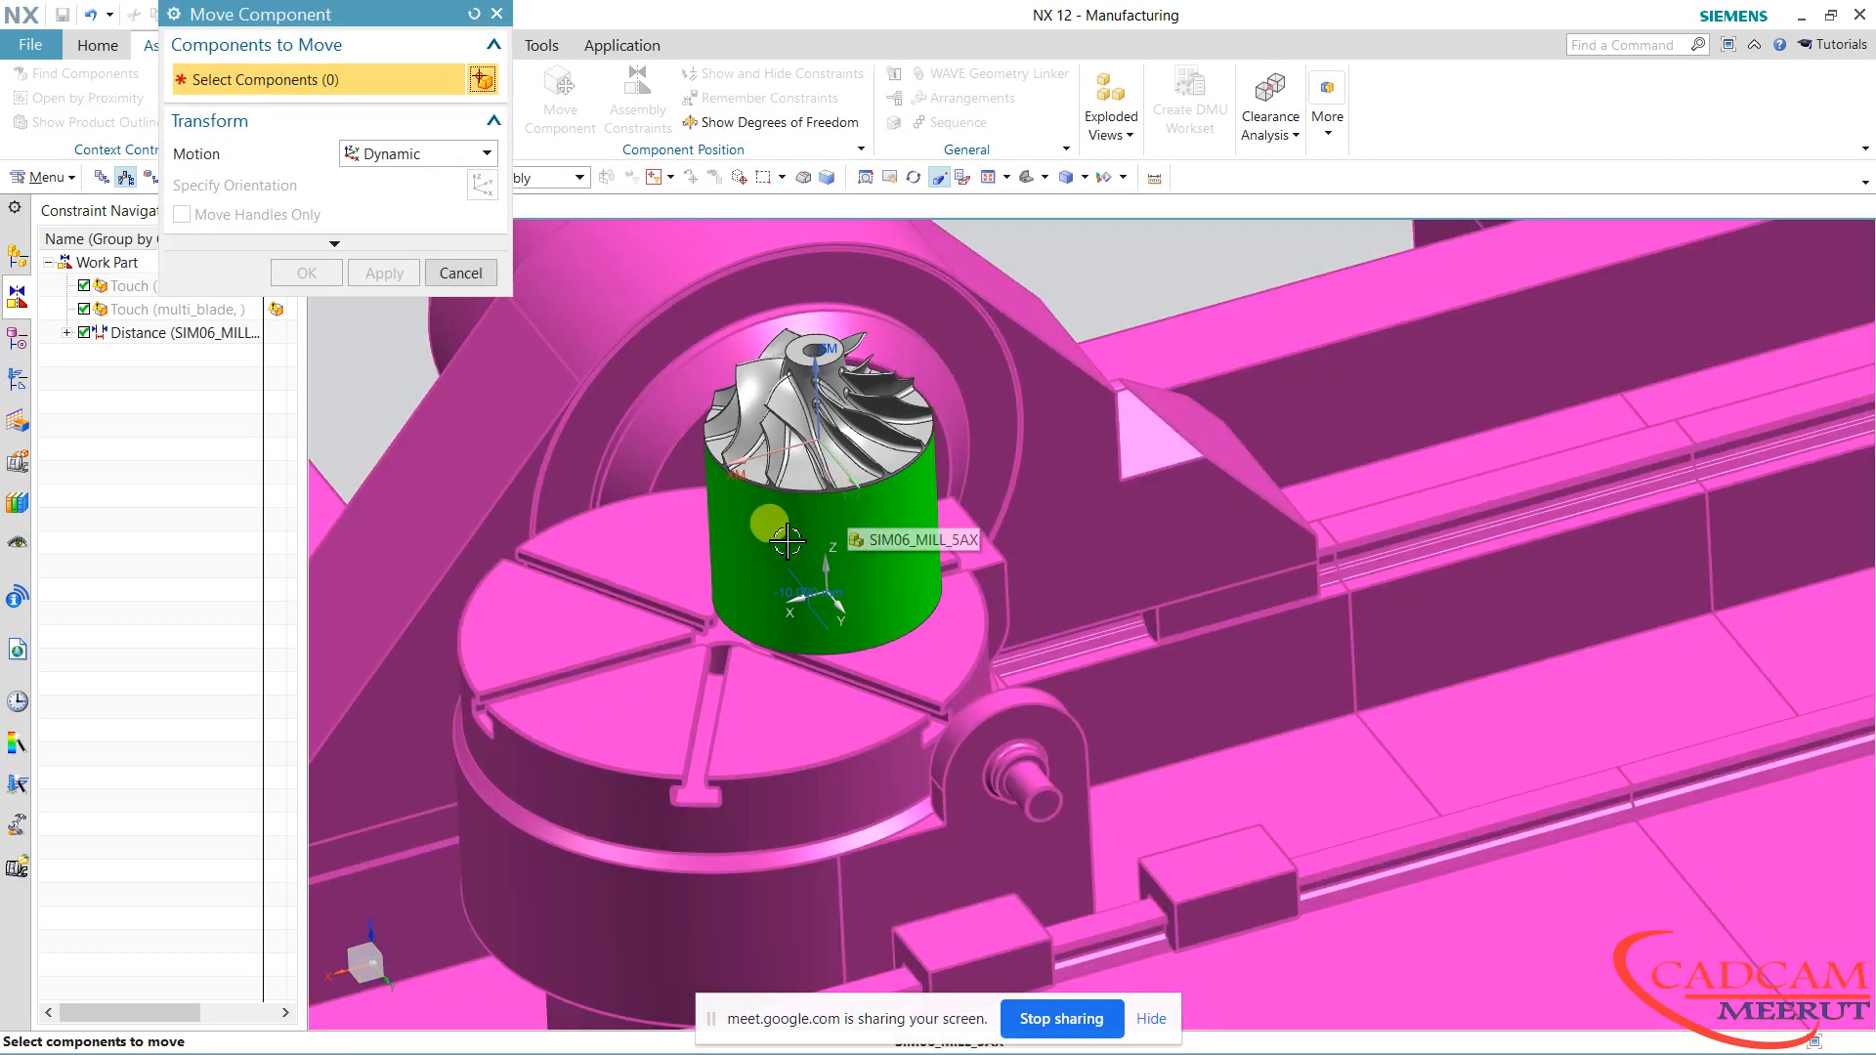
left_click(687, 640)
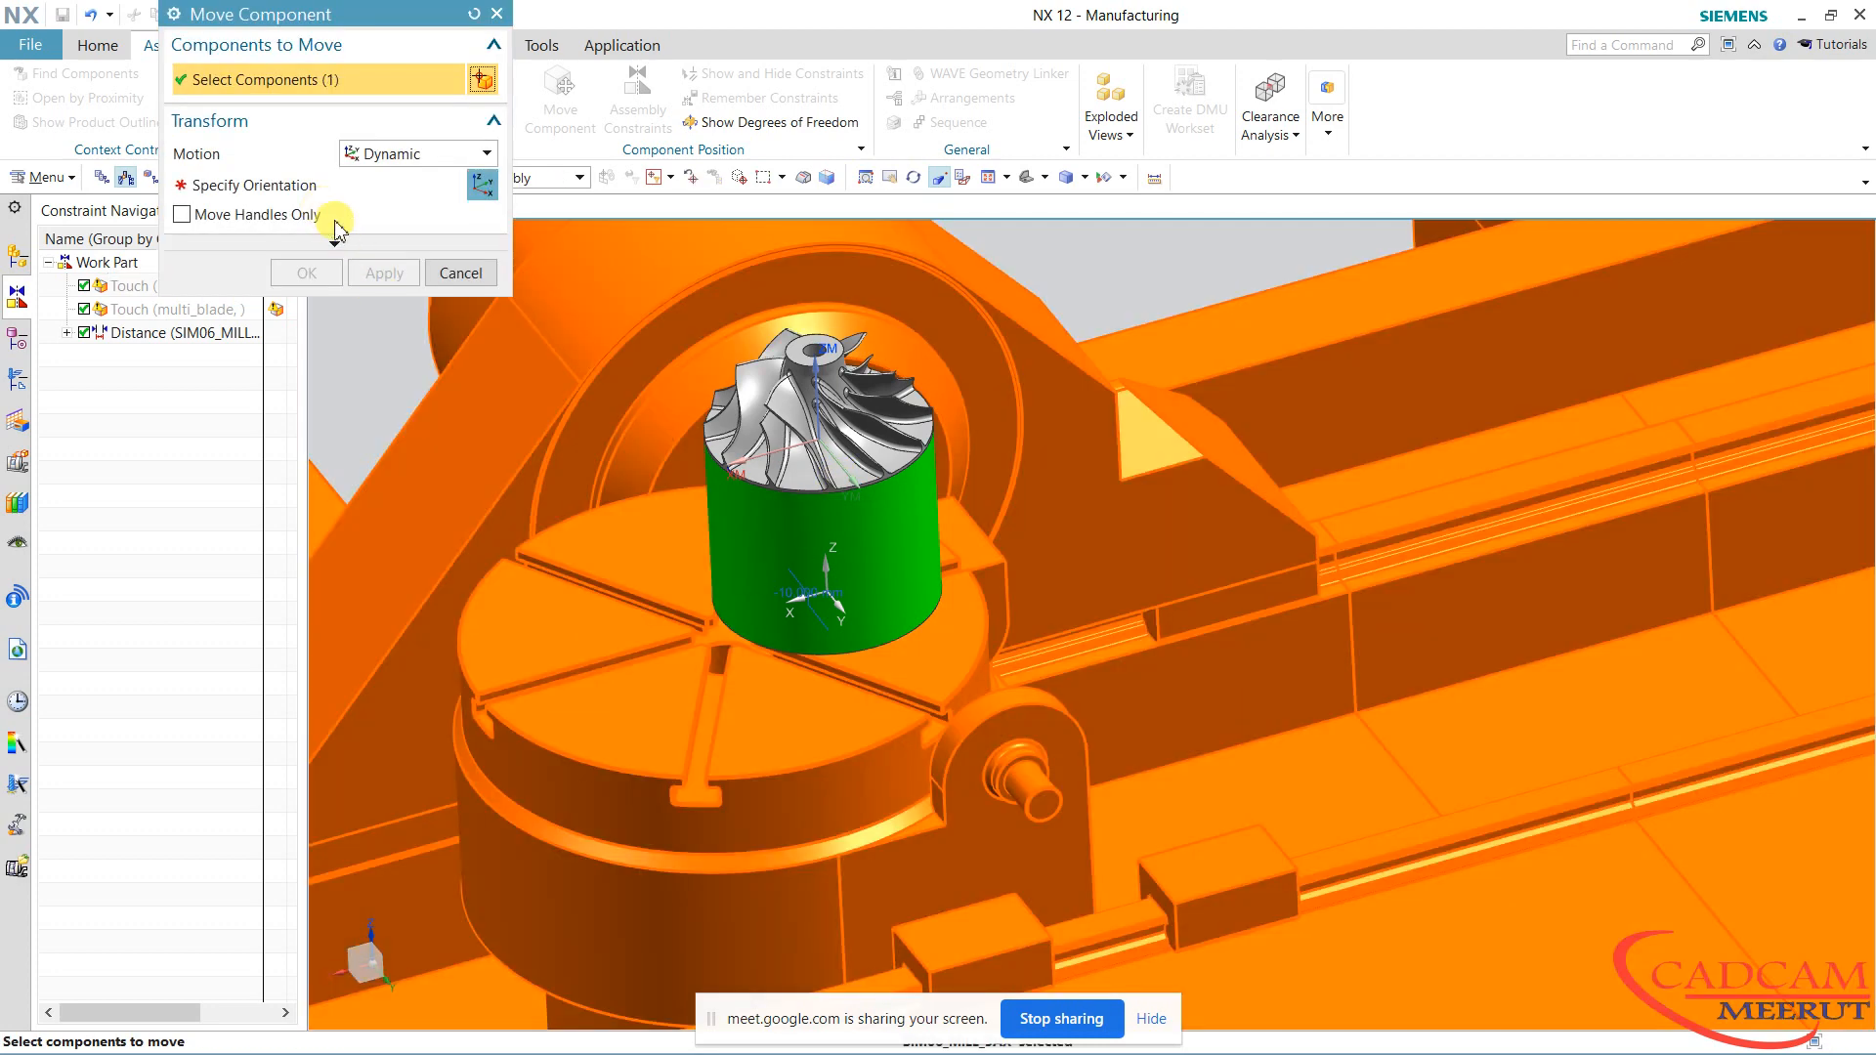
left_click(310, 193)
scroll(876, 560, "down", 5)
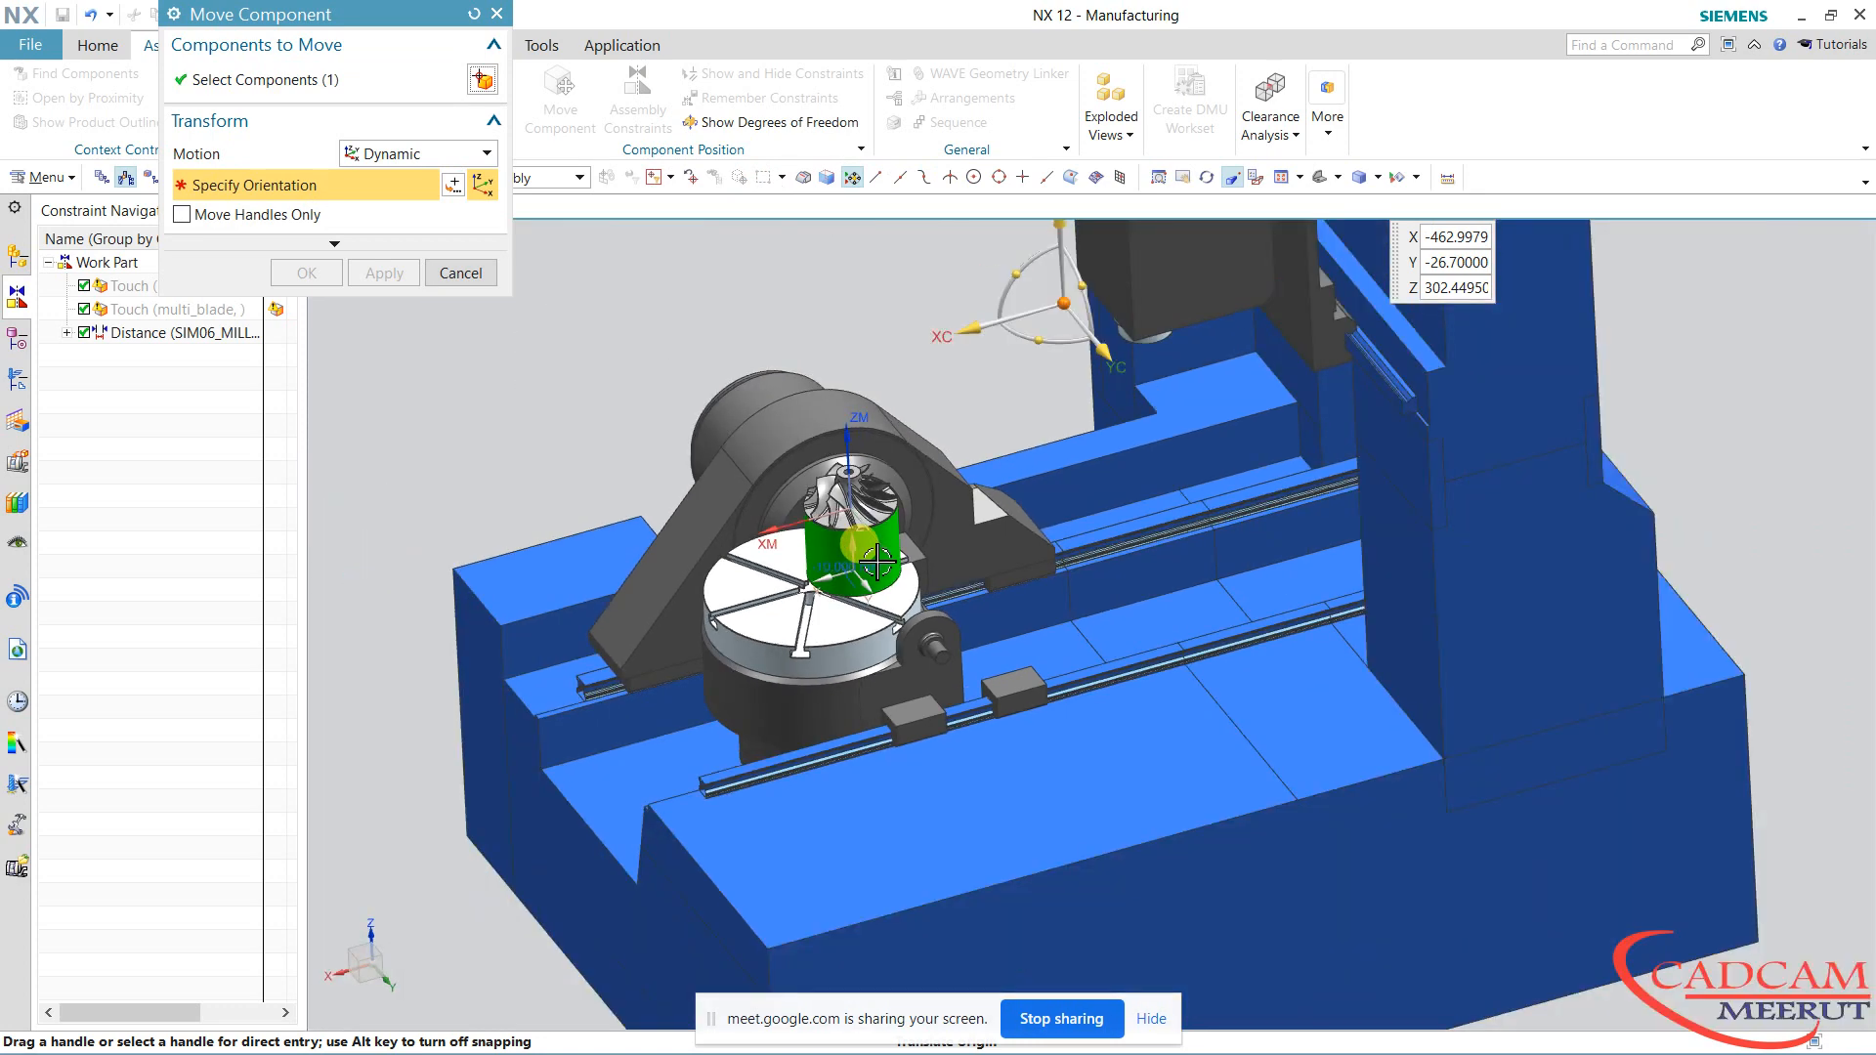
mouse_move(879, 411)
middle_mouse_down()
mouse_move(871, 384)
mouse_move(879, 420)
middle_mouse_up()
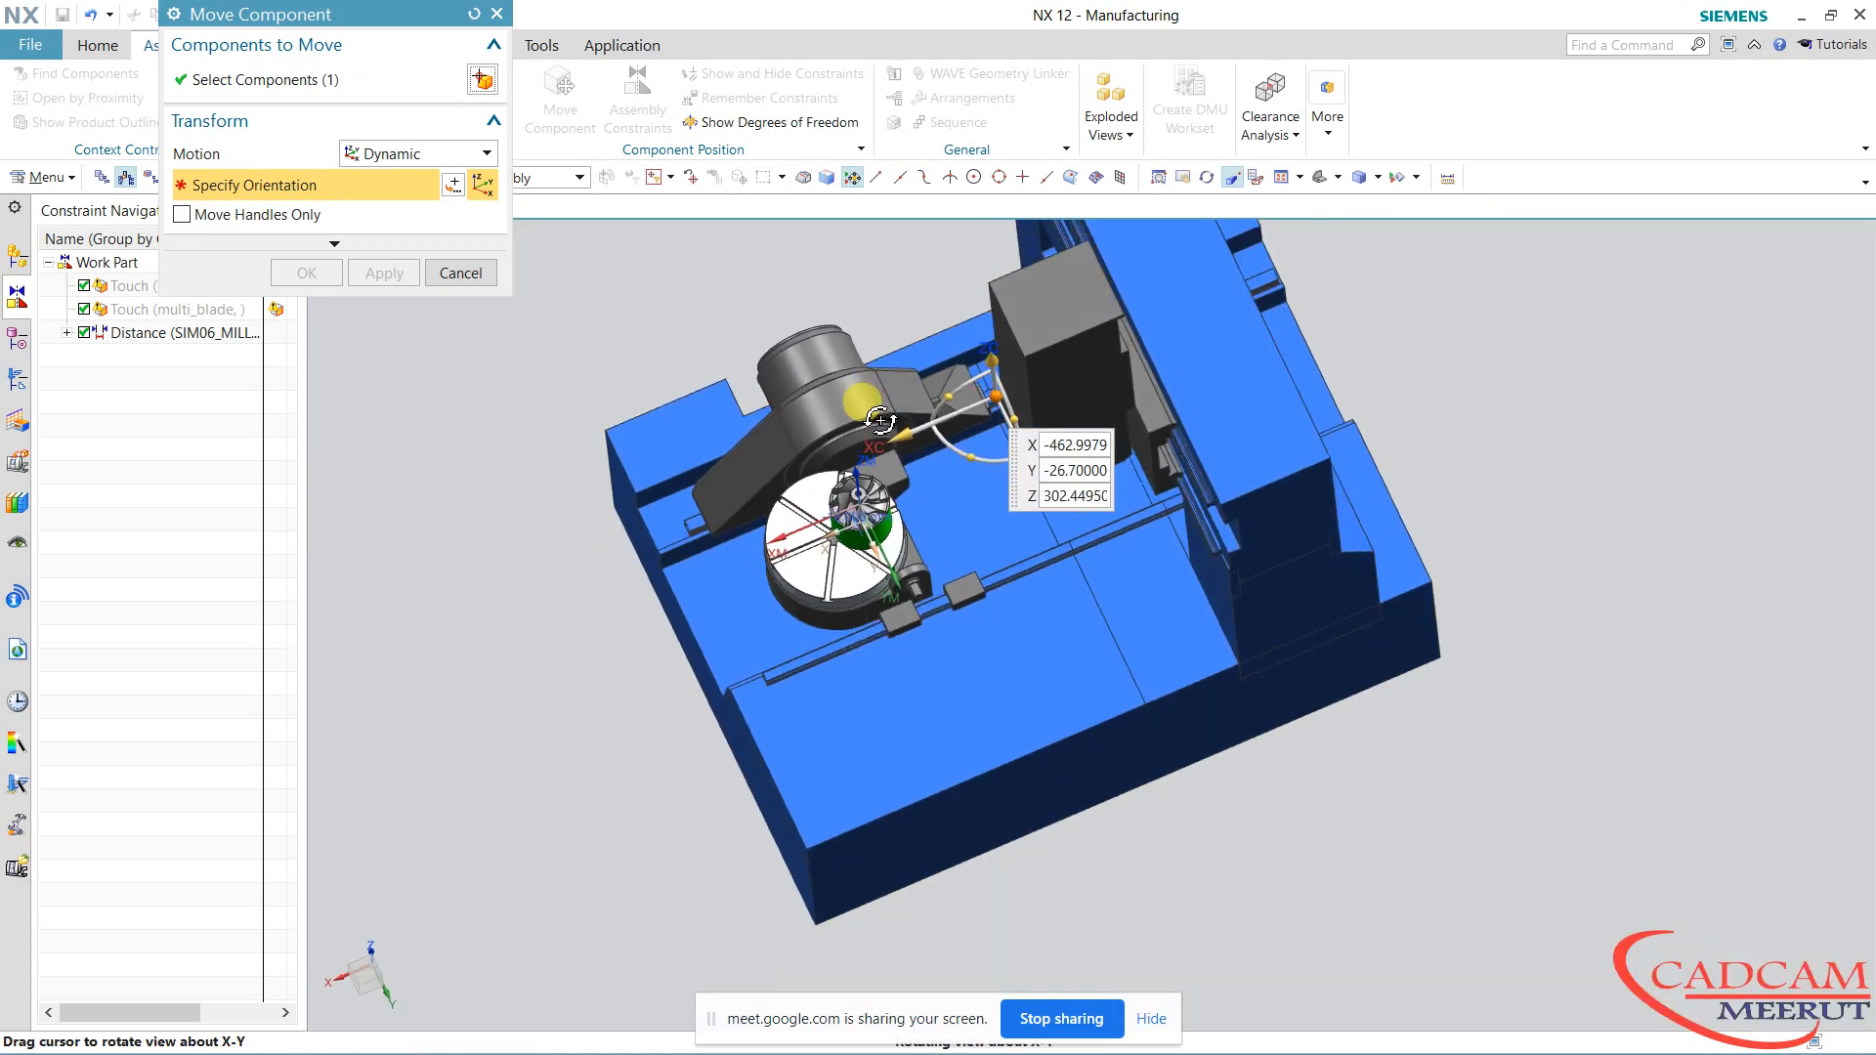
left_click(530, 537)
key("F8")
scroll(727, 407, "up", 3)
scroll(727, 408, "up", 1)
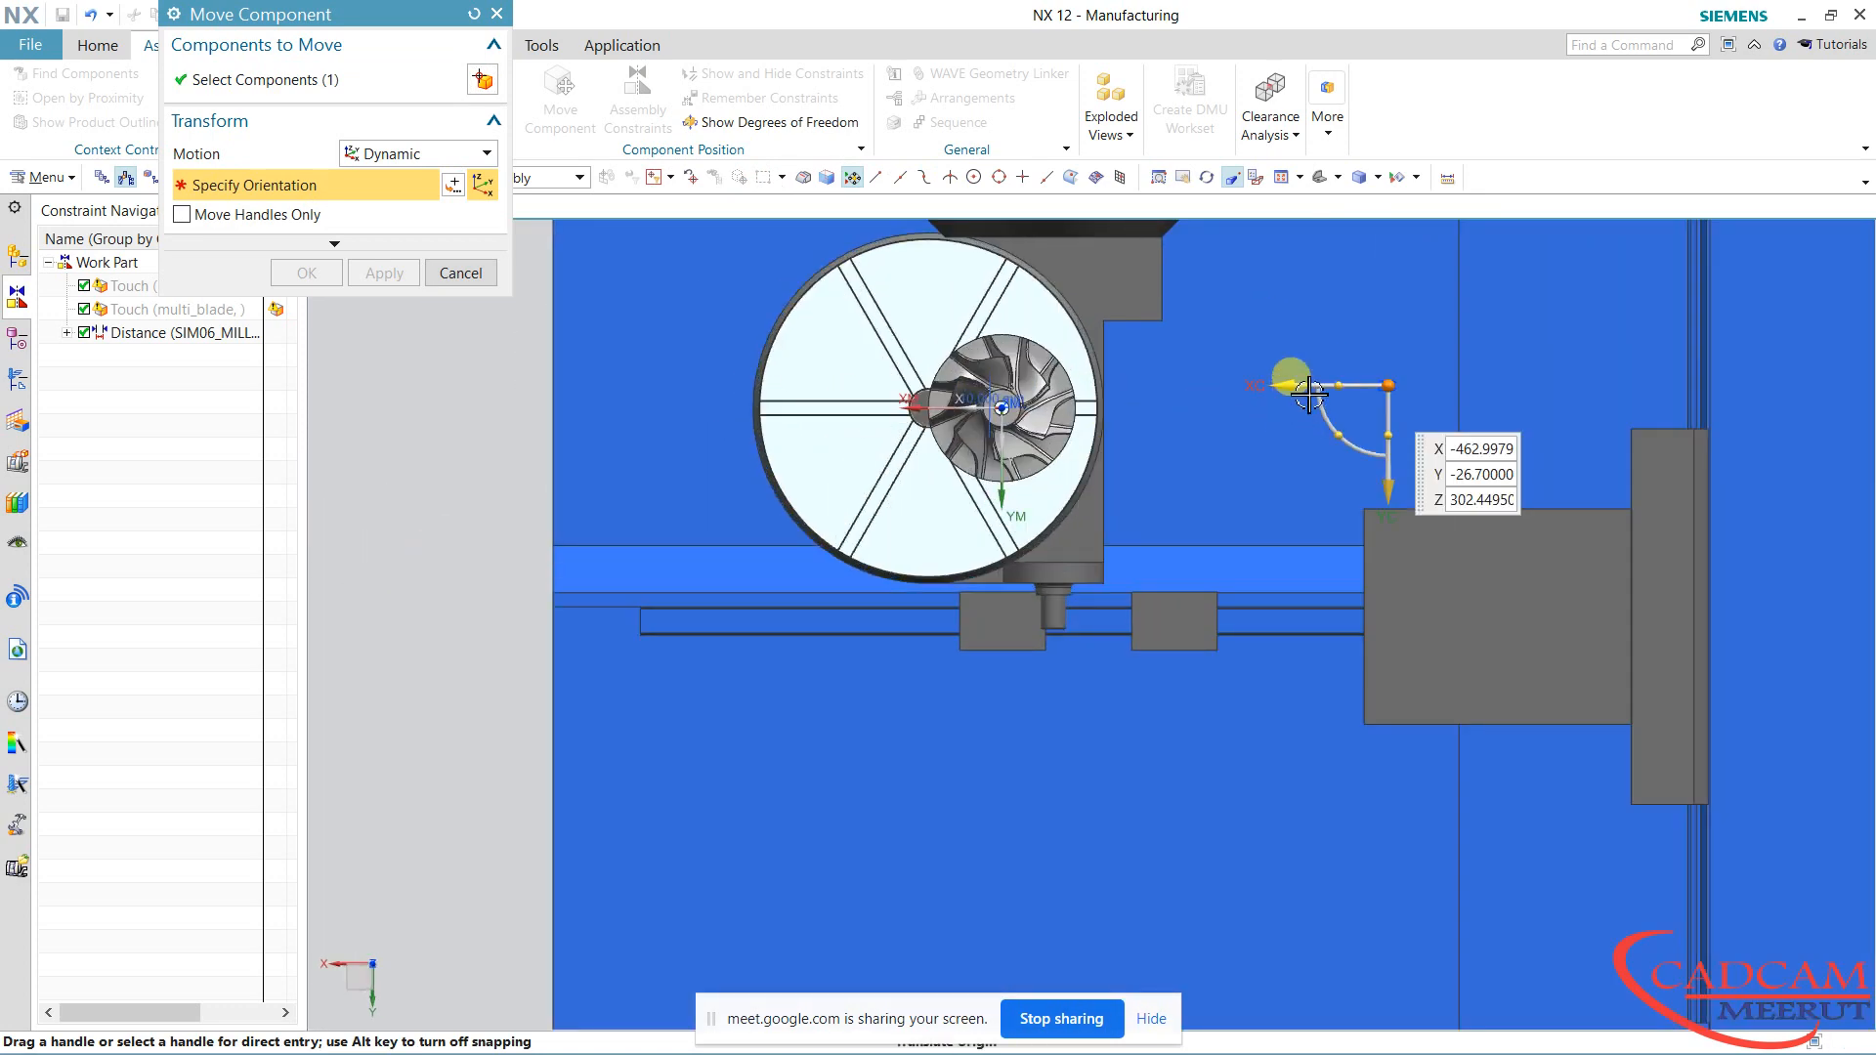
left_click(1300, 389)
left_click_drag(1309, 396, 1364, 397)
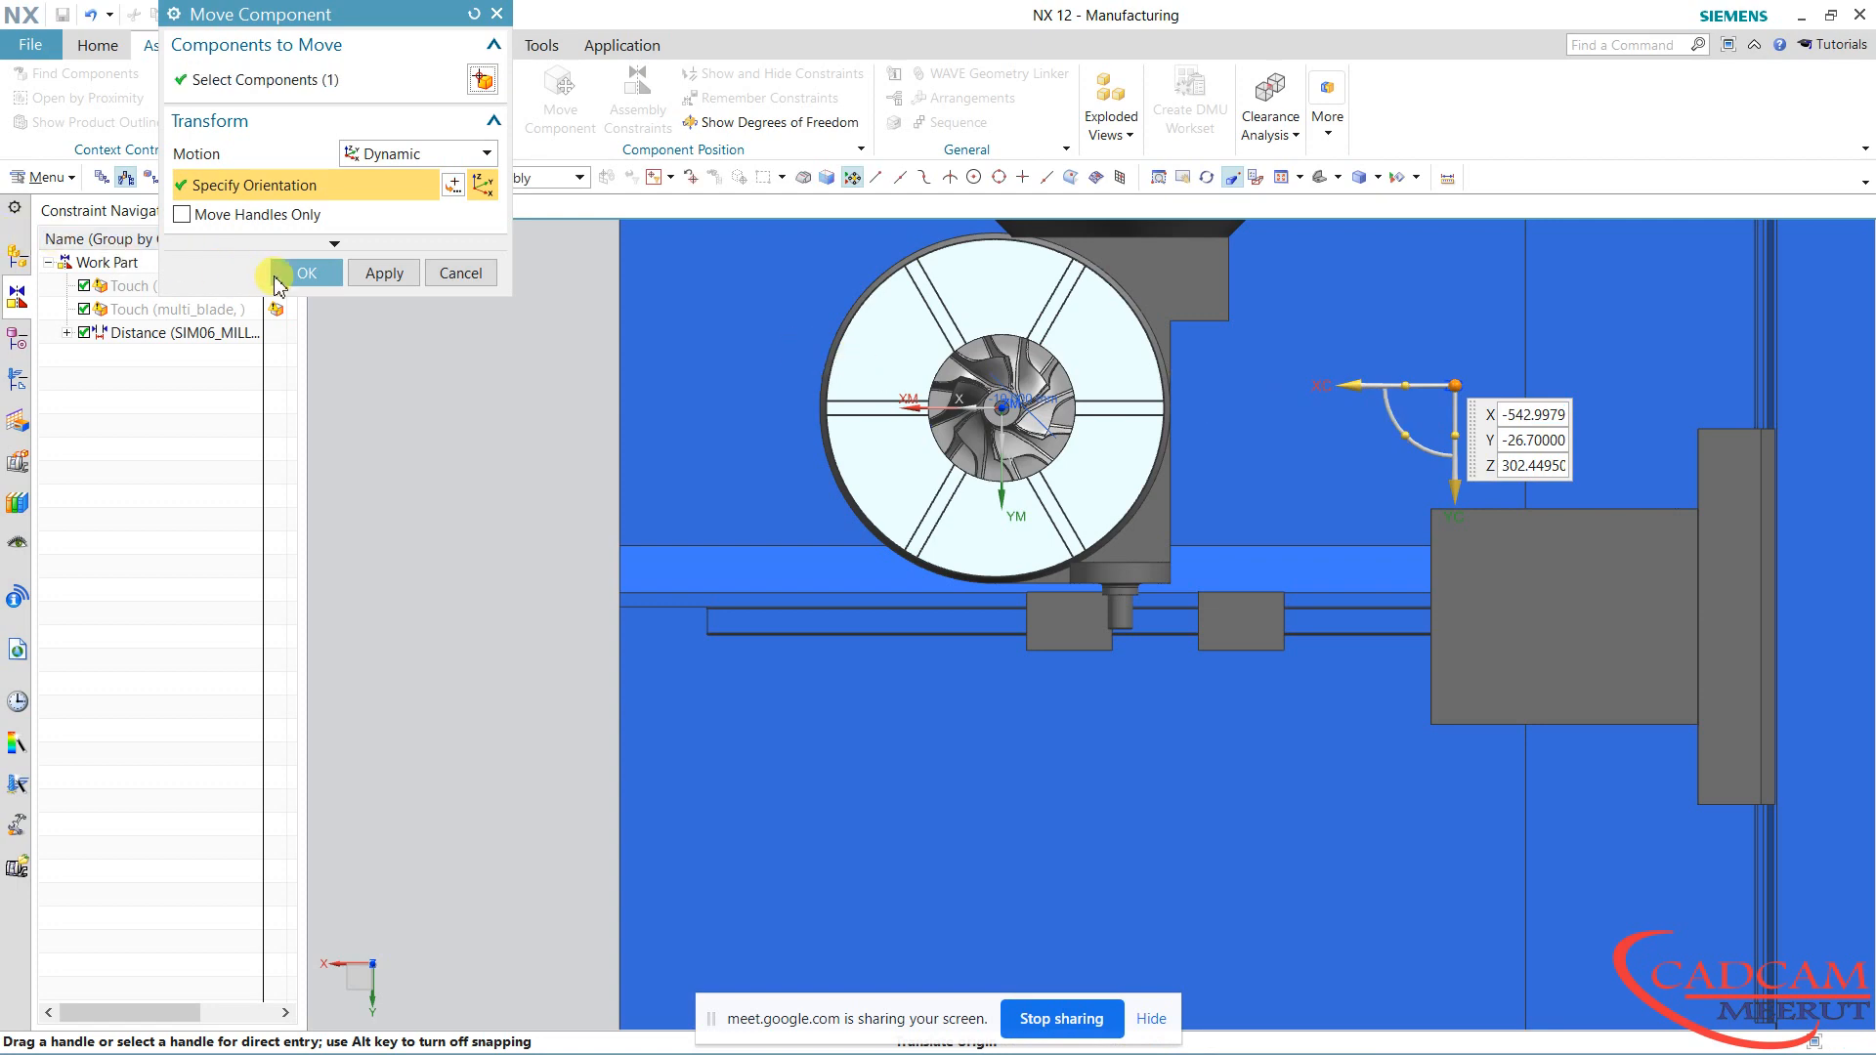
left_click(305, 274)
Start the machine simulation of the BLEND_FINISH_1 operation and play it in Tool Path Simulate mode
middle_click_drag(894, 588, 831, 283)
left_click(152, 179)
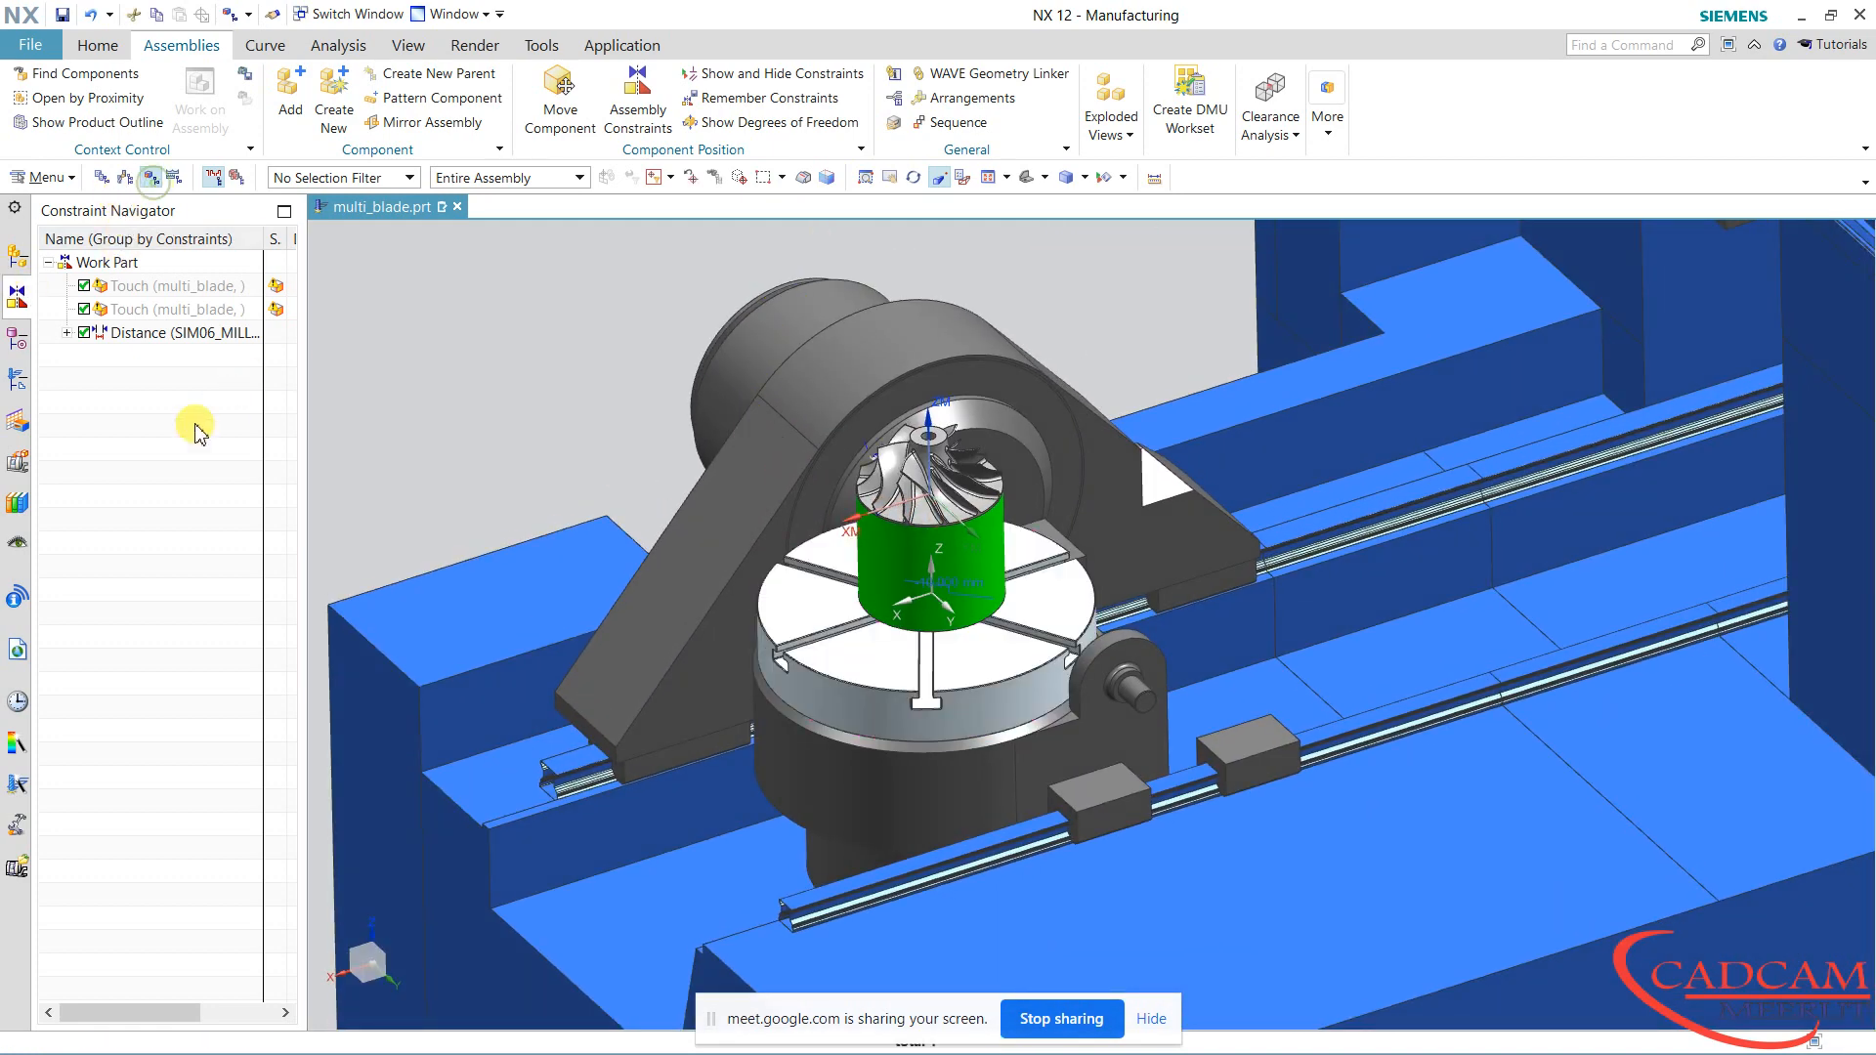
left_click(15, 384)
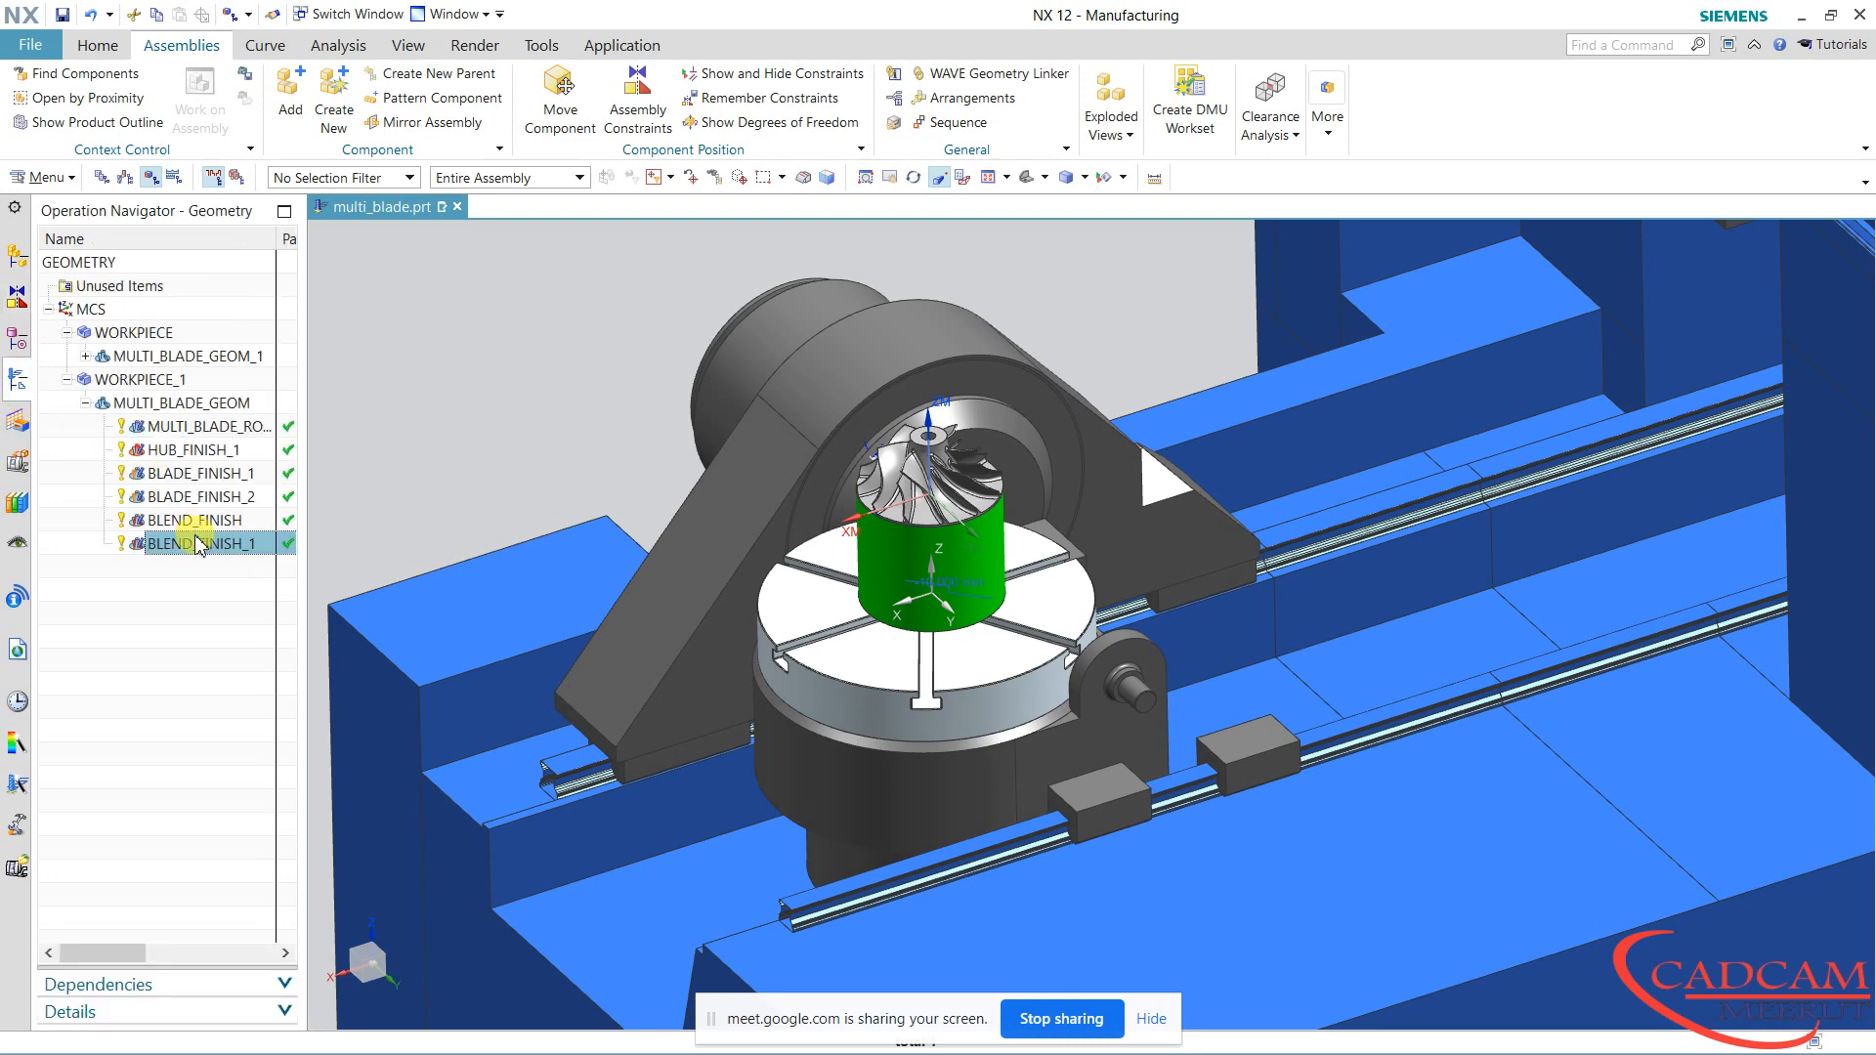
middle_click_drag(565, 388, 536, 414)
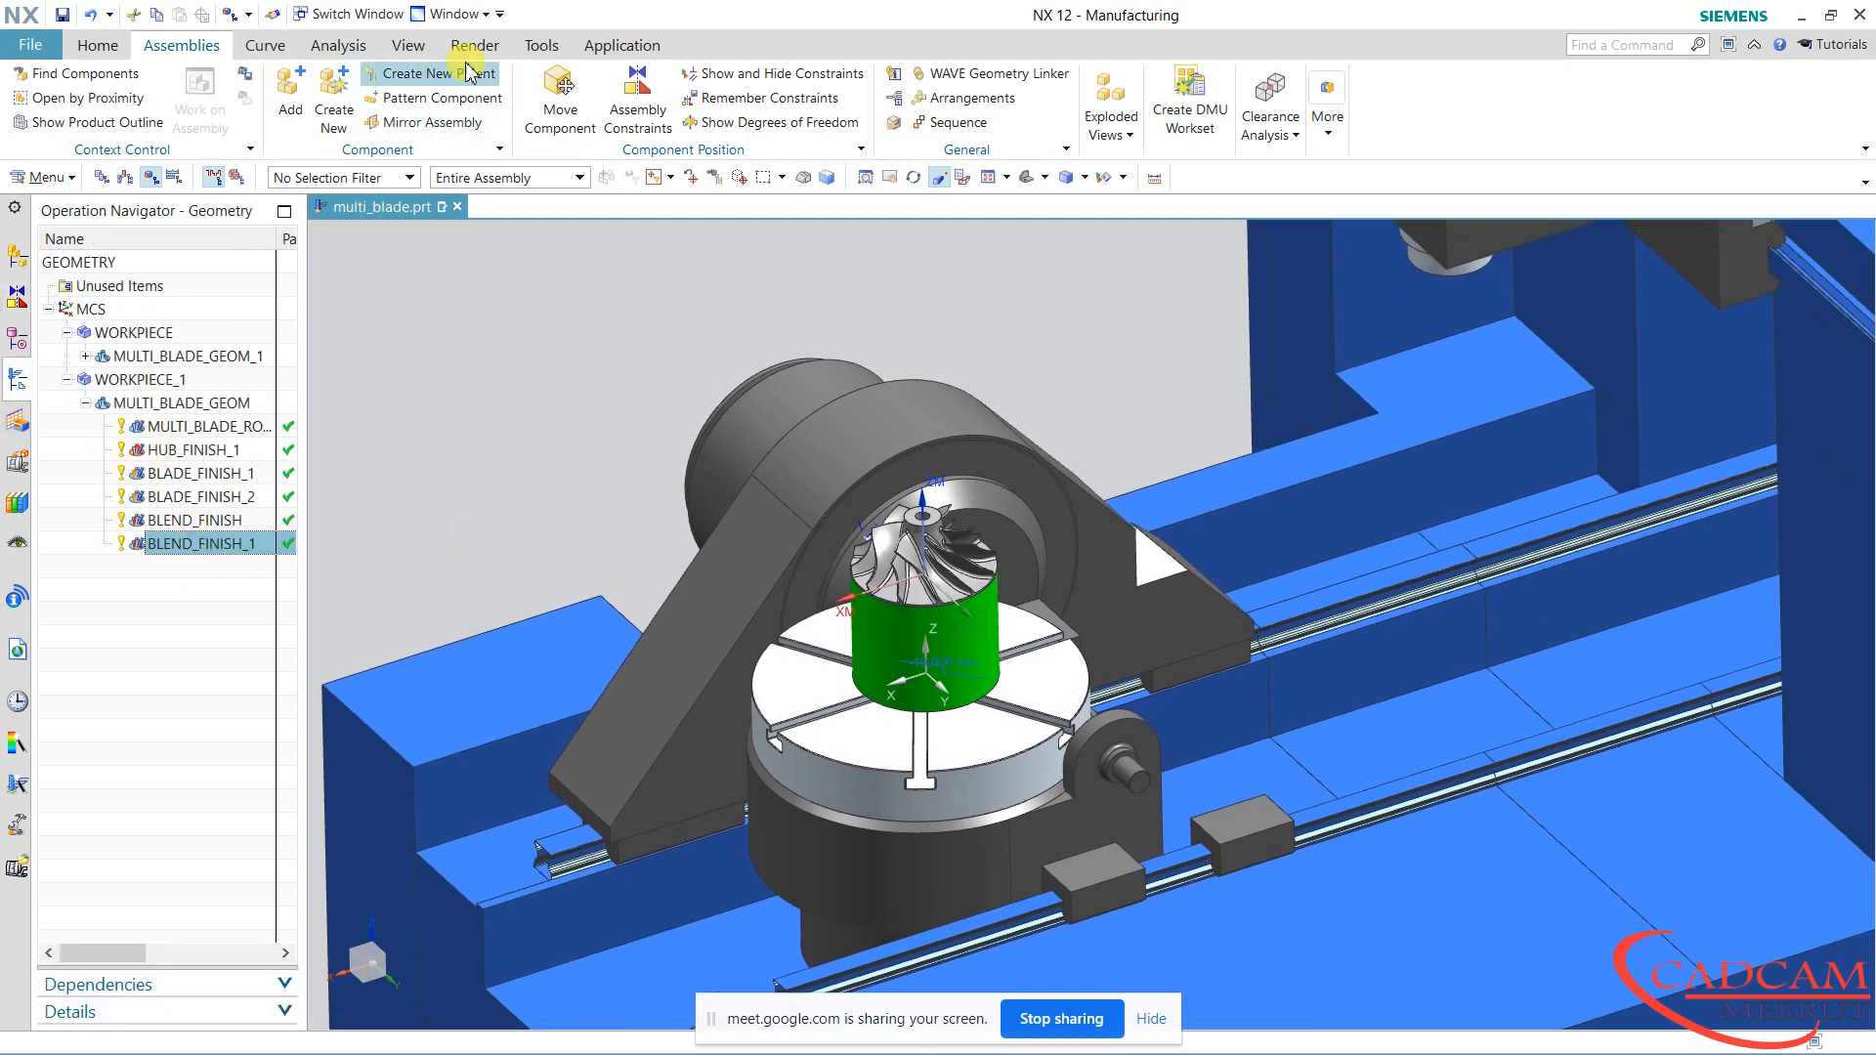
left_click(97, 45)
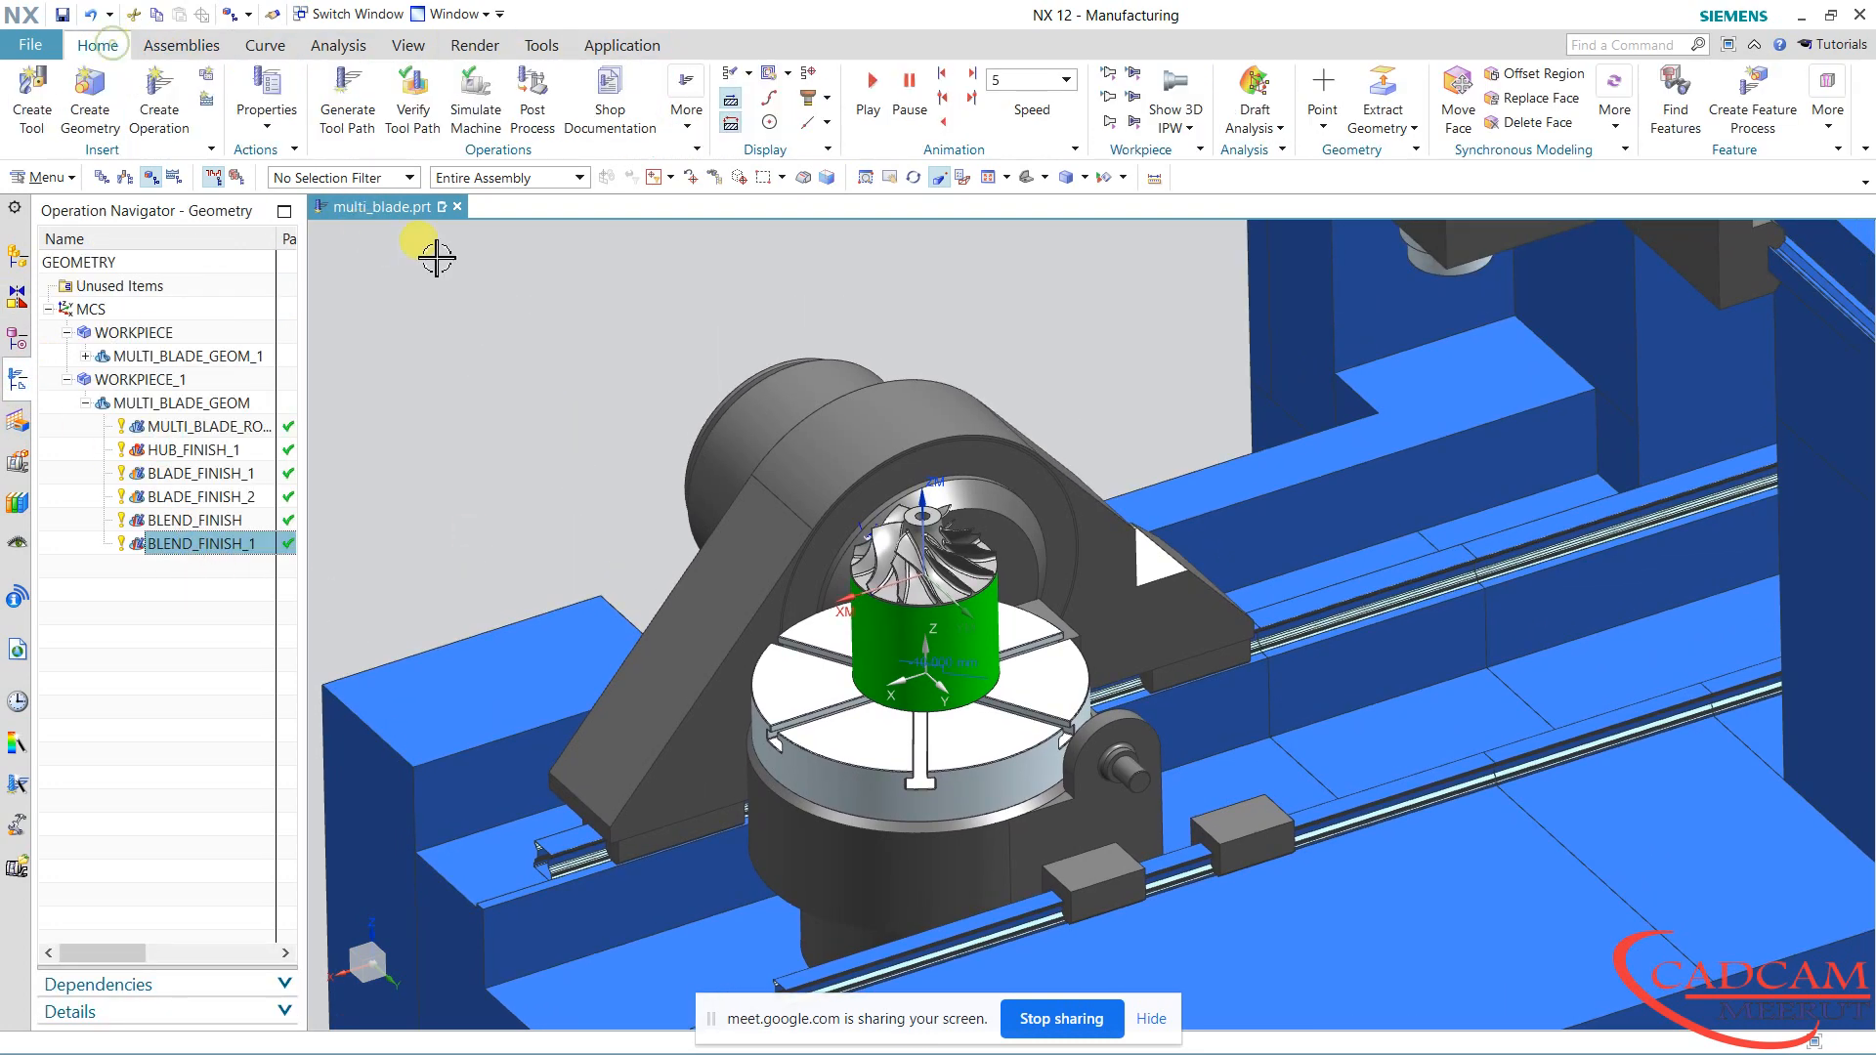
left_click(497, 110)
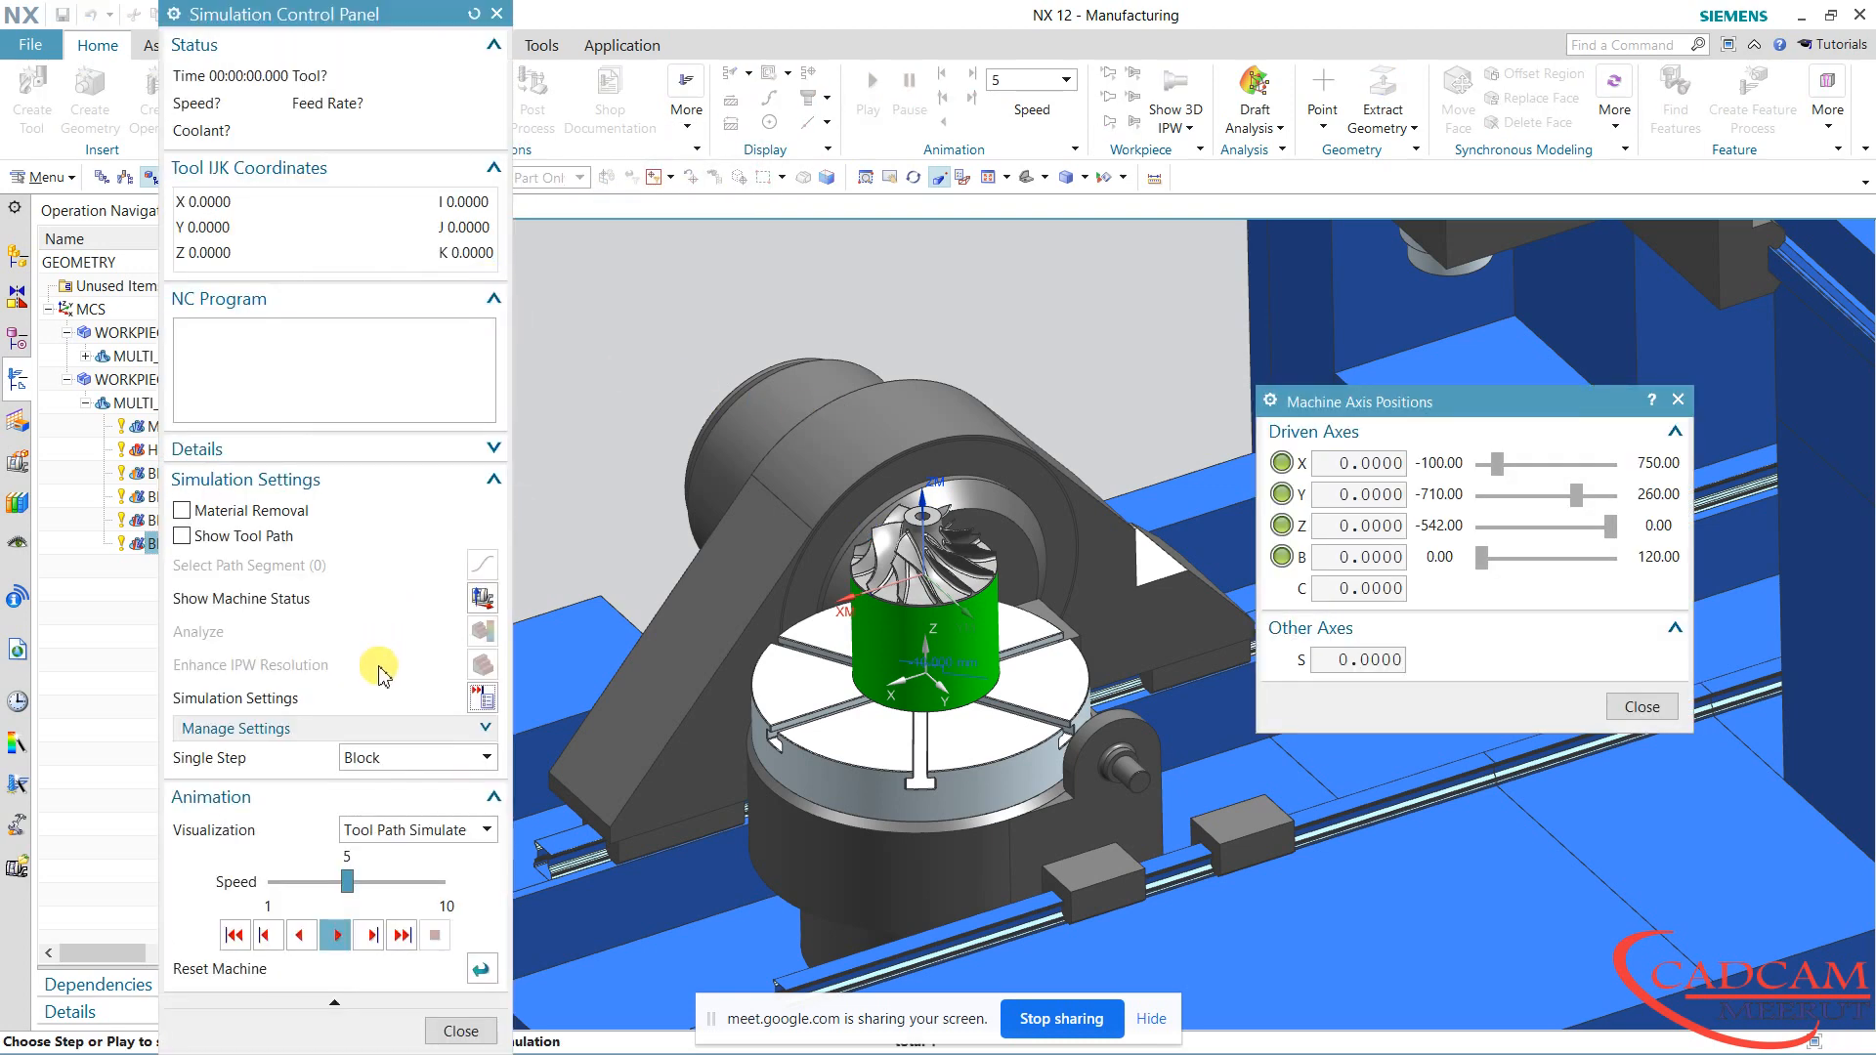
left_click_drag(1402, 418, 1487, 532)
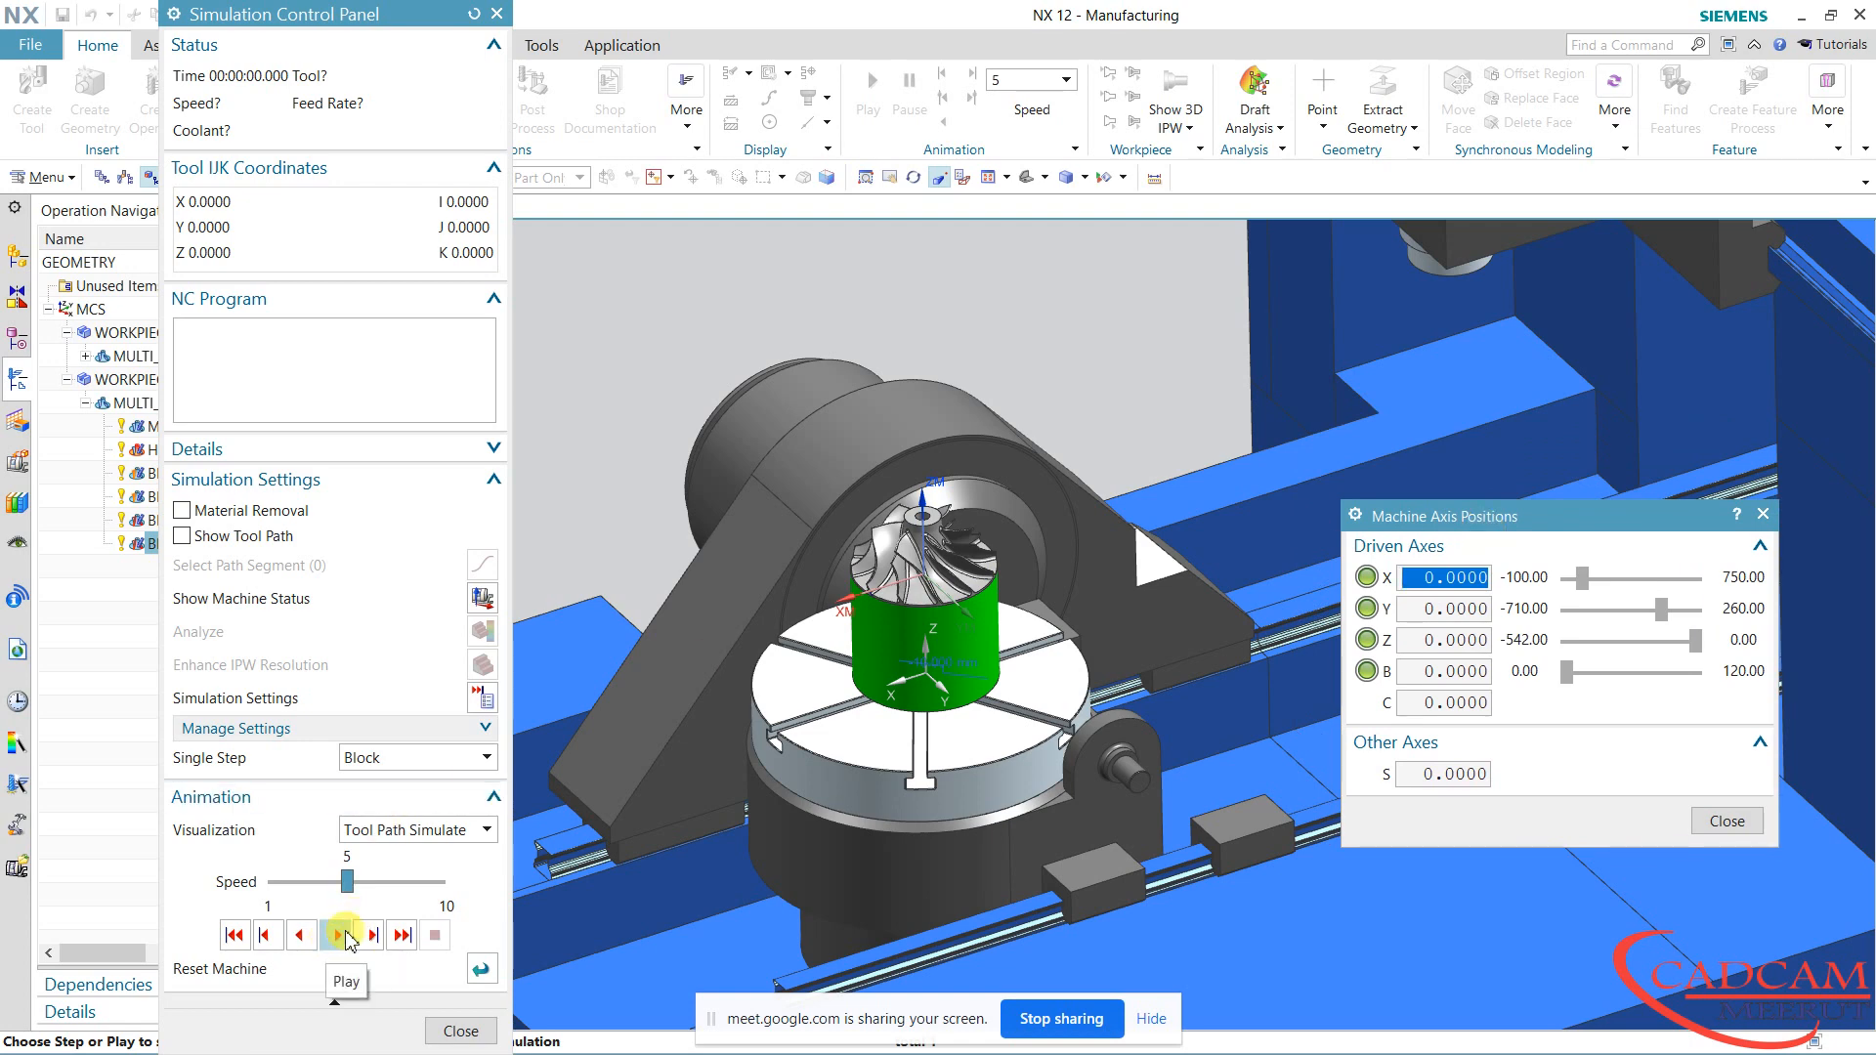
left_click(339, 936)
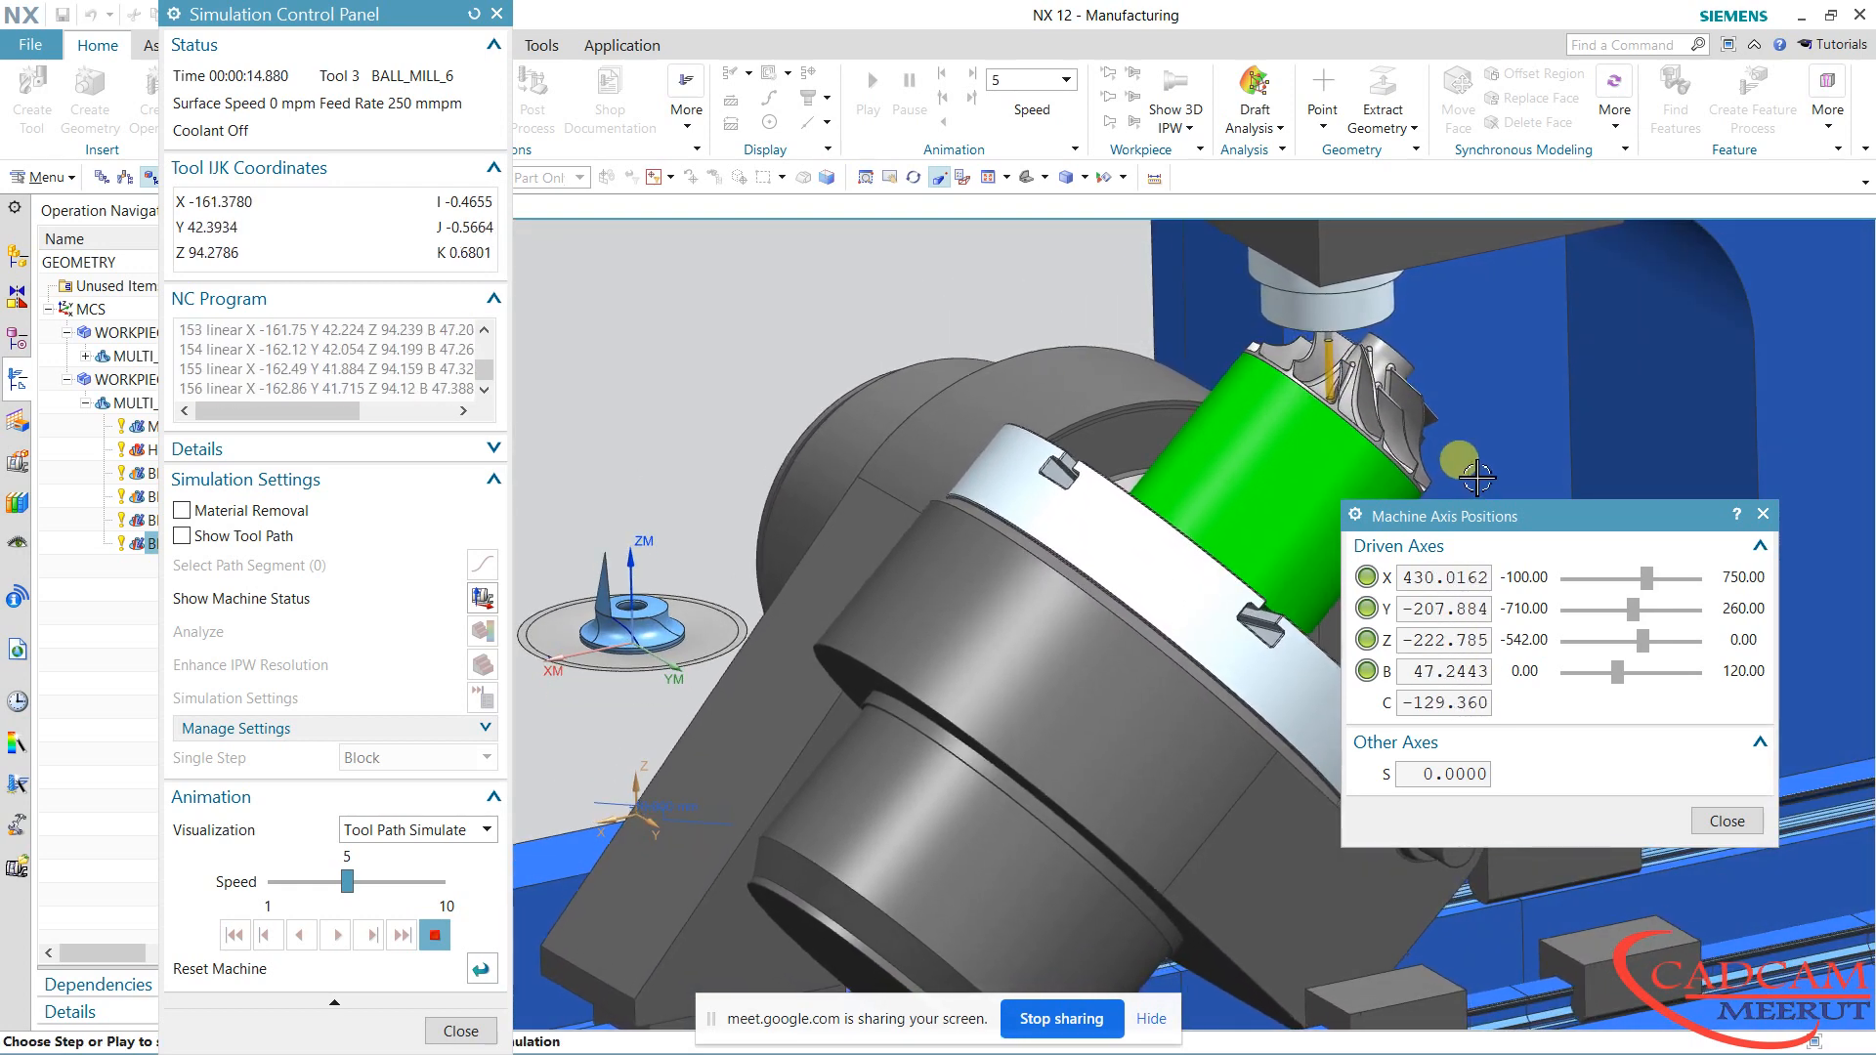
Display the tool path in the running machine simulation, raise the animation speed to 8, and watch the impeller machining through to the end
left_click(246, 535)
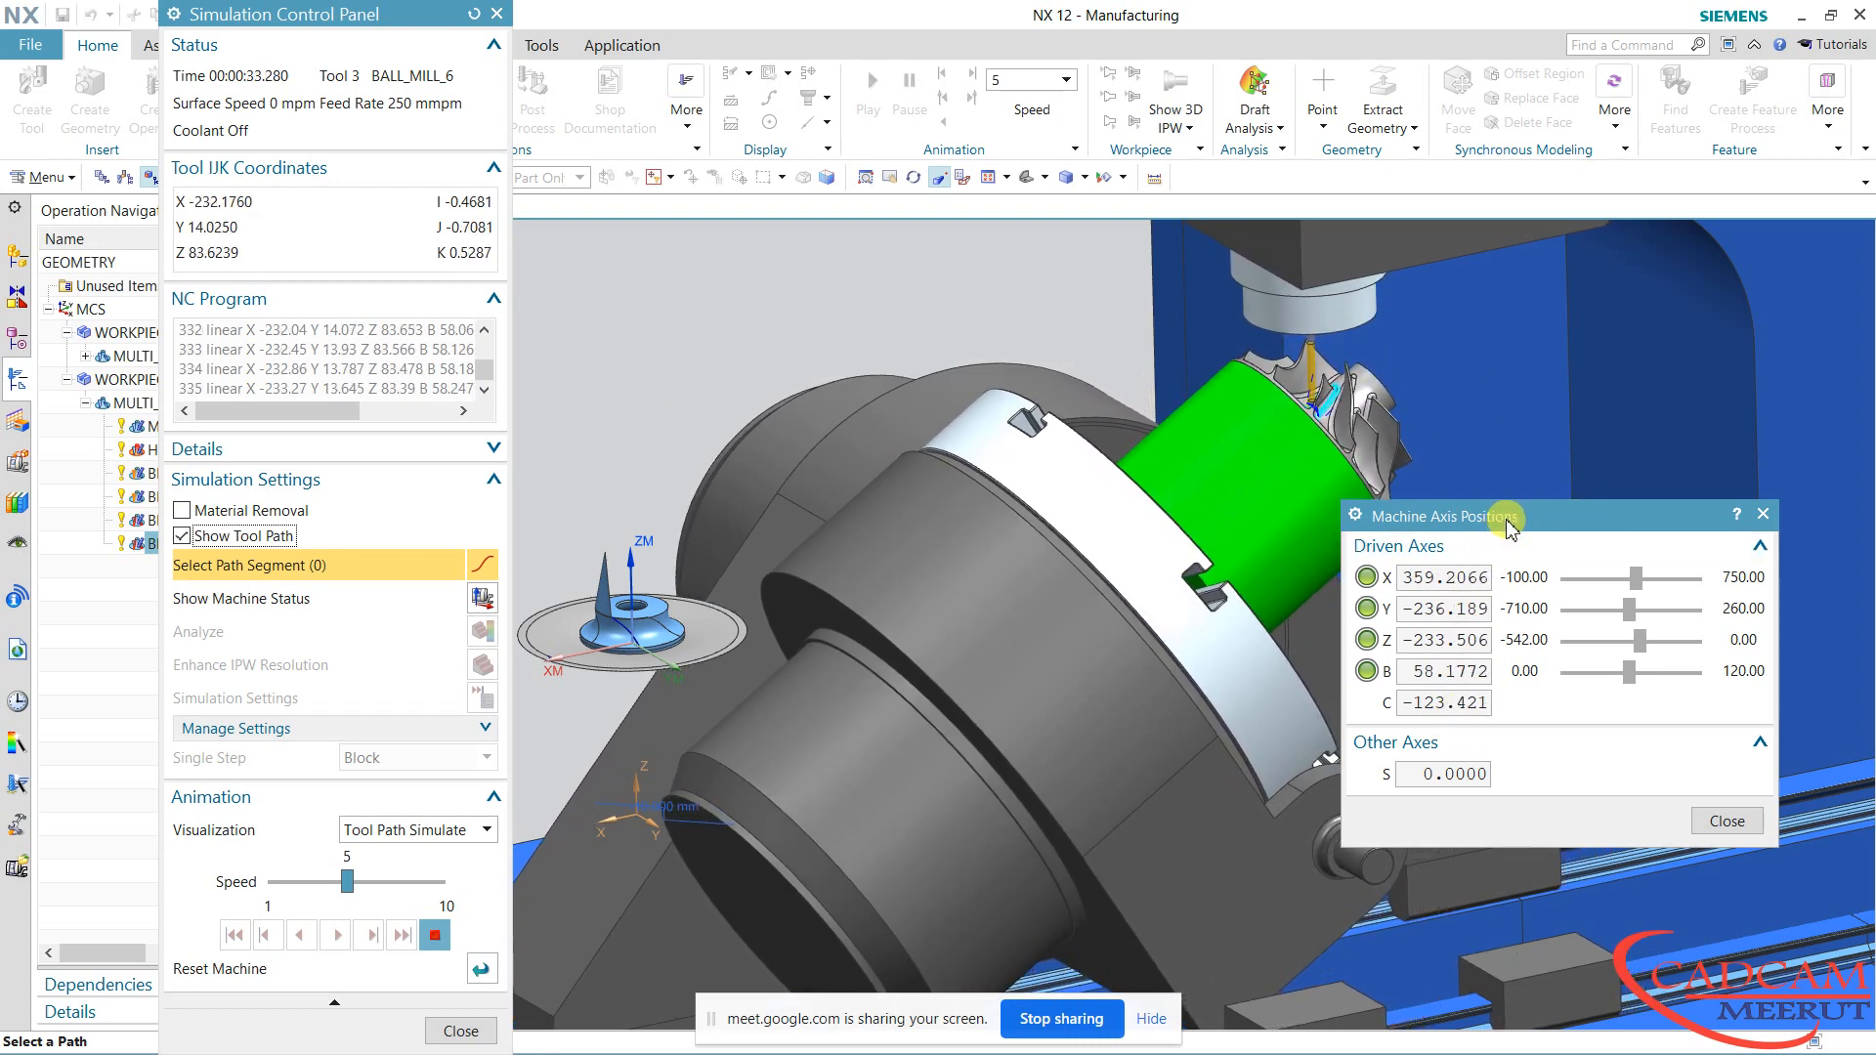
left_click_drag(1510, 526, 1540, 568)
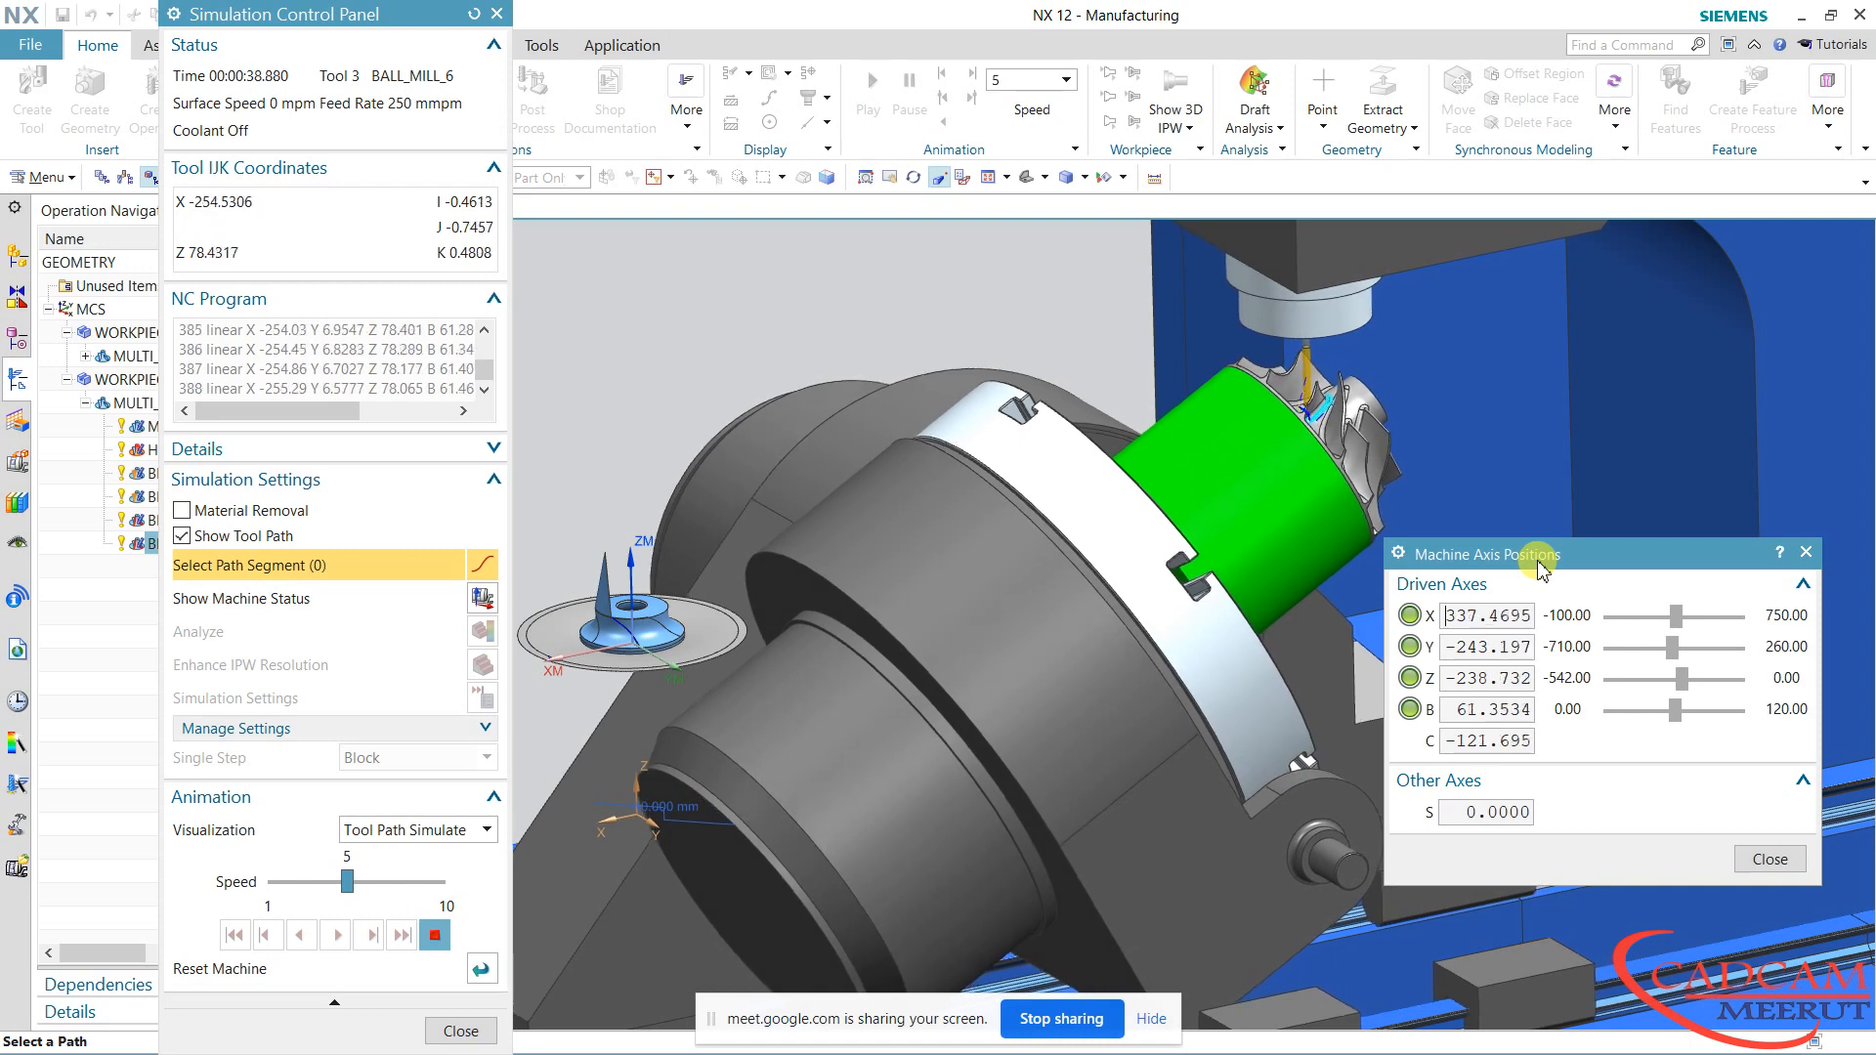
left_click(425, 884)
left_click(425, 885)
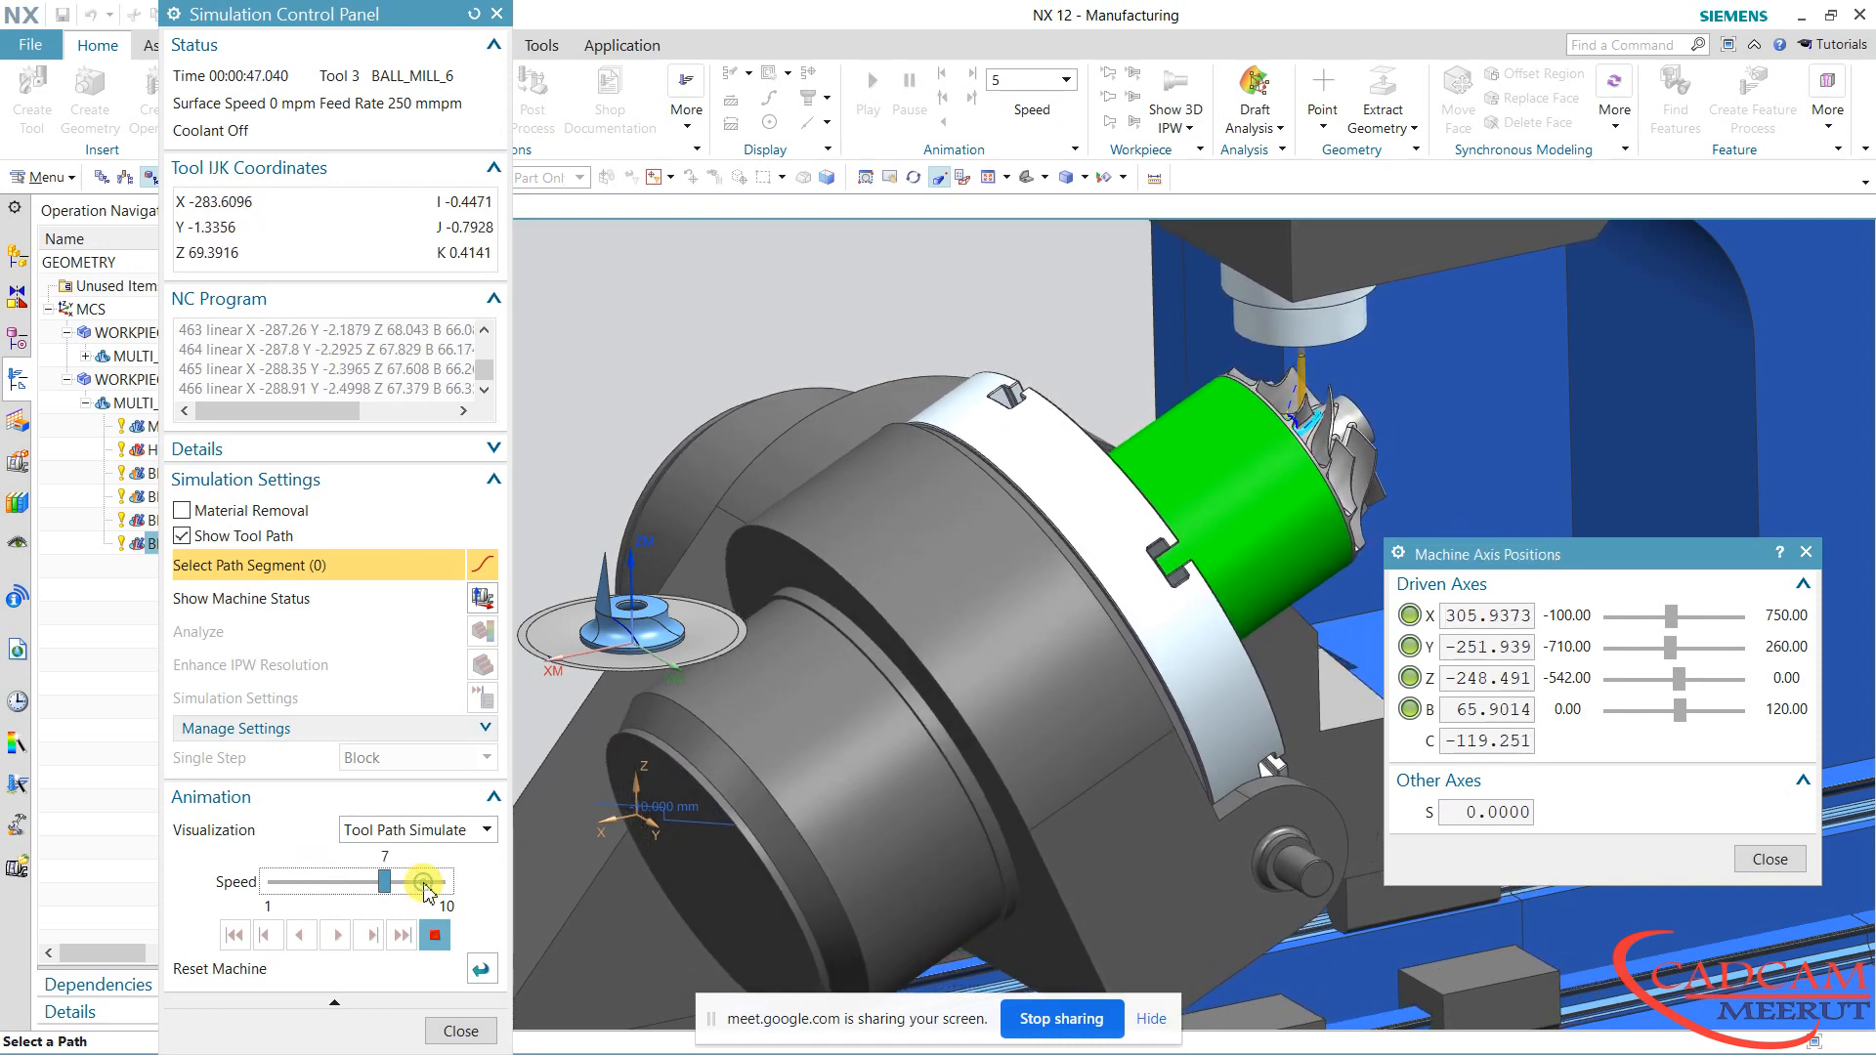
left_click(426, 885)
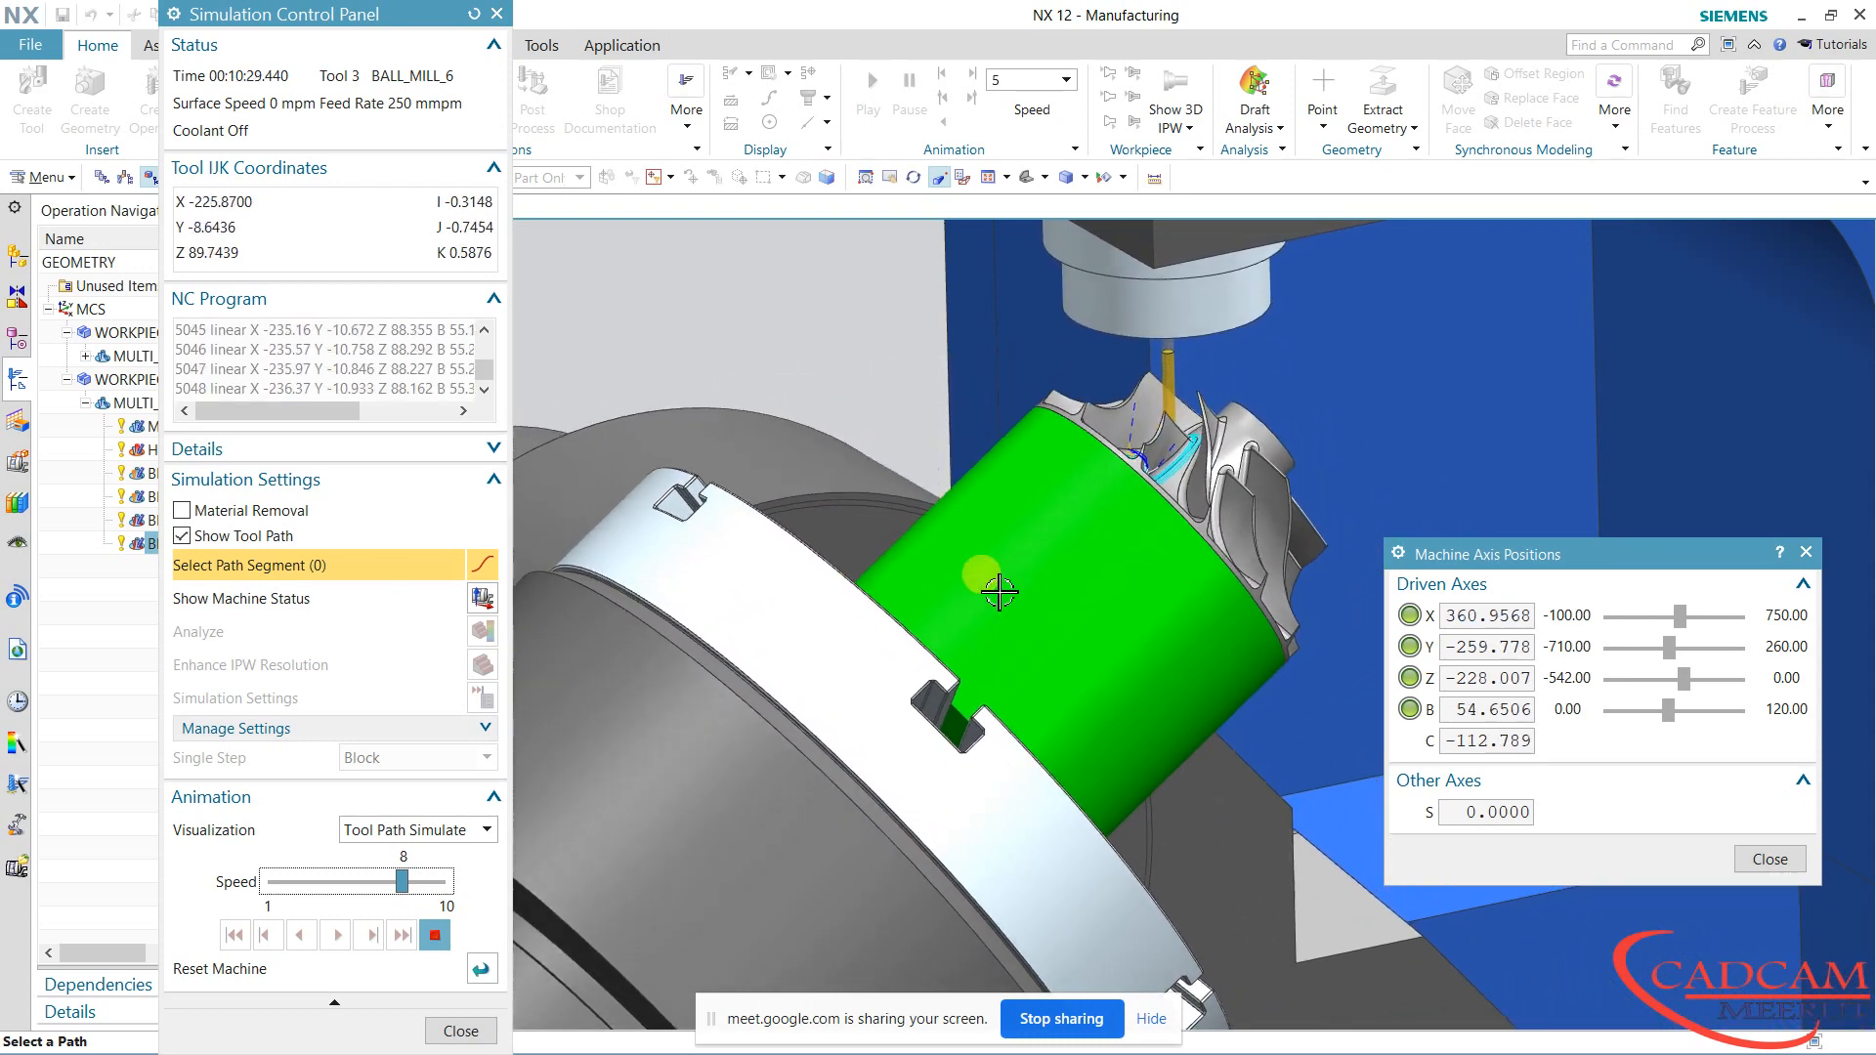
scroll(1169, 546, "down", 6)
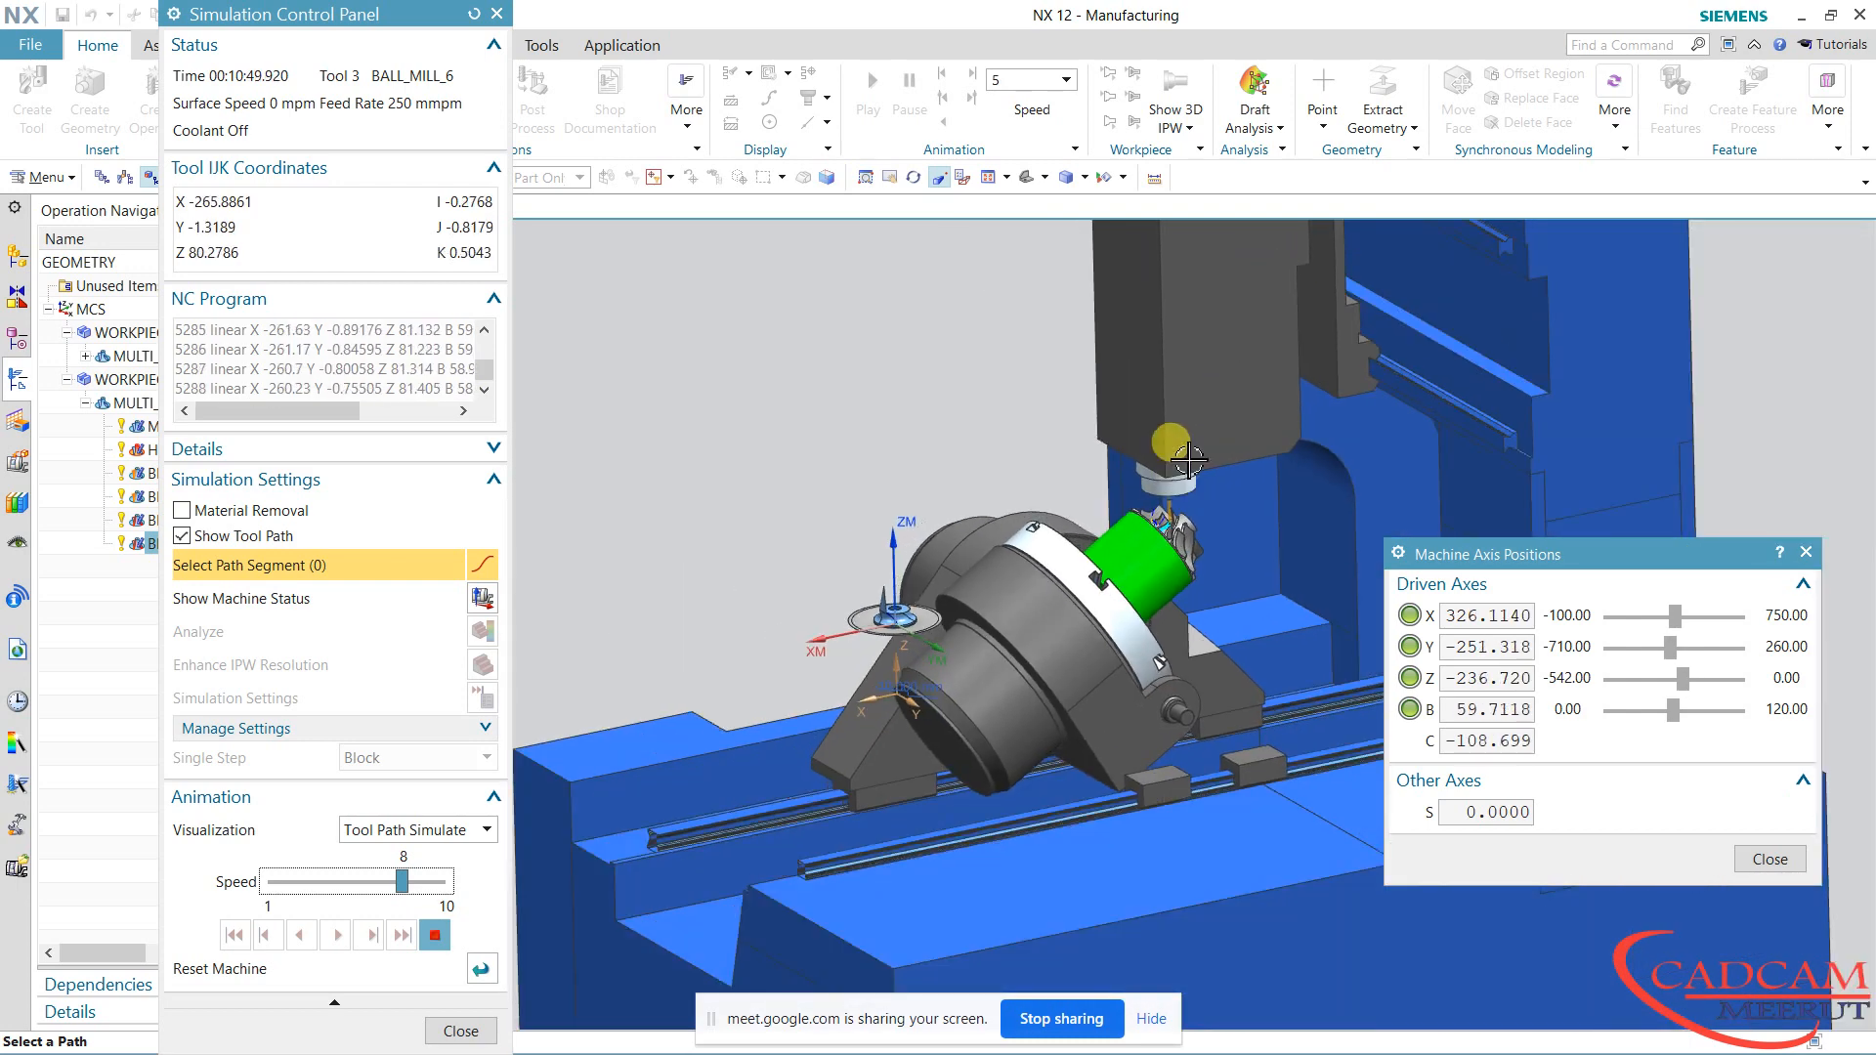
scroll(1169, 682, "up", 1)
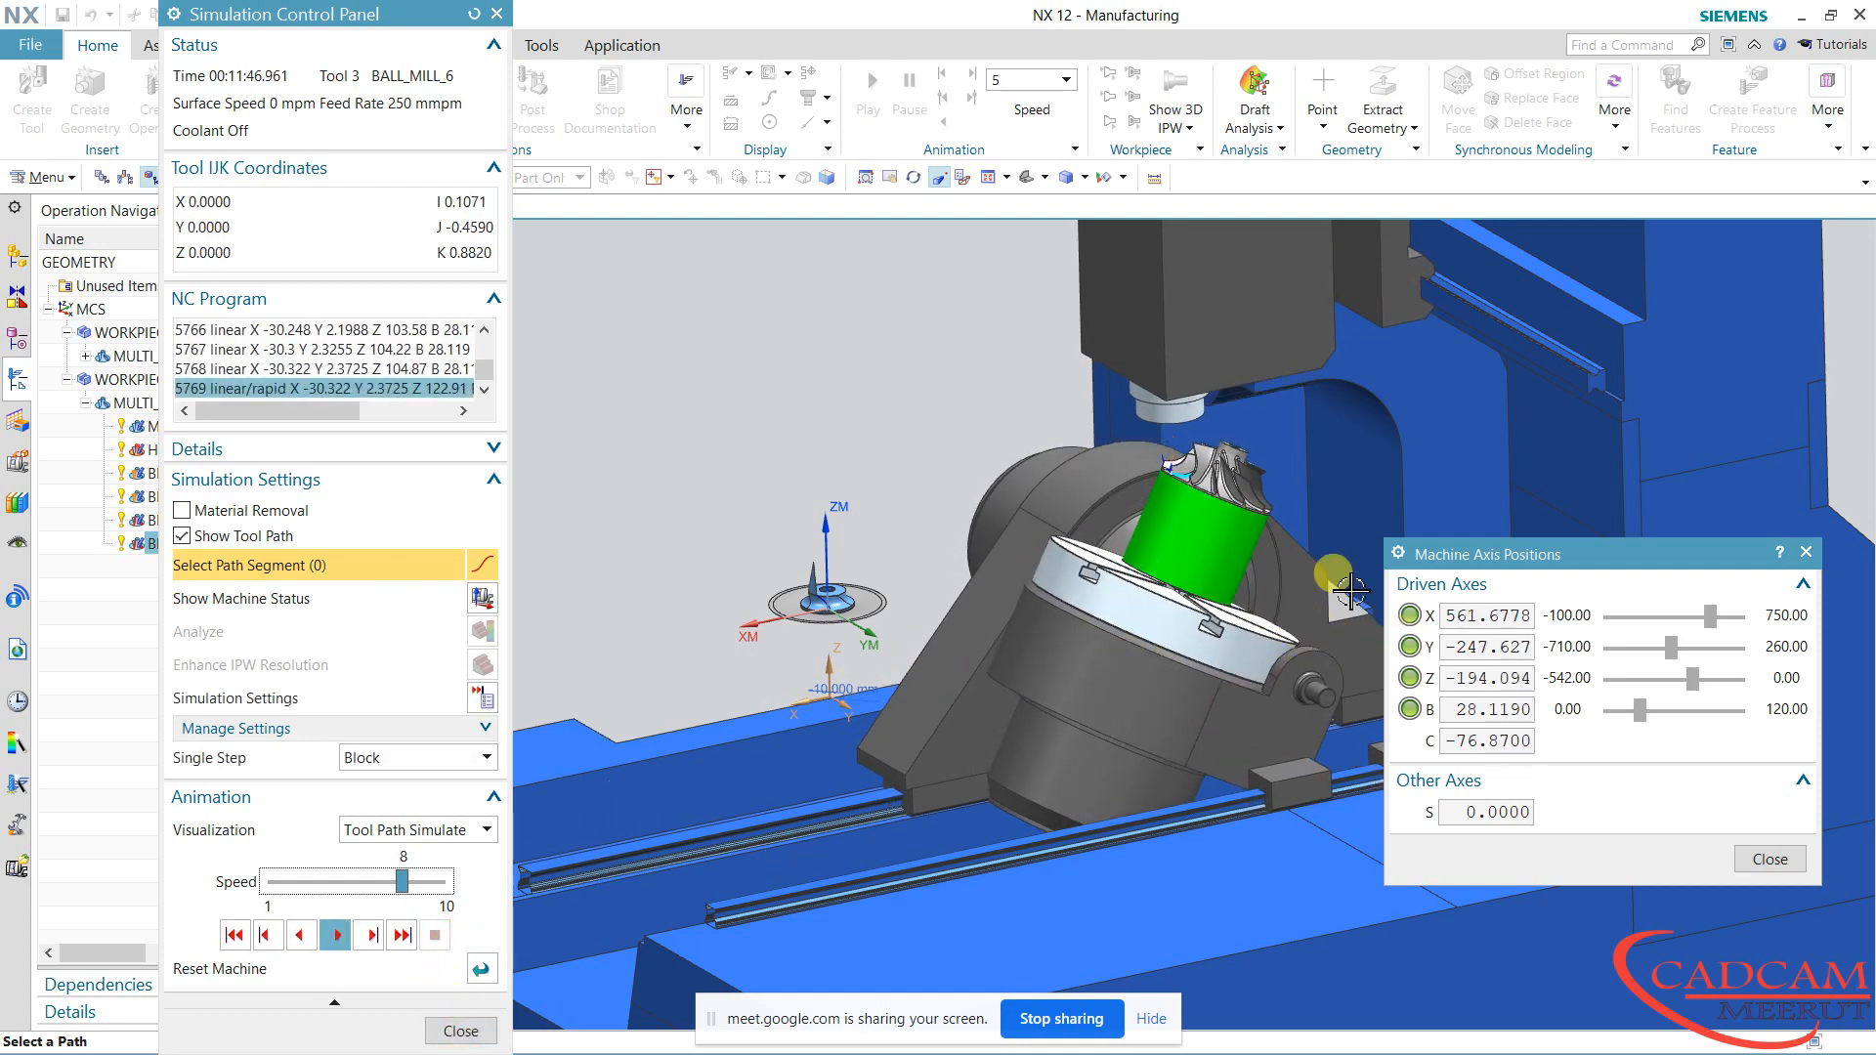
scroll(1422, 411, "up", 4)
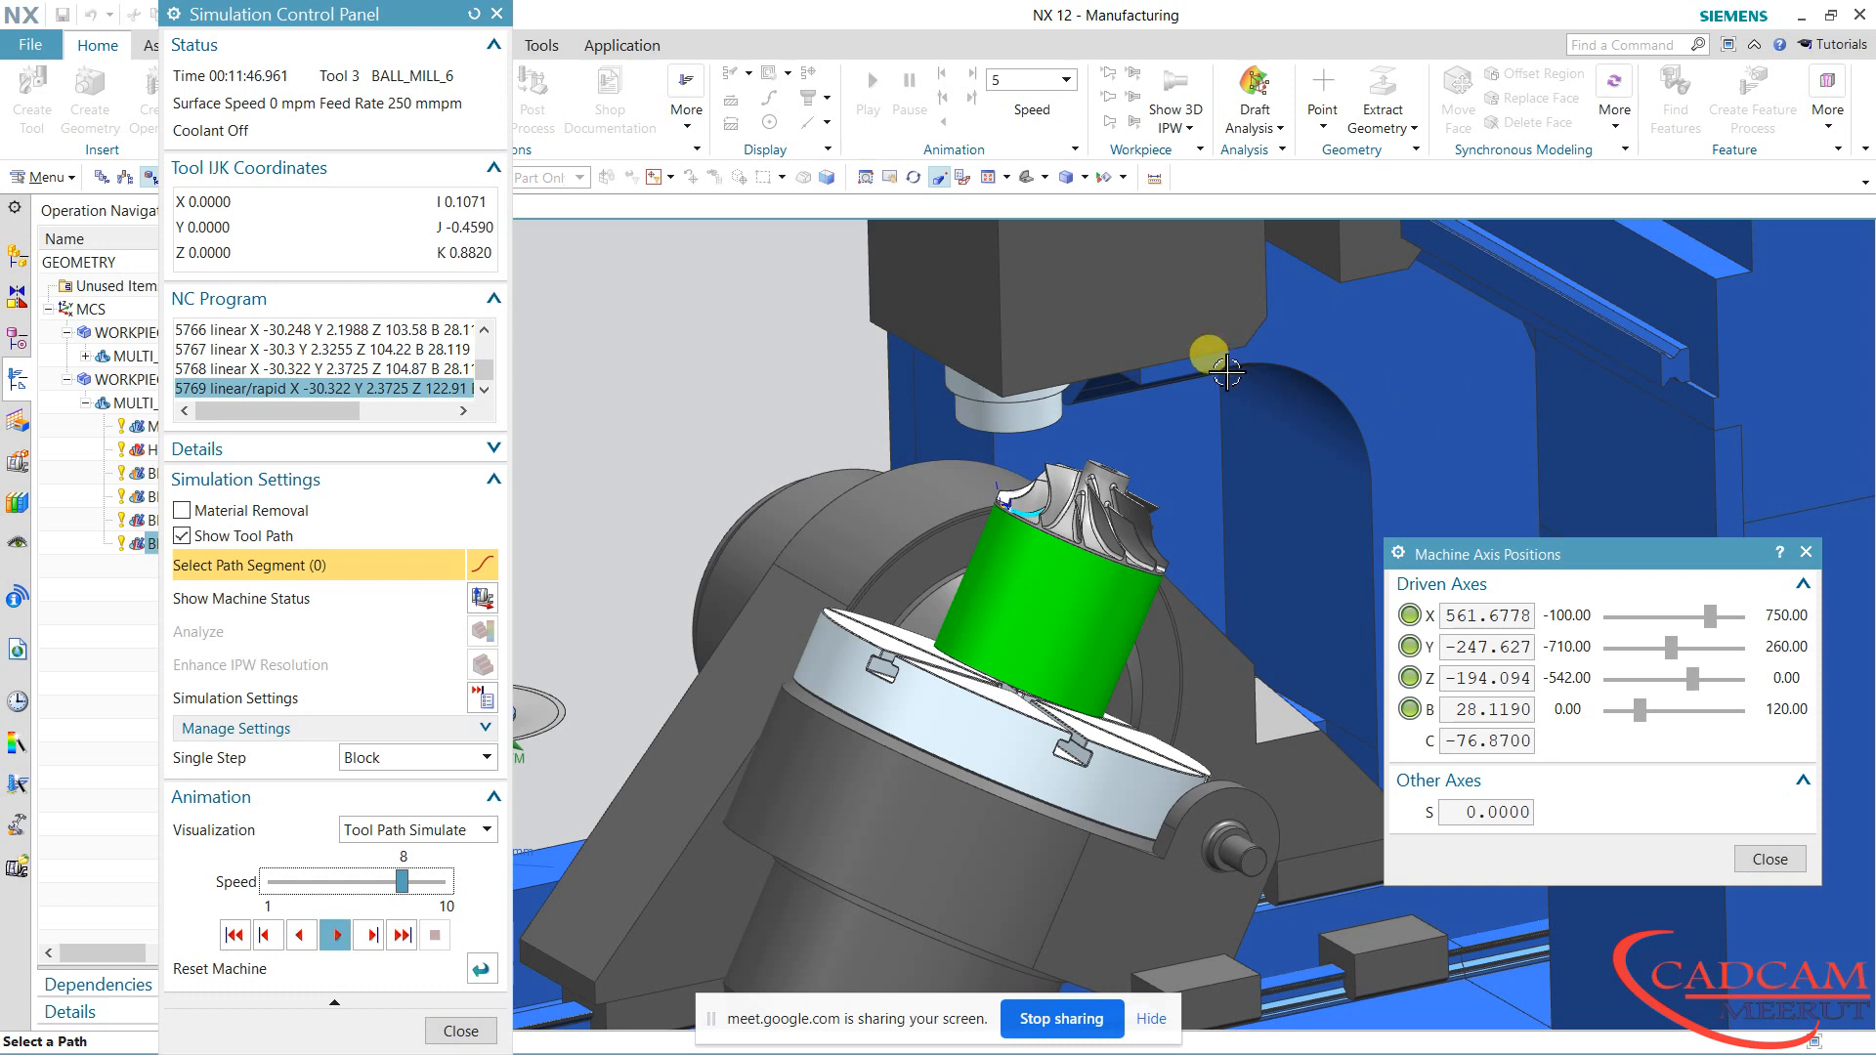